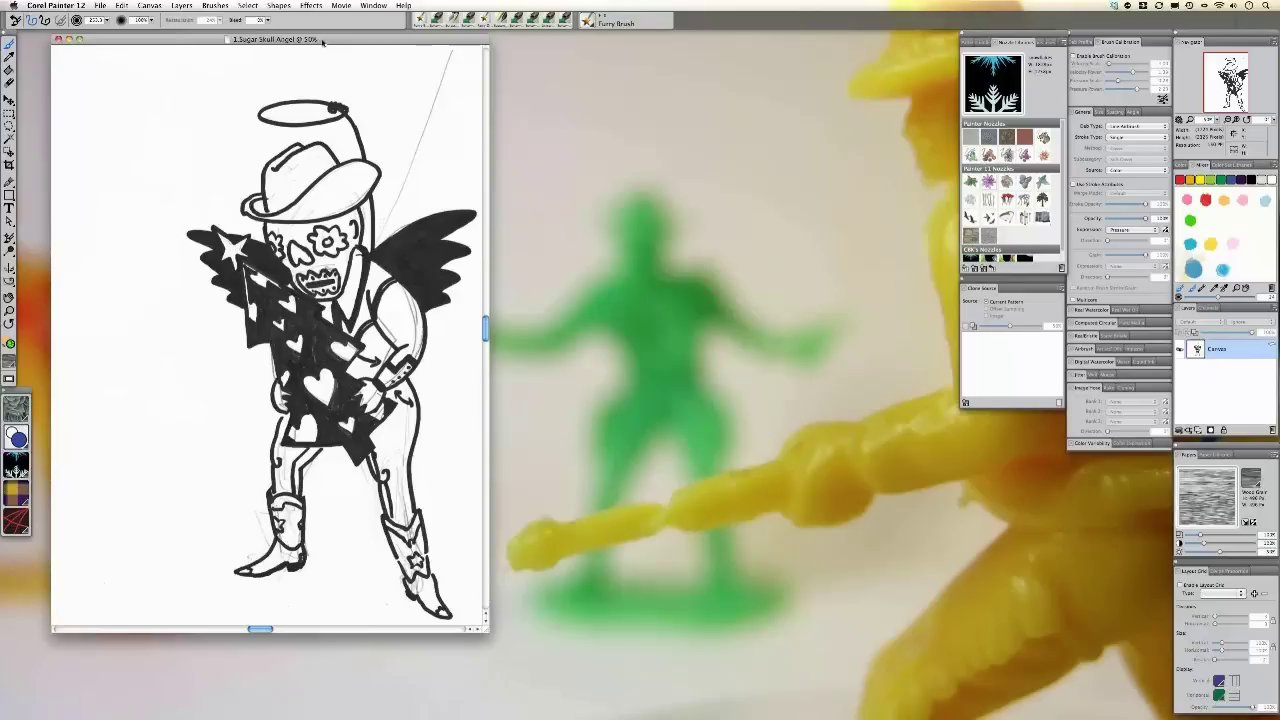
# - Switch to the polygonal selection tool for outlining the sugar skull figure
pyautogui.moveTo(322, 40); pyautogui.dragTo(324, 42)
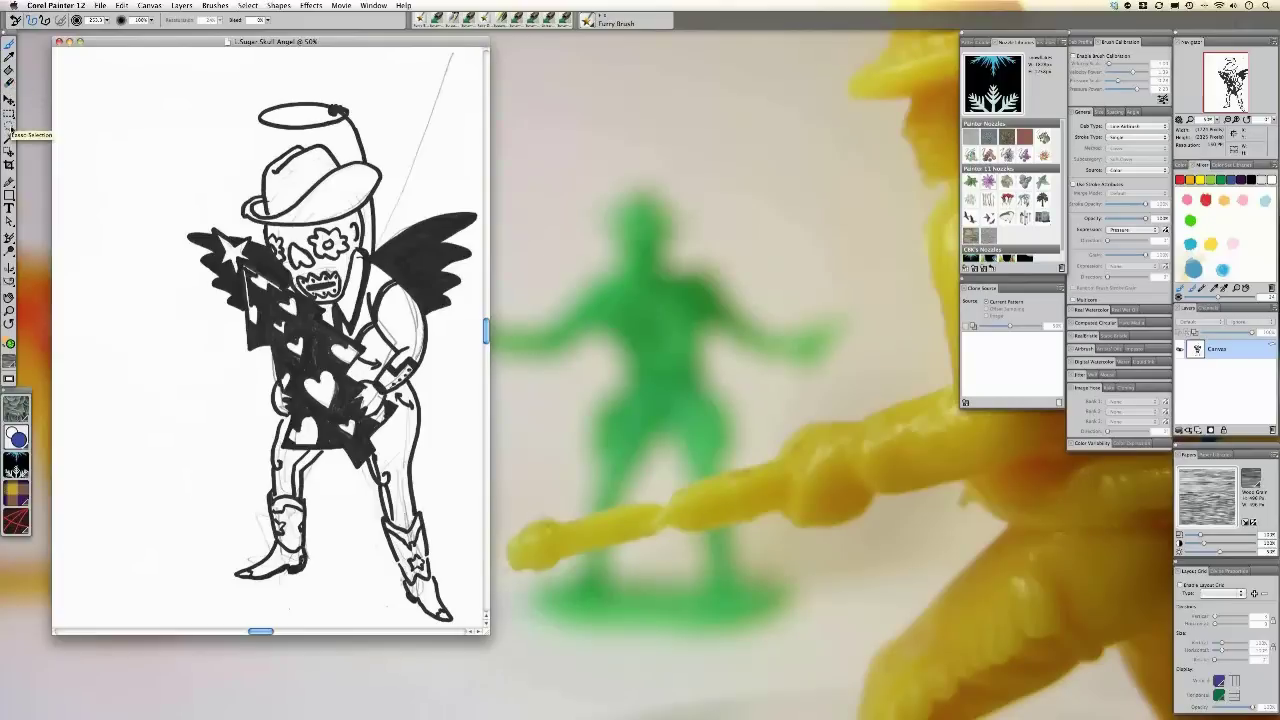
pyautogui.click(9, 128)
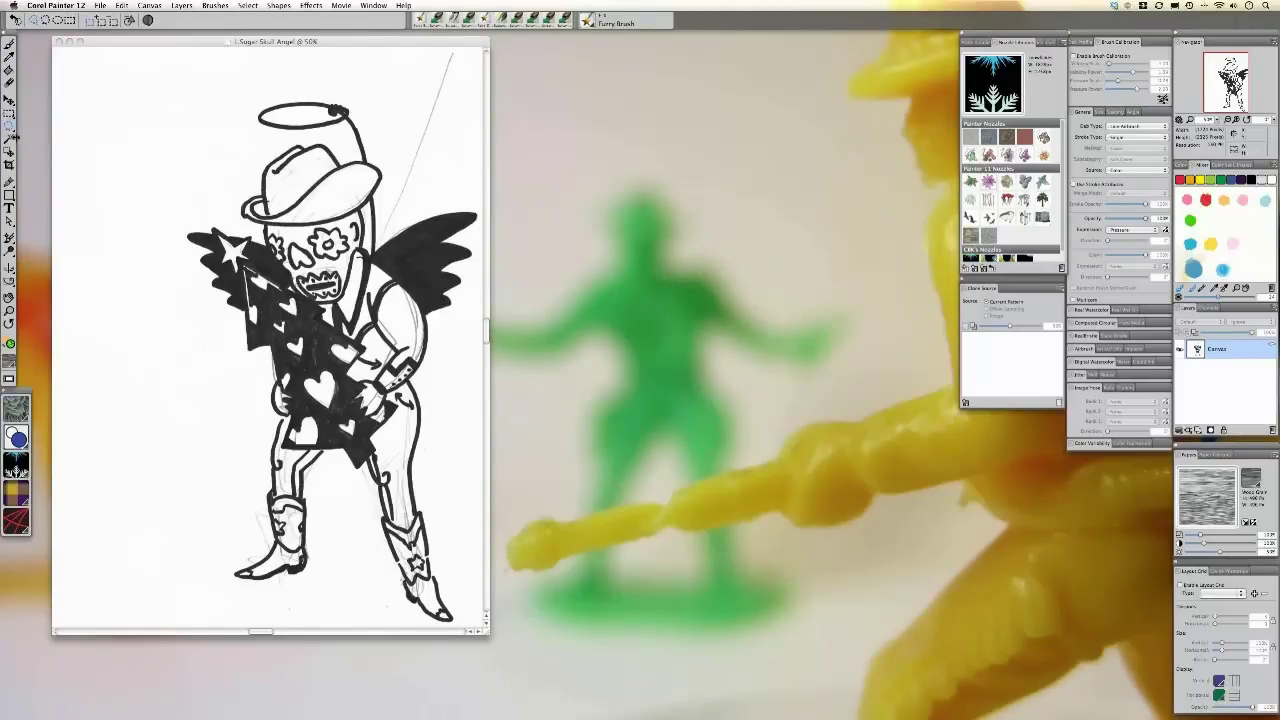
pyautogui.moveTo(9, 127); pyautogui.dragTo(33, 129)
pyautogui.click(268, 141)
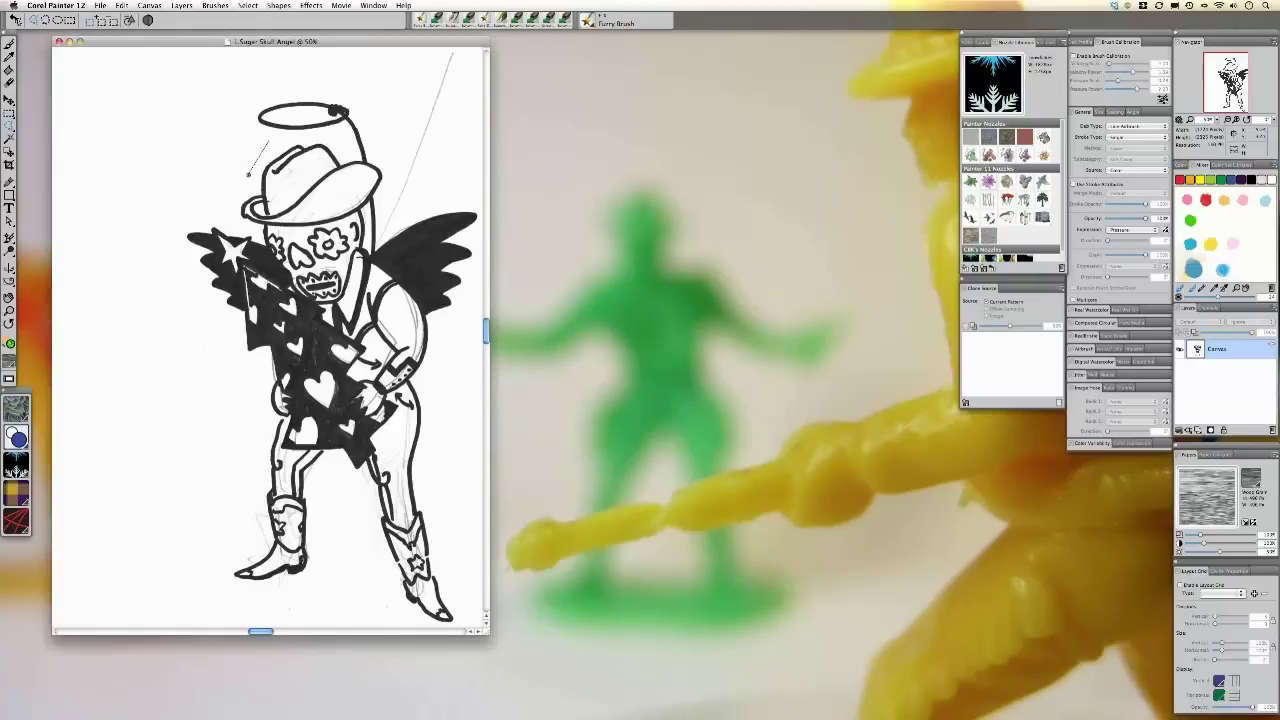
pyautogui.moveTo(243, 195)
pyautogui.mouseDown()
pyautogui.moveTo(214, 212)
pyautogui.moveTo(225, 220)
pyautogui.moveTo(173, 224)
pyautogui.moveTo(173, 291)
pyautogui.moveTo(189, 265)
pyautogui.mouseUp()
pyautogui.press('super+d')
pyautogui.click(248, 7)
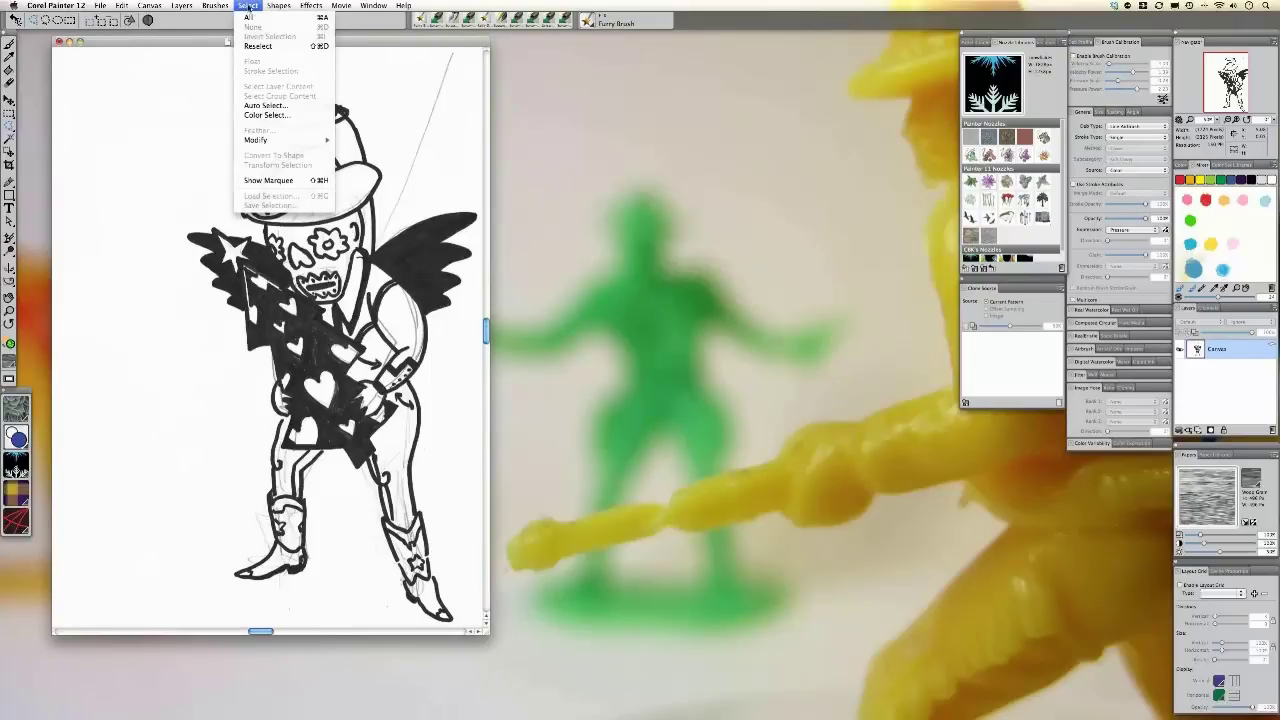
pyautogui.click(246, 6)
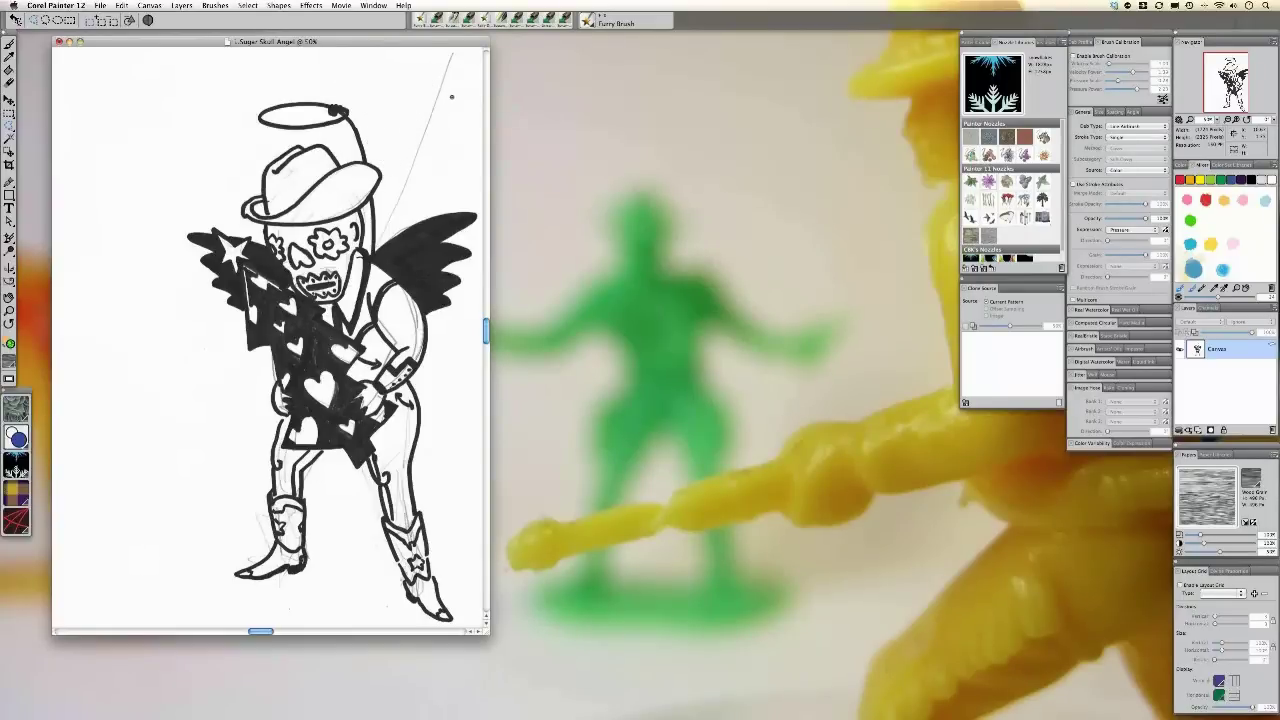
# - Enclose the whole figure, including halo, wings and boots, in a loose polygonal selection and enlarge the document window
pyautogui.moveTo(444, 55)
pyautogui.mouseDown()
pyautogui.moveTo(386, 174)
pyautogui.moveTo(355, 93)
pyautogui.moveTo(251, 82)
pyautogui.moveTo(246, 196)
pyautogui.moveTo(165, 228)
pyautogui.moveTo(270, 405)
pyautogui.moveTo(259, 400)
pyautogui.moveTo(247, 538)
pyautogui.moveTo(187, 590)
pyautogui.moveTo(288, 603)
pyautogui.moveTo(323, 574)
pyautogui.moveTo(330, 481)
pyautogui.moveTo(345, 522)
pyautogui.moveTo(338, 569)
pyautogui.moveTo(339, 468)
pyautogui.moveTo(373, 577)
pyautogui.moveTo(317, 621)
pyautogui.moveTo(456, 627)
pyautogui.moveTo(474, 613)
pyautogui.moveTo(454, 571)
pyautogui.moveTo(480, 560)
pyautogui.moveTo(442, 548)
pyautogui.moveTo(429, 444)
pyautogui.moveTo(478, 298)
pyautogui.moveTo(480, 210)
pyautogui.moveTo(412, 178)
pyautogui.moveTo(428, 184)
pyautogui.moveTo(465, 51)
pyautogui.moveTo(442, 52)
pyautogui.moveTo(387, 104)
pyautogui.mouseUp()
pyautogui.moveTo(487, 632); pyautogui.dragTo(643, 712)
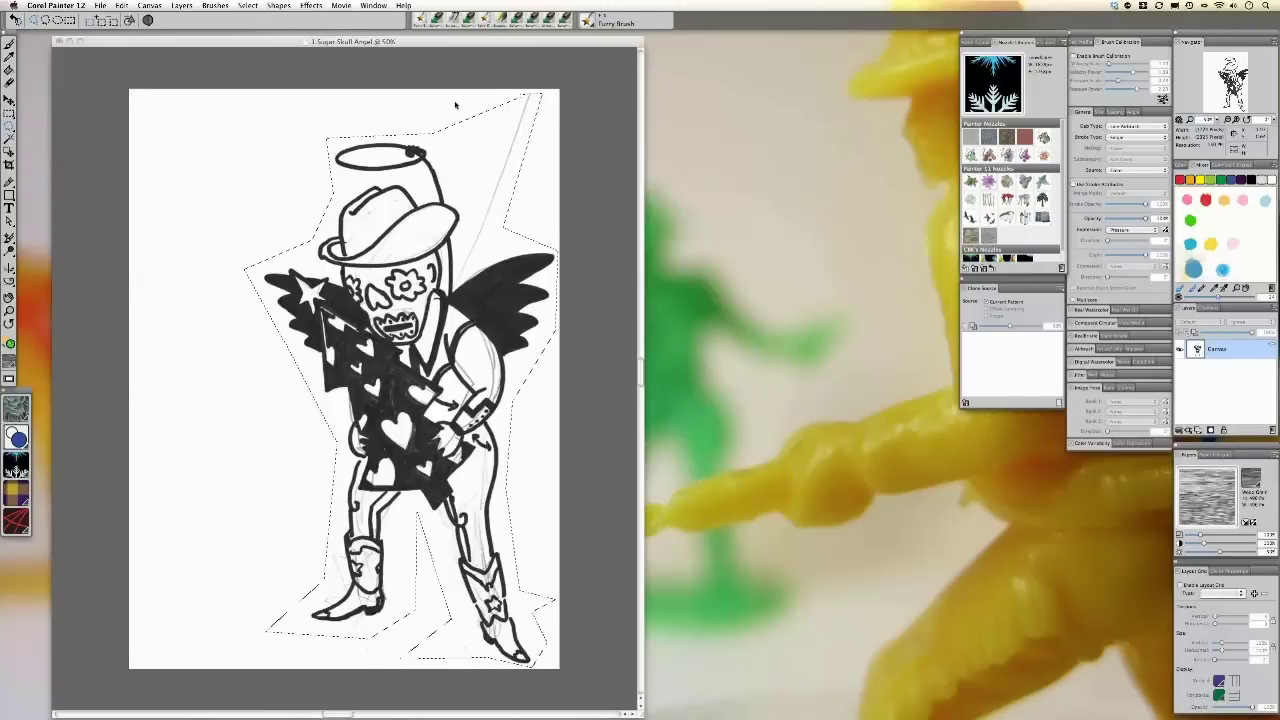
pyautogui.press('super+d')
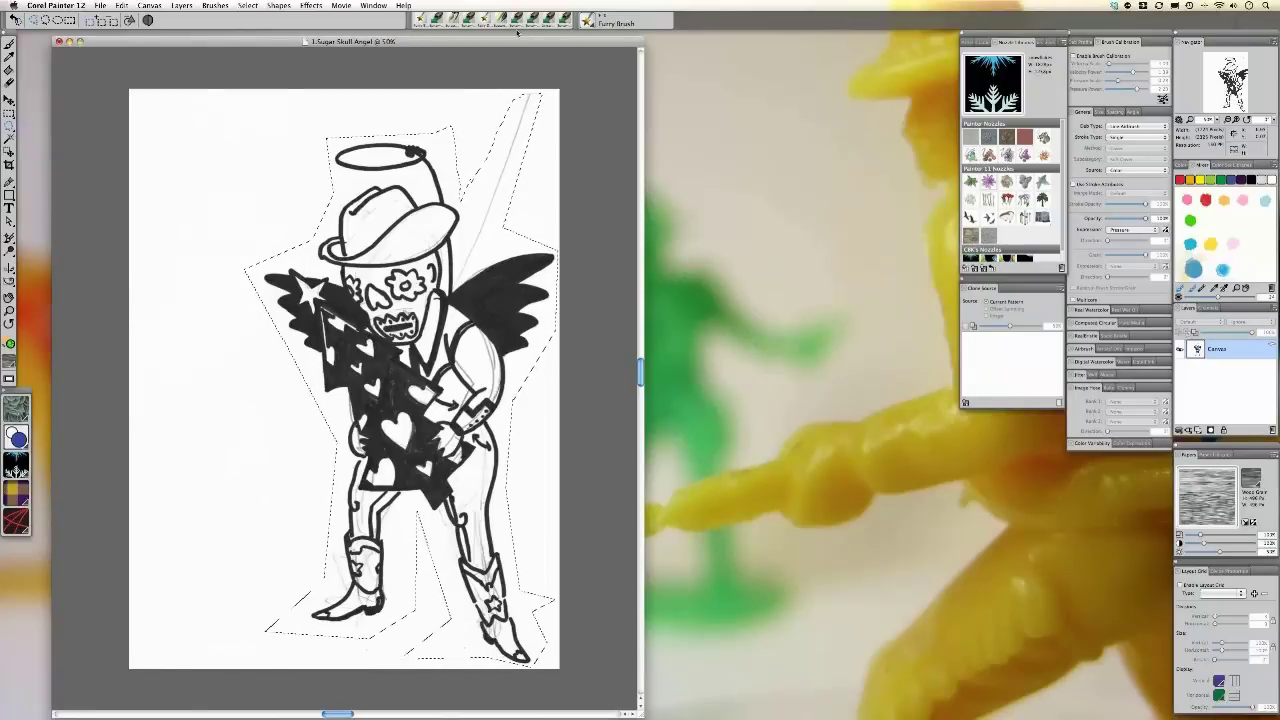
# - Invert the selection, delete the stray marks on the paper outside the figure and deselect
pyautogui.click(247, 5)
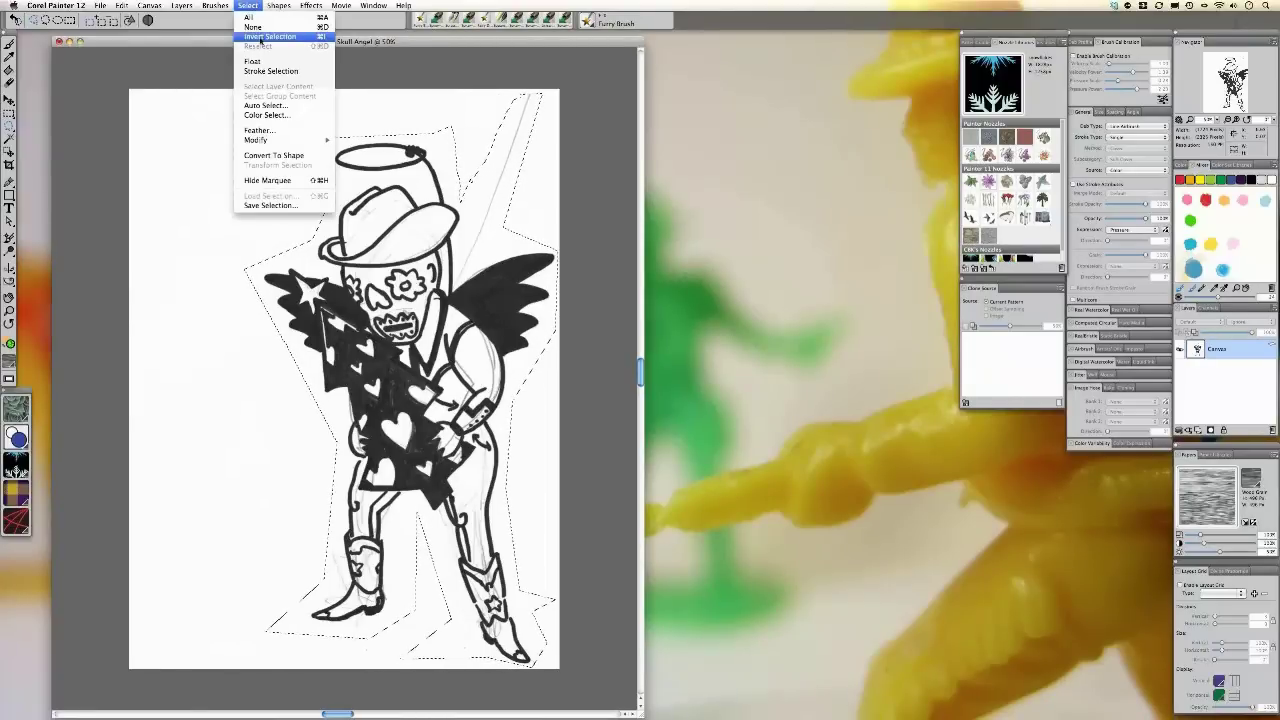
pyautogui.click(262, 37)
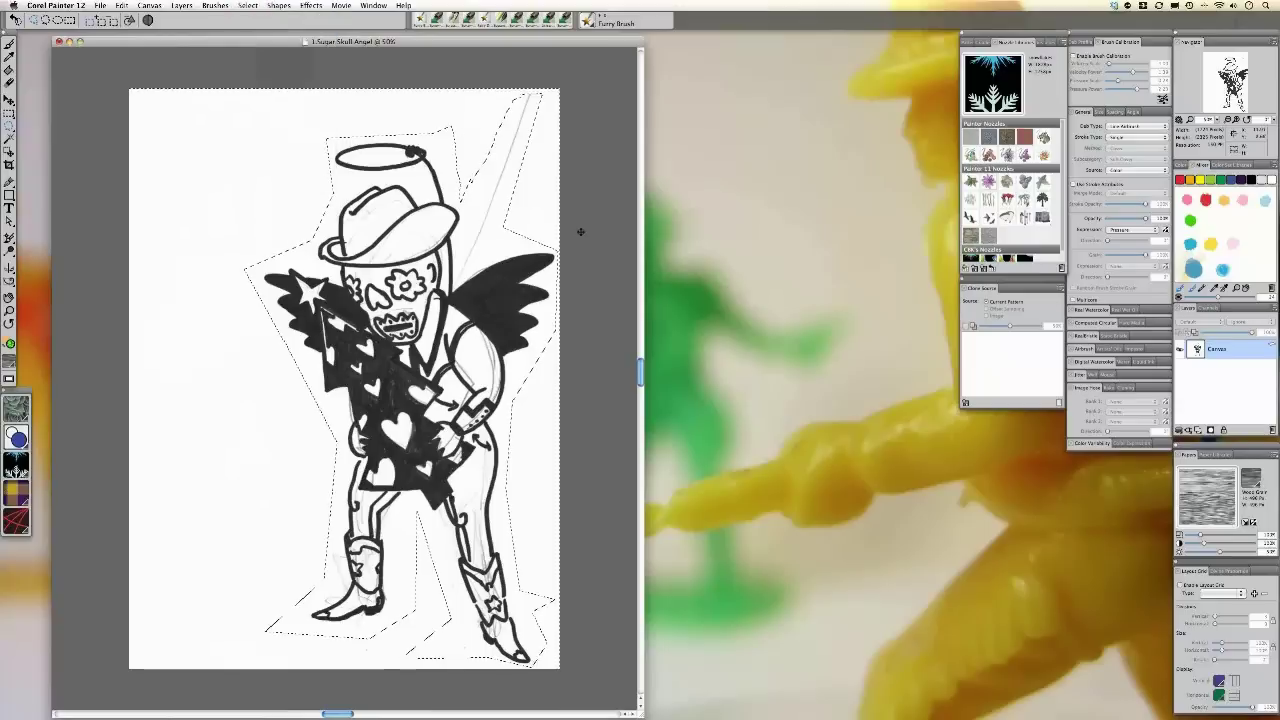
pyautogui.press('Delete')
pyautogui.press('super+d')
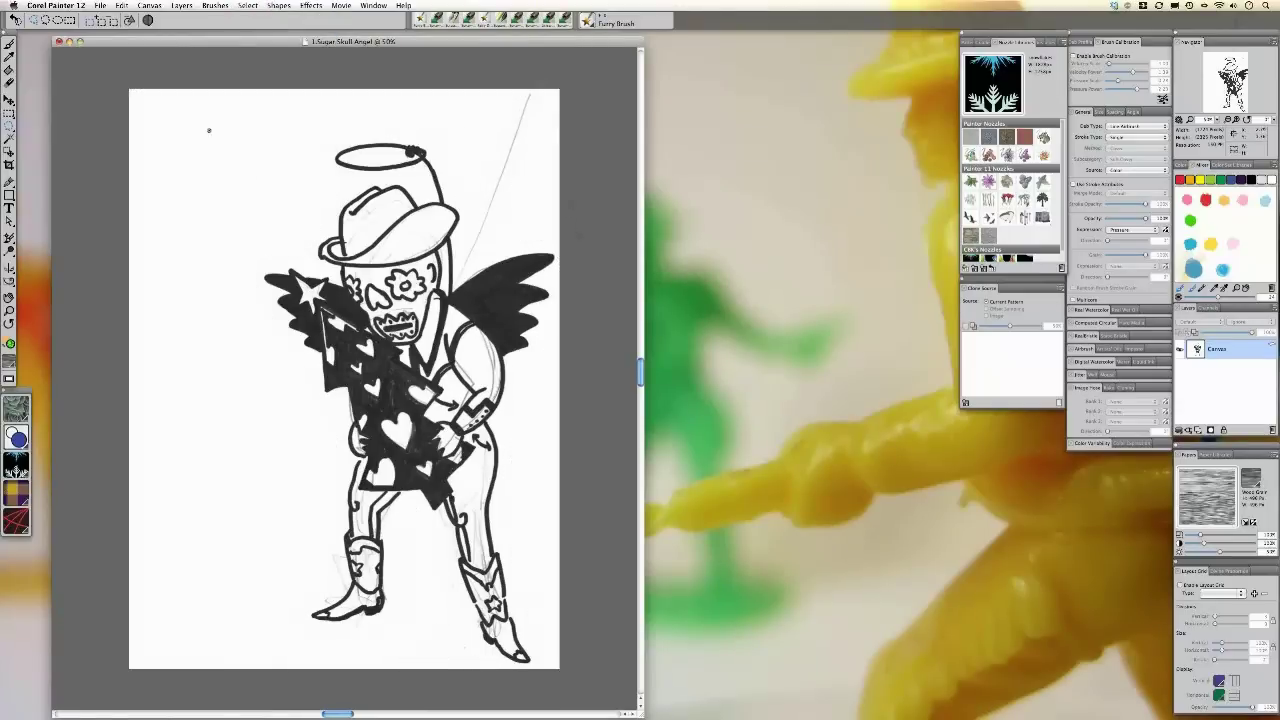
# - Sample the white paper colour and auto-select the black linework using Current Color with Invert enabled
pyautogui.click(10, 58)
pyautogui.click(8, 57)
pyautogui.click(292, 127)
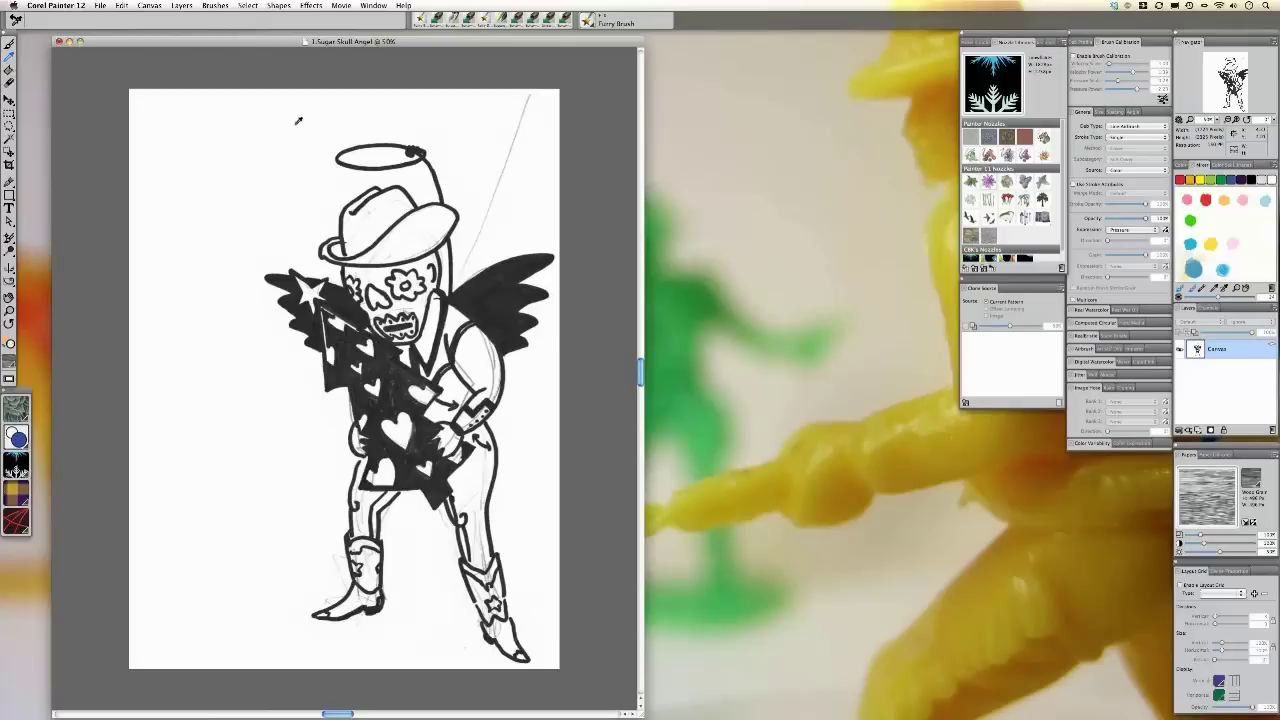
pyautogui.click(248, 6)
pyautogui.click(279, 105)
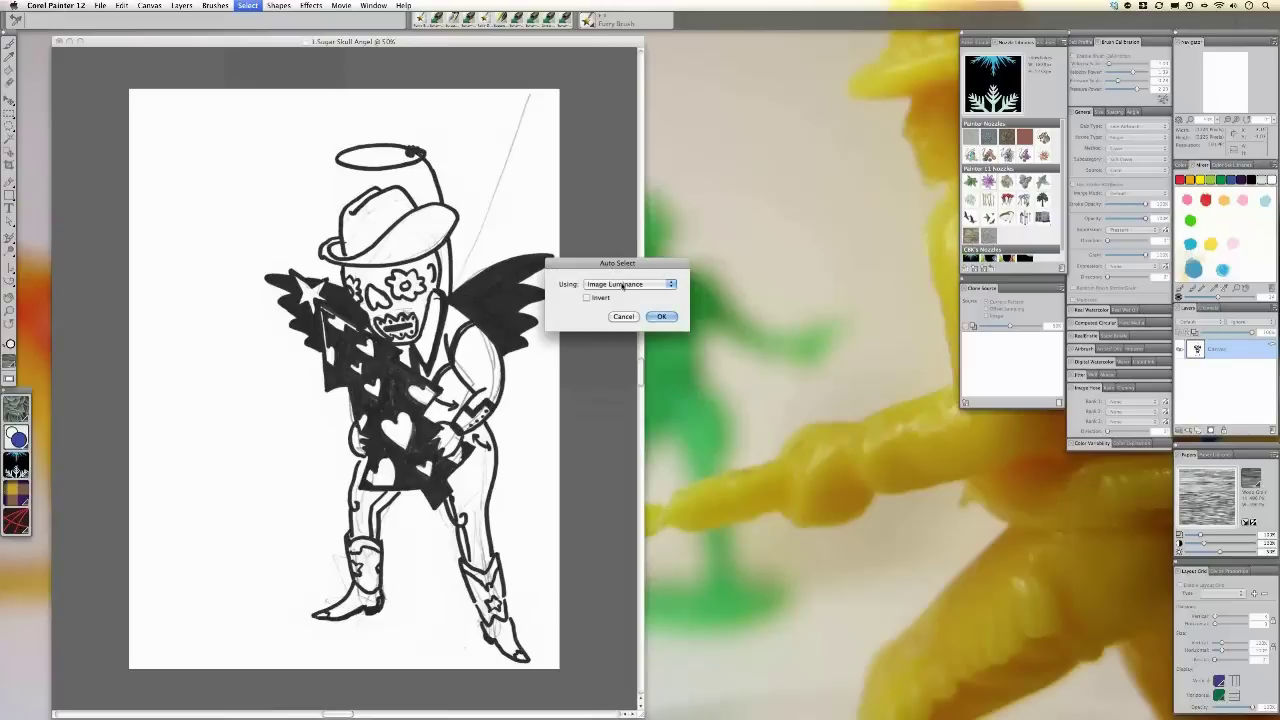
pyautogui.click(611, 287)
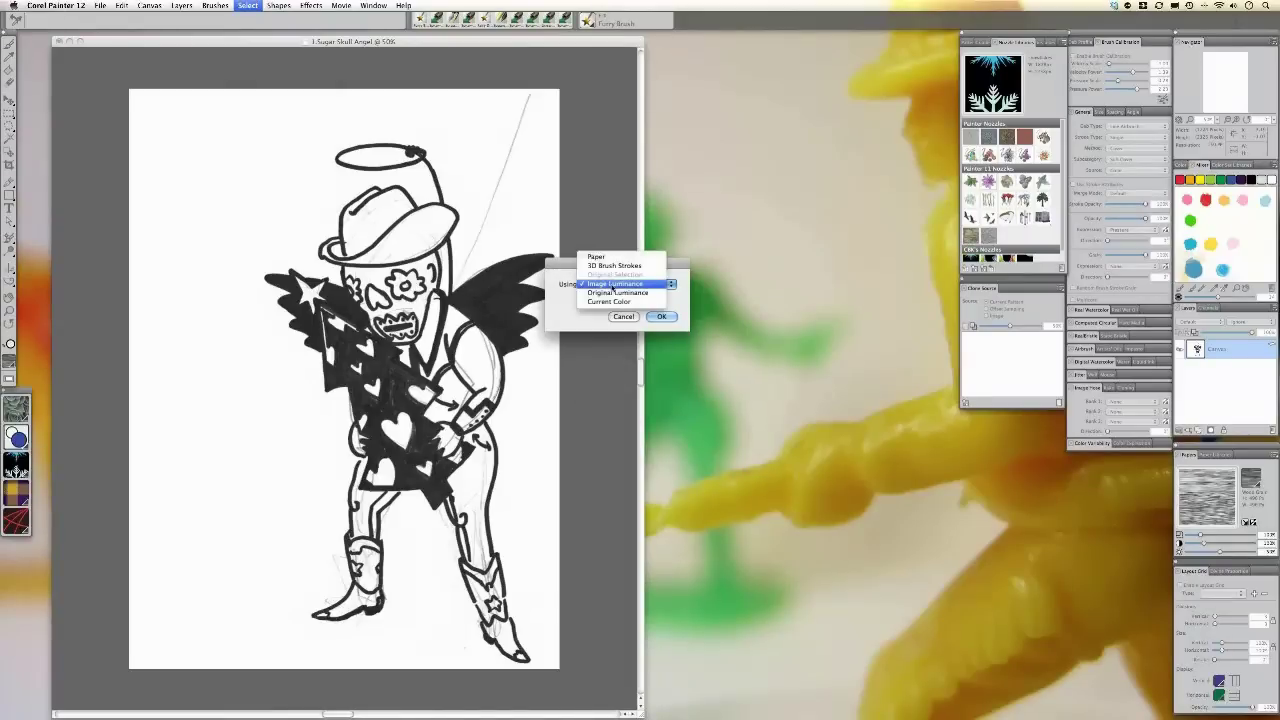
pyautogui.click(623, 309)
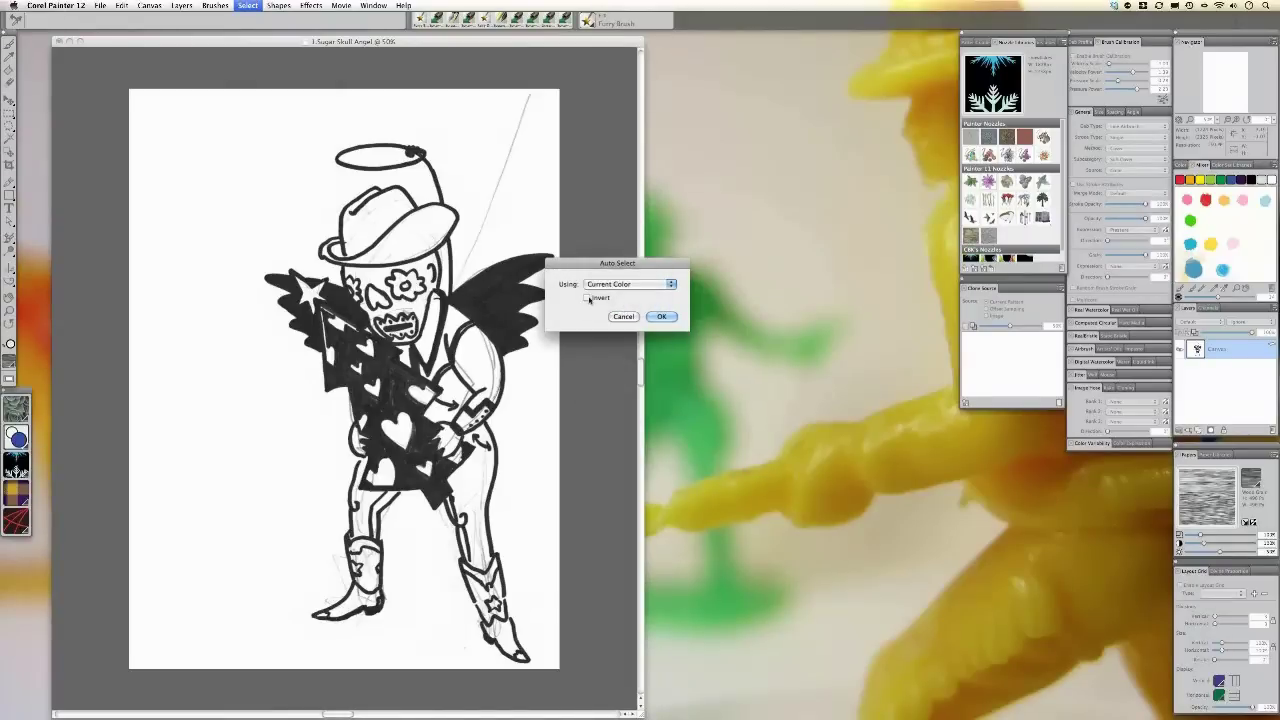
pyautogui.click(587, 298)
pyautogui.click(660, 318)
pyautogui.click(660, 318)
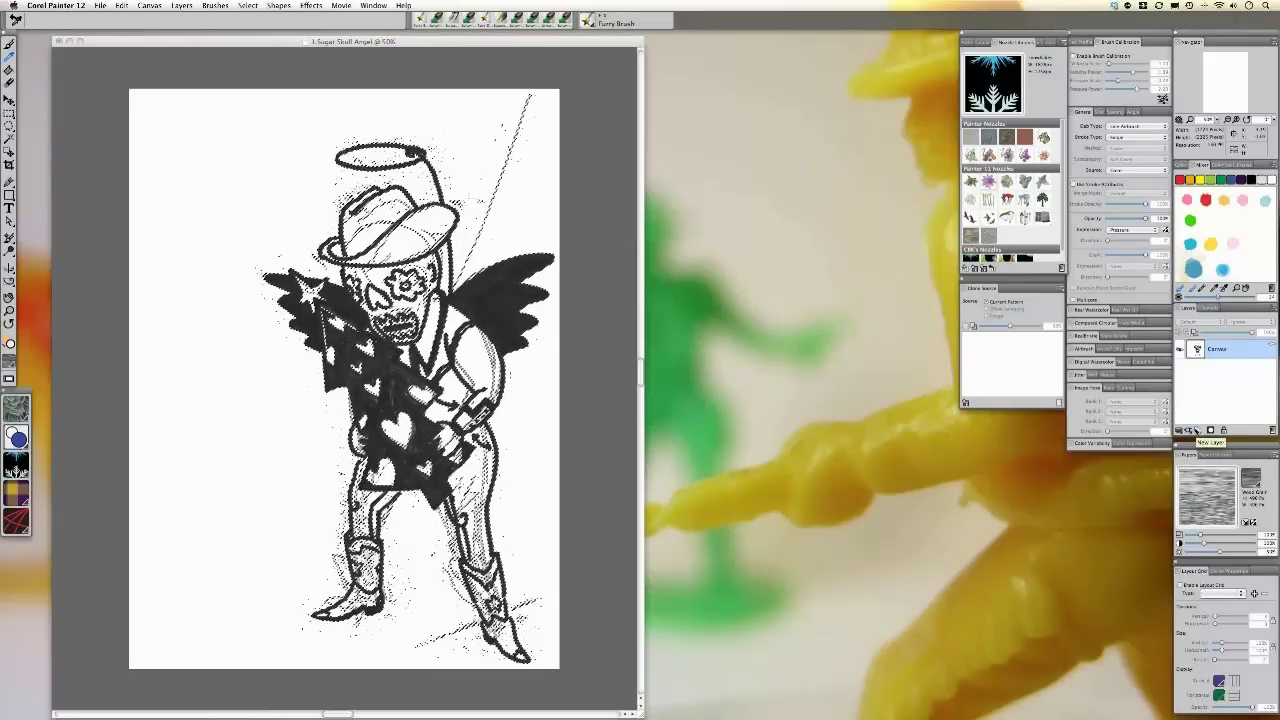
# - Fill the selected linework with red on a new layer and deselect
pyautogui.click(1204, 430)
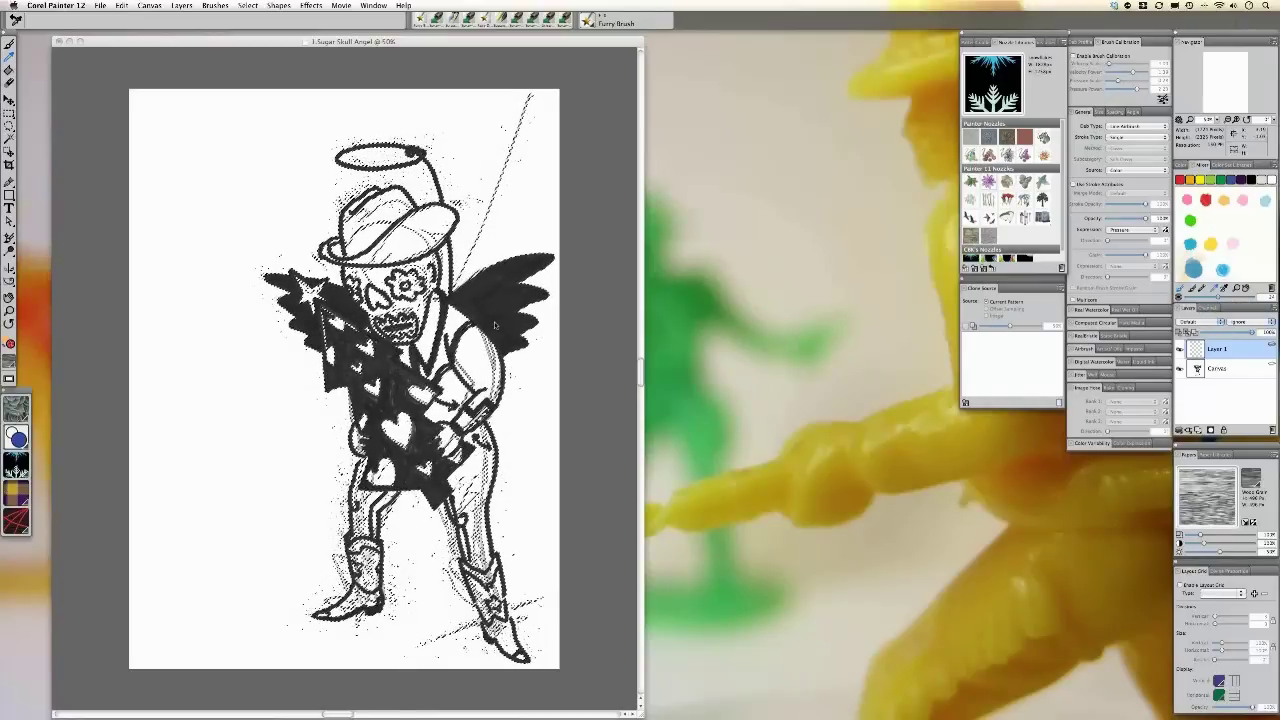
pyautogui.press('super+f')
pyautogui.moveTo(613, 326); pyautogui.dragTo(592, 352)
pyautogui.click(710, 410)
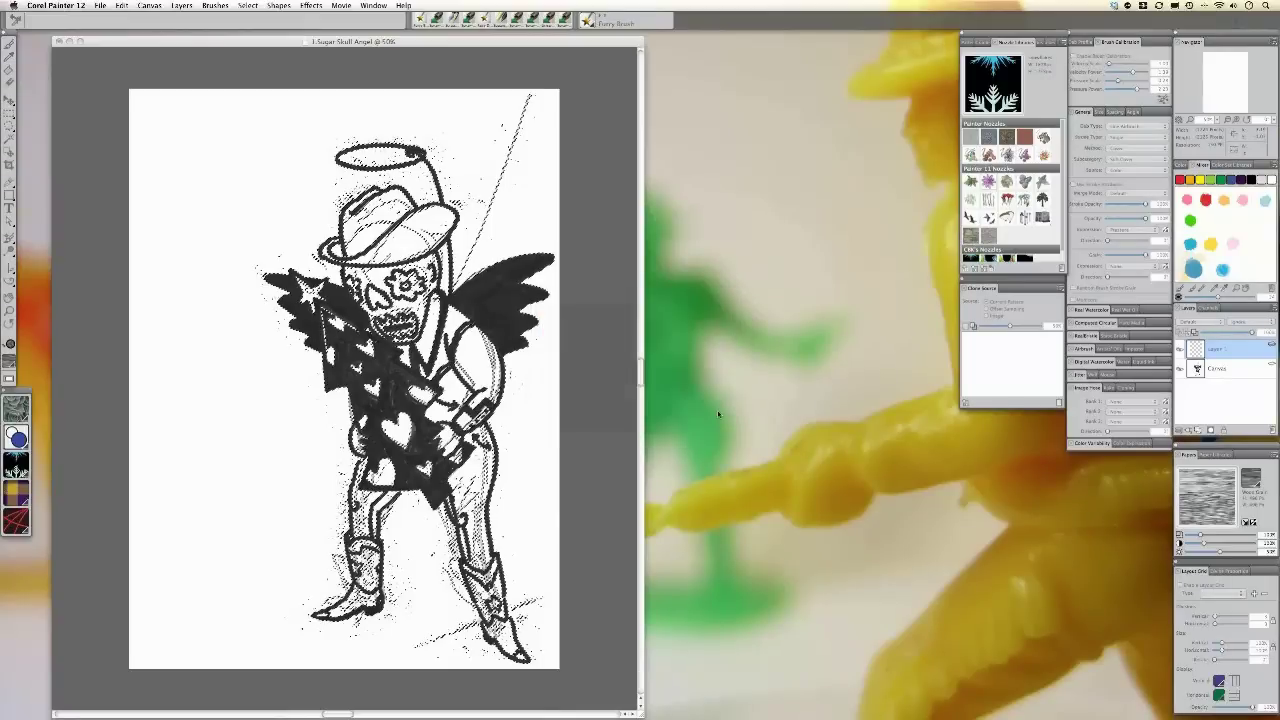
pyautogui.click(498, 130)
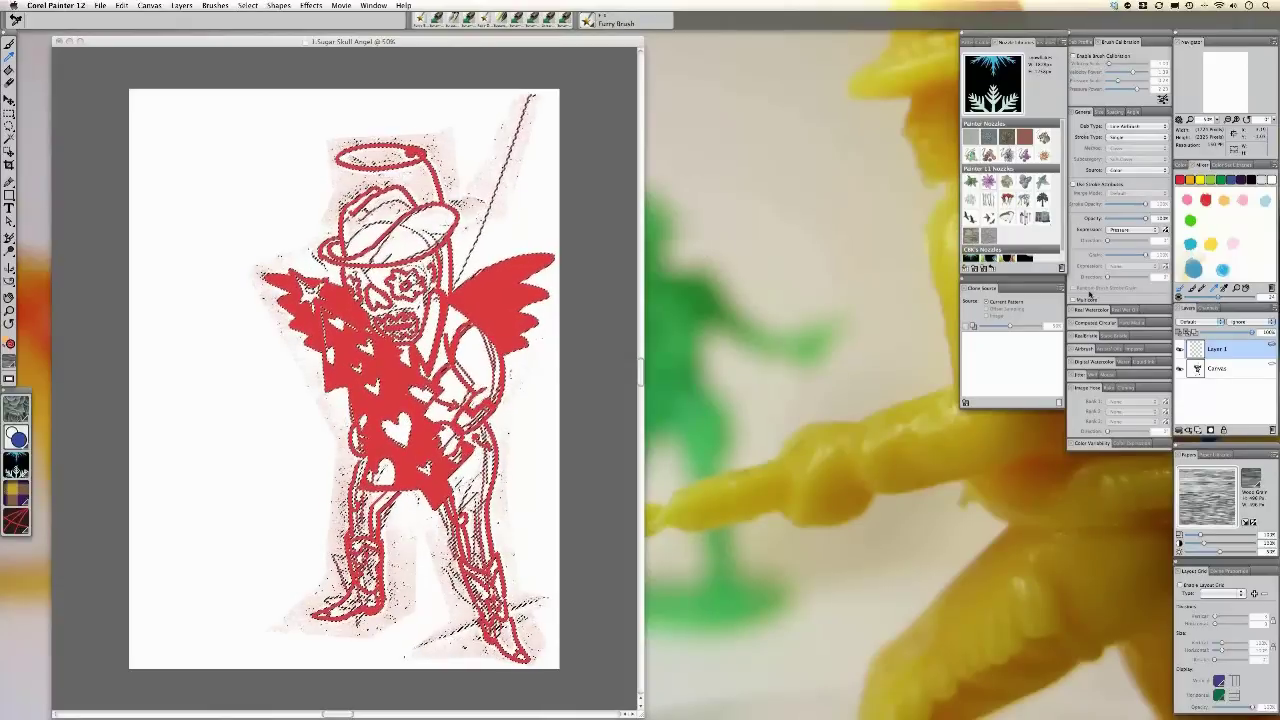
pyautogui.press('super+d')
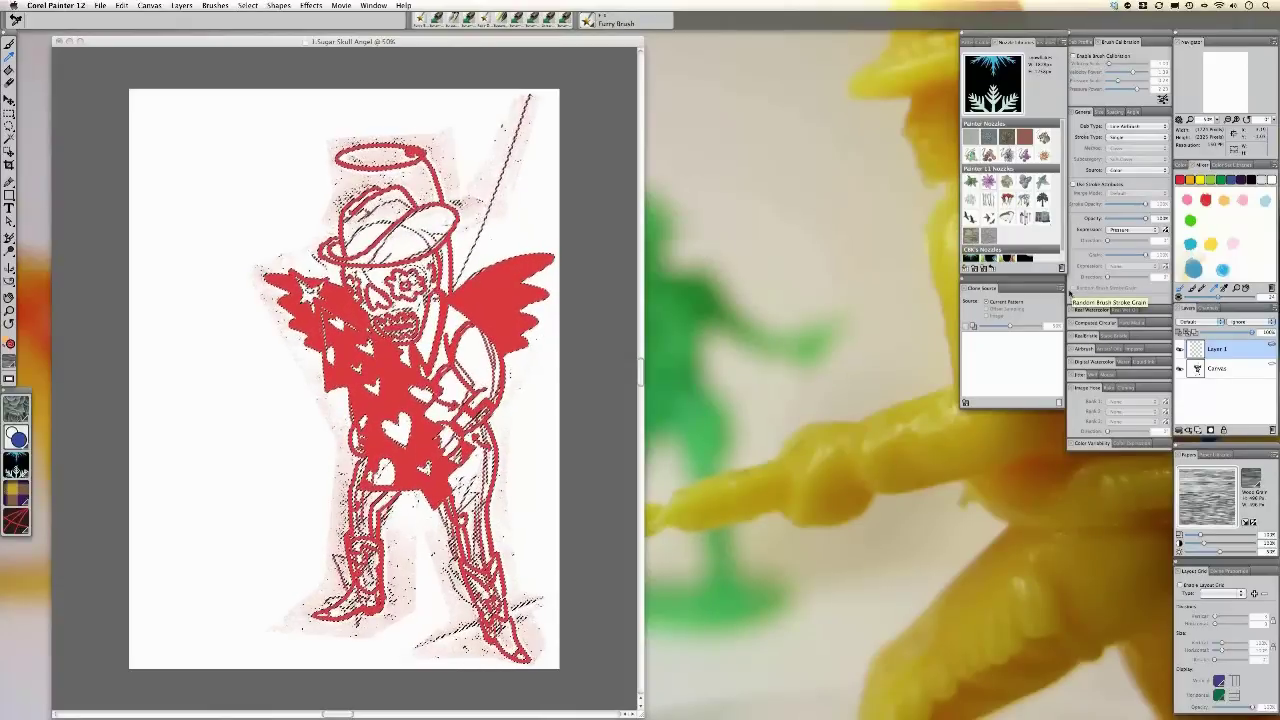
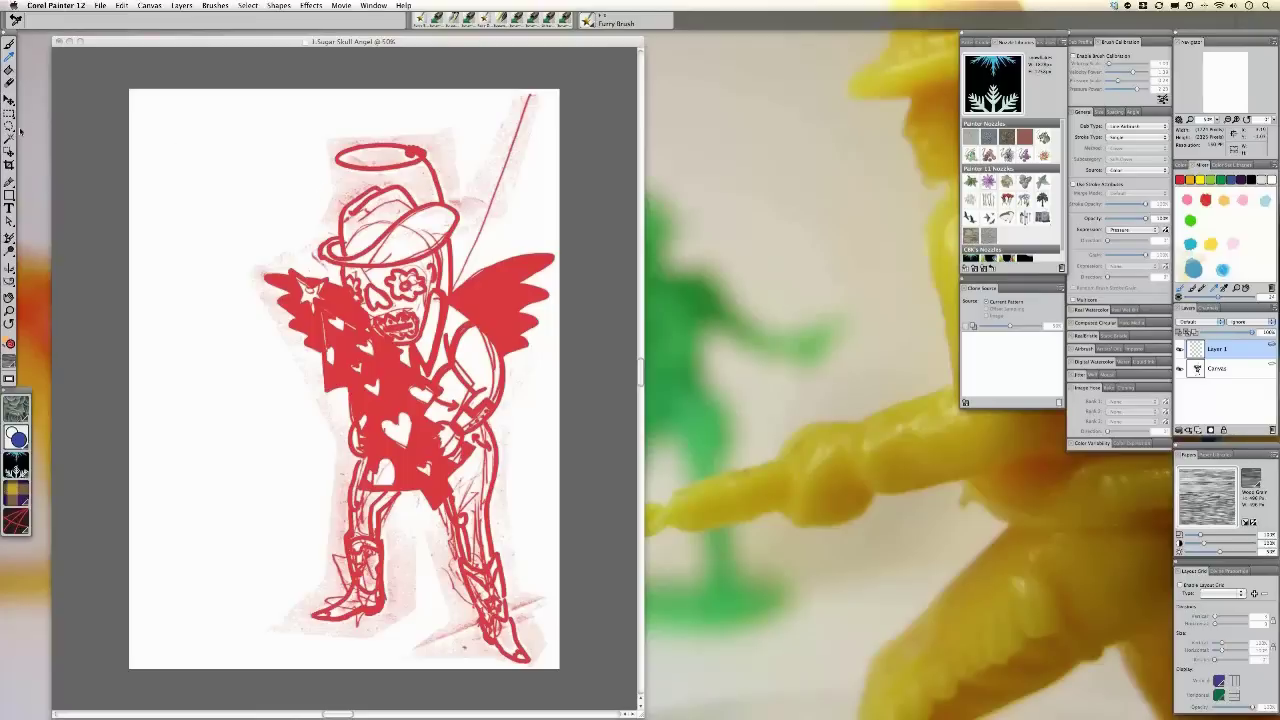
# - Select the pale red haze around the halo and hat with the Magic Wand, delete it and deselect
pyautogui.click(8, 142)
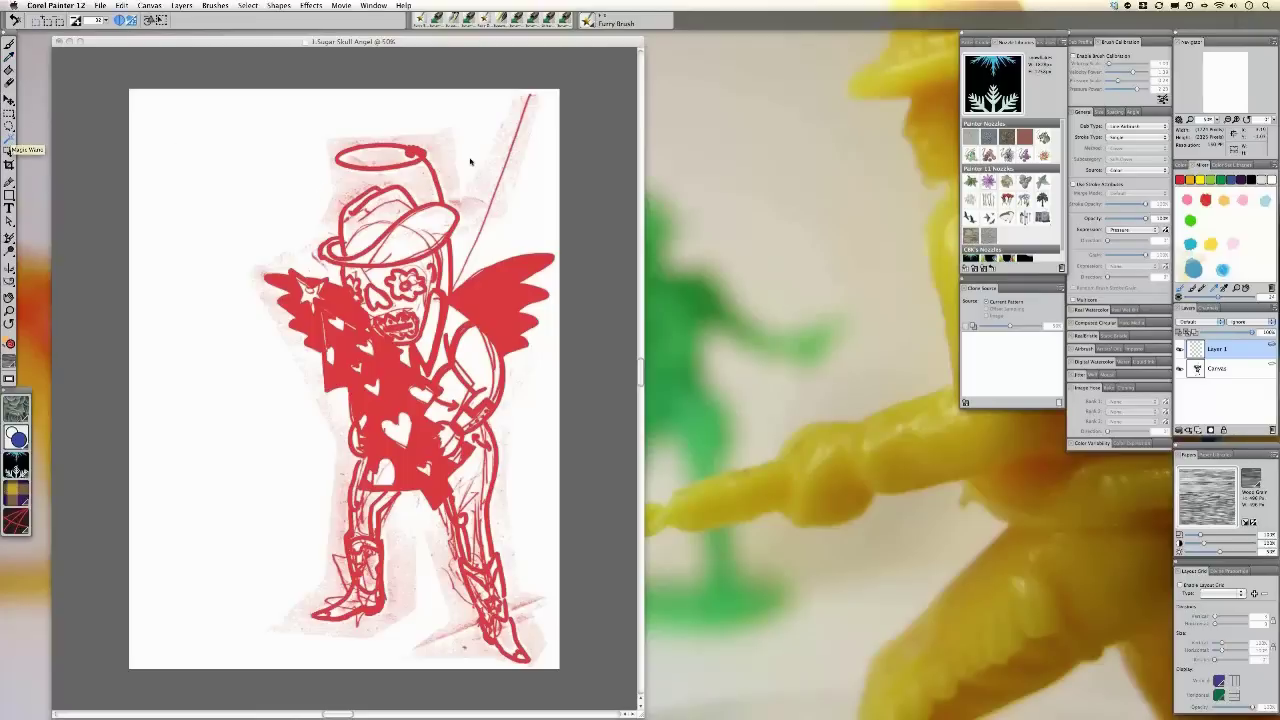
pyautogui.click(422, 181)
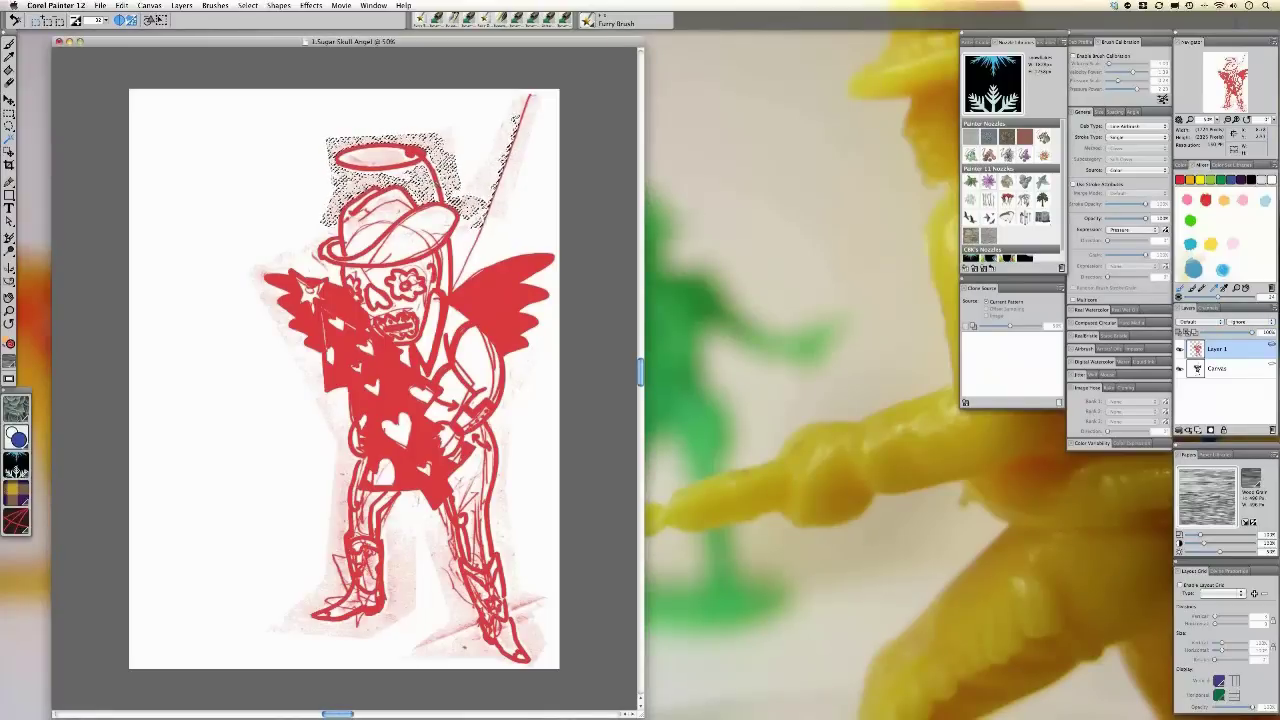
pyautogui.press('BackSpace')
pyautogui.press('super+d')
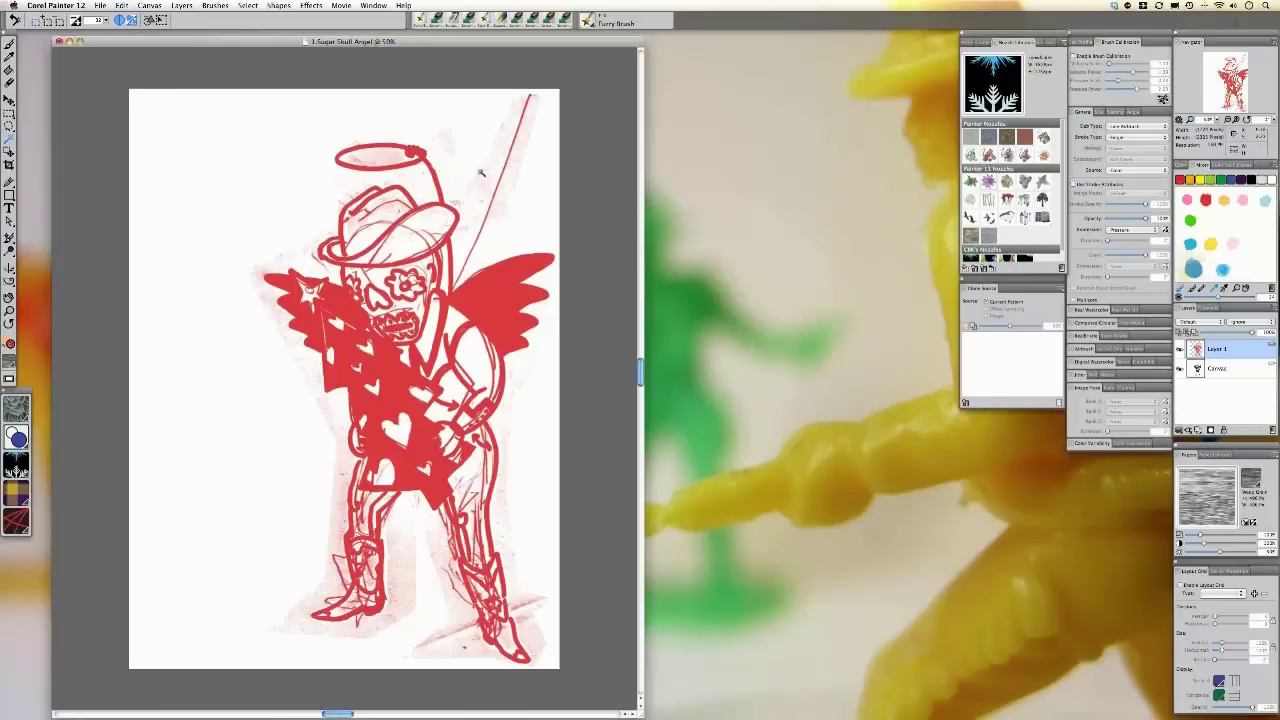
# - Clear the remaining pale red haze around the wings, legs and boots with repeated Magic Wand selections and deletions
pyautogui.click(505, 186)
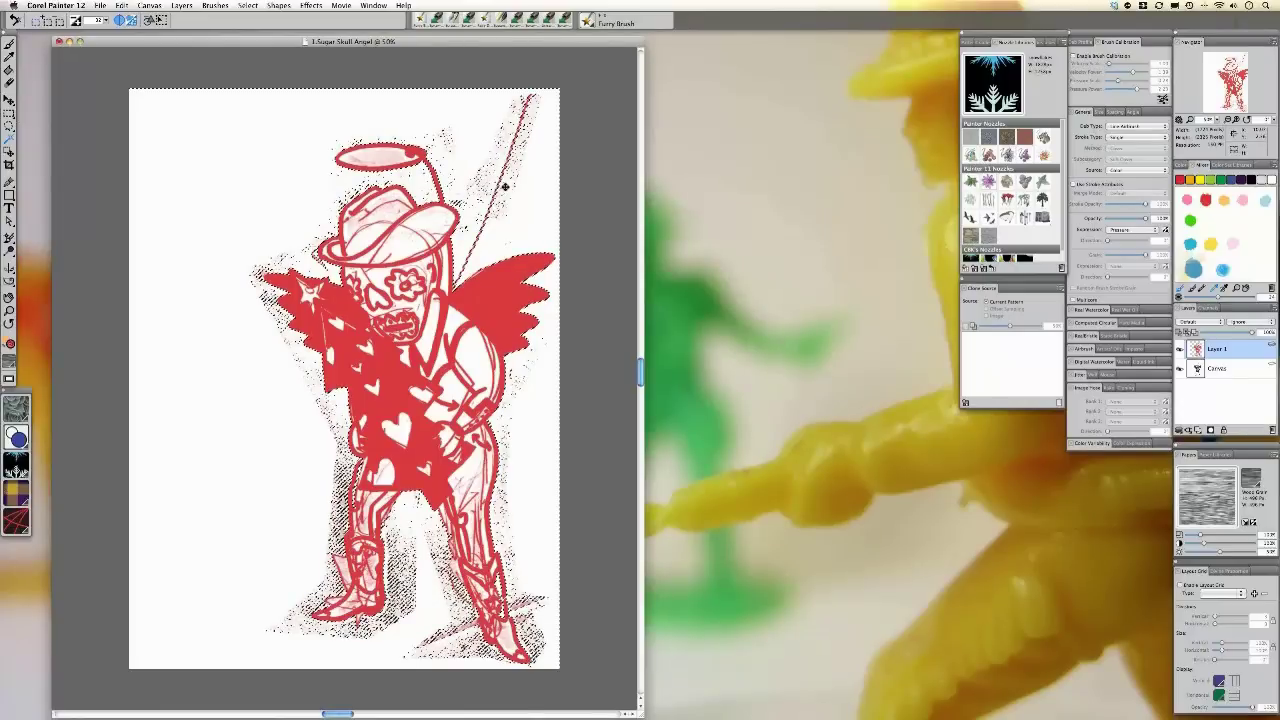
pyautogui.press('Delete')
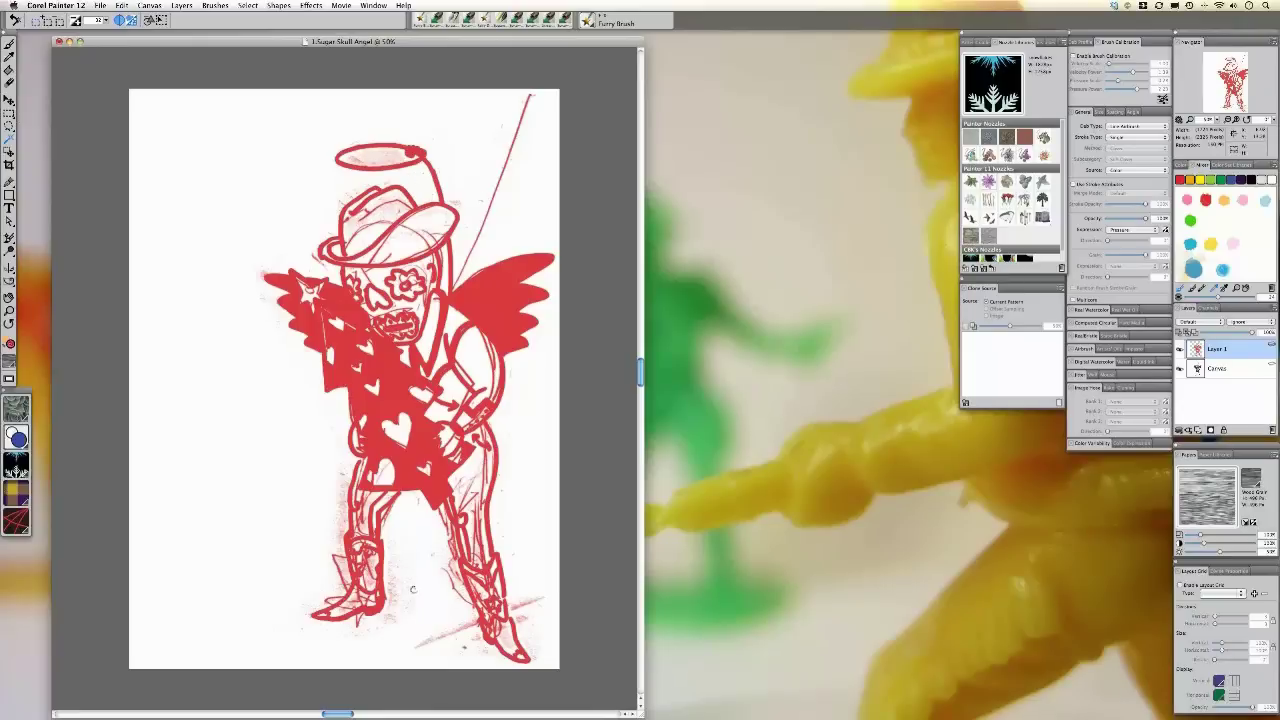
pyautogui.click(412, 589)
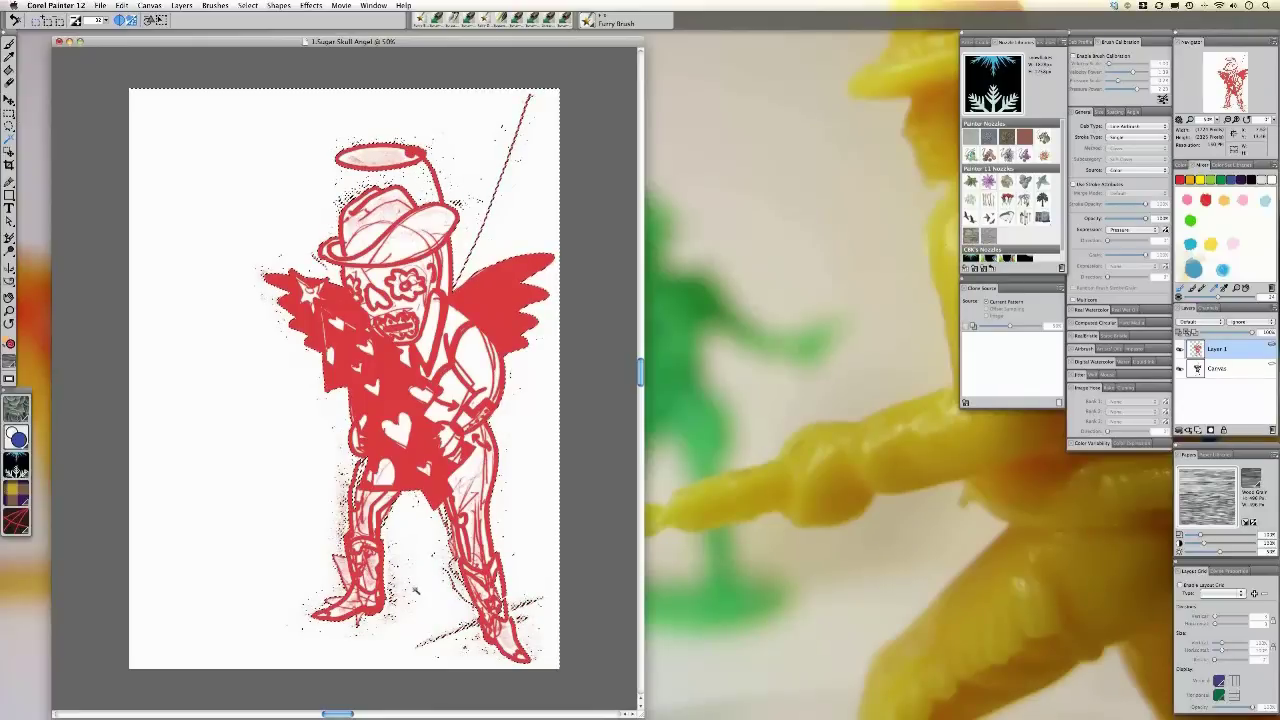
pyautogui.press('BackSpace')
pyautogui.press('super+d')
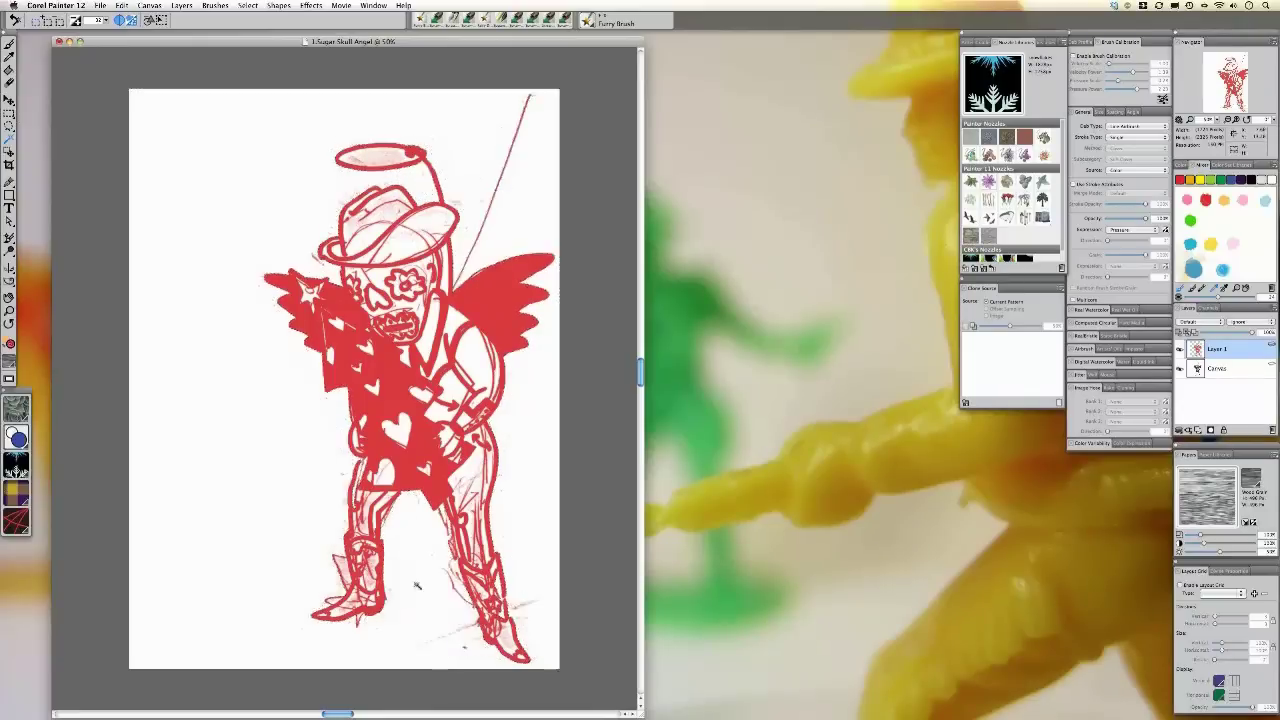
pyautogui.click(535, 632)
pyautogui.press('BackSpace')
pyautogui.press('super+d')
pyautogui.press('XF86AudioRaiseVolume')
pyautogui.press('XF86AudioRaiseVolume')
pyautogui.press('XF86AudioRaiseVolume')
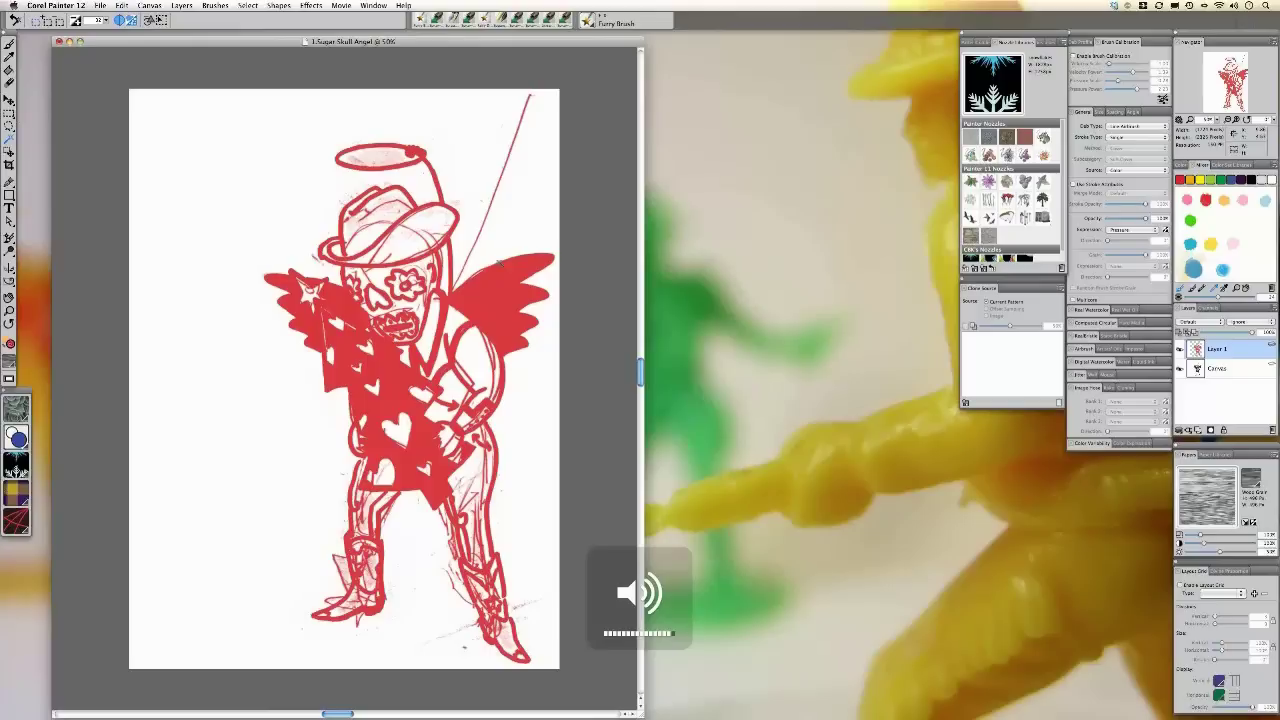
pyautogui.moveTo(469, 43)
pyautogui.mouseDown()
pyautogui.moveTo(452, 40)
pyautogui.moveTo(470, 45)
pyautogui.mouseUp()
pyautogui.moveTo(383, 40); pyautogui.dragTo(381, 40)
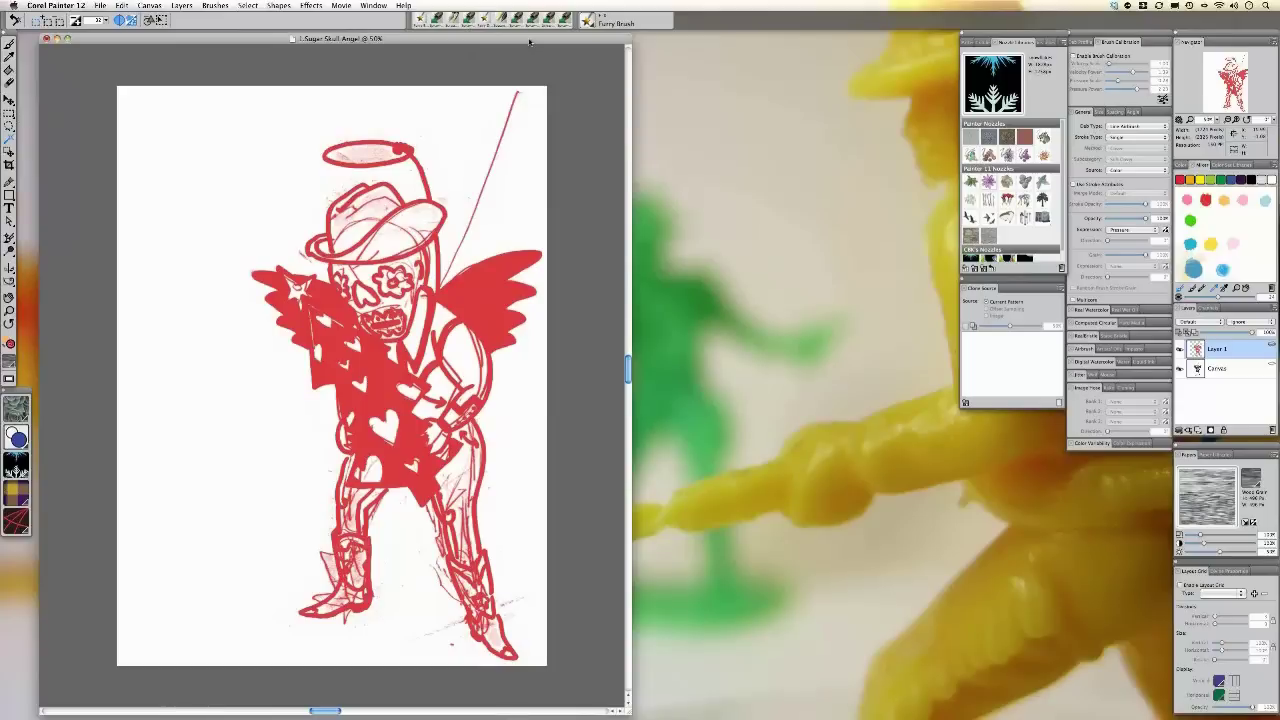
pyautogui.moveTo(530, 42); pyautogui.dragTo(539, 42)
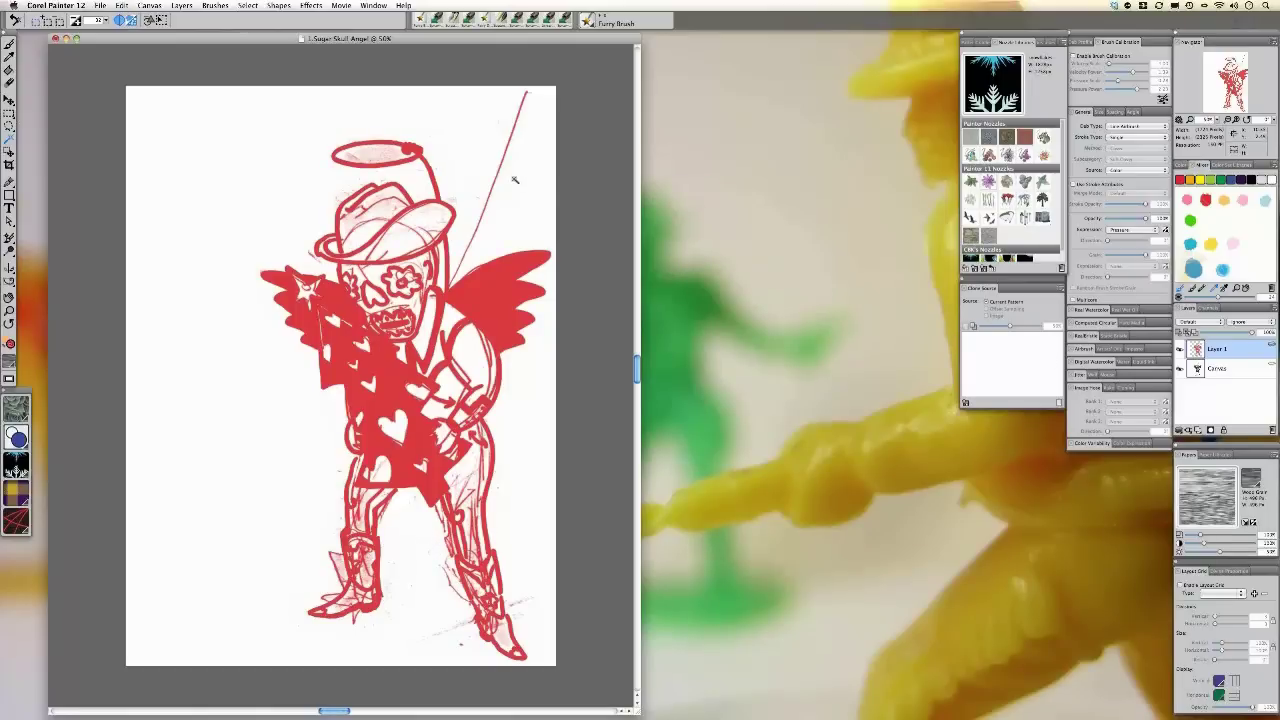
# - Sample the white background beside the halo and auto-select the red linework using Current Color with Invert enabled
pyautogui.click(9, 57)
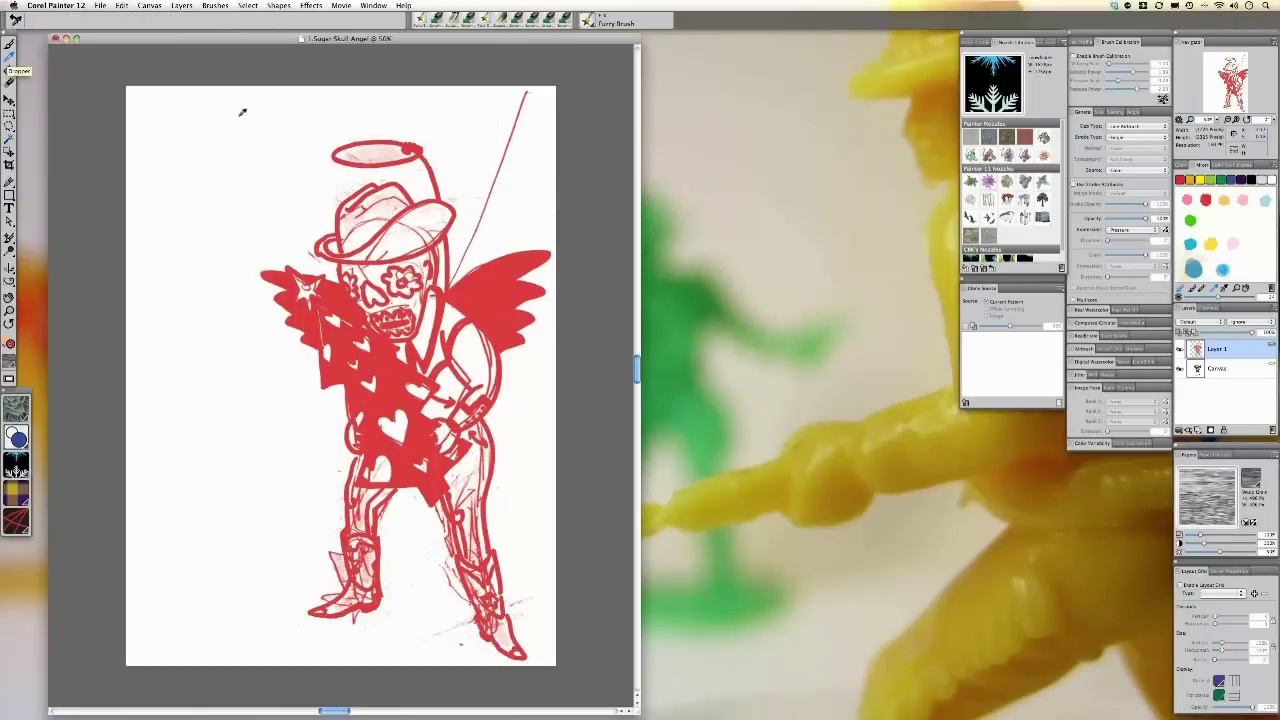
pyautogui.click(300, 128)
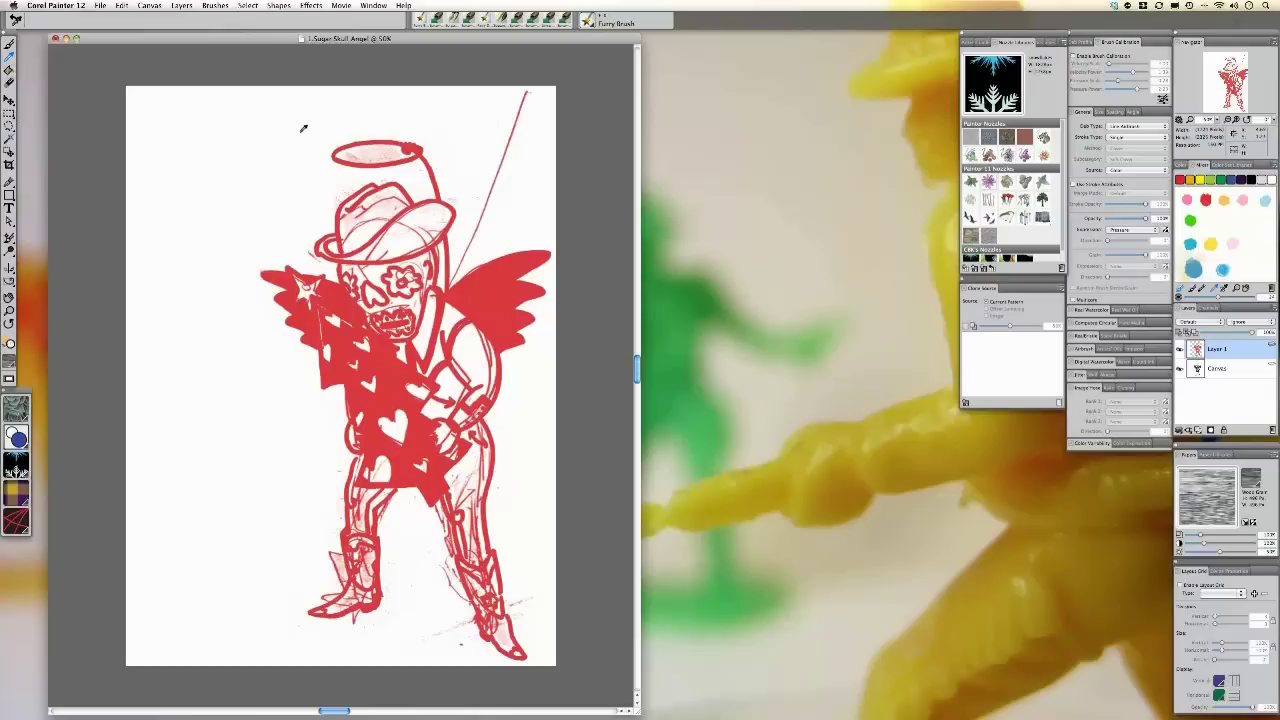
pyautogui.click(248, 6)
pyautogui.click(275, 106)
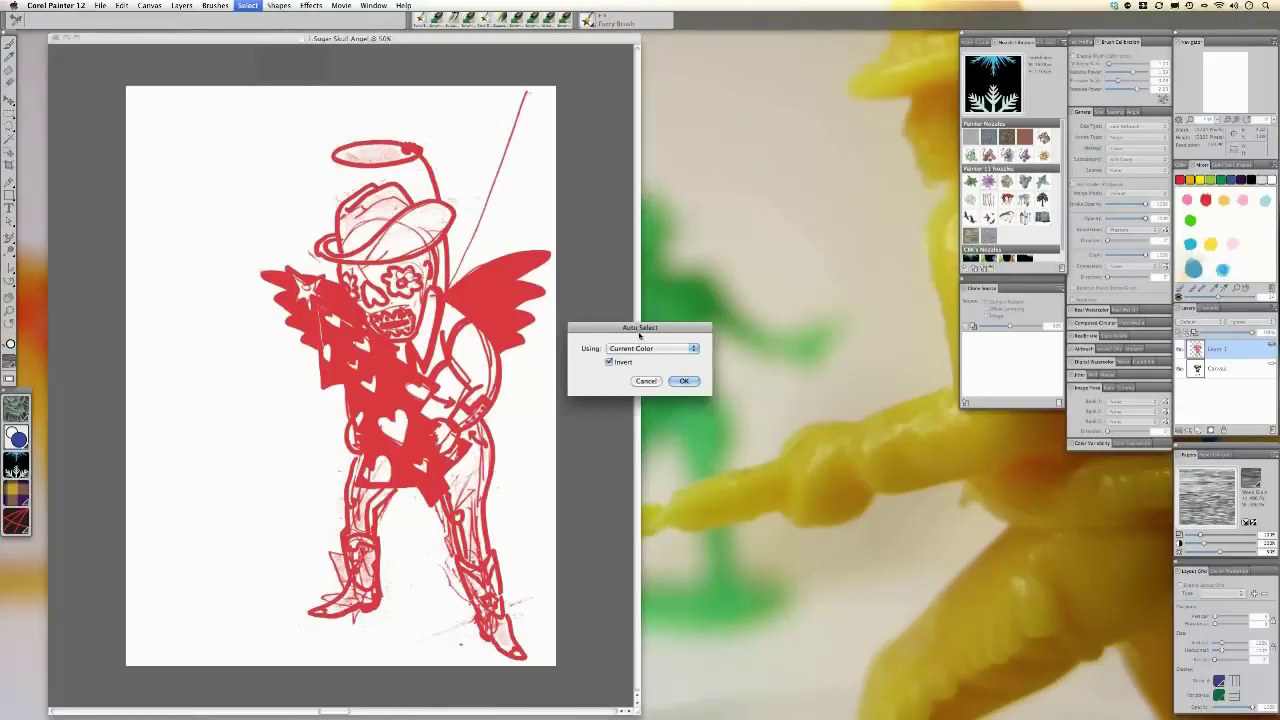
pyautogui.click(683, 381)
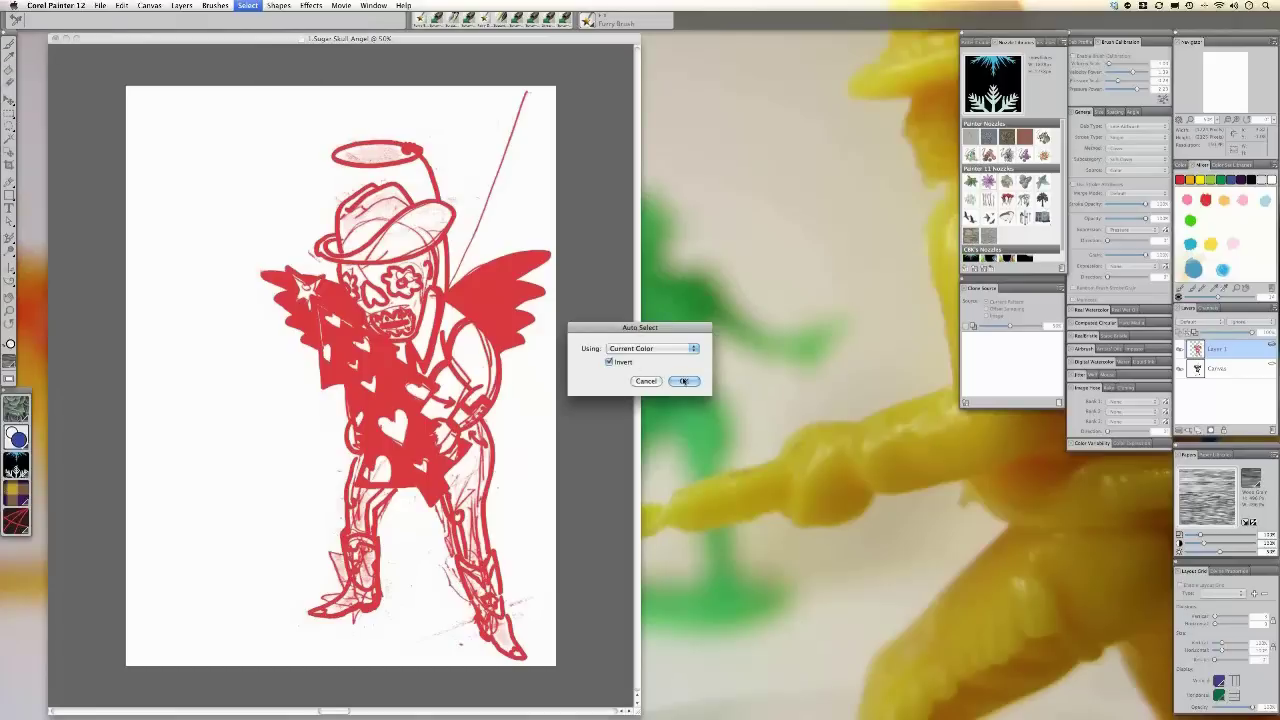
pyautogui.click(684, 381)
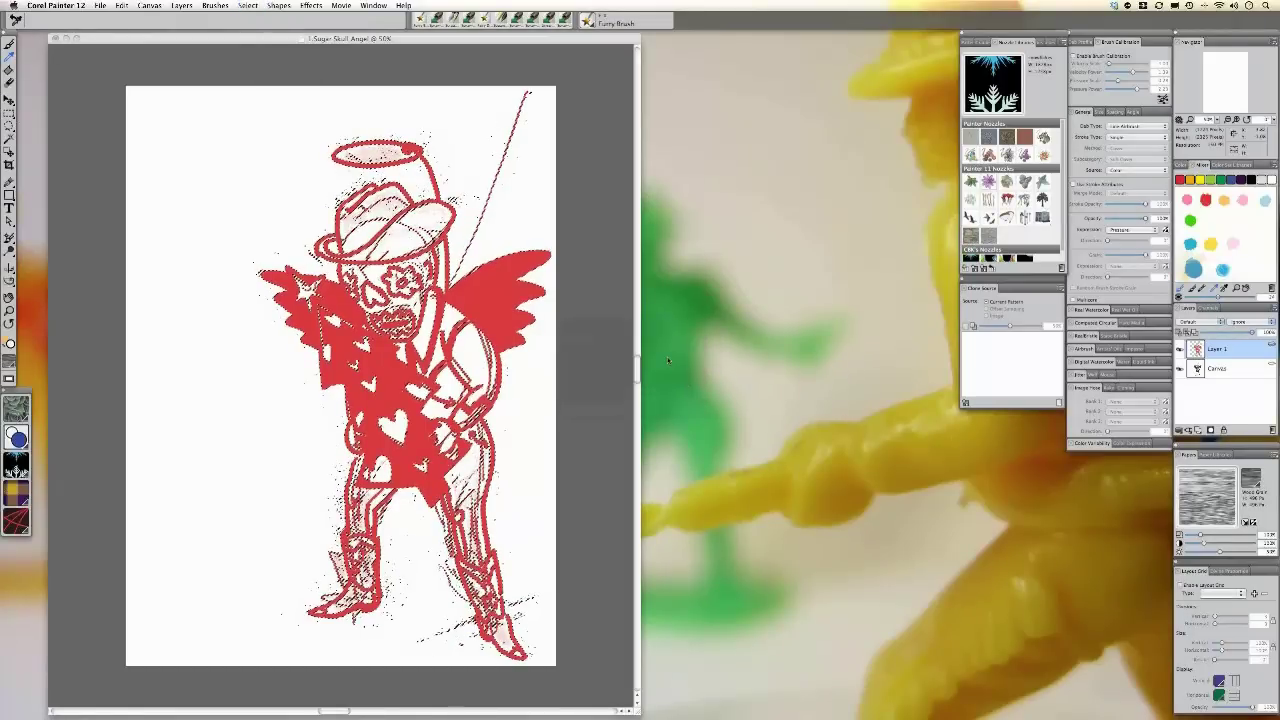
# - Save the linework selection as a new mask named "sugar skull"
pyautogui.click(247, 5)
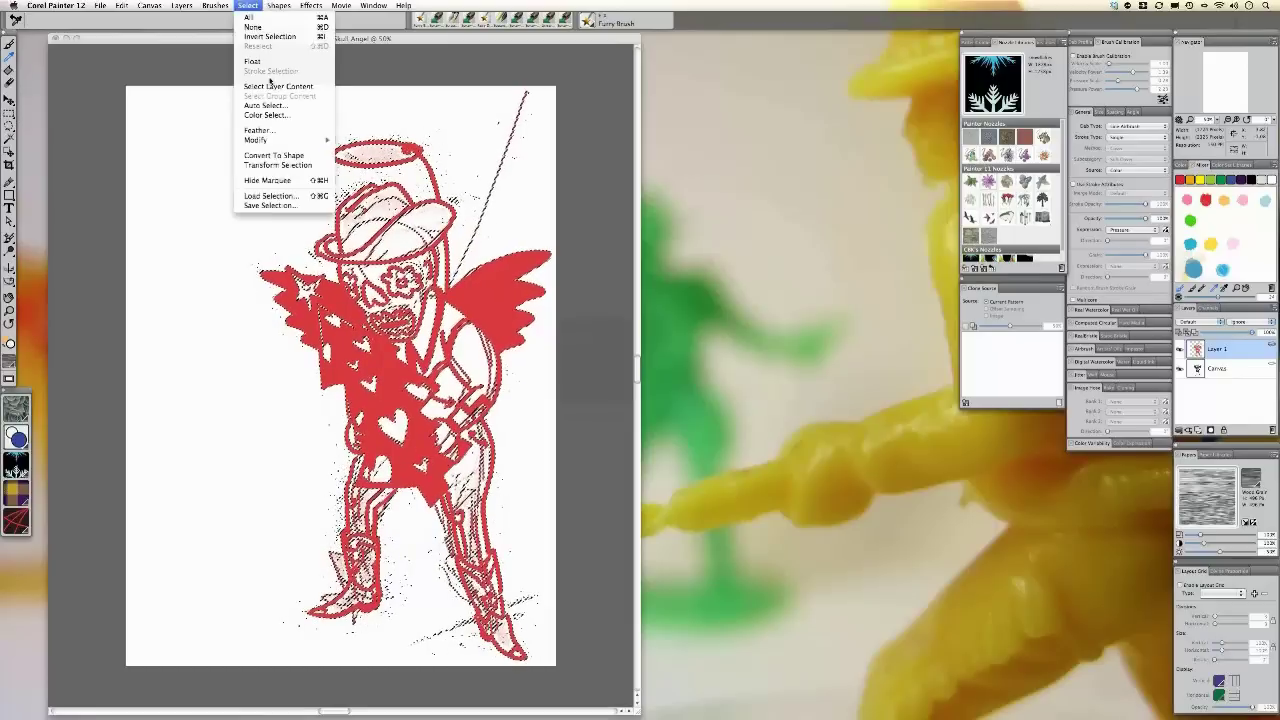
pyautogui.click(288, 205)
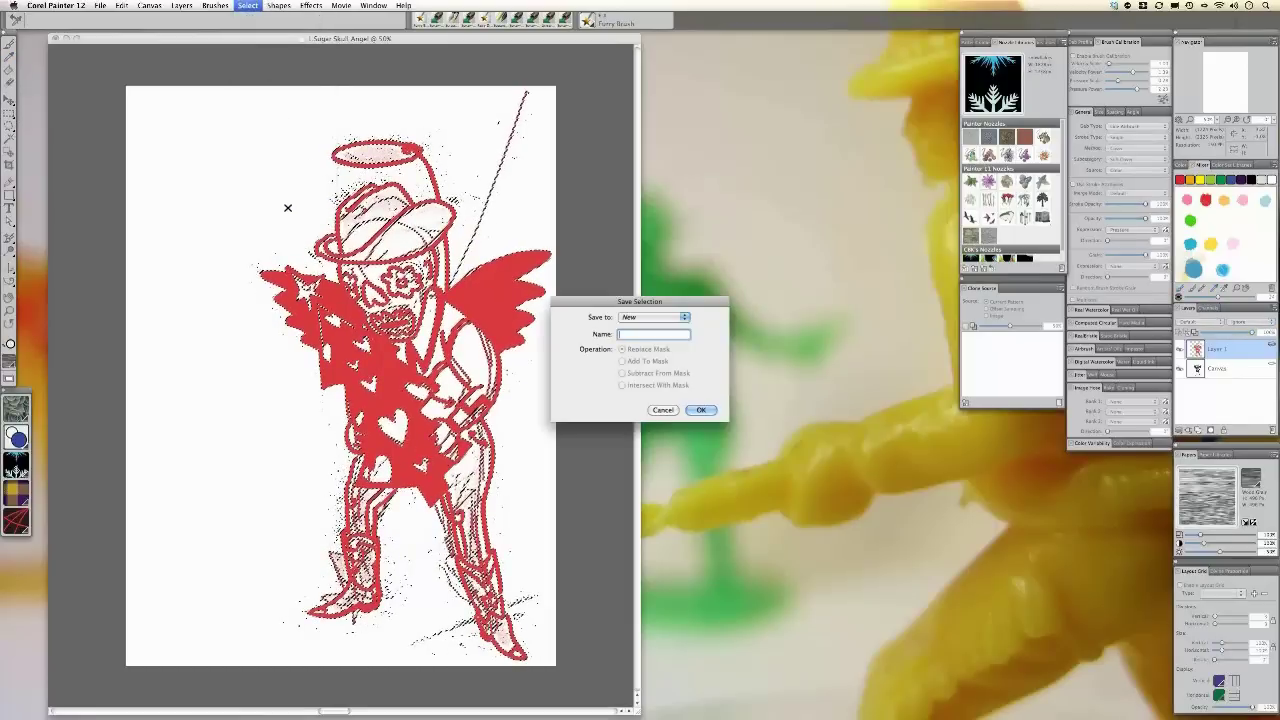
pyautogui.write('sugar skull')
pyautogui.click(700, 411)
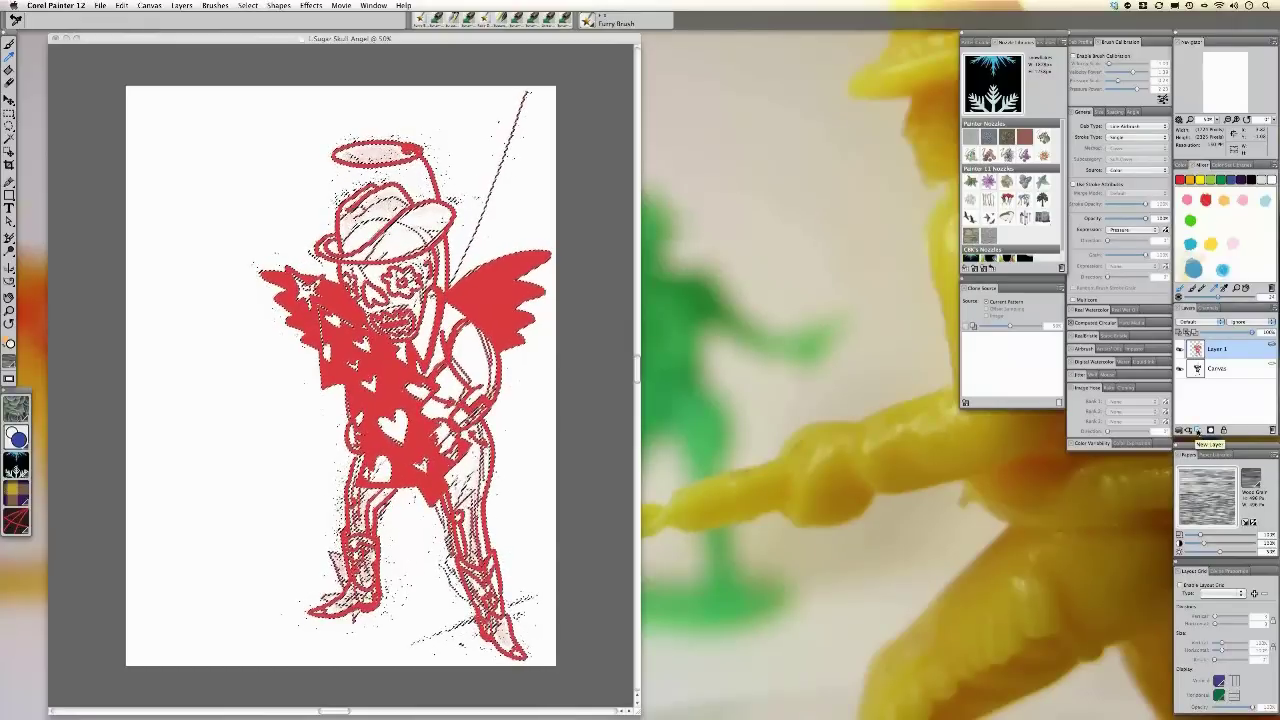
# - Add two new layers and fill the linework selection with orange at 100% opacity on the uppermost one
pyautogui.click(1197, 430)
pyautogui.click(1197, 430)
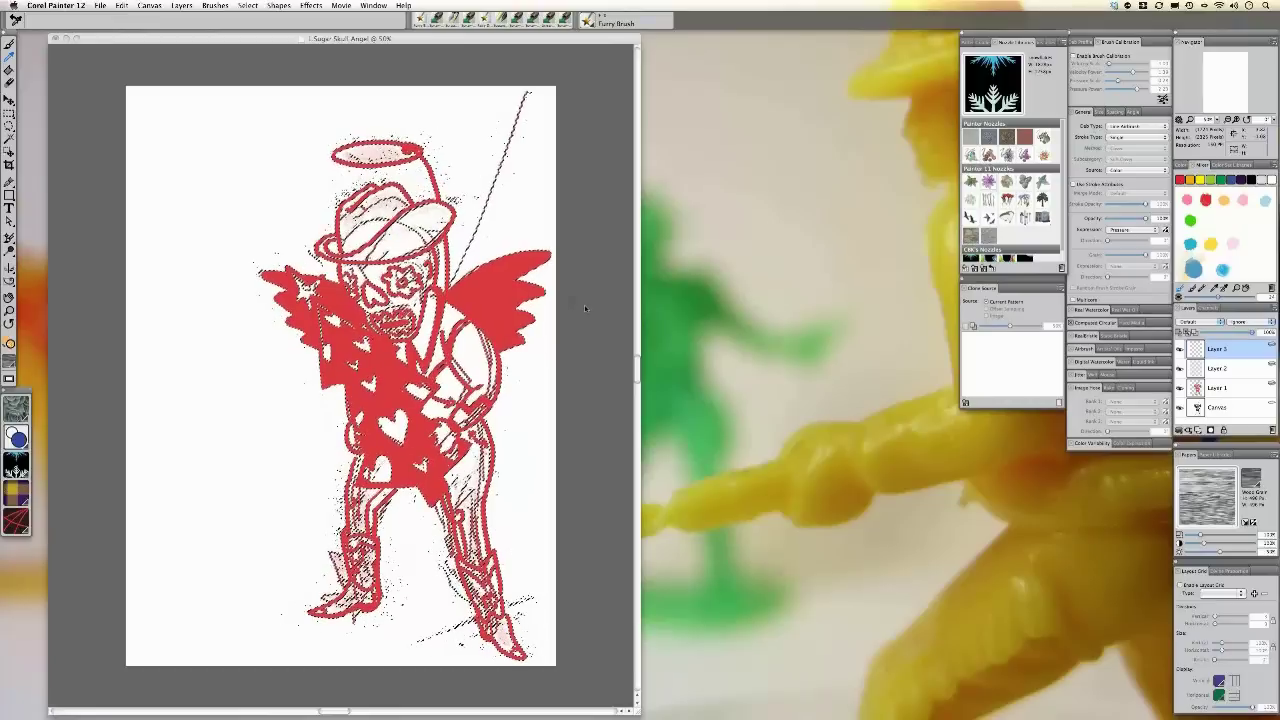
pyautogui.press('super+f')
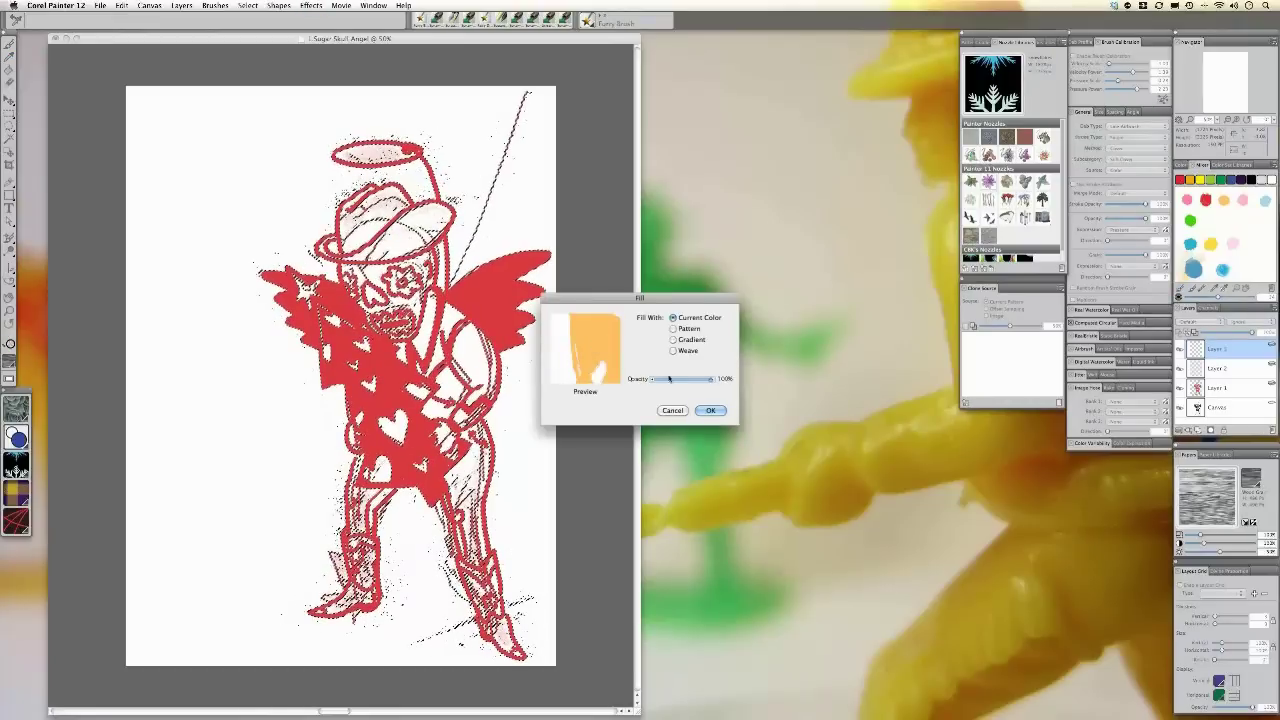
pyautogui.click(710, 410)
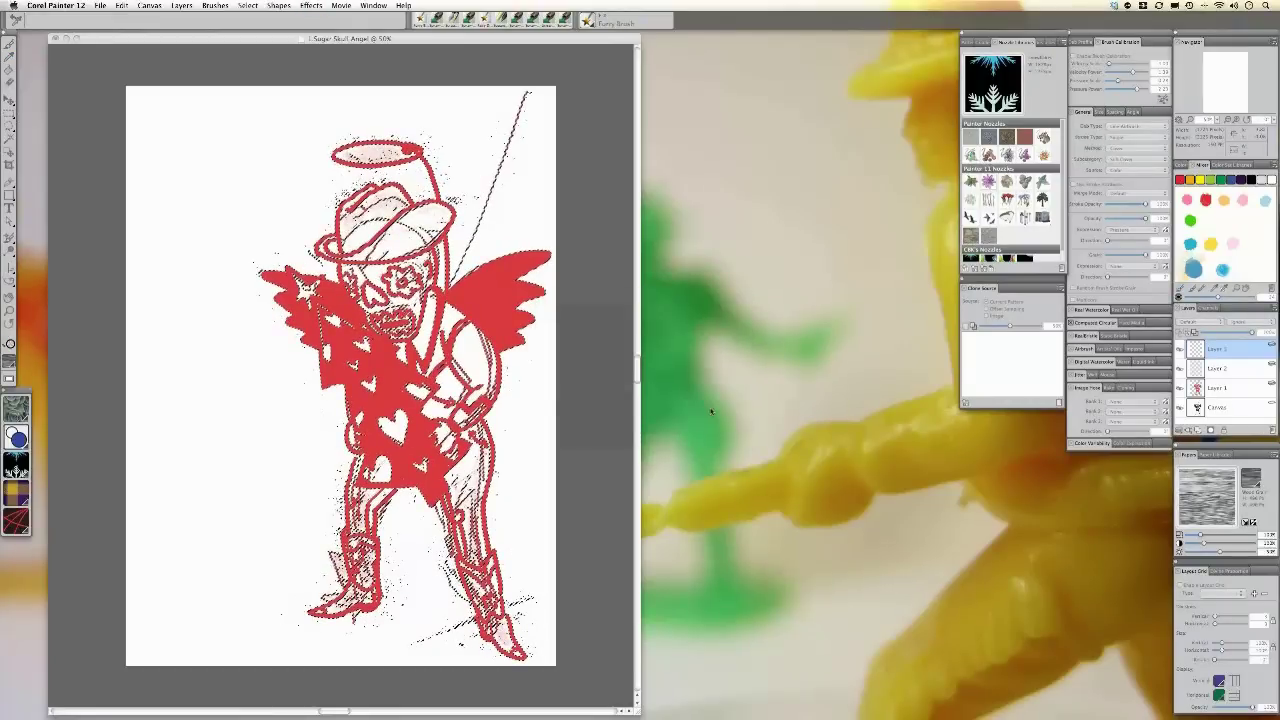
# - Rename the orange-filled layer as "orange" and hide it
pyautogui.doubleClick(1217, 350)
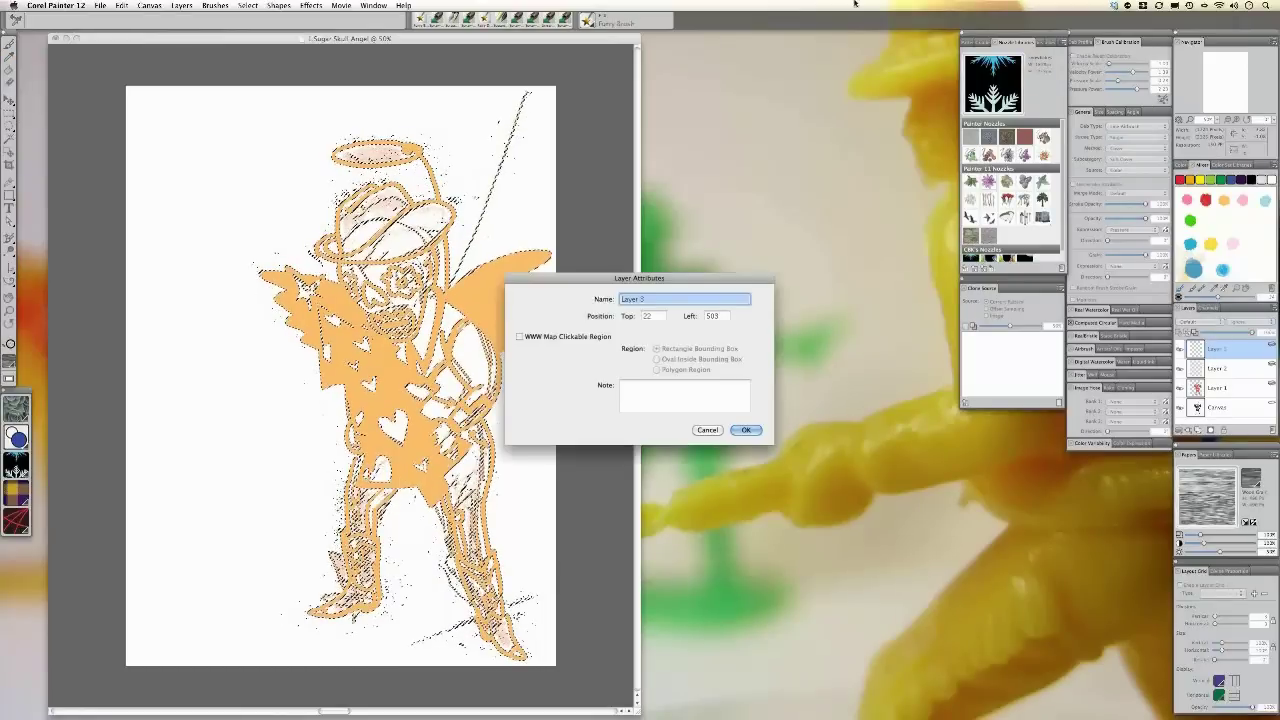
pyautogui.write('ora')
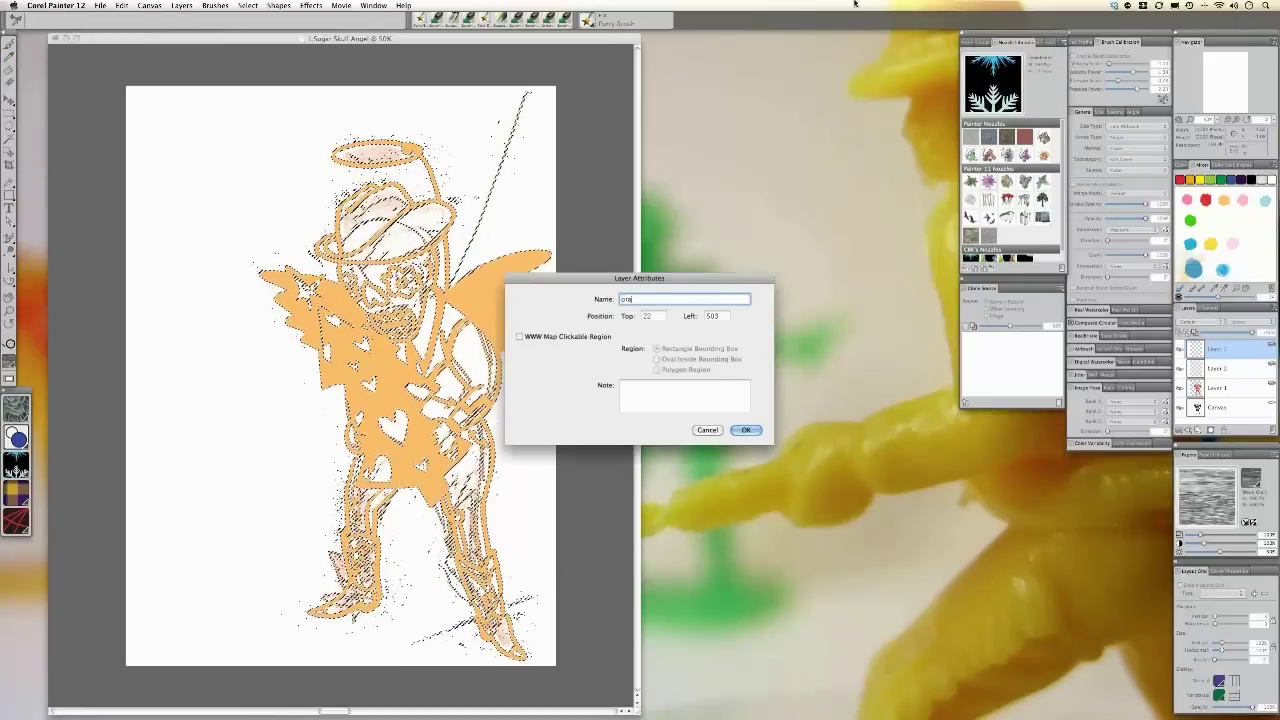
pyautogui.write('nge')
pyautogui.press('Return')
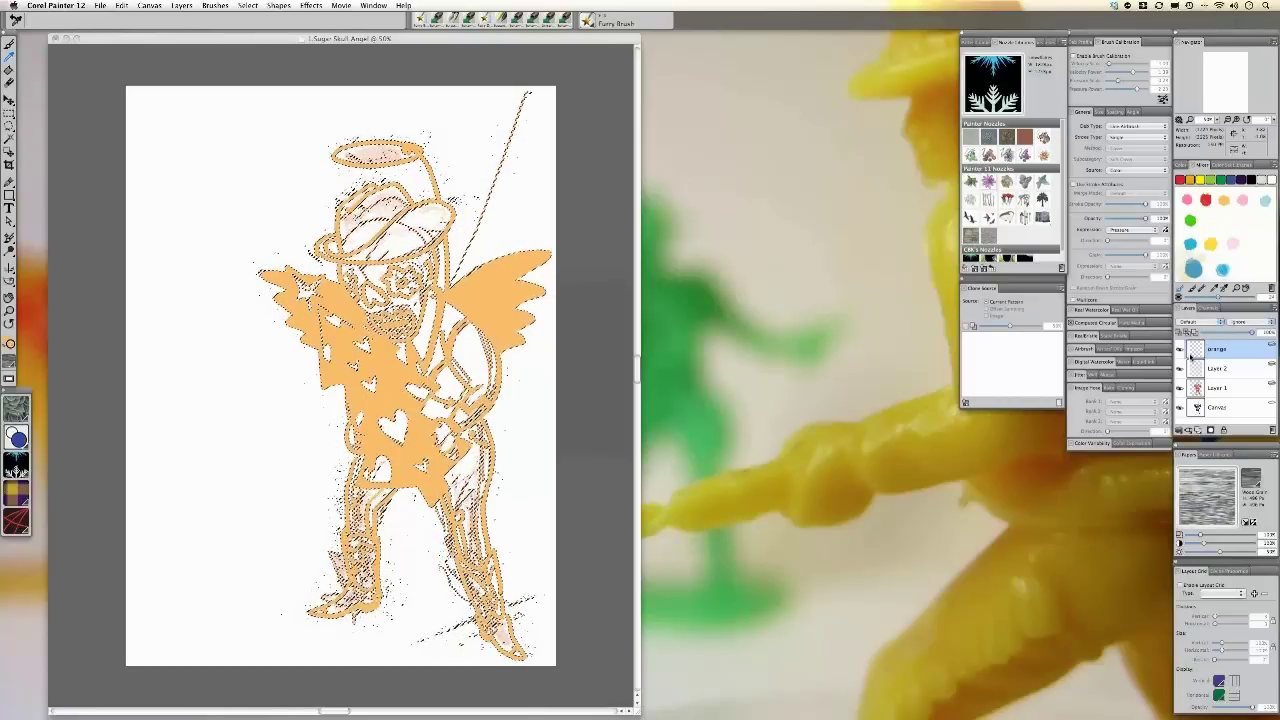
pyautogui.click(1181, 348)
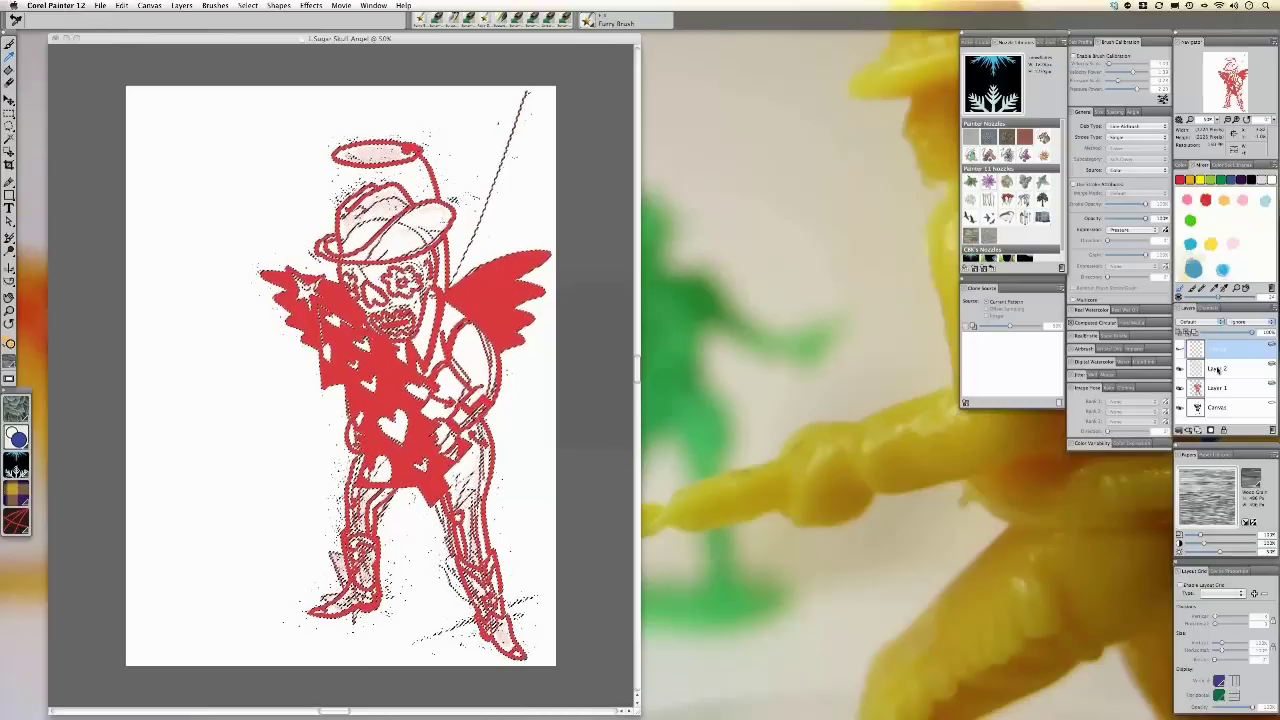
# - Fill the linework selection with pink at 100% opacity on Layer 2 and rename that layer "pink"
pyautogui.click(1217, 368)
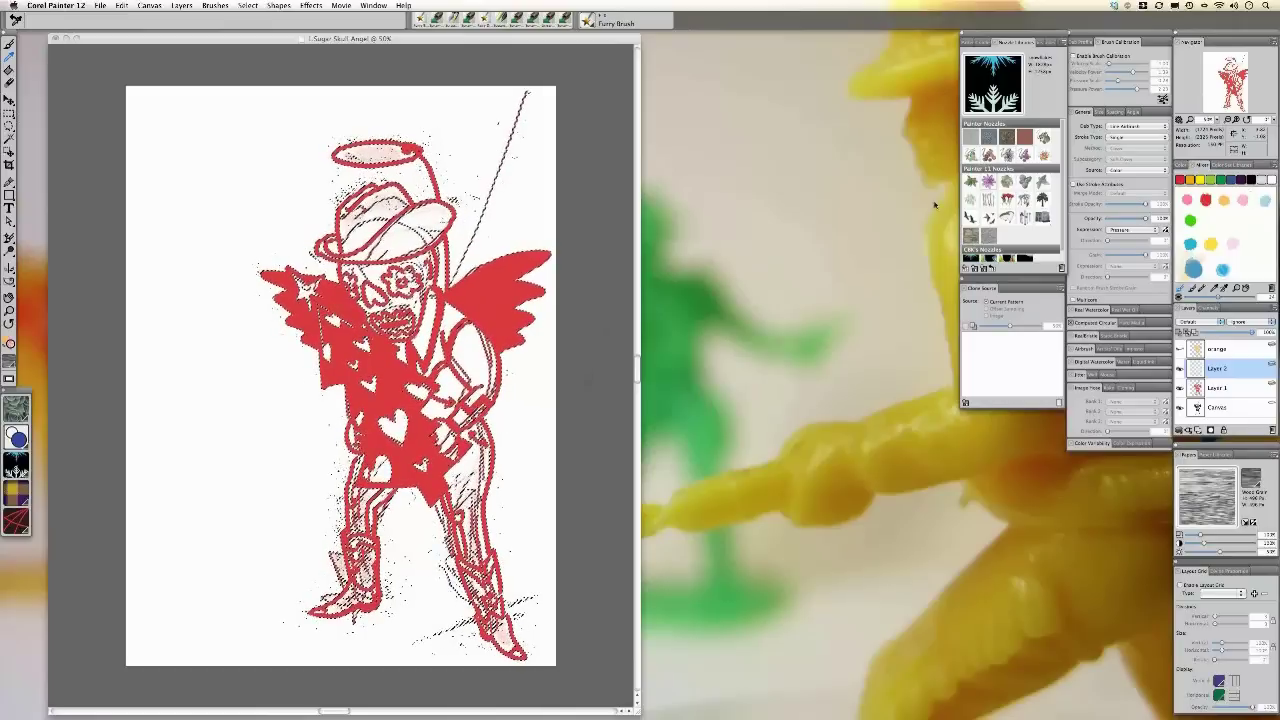
pyautogui.press('super+f')
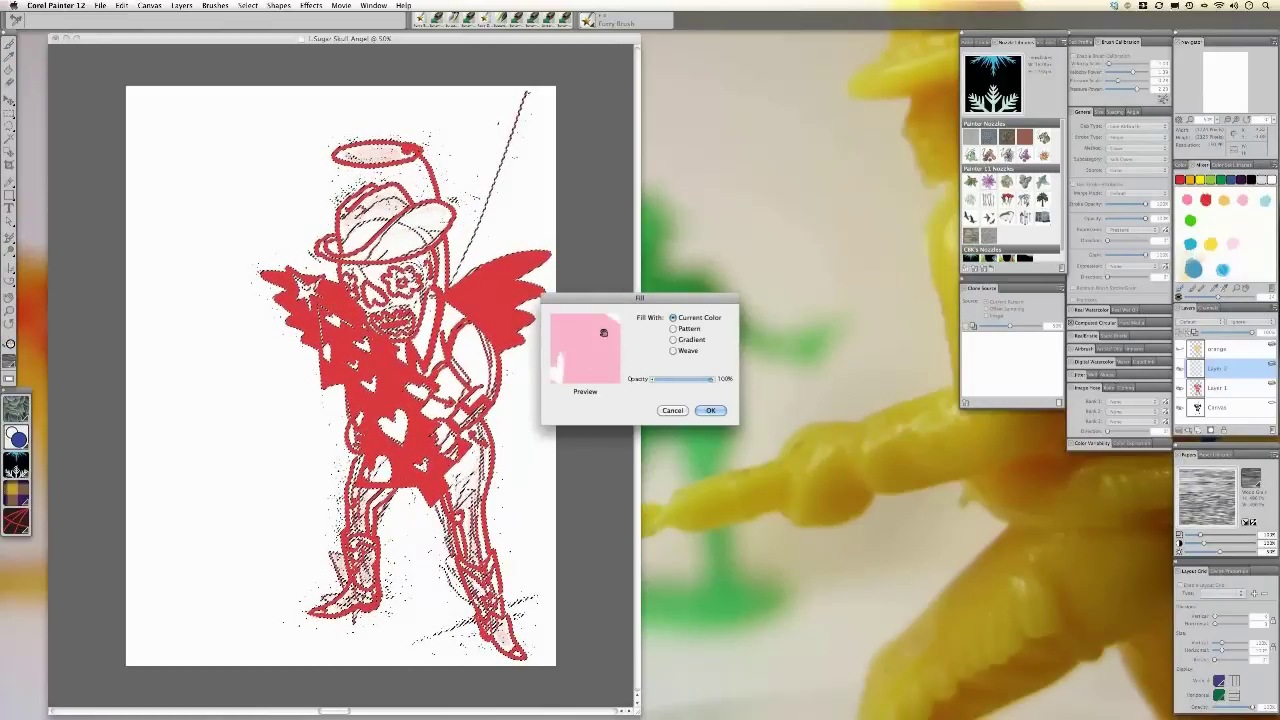
pyautogui.click(711, 411)
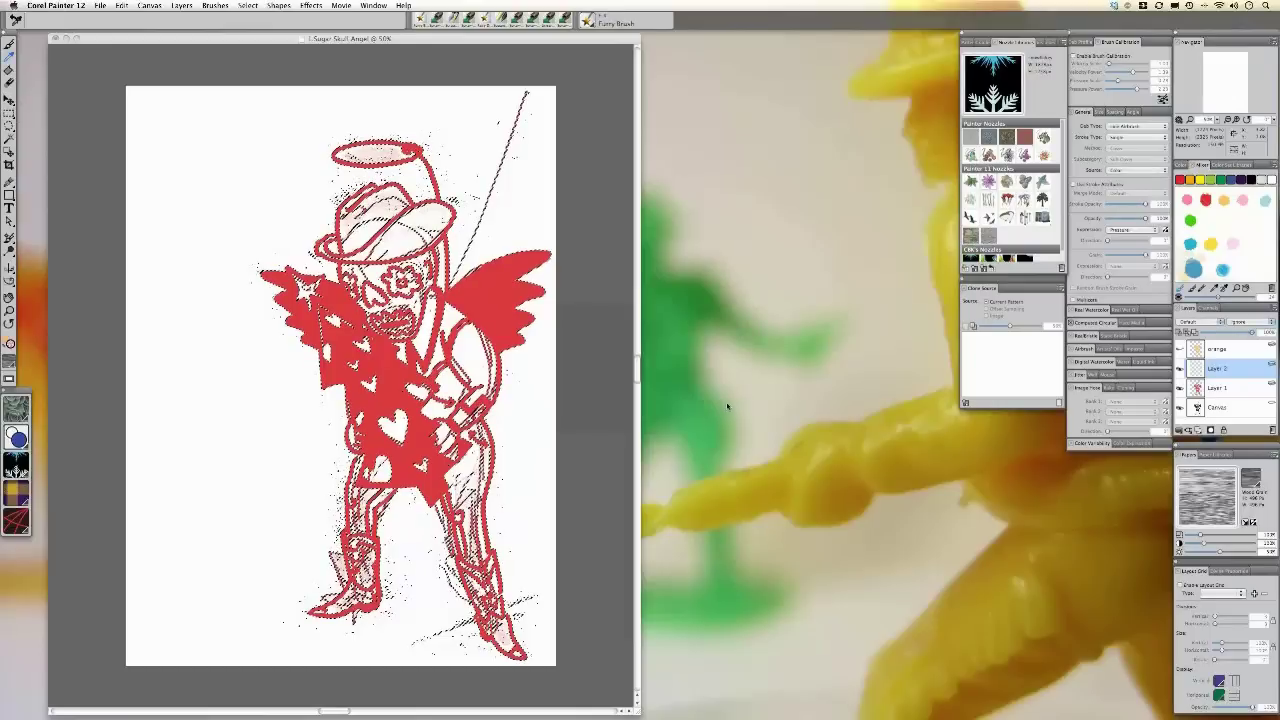
pyautogui.press('super+d')
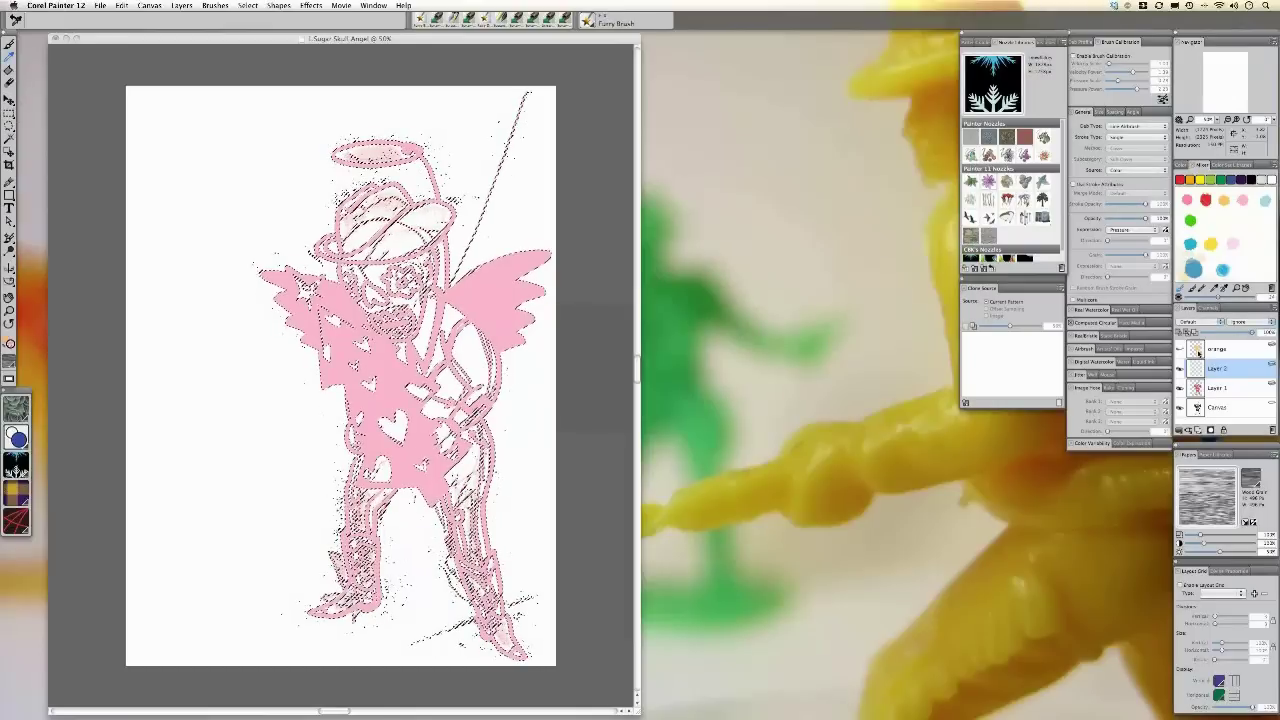
pyautogui.doubleClick(1217, 369)
pyautogui.write('pin')
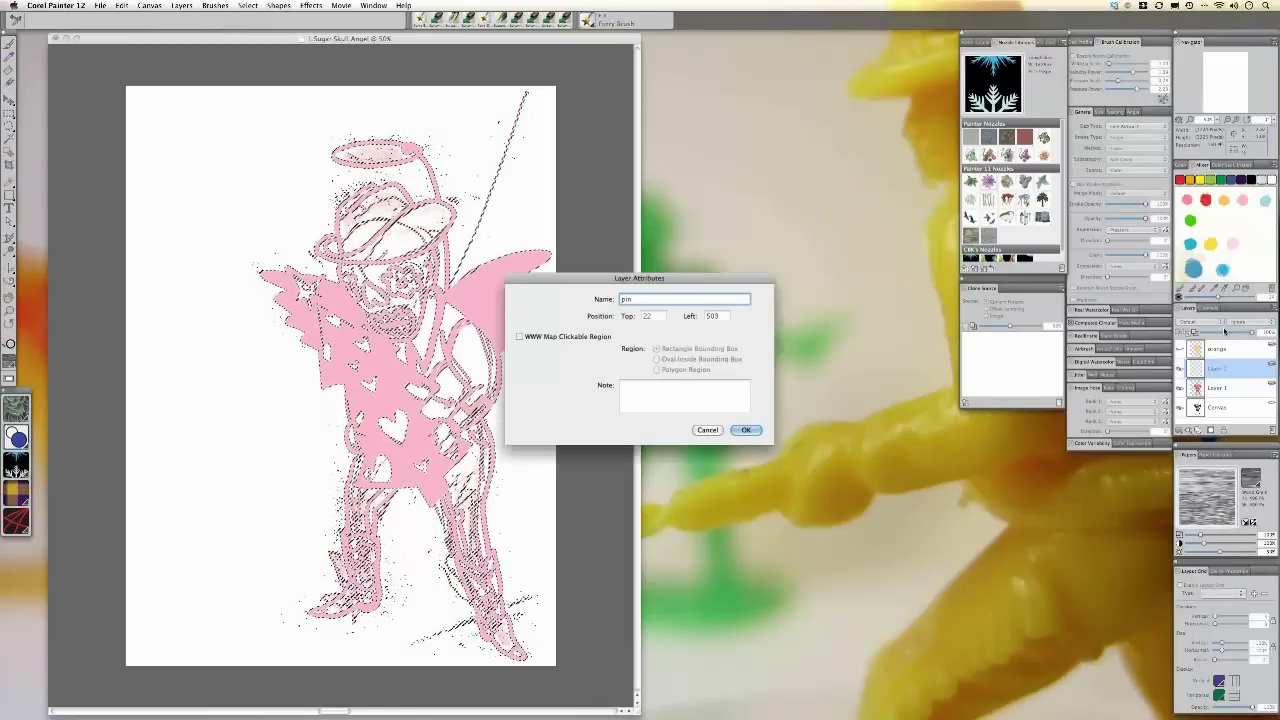
pyautogui.press('Return')
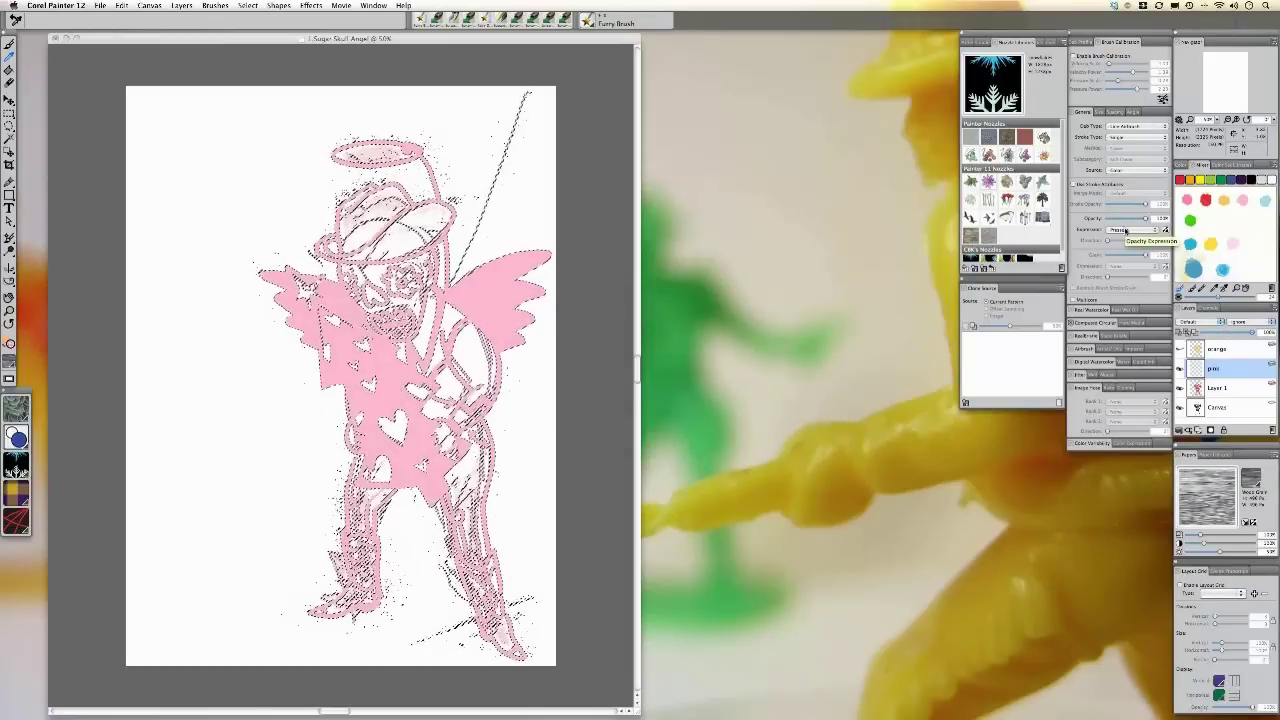
# - Rename Layer 1, which holds the red linework, as "red"
pyautogui.click(1224, 384)
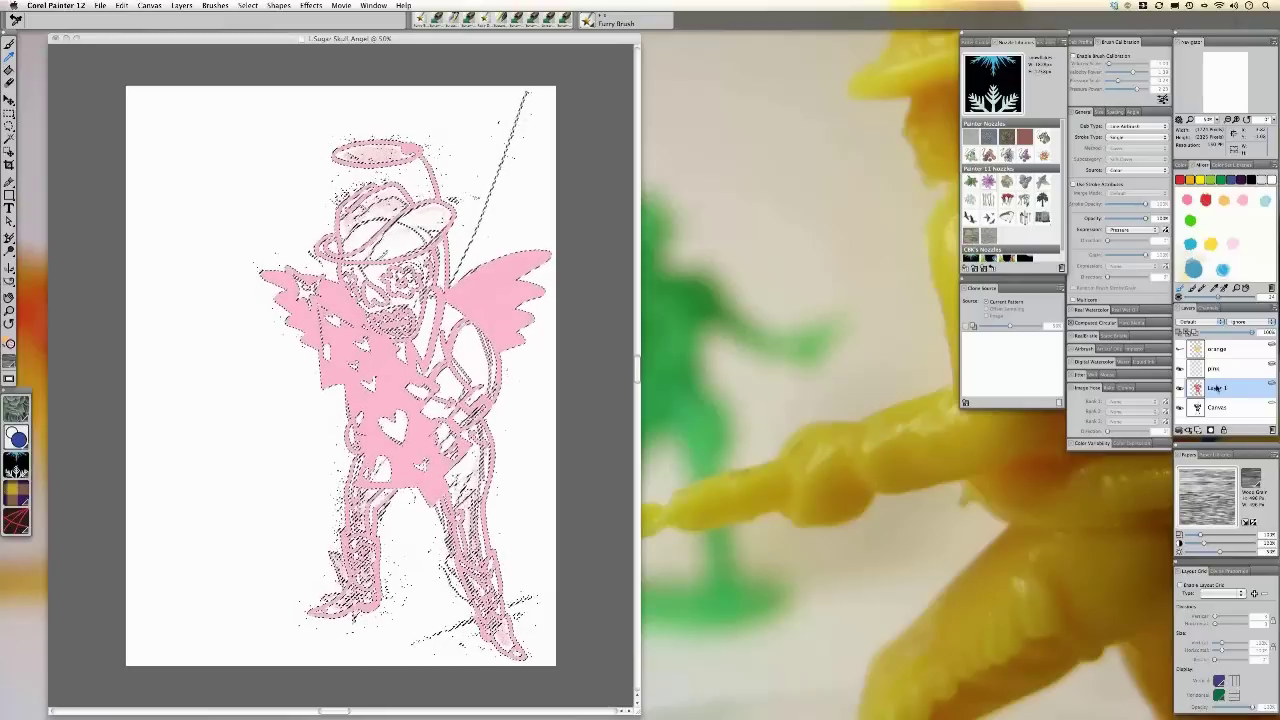
pyautogui.doubleClick(1217, 388)
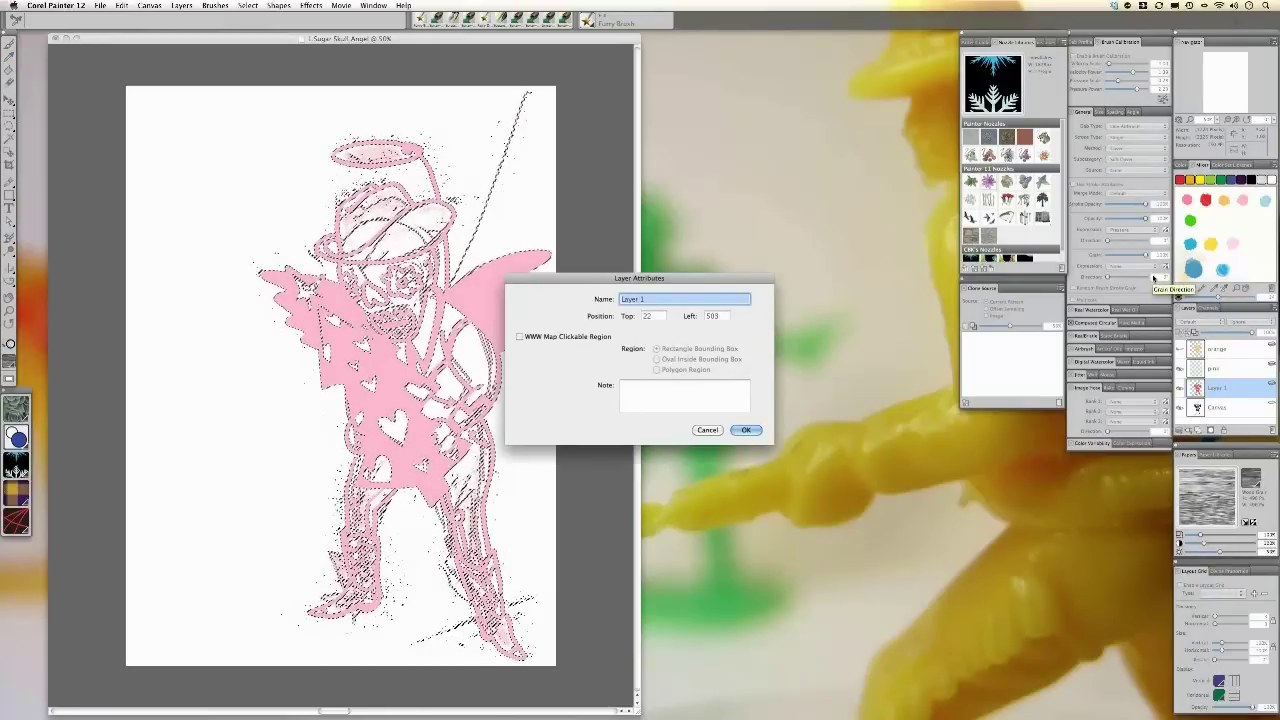
pyautogui.write('red')
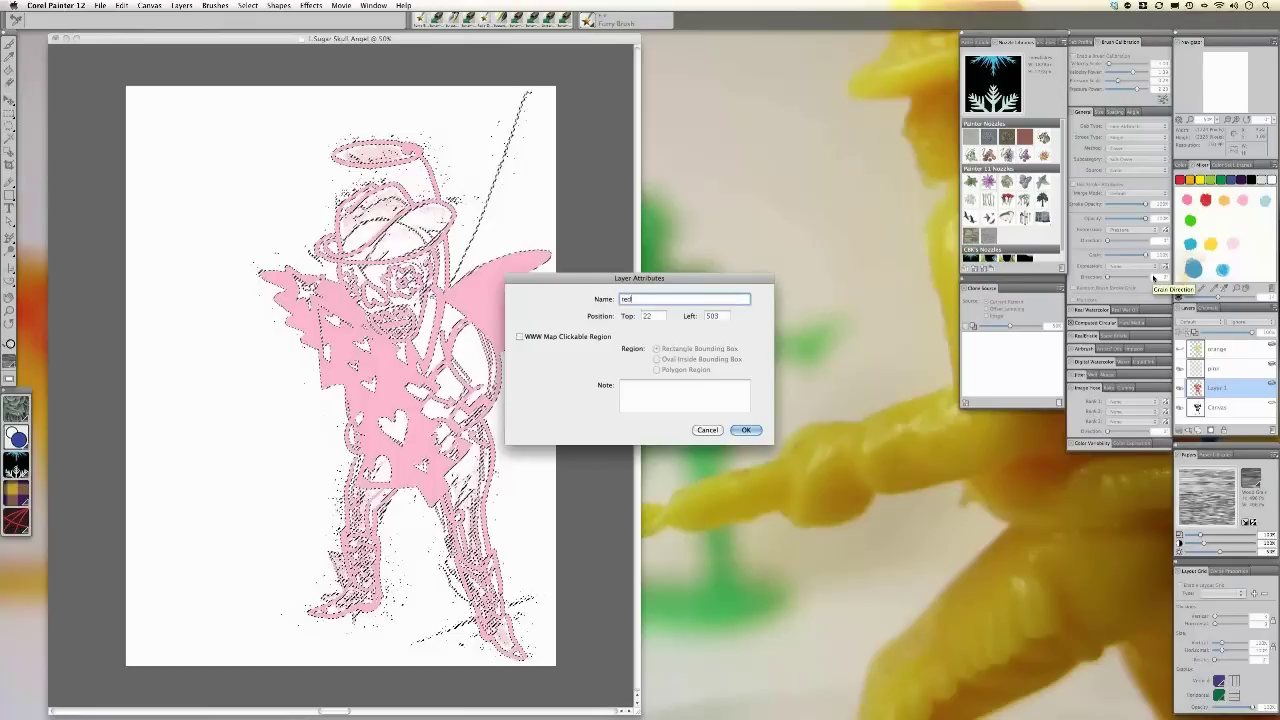
pyautogui.press('Return')
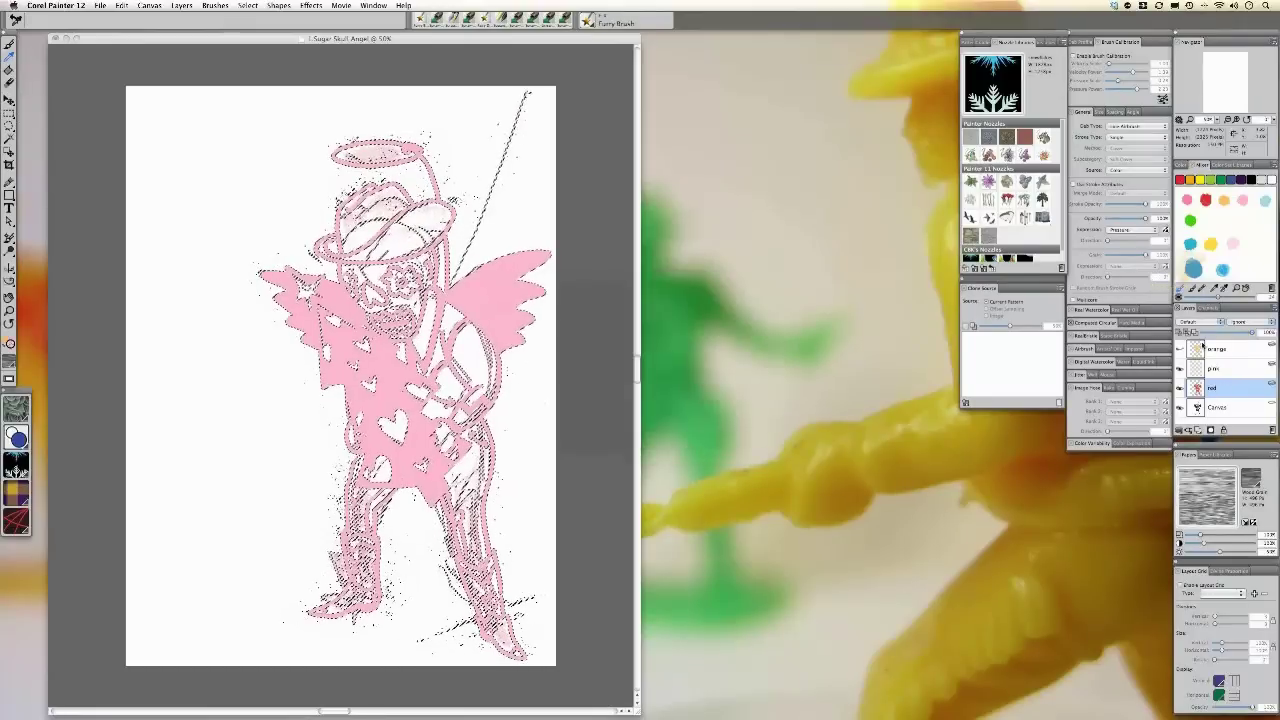
# - Show the orange layer again and clear the linework selection
pyautogui.click(1180, 349)
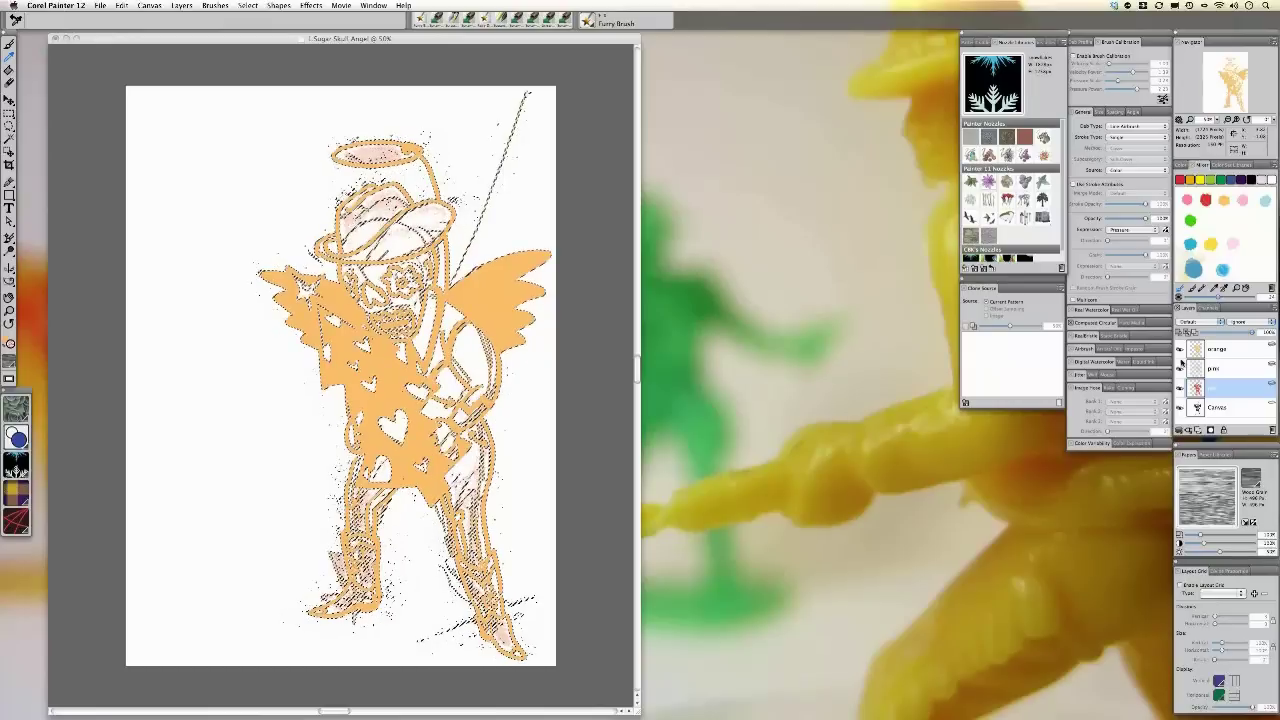
pyautogui.click(249, 6)
pyautogui.click(255, 37)
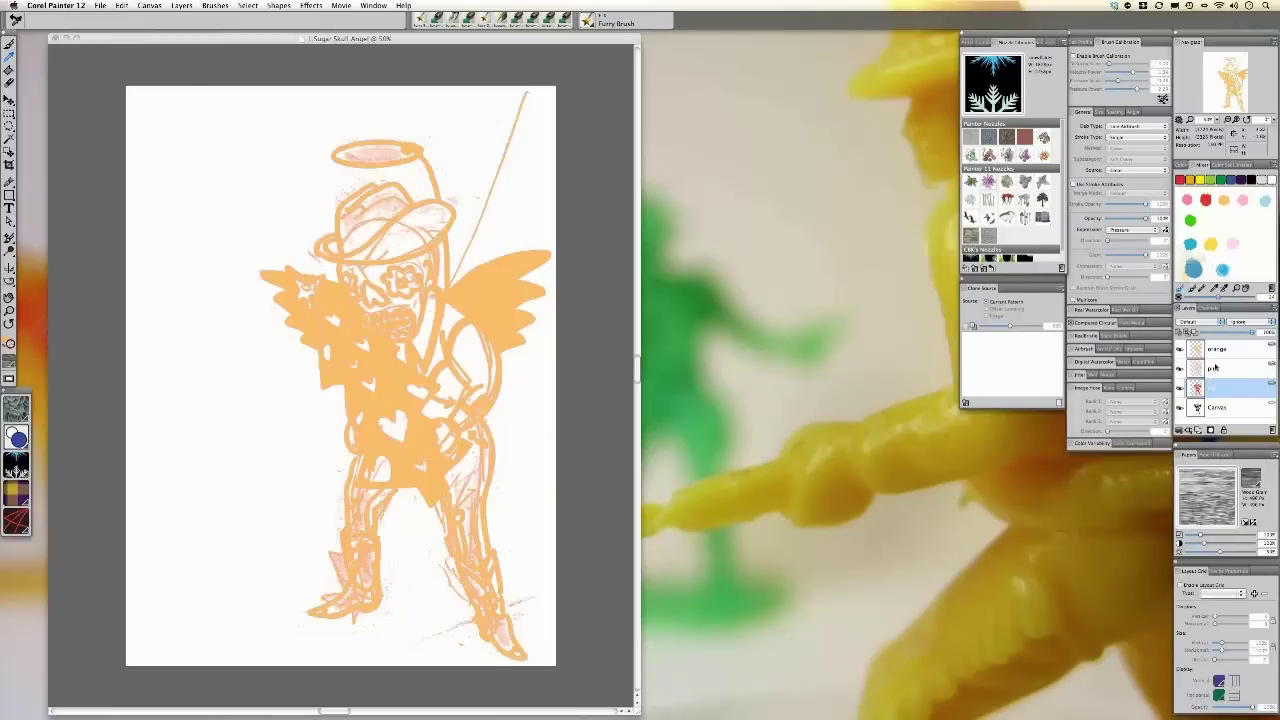
# - Shift the pink layer to the right of the orange linework and move the red layer above the orange one
pyautogui.click(1218, 367)
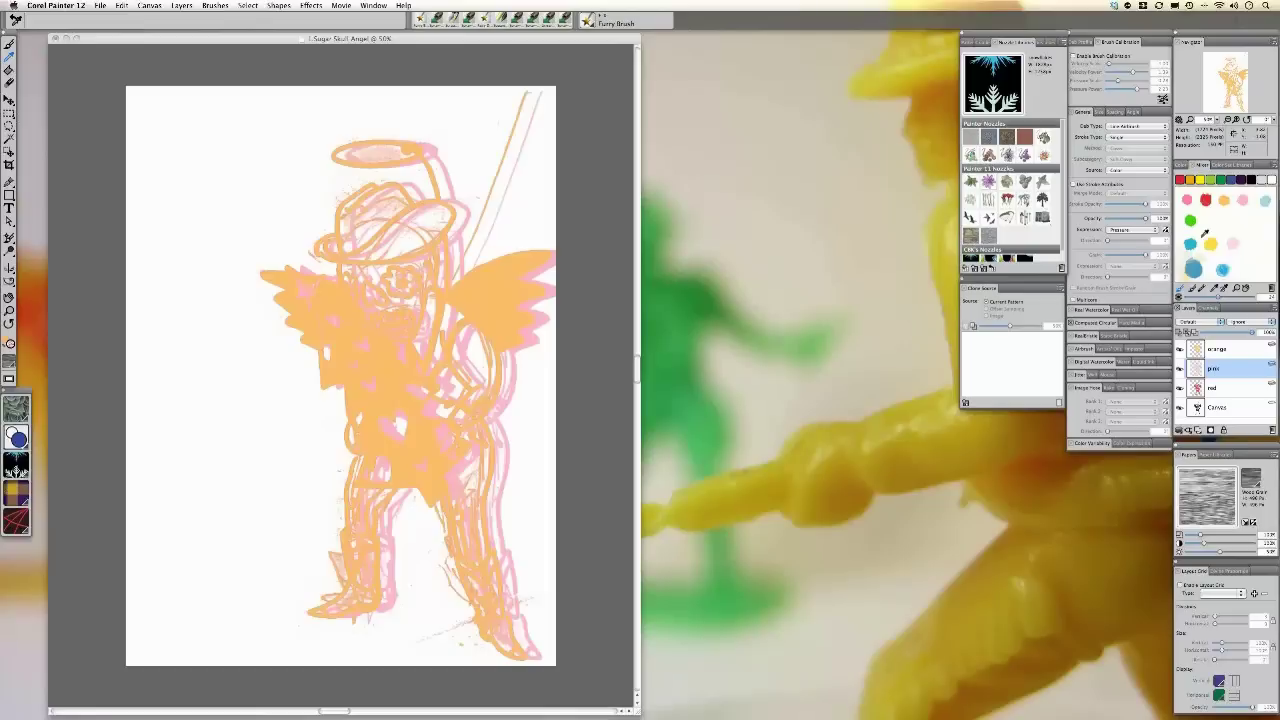
pyautogui.moveTo(1215, 388); pyautogui.dragTo(1219, 351)
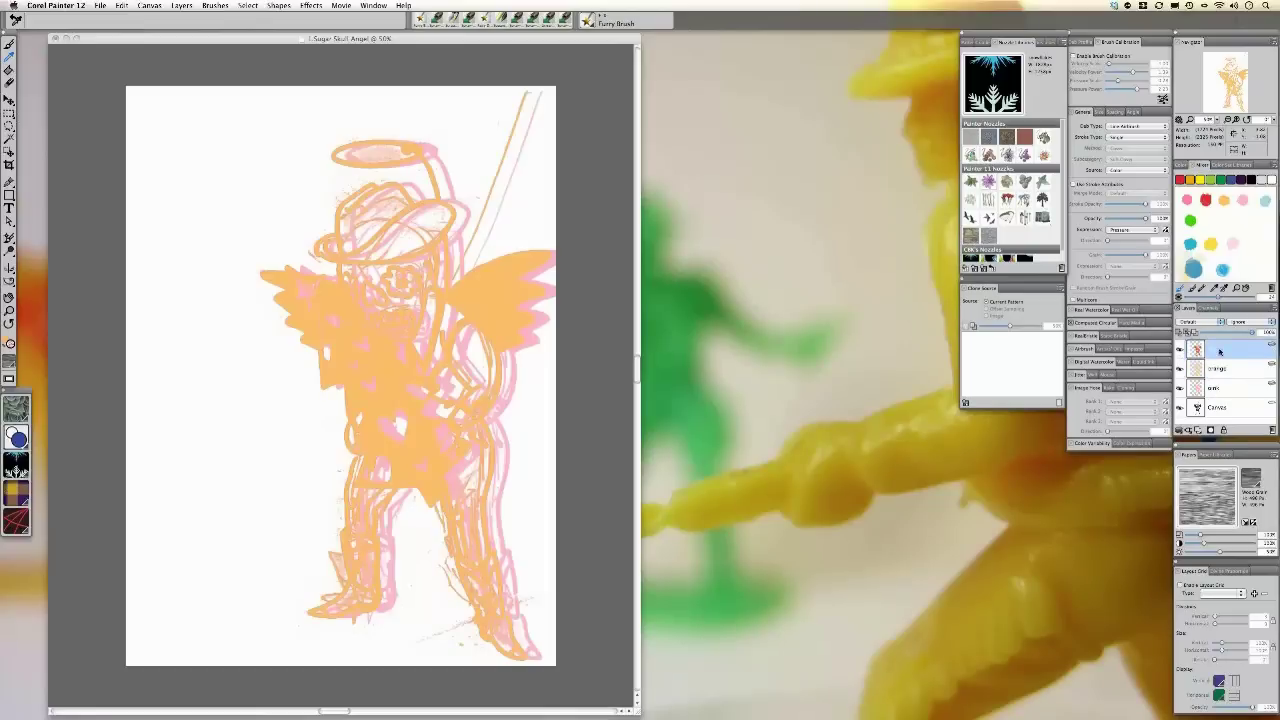
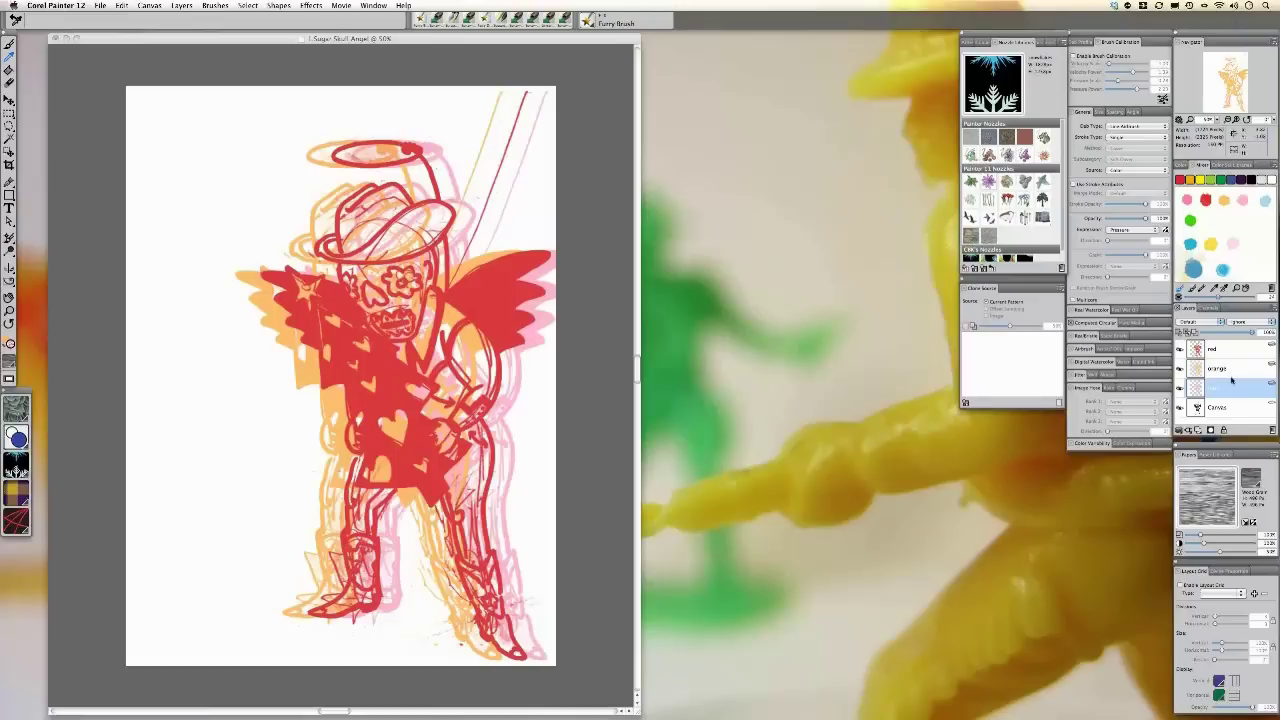
# - Move the orange layer slightly down and right with the Layer Adjuster, and undo the accidental shift of the red layer
pyautogui.click(1228, 368)
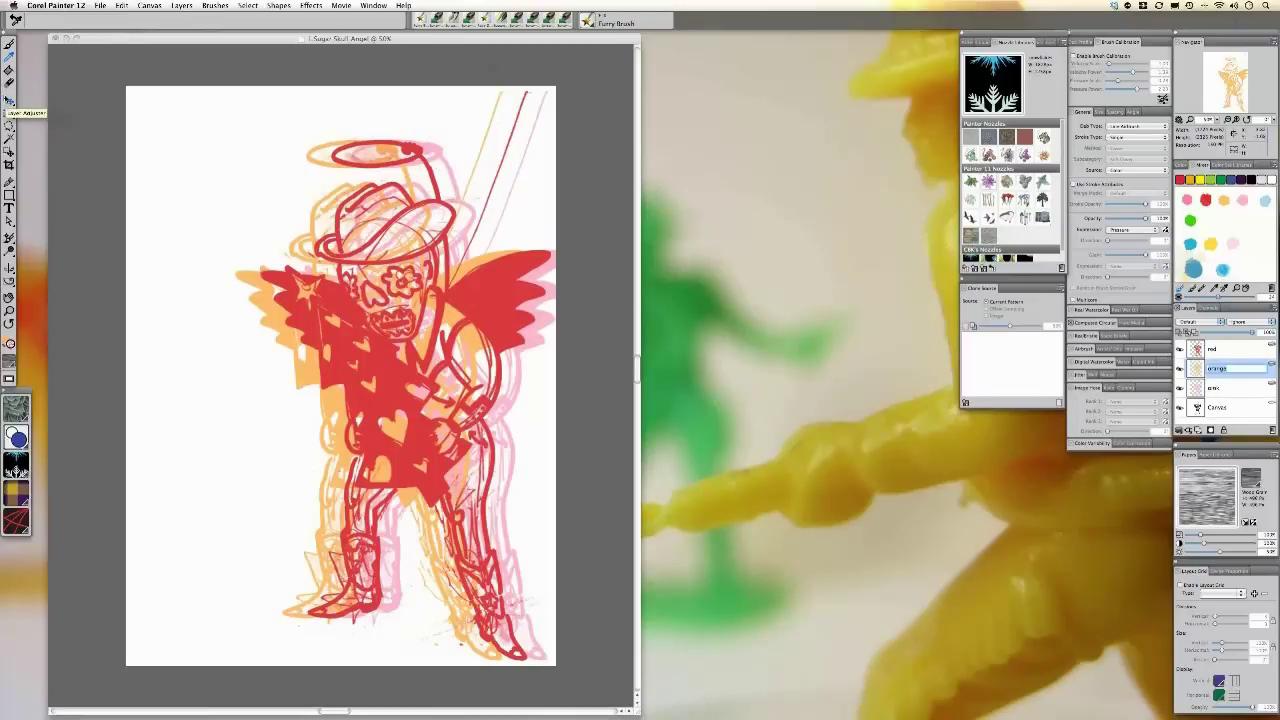
pyautogui.click(10, 102)
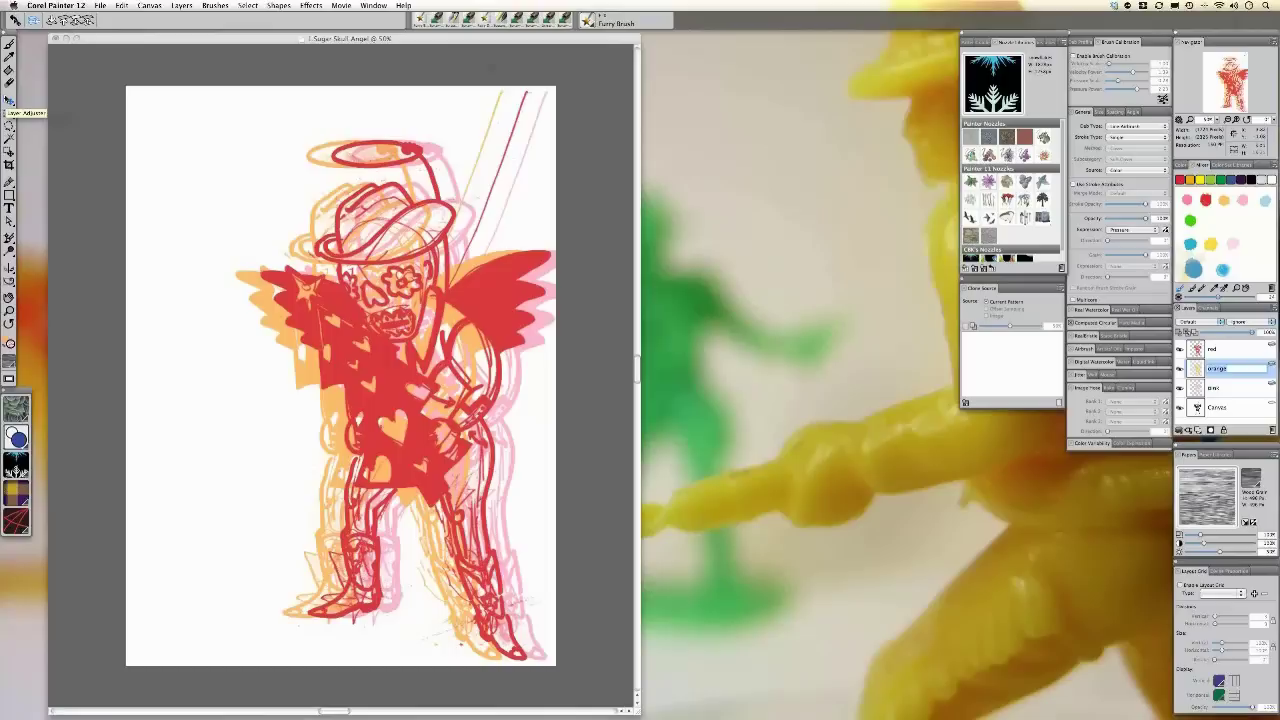
pyautogui.click(279, 327)
pyautogui.moveTo(279, 327); pyautogui.dragTo(274, 321)
pyautogui.click(271, 321)
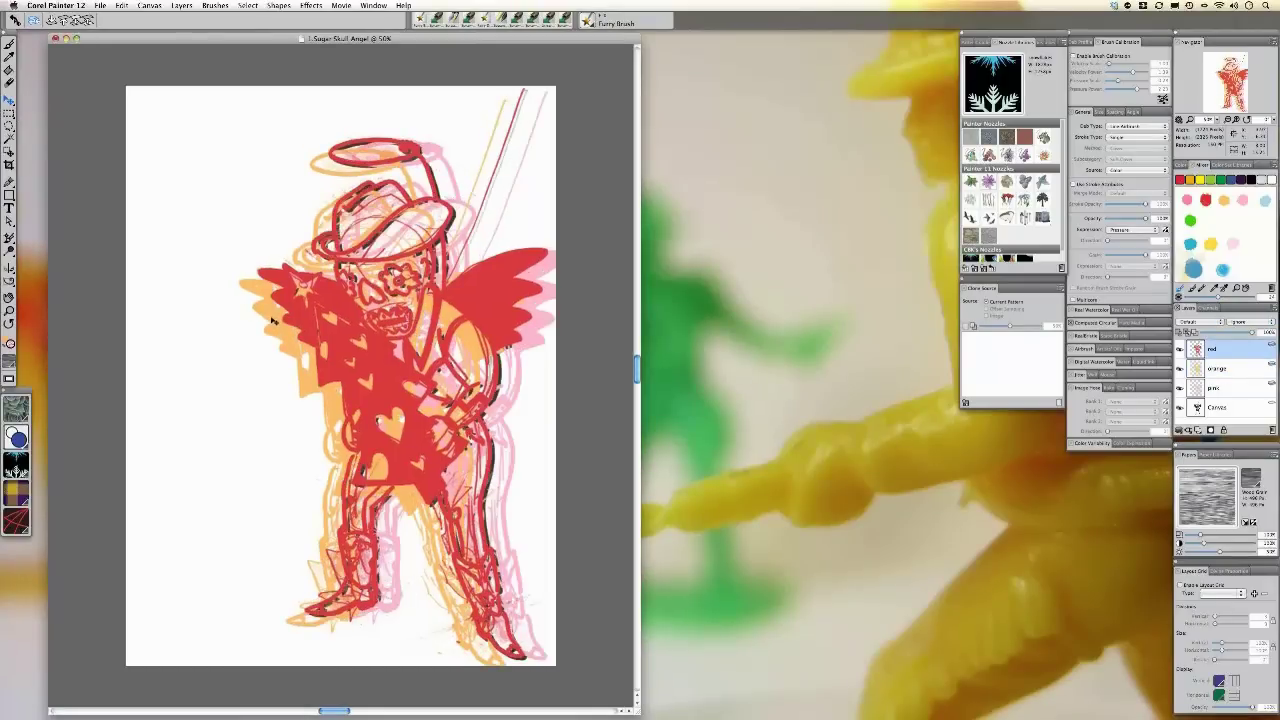
pyautogui.press('super+z')
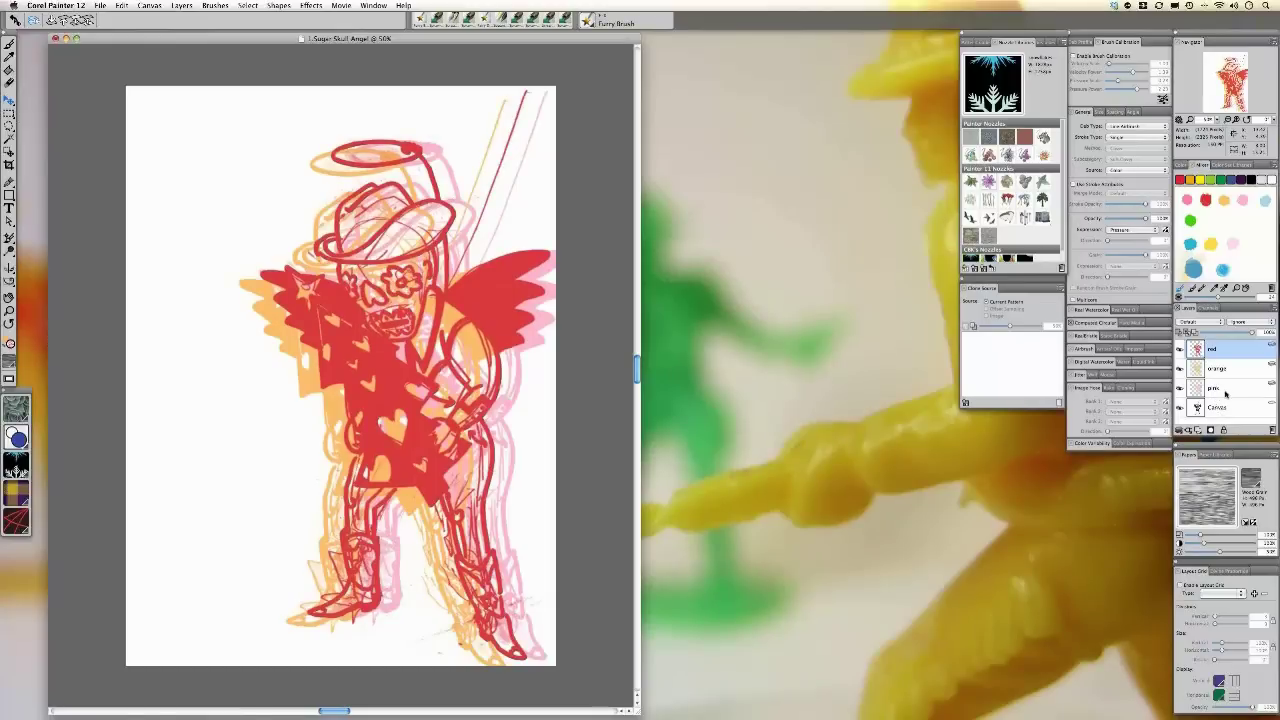
# - Group the red, orange and pink layers and name the group "sugar skull layers"
pyautogui.keyDown('shift'); pyautogui.click(1222, 389); pyautogui.keyUp('shift')
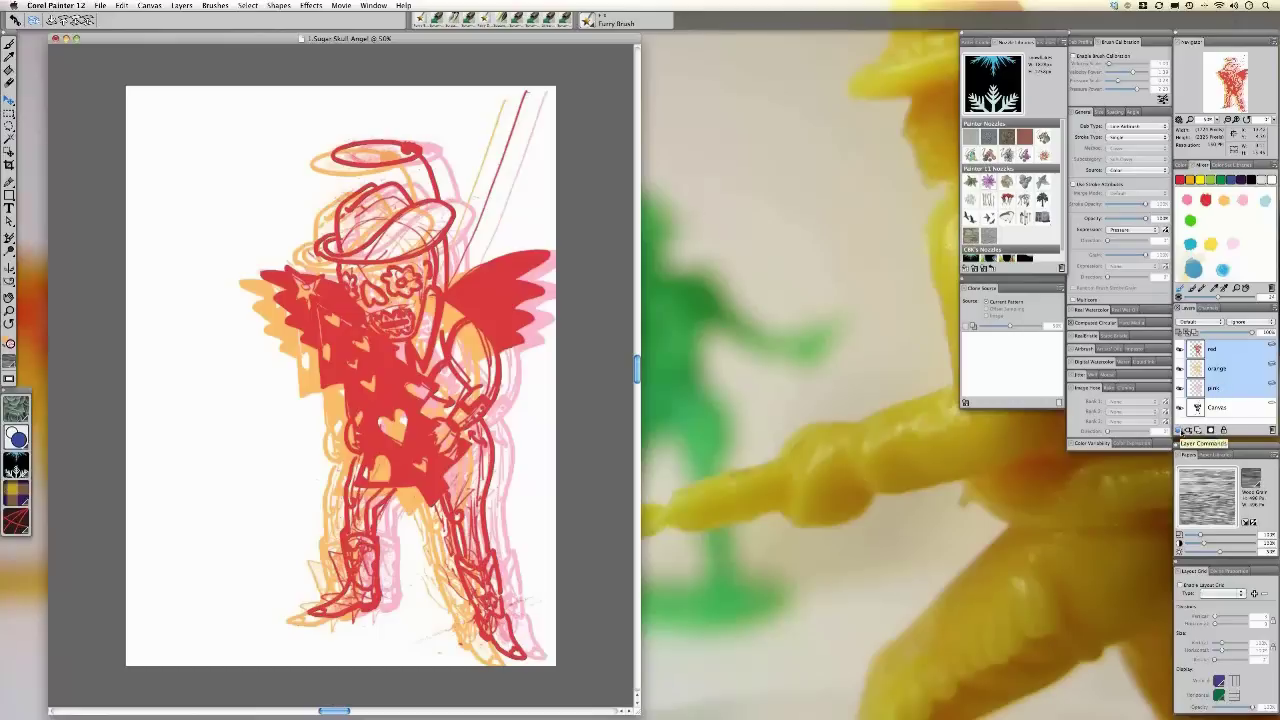
pyautogui.click(1182, 431)
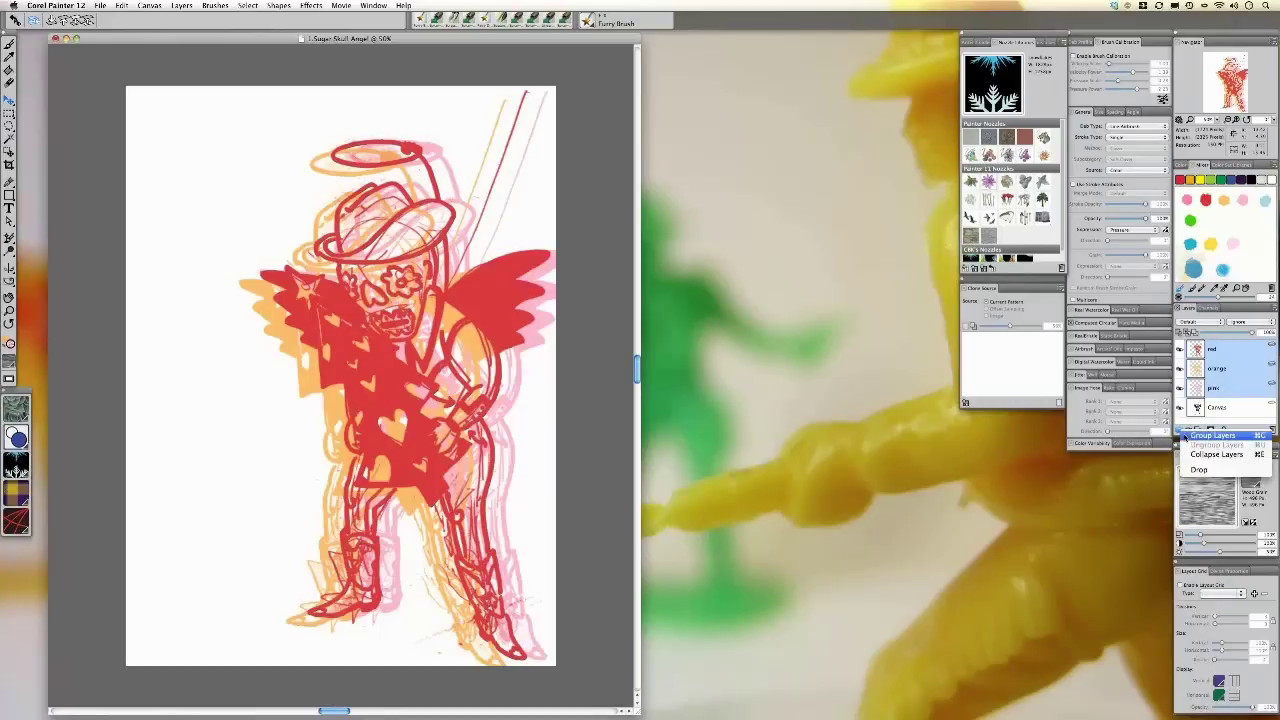
pyautogui.click(1186, 437)
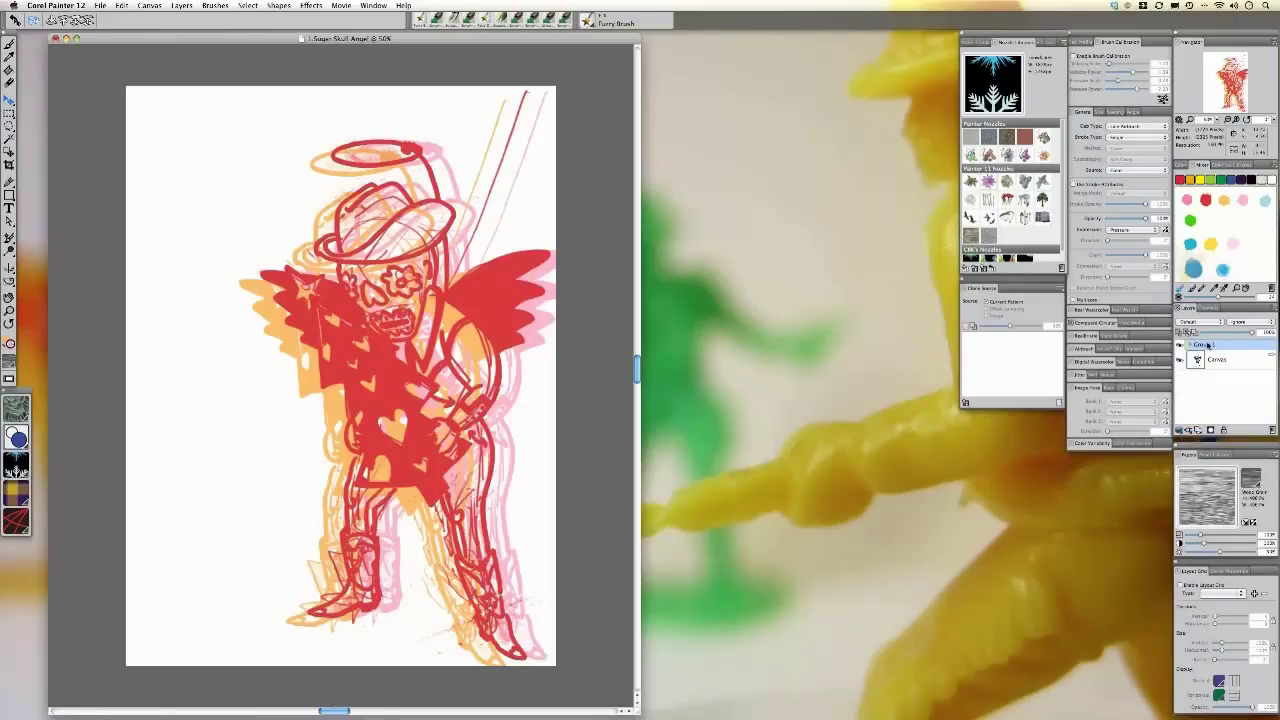
pyautogui.doubleClick(1203, 344)
pyautogui.write('su')
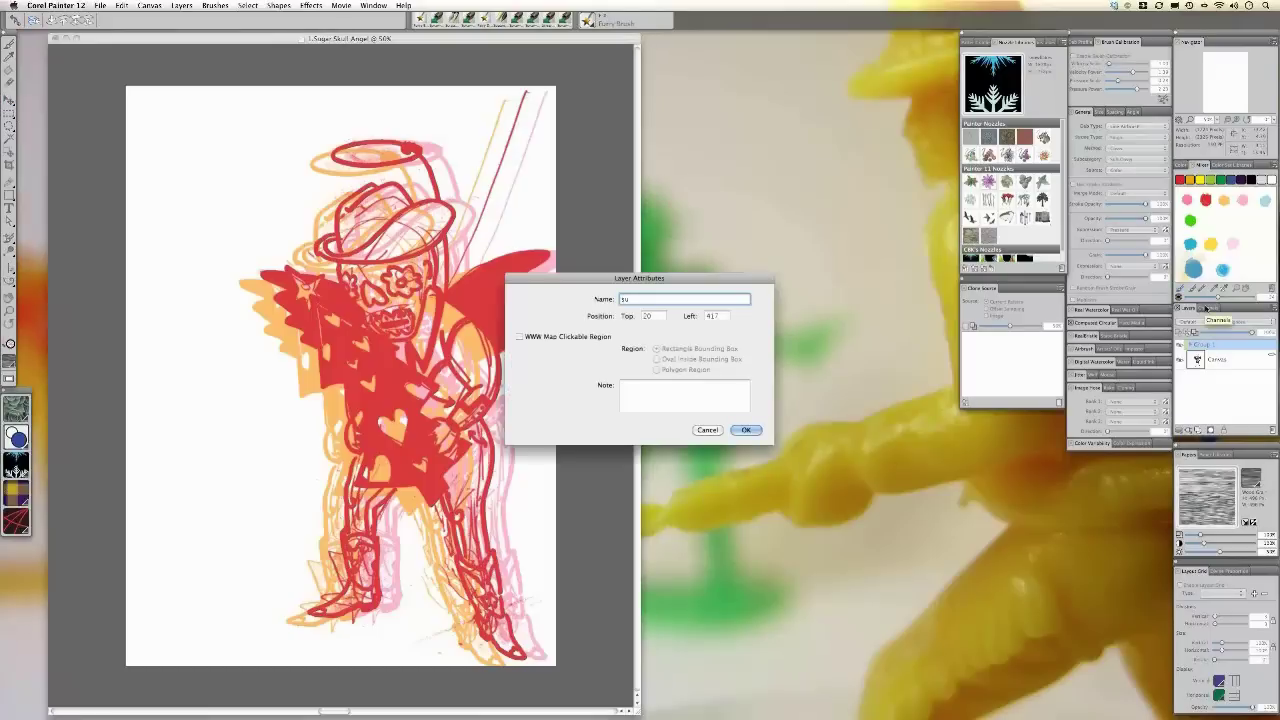
pyautogui.write('gar skull layers')
pyautogui.press('Return')
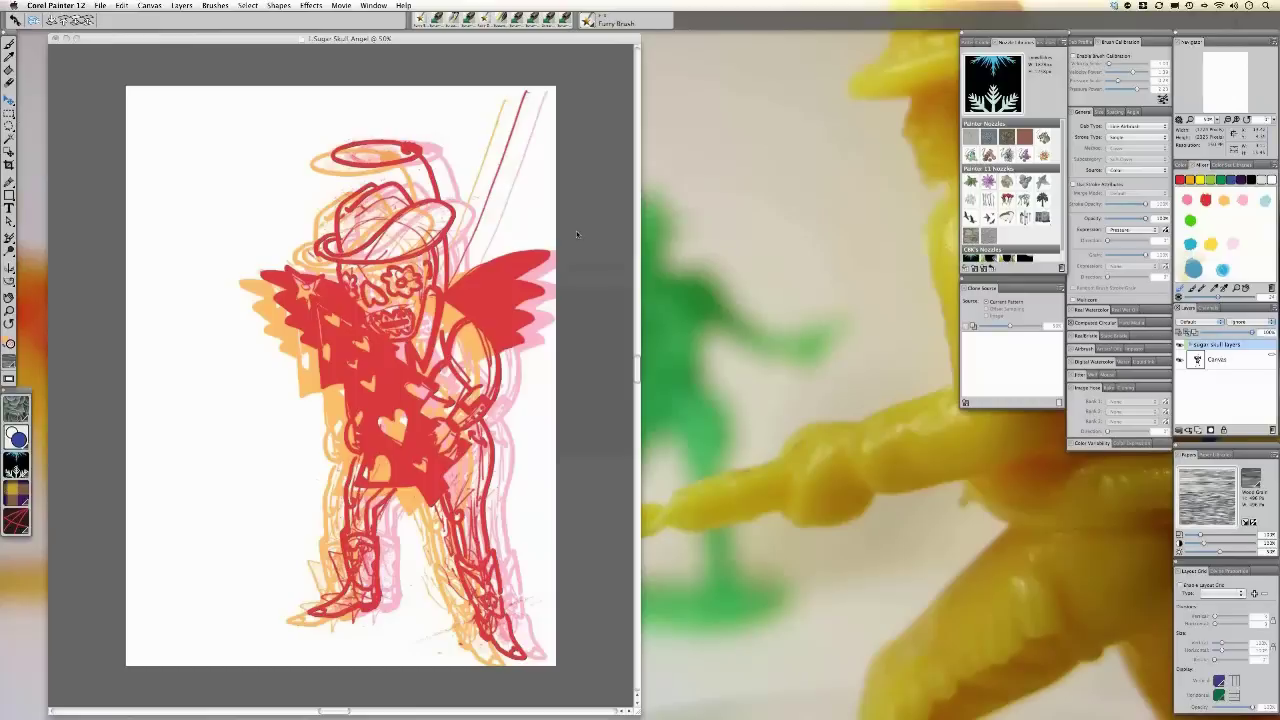
# - Copy the whole sugar skull layers group and create a new 9 × 12 inch, 225 ppi image named "holiday image"
pyautogui.press('super+a')
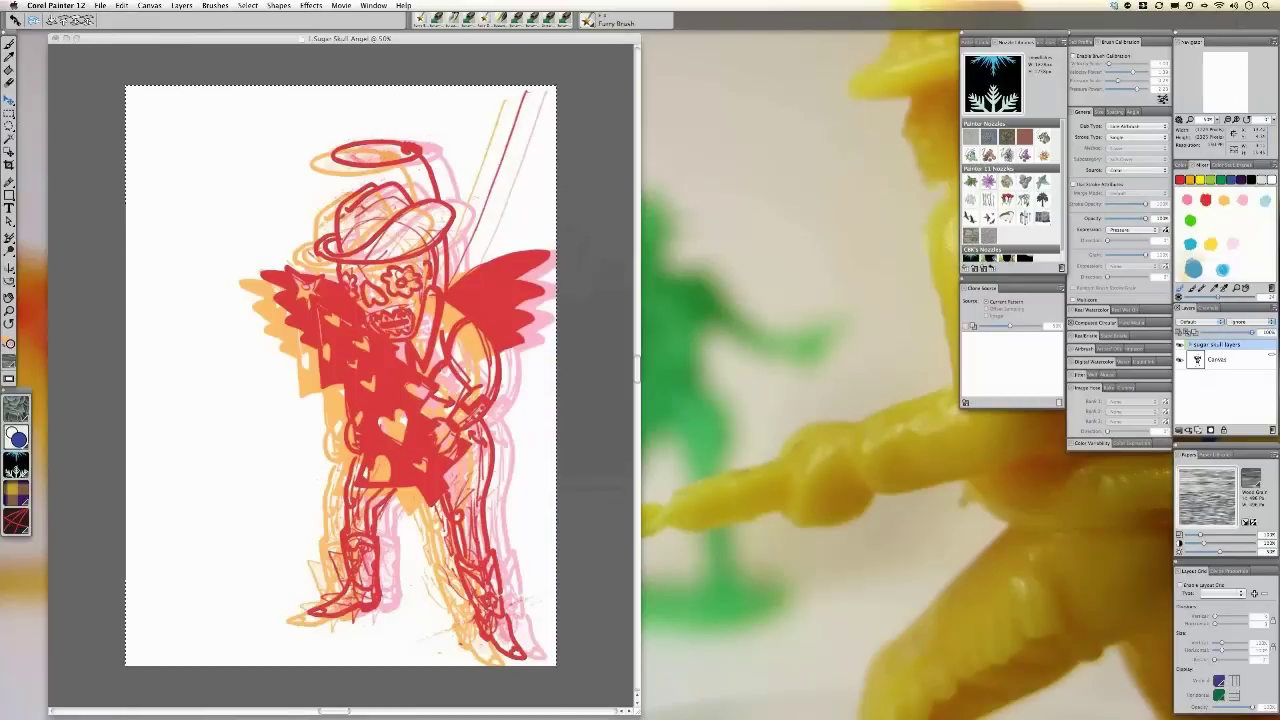
pyautogui.press('super+n')
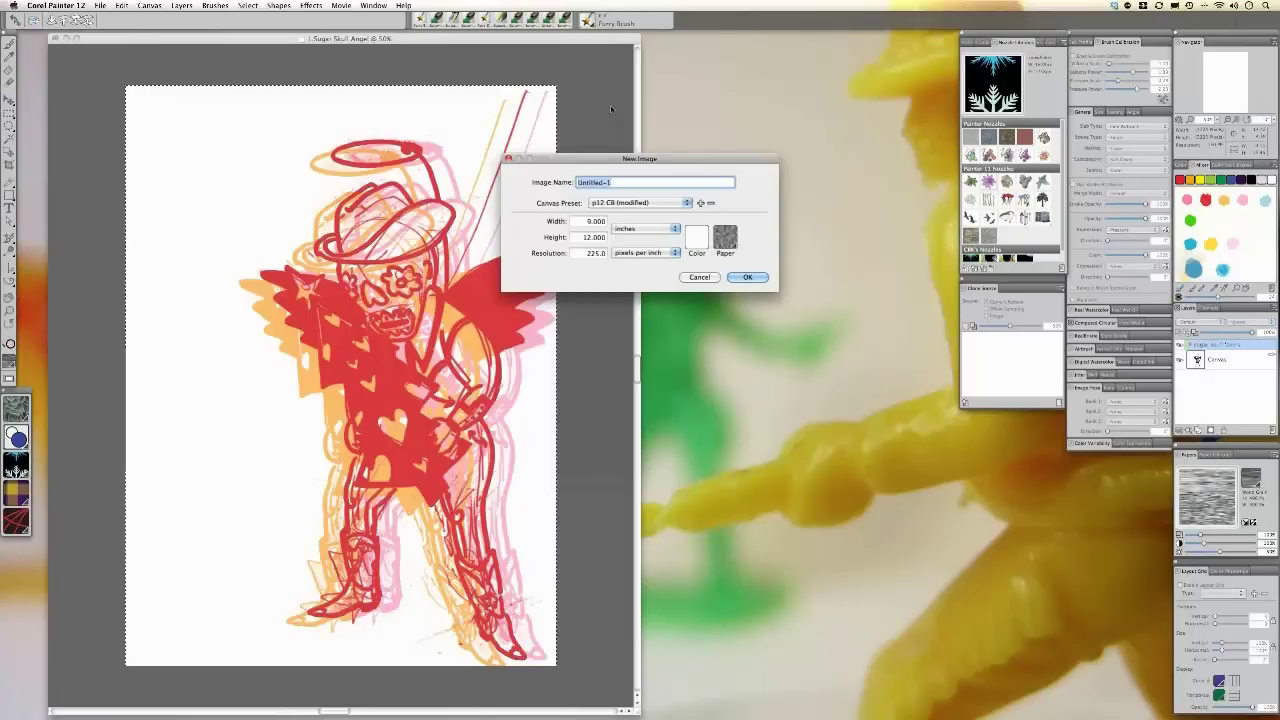
pyautogui.write('holiday image')
pyautogui.click(746, 278)
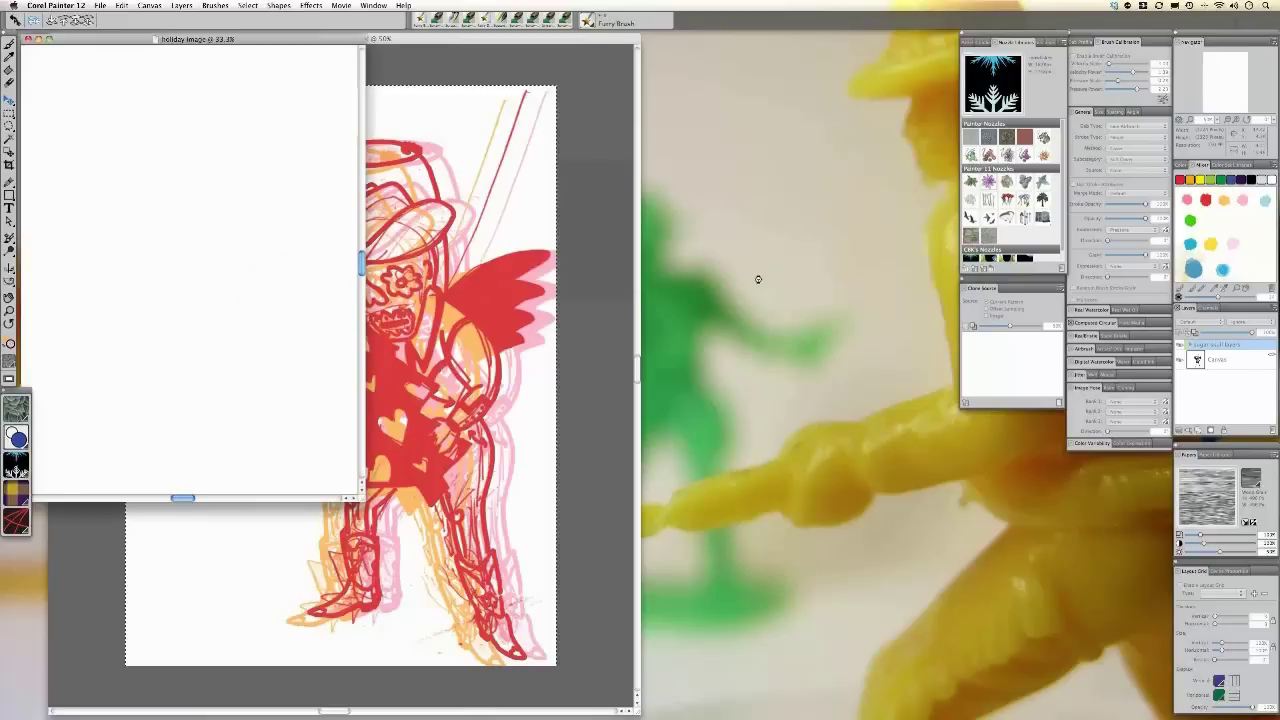
# - Paste the sugar skull layers group into the holiday image and move it toward the right edge of the canvas
pyautogui.press('super+v')
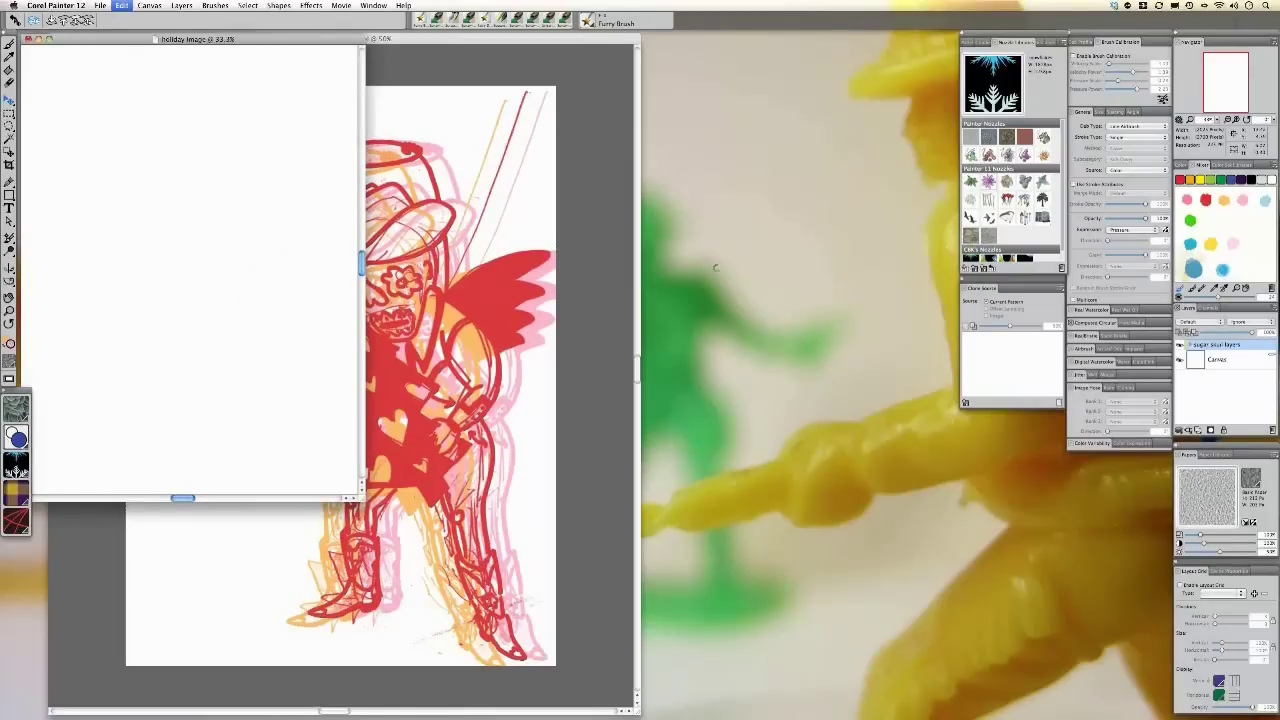
pyautogui.moveTo(271, 41); pyautogui.dragTo(649, 67)
pyautogui.moveTo(549, 308); pyautogui.dragTo(637, 284)
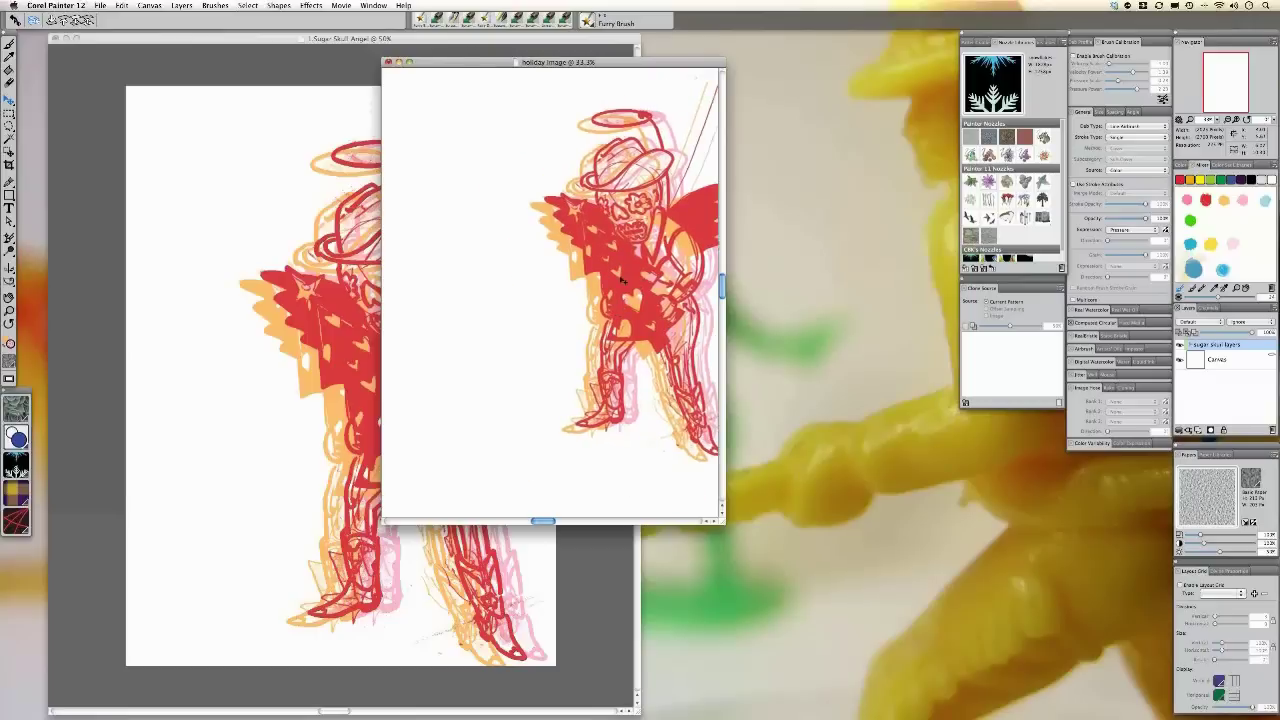
pyautogui.moveTo(460, 62); pyautogui.dragTo(533, 57)
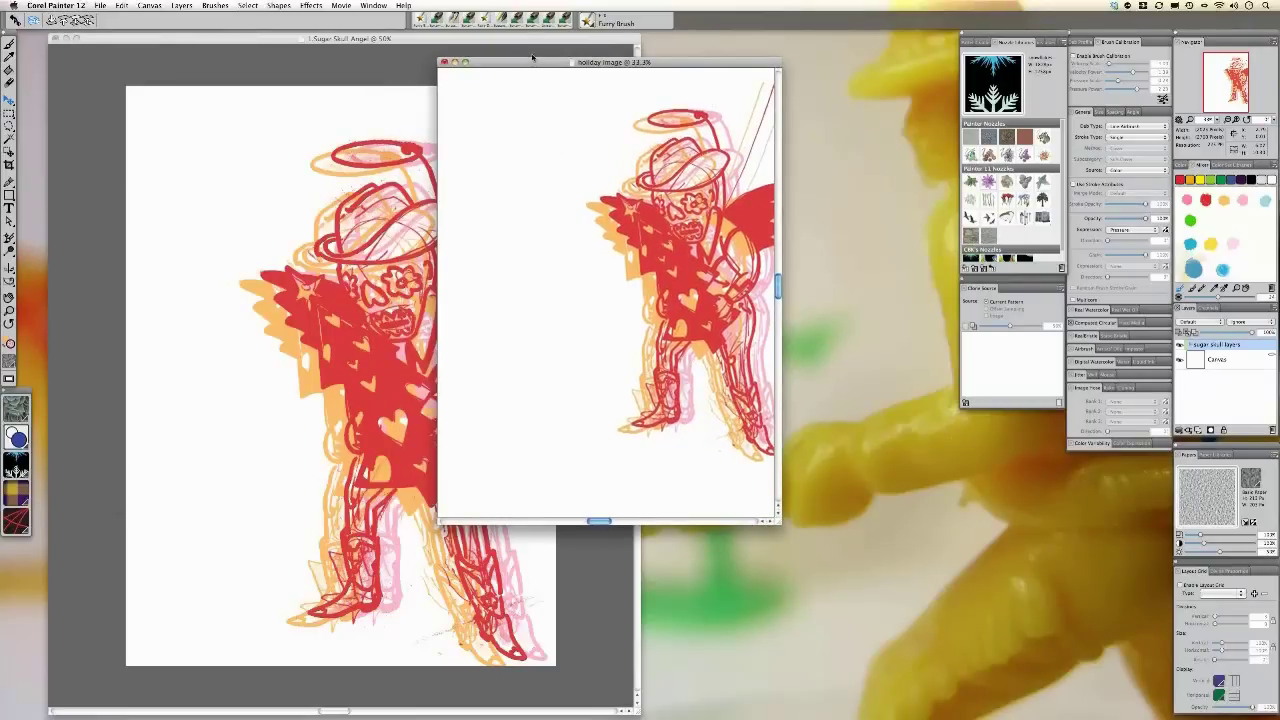
# - Save the holiday image to the Desktop in Painter RIFF format
pyautogui.press('super+s')
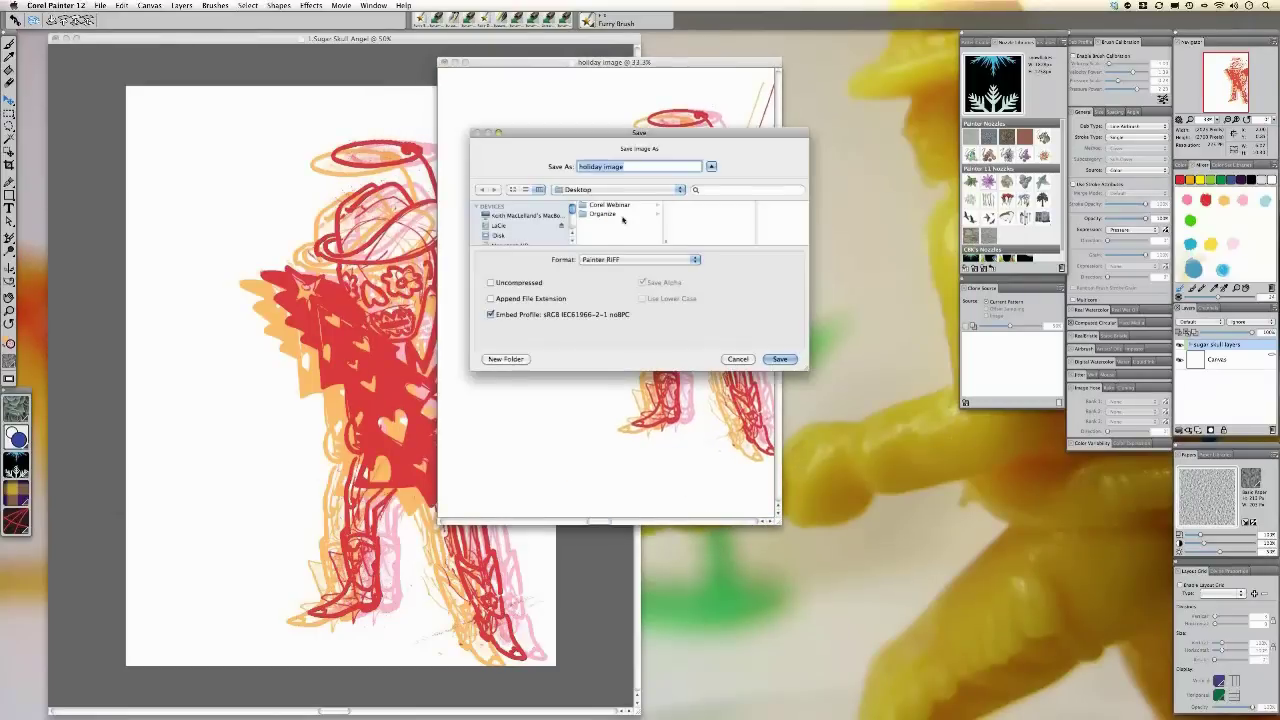
pyautogui.click(779, 359)
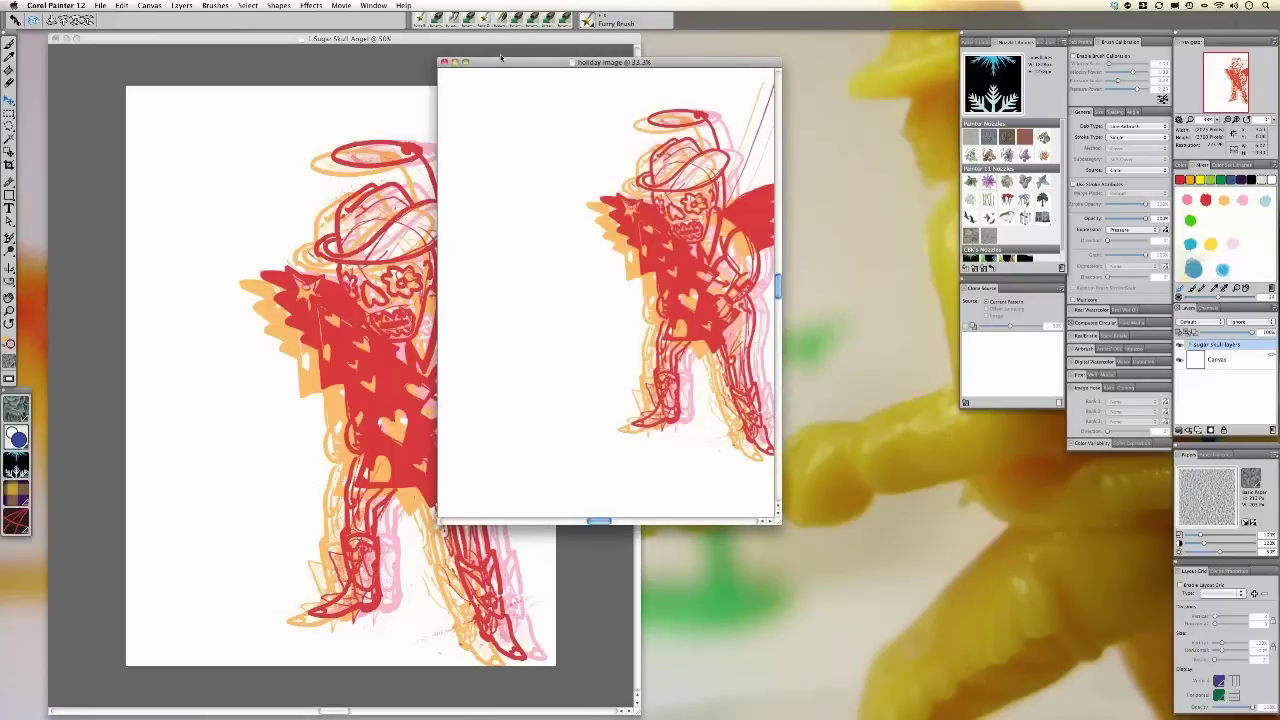
# - Save the original skull angel document as "1.Sugar Skull Angel multi" in Painter RIFF format in the Corel Webinar folder
pyautogui.moveTo(505, 68); pyautogui.dragTo(707, 68)
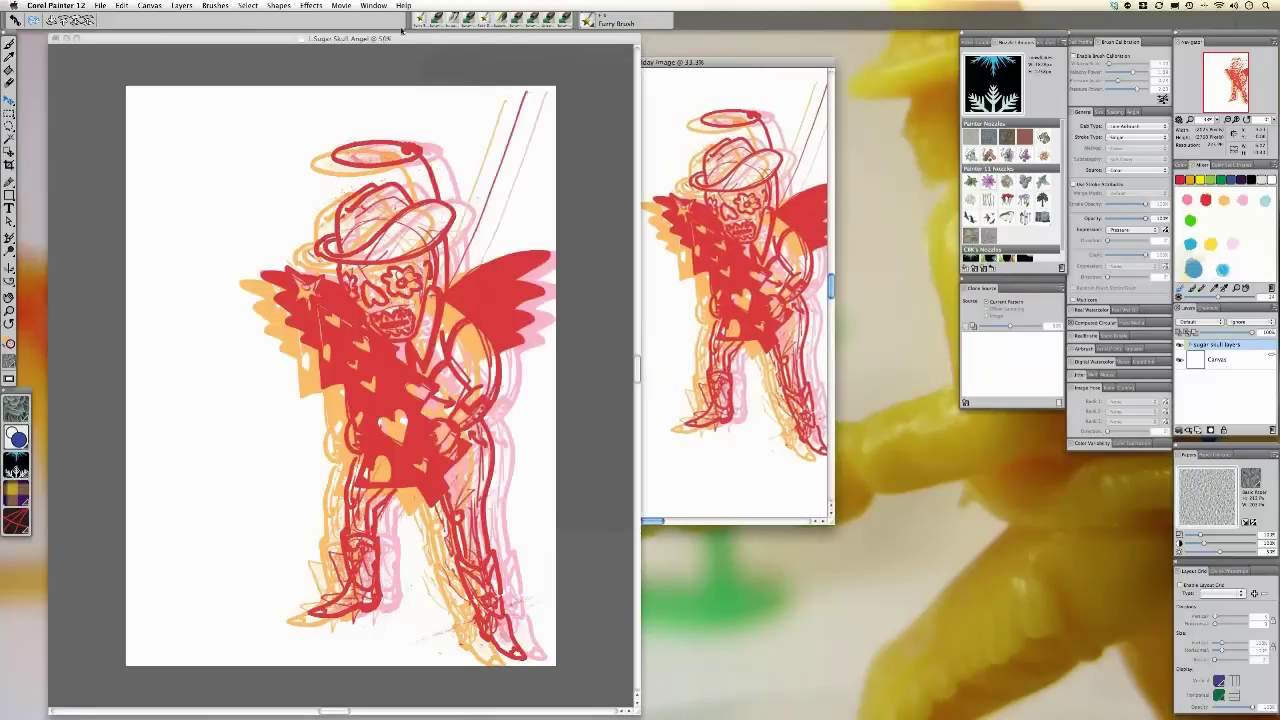
pyautogui.click(405, 38)
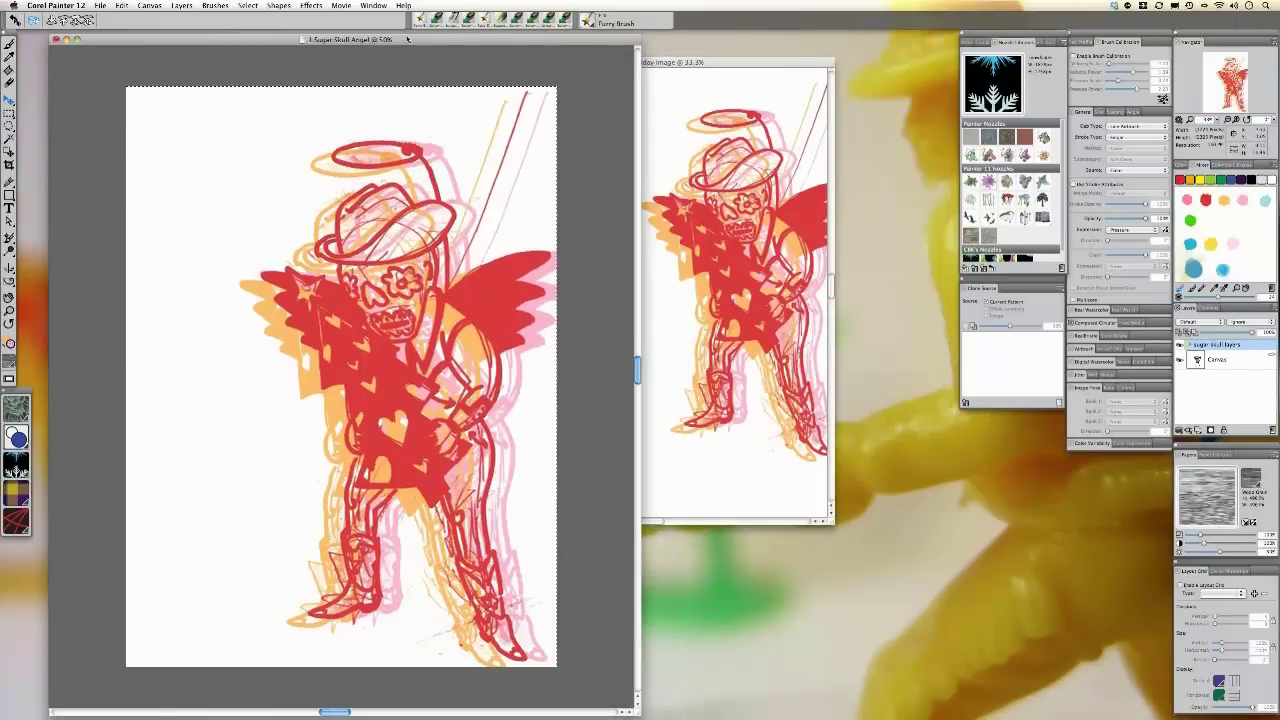
pyautogui.moveTo(407, 39); pyautogui.dragTo(411, 41)
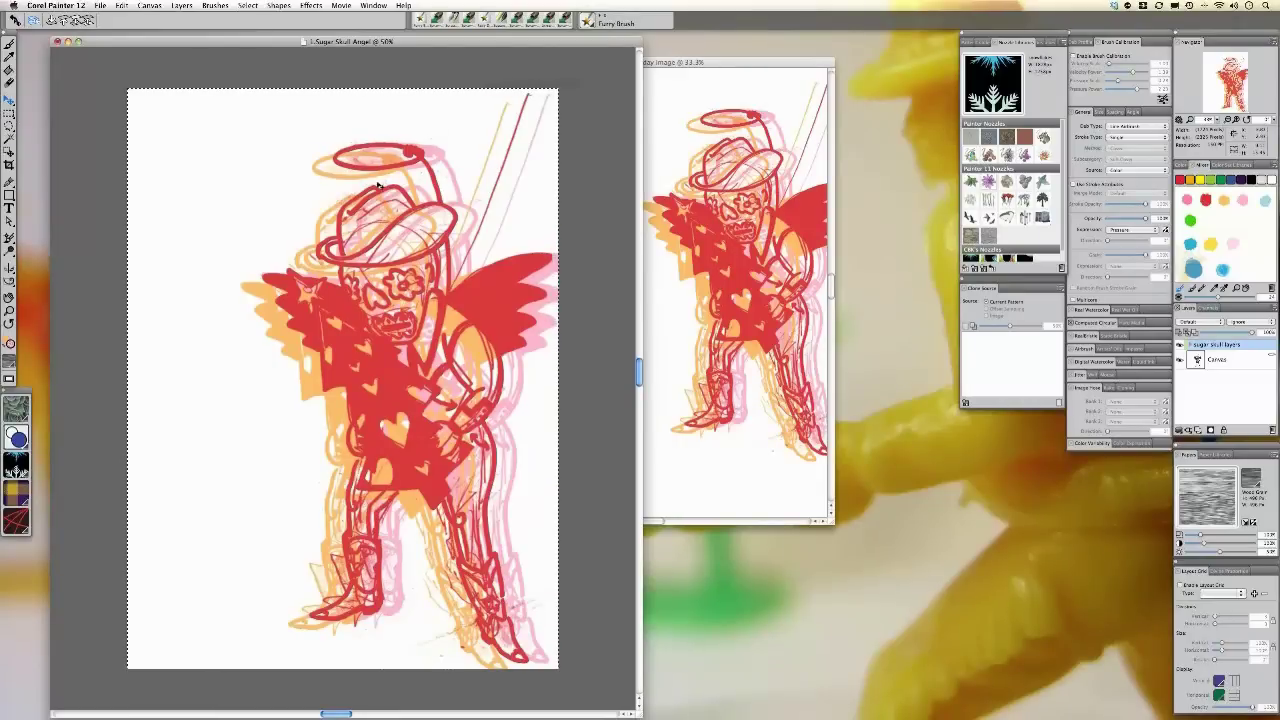
pyautogui.click(100, 5)
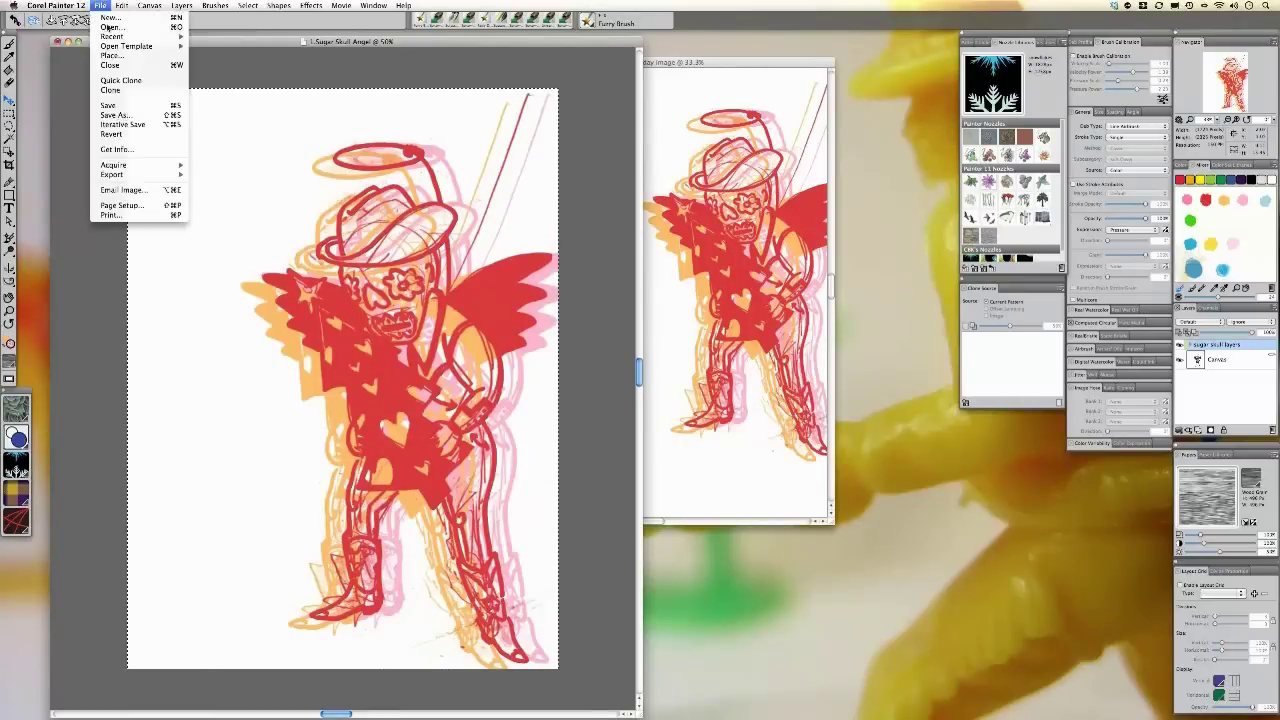
pyautogui.click(126, 117)
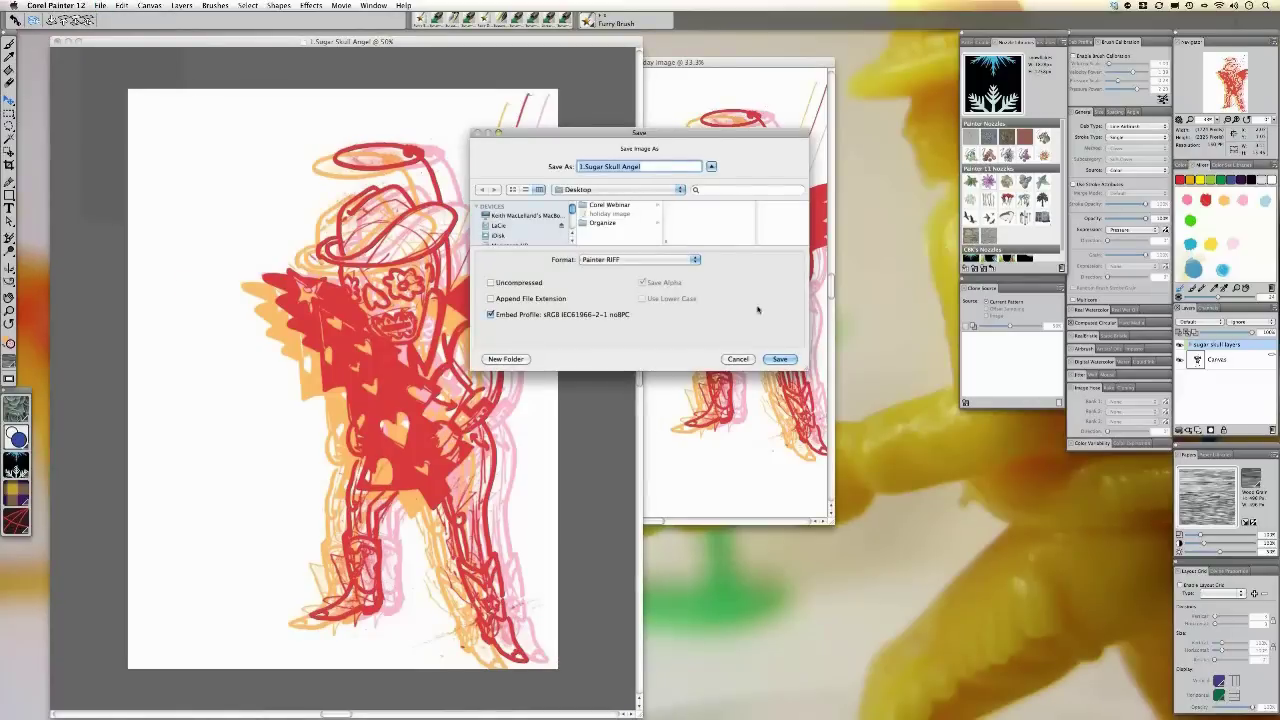
pyautogui.click(649, 165)
pyautogui.write('mm')
pyautogui.write('lti')
pyautogui.click(626, 206)
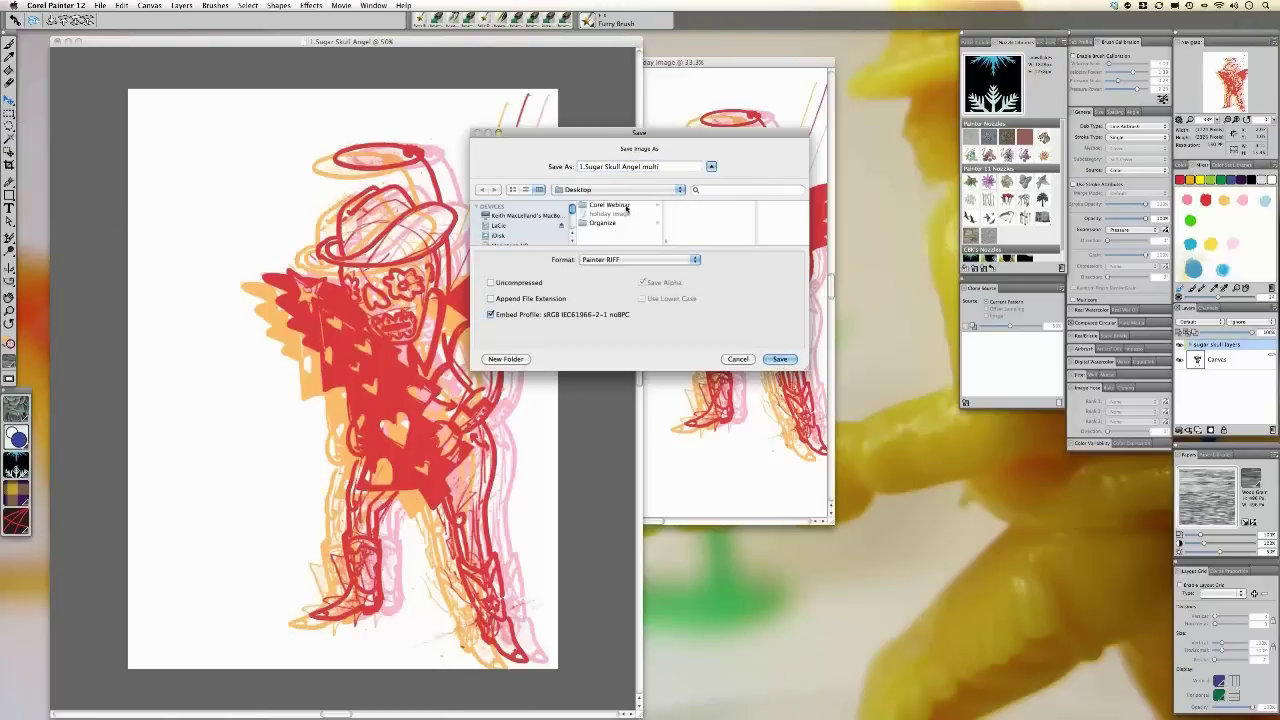
pyautogui.click(780, 358)
# - Close the Sugar Skull Angel multi document and open "2.Distressed LL CB" from the Corel Webinar folder
pyautogui.press('super+a')
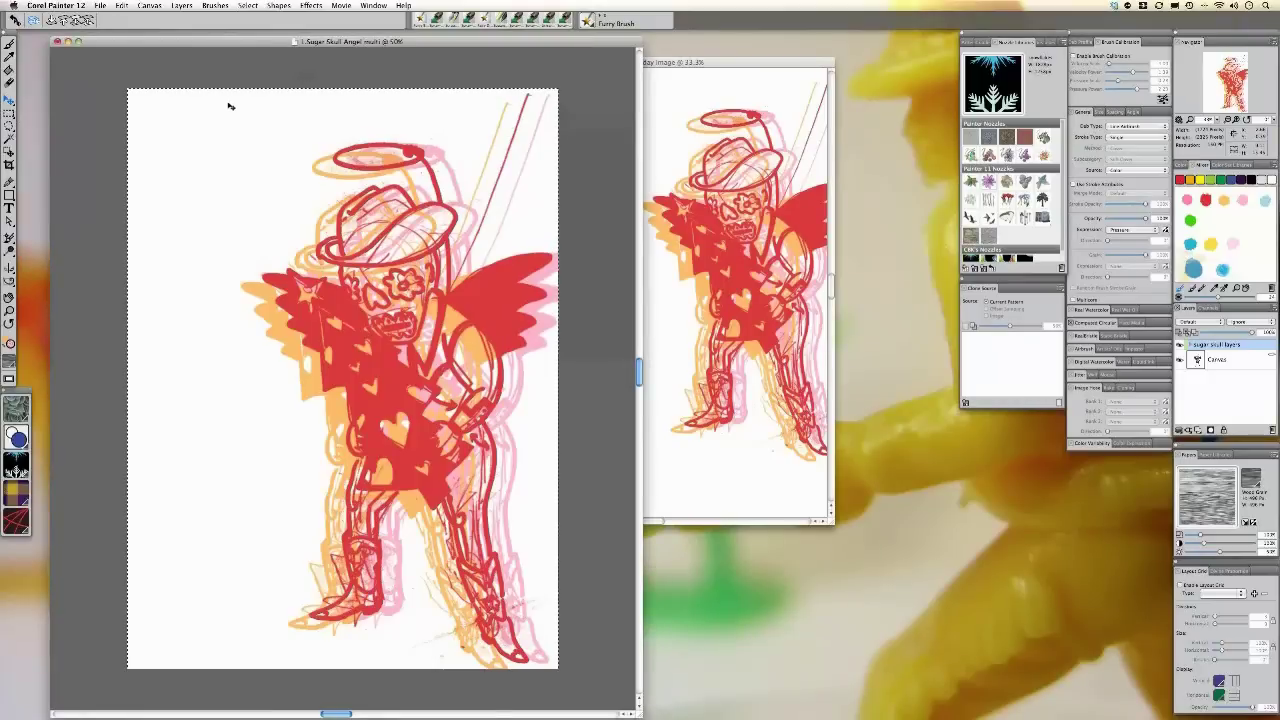
pyautogui.press('super+w')
pyautogui.moveTo(566, 67)
pyautogui.mouseDown()
pyautogui.moveTo(586, 64)
pyautogui.moveTo(574, 68)
pyautogui.mouseUp()
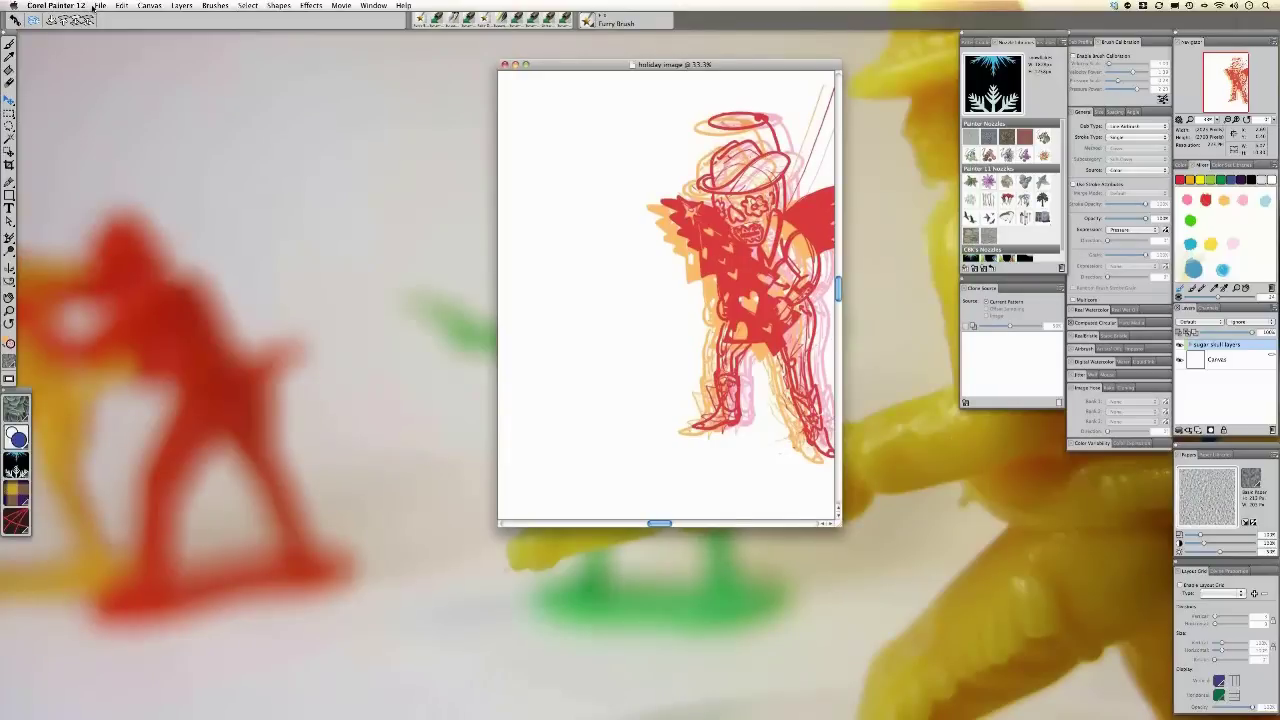
pyautogui.click(99, 5)
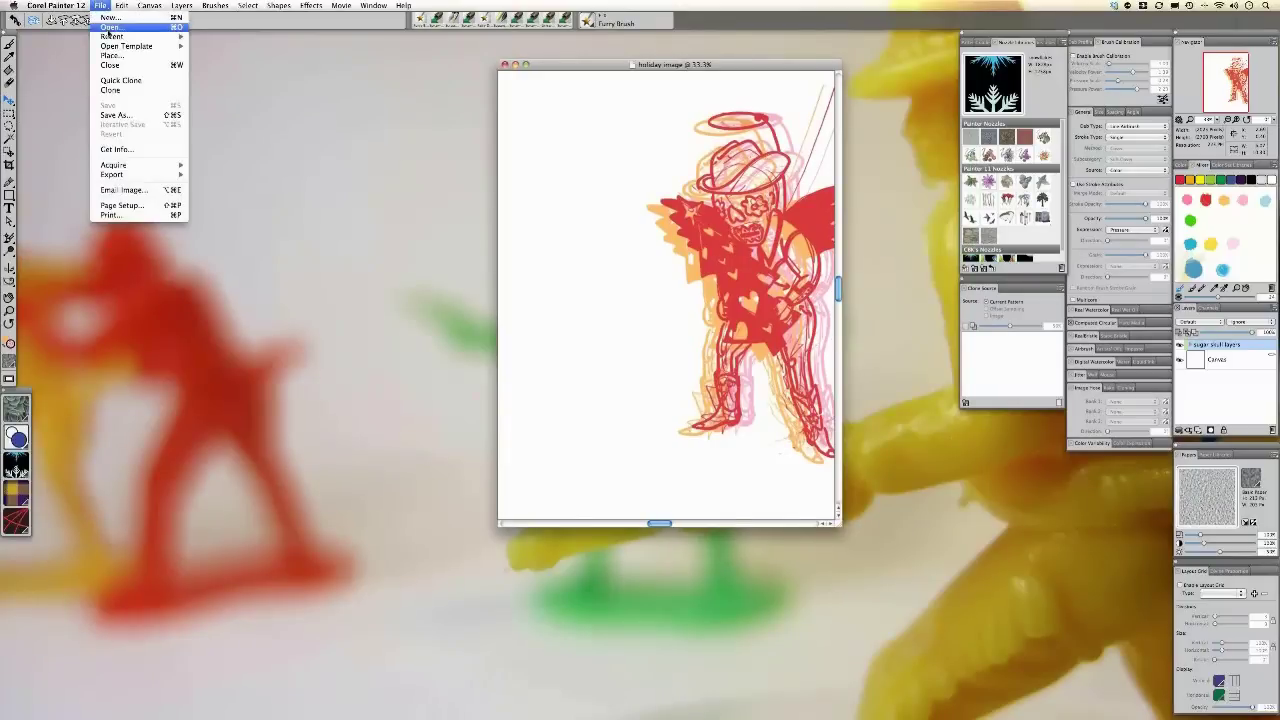
pyautogui.click(110, 27)
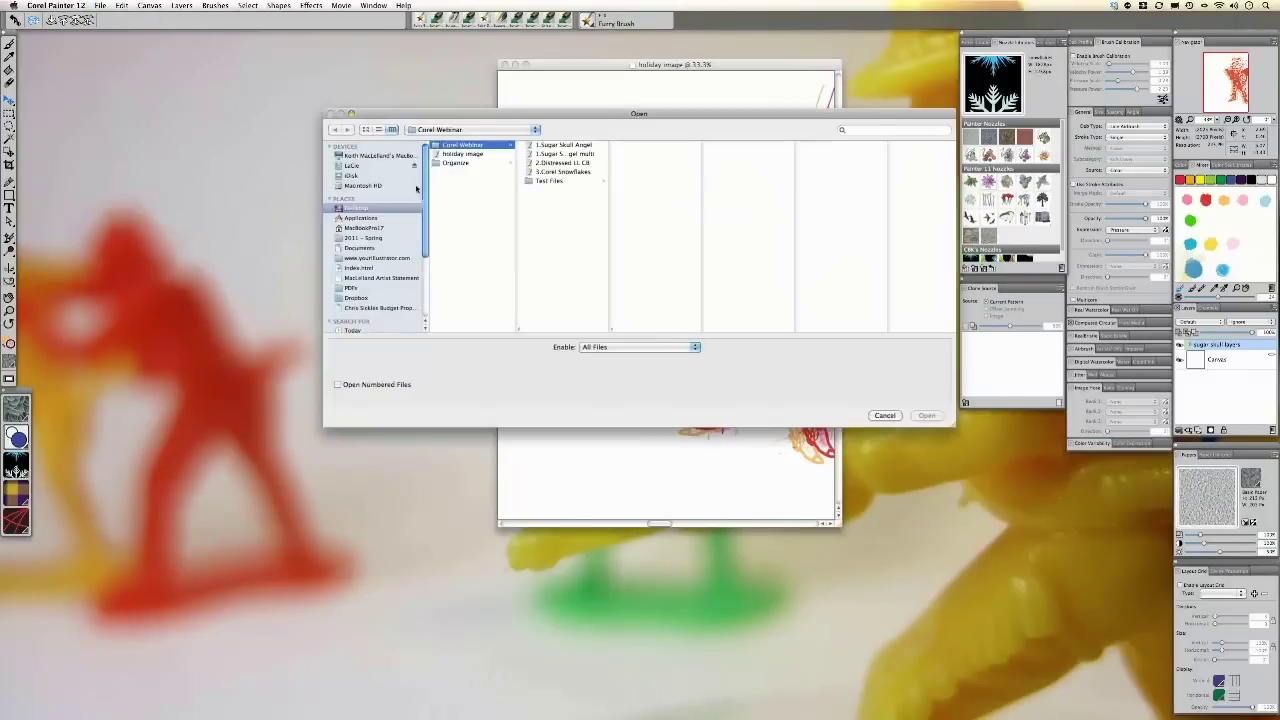
pyautogui.click(555, 163)
pyautogui.click(927, 415)
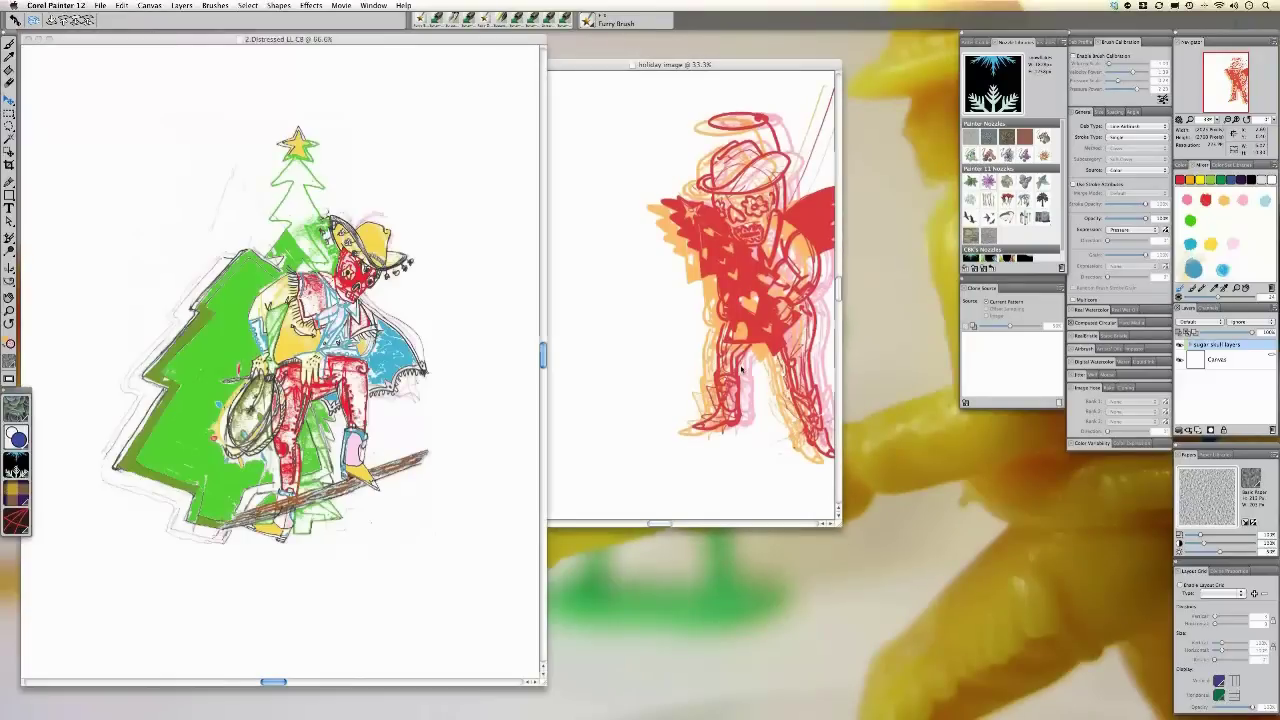
pyautogui.moveTo(329, 41); pyautogui.dragTo(337, 41)
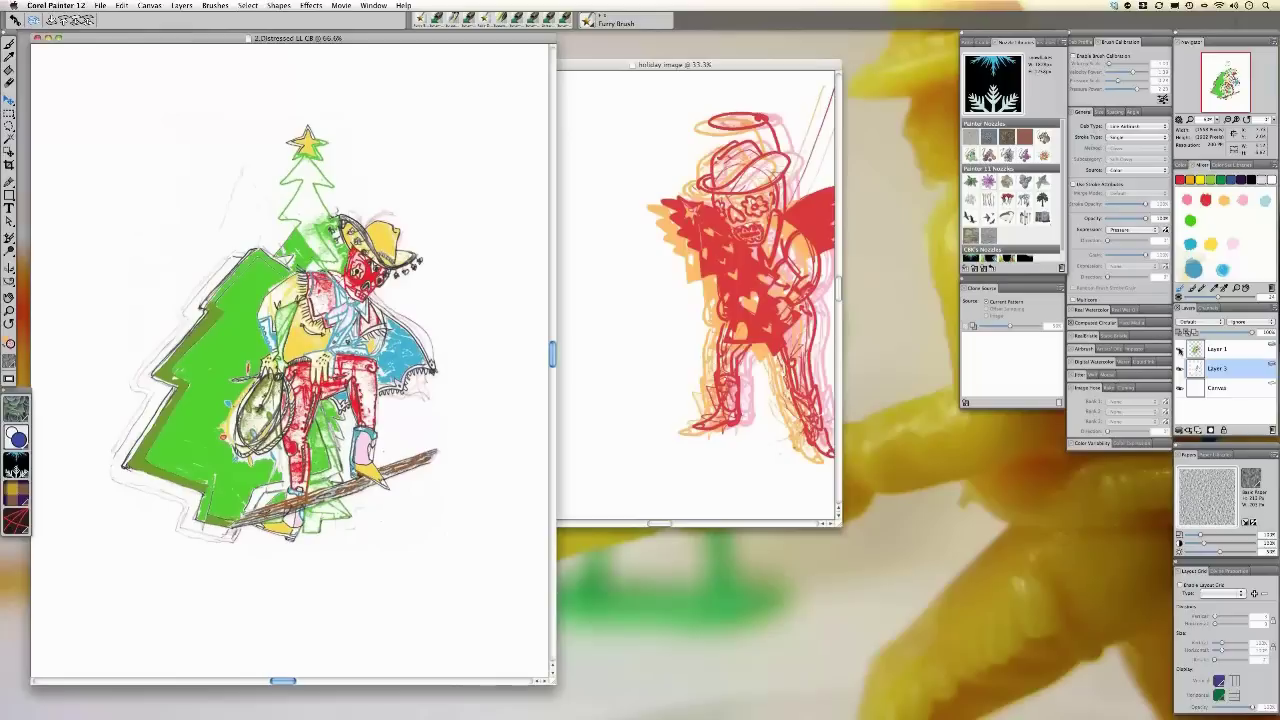
# - Hide the colored Layer 1 to examine the pencil sketch beneath it, and show the layer again
pyautogui.click(1180, 349)
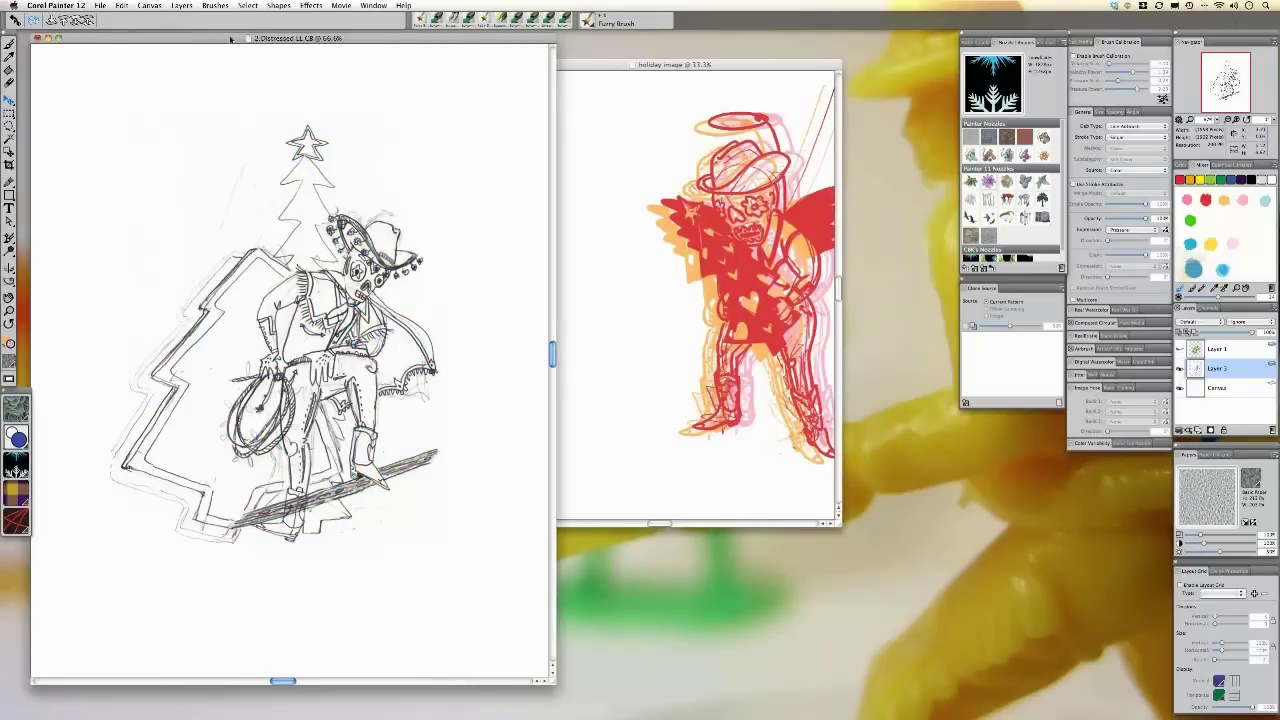
pyautogui.moveTo(230, 39); pyautogui.dragTo(236, 40)
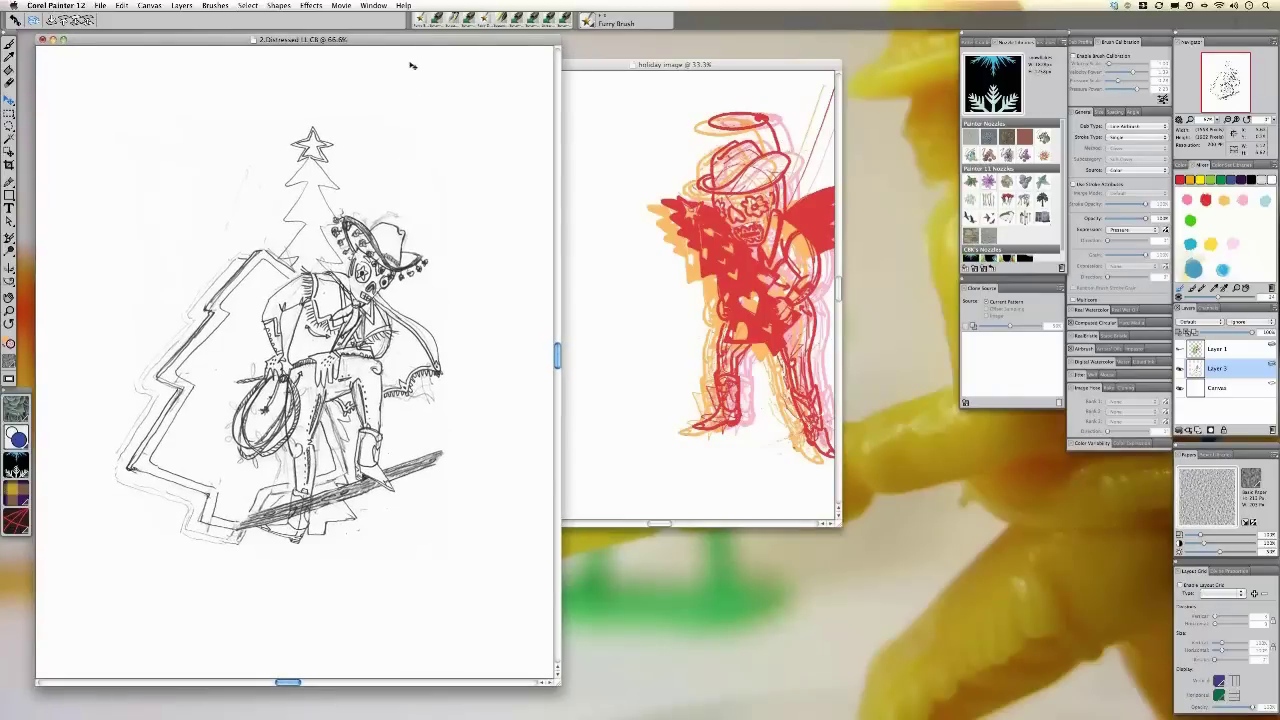
pyautogui.moveTo(410, 45); pyautogui.dragTo(407, 45)
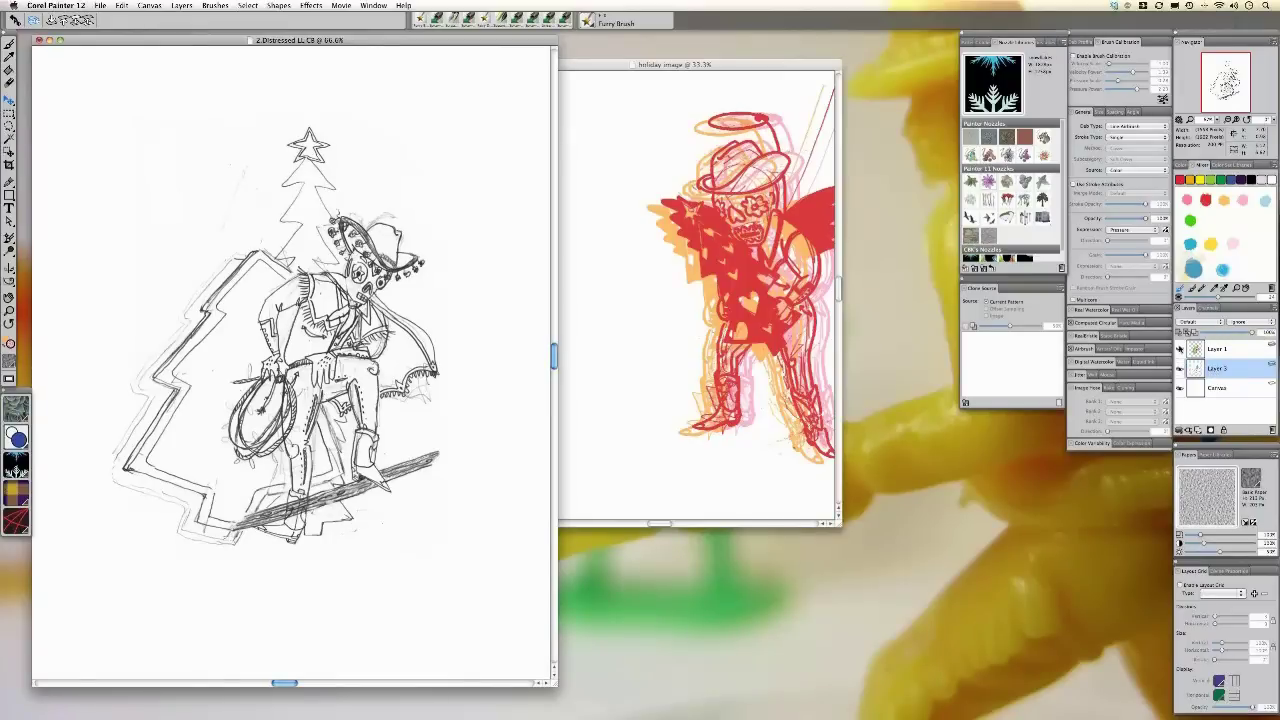
pyautogui.click(1180, 349)
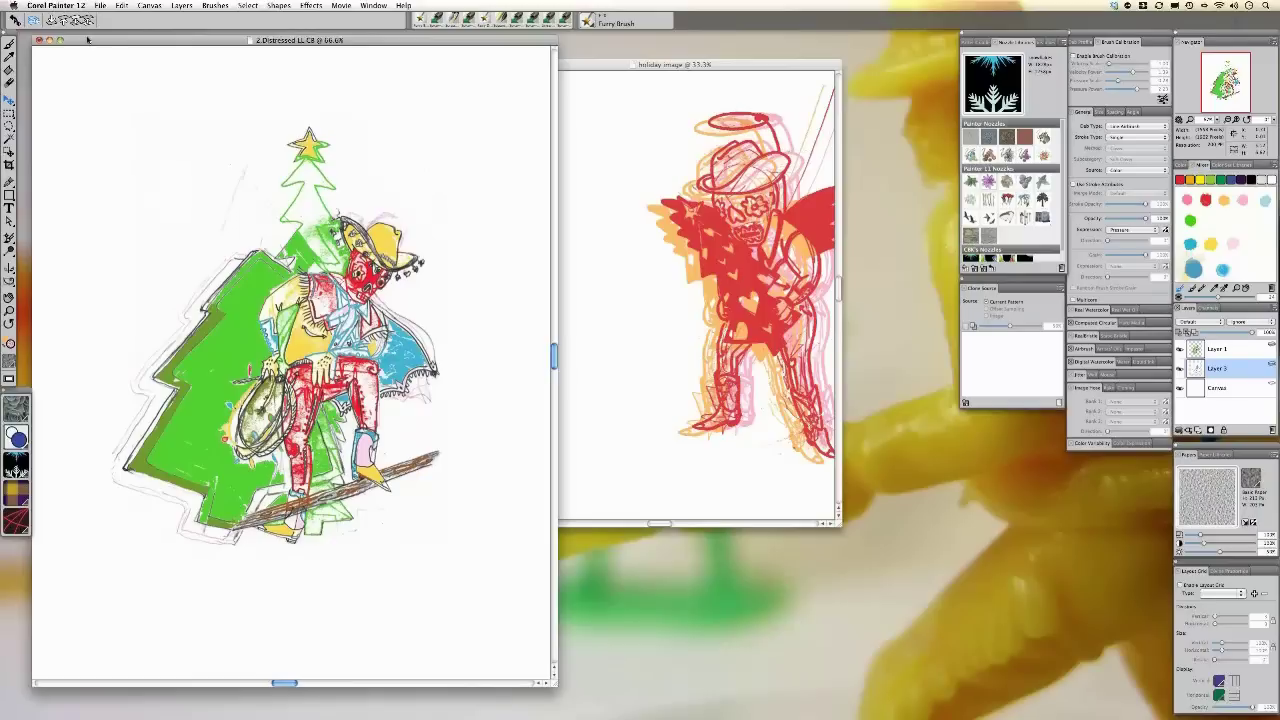
pyautogui.moveTo(87, 40); pyautogui.dragTo(95, 37)
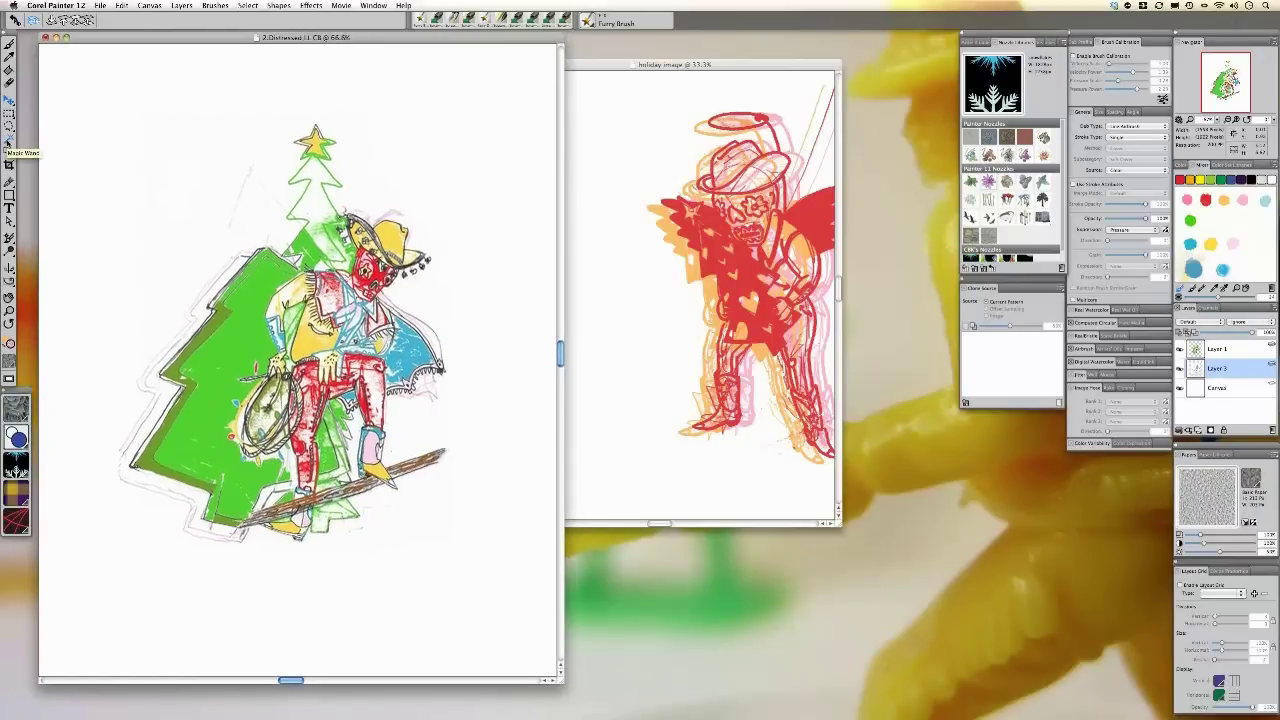
# - Separate the colored tree and cowboy on Layer 1 from the white background with a Magic Wand selection
pyautogui.click(8, 142)
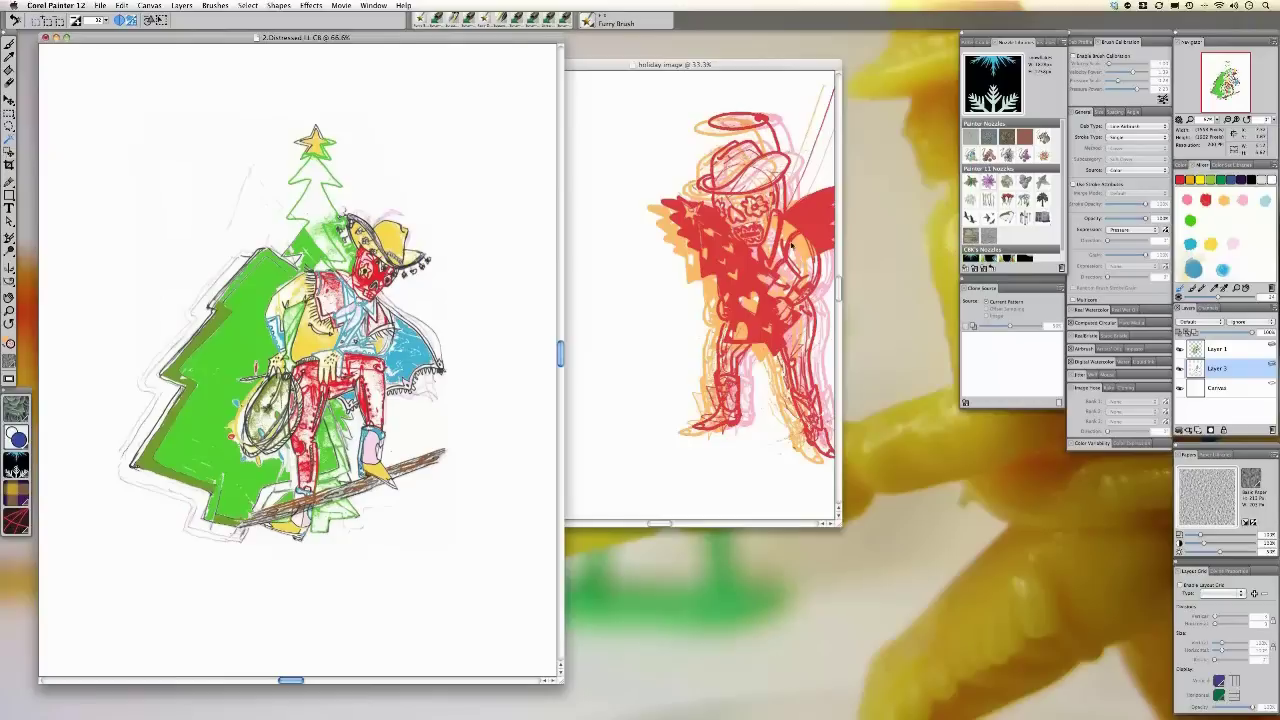
pyautogui.click(1222, 352)
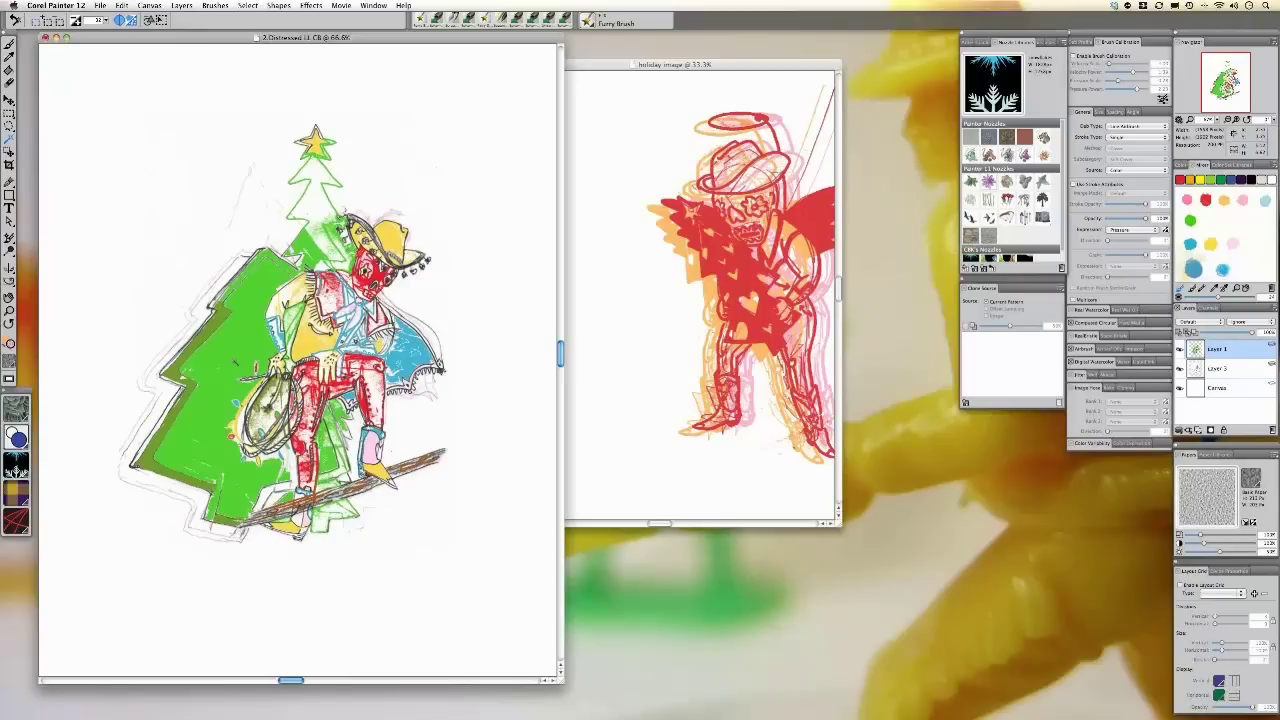
pyautogui.click(236, 363)
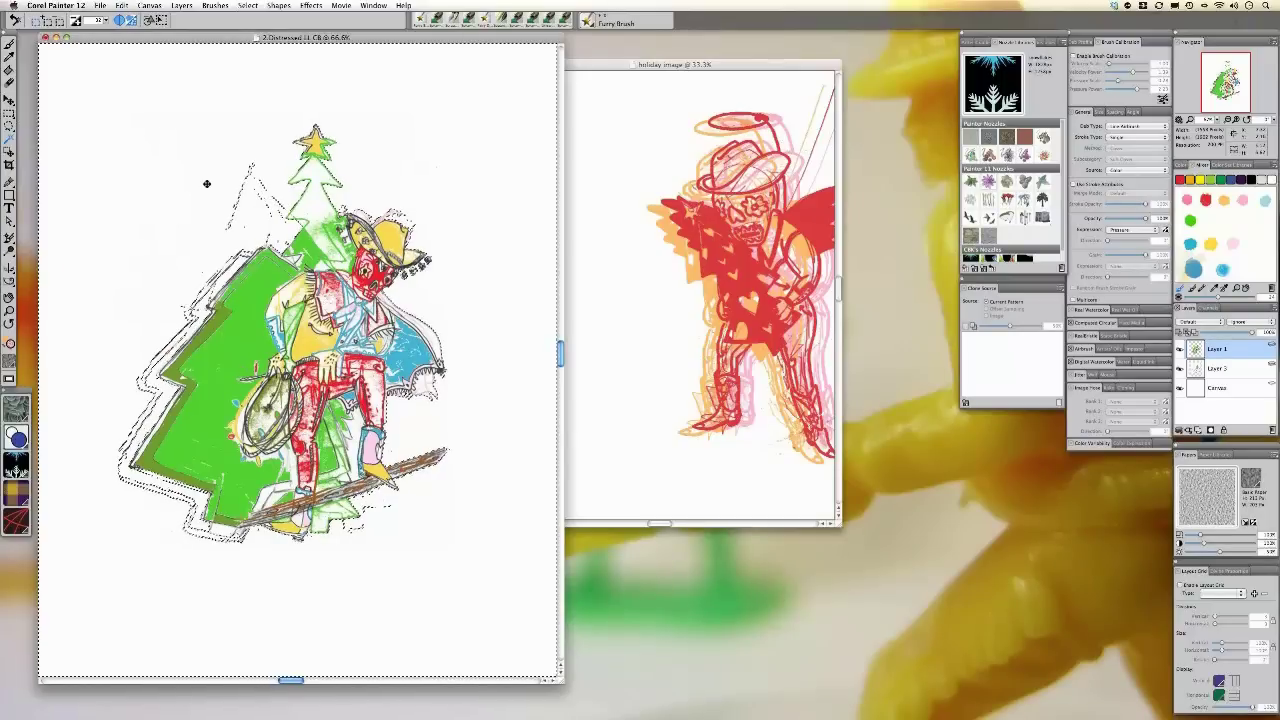
pyautogui.click(247, 5)
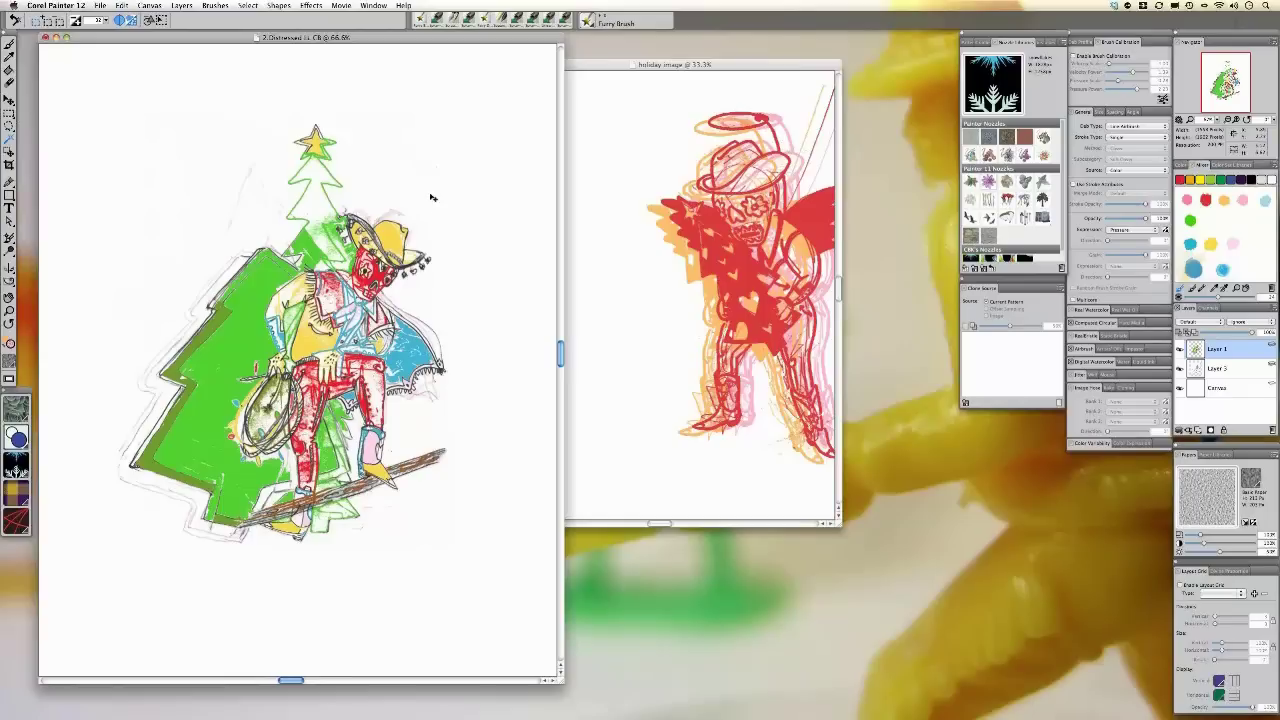
# - Paste the colored tree and cowboy into the holiday image and place it to the left of the sugar skull angel
pyautogui.click(614, 67)
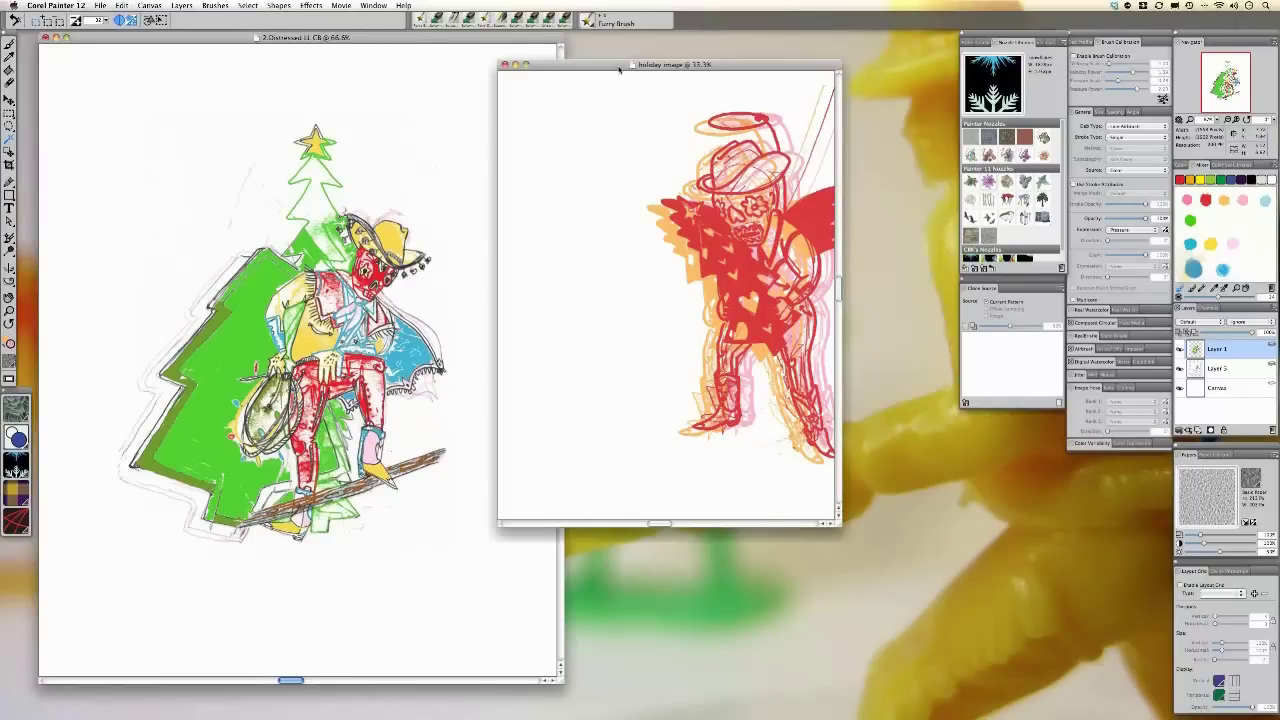
pyautogui.doubleClick(619, 69)
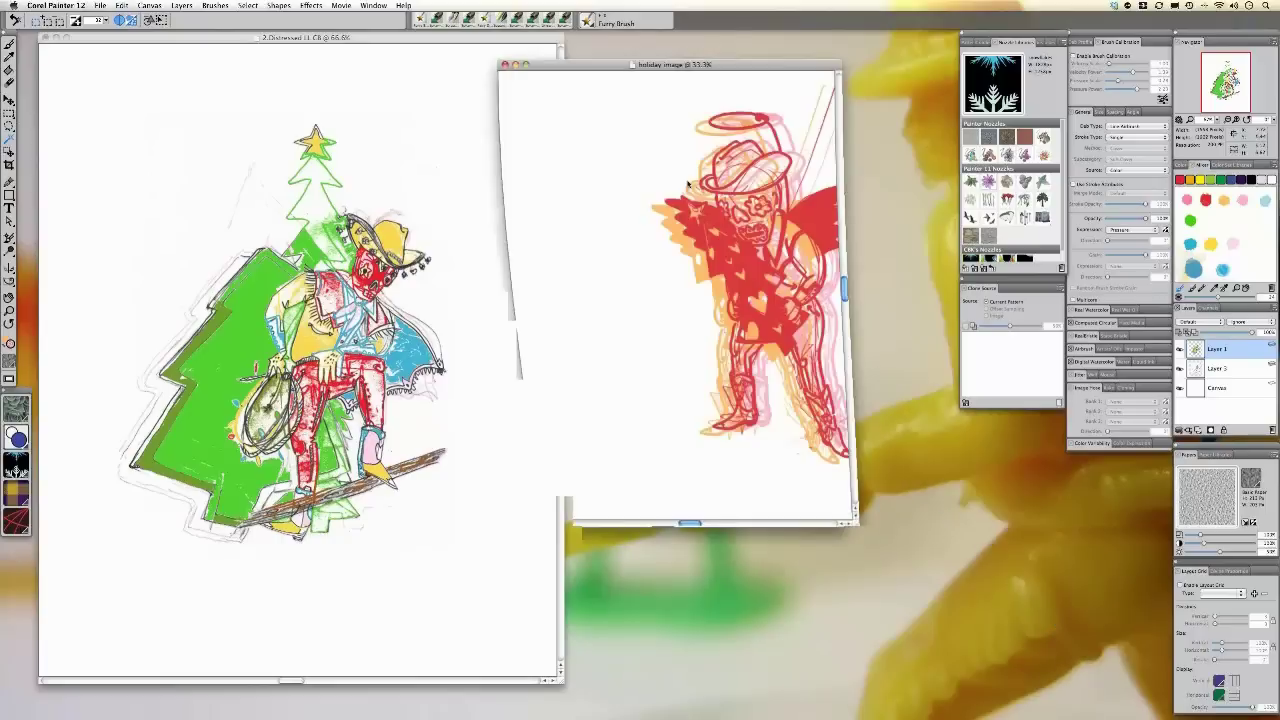
pyautogui.press('super+c')
pyautogui.press('super+v')
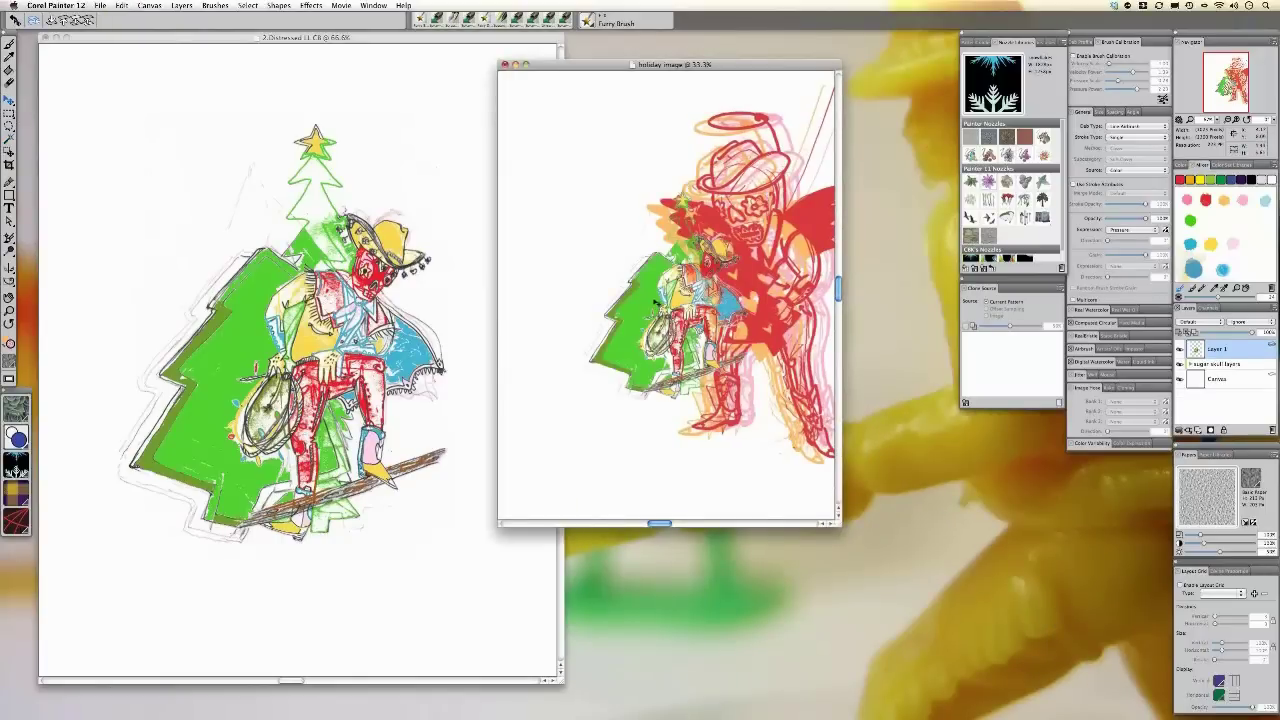
pyautogui.moveTo(657, 305); pyautogui.dragTo(609, 284)
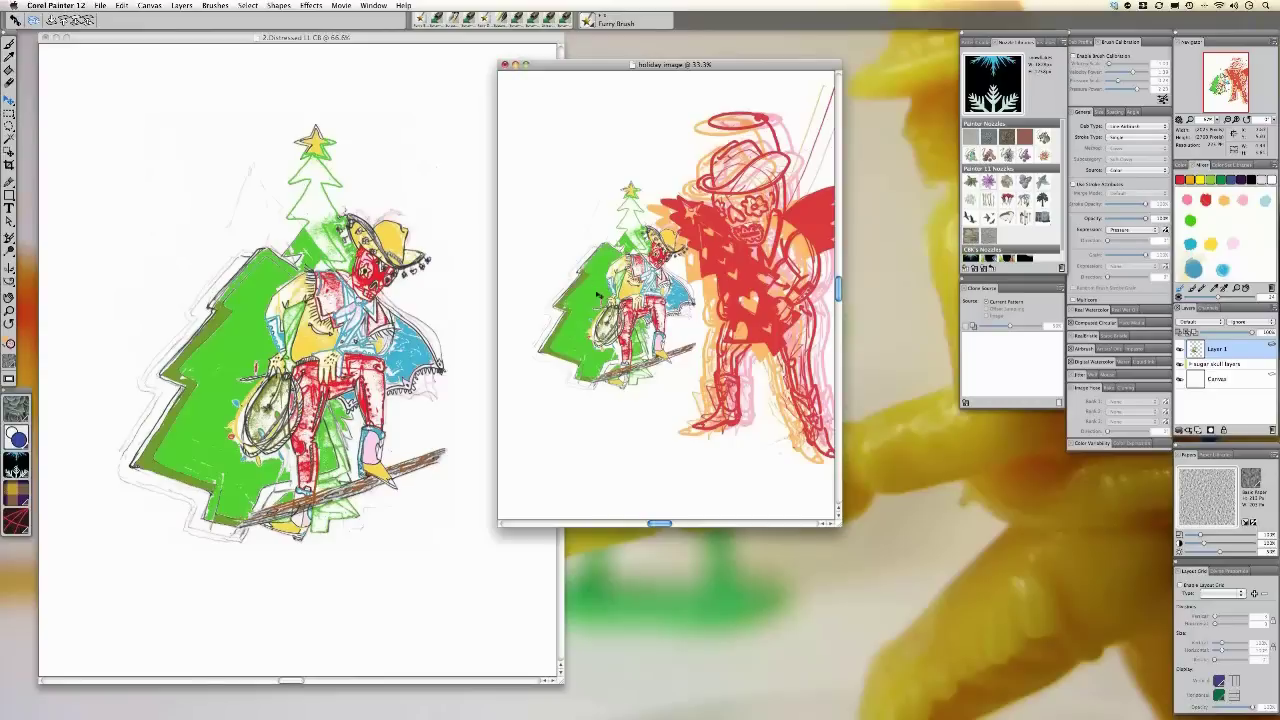
pyautogui.moveTo(598, 295)
pyautogui.mouseDown()
pyautogui.moveTo(601, 251)
pyautogui.moveTo(595, 277)
pyautogui.moveTo(655, 299)
pyautogui.moveTo(588, 303)
pyautogui.mouseUp()
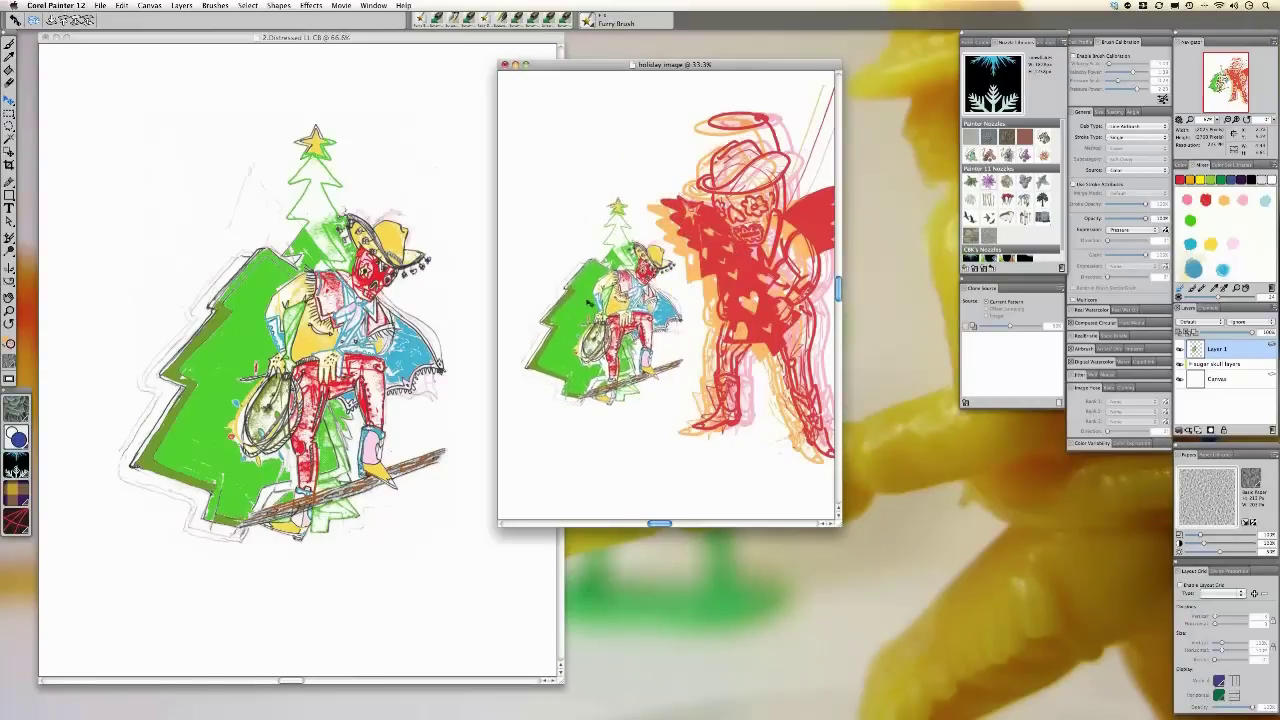
# - Make a Magic Wand selection from the pencil sketch layer in "2.Distressed LL CB", invert it, and use it to copy the artwork on Layer 1
pyautogui.click(295, 38)
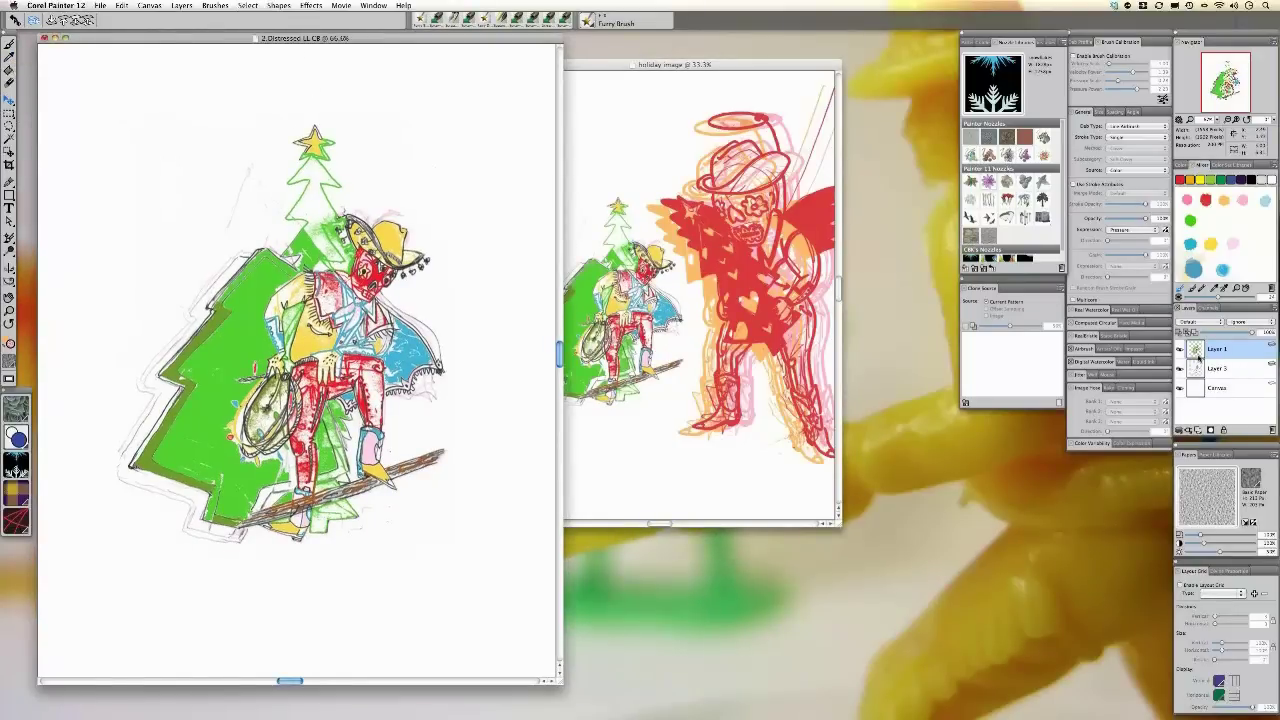
pyautogui.click(1205, 363)
pyautogui.doubleClick(1207, 364)
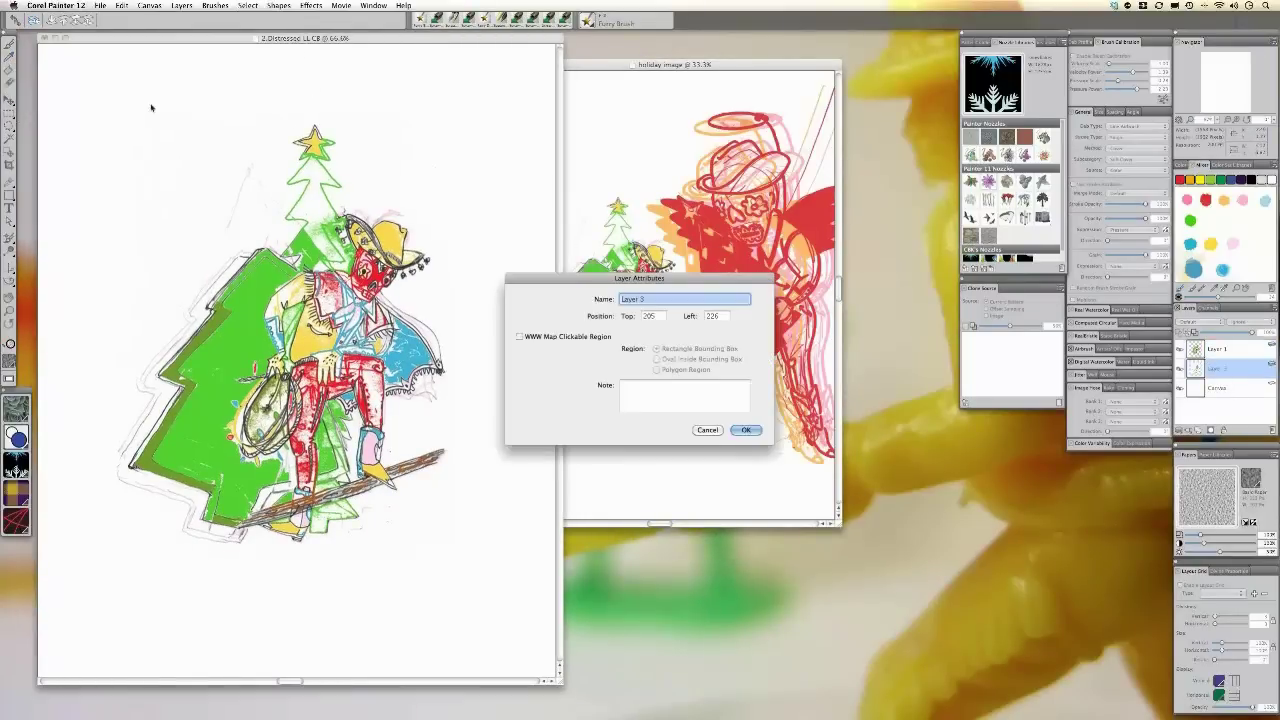
pyautogui.click(708, 430)
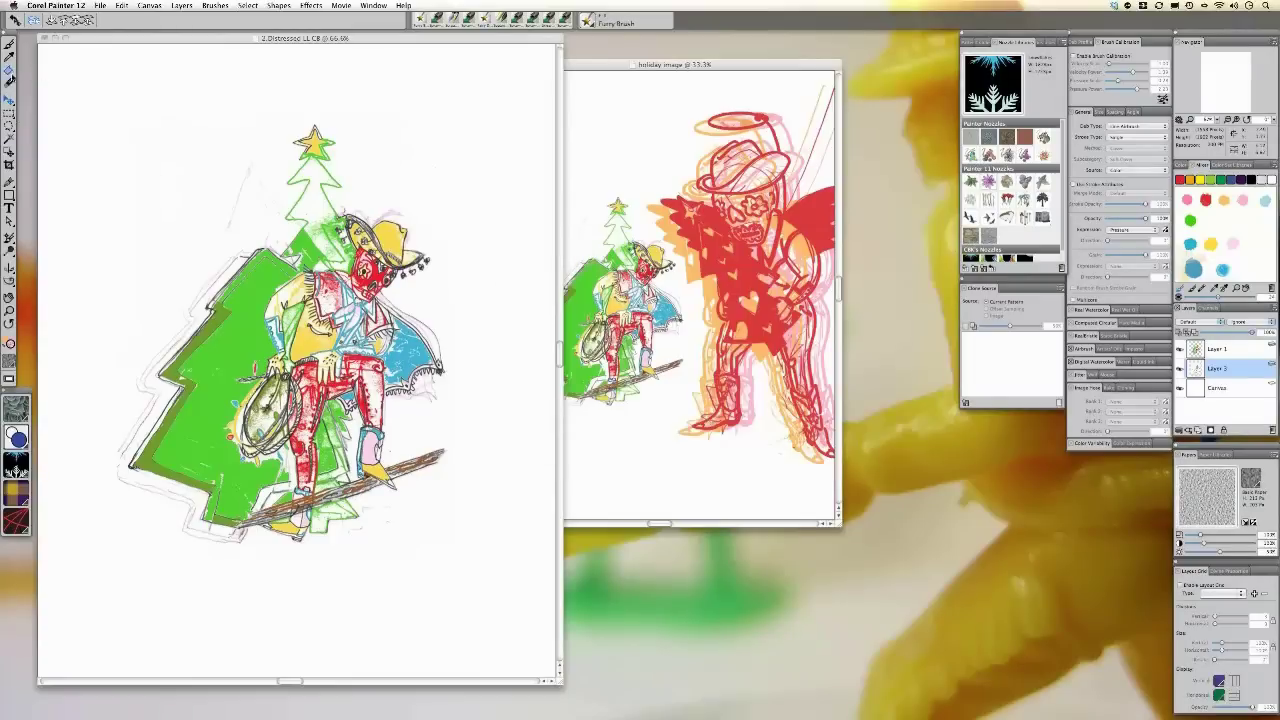
pyautogui.click(8, 145)
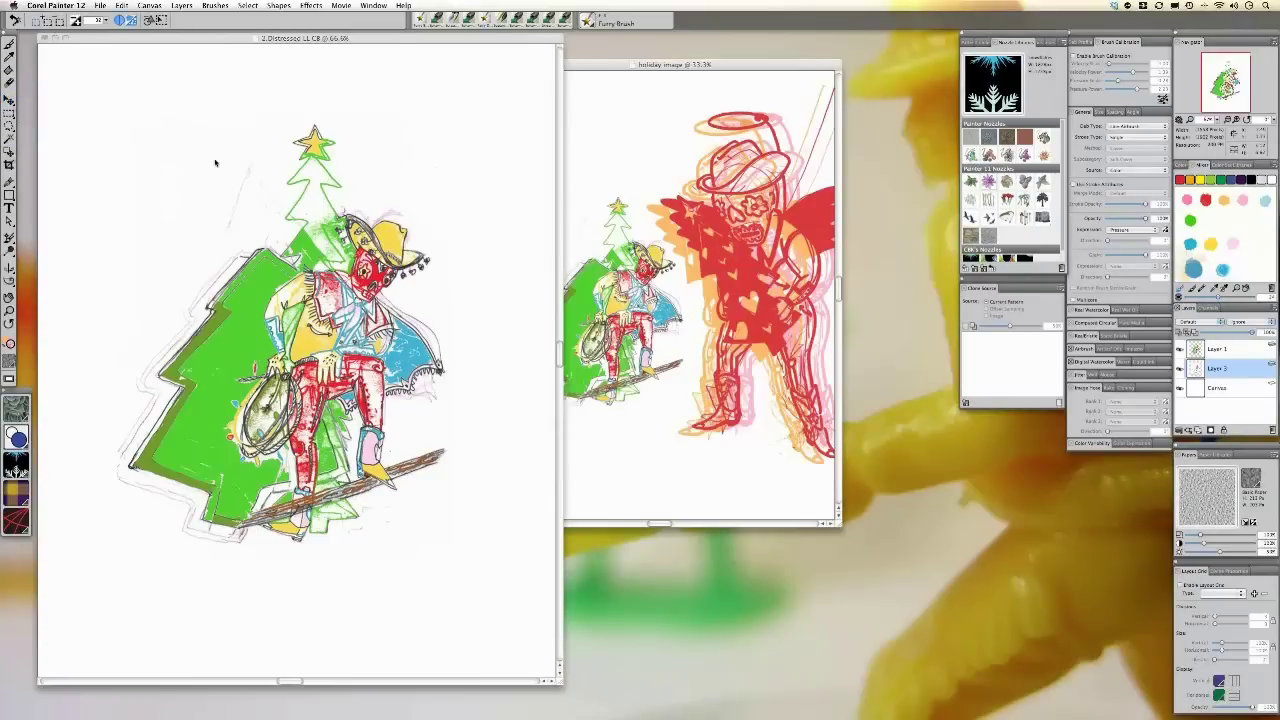
pyautogui.click(224, 144)
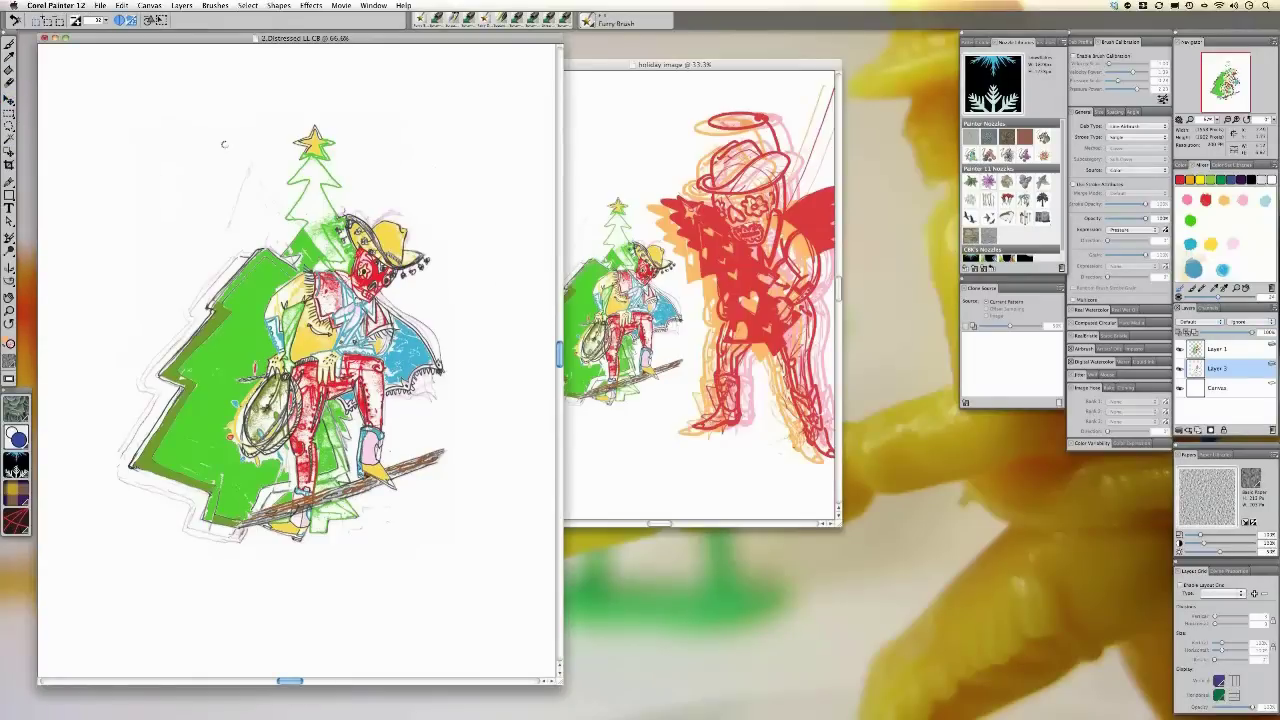
pyautogui.click(224, 145)
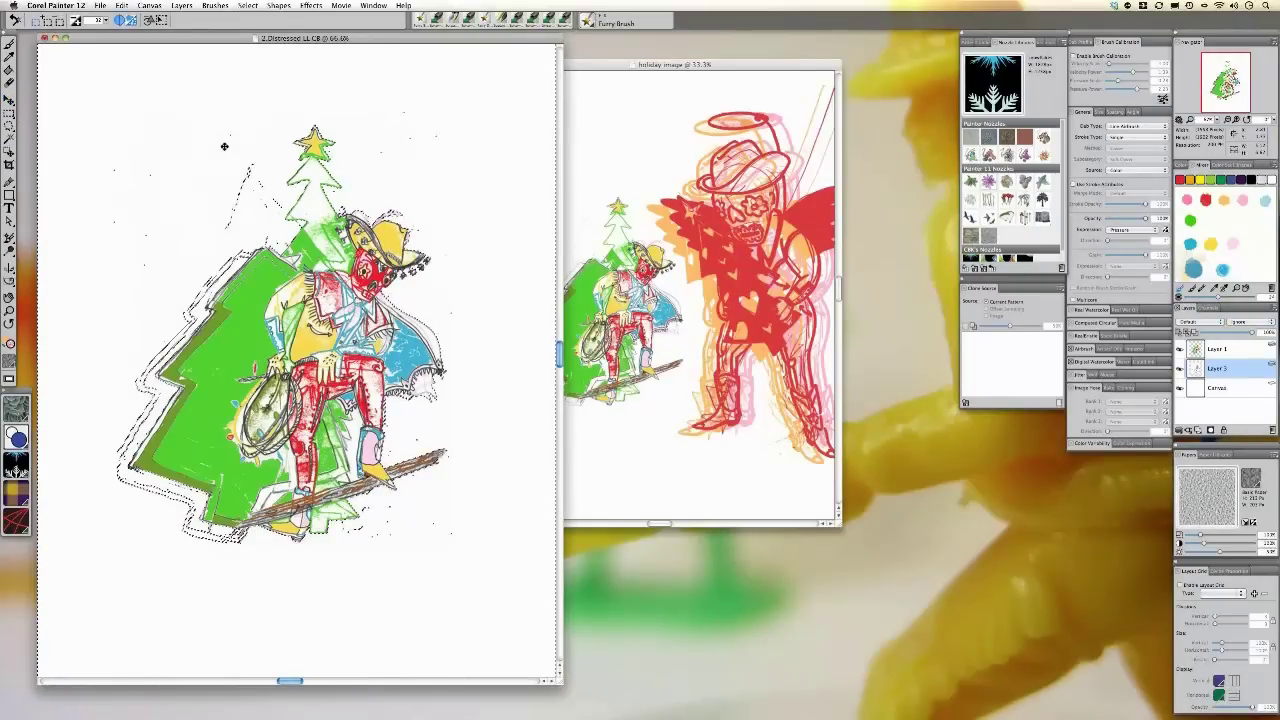
pyautogui.click(241, 5)
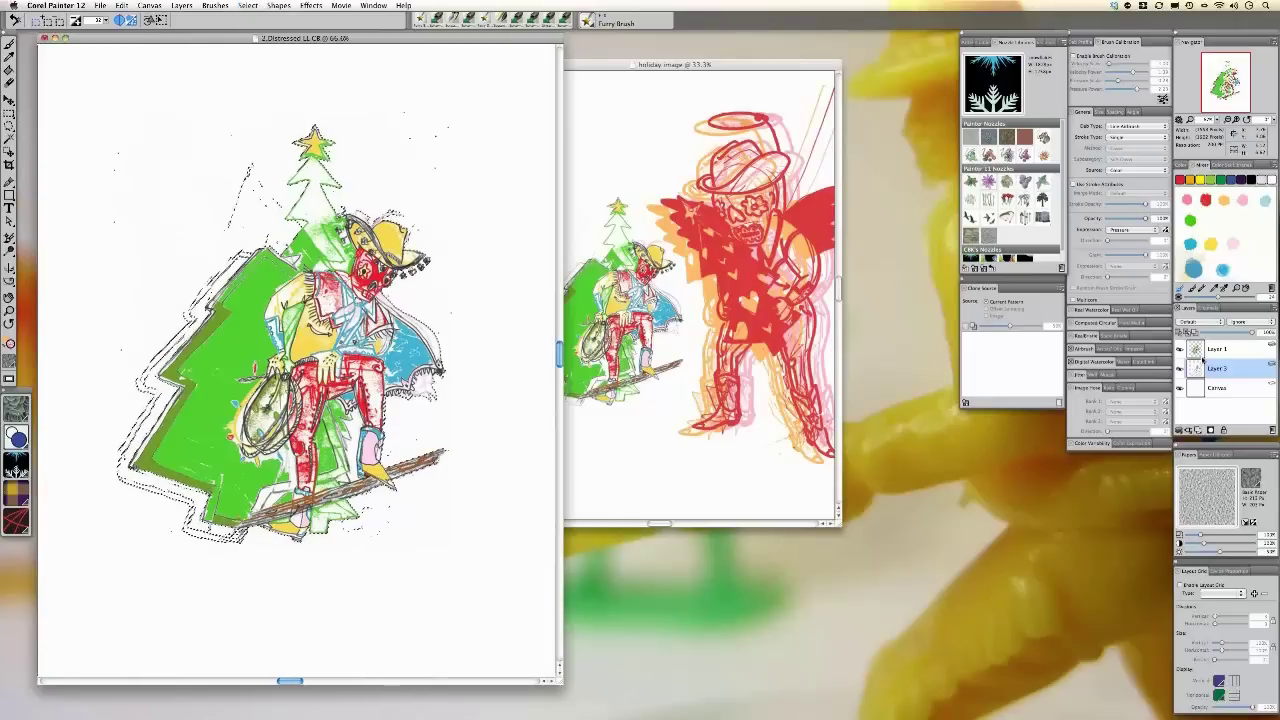
pyautogui.click(1217, 349)
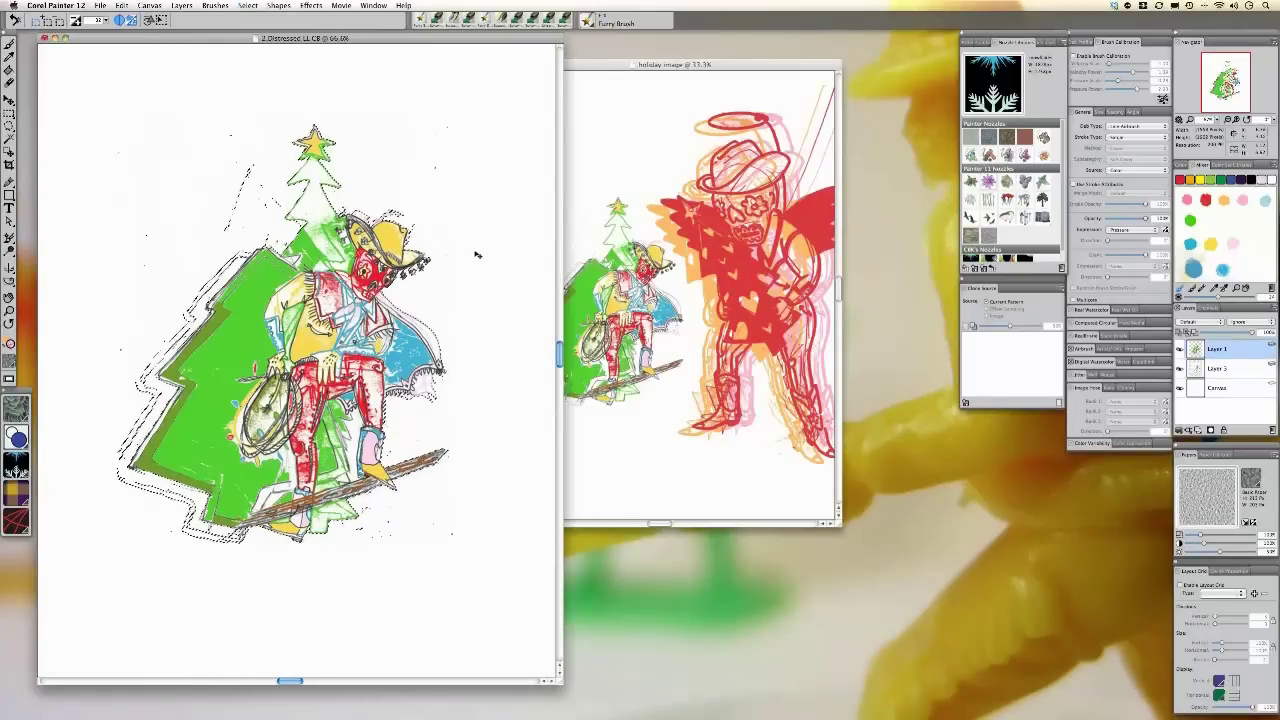
# - Replace the earlier tree and cowboy layer in the holiday image with the new copy, placed to the left of the angel
pyautogui.doubleClick(620, 64)
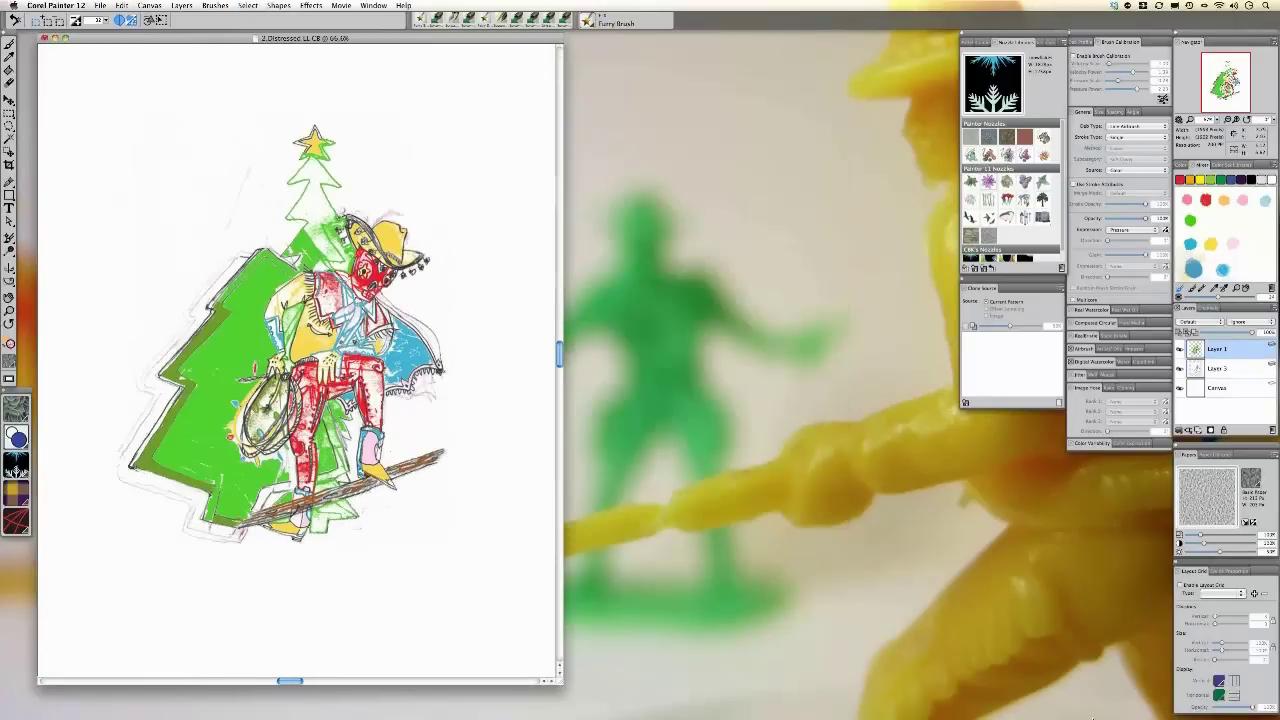
pyautogui.click(1075, 695)
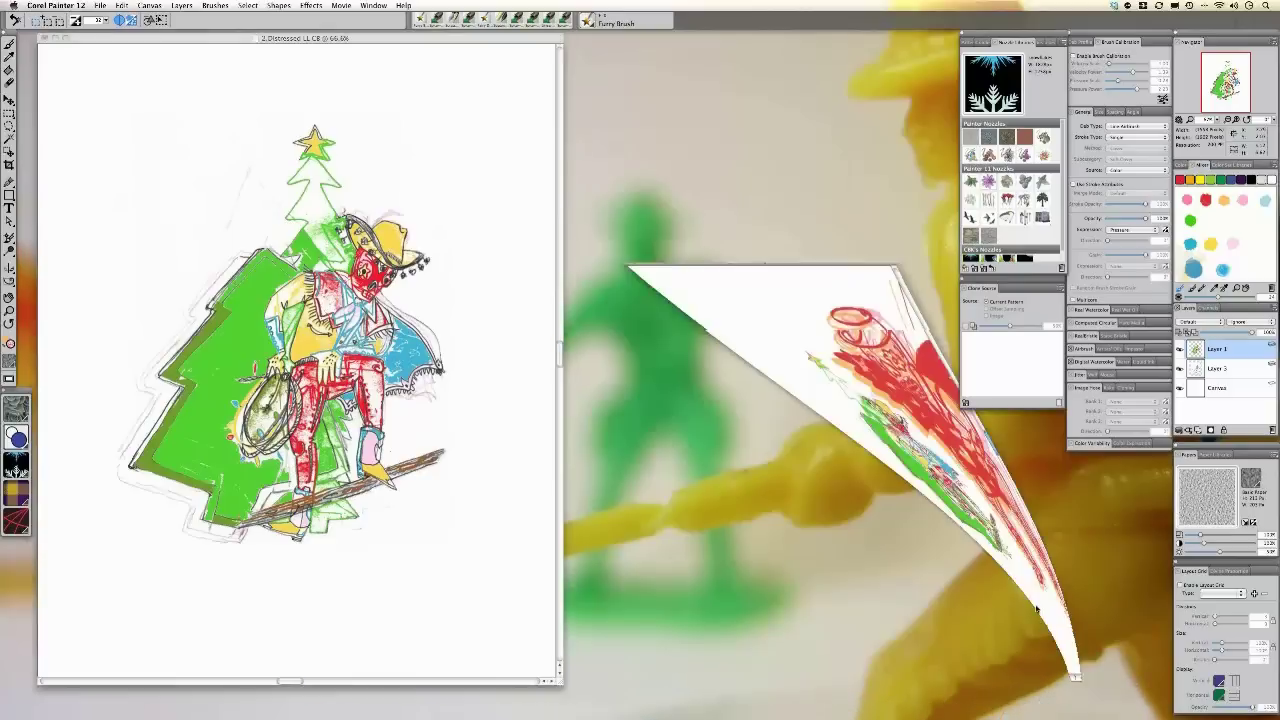
pyautogui.moveTo(655, 66); pyautogui.dragTo(551, 58)
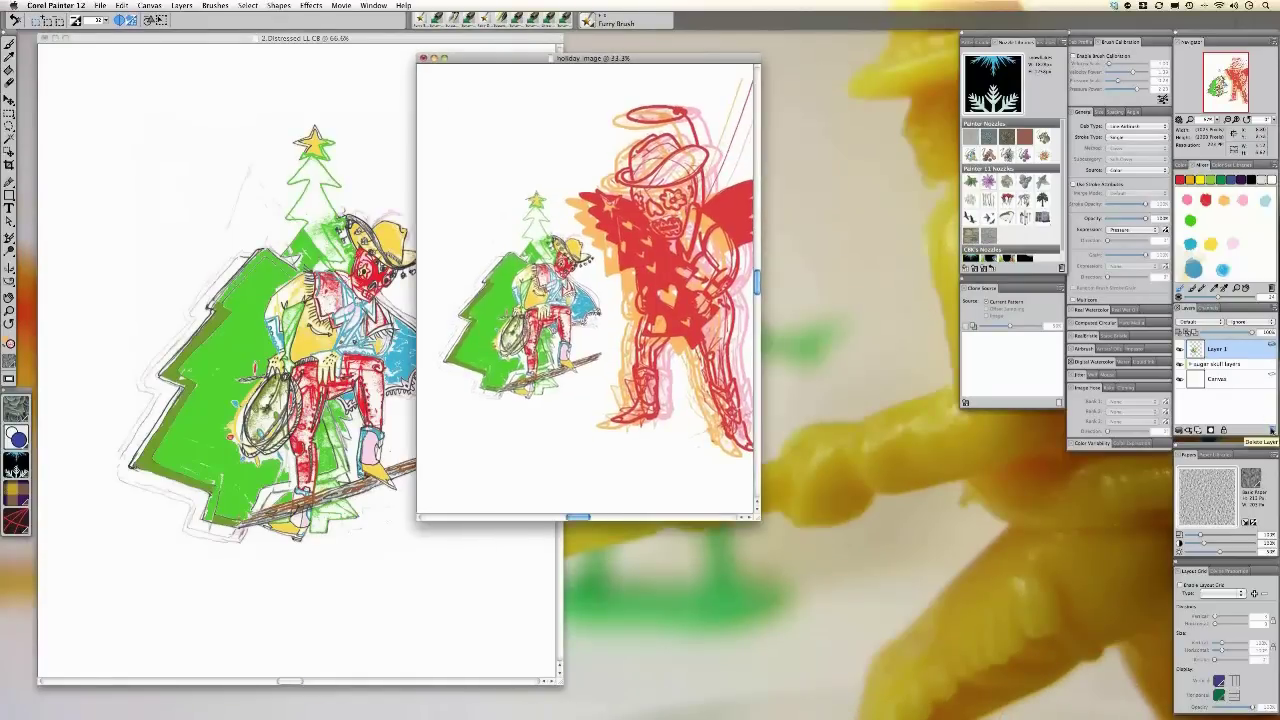
pyautogui.press('Delete')
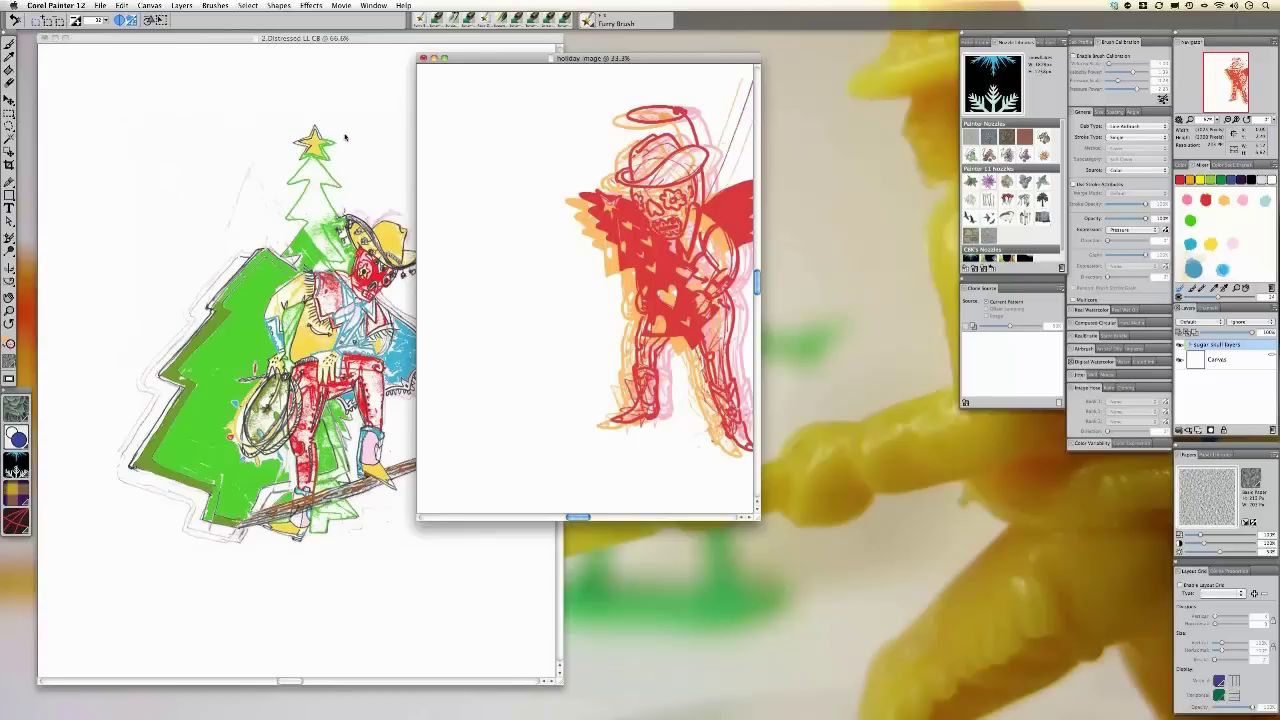
pyautogui.hotkey('ctrl', 'z')
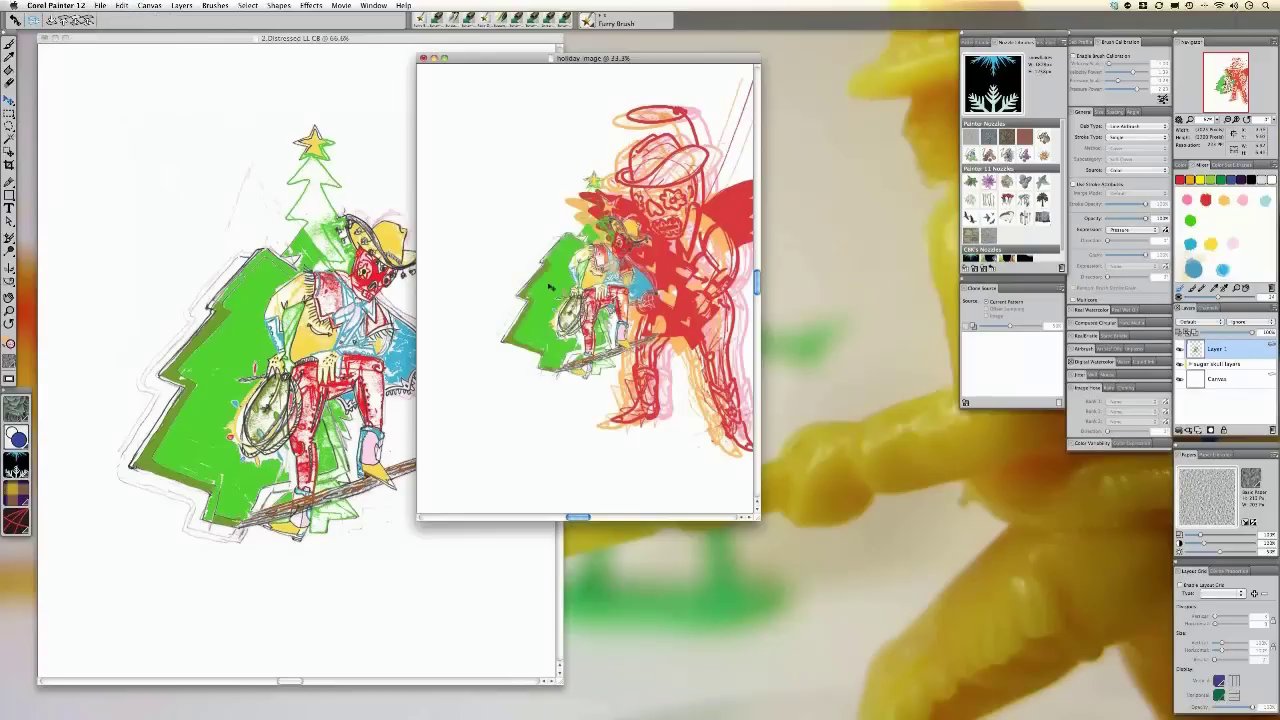
pyautogui.moveTo(547, 285); pyautogui.dragTo(485, 287)
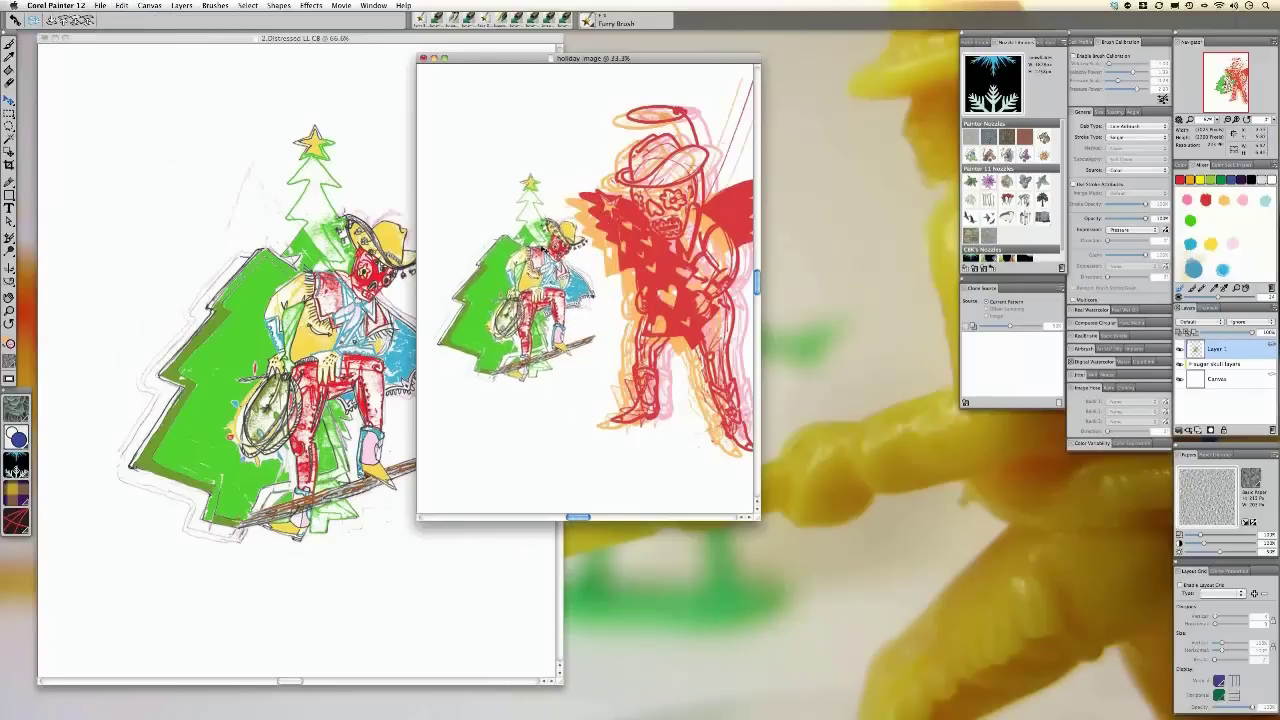
# - Close the "2.Distressed LL CB" document and show the holiday image in full-screen mode
pyautogui.moveTo(483, 64); pyautogui.dragTo(440, 62)
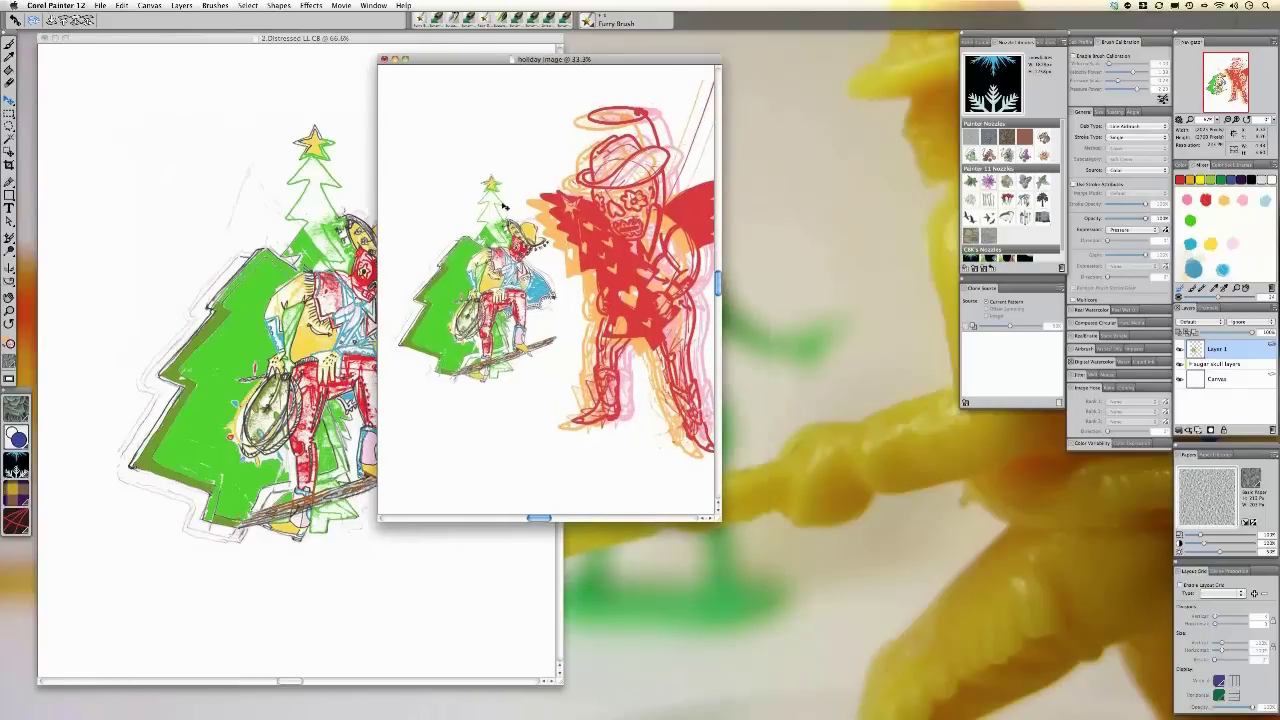
pyautogui.click(95, 40)
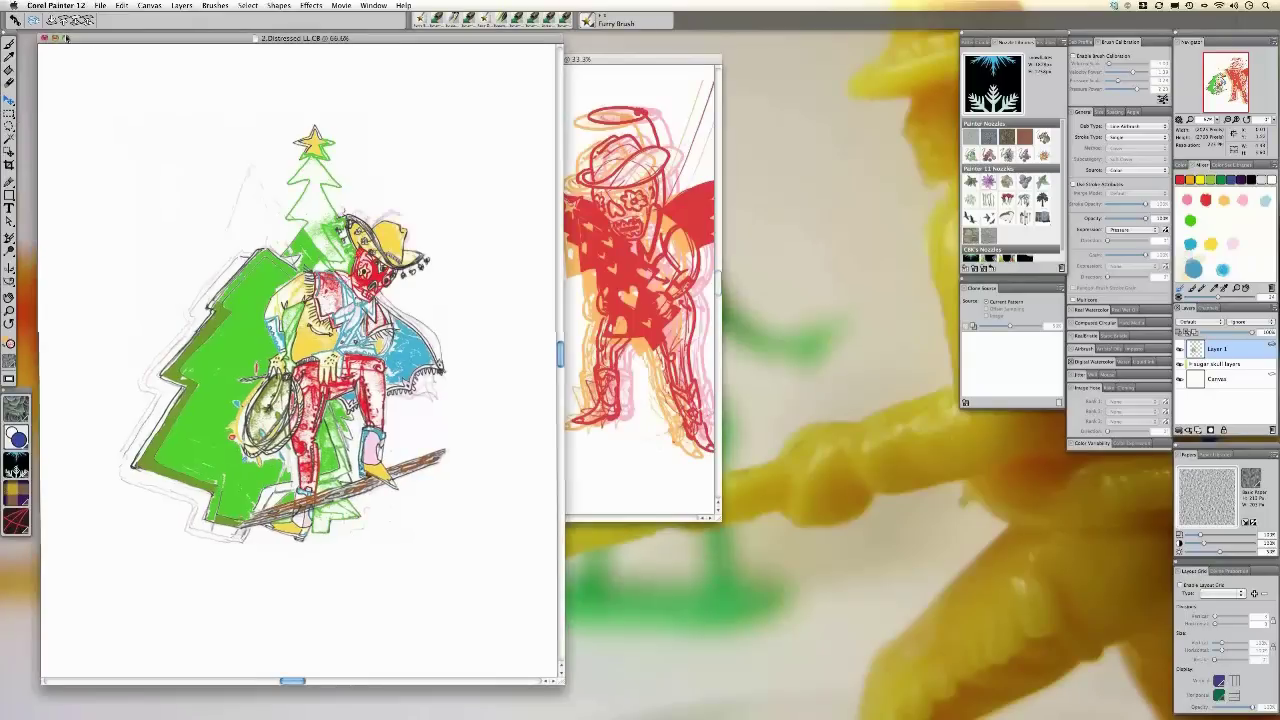
pyautogui.press('super+w')
pyautogui.moveTo(459, 63); pyautogui.dragTo(248, 58)
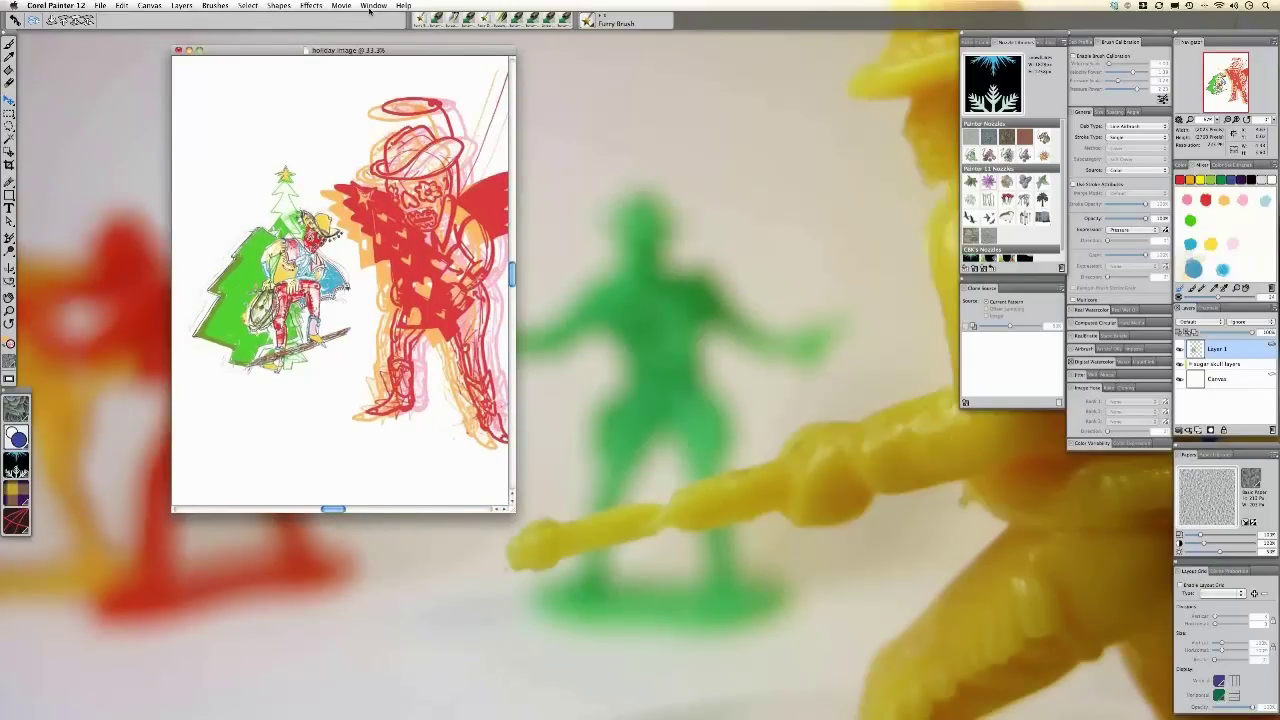
pyautogui.press('super+m')
pyautogui.press('super+m')
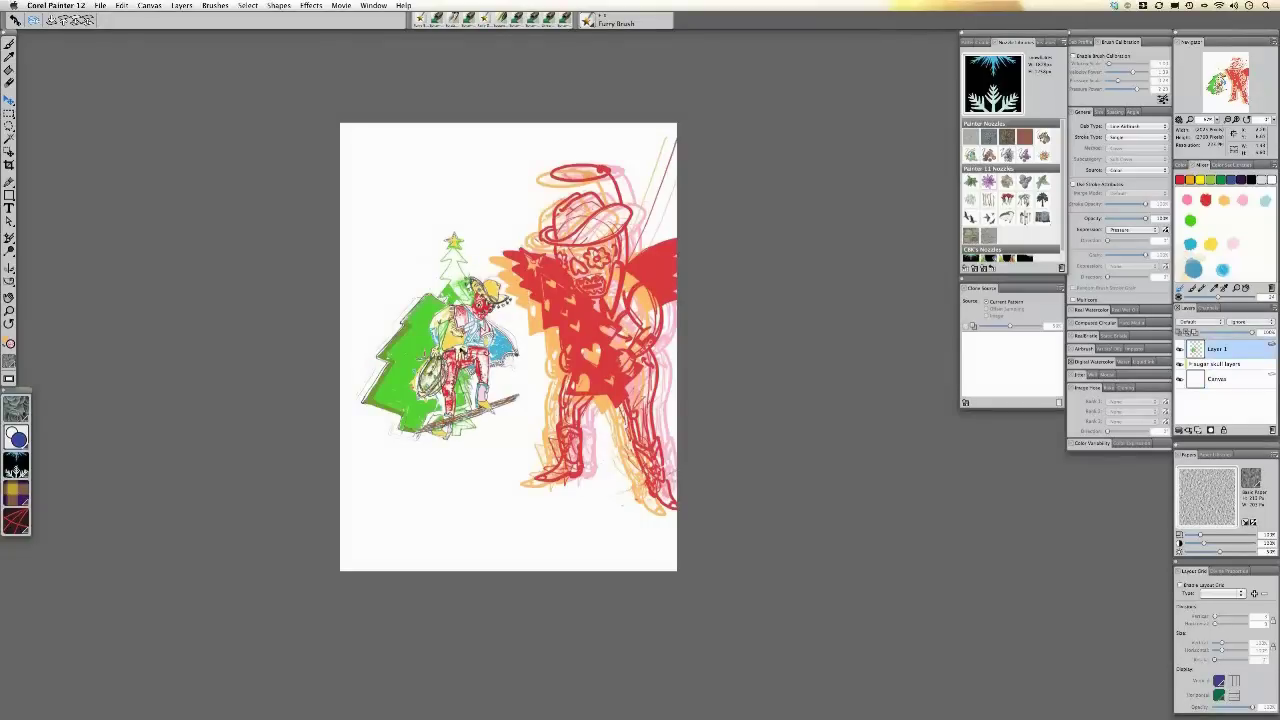
# - Rename the tree and cowboy layer as tree 1
pyautogui.doubleClick(1220, 350)
pyautogui.write('tree')
pyautogui.press('Return')
# - Scale the tree and cowboy layer to 80 percent with the aspect ratio constrained, and commit the transformation
pyautogui.click(120, 6)
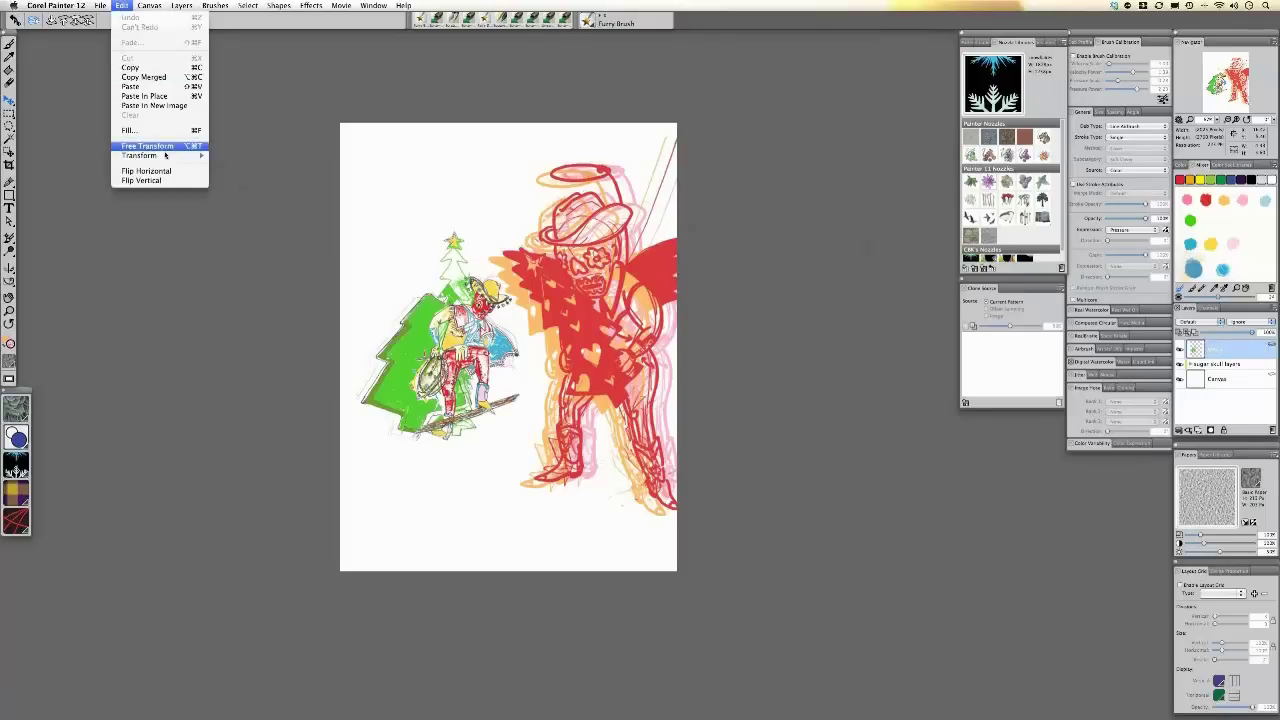
pyautogui.moveTo(167, 156)
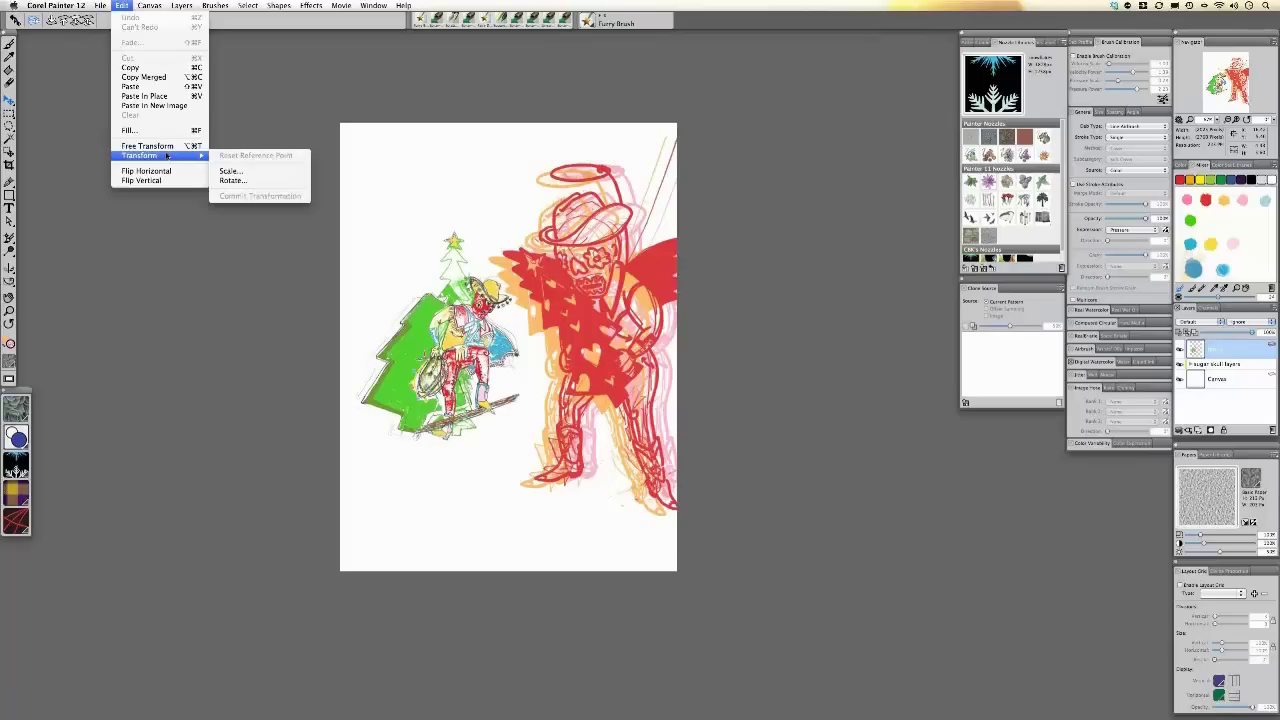
pyautogui.click(228, 171)
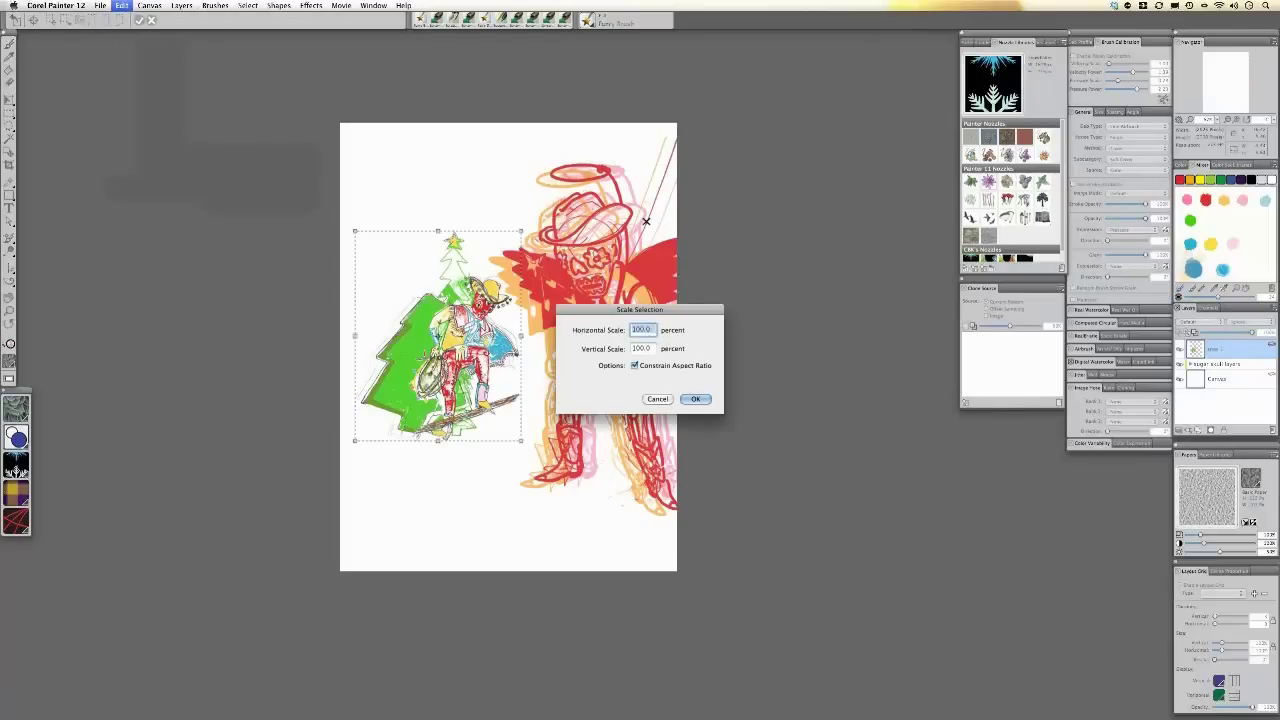
pyautogui.press('BackSpace')
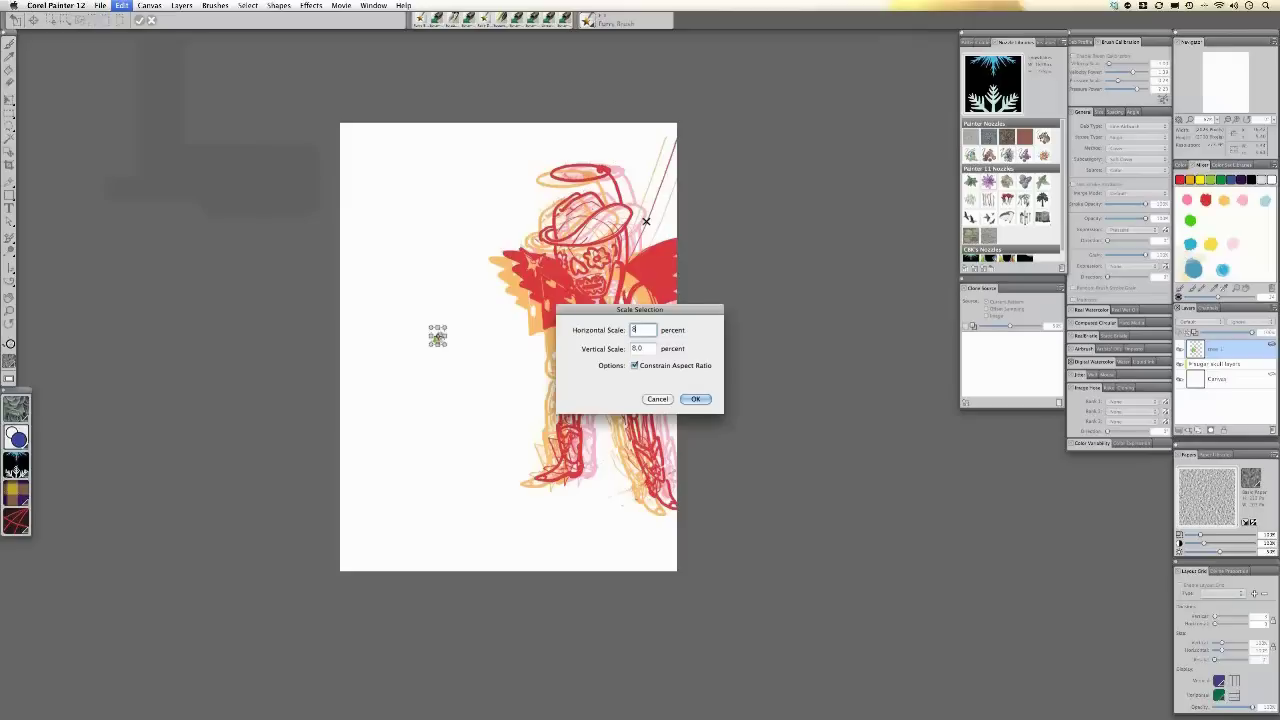
pyautogui.write('80')
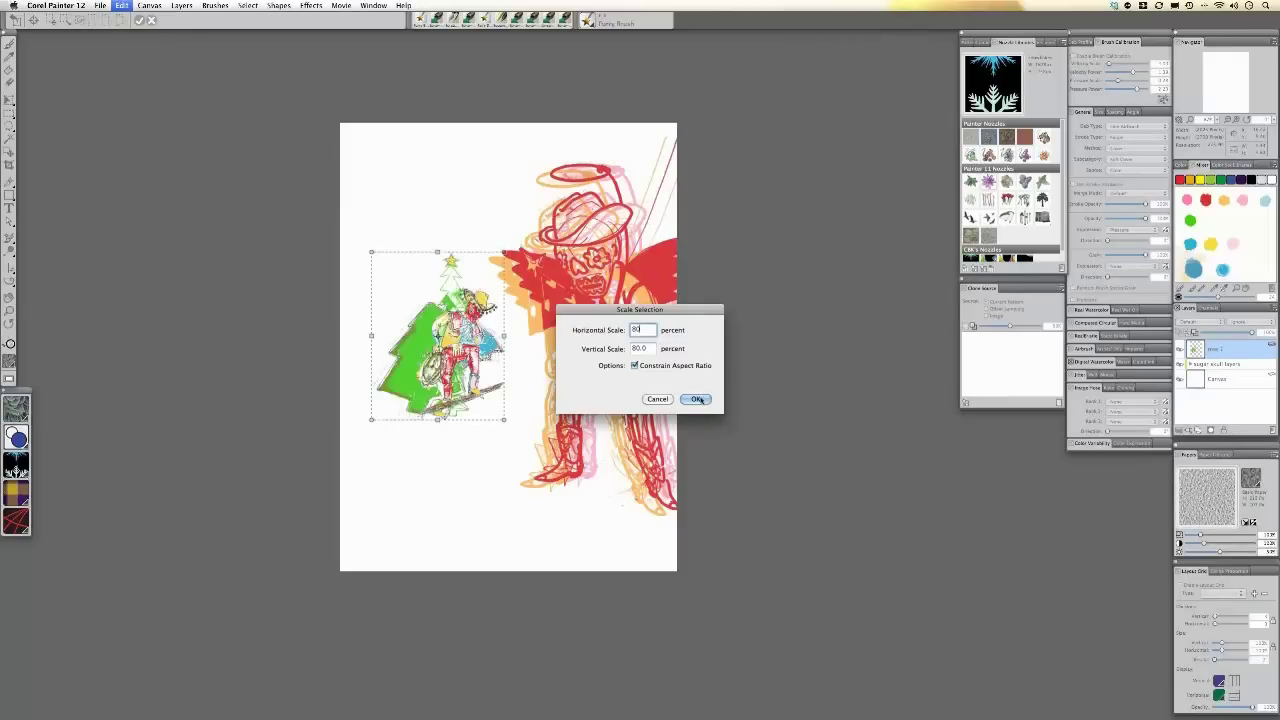
pyautogui.click(698, 399)
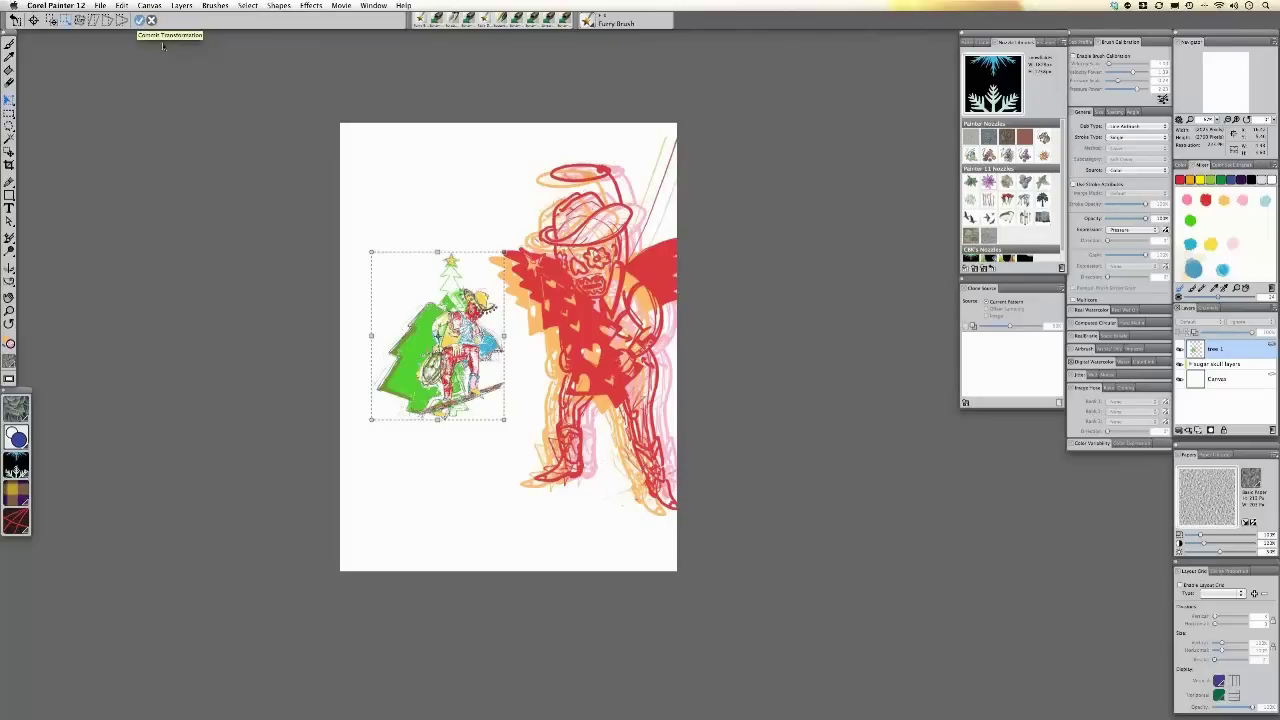
pyautogui.press('Return')
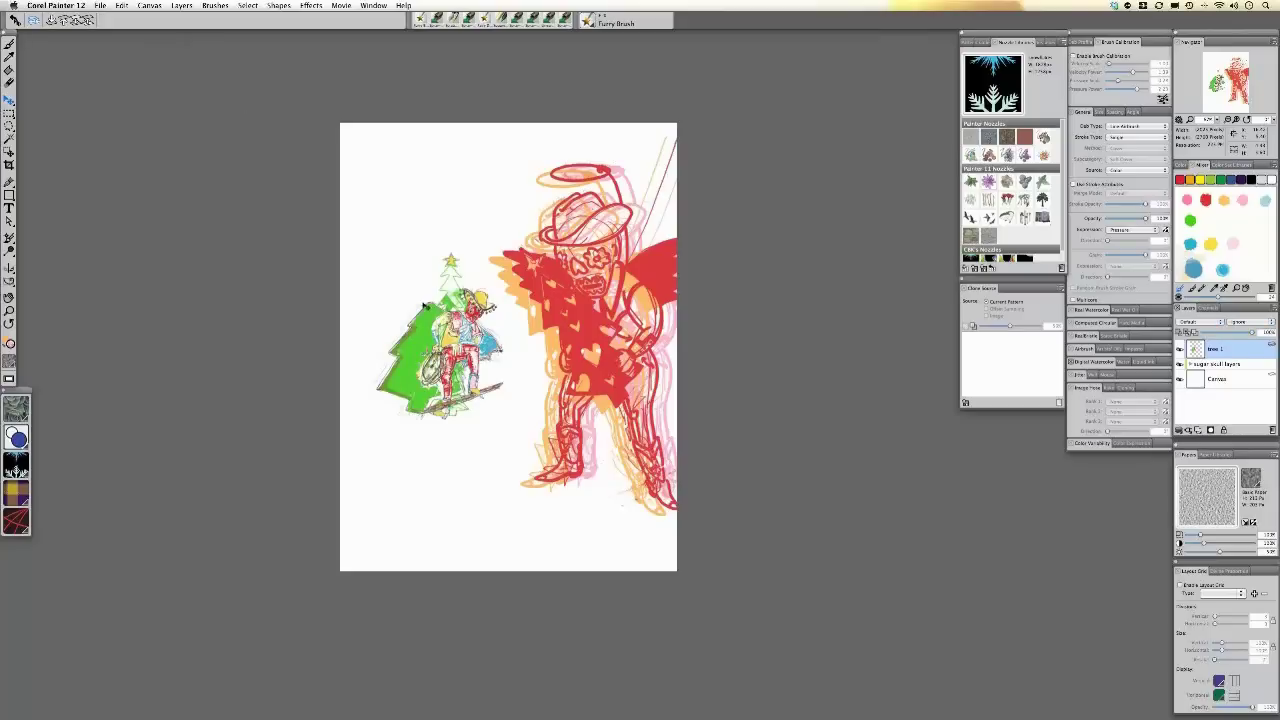
# - Move the scaled tree and cowboy slightly lower beside the angel
pyautogui.moveTo(426, 307); pyautogui.dragTo(420, 332)
pyautogui.moveTo(417, 386); pyautogui.dragTo(415, 394)
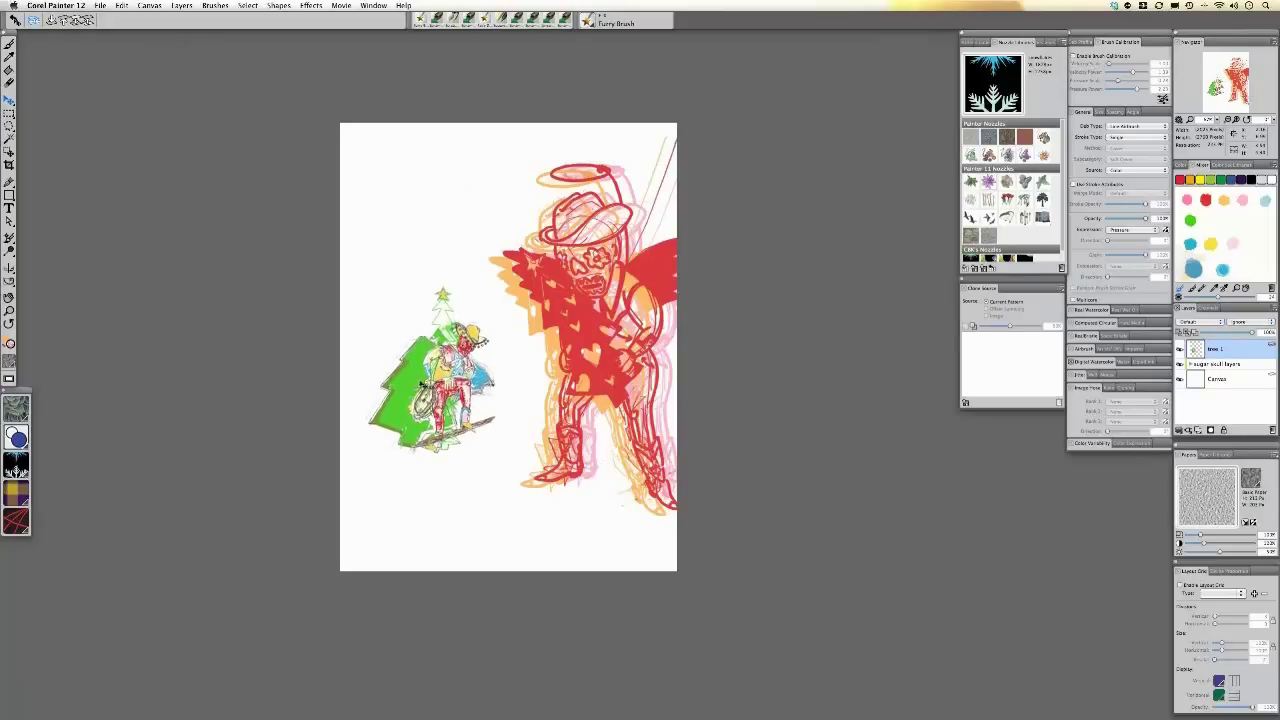
pyautogui.moveTo(421, 380)
pyautogui.mouseDown()
pyautogui.moveTo(430, 388)
pyautogui.moveTo(422, 380)
pyautogui.mouseUp()
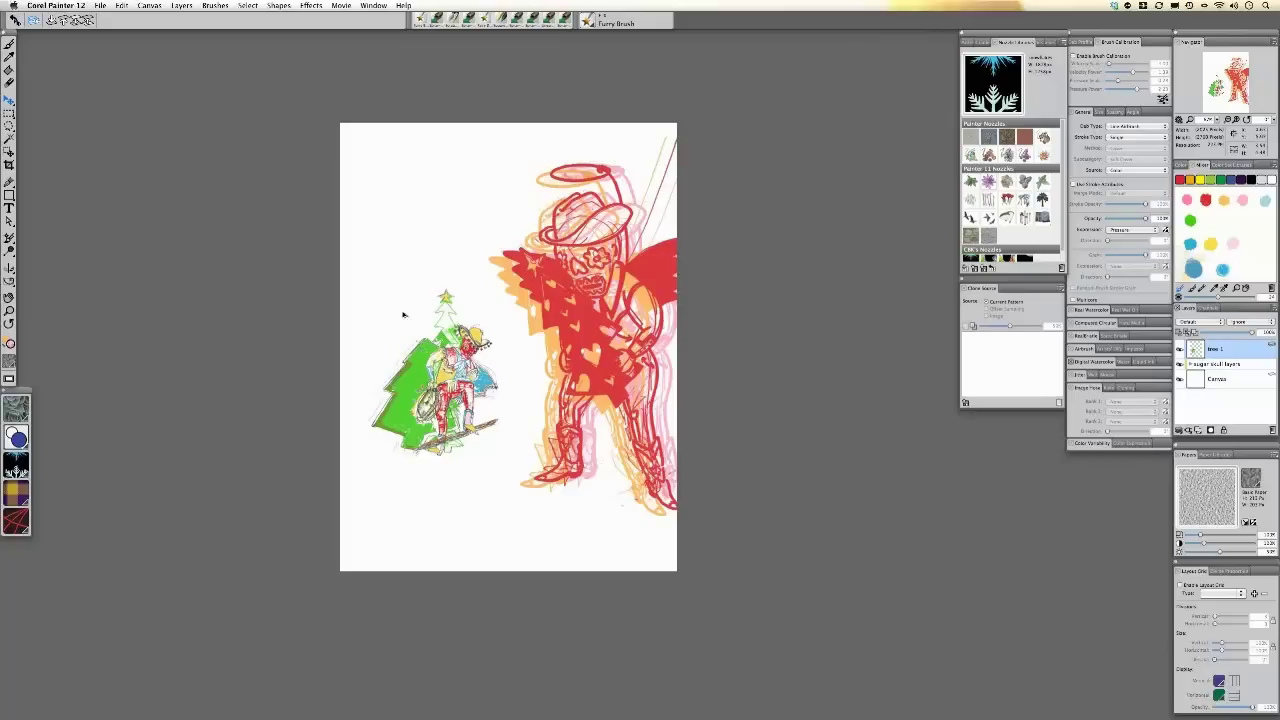
# - Duplicate the tree and cowboy layer three times, placing two copies above the original and one at the page's lower edge
pyautogui.click(9, 101)
pyautogui.moveTo(423, 368); pyautogui.dragTo(432, 172)
pyautogui.keyDown('alt'); pyautogui.click(428, 256); pyautogui.keyUp('alt')
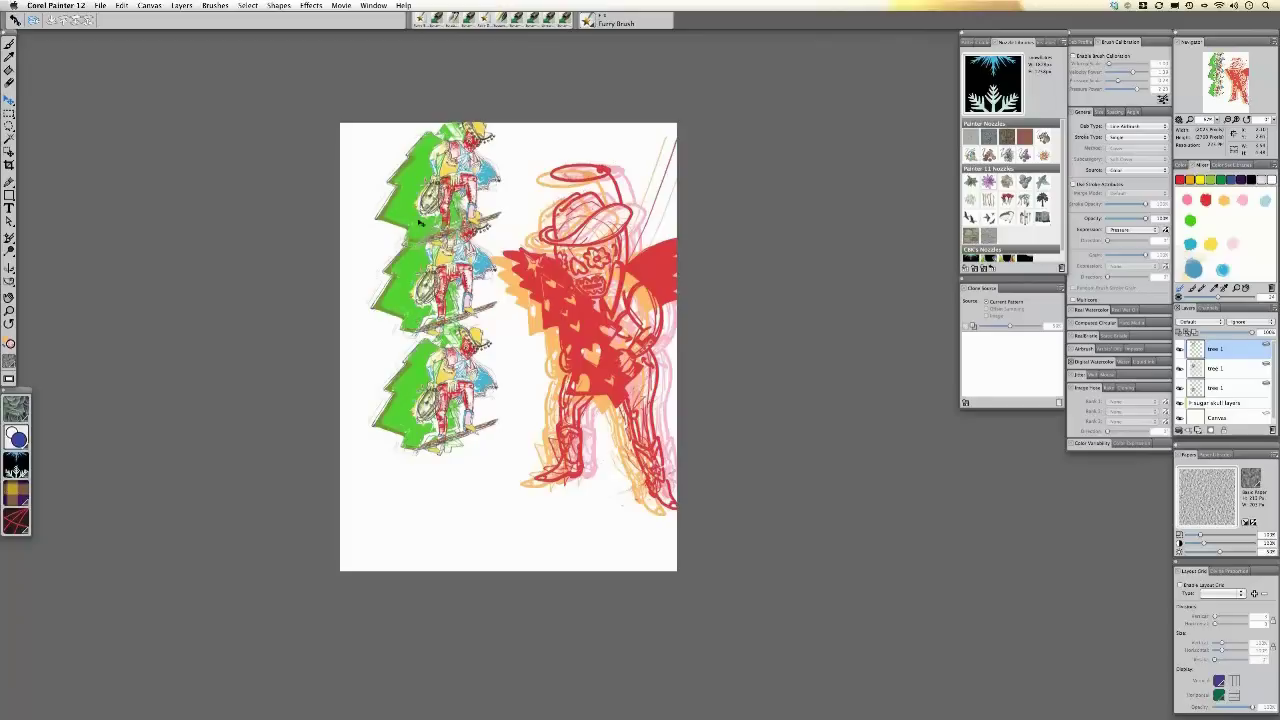
pyautogui.moveTo(418, 198); pyautogui.dragTo(418, 498)
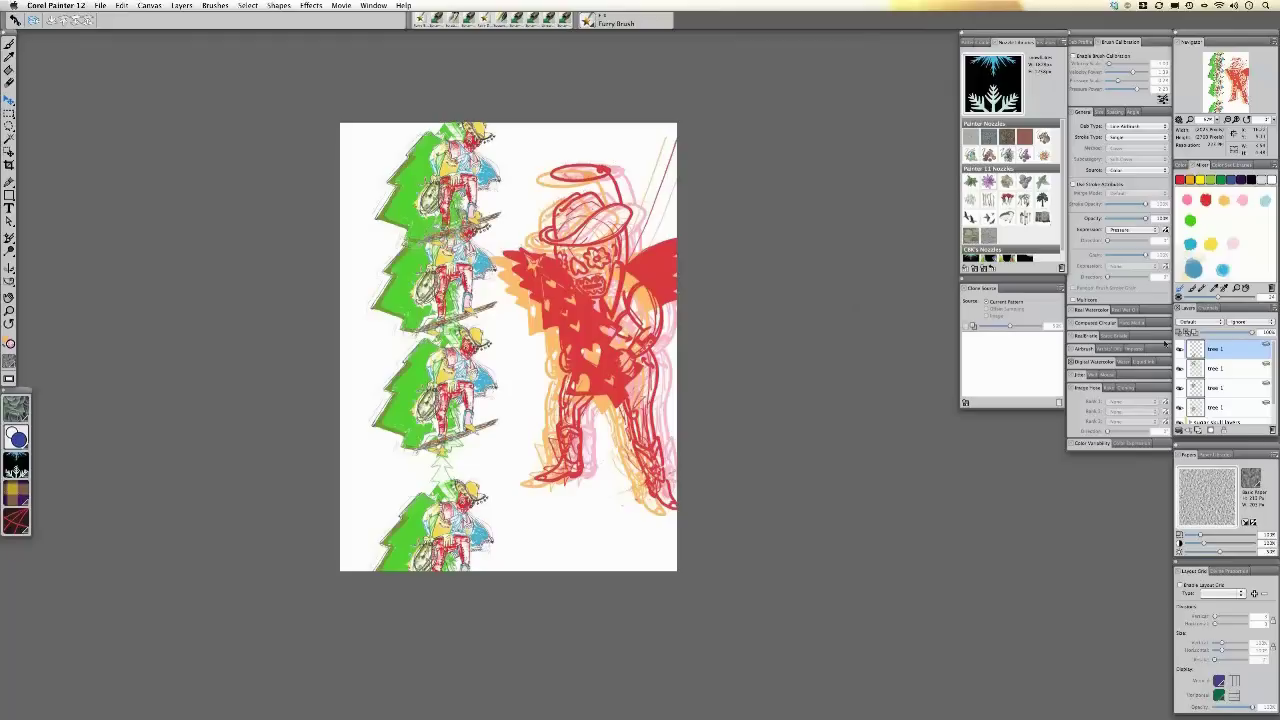
# - Spread out the column of trees by moving the top one up, the third one down, and nudging the second
pyautogui.moveTo(434, 206); pyautogui.dragTo(436, 200)
pyautogui.moveTo(423, 287)
pyautogui.mouseDown()
pyautogui.moveTo(421, 271)
pyautogui.moveTo(418, 285)
pyautogui.mouseUp()
pyautogui.moveTo(426, 388); pyautogui.dragTo(422, 441)
pyautogui.moveTo(430, 185); pyautogui.dragTo(430, 149)
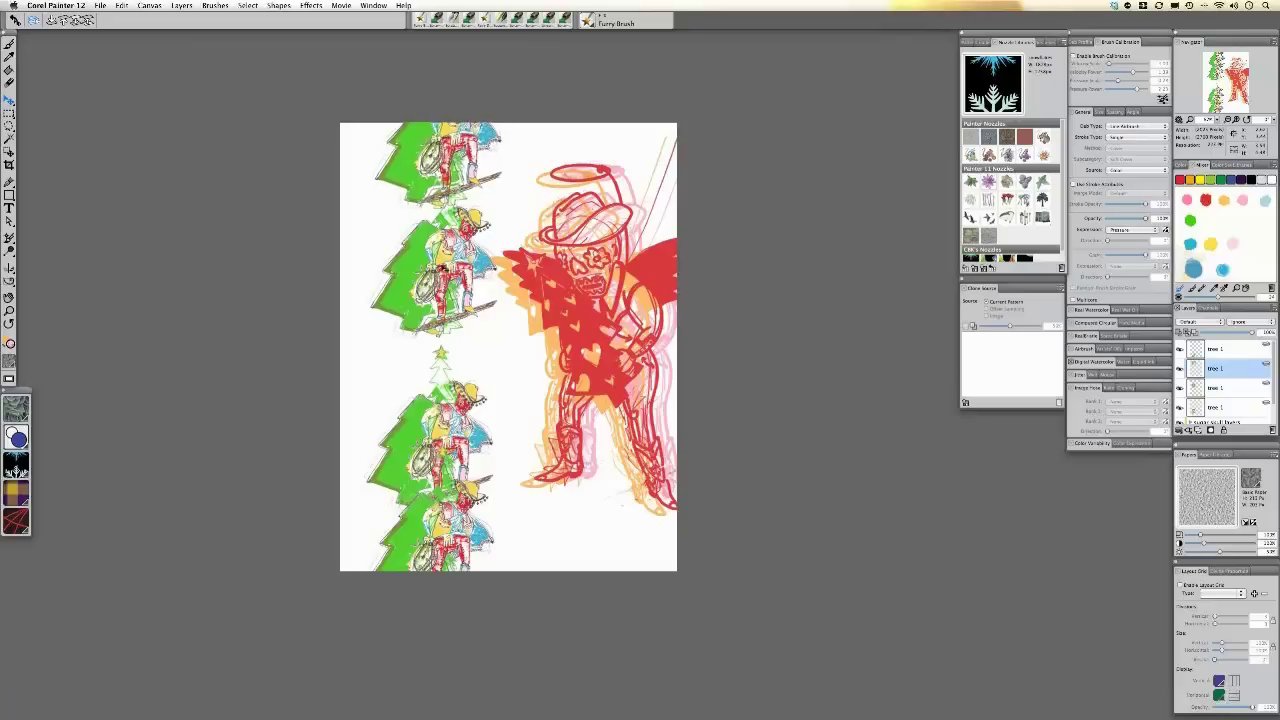
pyautogui.moveTo(435, 286)
pyautogui.mouseDown()
pyautogui.moveTo(435, 244)
pyautogui.moveTo(434, 276)
pyautogui.mouseUp()
pyautogui.click(426, 176)
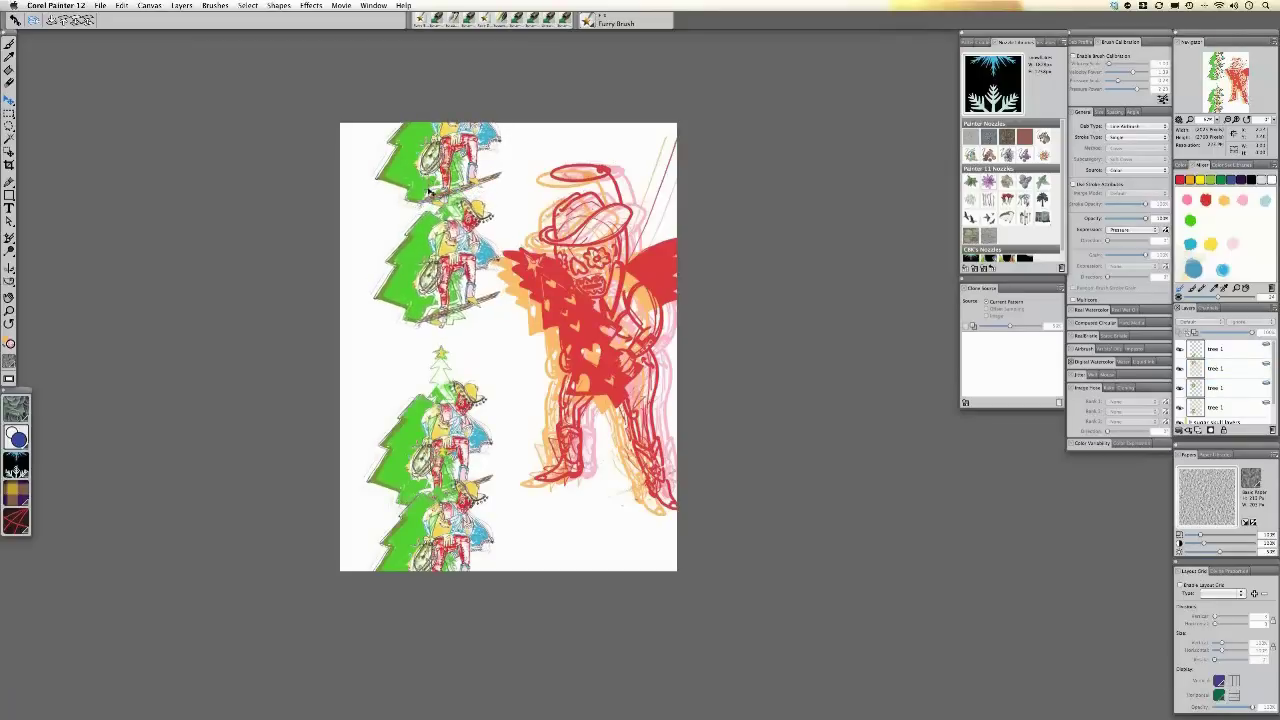
pyautogui.moveTo(412, 163); pyautogui.dragTo(414, 175)
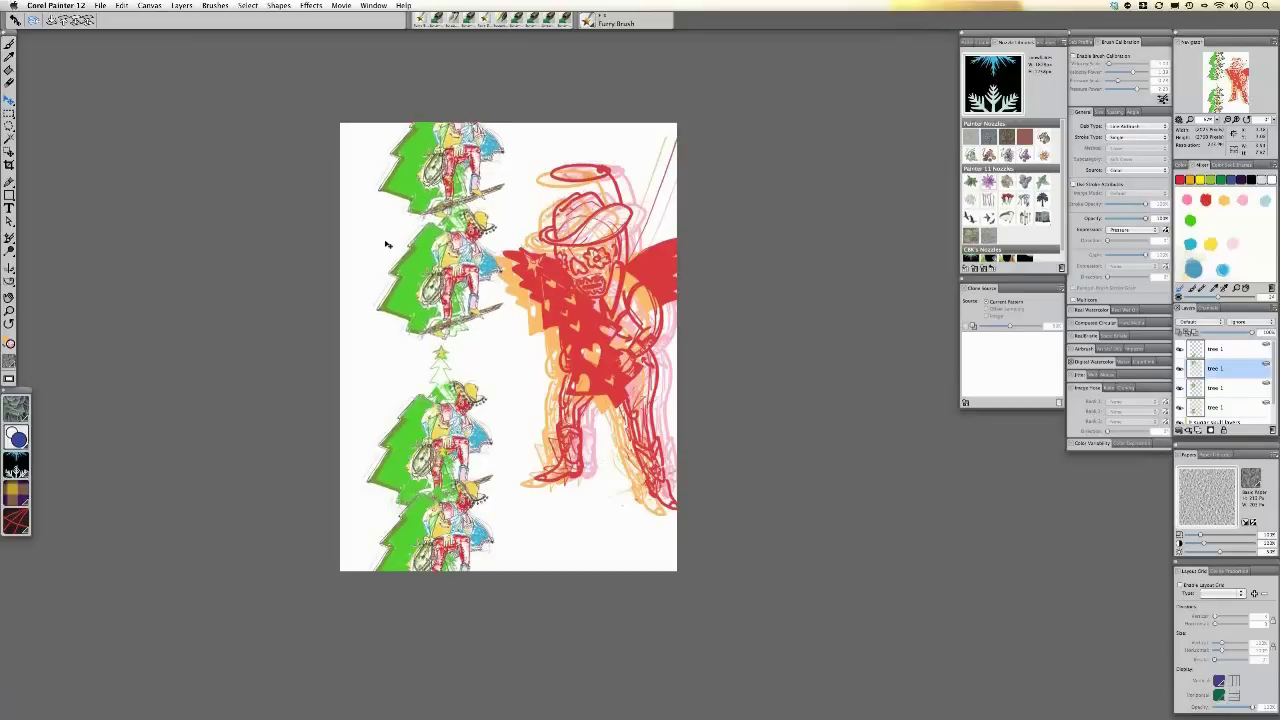
# - Lower the bottom tree further past the page edge, and nudge the second and third trees upward
pyautogui.click(430, 446)
pyautogui.moveTo(424, 446); pyautogui.dragTo(427, 451)
pyautogui.moveTo(417, 539); pyautogui.dragTo(421, 584)
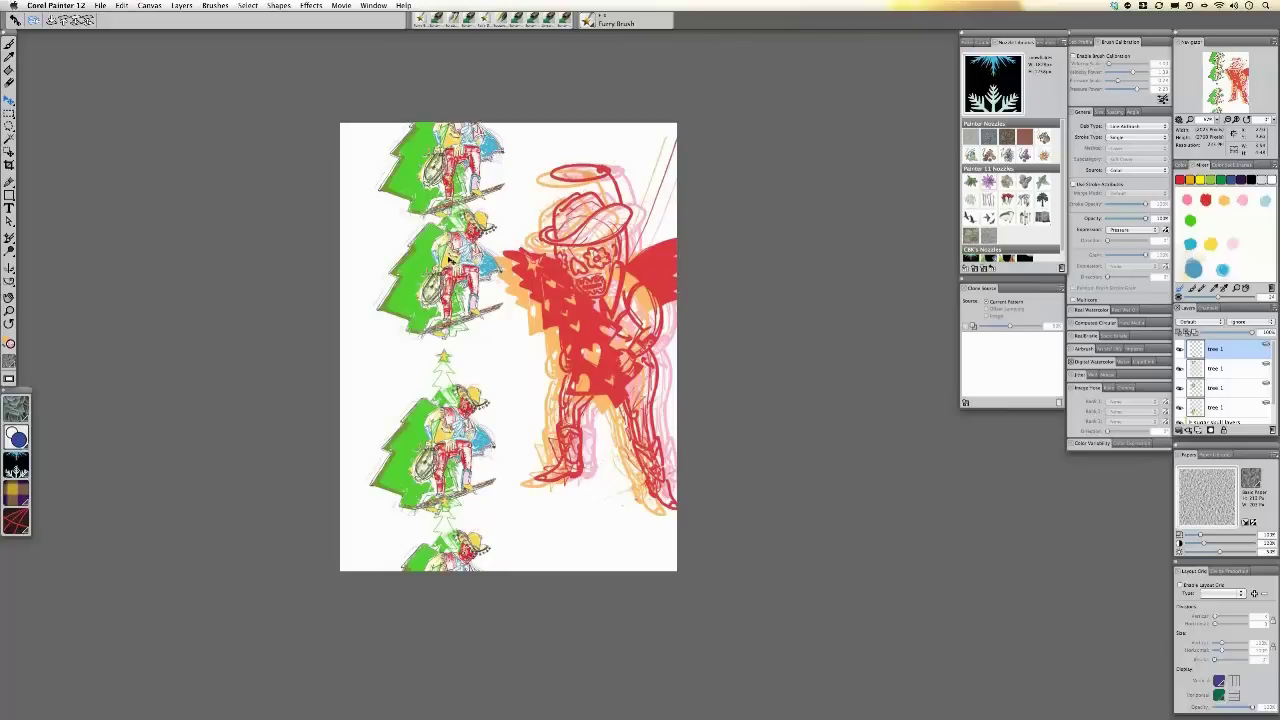
pyautogui.moveTo(452, 258); pyautogui.dragTo(449, 254)
pyautogui.moveTo(431, 154); pyautogui.dragTo(431, 157)
pyautogui.moveTo(431, 263); pyautogui.dragTo(431, 255)
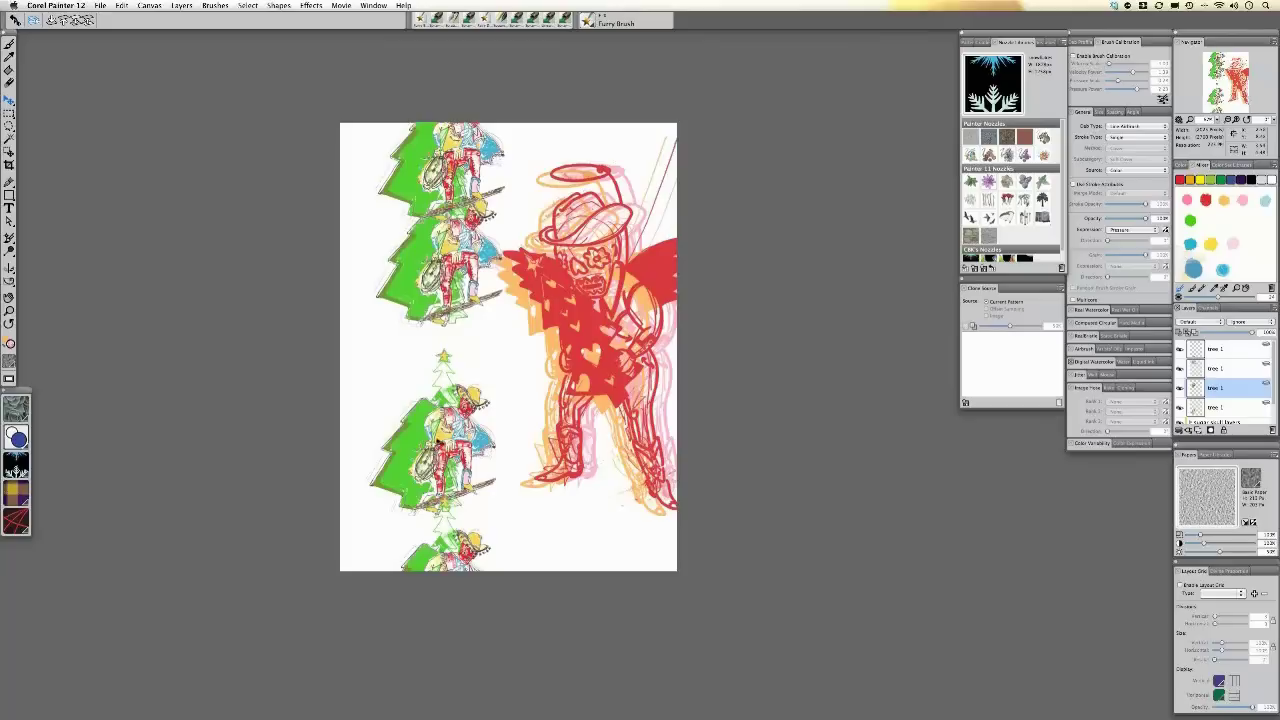
pyautogui.moveTo(420, 443); pyautogui.dragTo(419, 432)
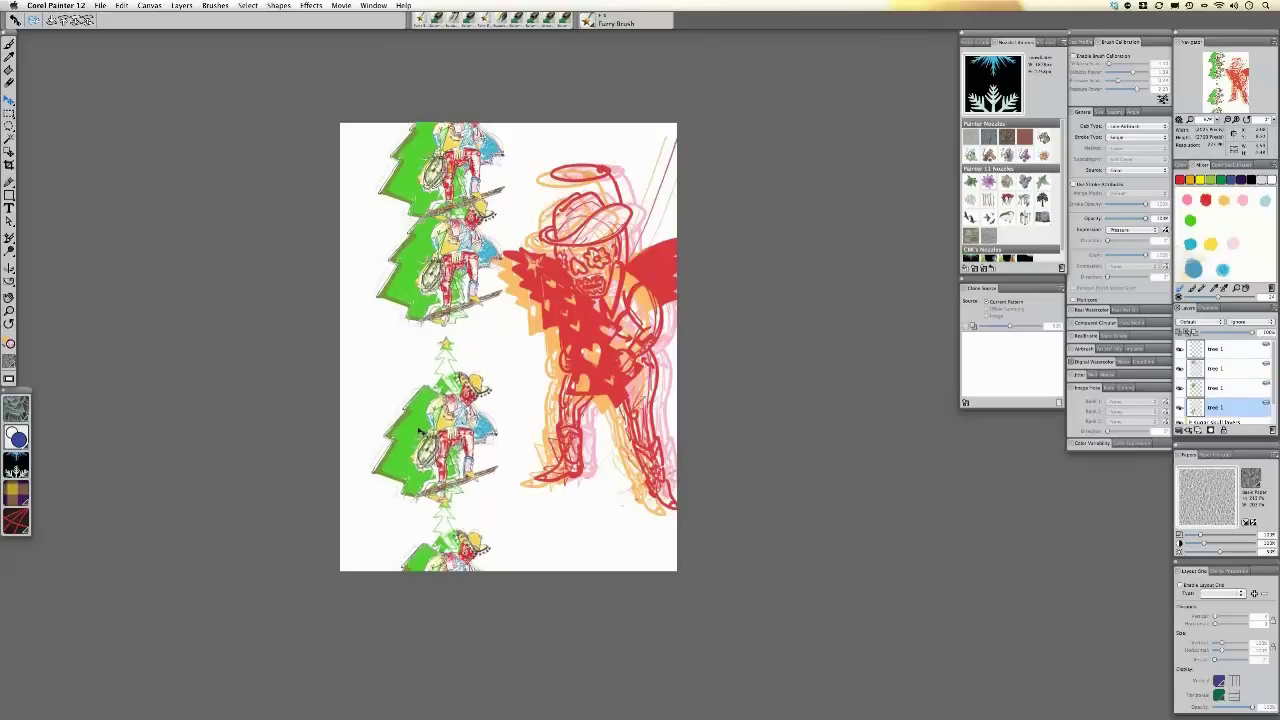
# - Start placing an external image and browse the iPhoto images in the Photos library for a file
pyautogui.click(102, 7)
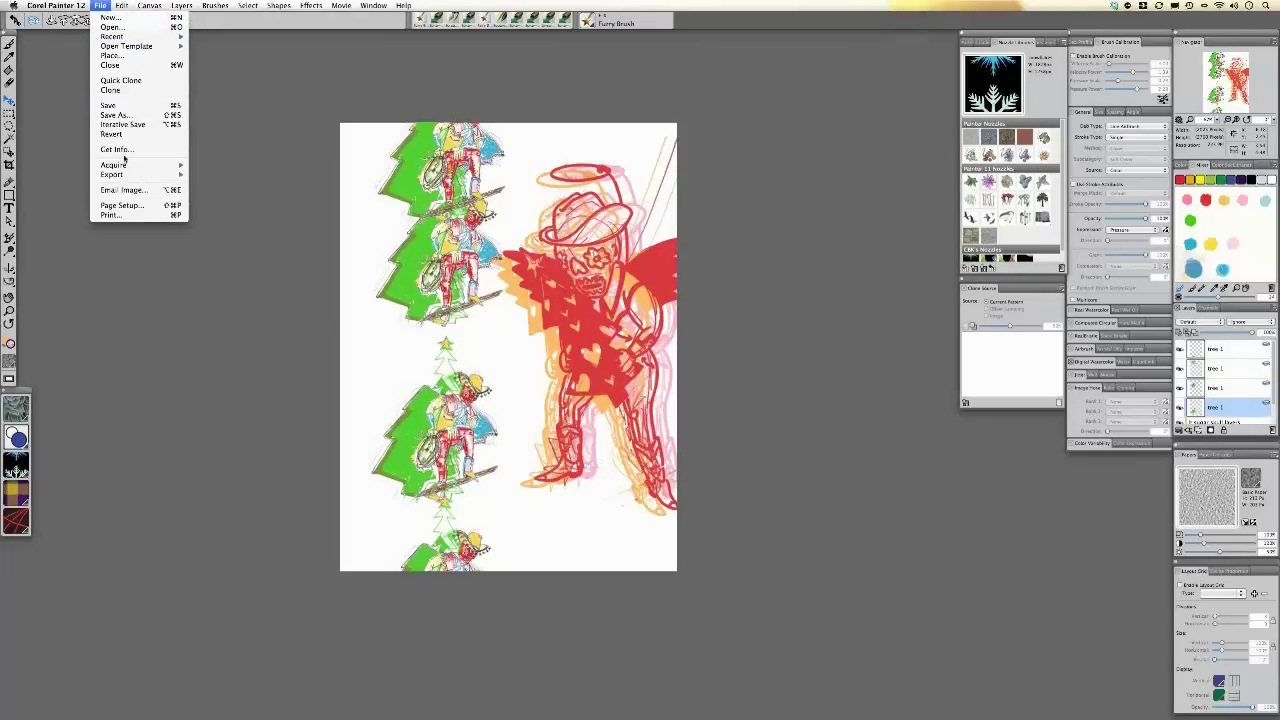
pyautogui.moveTo(125, 166)
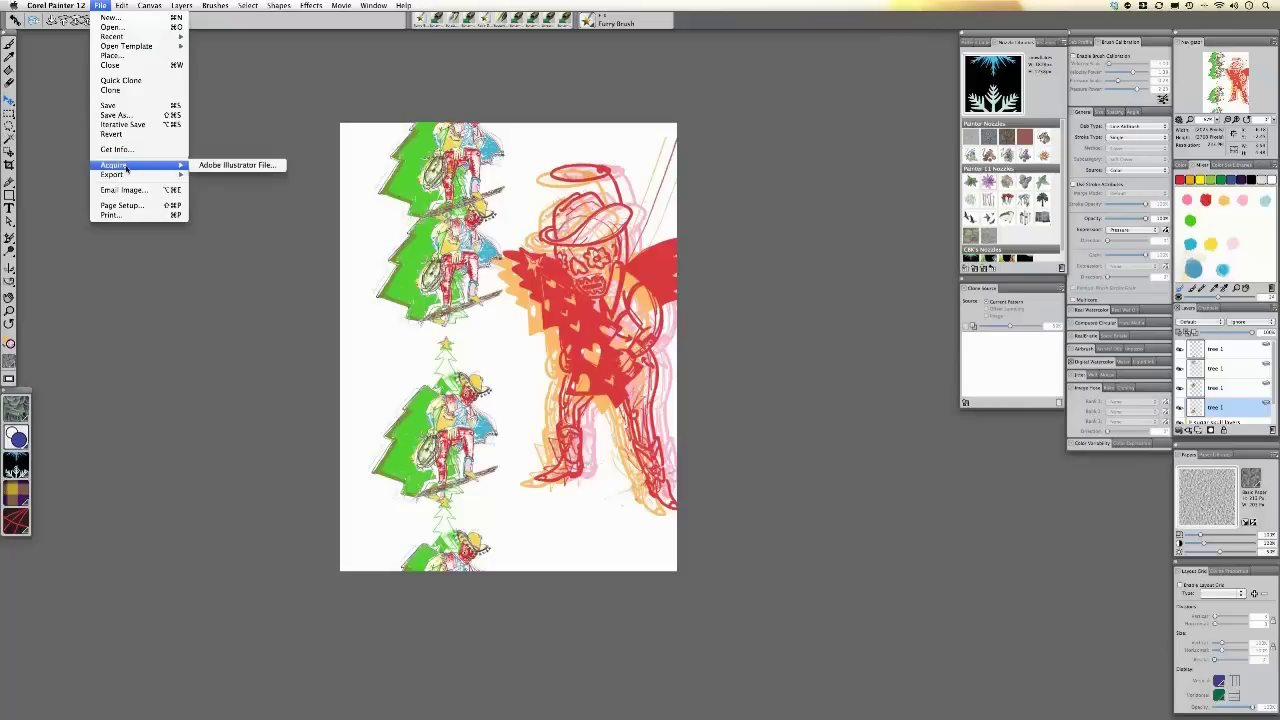
pyautogui.click(127, 60)
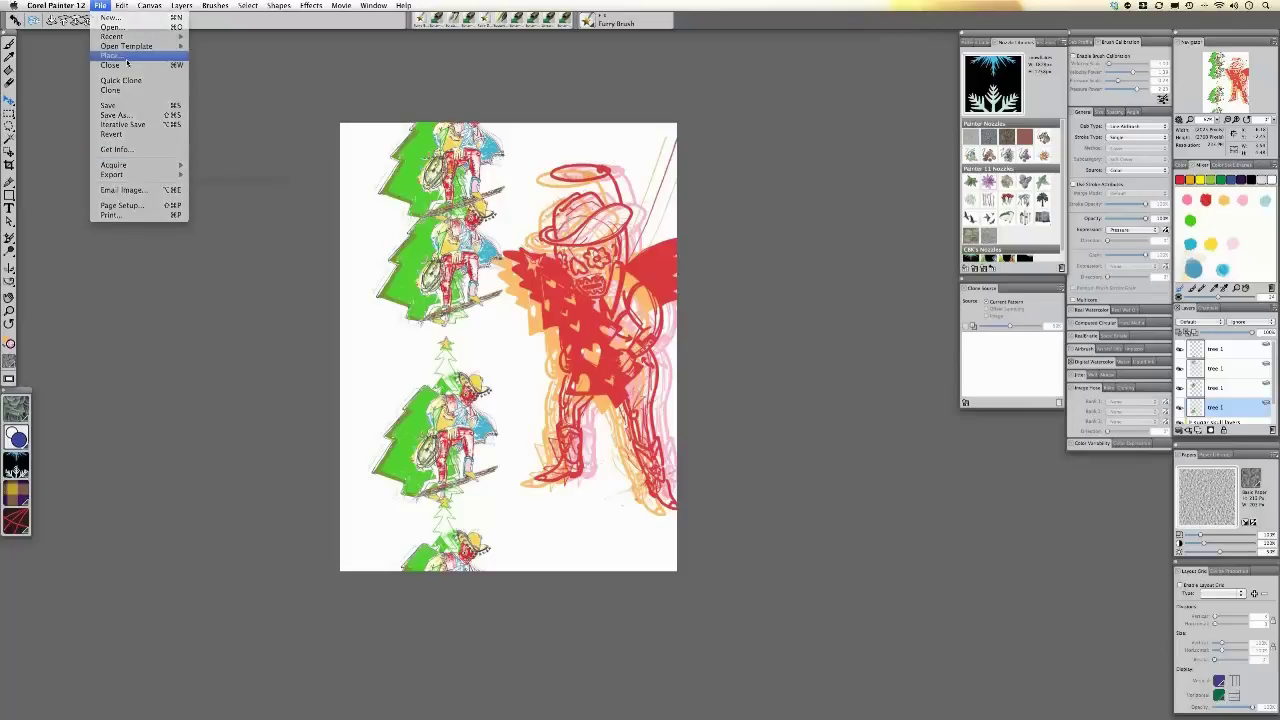
pyautogui.scroll(-5, 368, 290)
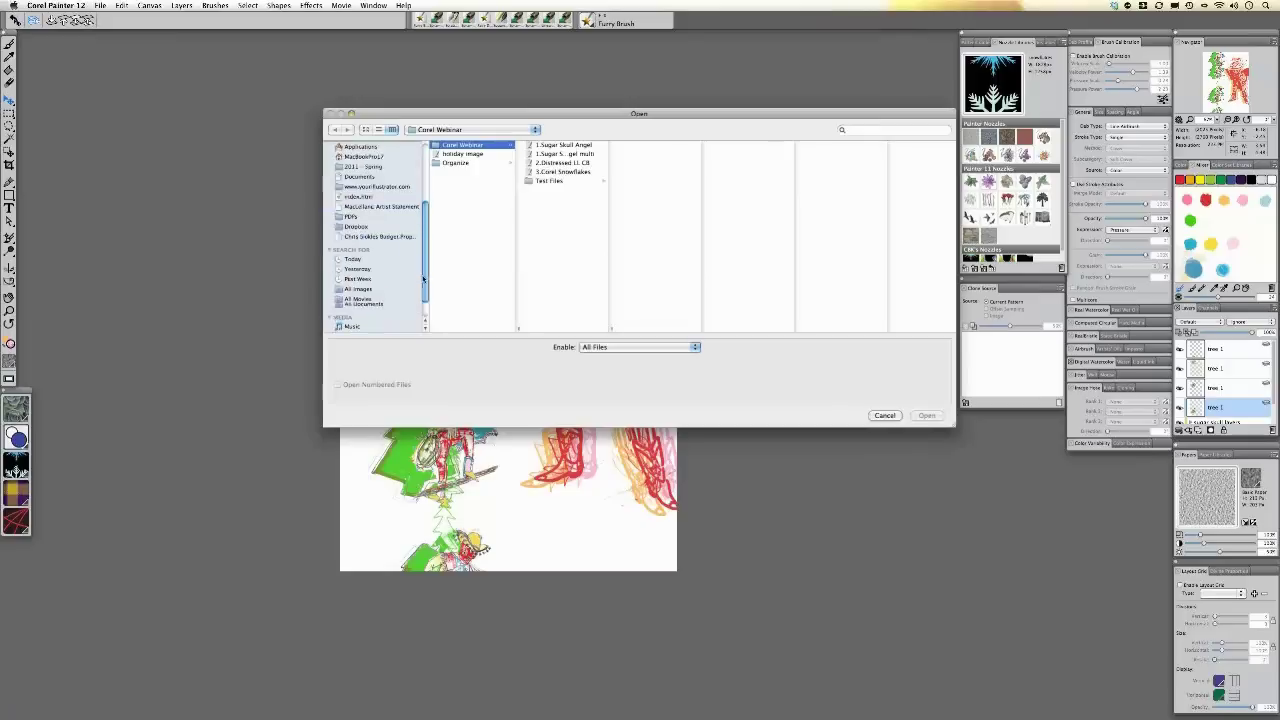
pyautogui.click(364, 317)
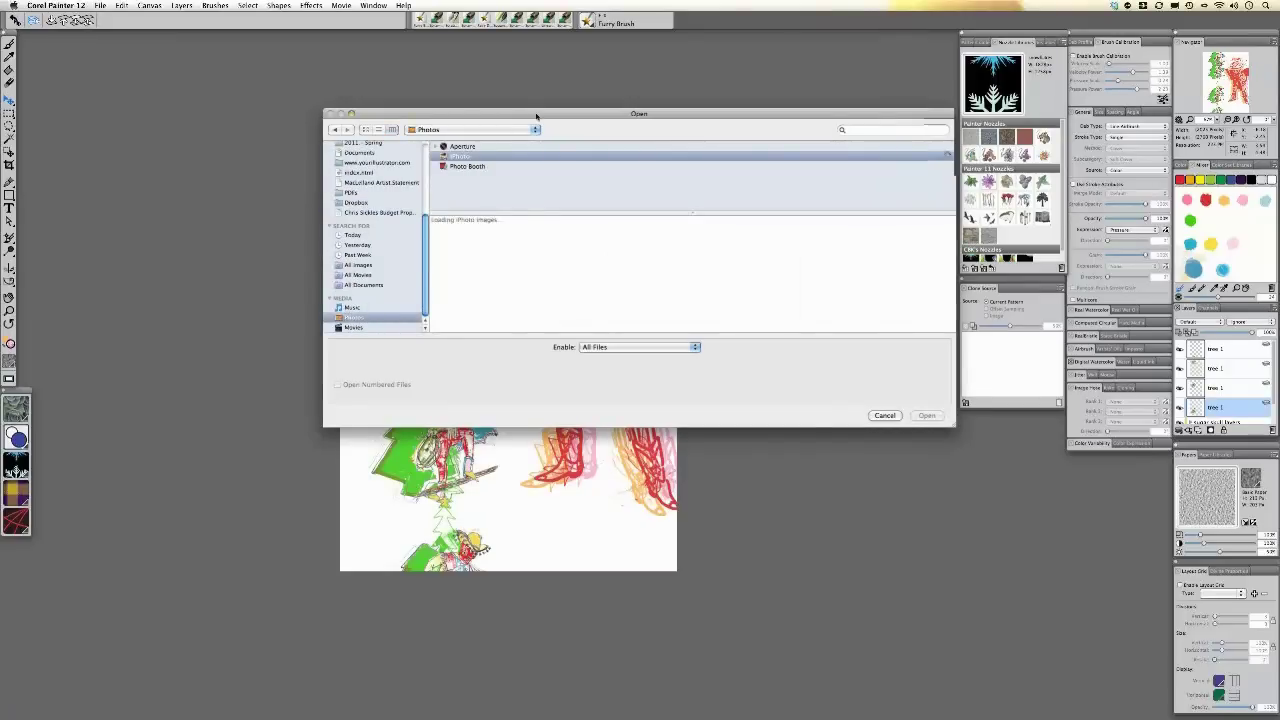
pyautogui.moveTo(532, 116); pyautogui.dragTo(386, 111)
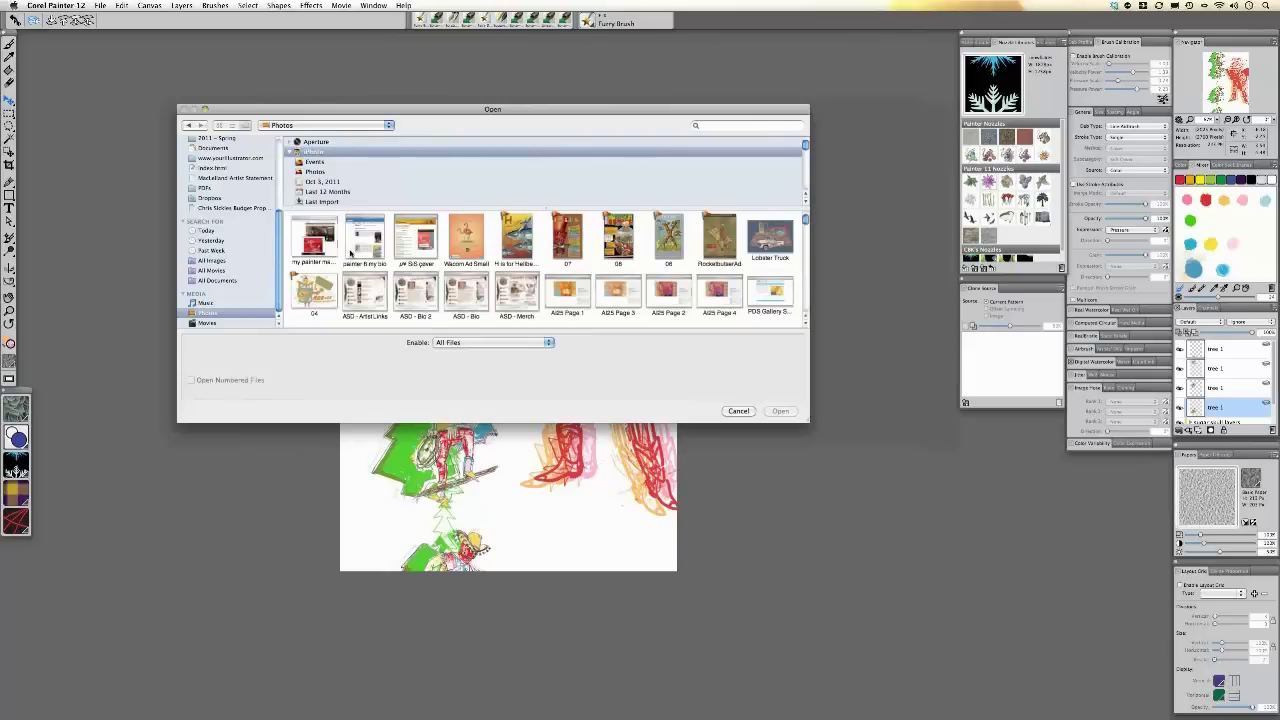
pyautogui.moveTo(805, 222)
pyautogui.mouseDown()
pyautogui.moveTo(805, 242)
pyautogui.moveTo(804, 230)
pyautogui.mouseUp()
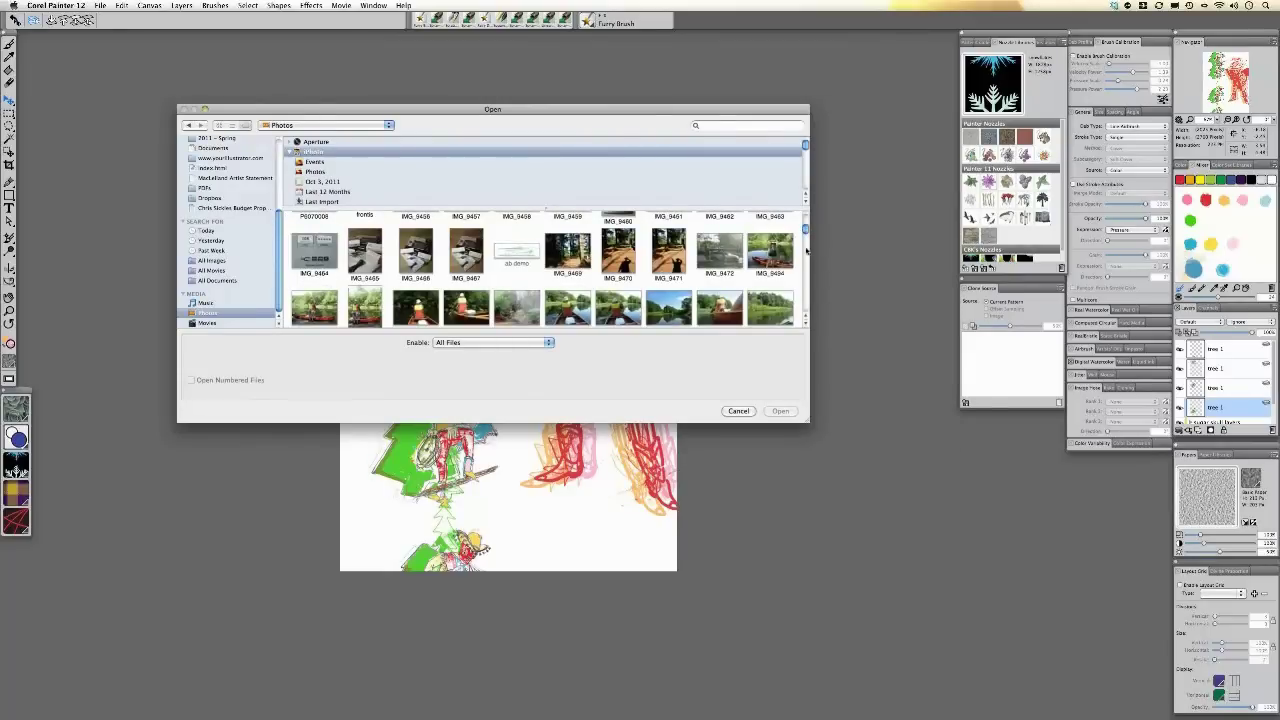
pyautogui.scroll(3, 804, 238)
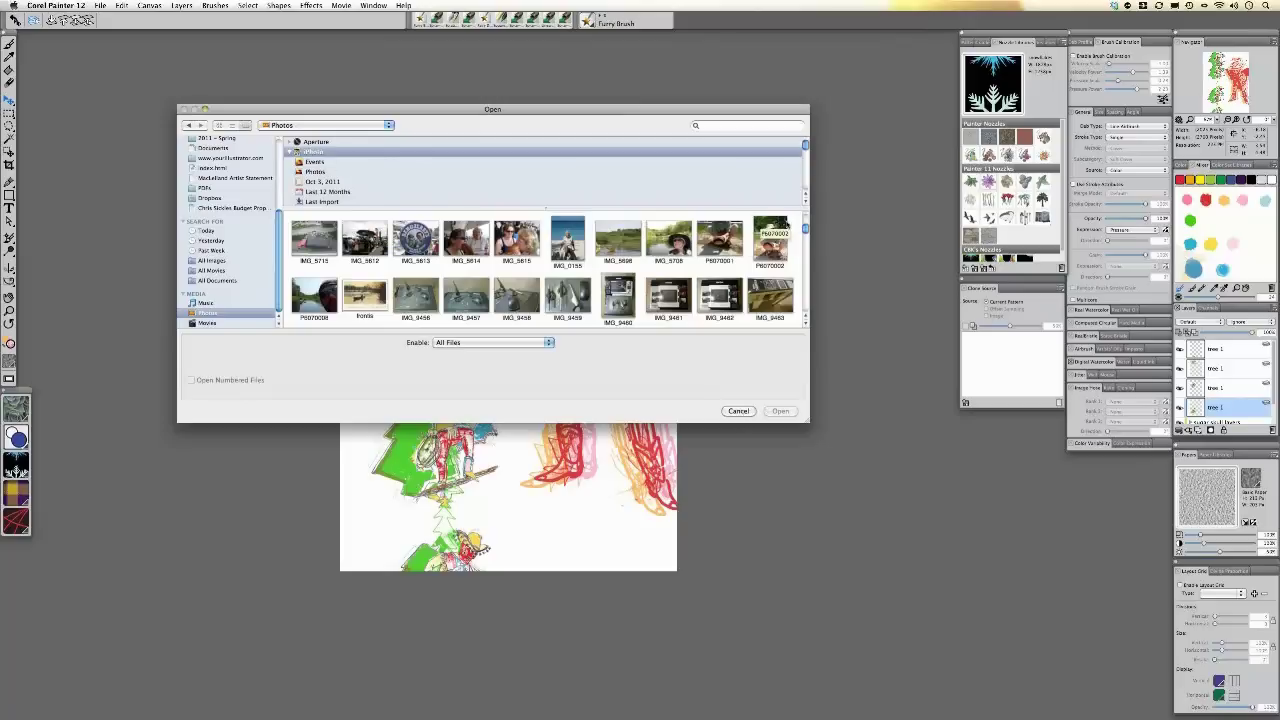
pyautogui.scroll(3, 805, 229)
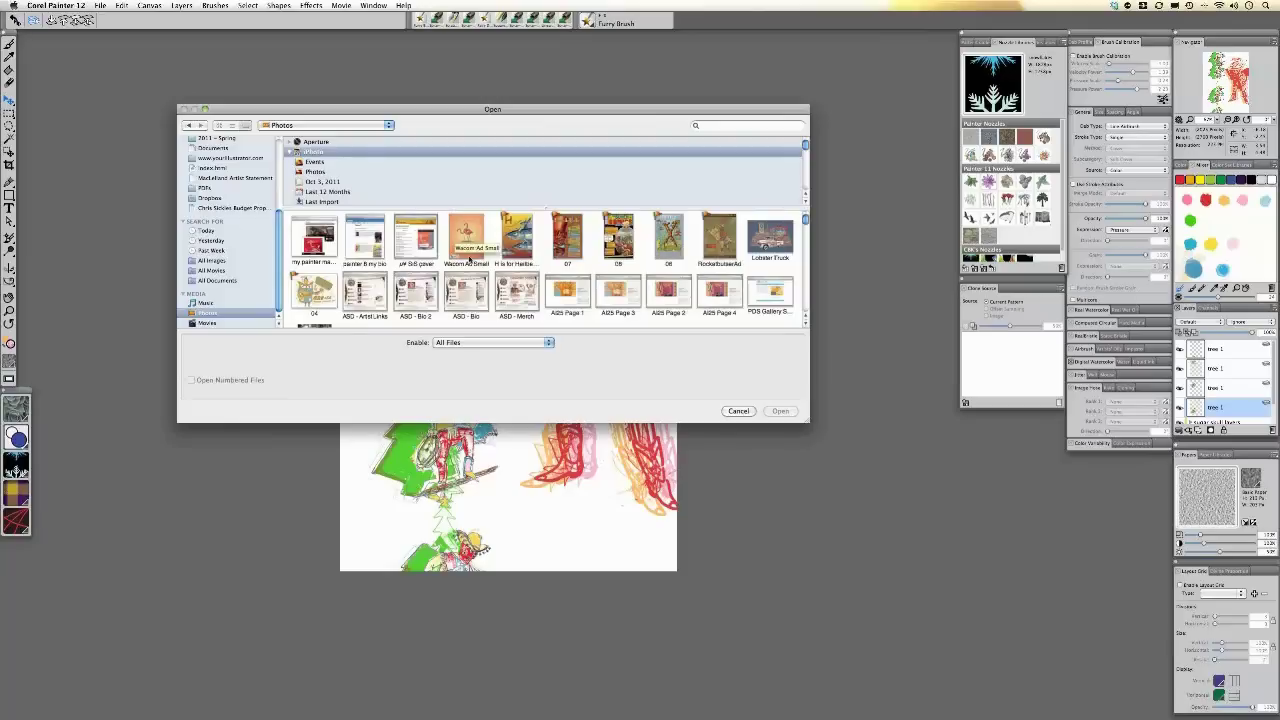
# - Place 04.jpg over the tree column, converting it to the document's color profile and keeping 100% scaling
pyautogui.click(313, 290)
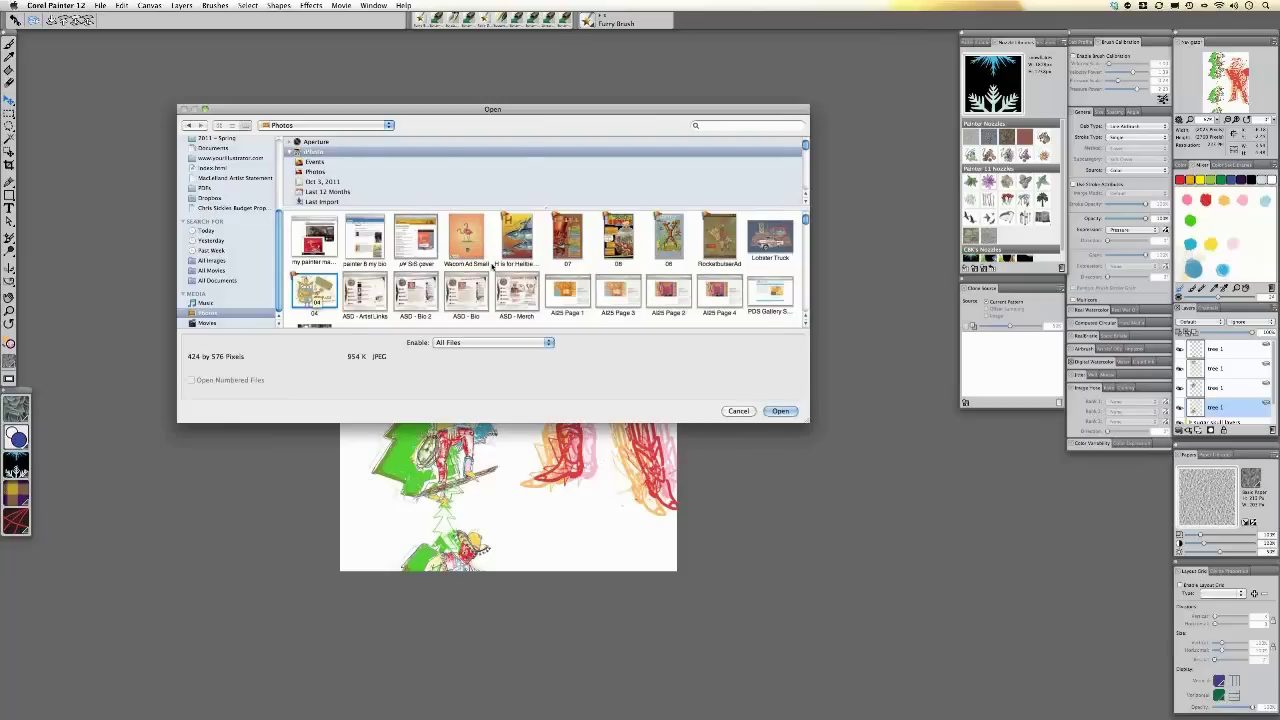
pyautogui.click(781, 411)
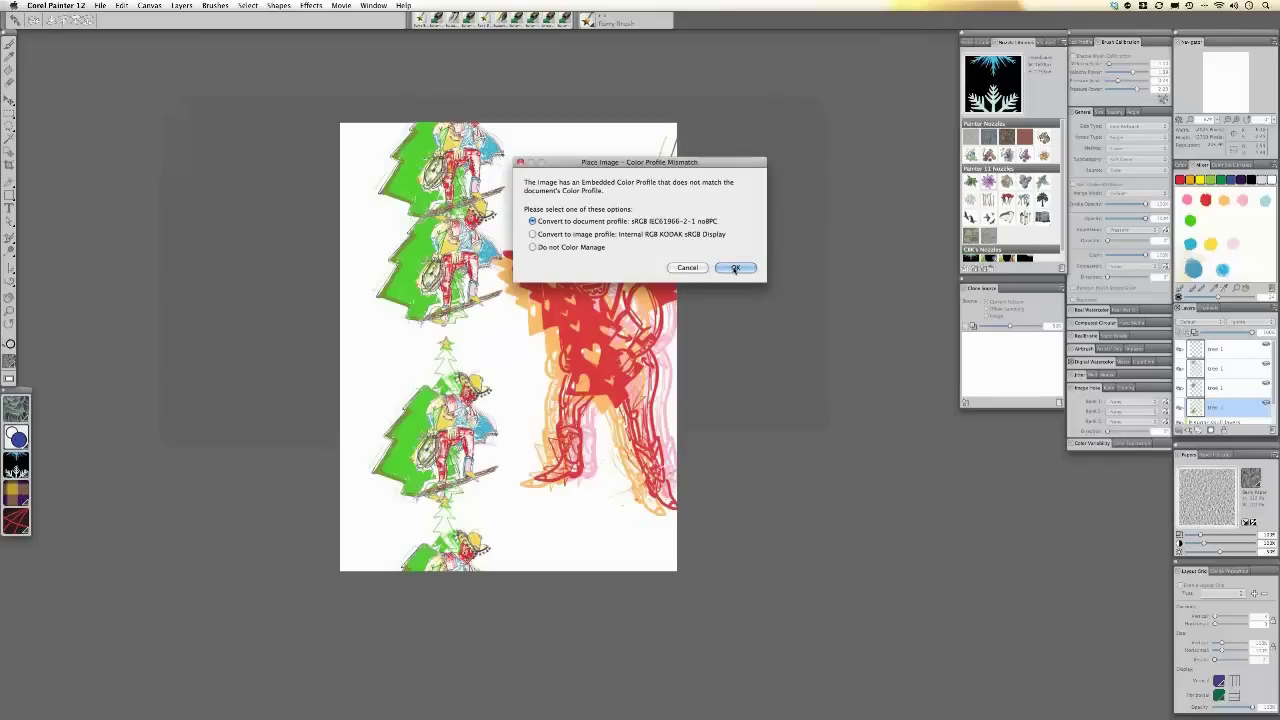
pyautogui.click(734, 267)
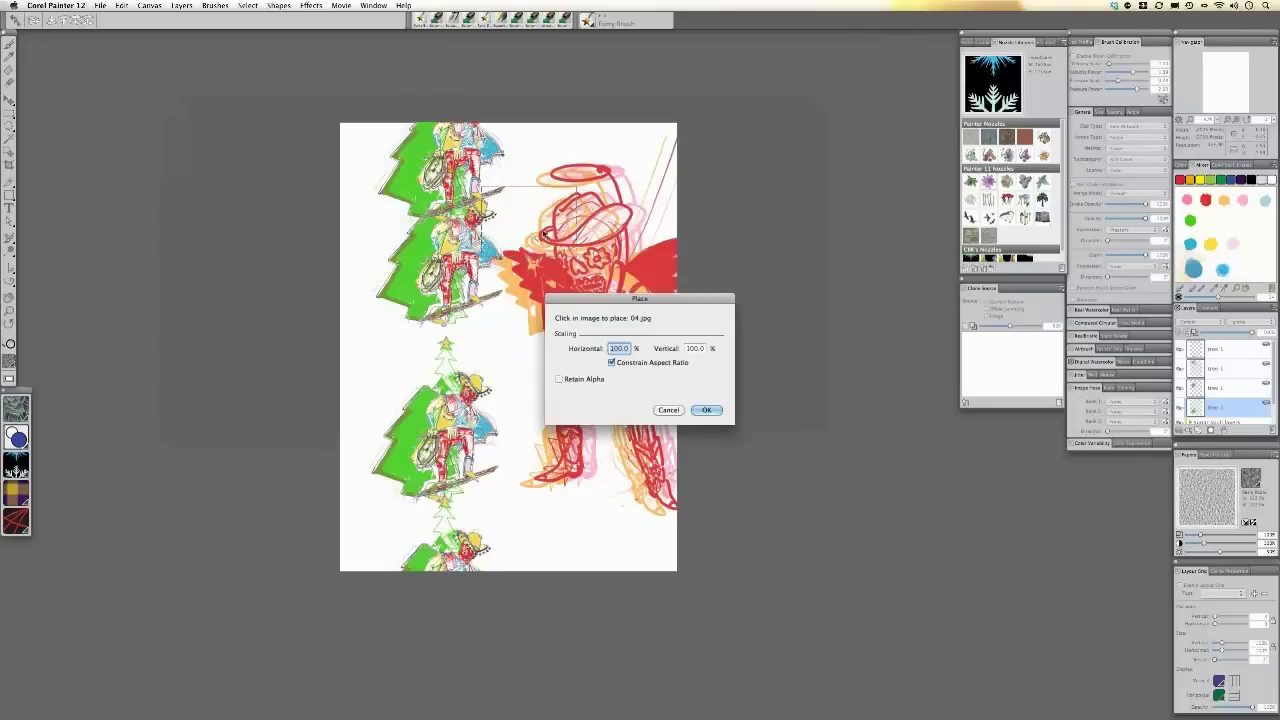
pyautogui.click(432, 321)
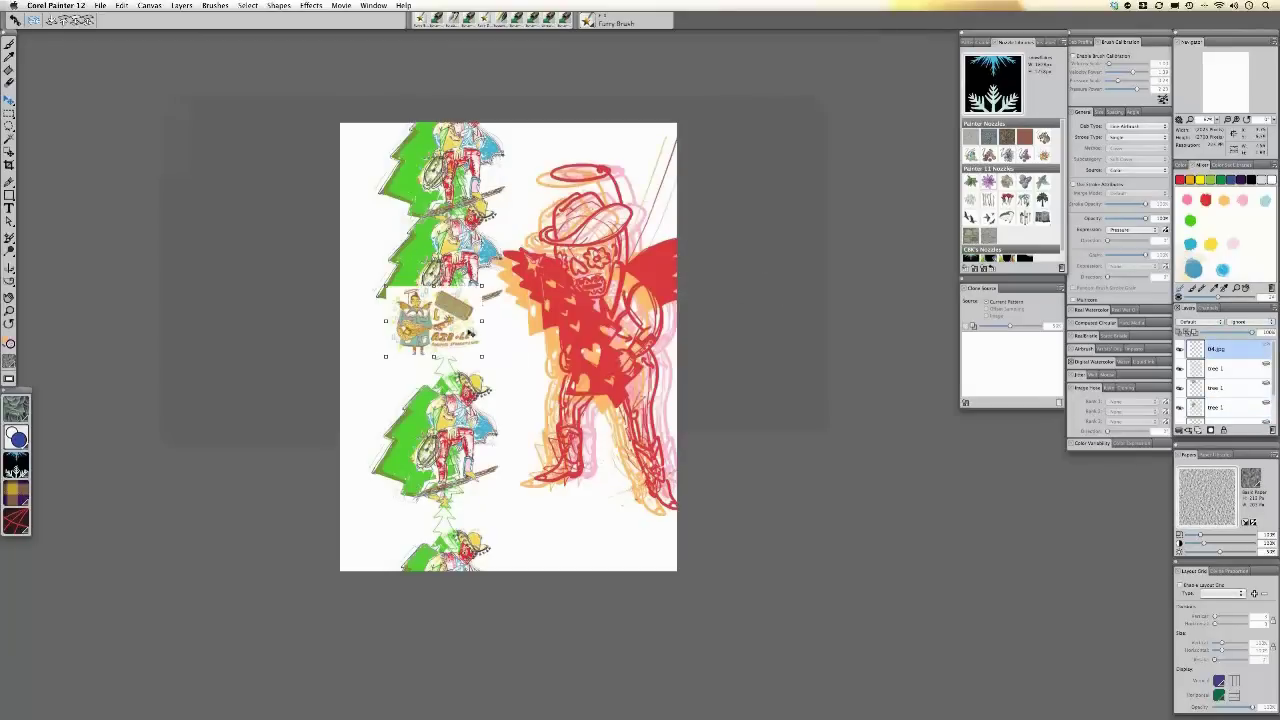
# - Move the placed 04.jpg image down over the third tree, and delete its layer
pyautogui.moveTo(474, 362); pyautogui.dragTo(502, 390)
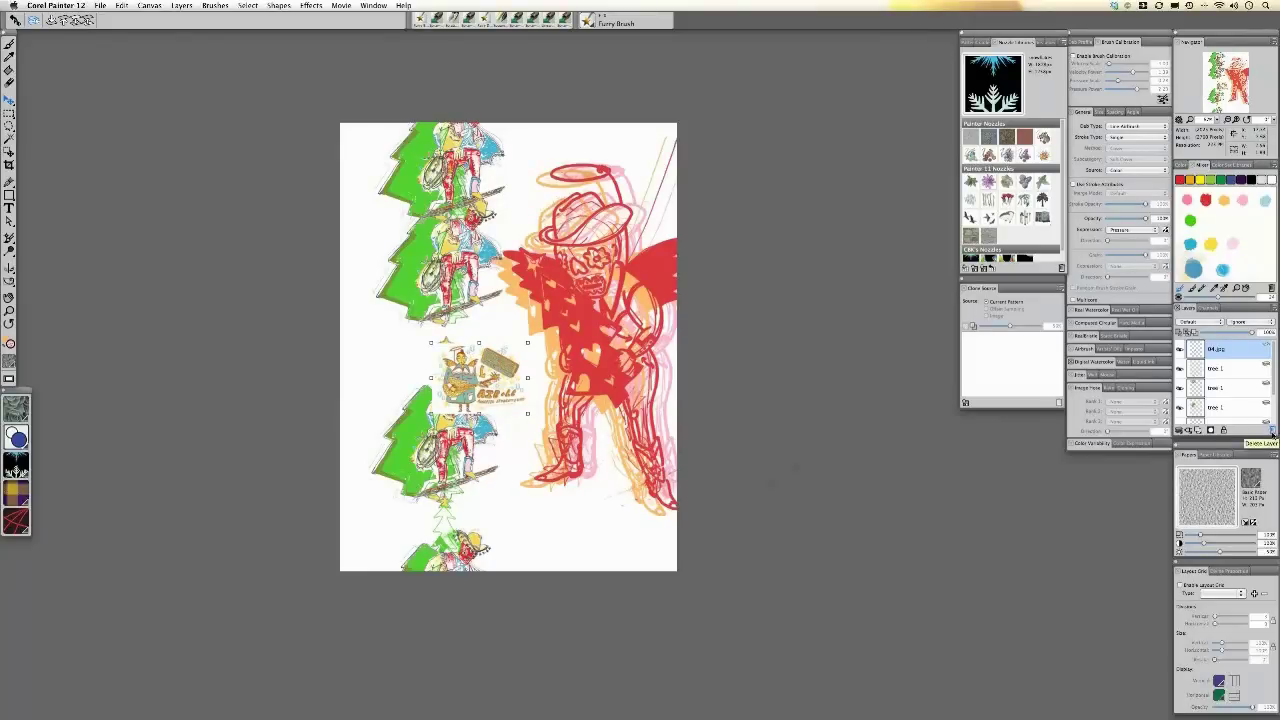
pyautogui.click(1271, 431)
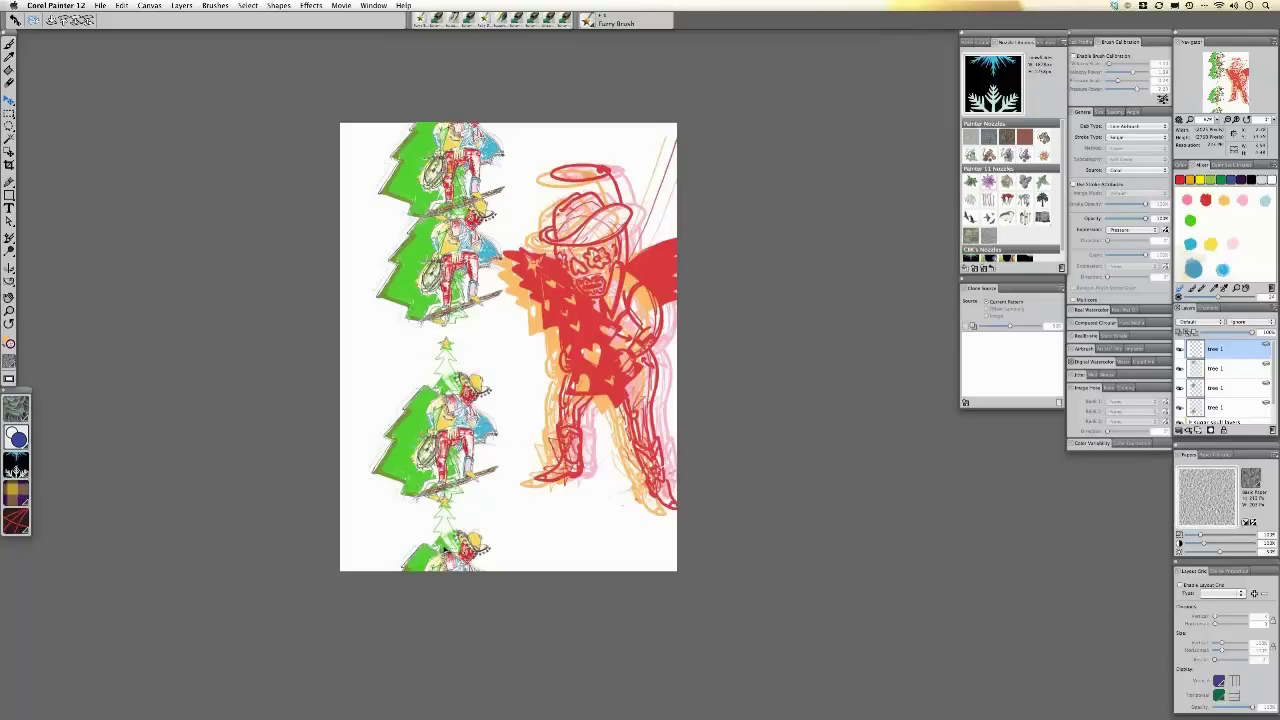
# - Lower the bottom tree further past the page edge and nudge the second tree slightly downward
pyautogui.click(427, 438)
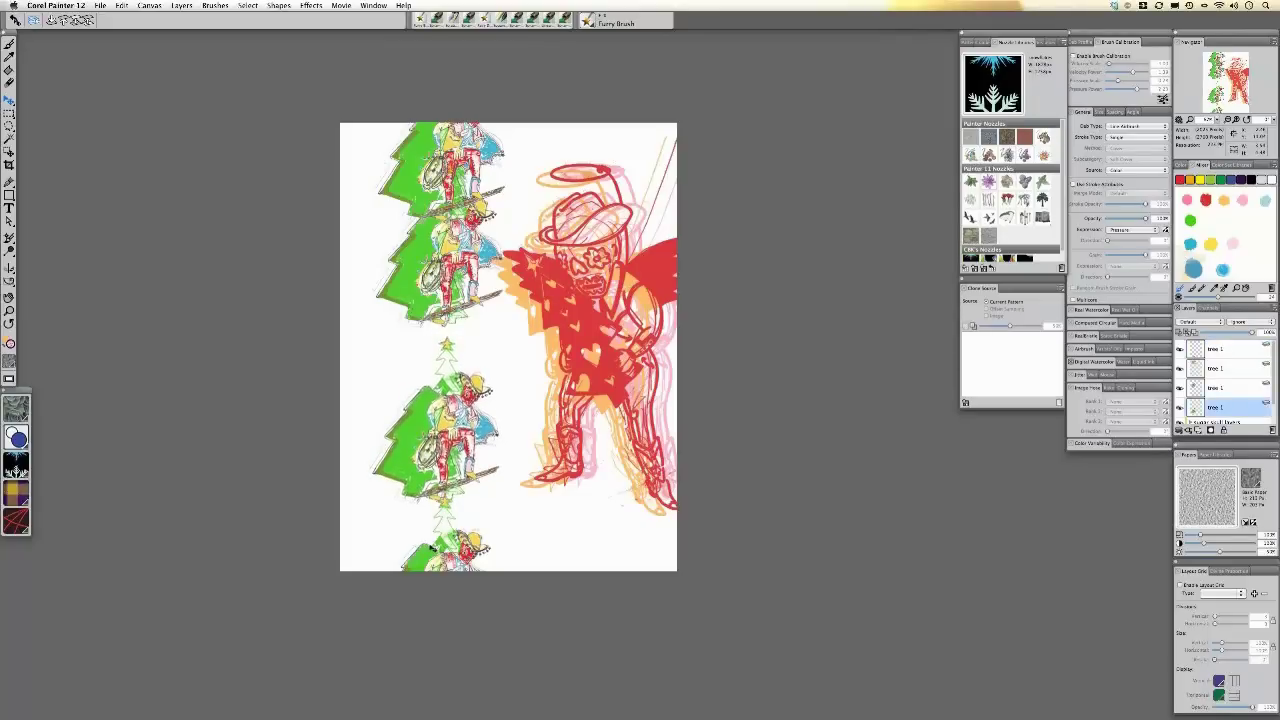
pyautogui.moveTo(430, 553); pyautogui.dragTo(425, 568)
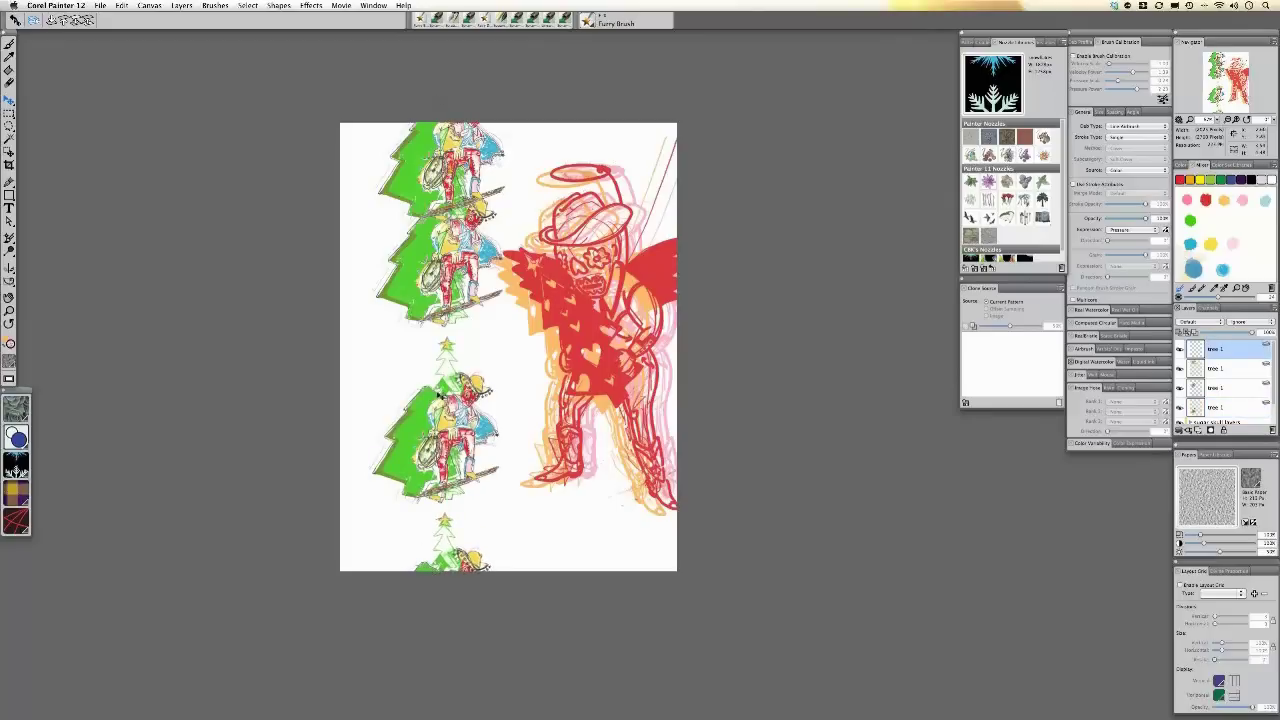
pyautogui.click(421, 263)
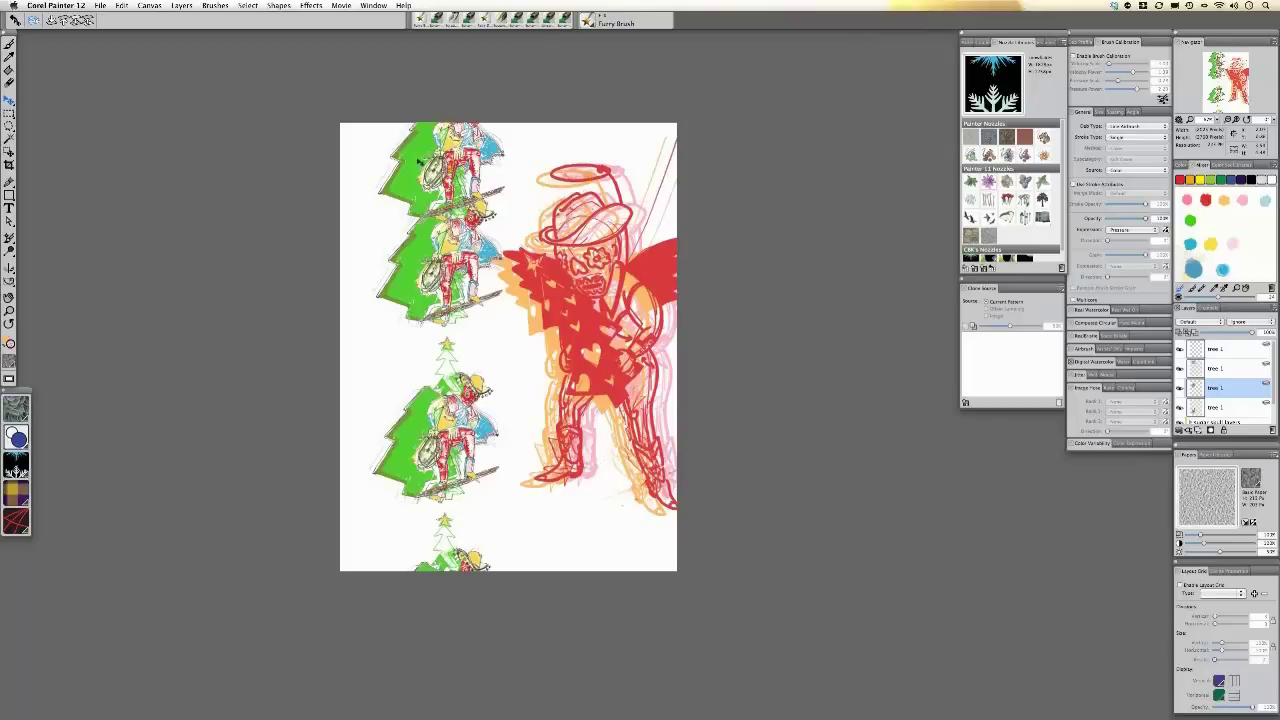
pyautogui.moveTo(424, 241); pyautogui.dragTo(425, 249)
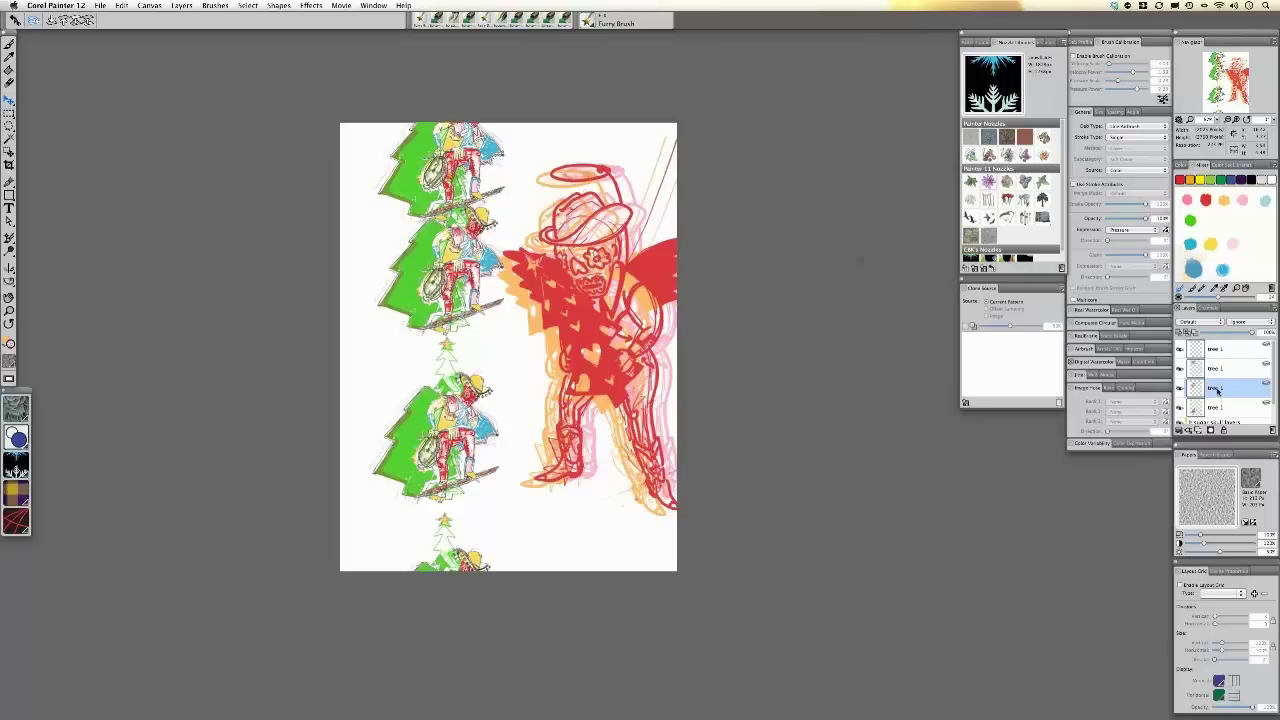
# - Move the second tree's layer above the top tree's layer, toggling its visibility to identify it
pyautogui.moveTo(1217, 391); pyautogui.dragTo(1210, 366)
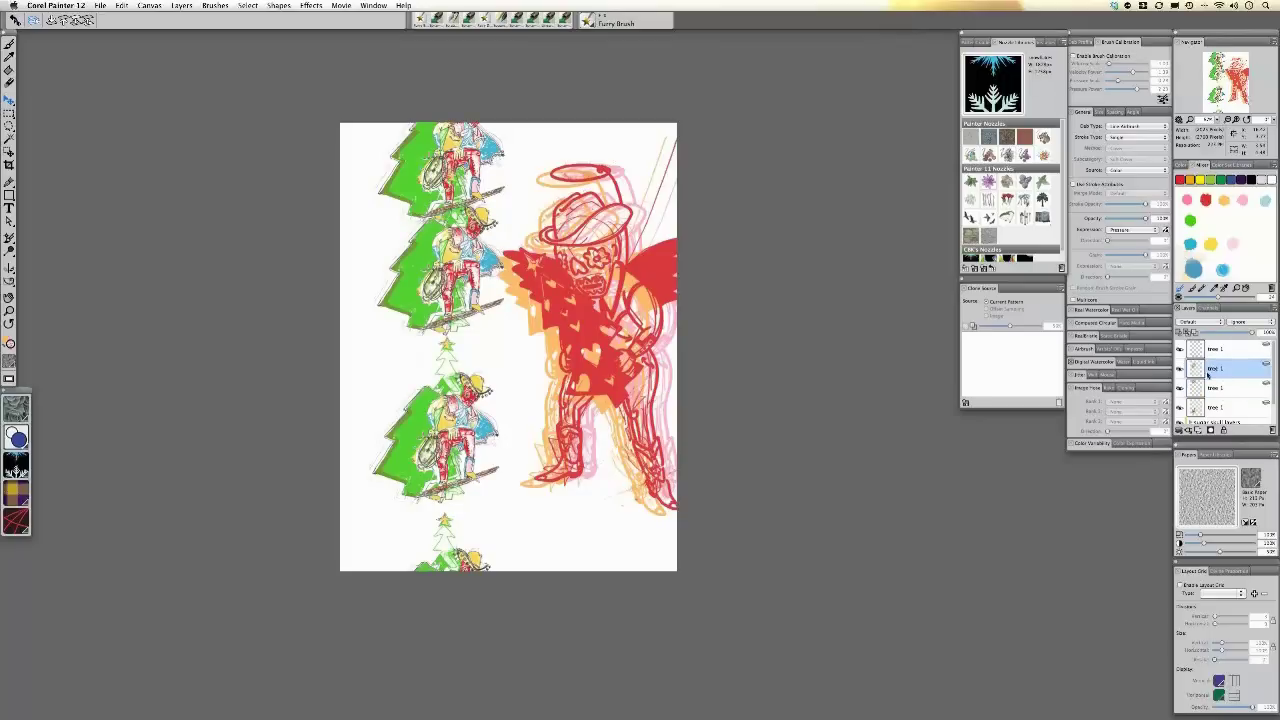
pyautogui.click(1180, 369)
pyautogui.click(1180, 370)
# - Identify the bottom tree's layer by toggling its visibility, and rename it "bottom tree"
pyautogui.click(1180, 349)
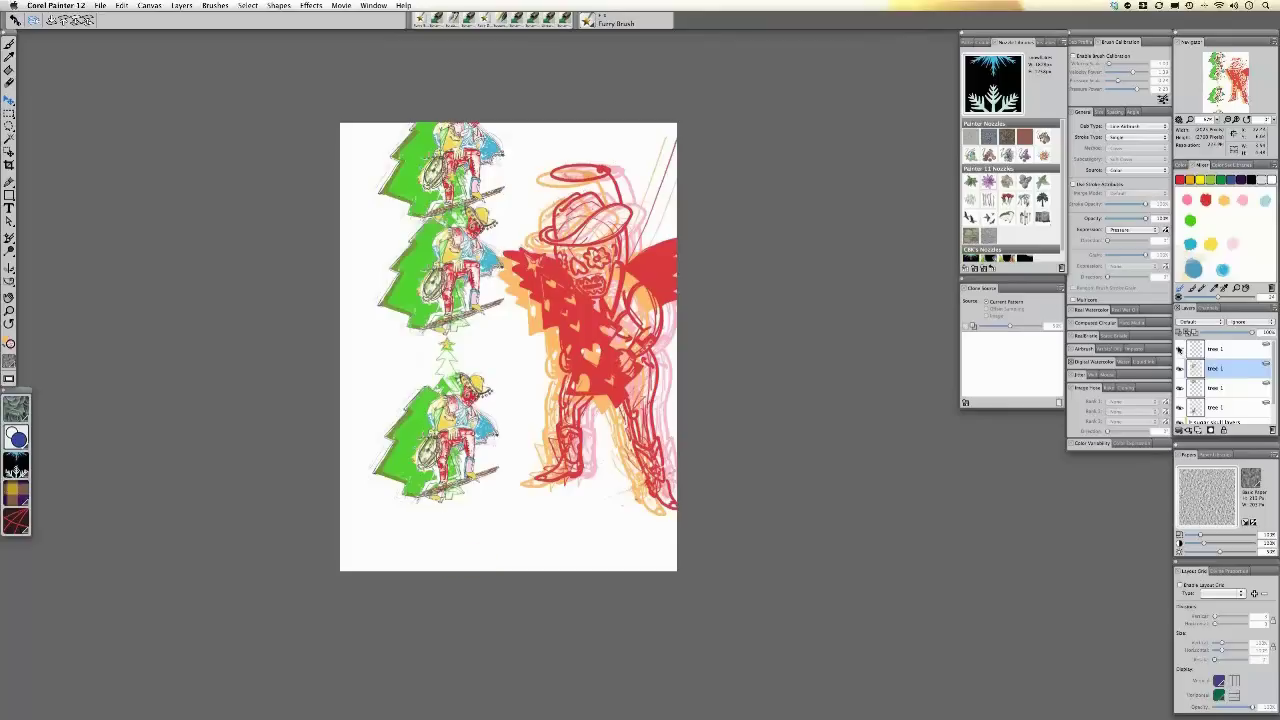
pyautogui.click(1180, 349)
pyautogui.click(1222, 350)
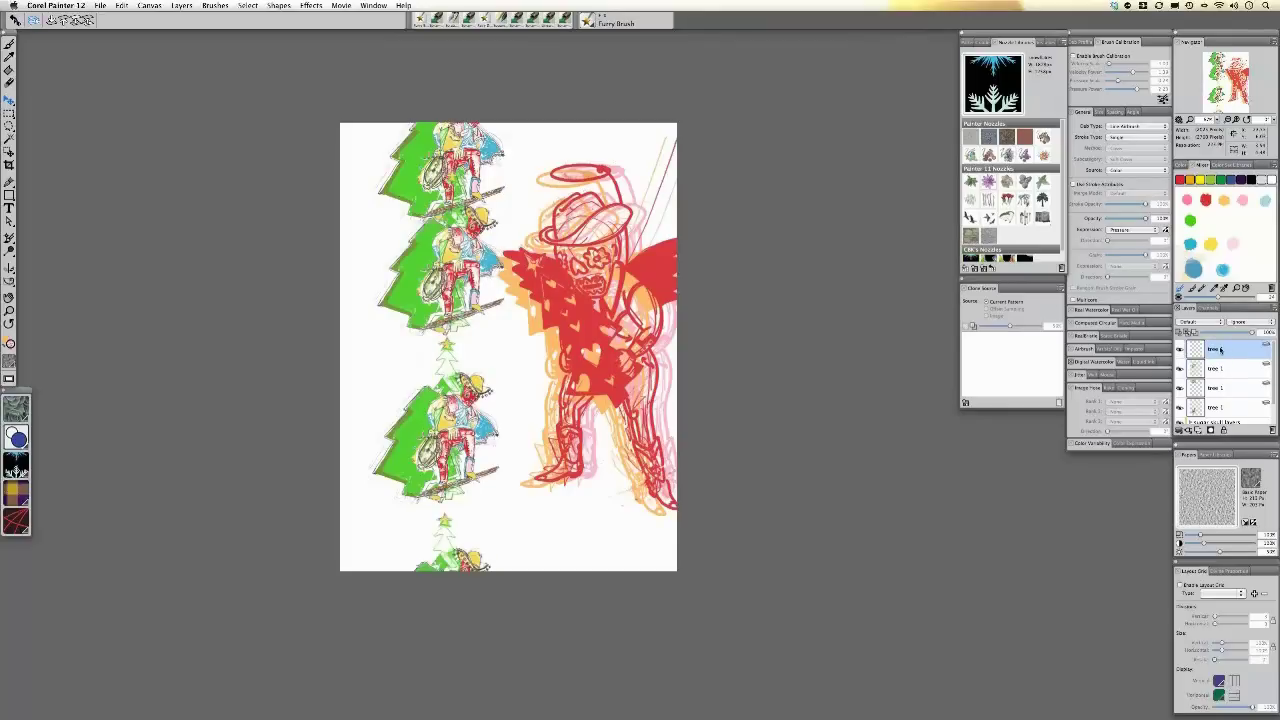
pyautogui.doubleClick(1218, 350)
pyautogui.write('b')
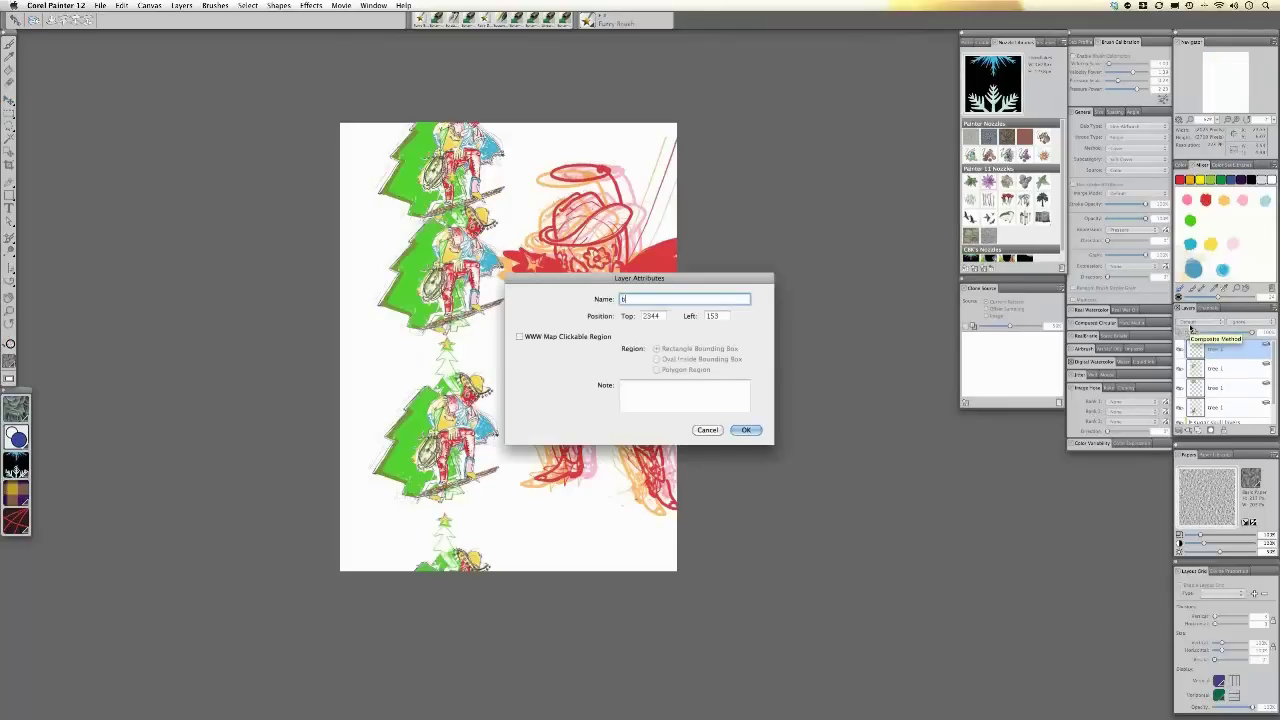
pyautogui.write('ottom tree')
pyautogui.press('Return')
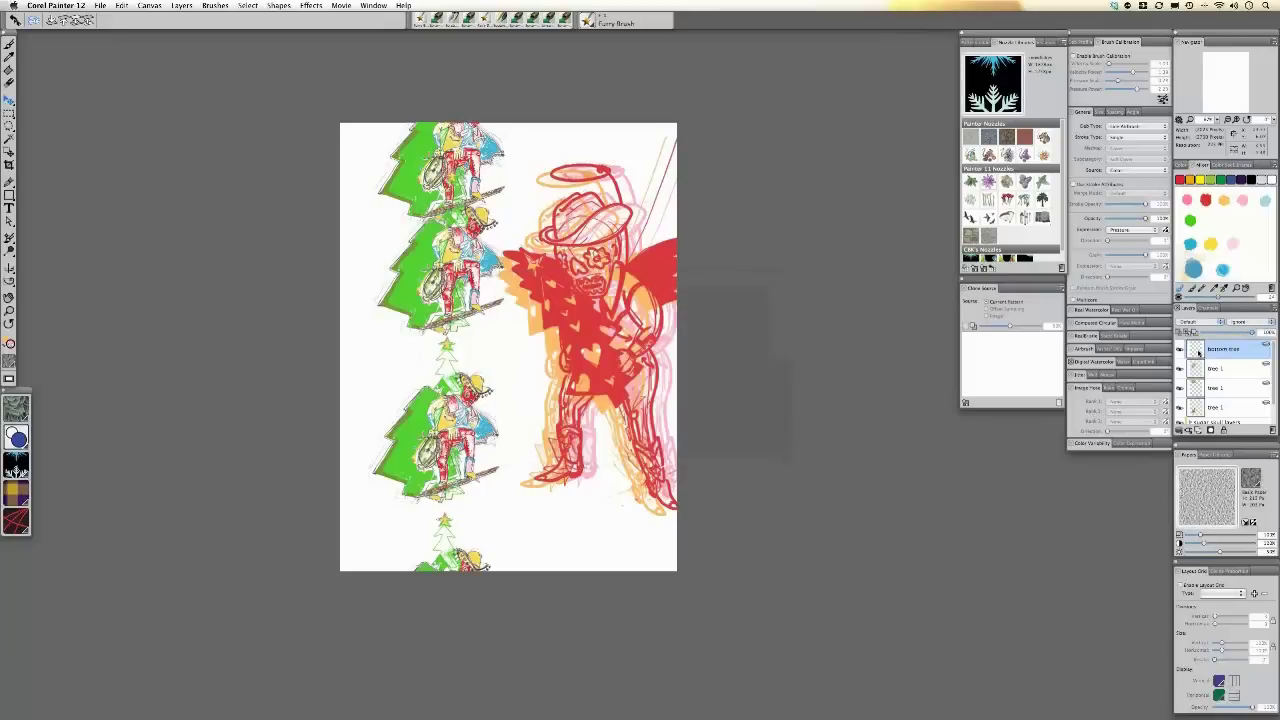
pyautogui.click(419, 518)
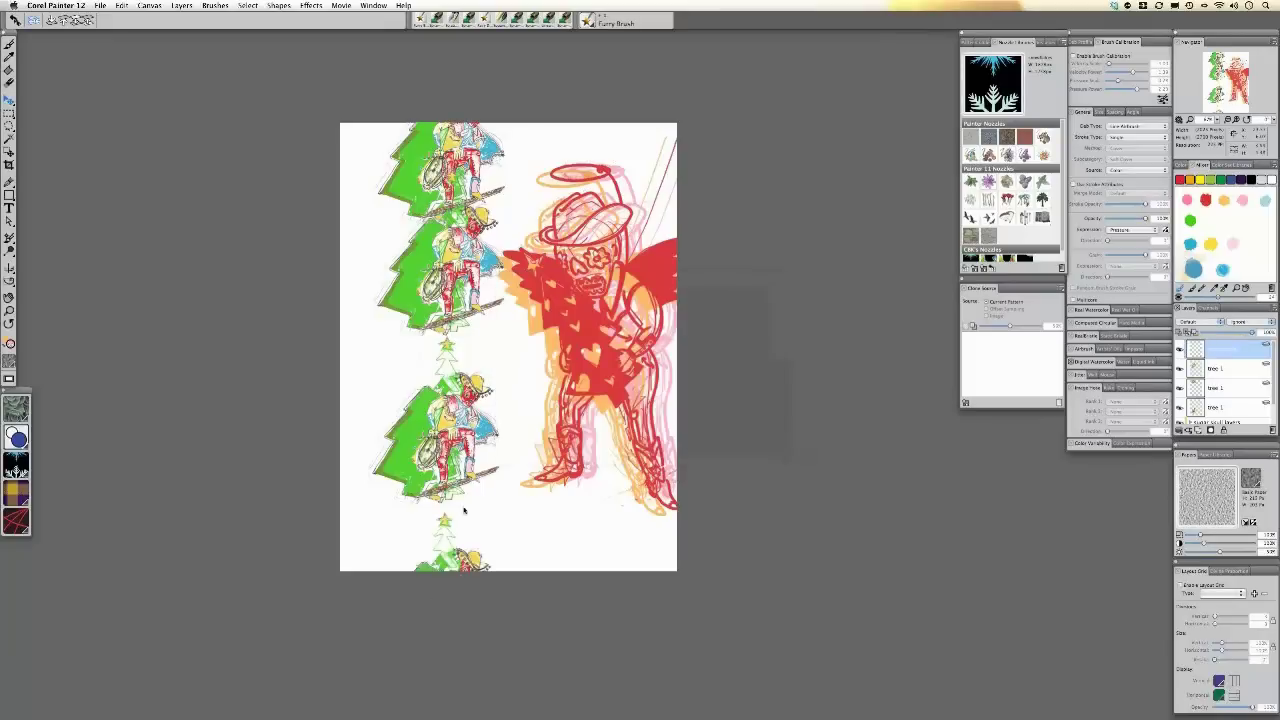
# - Toggle the second tree's layer visibility to identify it, and rename the layer "overlap bottom"
pyautogui.click(1180, 370)
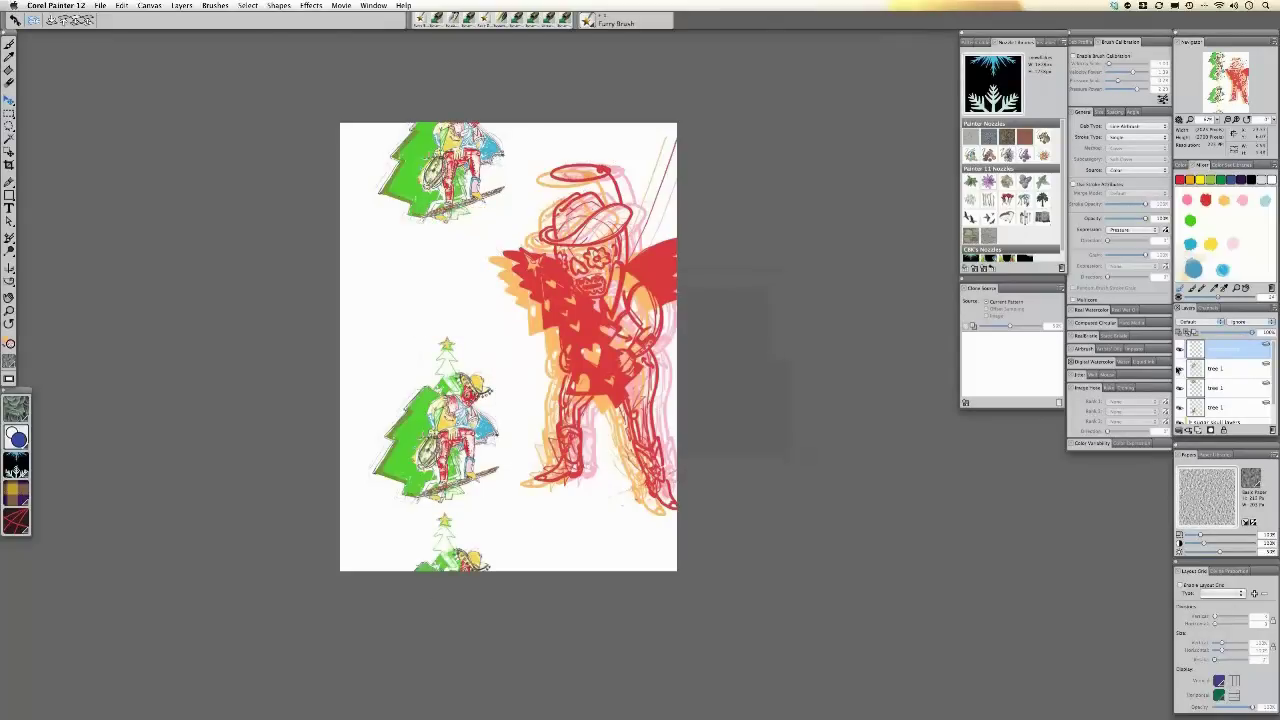
pyautogui.click(1180, 370)
pyautogui.doubleClick(1218, 370)
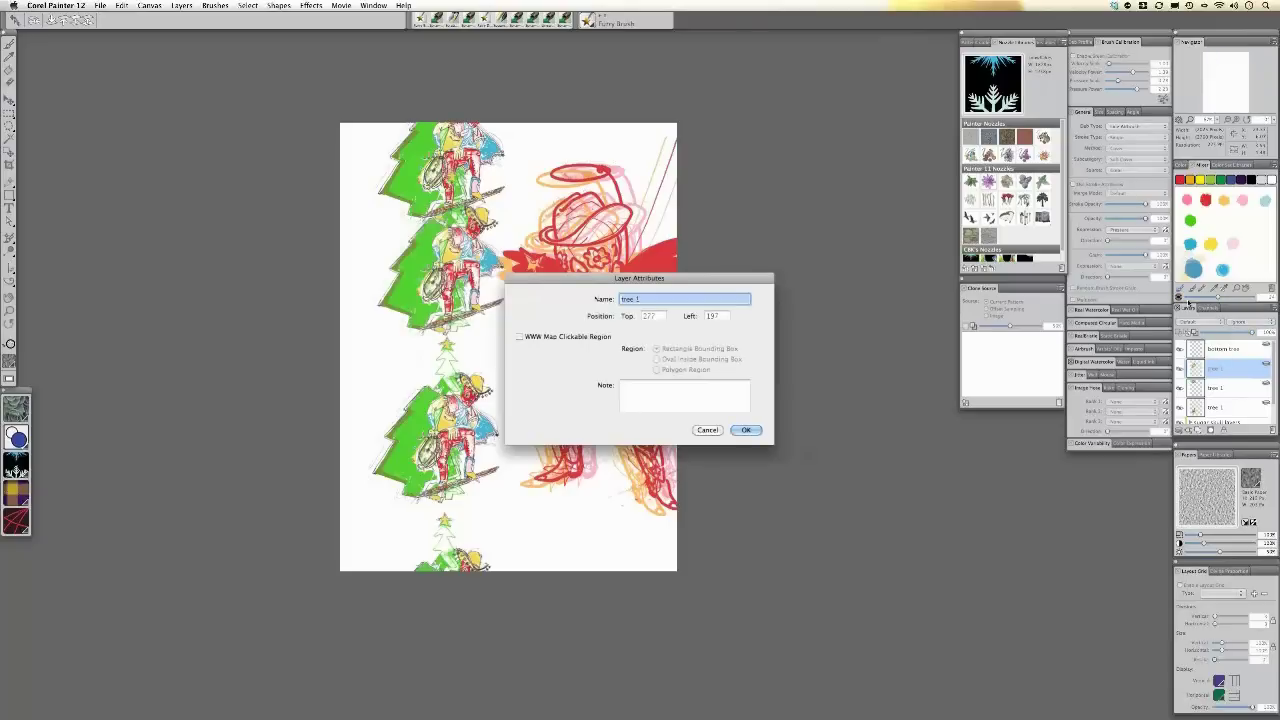
pyautogui.write('ove')
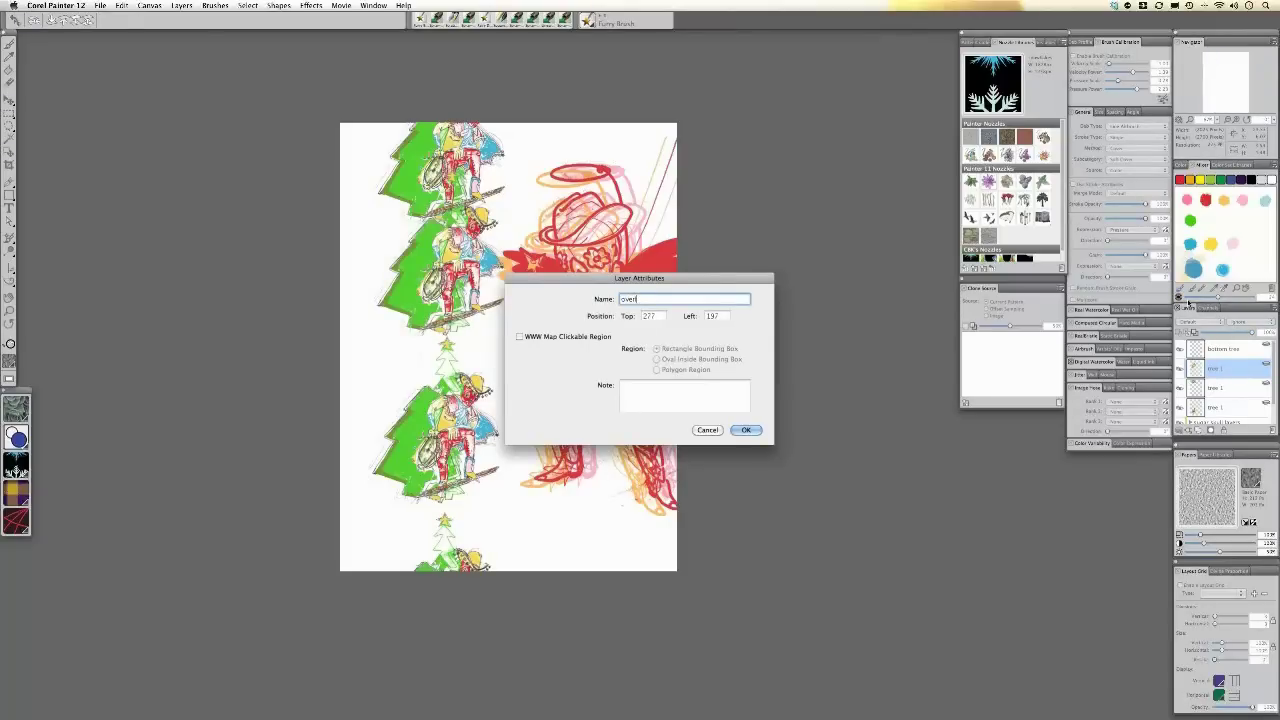
pyautogui.write('rlap bottom')
pyautogui.press('Return')
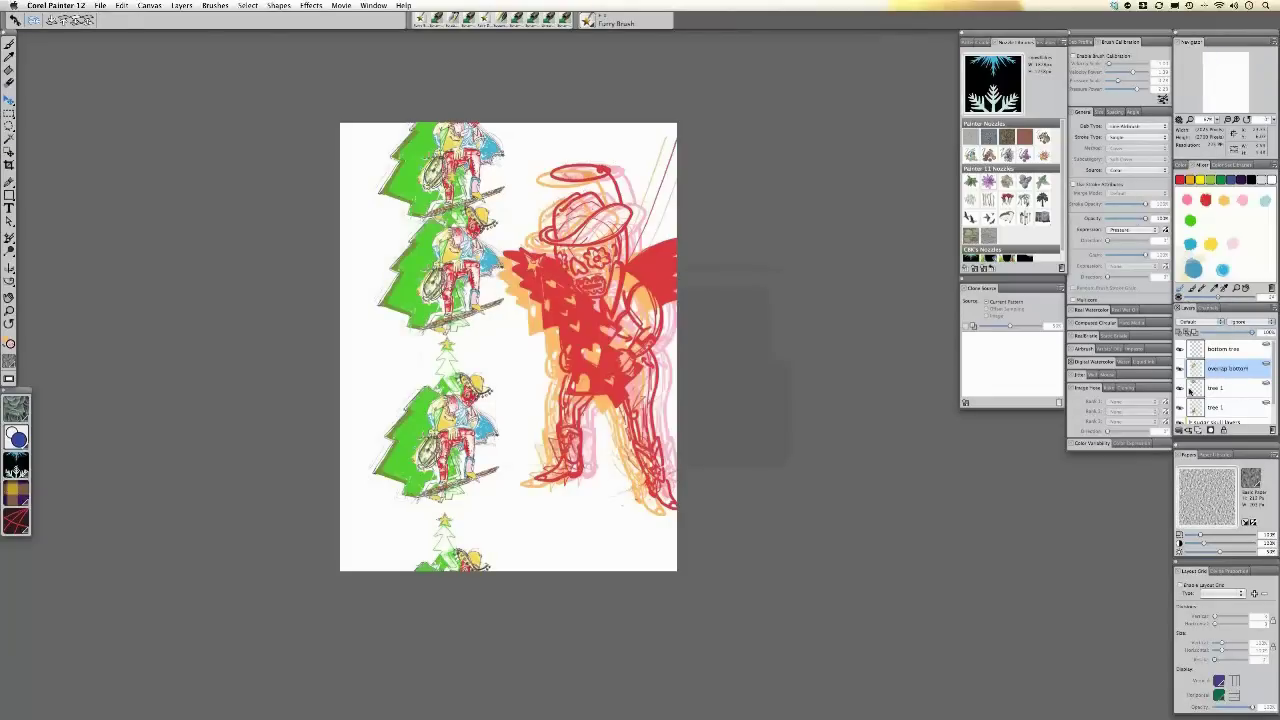
# - Check the top tree's layer by toggling its visibility, and rename it "top tree"
pyautogui.click(1183, 392)
pyautogui.click(1183, 392)
pyautogui.click(1220, 390)
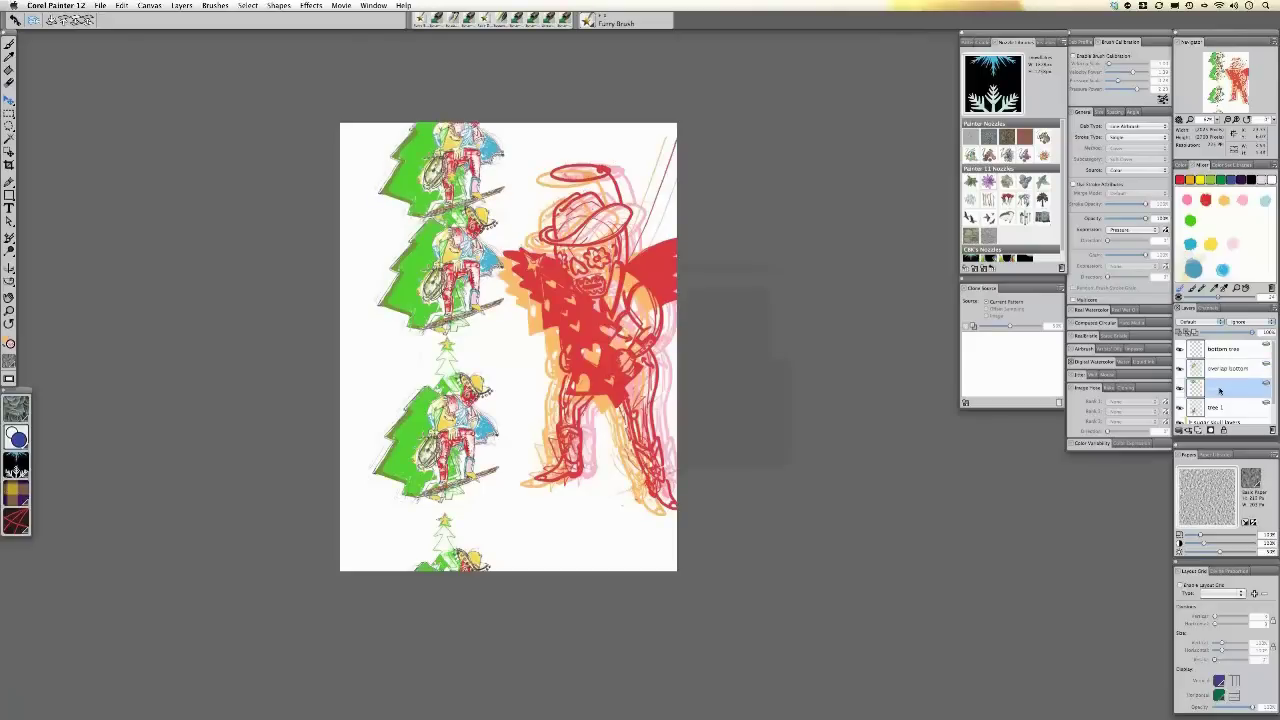
pyautogui.doubleClick(1220, 390)
pyautogui.write('to')
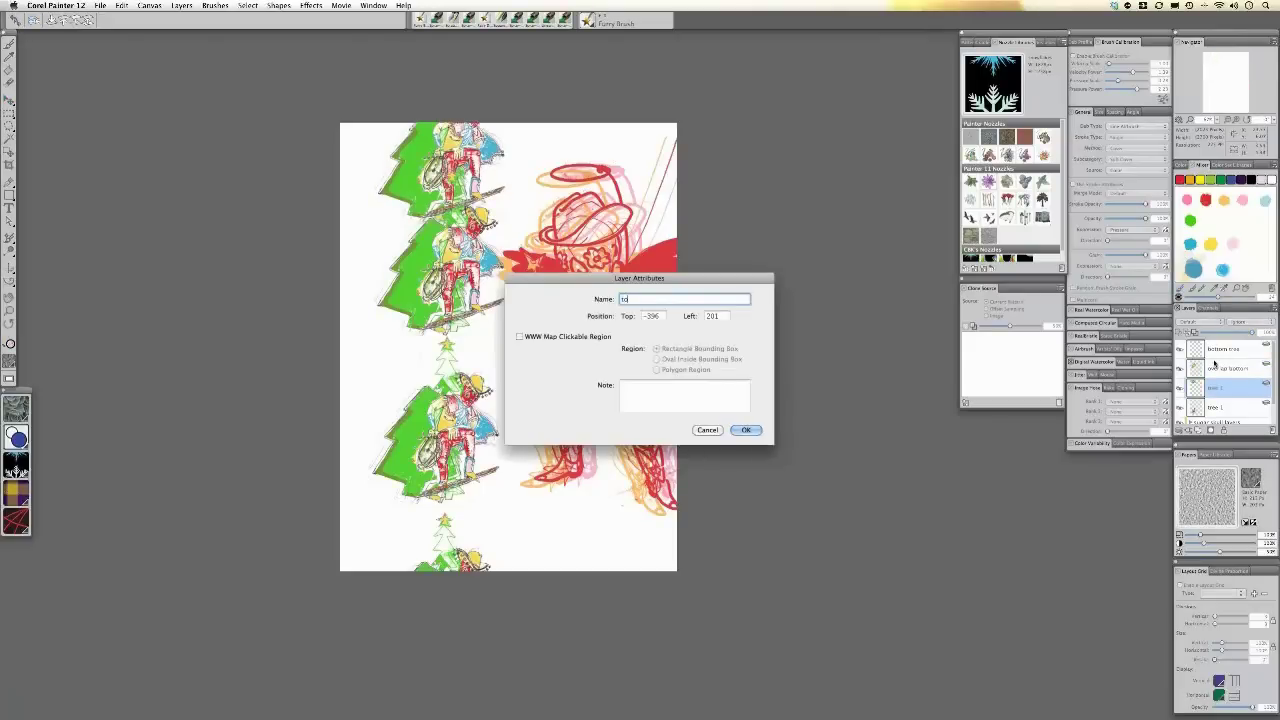
pyautogui.write('p tree')
pyautogui.press('Return')
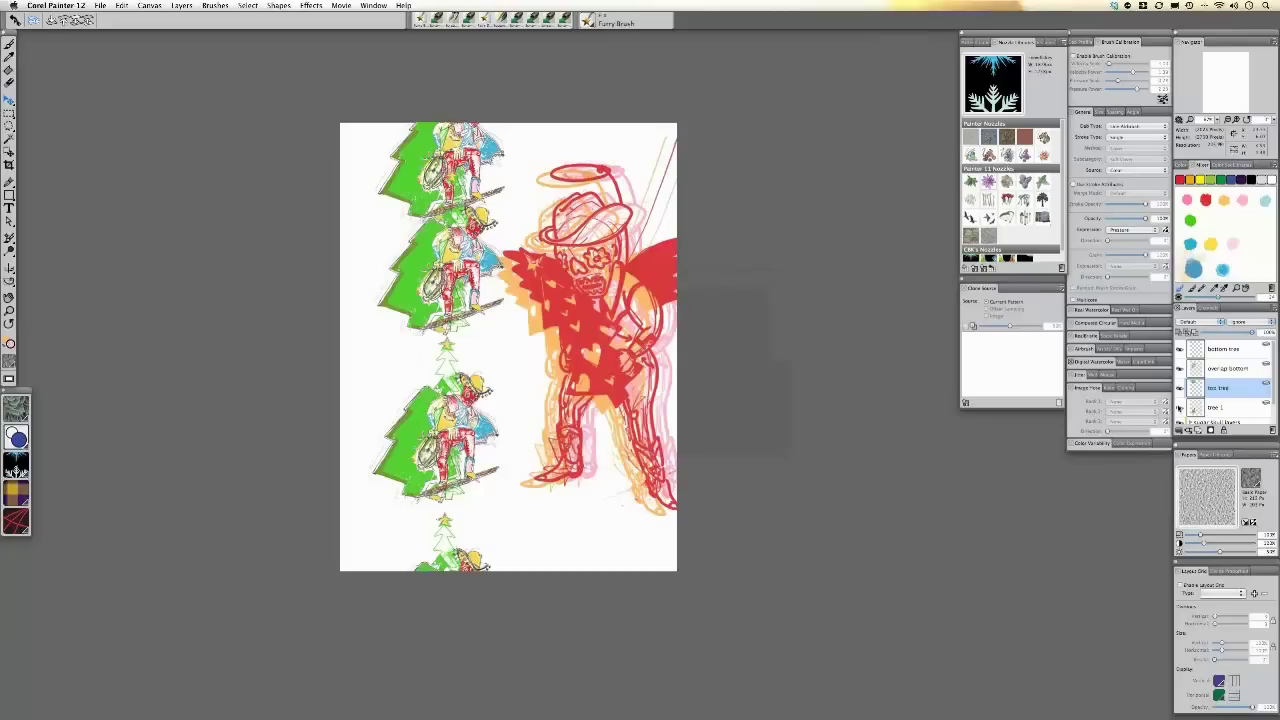
# - Identify the complete lower tree's layer by toggling its visibility, and rename it "whole tree"
pyautogui.click(1182, 410)
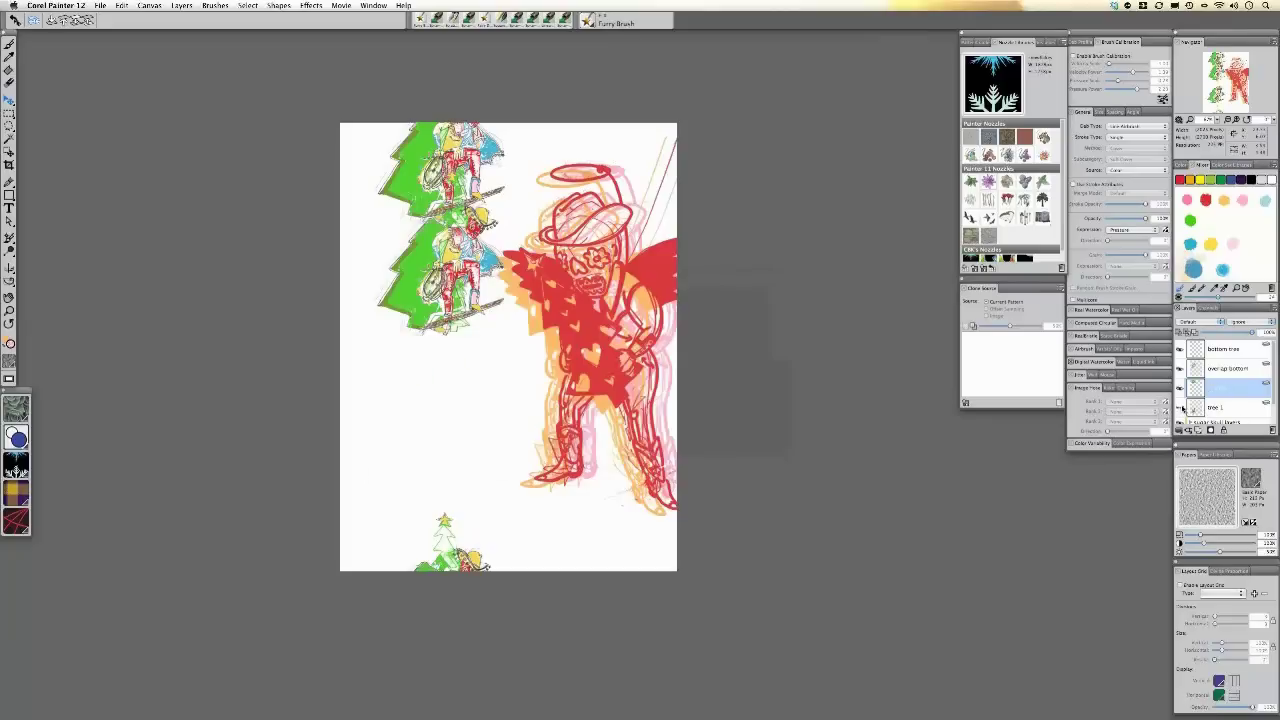
pyautogui.click(1182, 410)
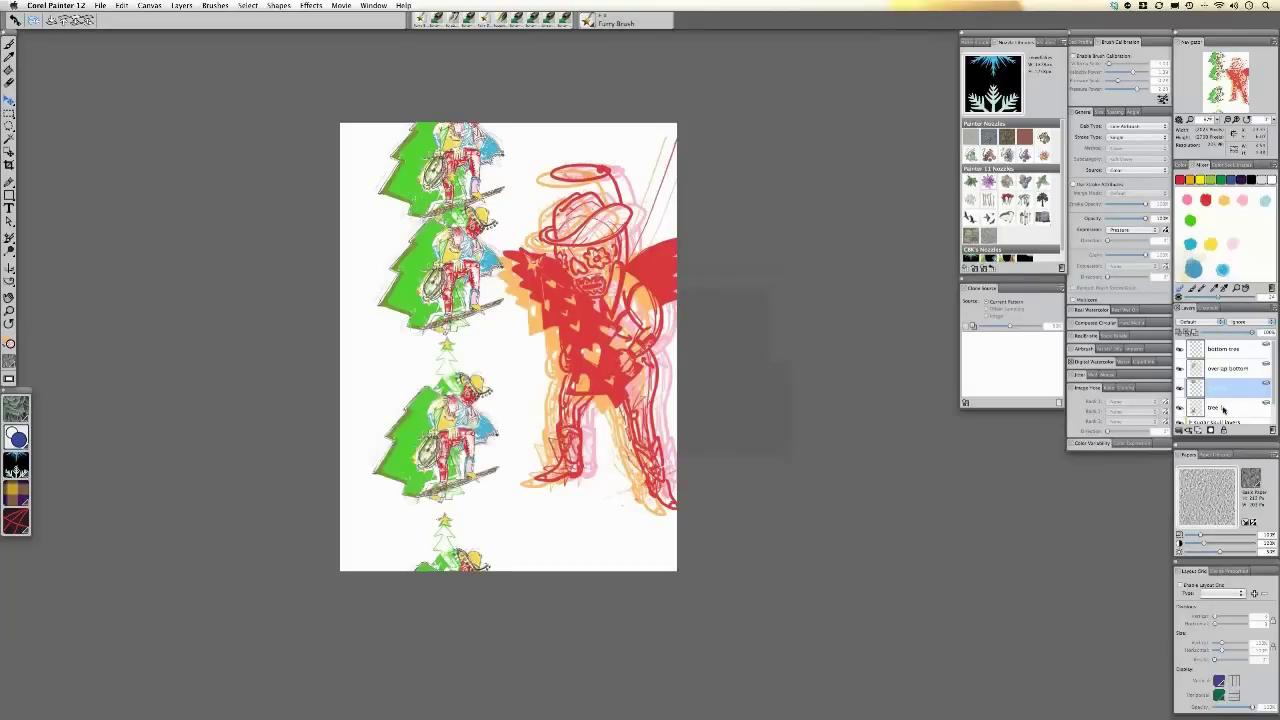
pyautogui.doubleClick(1222, 408)
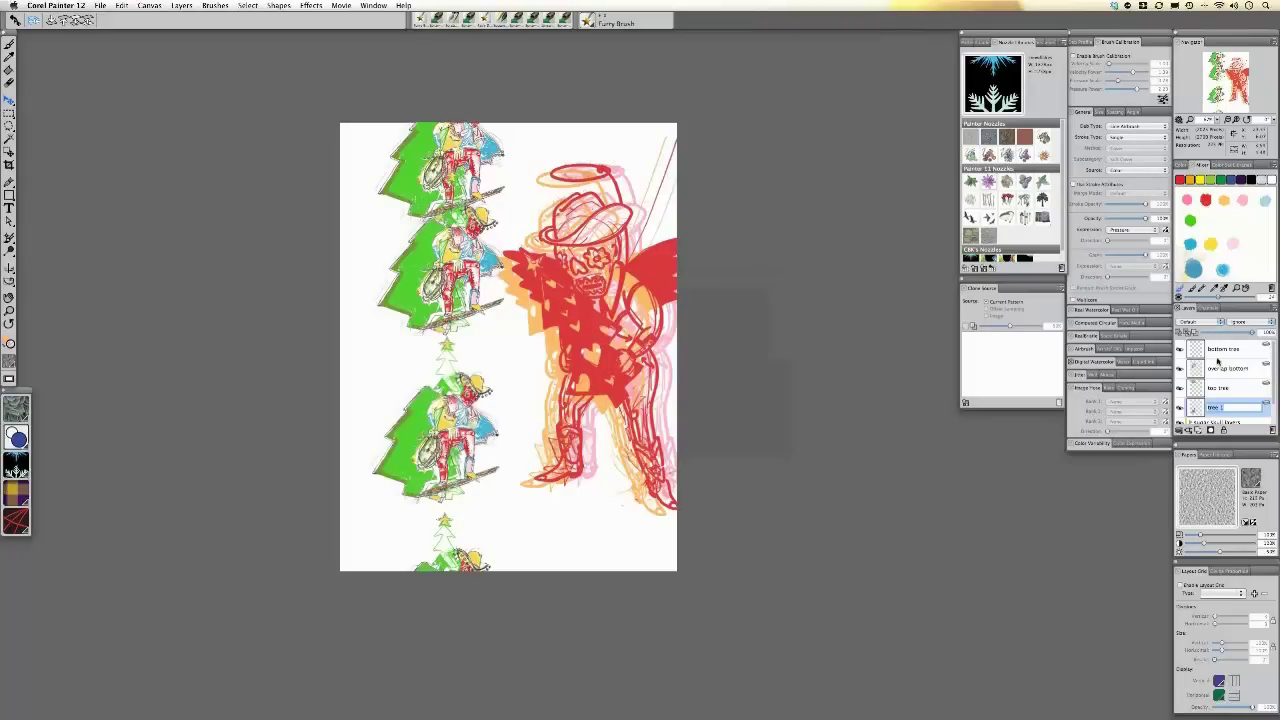
pyautogui.write('m')
pyautogui.press('Return')
# - Move the "overlap bottom" layer to the top of the layer stack and set its composite method to Gel
pyautogui.click(1219, 368)
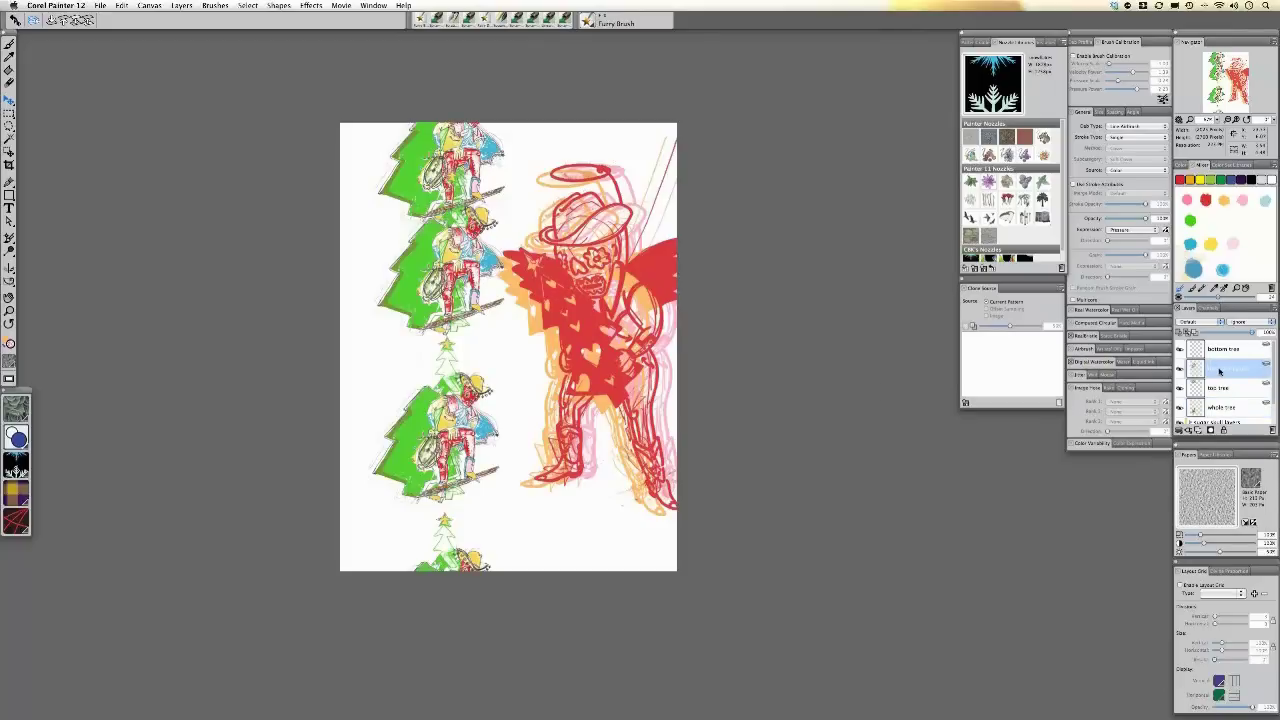
pyautogui.moveTo(1219, 371); pyautogui.dragTo(1218, 350)
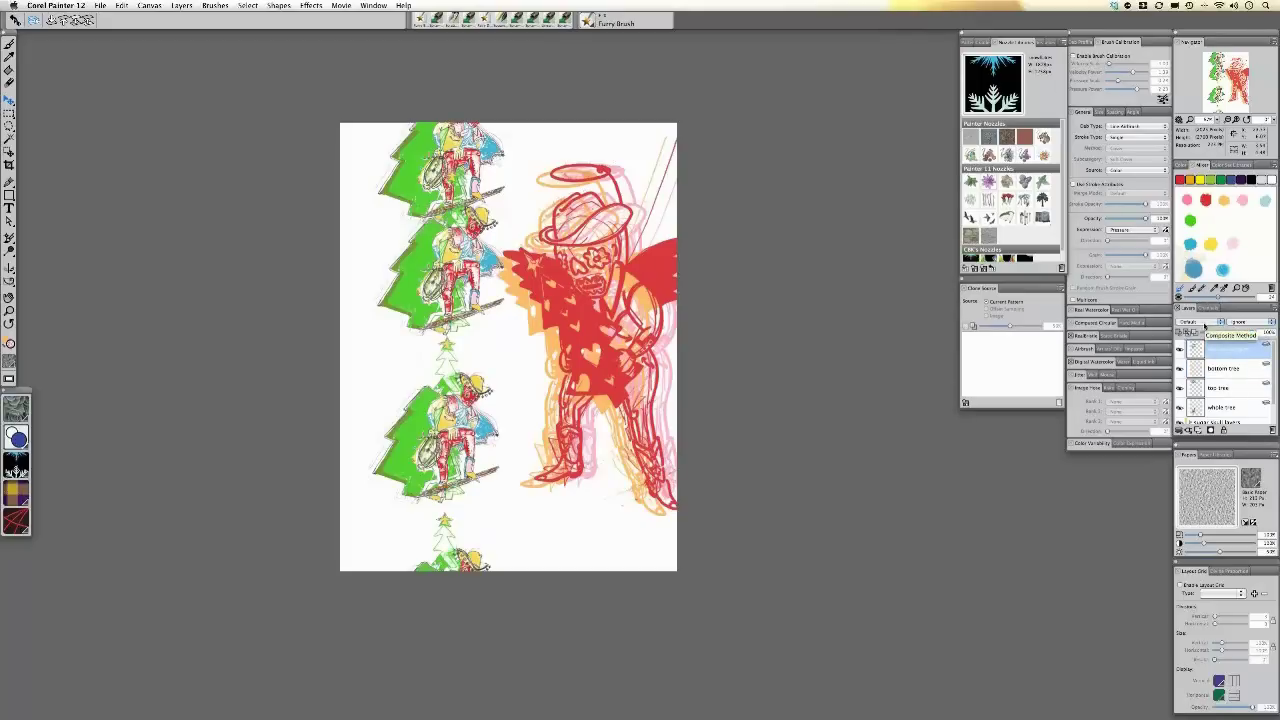
pyautogui.click(1205, 324)
pyautogui.click(1204, 332)
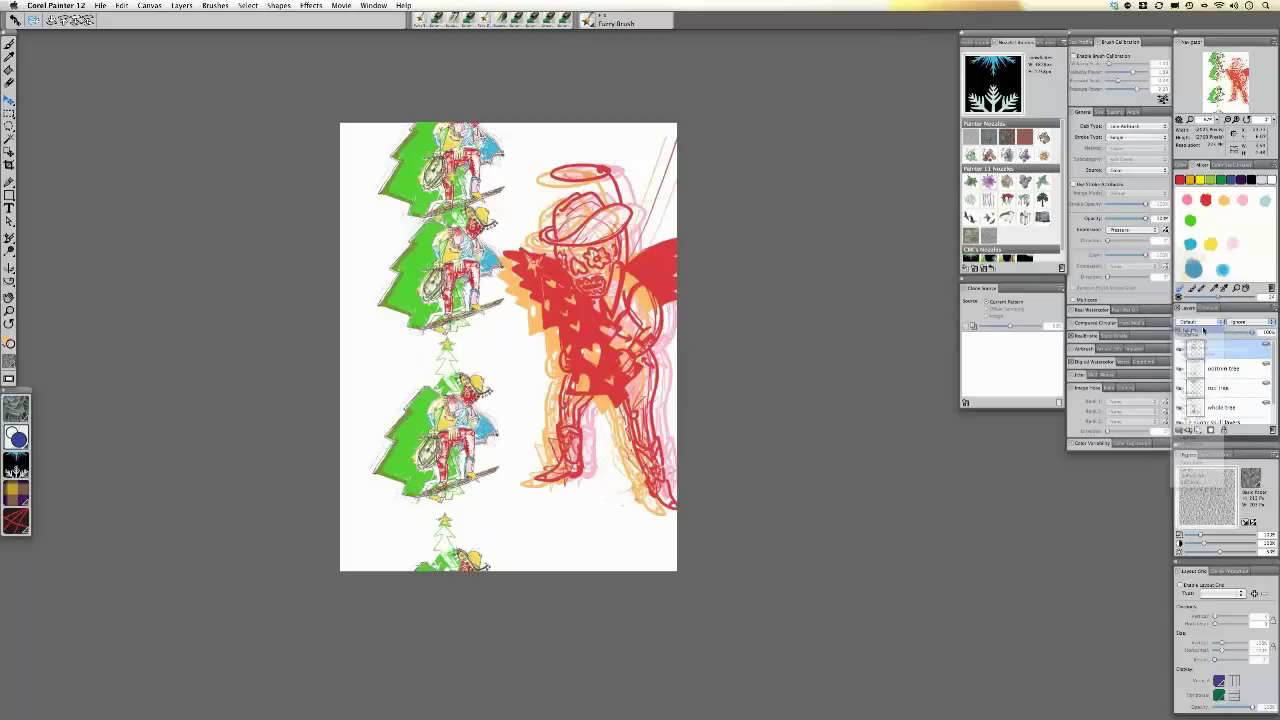
pyautogui.click(451, 254)
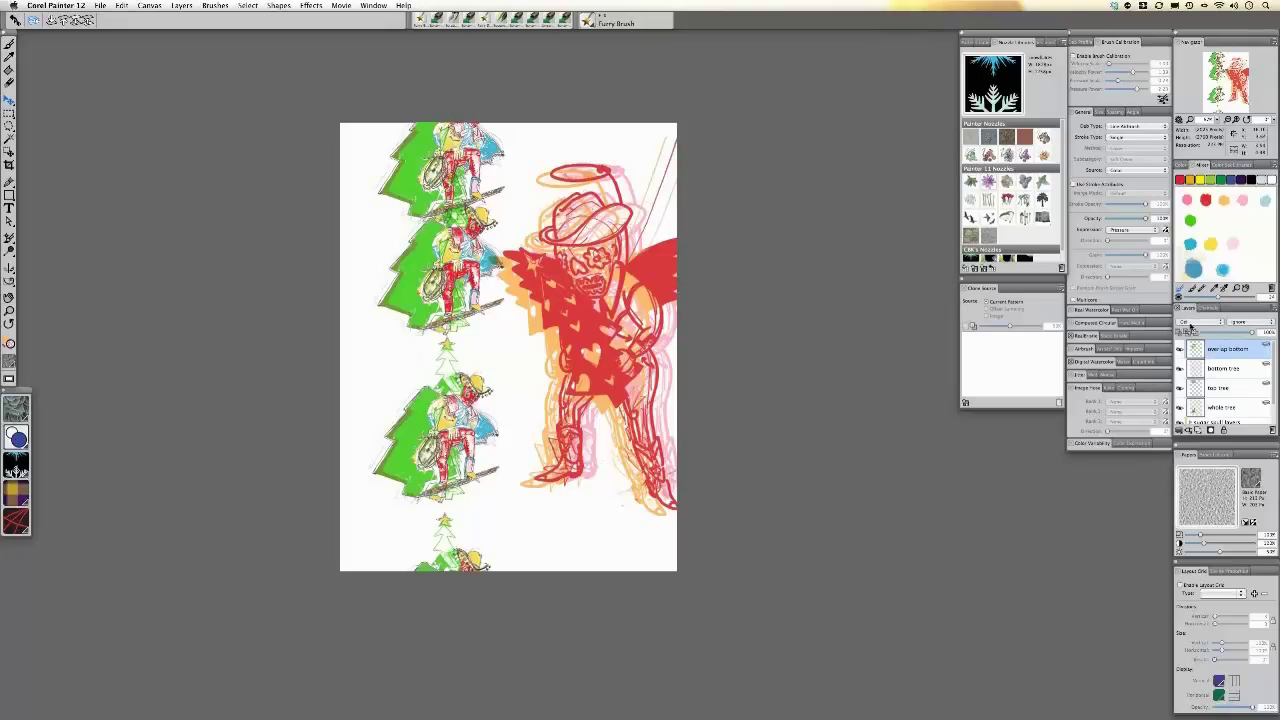
pyautogui.click(1190, 324)
pyautogui.click(1194, 316)
# - Select the "sugar skull layers" group and move the angel figure slightly up on the canvas
pyautogui.moveTo(1273, 387); pyautogui.dragTo(1272, 414)
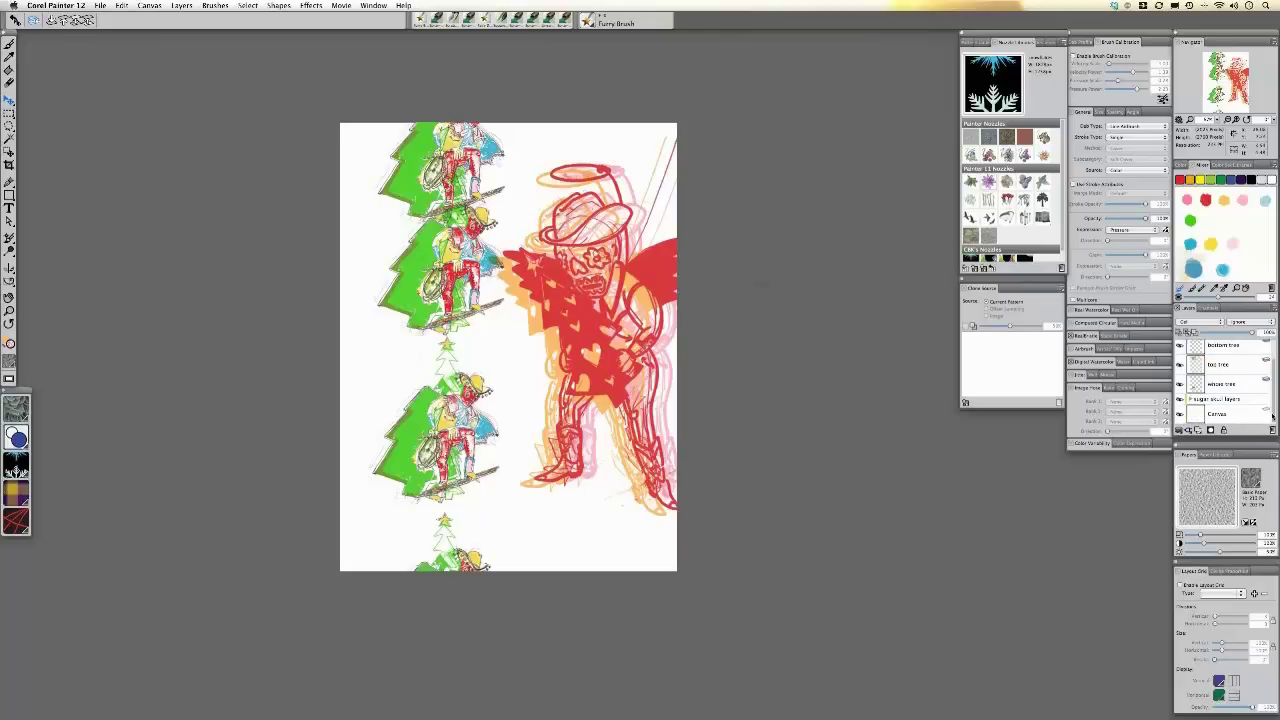
pyautogui.click(1237, 399)
pyautogui.moveTo(595, 332); pyautogui.dragTo(595, 307)
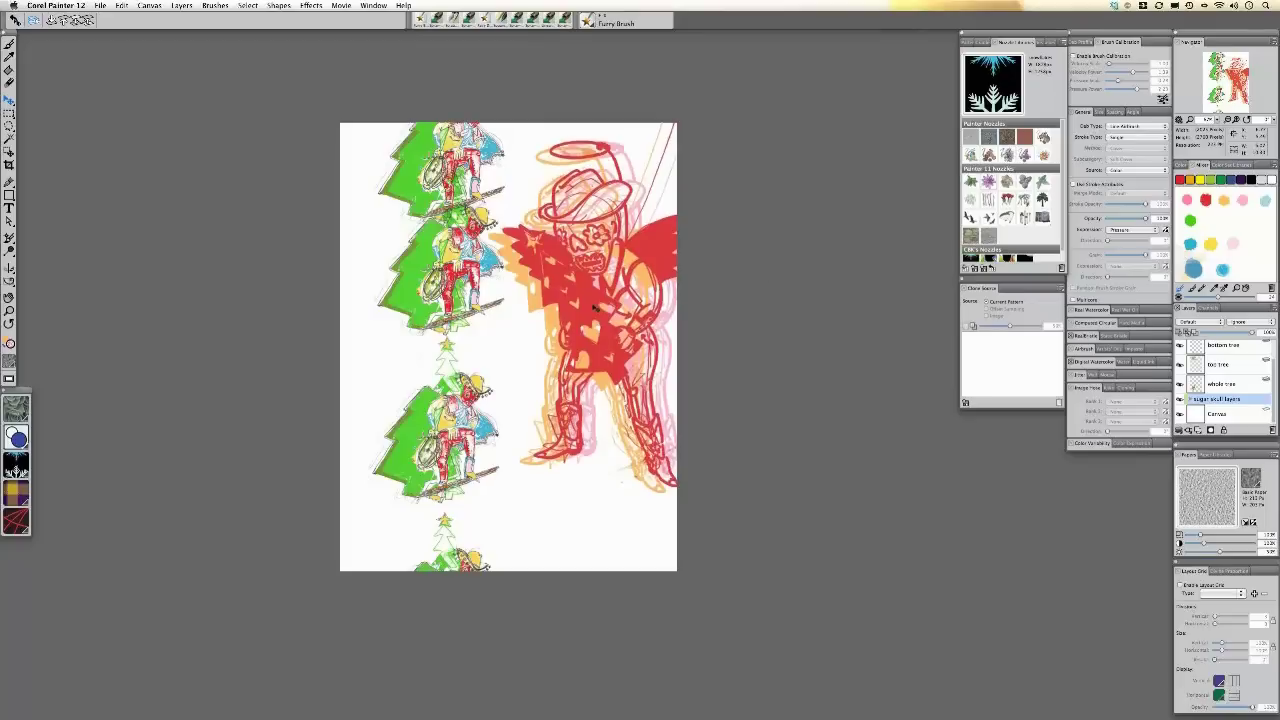
# - Select the "whole tree", "top tree", "bottom tree" and "overlap bottom" layers and group them
pyautogui.click(1225, 384)
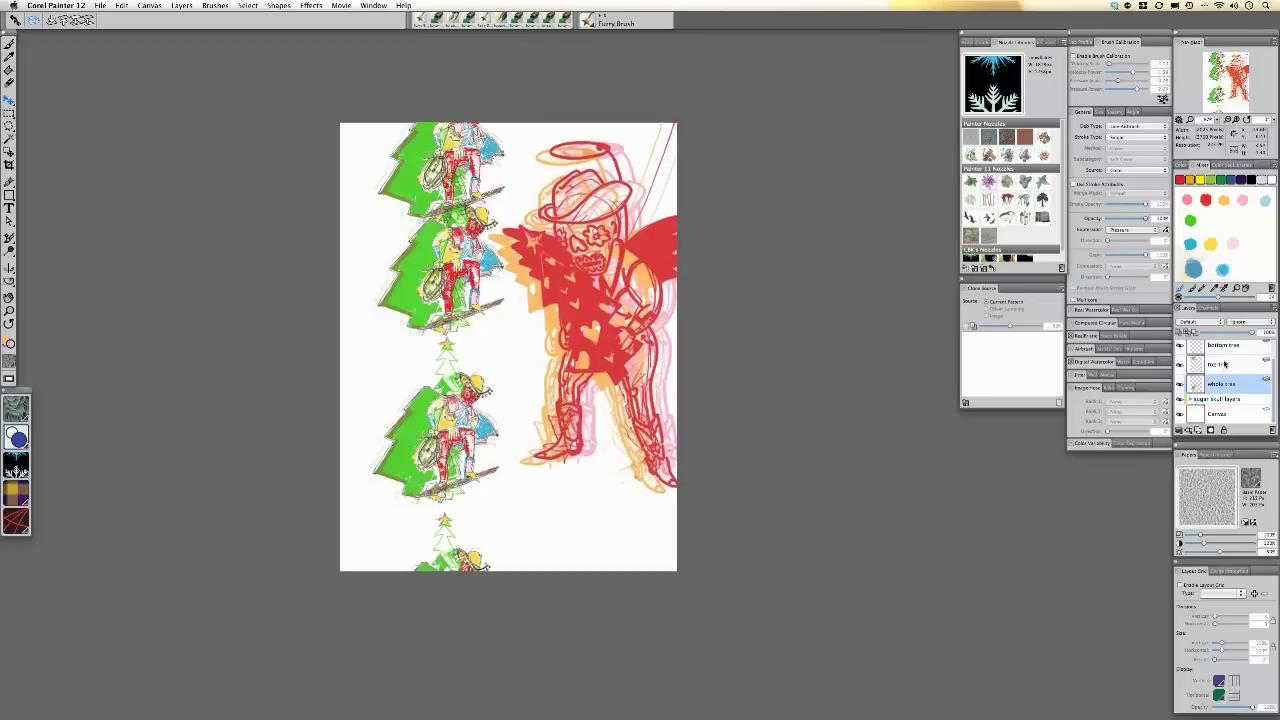
pyautogui.keyDown('shift'); pyautogui.click(1224, 365); pyautogui.keyUp('shift')
pyautogui.keyDown('shift'); pyautogui.click(1223, 345); pyautogui.keyUp('shift')
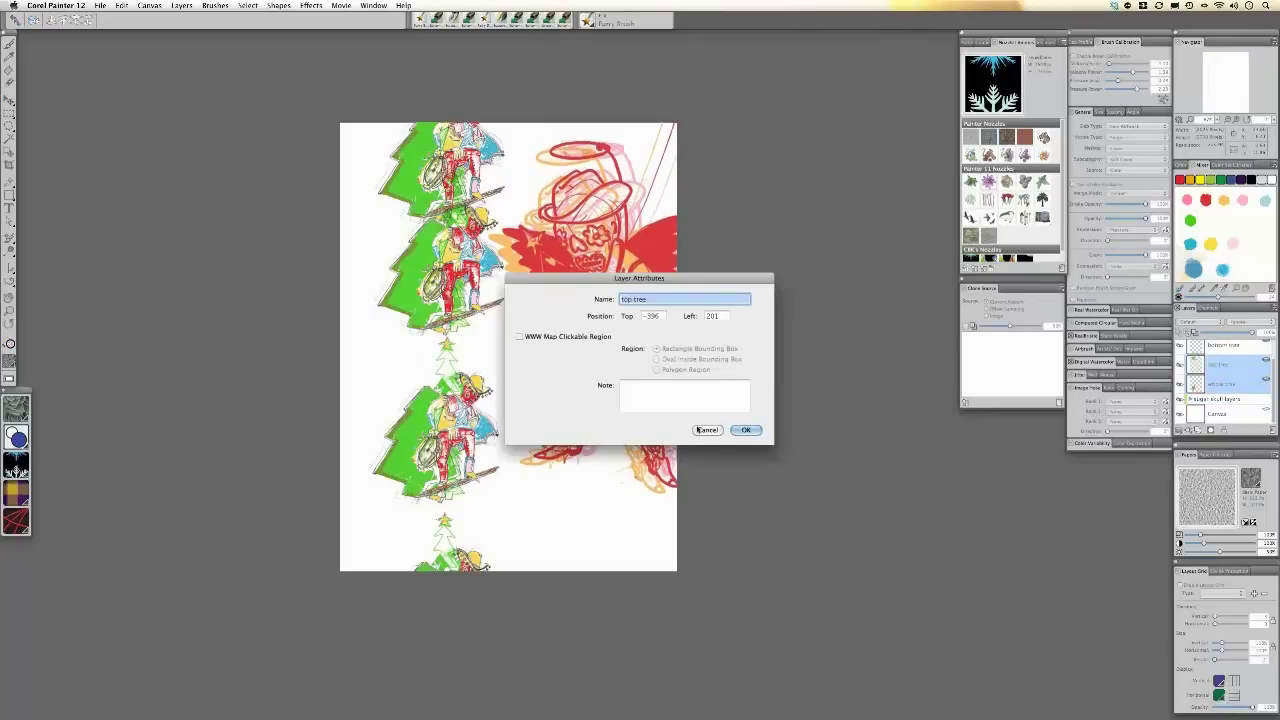
pyautogui.press('Return')
pyautogui.moveTo(1273, 368); pyautogui.dragTo(1273, 354)
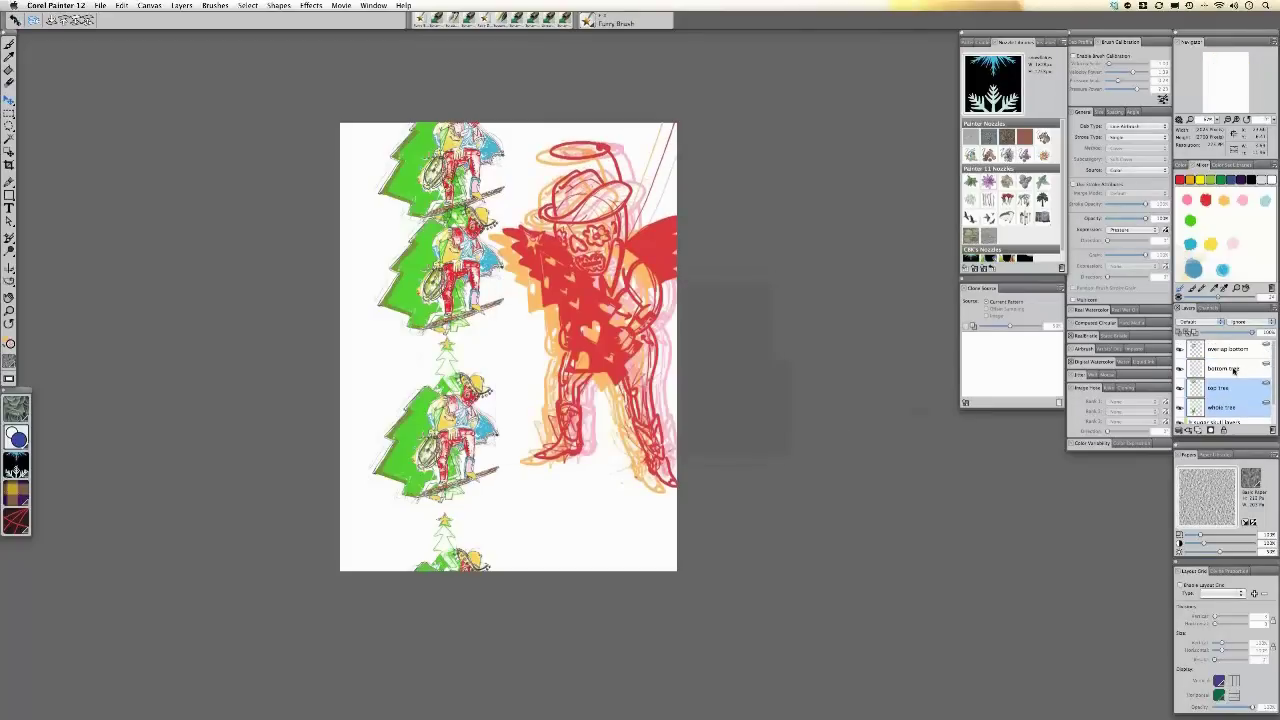
pyautogui.keyDown('shift'); pyautogui.click(1234, 370); pyautogui.keyUp('shift')
pyautogui.keyDown('shift'); pyautogui.click(1232, 350); pyautogui.keyUp('shift')
pyautogui.click(1179, 430)
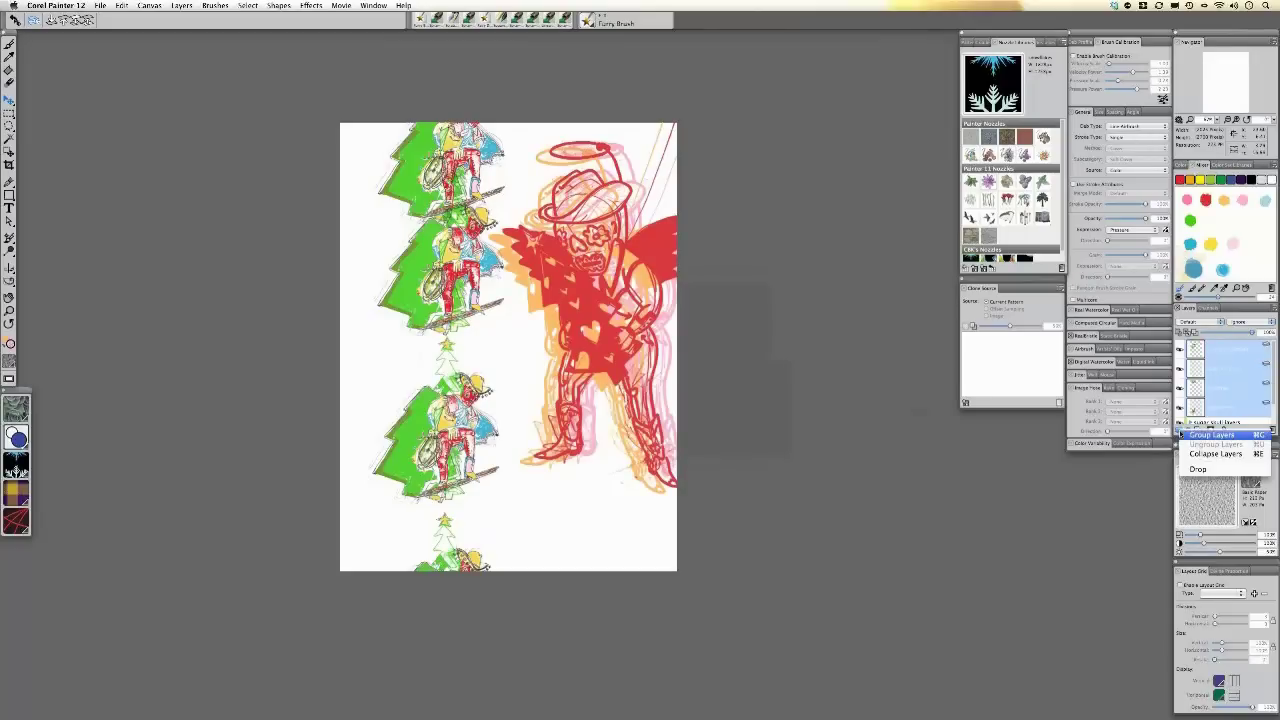
pyautogui.click(1196, 434)
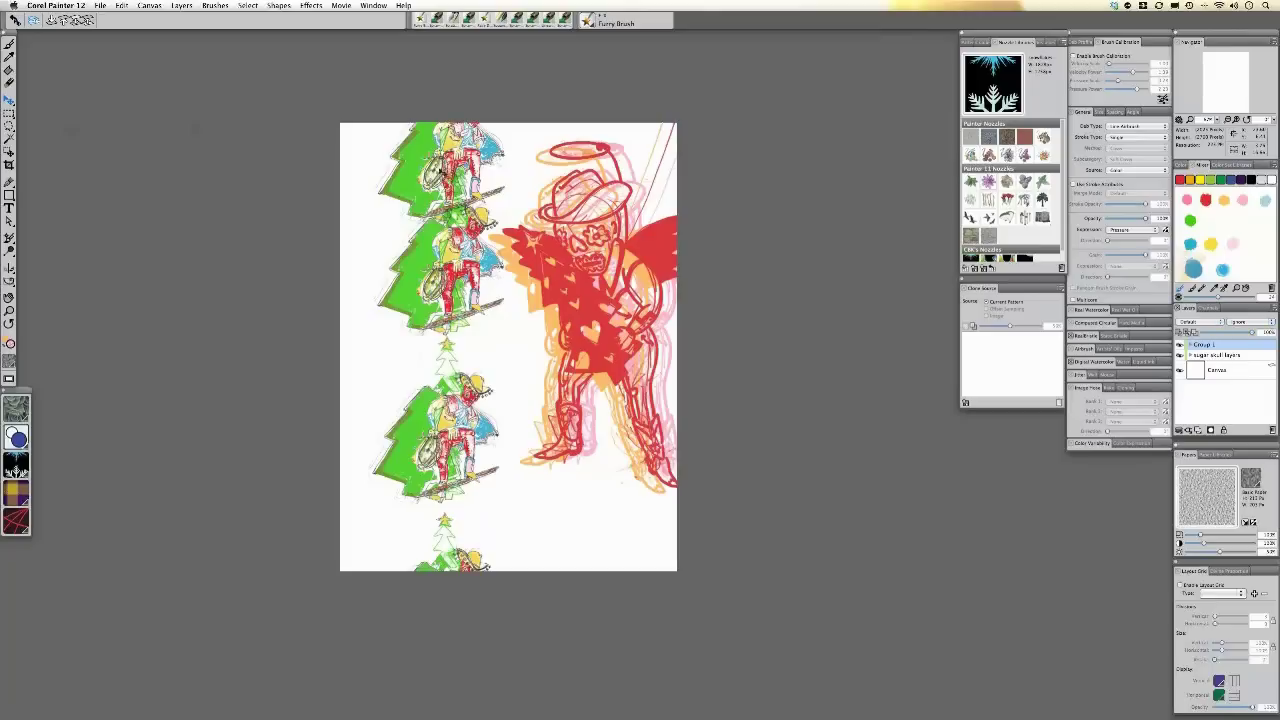
# - Shift the tree group slightly up and to the right, and nudge the sugar skull group to the left
pyautogui.moveTo(441, 170)
pyautogui.mouseDown()
pyautogui.moveTo(444, 203)
pyautogui.moveTo(443, 185)
pyautogui.mouseUp()
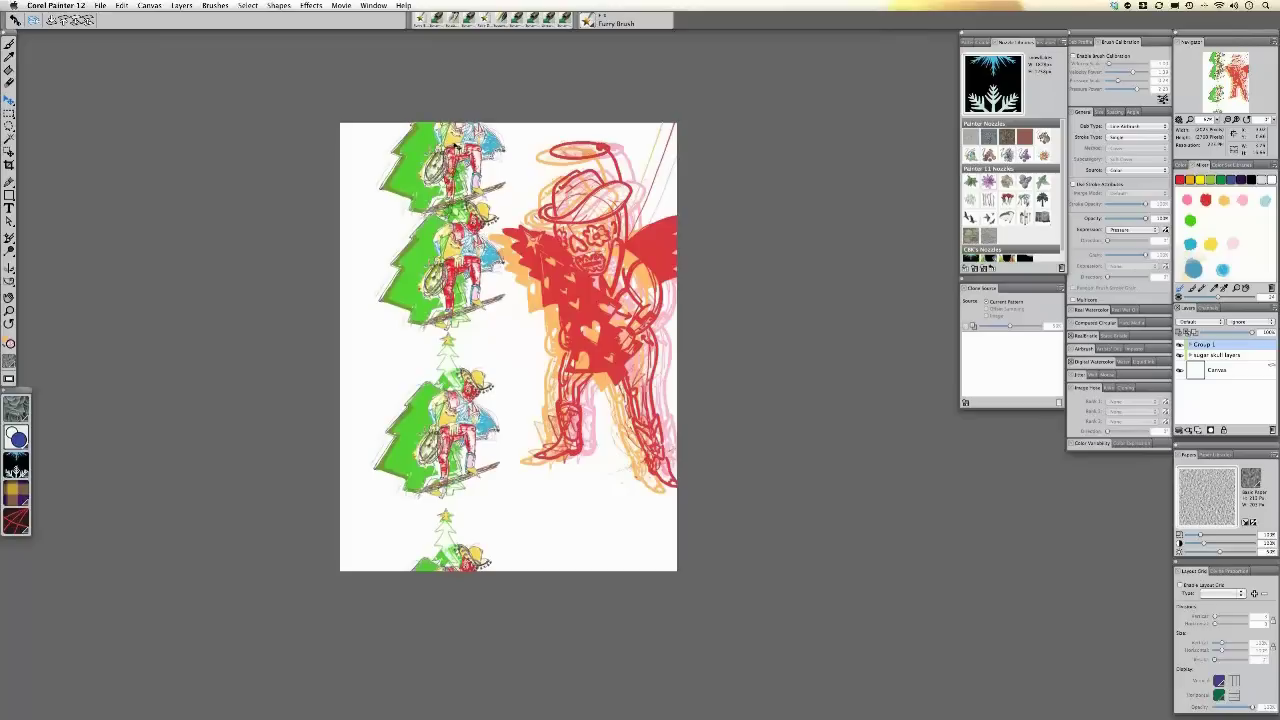
pyautogui.moveTo(456, 145); pyautogui.dragTo(458, 144)
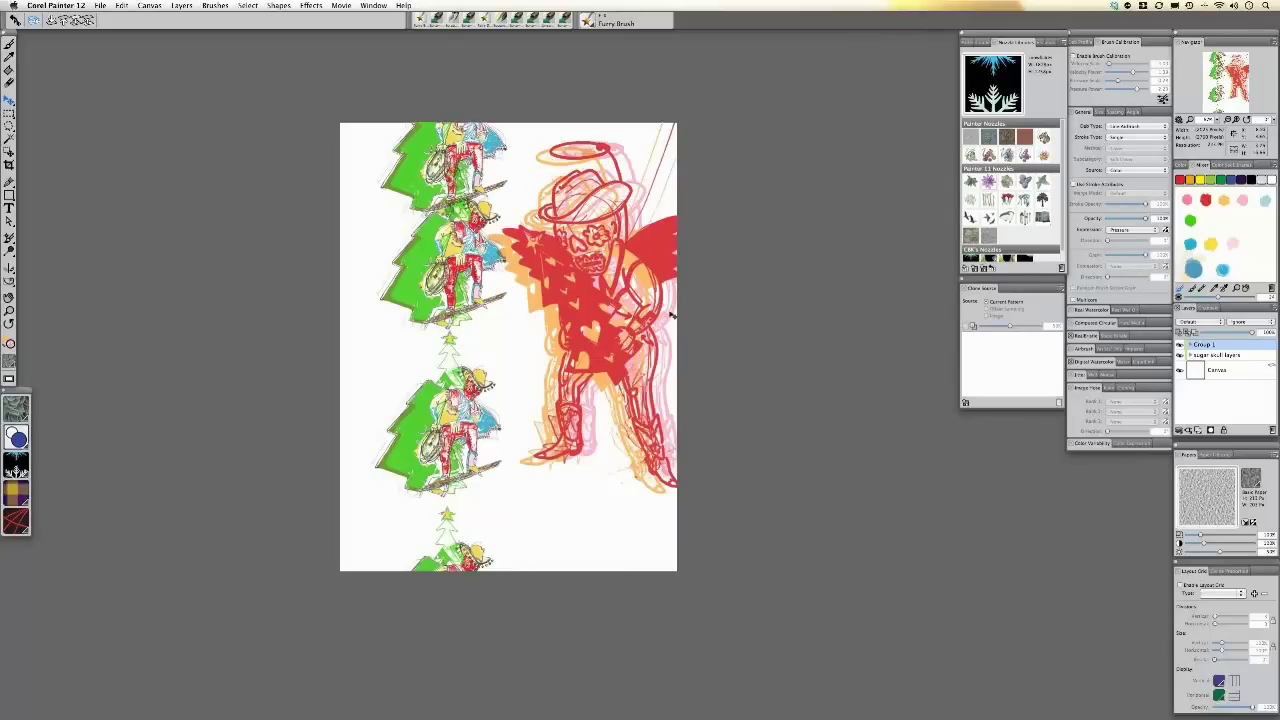
pyautogui.click(573, 316)
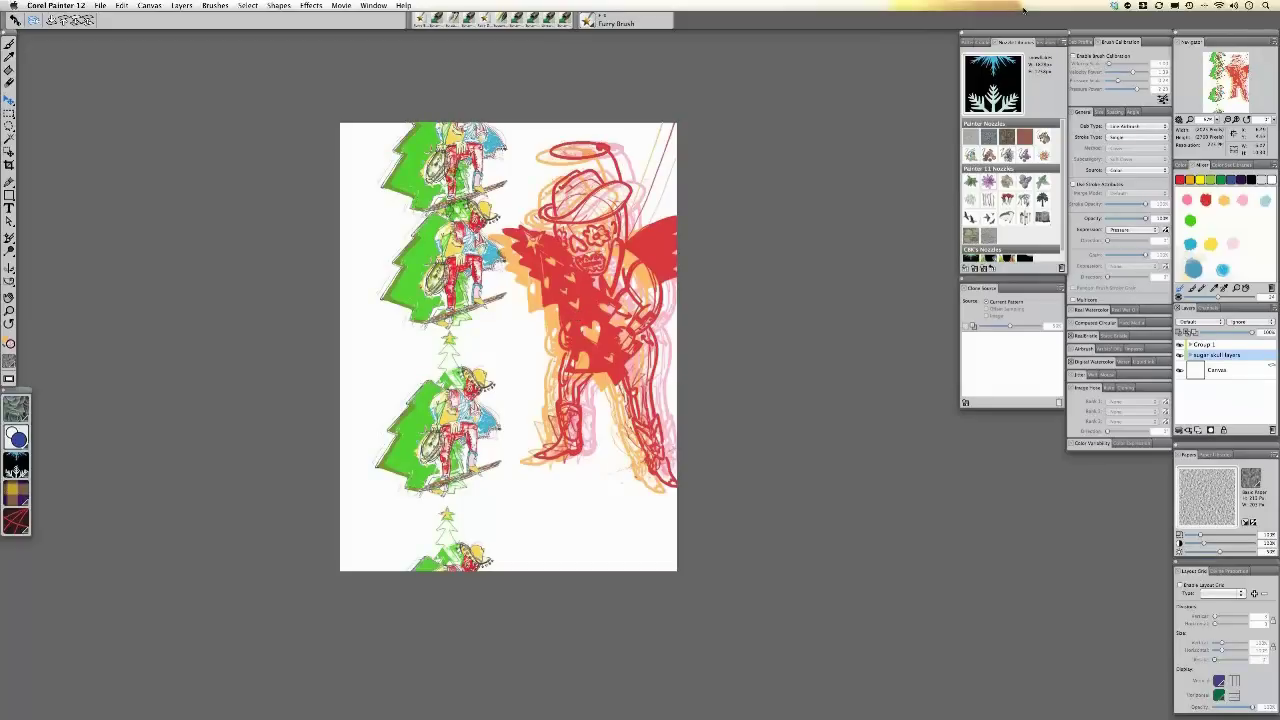
pyautogui.press('Left')
pyautogui.press('Left')
pyautogui.press('Left')
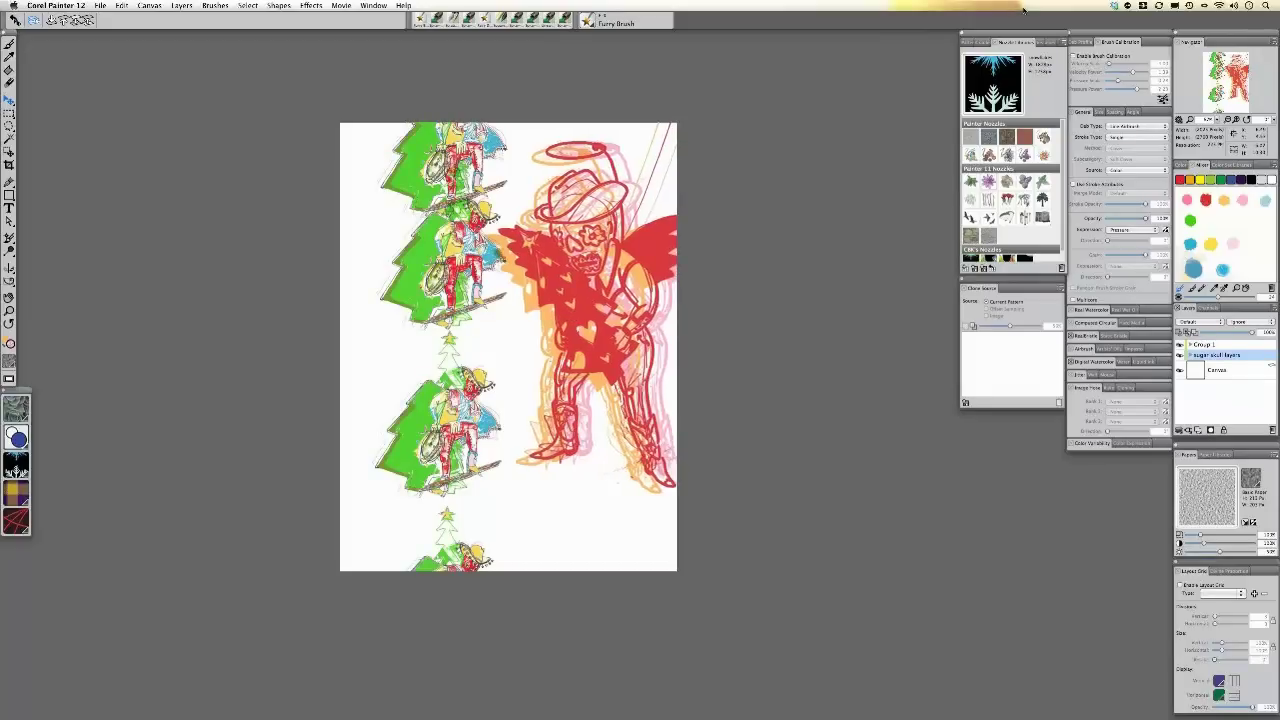
# - Nudge the tree group to the left and check the composition by briefly showing the layout grid
pyautogui.click(430, 250)
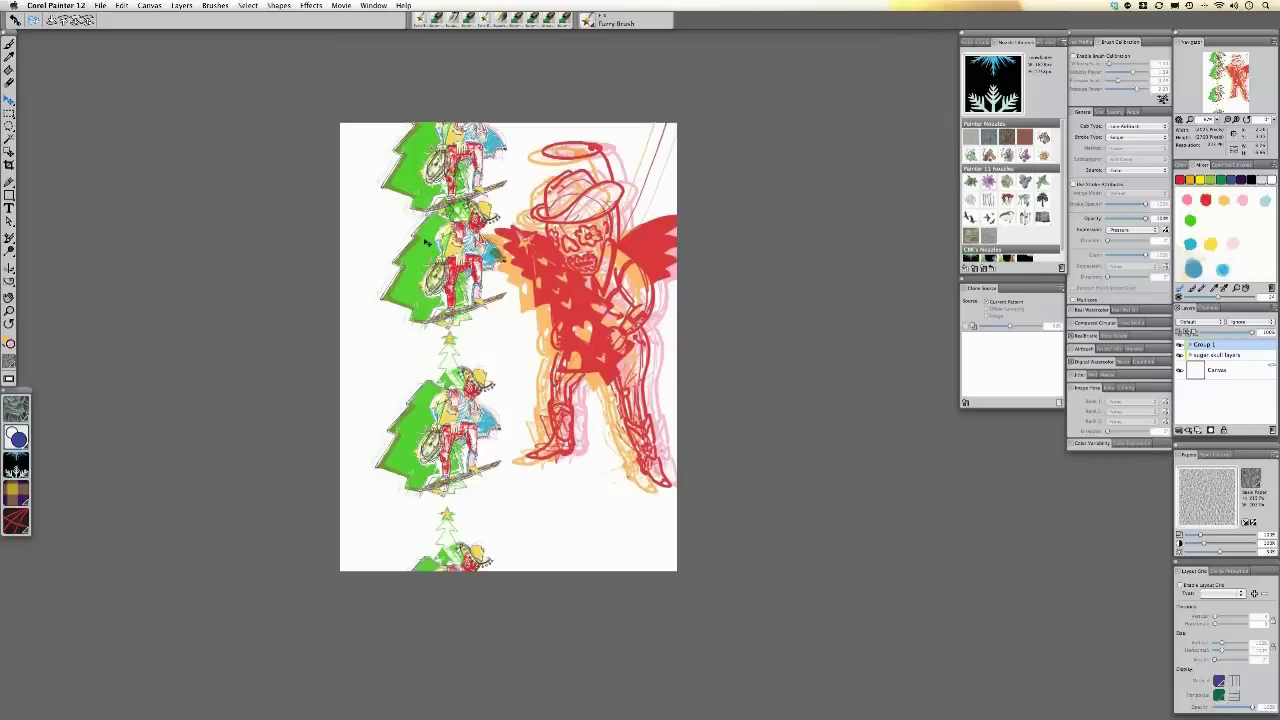
pyautogui.press('Left')
pyautogui.press('Left')
pyautogui.press('Left')
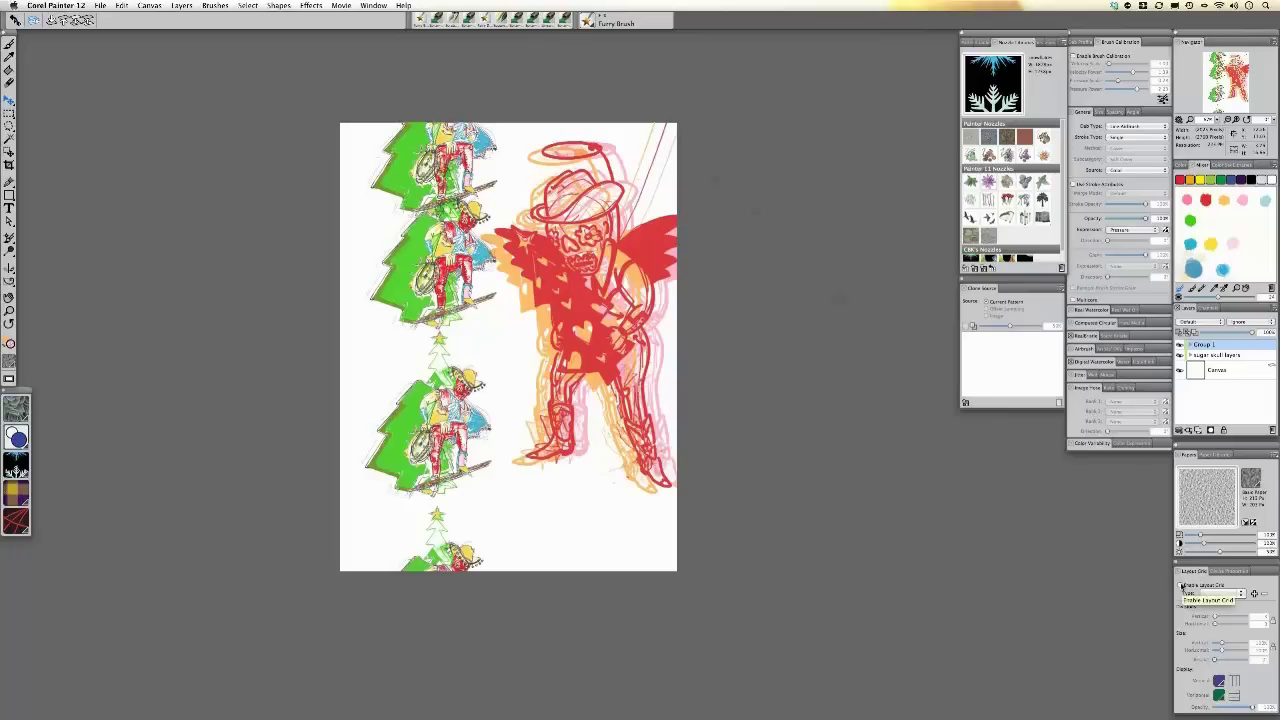
pyautogui.click(1181, 587)
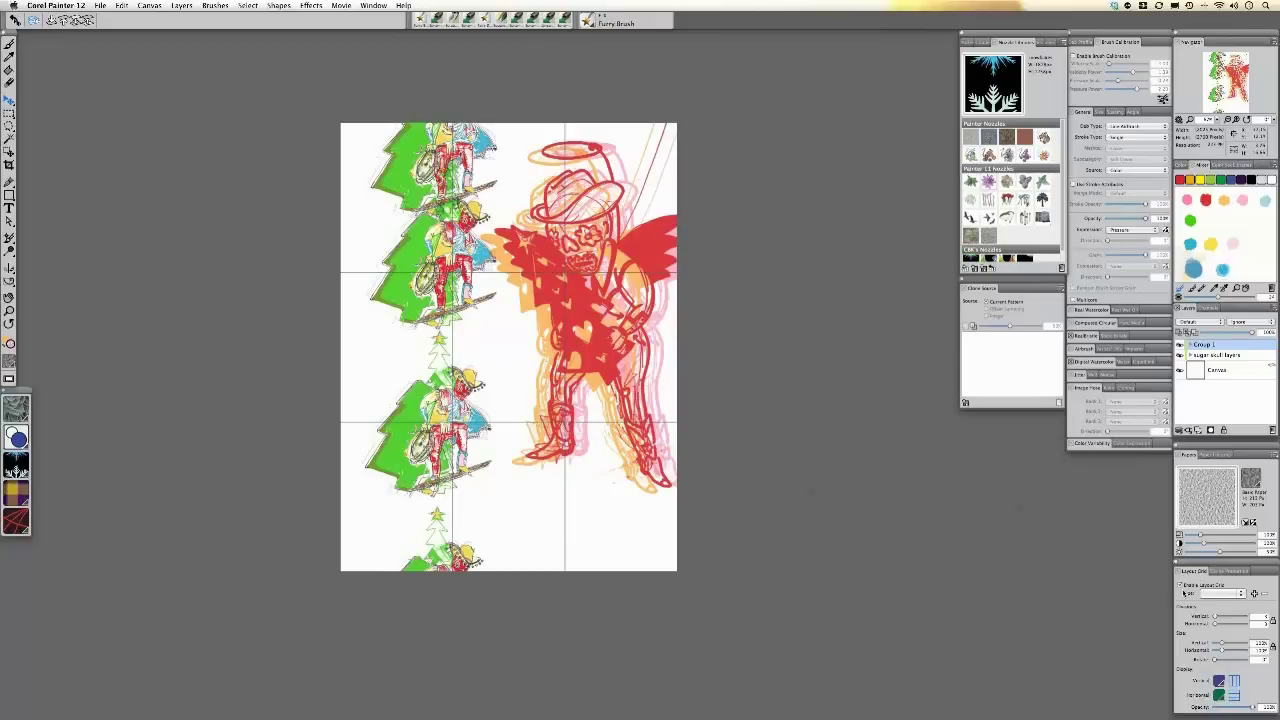
pyautogui.click(1182, 587)
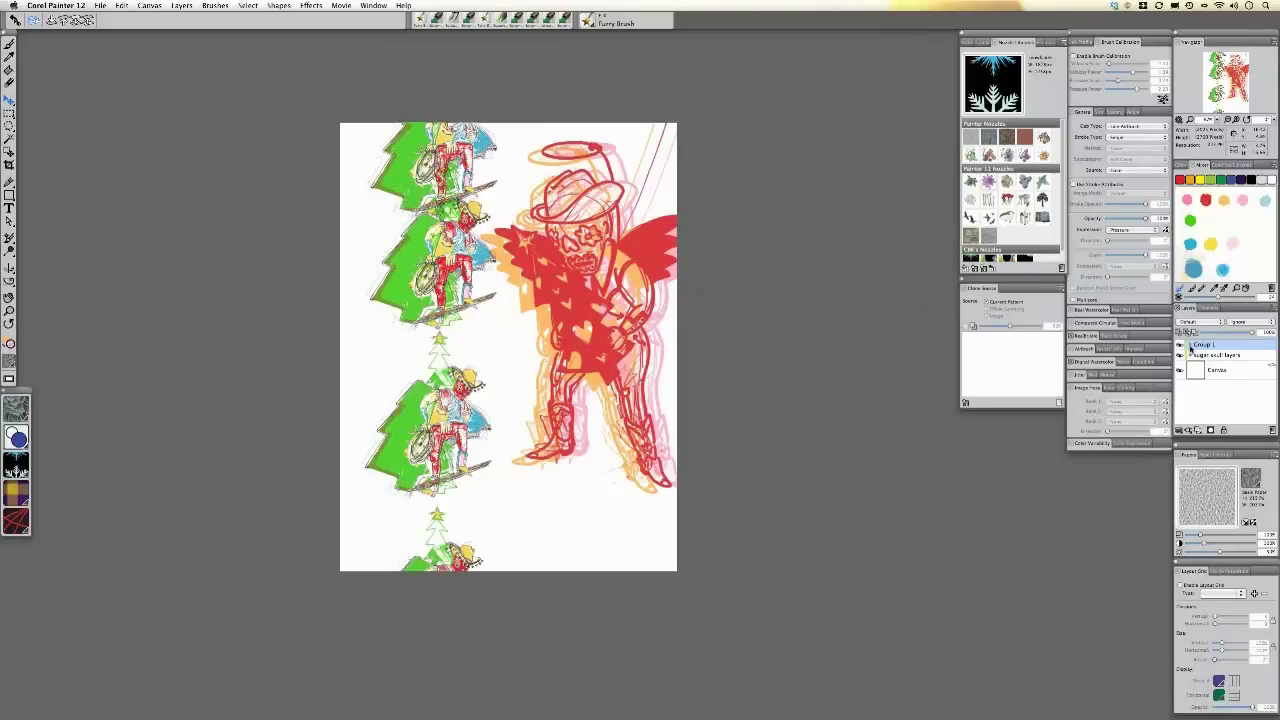
# - Rename the tree group "distressed tree"
pyautogui.doubleClick(1204, 346)
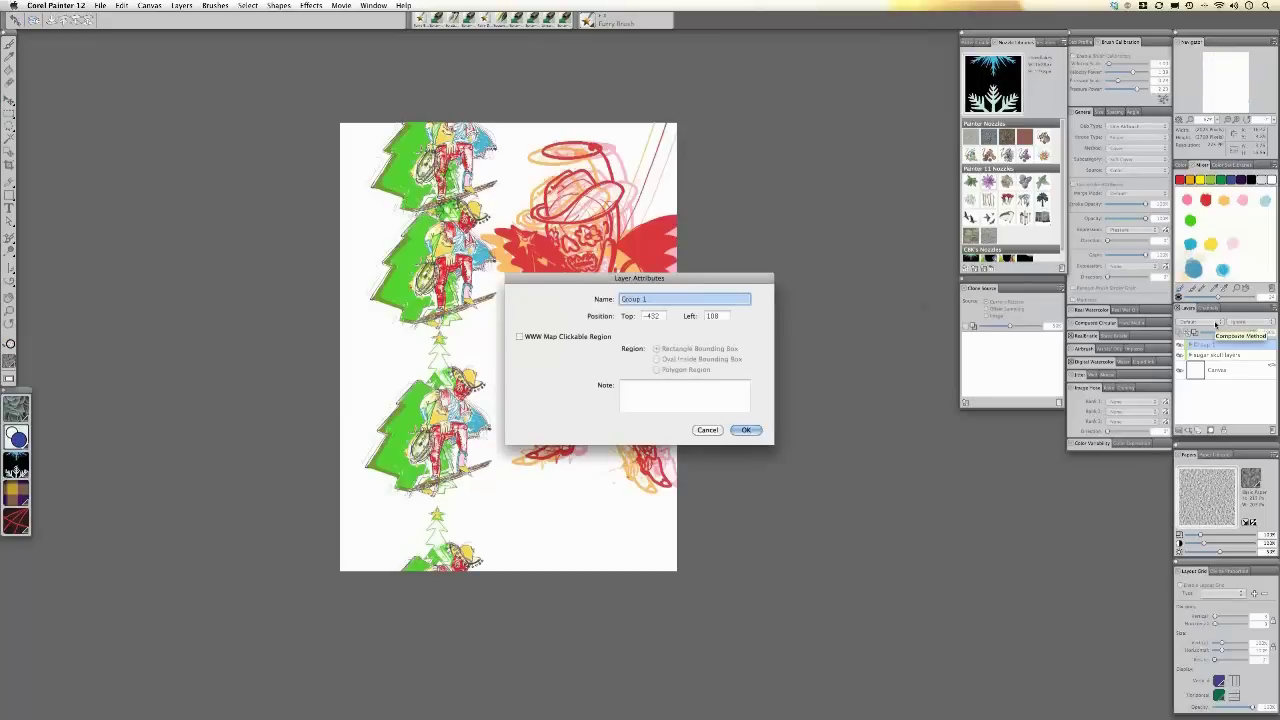
pyautogui.write('d')
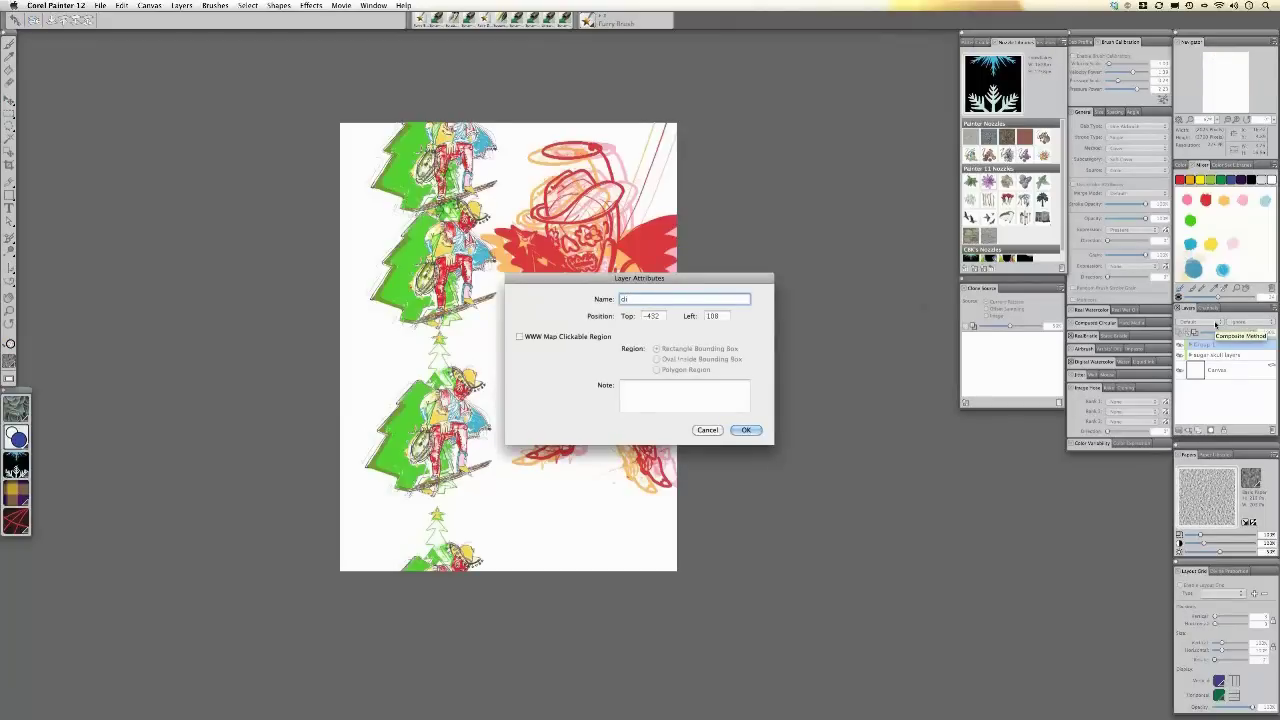
pyautogui.write('istreess')
pyautogui.press('BackSpace')
pyautogui.press('BackSpace')
pyautogui.press('BackSpace')
pyautogui.press('BackSpace')
pyautogui.write('essed tree')
pyautogui.press('Return')
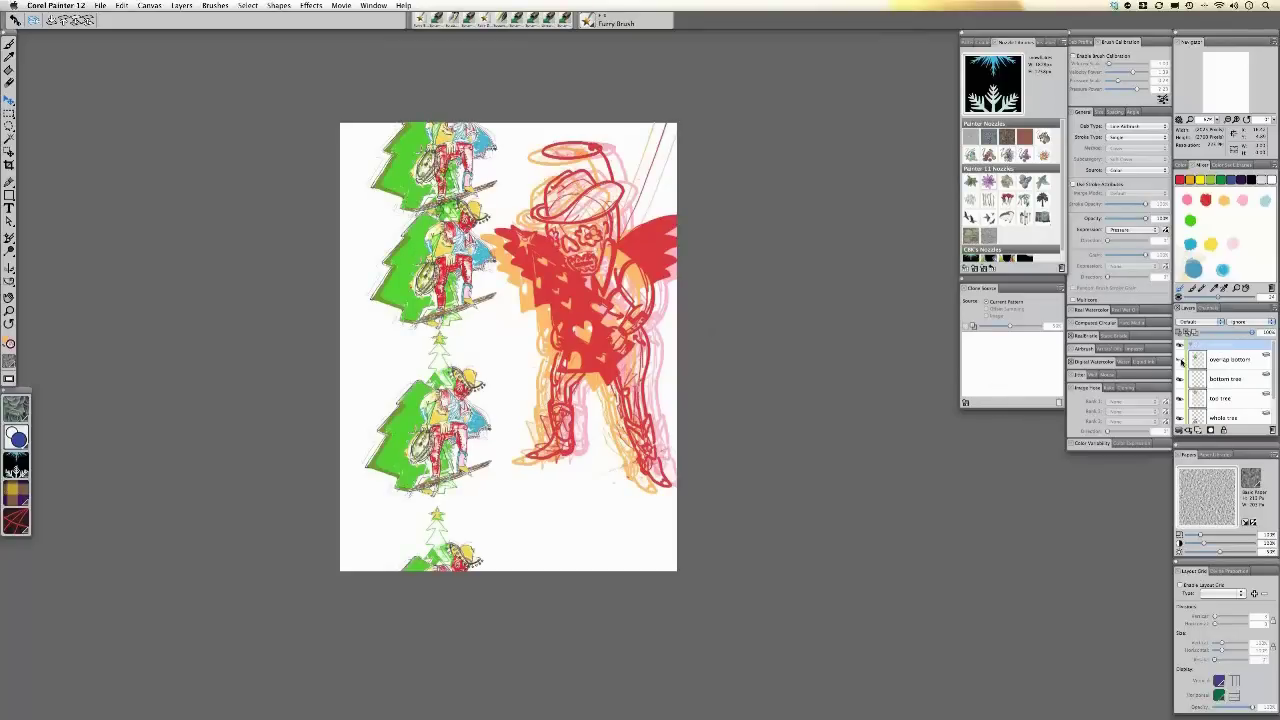
# - Toggle the visibility of the "overlap bottom" and "bottom tree" layers to check which tree each one holds
pyautogui.click(1181, 360)
pyautogui.click(1181, 360)
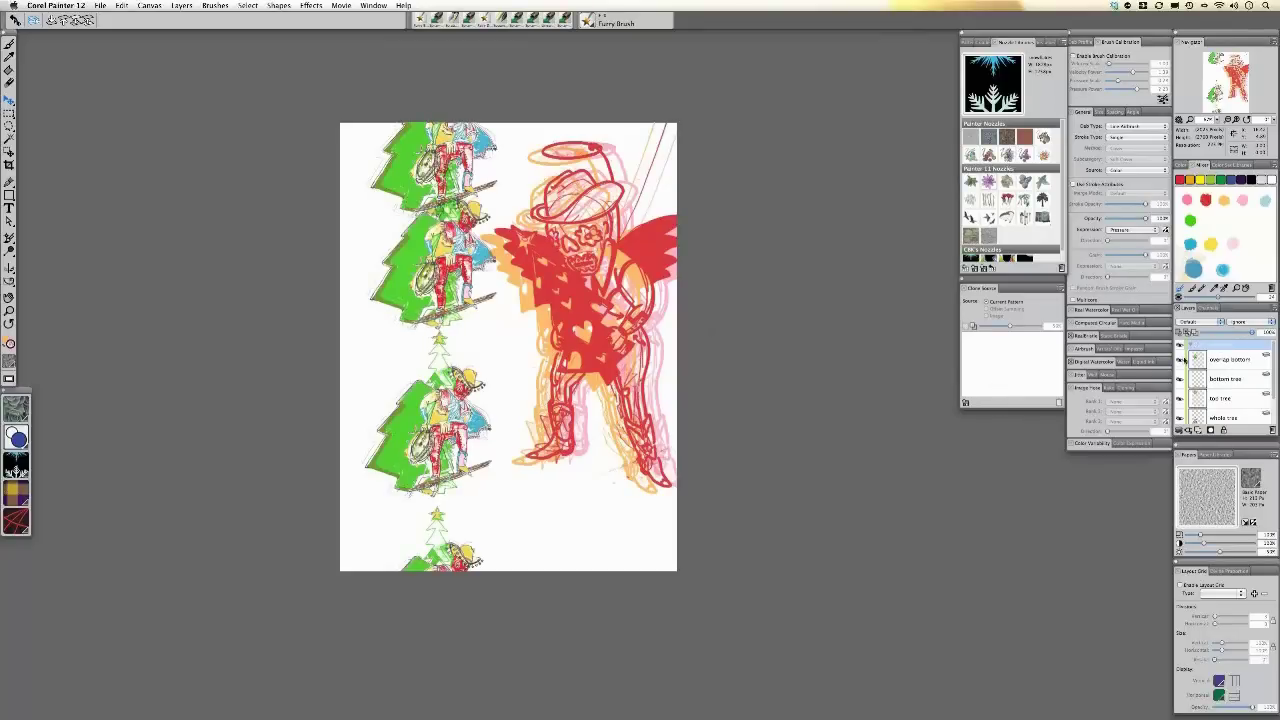
pyautogui.click(1231, 381)
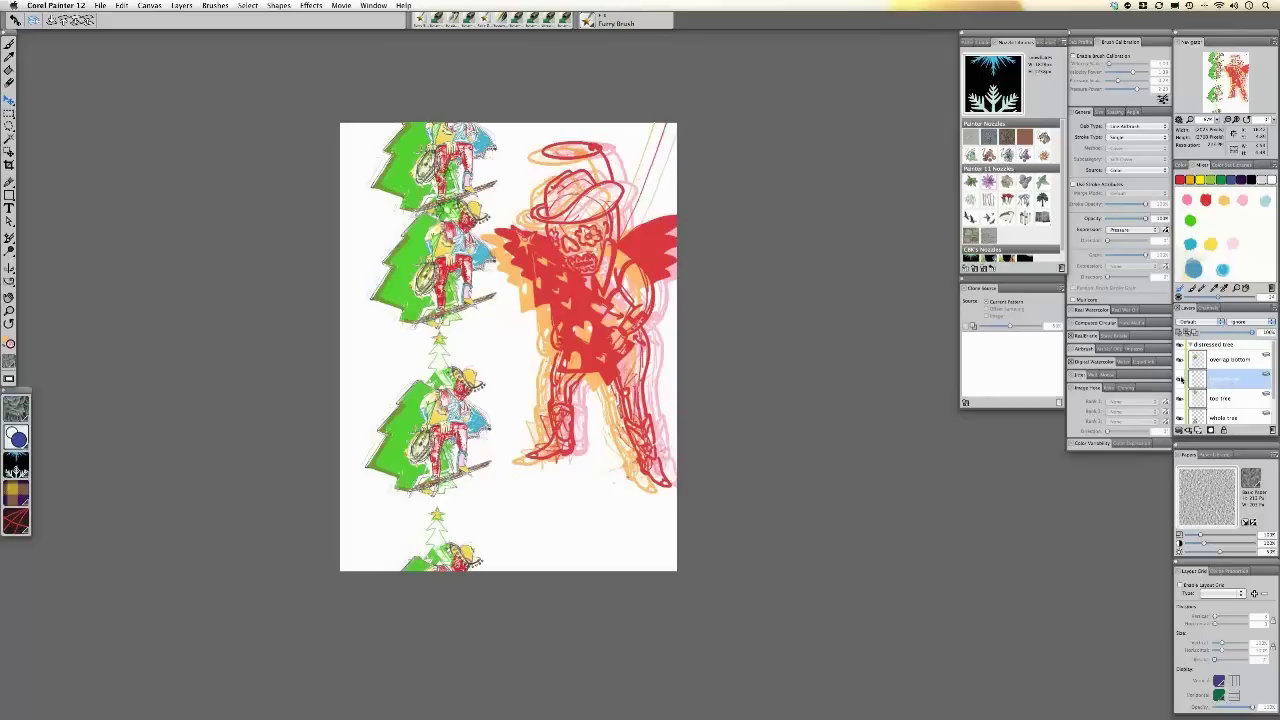
pyautogui.click(1180, 381)
pyautogui.click(1180, 381)
# - Place the "top tree" layer between "overlap bottom" and "bottom tree", toggling layer visibility to check the stacking
pyautogui.moveTo(1226, 400); pyautogui.dragTo(1220, 370)
pyautogui.moveTo(1222, 362)
pyautogui.mouseDown()
pyautogui.moveTo(1224, 388)
pyautogui.moveTo(1222, 367)
pyautogui.mouseUp()
pyautogui.click(1180, 360)
pyautogui.click(1180, 360)
pyautogui.click(1180, 360)
pyautogui.click(1180, 360)
pyautogui.moveTo(1227, 385); pyautogui.dragTo(1231, 379)
pyautogui.click(1180, 360)
pyautogui.click(1180, 360)
# - Select the top tree's shape by picking its empty surroundings with the Magic Wand and inverting the selection
pyautogui.click(9, 140)
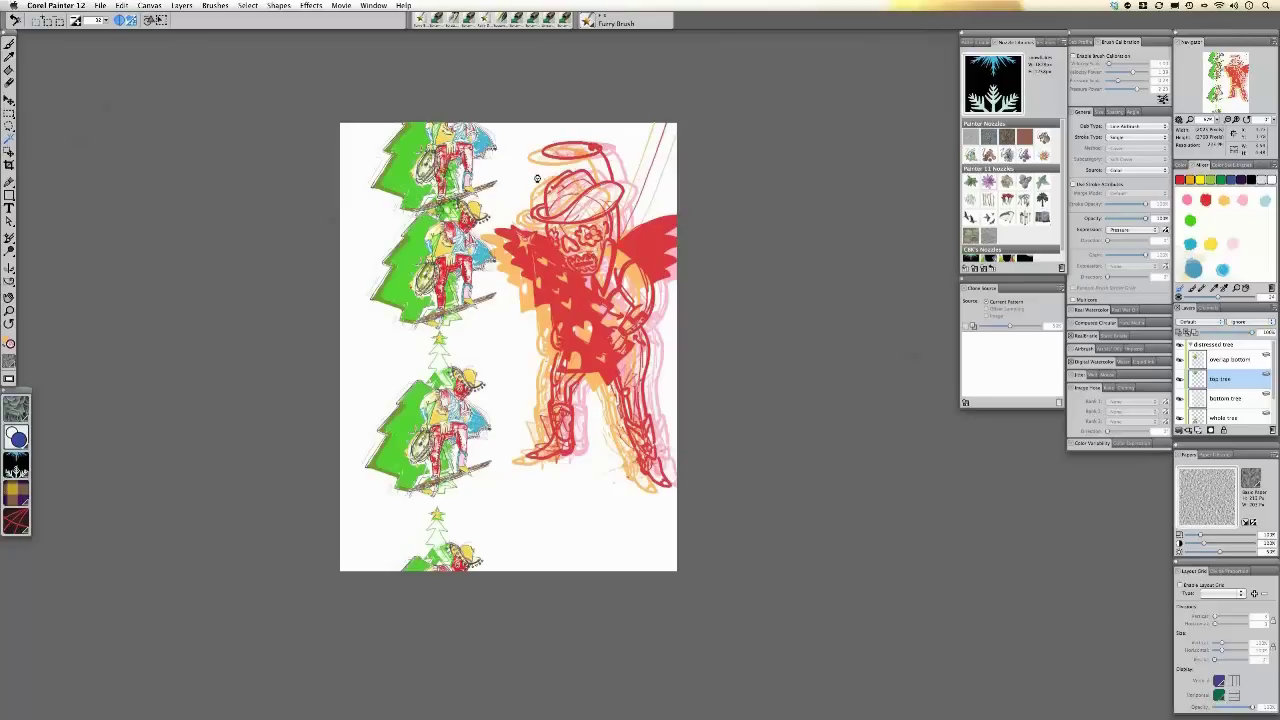
pyautogui.click(536, 167)
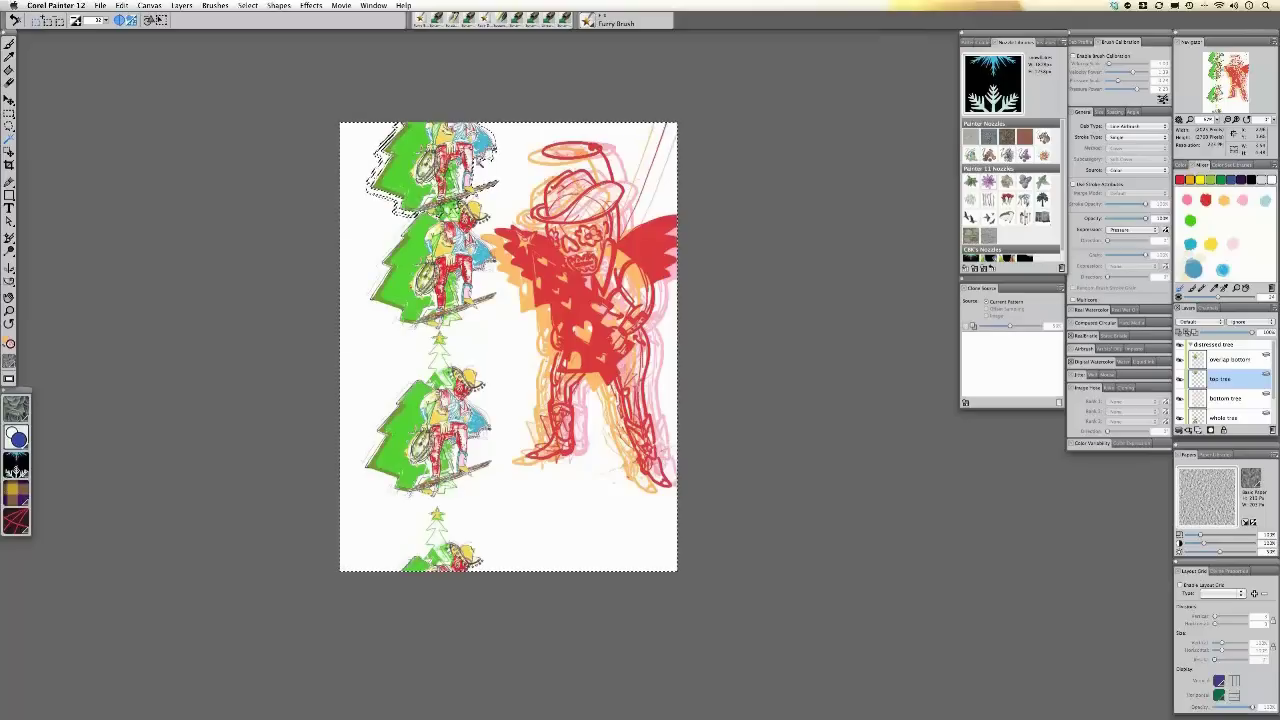
pyautogui.click(248, 5)
pyautogui.click(261, 37)
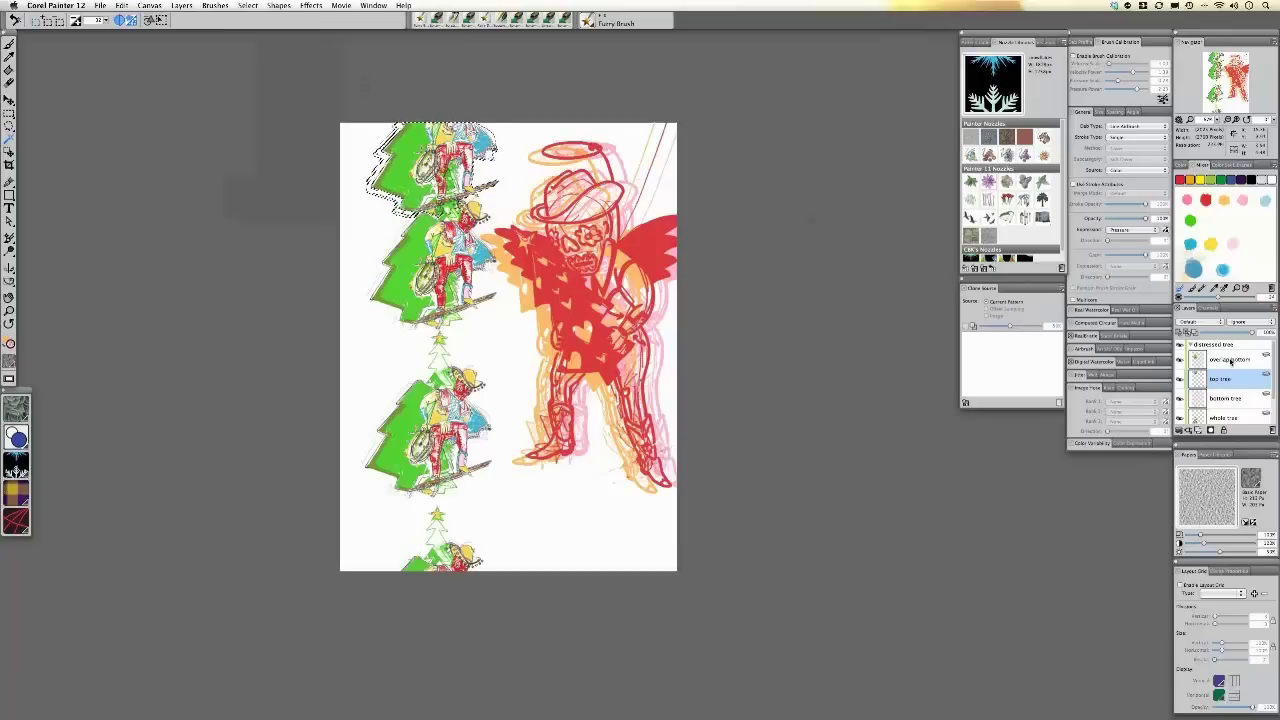
# - Cut the selected top-tree shape out of the "overlap bottom" layer, clear the selection, and toggle layer visibility to check the cut
pyautogui.click(1230, 360)
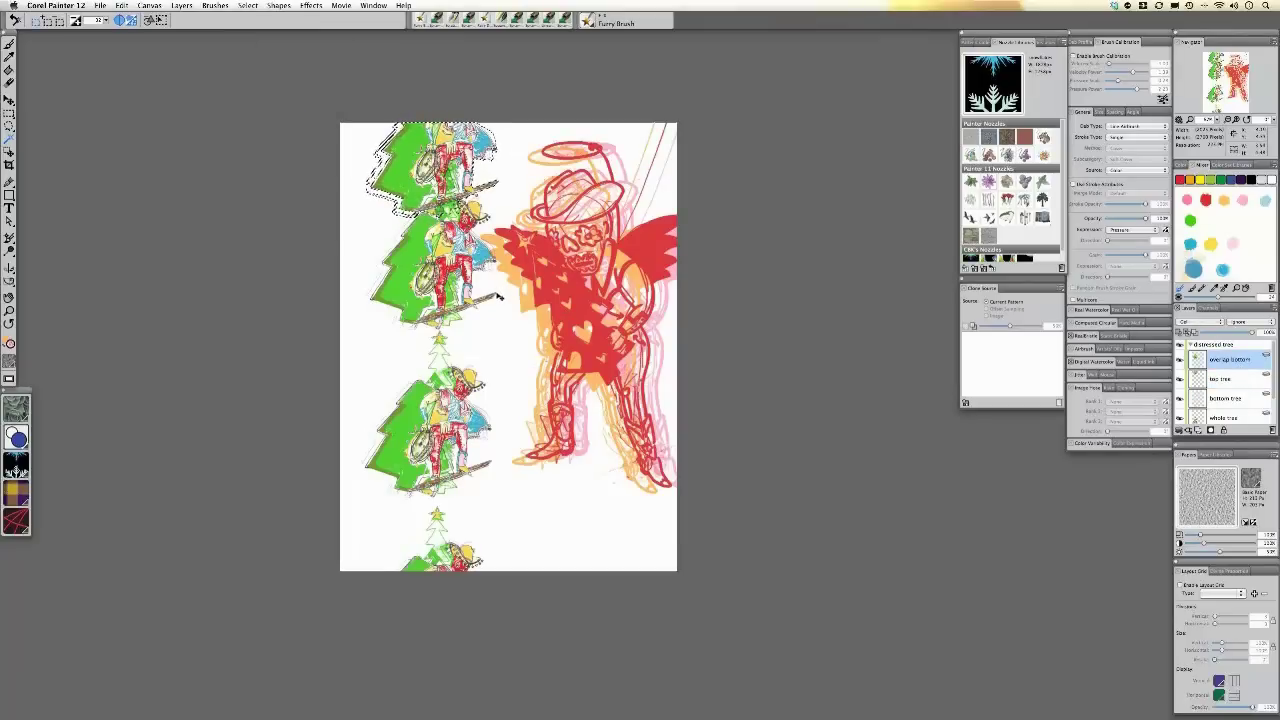
pyautogui.press('super+d')
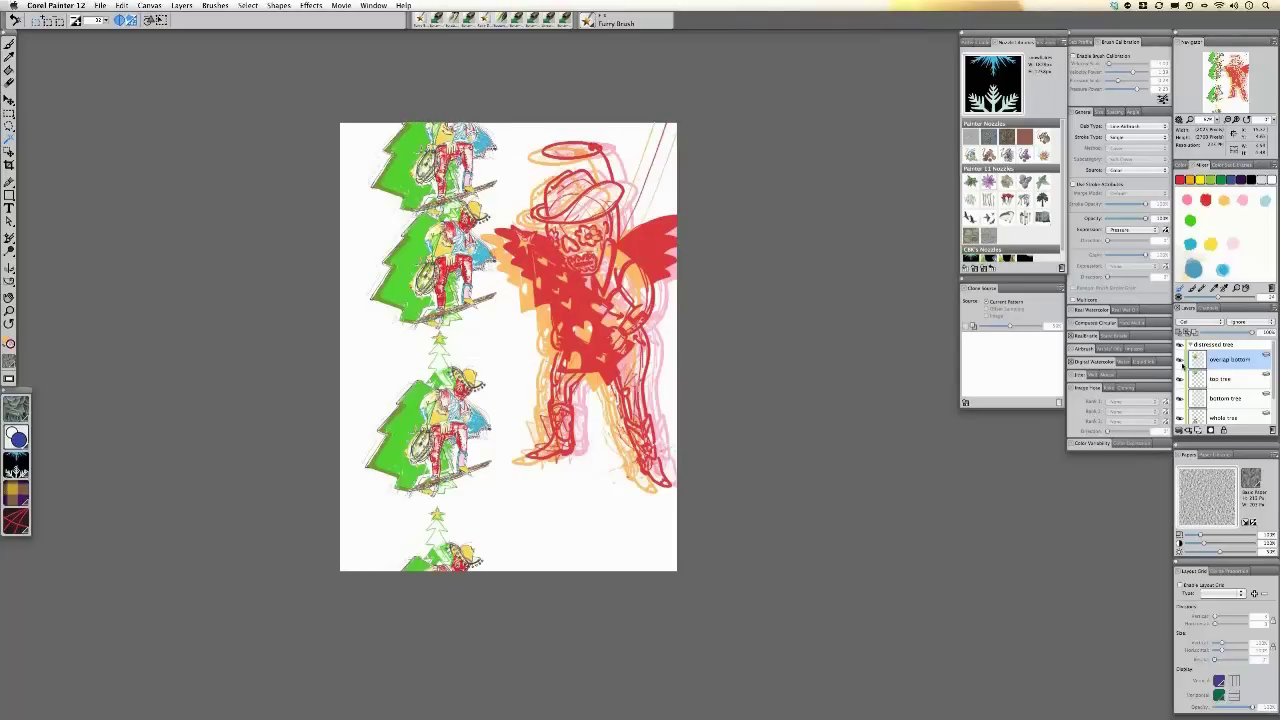
pyautogui.click(1181, 362)
pyautogui.click(1181, 362)
pyautogui.click(1181, 379)
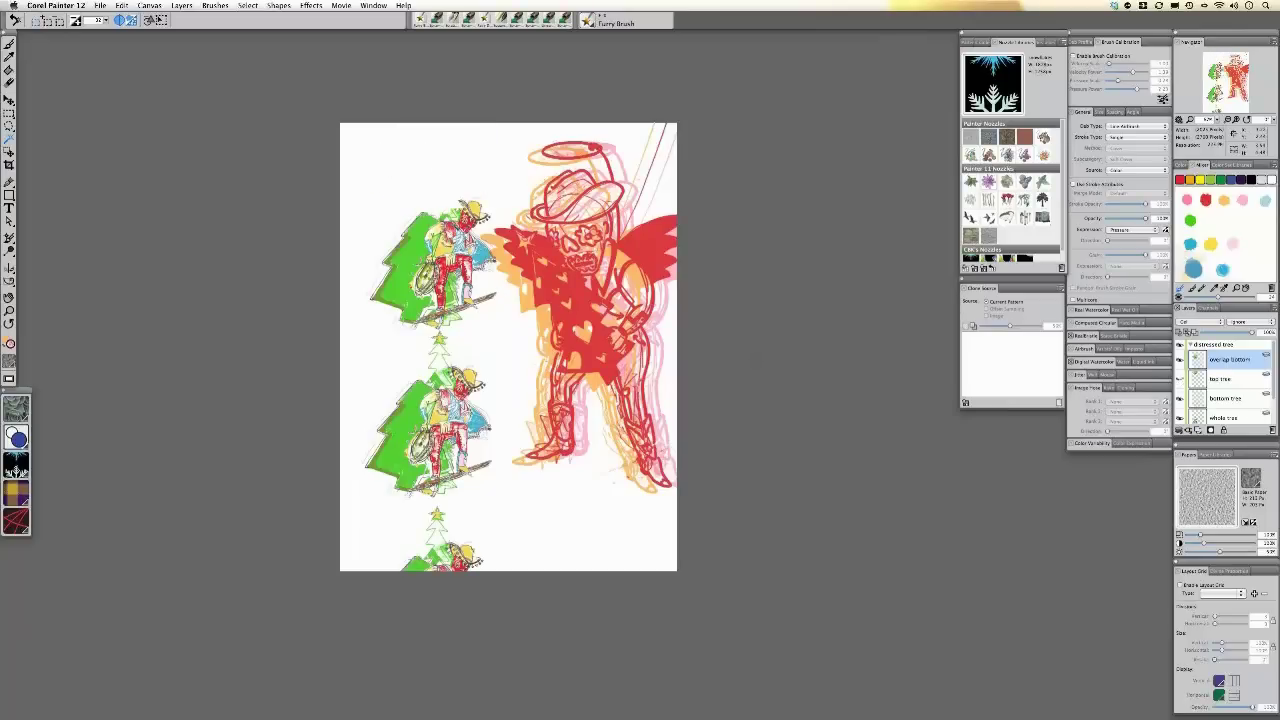
pyautogui.click(1181, 379)
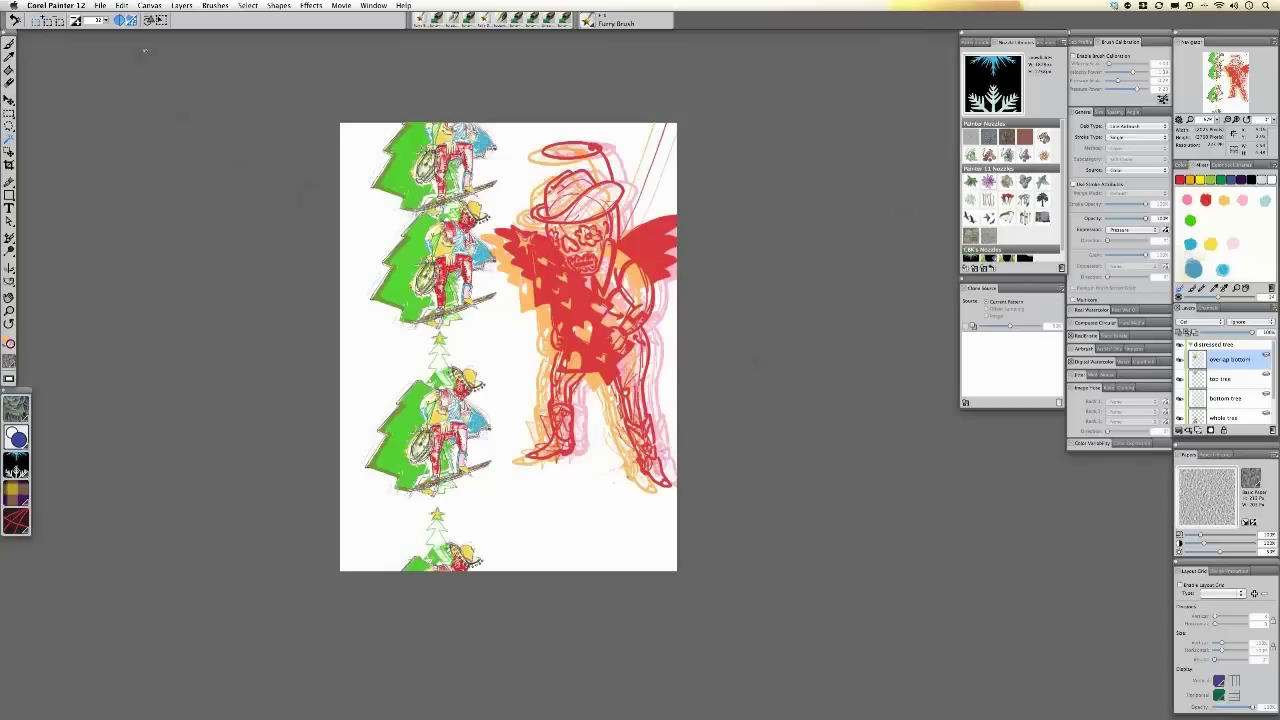
# - Paste the cut overlap piece in place as a new layer and set its composite method to Gel
pyautogui.click(122, 6)
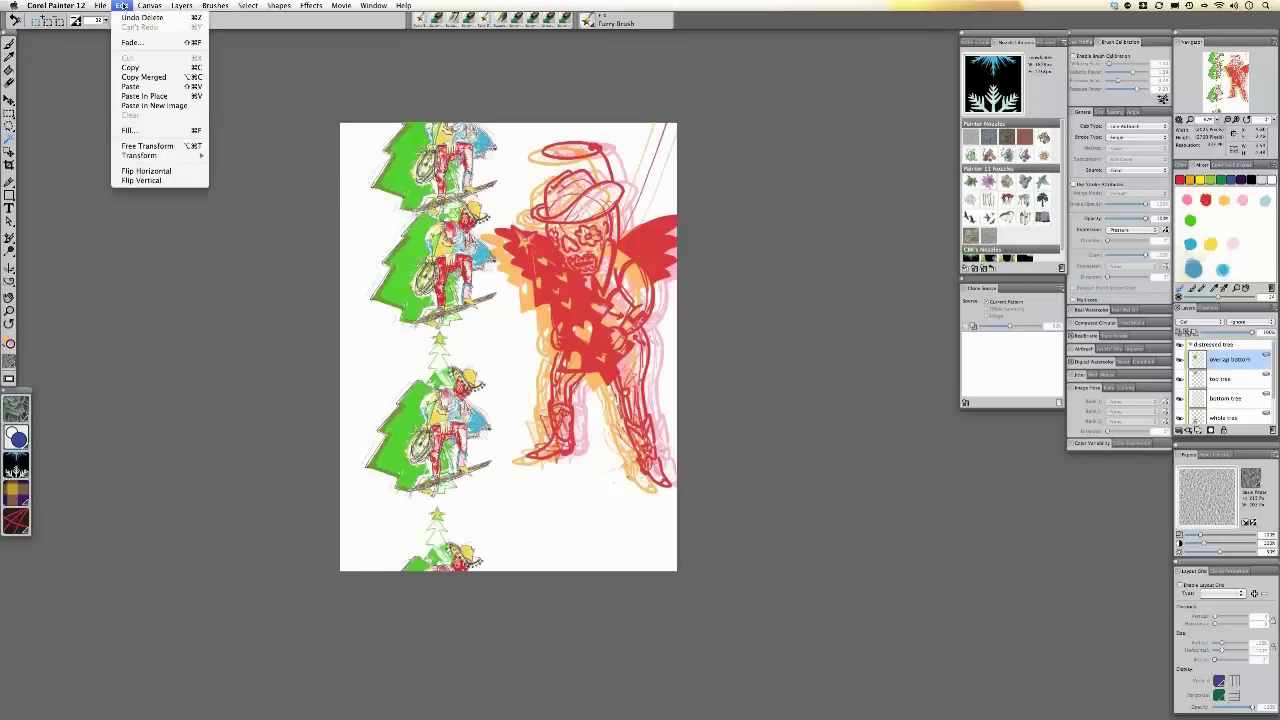
pyautogui.click(145, 95)
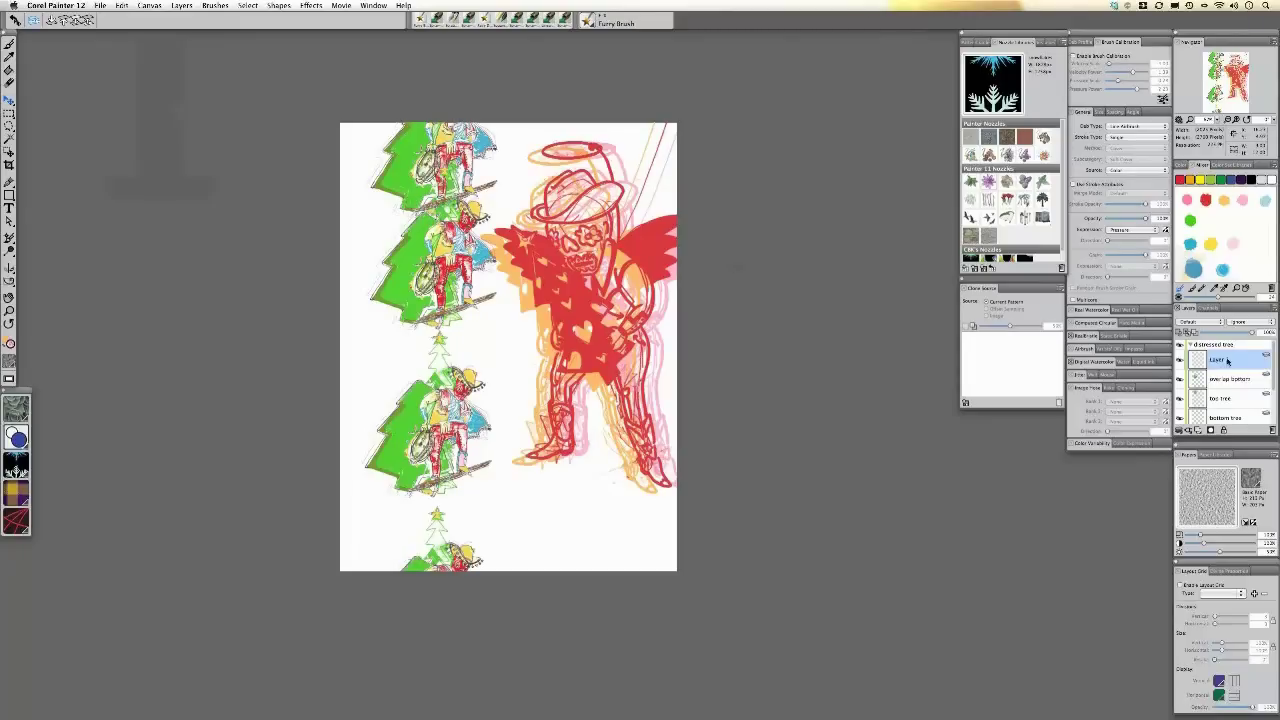
pyautogui.click(1200, 321)
pyautogui.click(1207, 333)
# - Collapse the pasted overlap layer and "top tree" into one layer, toggling "overlap bottom" visibility to check the result
pyautogui.keyDown('super'); pyautogui.click(1225, 399); pyautogui.keyUp('super')
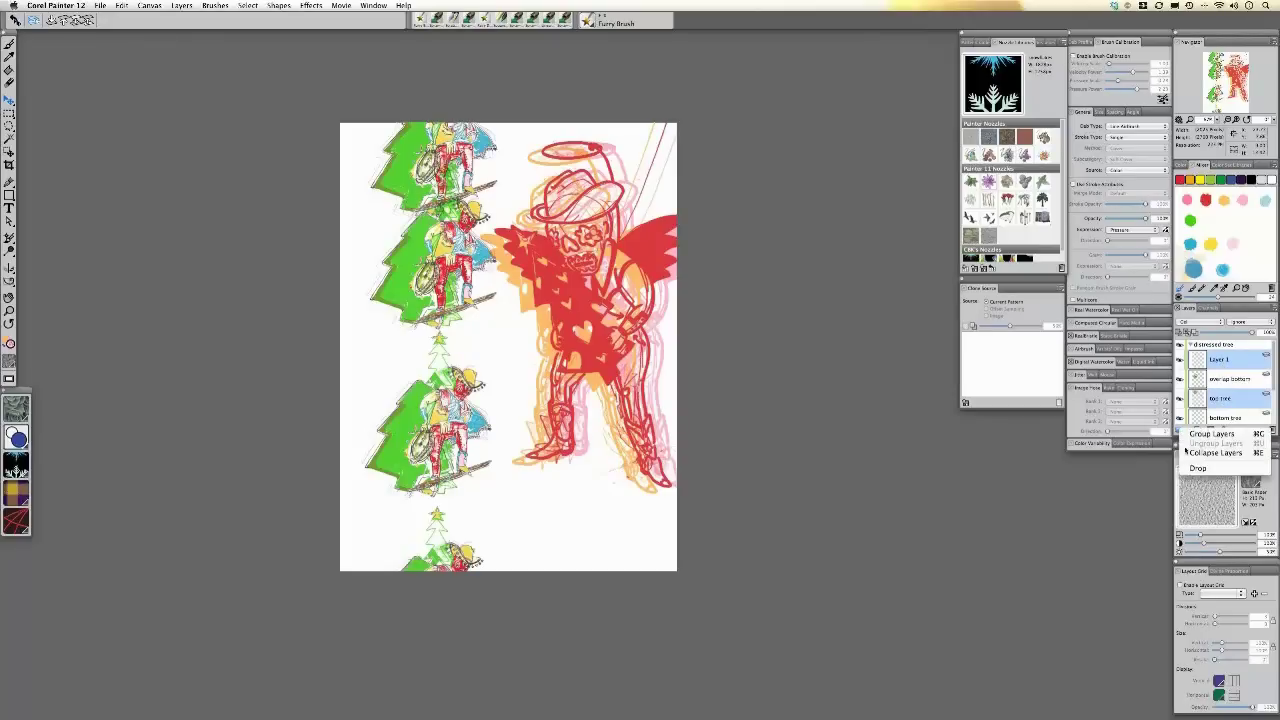
pyautogui.press('super+g')
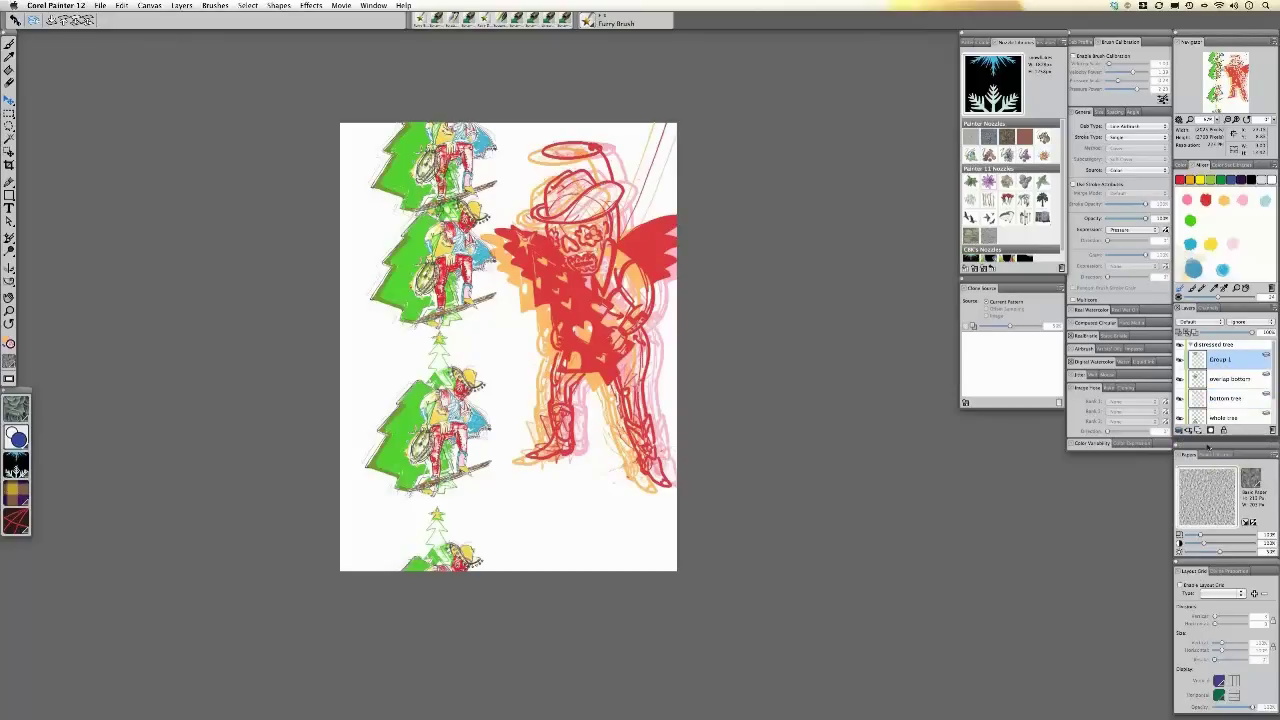
pyautogui.click(1180, 380)
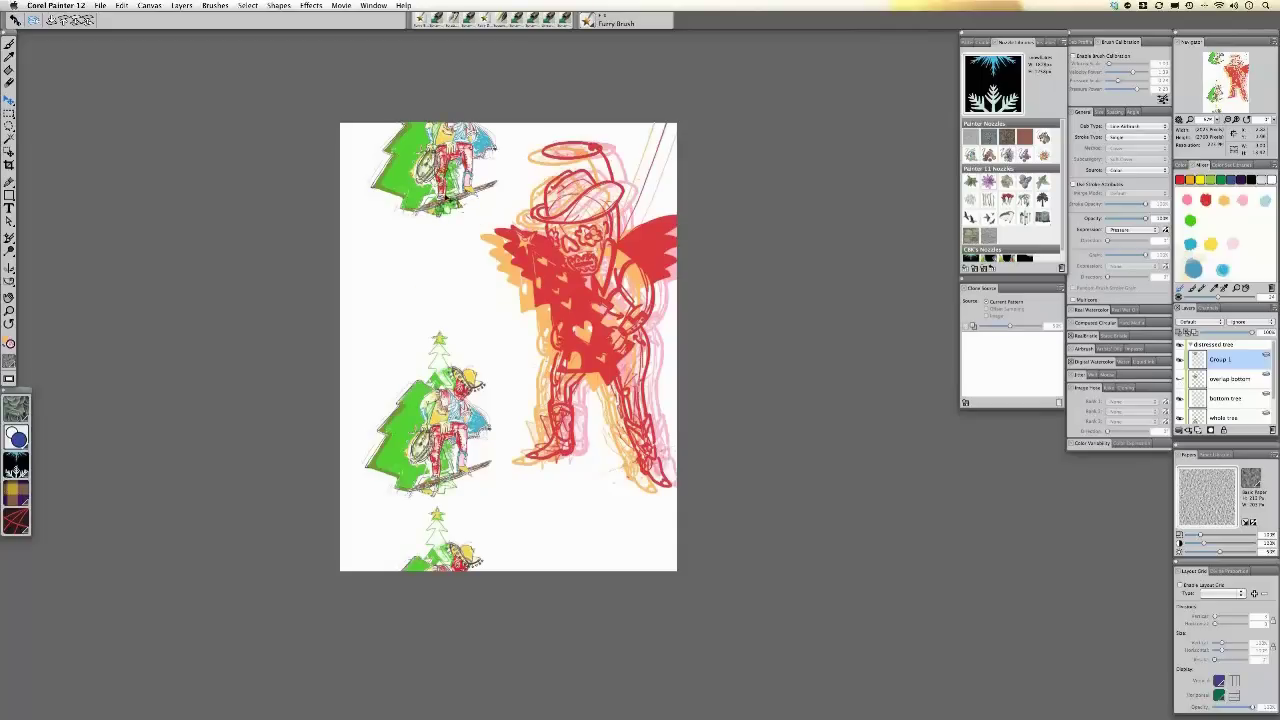
pyautogui.click(1180, 378)
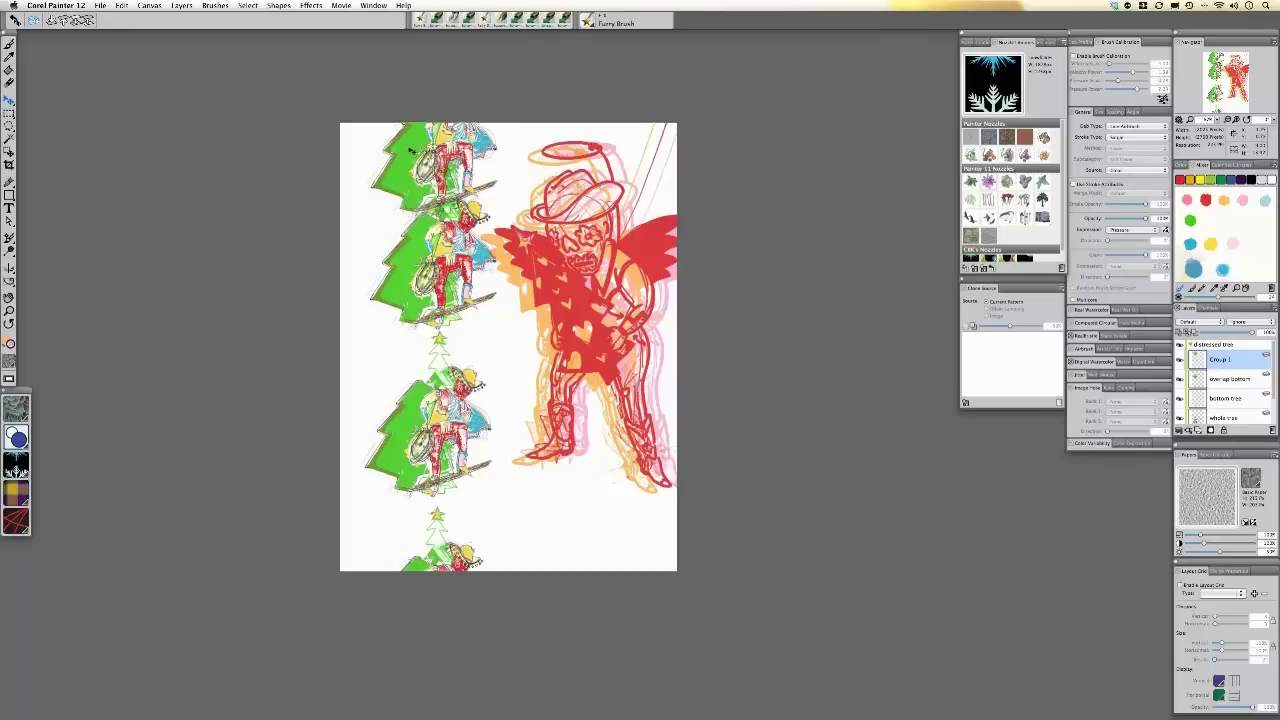
# - Rename the collapsed layer "top tree" and fold up the "distressed tree" group in the layer list
pyautogui.doubleClick(1221, 362)
pyautogui.write('top tree')
pyautogui.press('Return')
pyautogui.click(1196, 345)
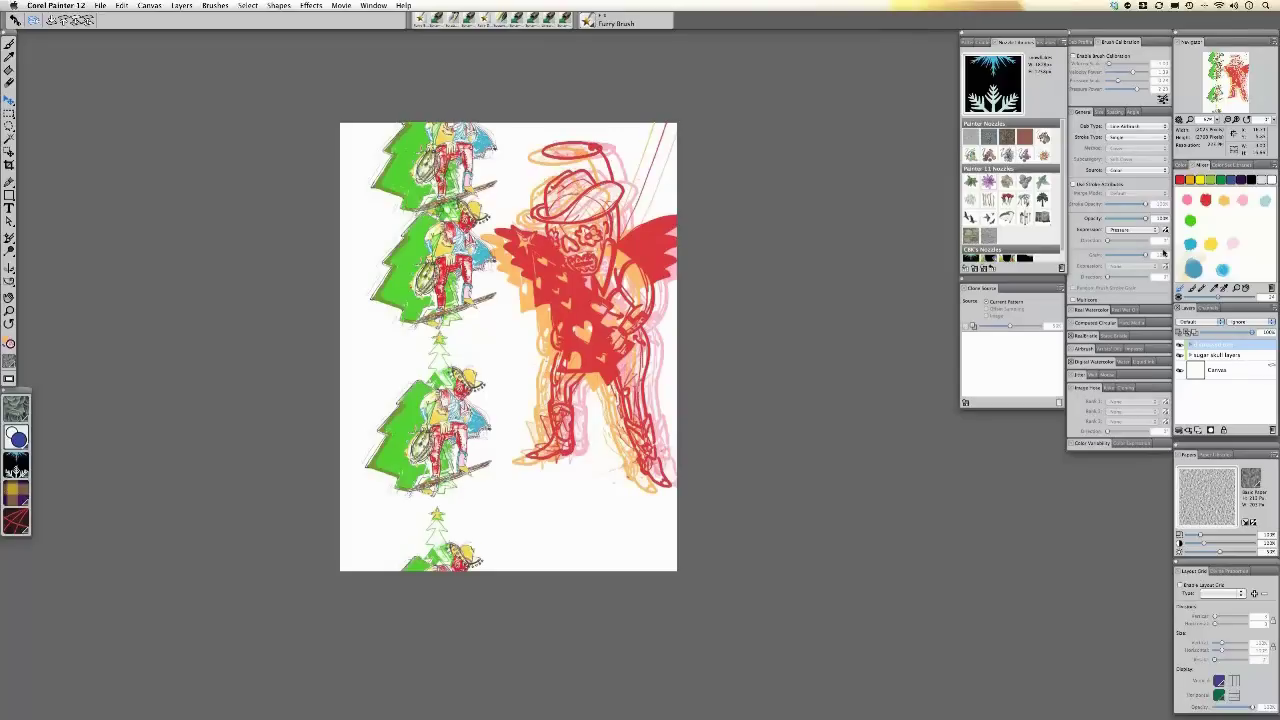
# - Leave full-screen view, clone the holiday image, and arrange the clone and original windows side by side
pyautogui.press('super+m')
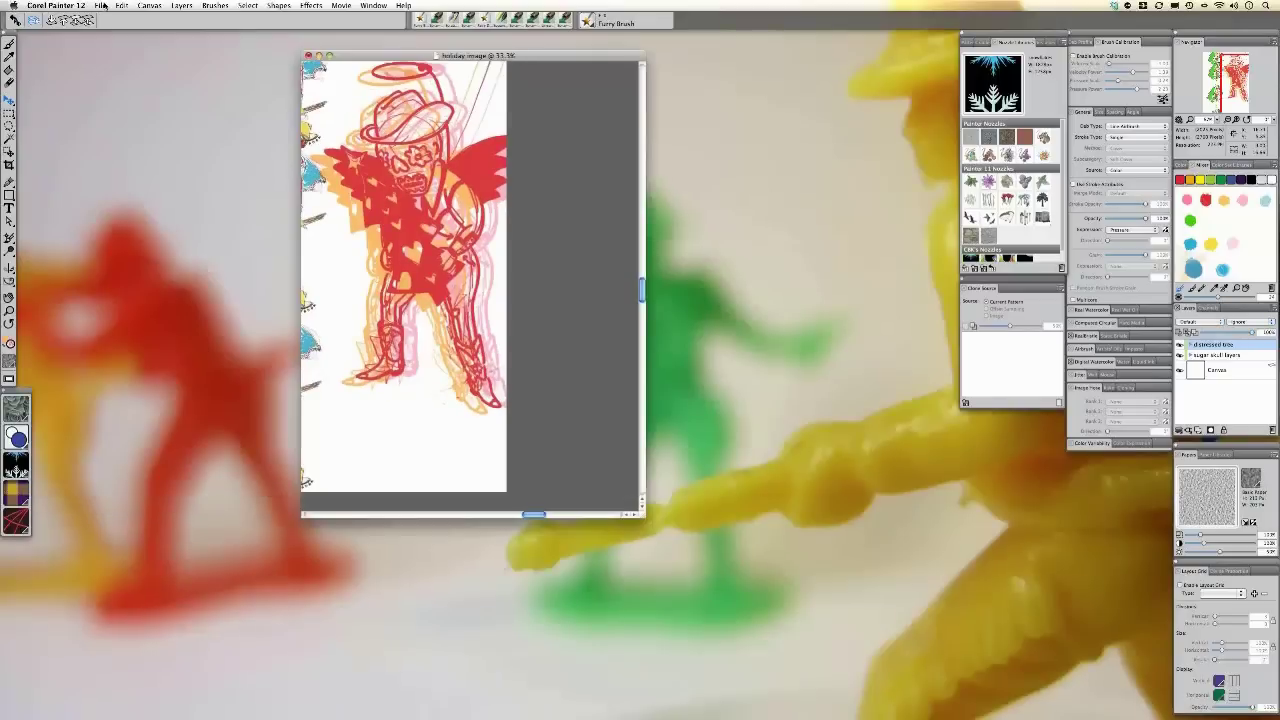
pyautogui.click(101, 6)
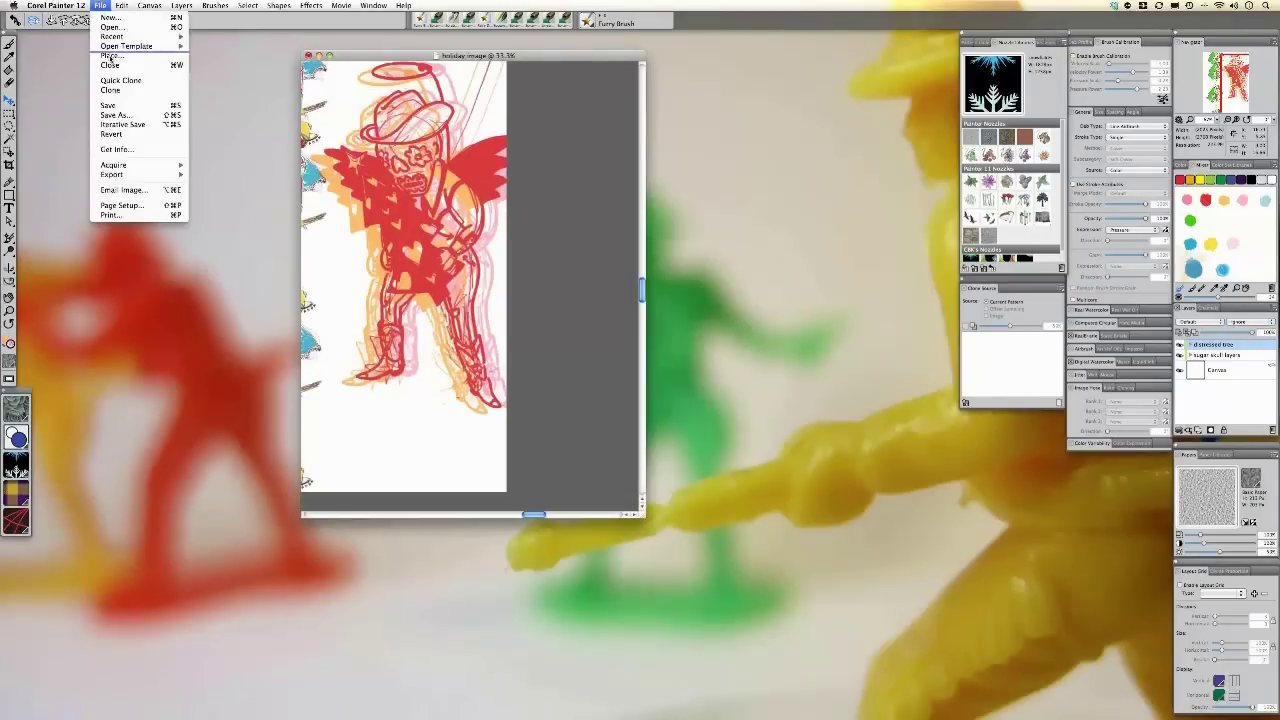
pyautogui.click(112, 91)
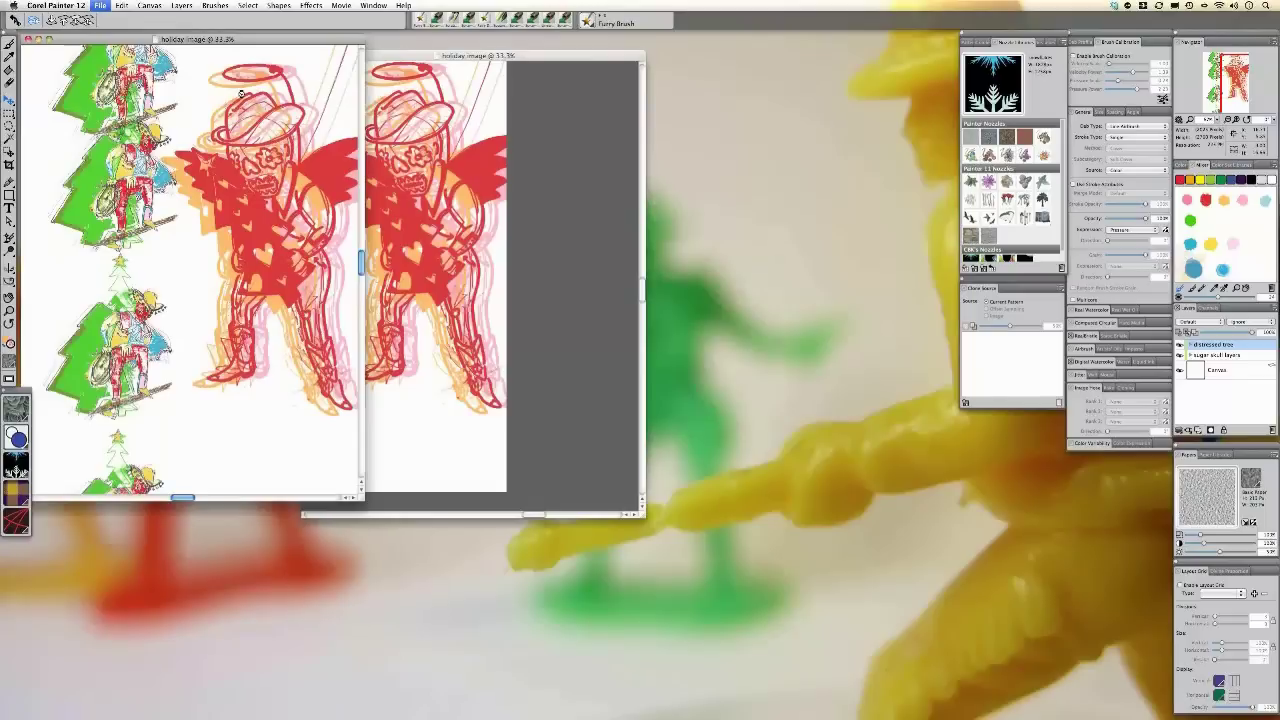
pyautogui.moveTo(306, 39); pyautogui.dragTo(324, 47)
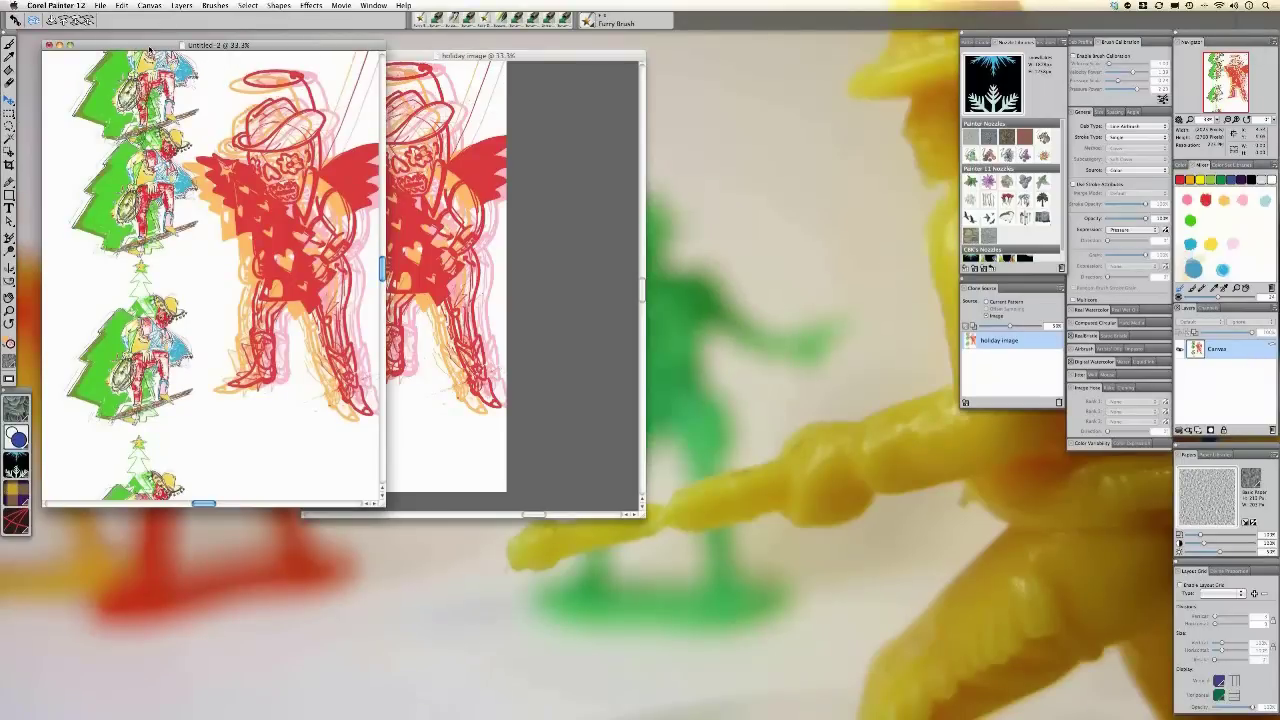
pyautogui.moveTo(150, 49); pyautogui.dragTo(154, 47)
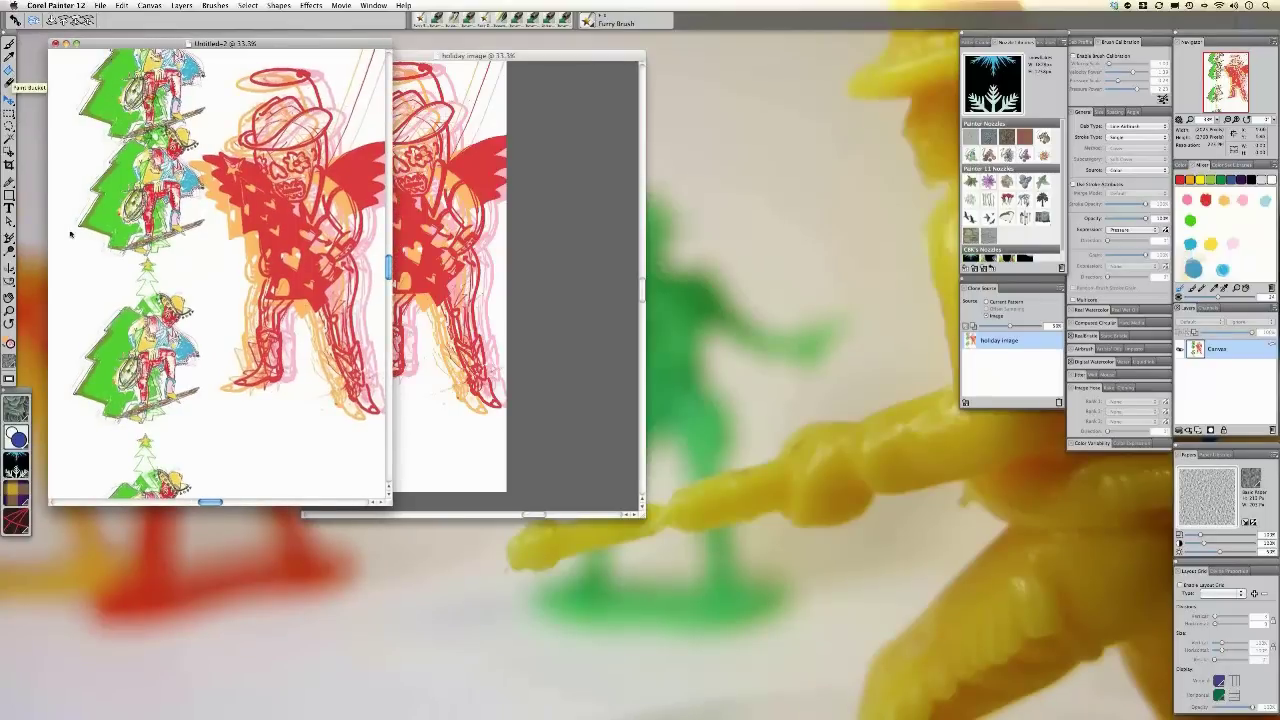
pyautogui.click(9, 72)
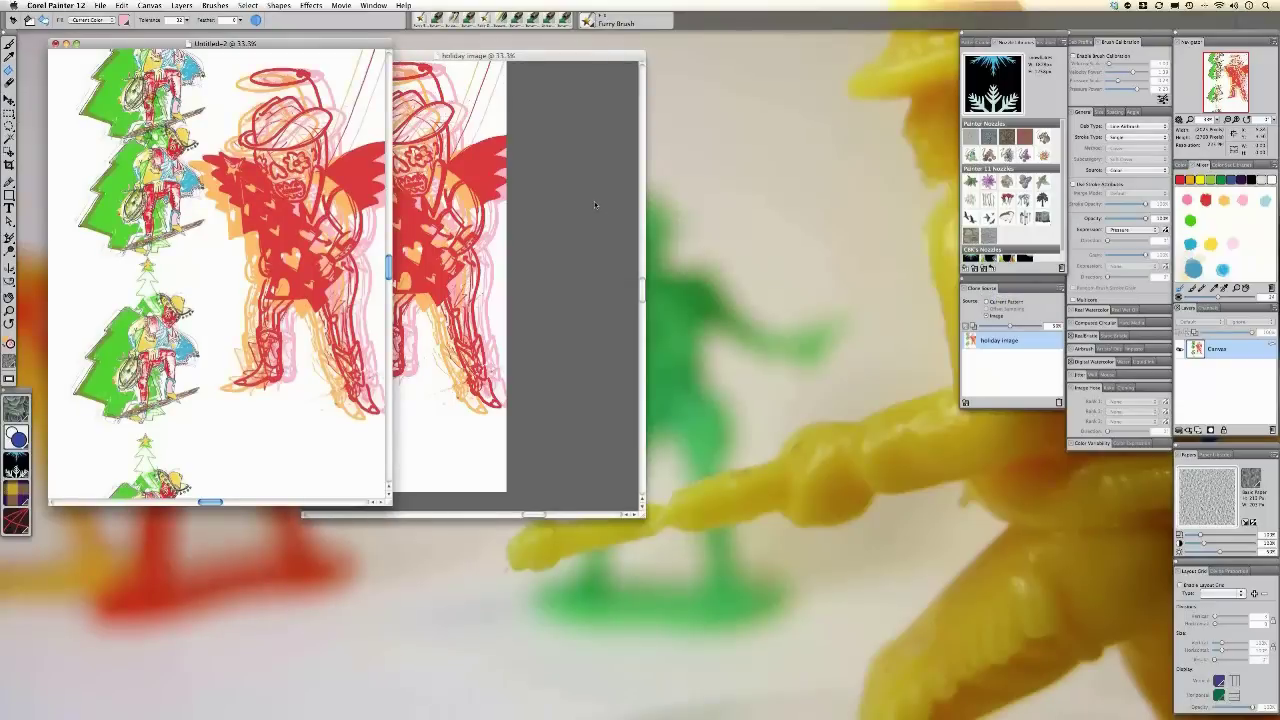
pyautogui.click(572, 56)
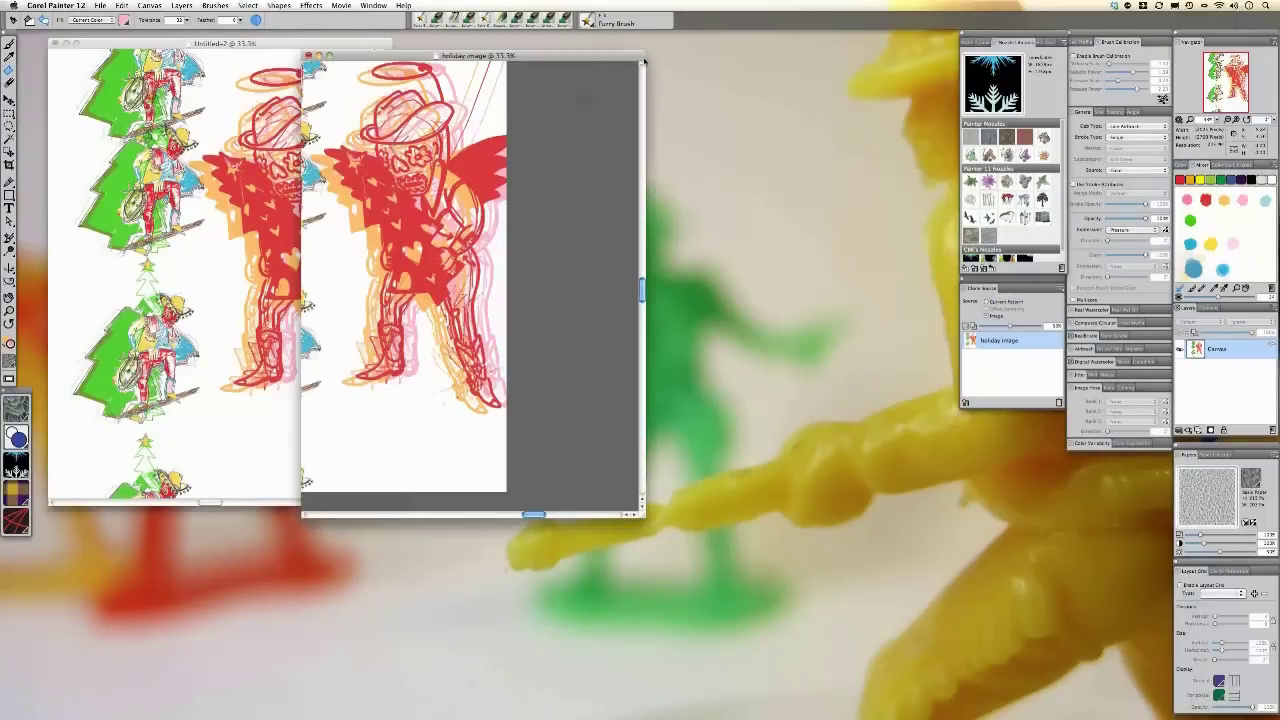
pyautogui.moveTo(644, 60); pyautogui.dragTo(763, 48)
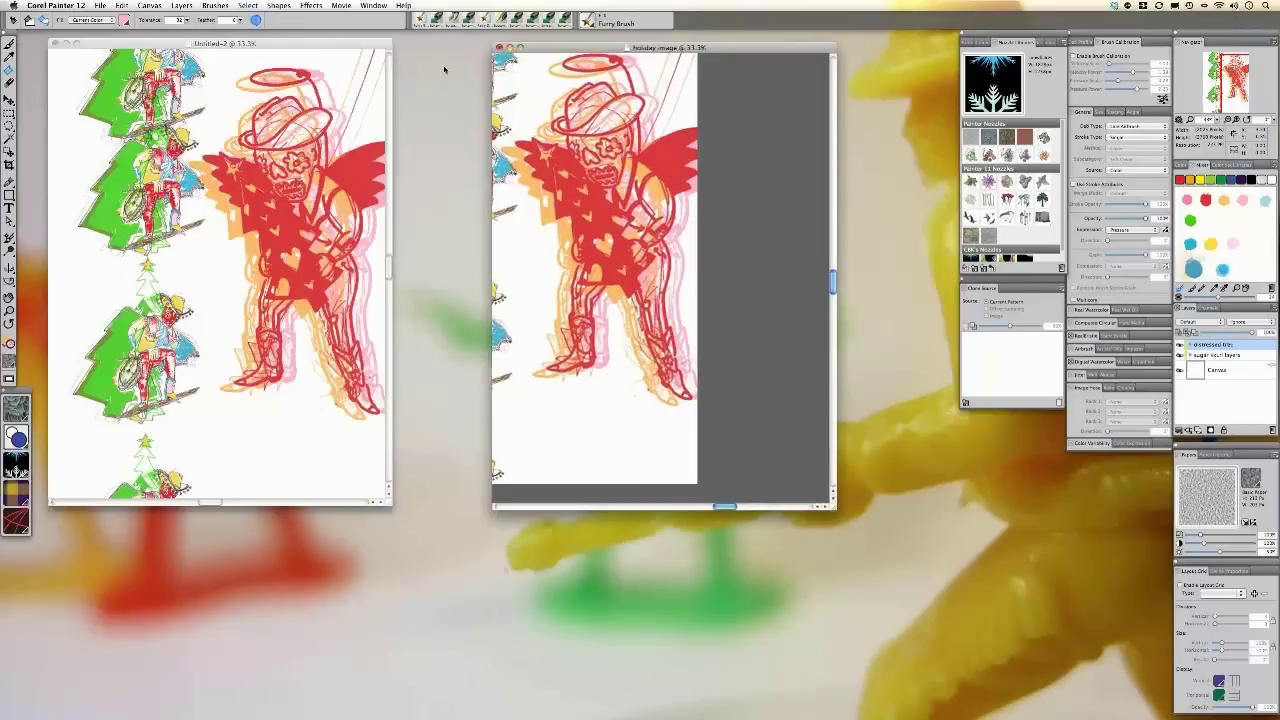
# - Fill the clone's white background around the trees and the angel with mixer blue using the Paint Bucket
pyautogui.click(320, 88)
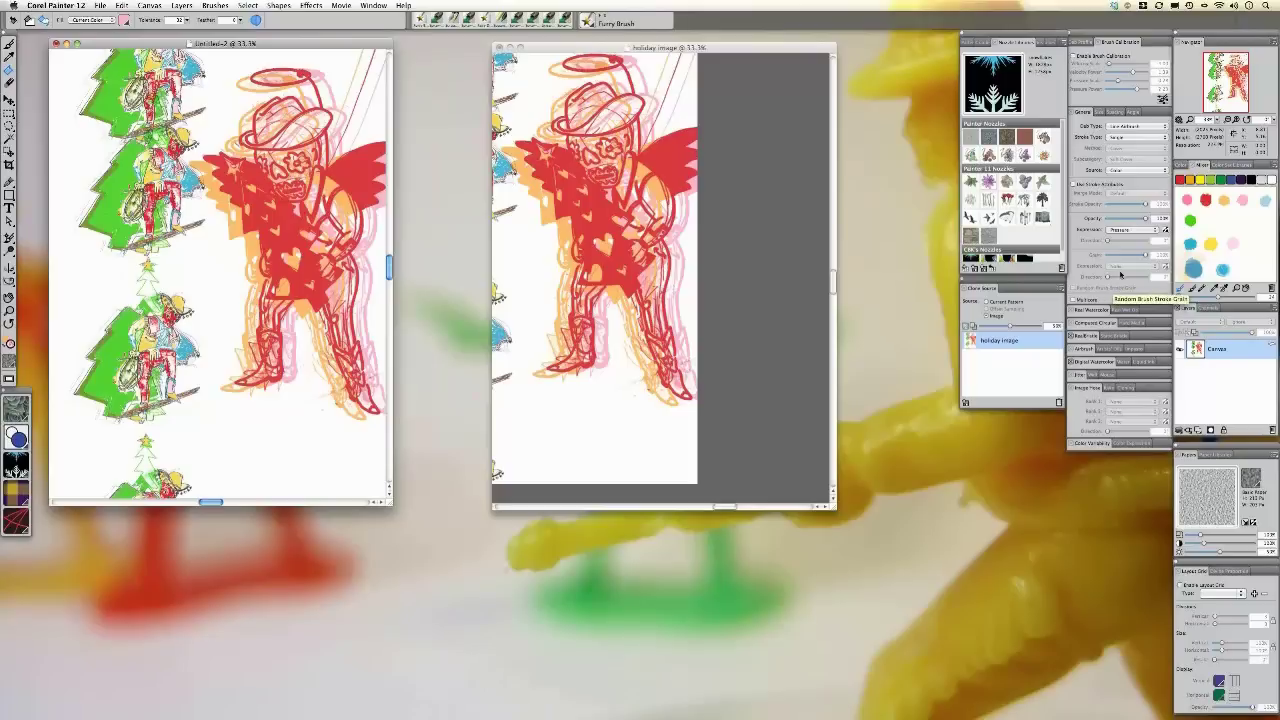
pyautogui.click(1223, 268)
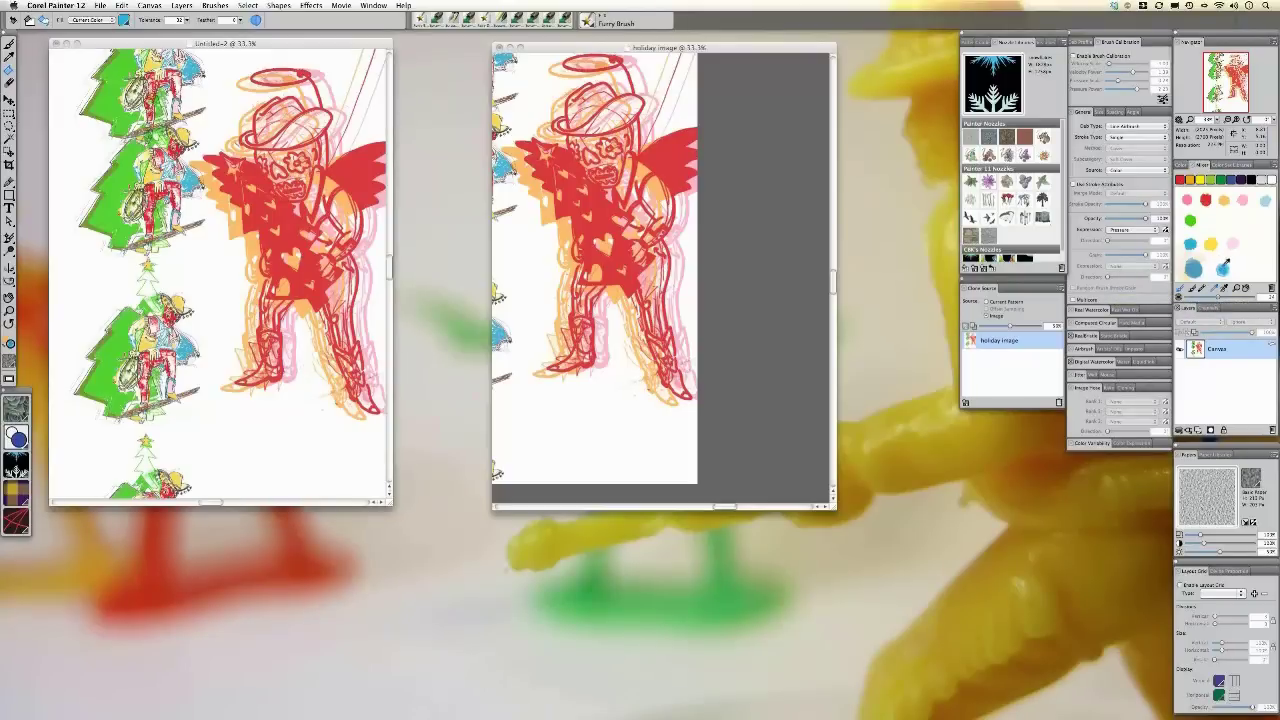
pyautogui.click(219, 299)
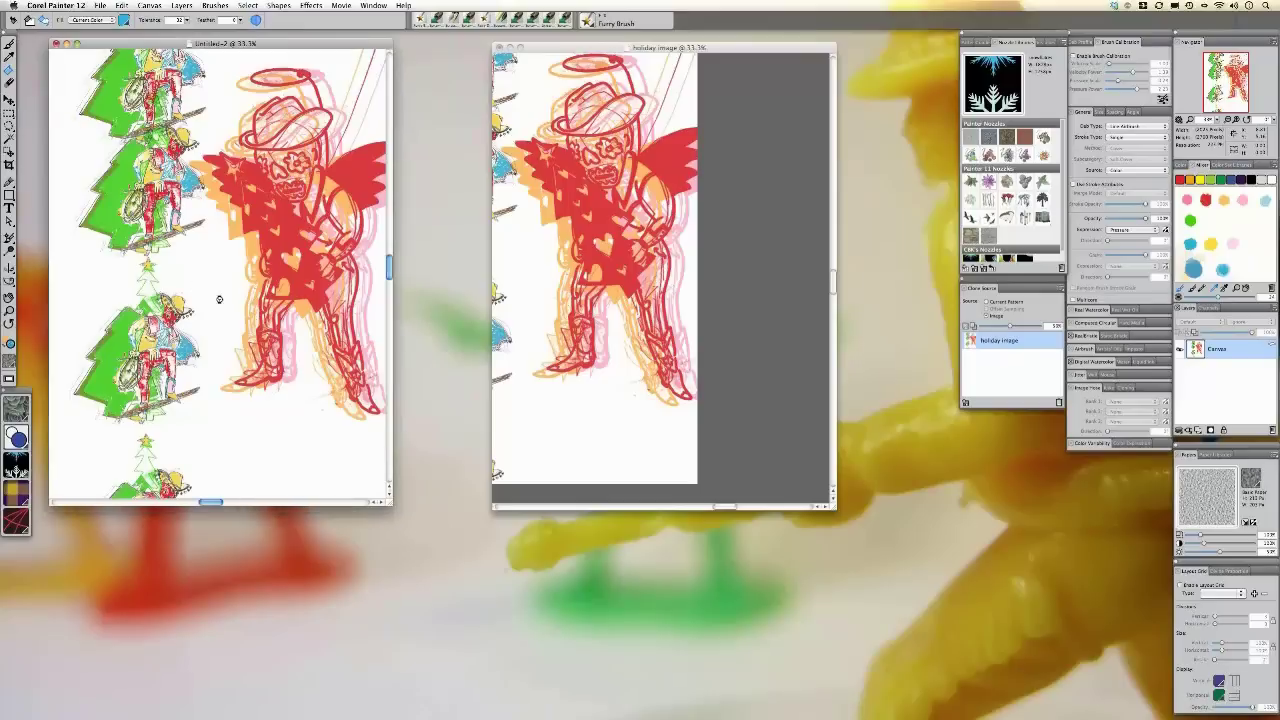
pyautogui.click(219, 299)
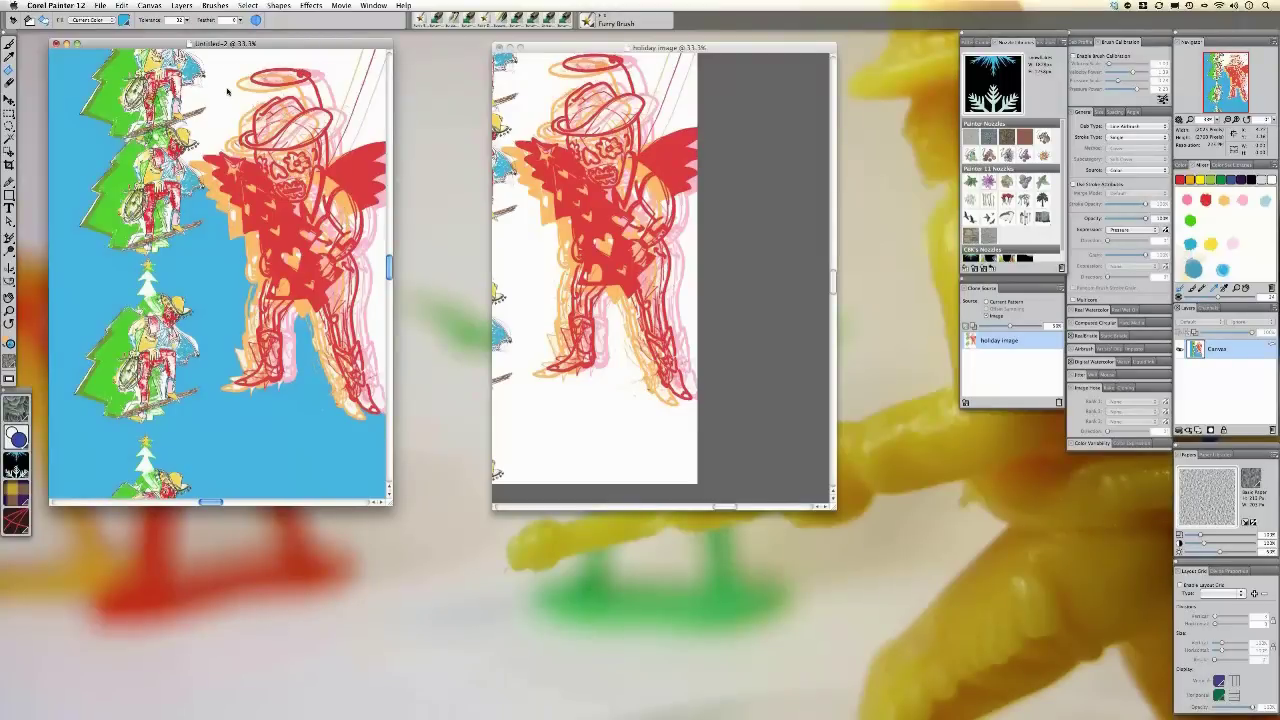
pyautogui.click(307, 59)
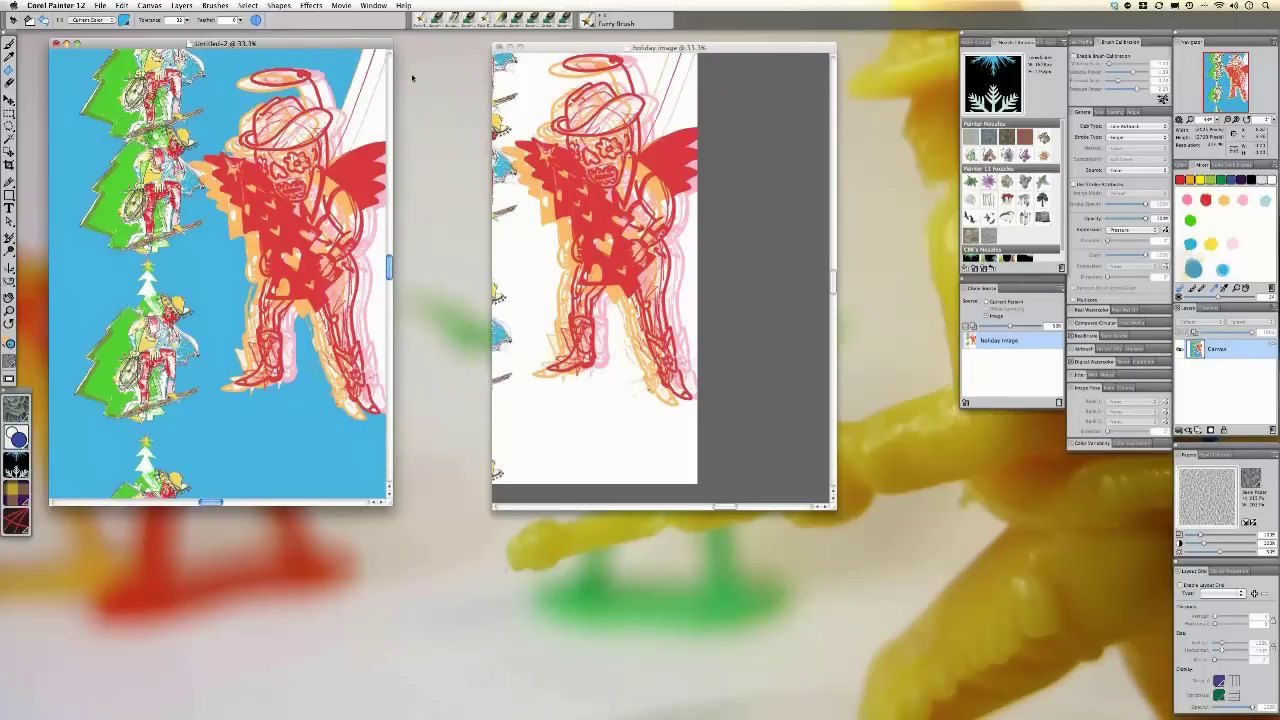
# - Select the blue background around the trees and angel's legs in the clone with the Magic Wand
pyautogui.moveTo(314, 44); pyautogui.dragTo(332, 43)
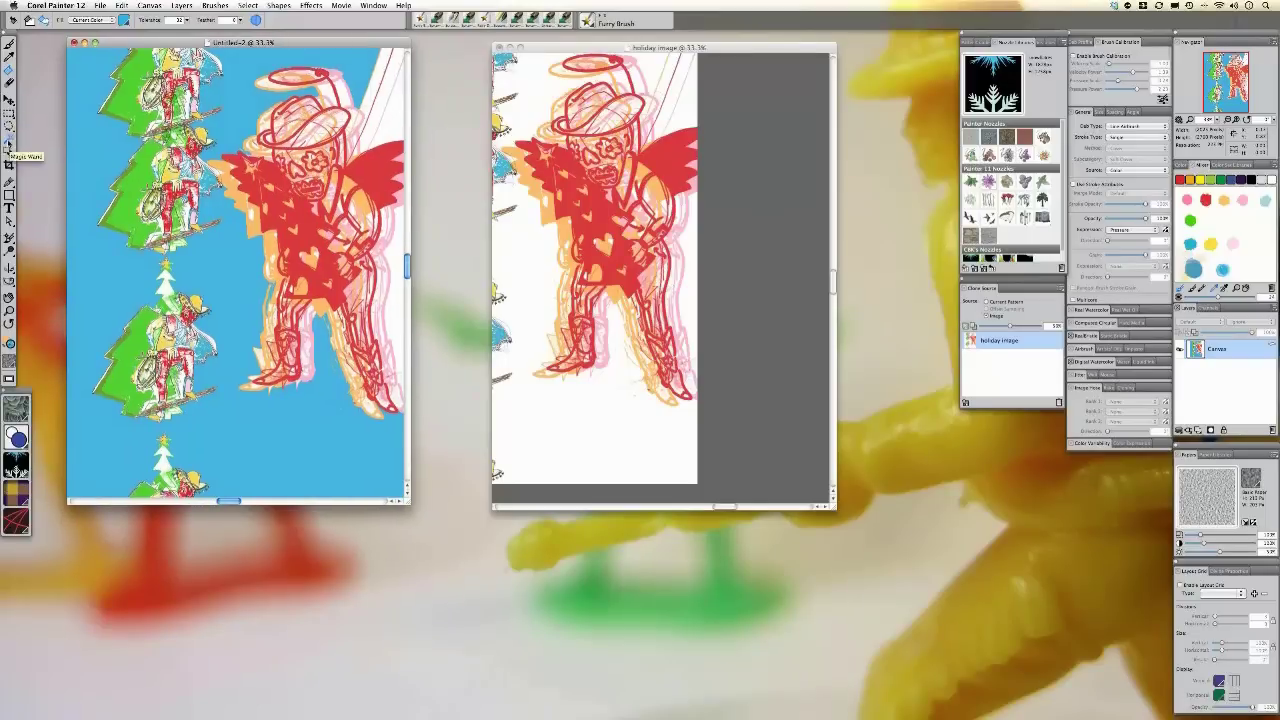
pyautogui.click(9, 139)
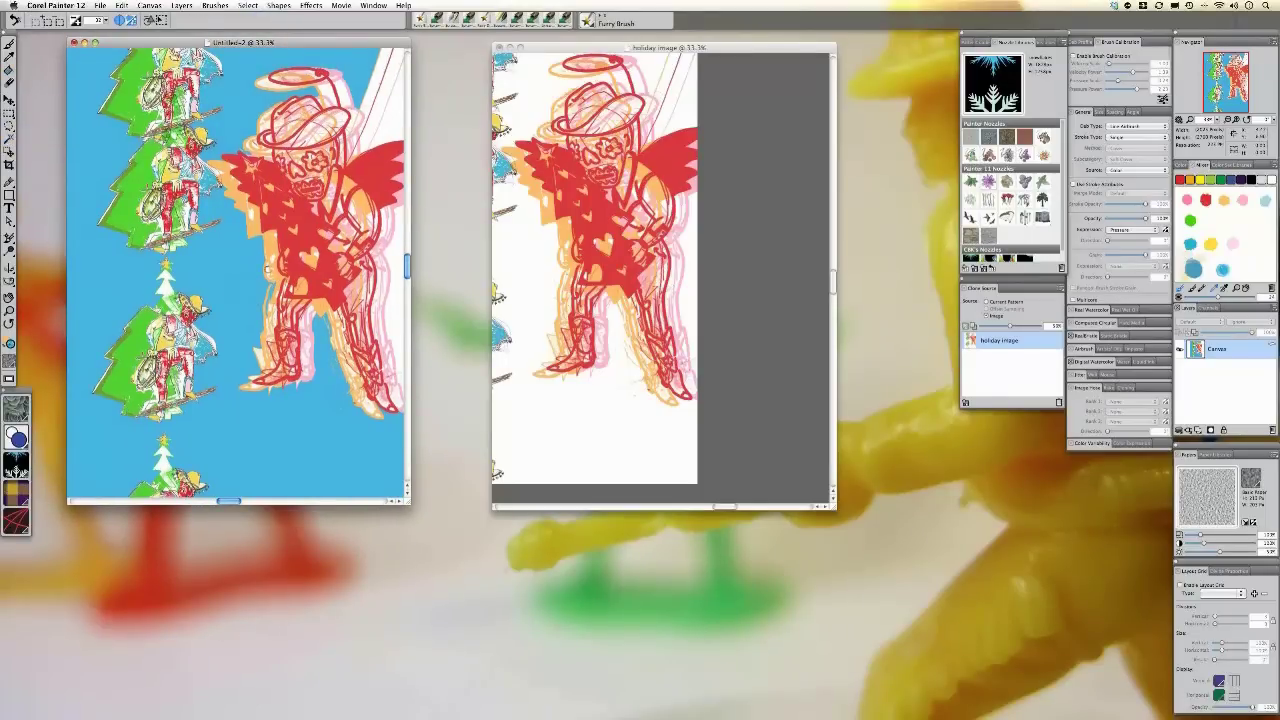
pyautogui.click(267, 269)
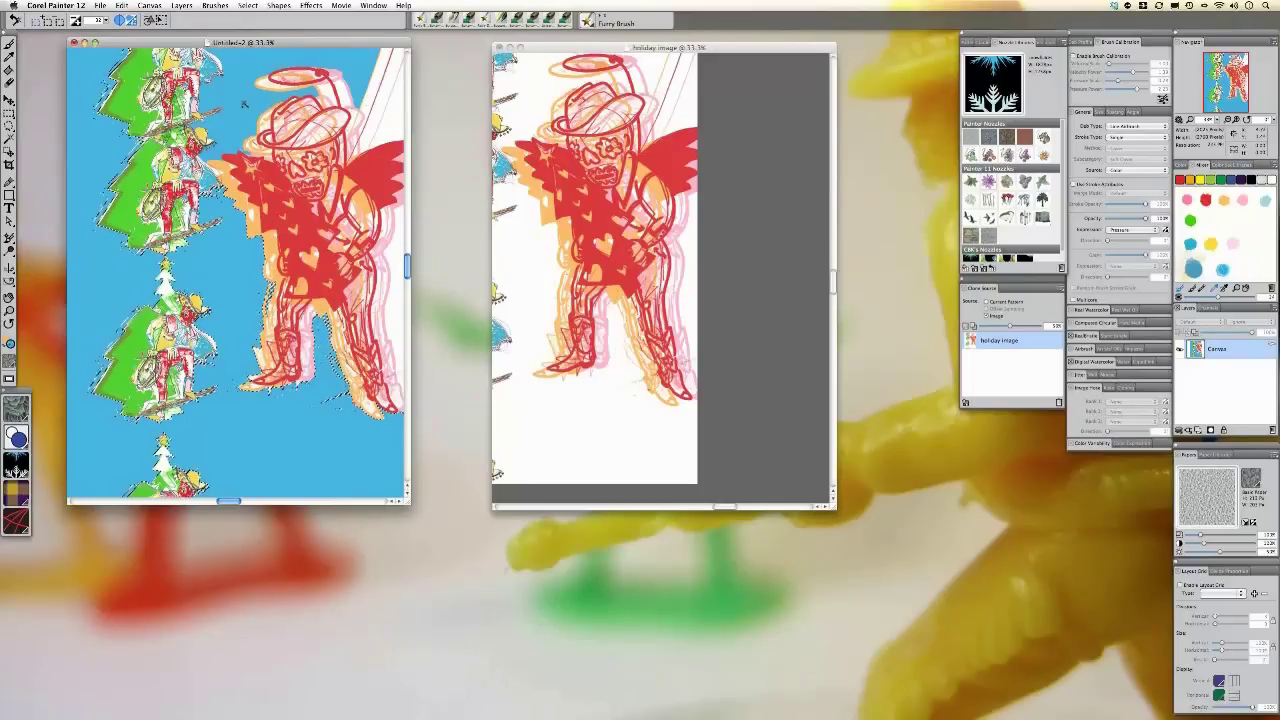
# - Bring the holiday image document forward, show it full screen and paste the copied blue background as a new layer
pyautogui.press('super+d')
pyautogui.press('super+z')
pyautogui.moveTo(509, 47); pyautogui.dragTo(444, 51)
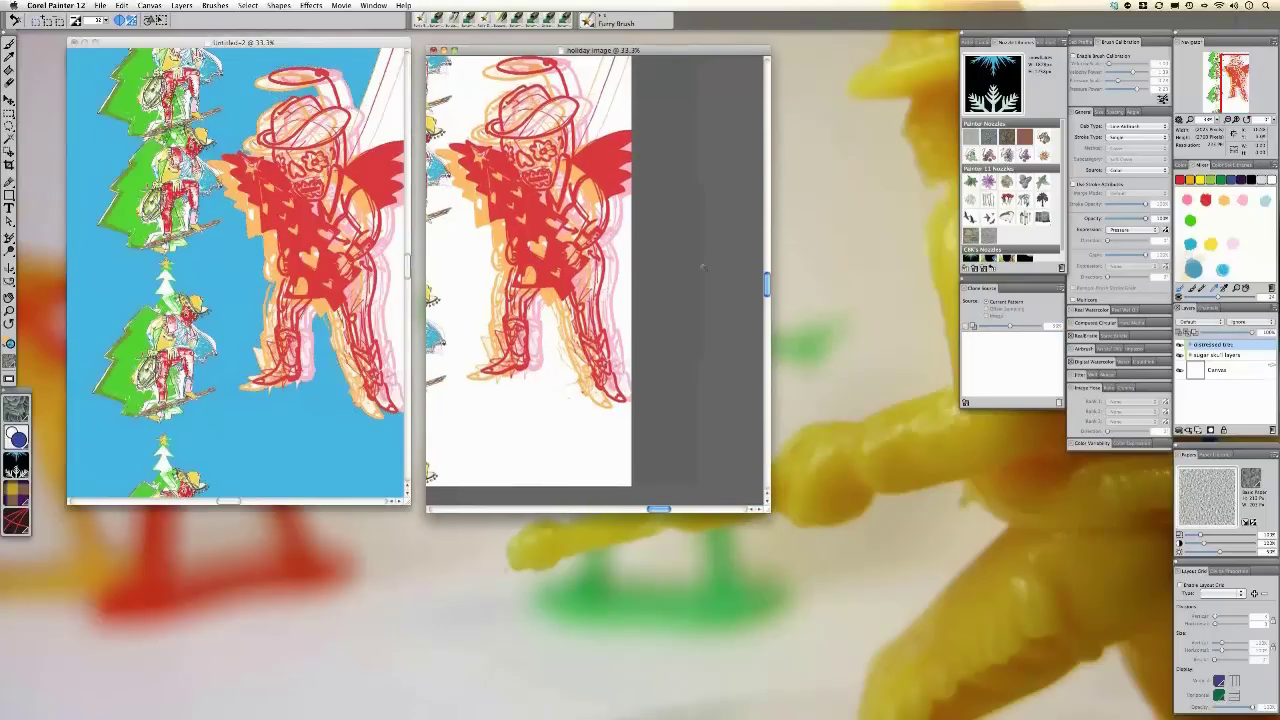
pyautogui.press('super+m')
pyautogui.press('super+v')
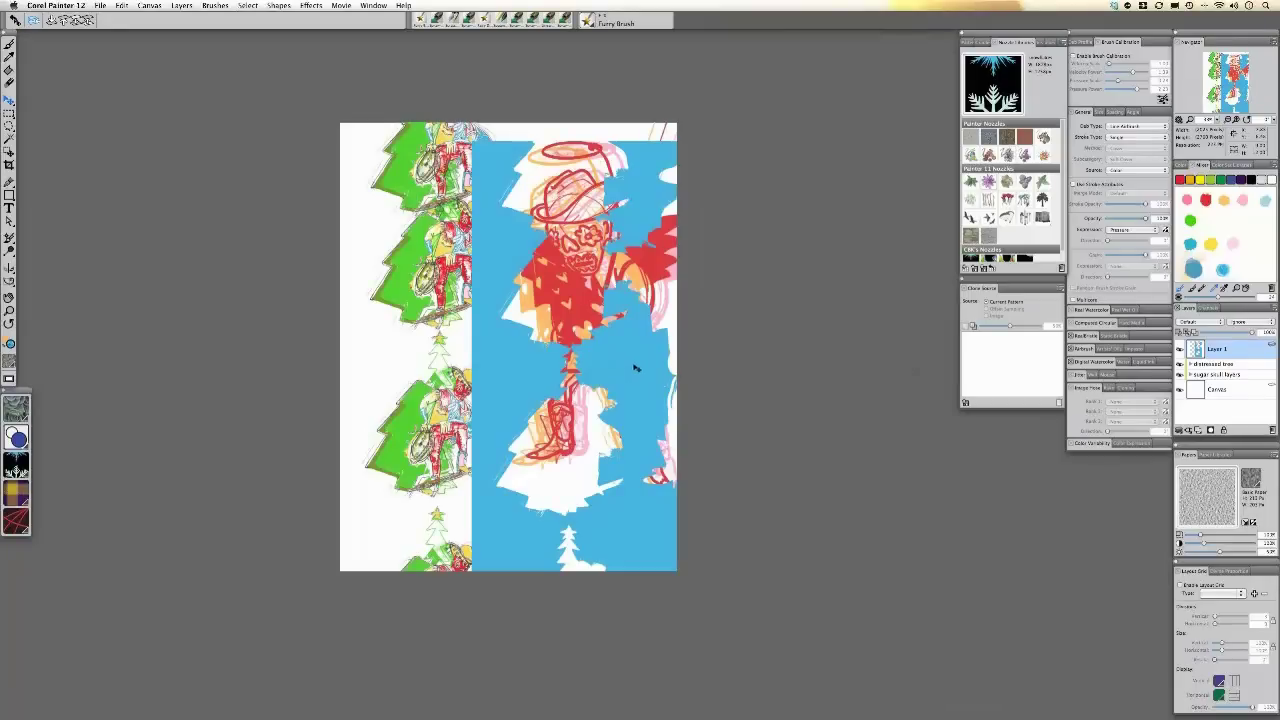
# - Nudge the pasted blue background layer left until its cutouts line up horizontally with the trees and the winged figure
pyautogui.press('Left')
pyautogui.press('Left')
pyautogui.press('Left')
pyautogui.press('Left')
pyautogui.press('Left')
pyautogui.press('Left')
pyautogui.press('Left')
pyautogui.press('Left')
pyautogui.press('Left')
pyautogui.press('Left')
pyautogui.press('Left')
pyautogui.press('Left')
pyautogui.press('Left')
pyautogui.press('Left')
pyautogui.press('Left')
pyautogui.press('Left')
pyautogui.press('Left')
pyautogui.press('Left')
pyautogui.press('Left')
pyautogui.press('Left')
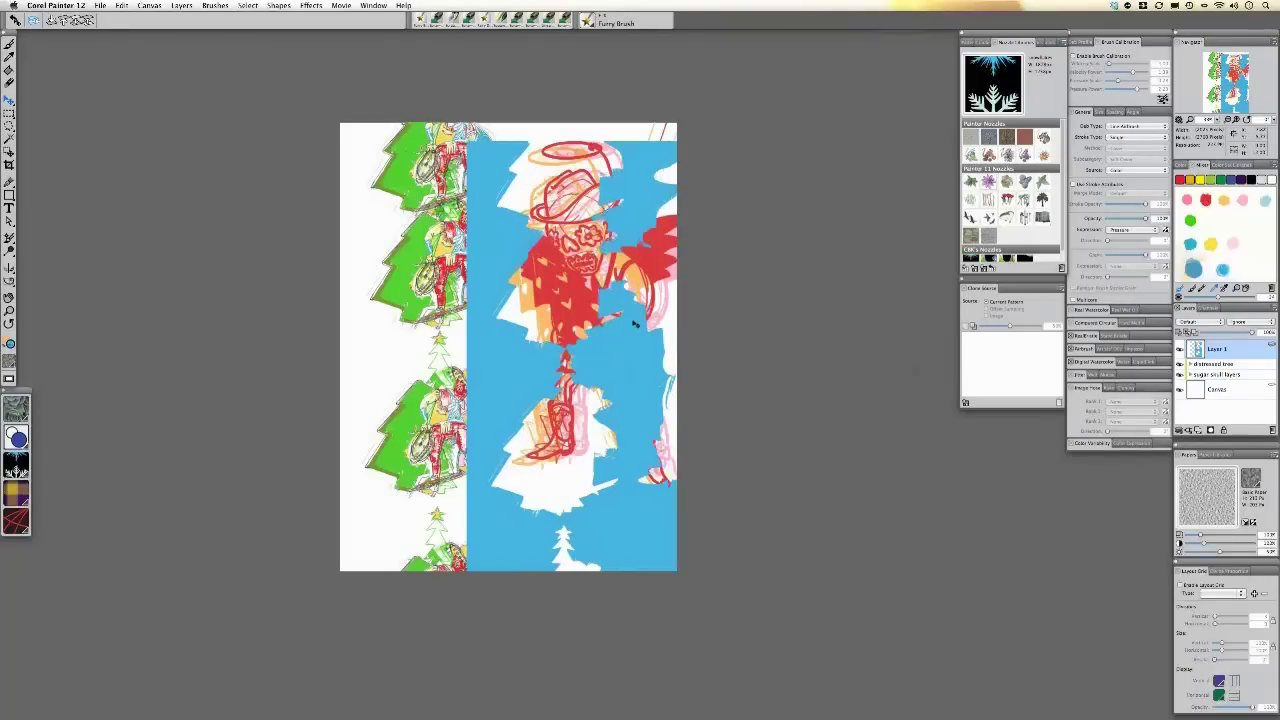
pyautogui.press('Left')
pyautogui.press('Left')
pyautogui.press('Left')
pyautogui.press('Left')
pyautogui.press('Left')
pyautogui.press('Left')
pyautogui.press('Left')
pyautogui.press('Left')
pyautogui.press('Left')
pyautogui.press('Left')
pyautogui.press('Left')
pyautogui.press('Left')
pyautogui.press('Left')
pyautogui.press('Left')
pyautogui.press('Left')
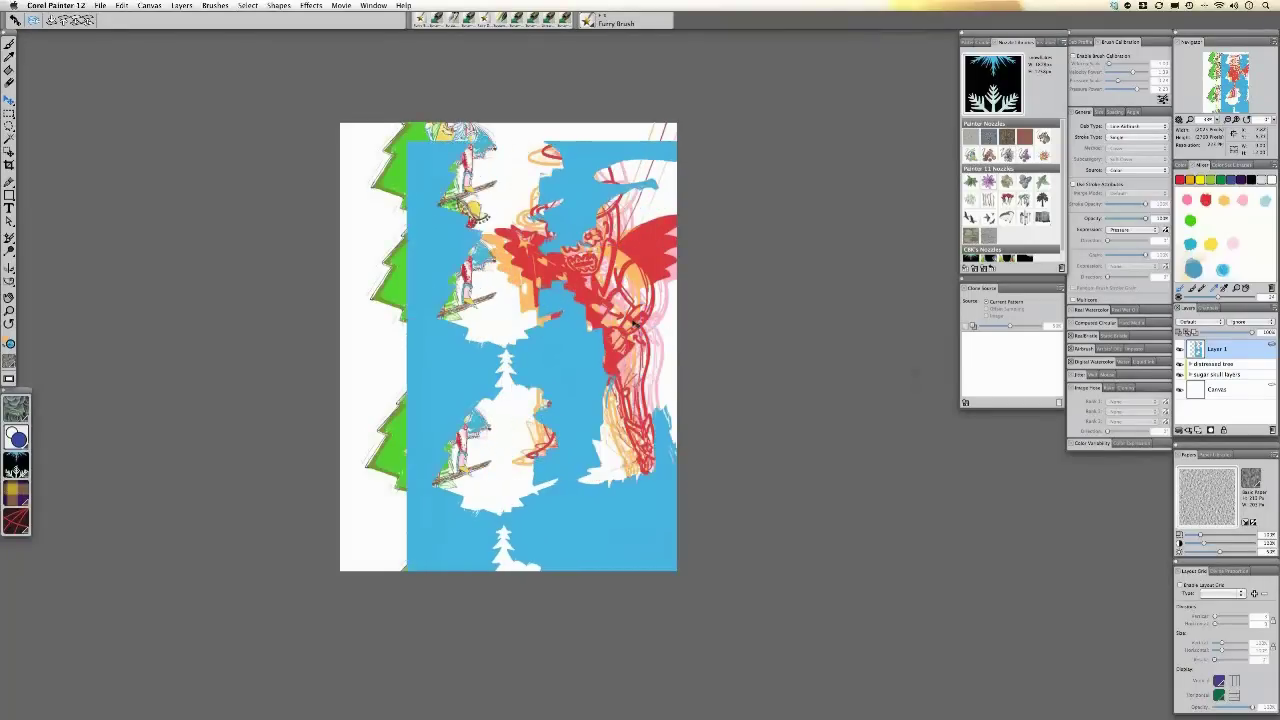
pyautogui.press('Left')
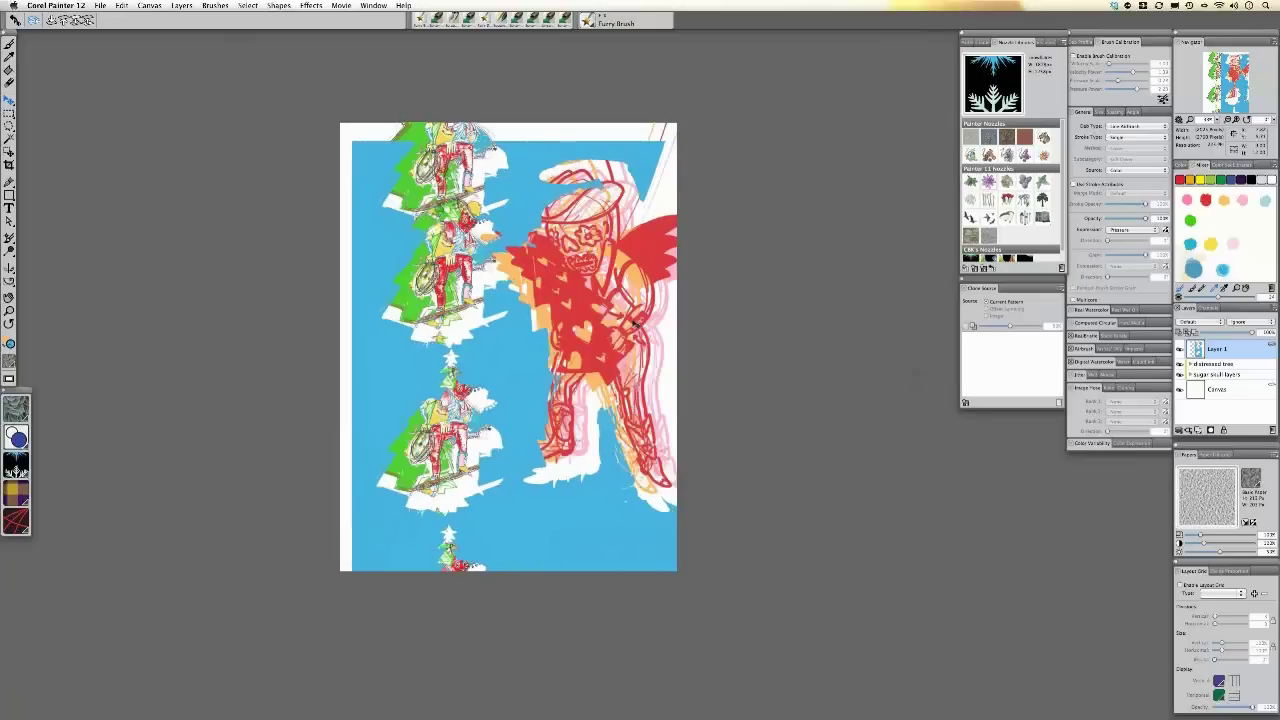
pyautogui.press('Left')
pyautogui.press('Left')
# - Nudge the blue layer up and down to set its vertical position slightly below the canvas's upper edge
pyautogui.press('Up')
pyautogui.press('Up')
pyautogui.press('Up')
pyautogui.press('Up')
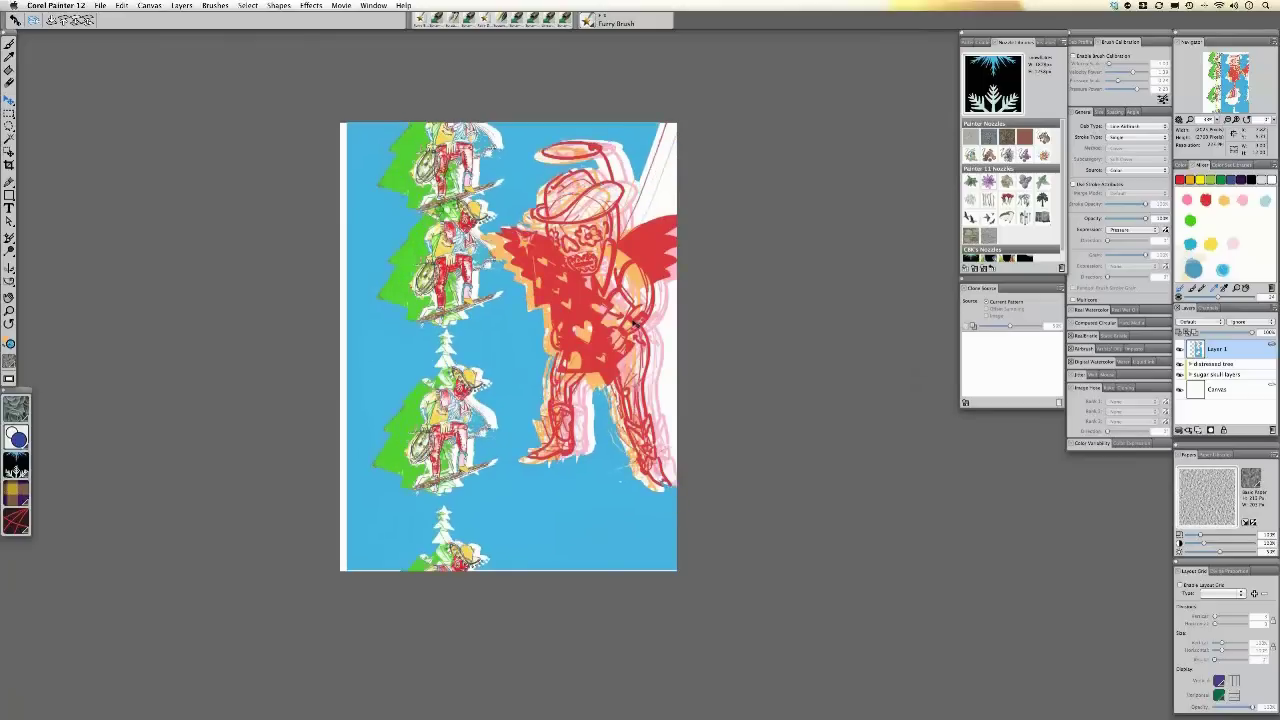
pyautogui.press('Down')
pyautogui.press('Down')
pyautogui.press('Up')
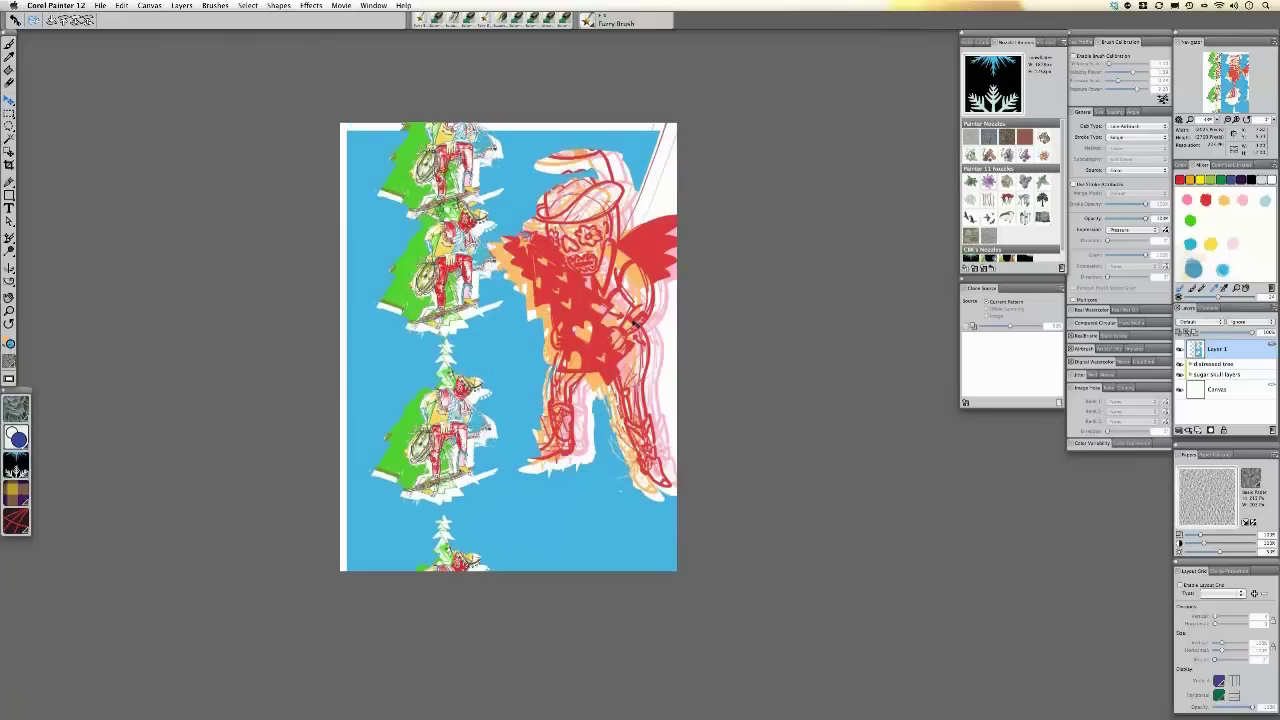
pyautogui.press('Up')
pyautogui.press('Up')
pyautogui.press('Down')
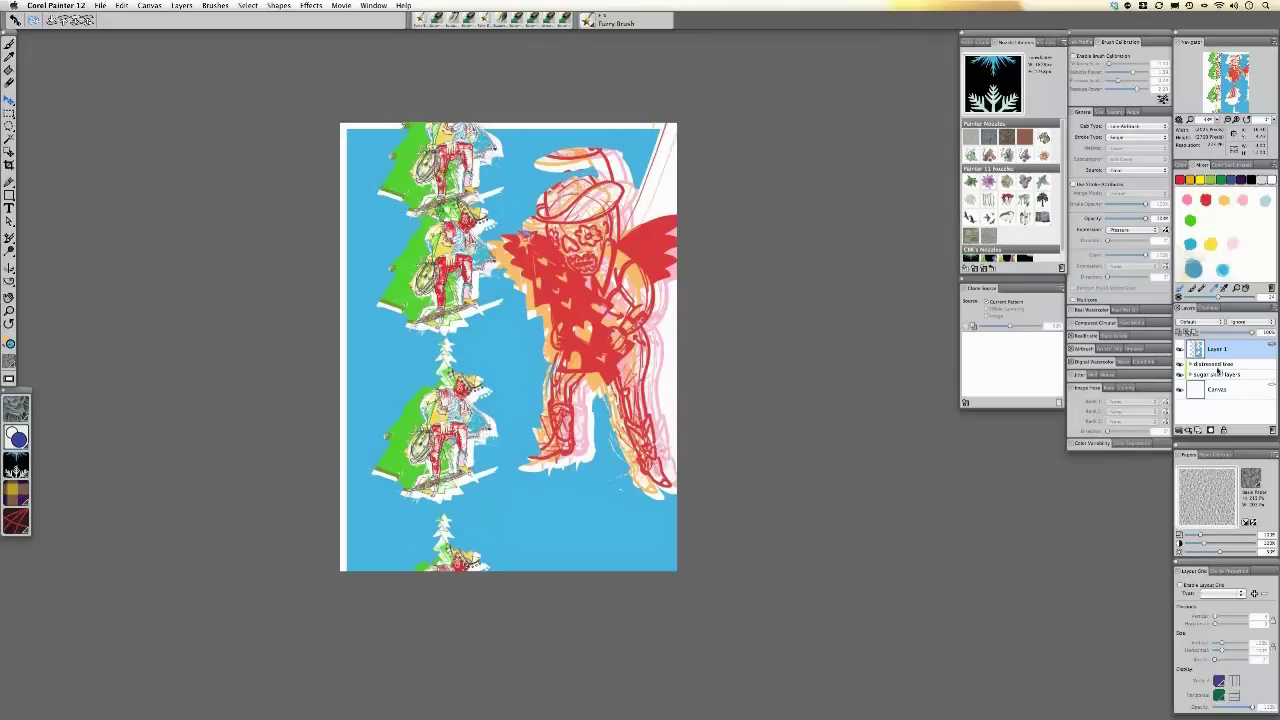
# - Try moving Layer 1 into the sugar skull layers group, and undo the move
pyautogui.moveTo(1222, 352); pyautogui.dragTo(1223, 385)
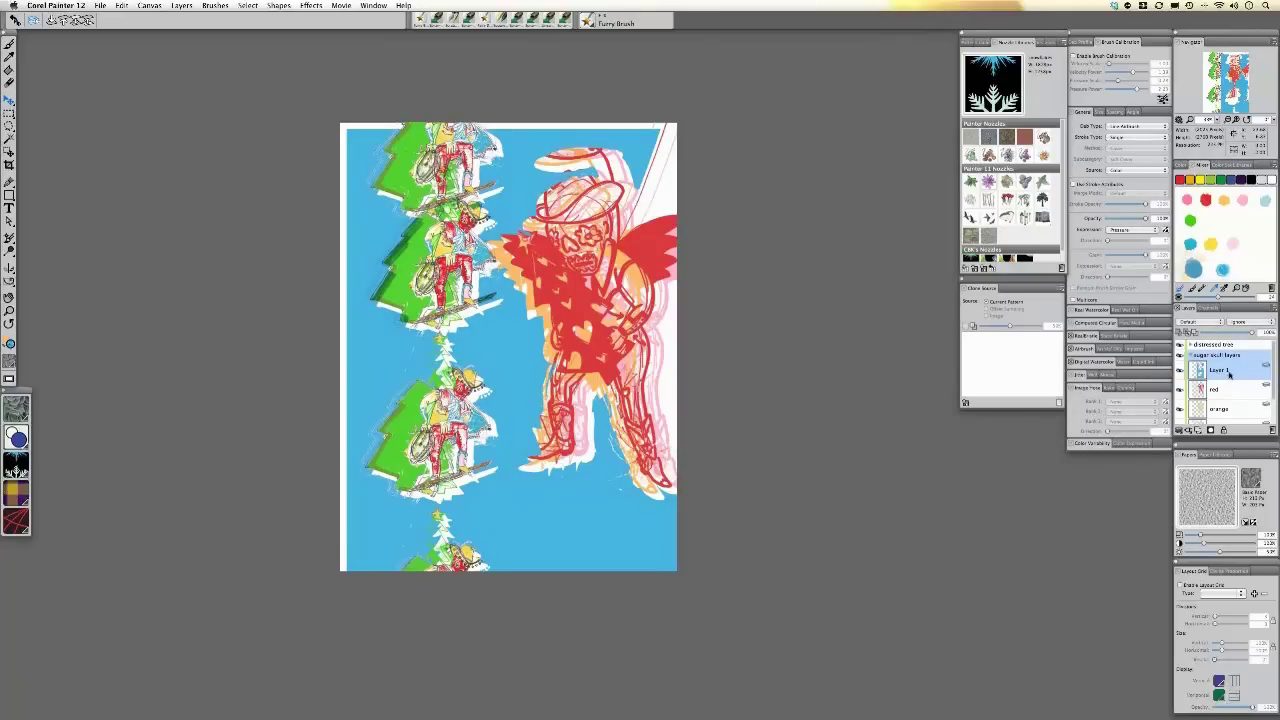
pyautogui.doubleClick(1229, 374)
pyautogui.press('Return')
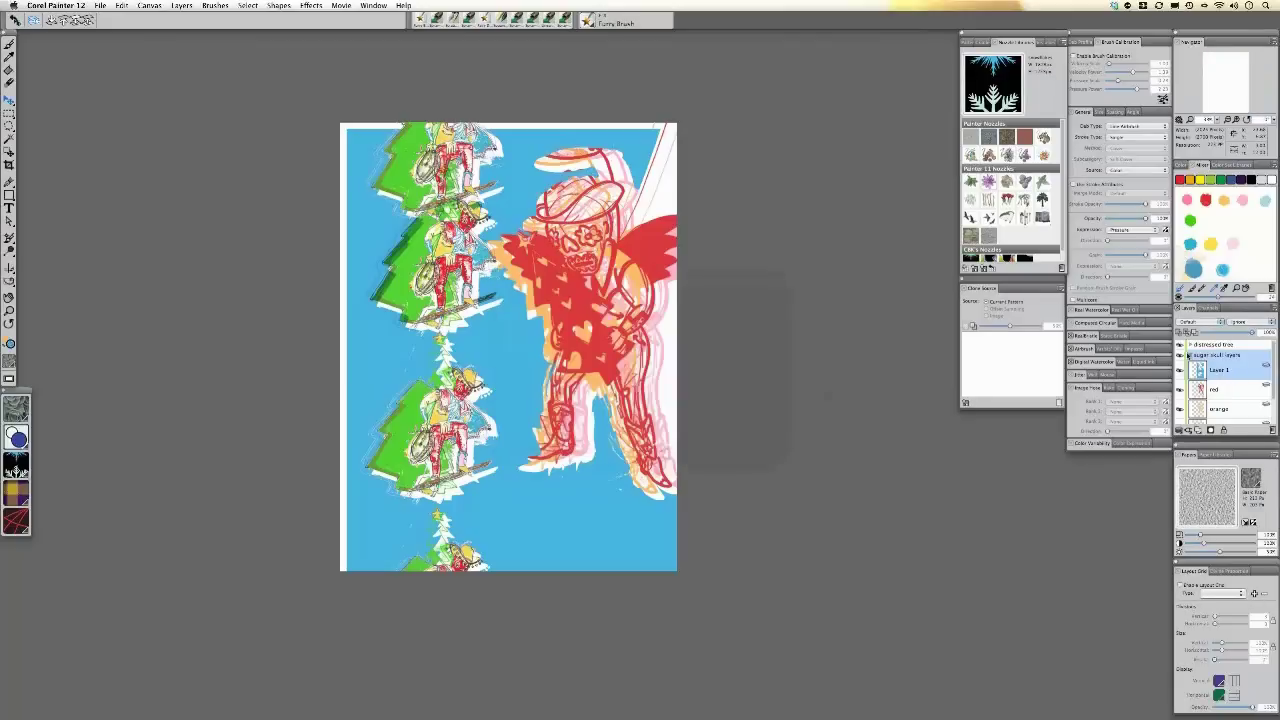
pyautogui.click(1222, 358)
pyautogui.press('super+z')
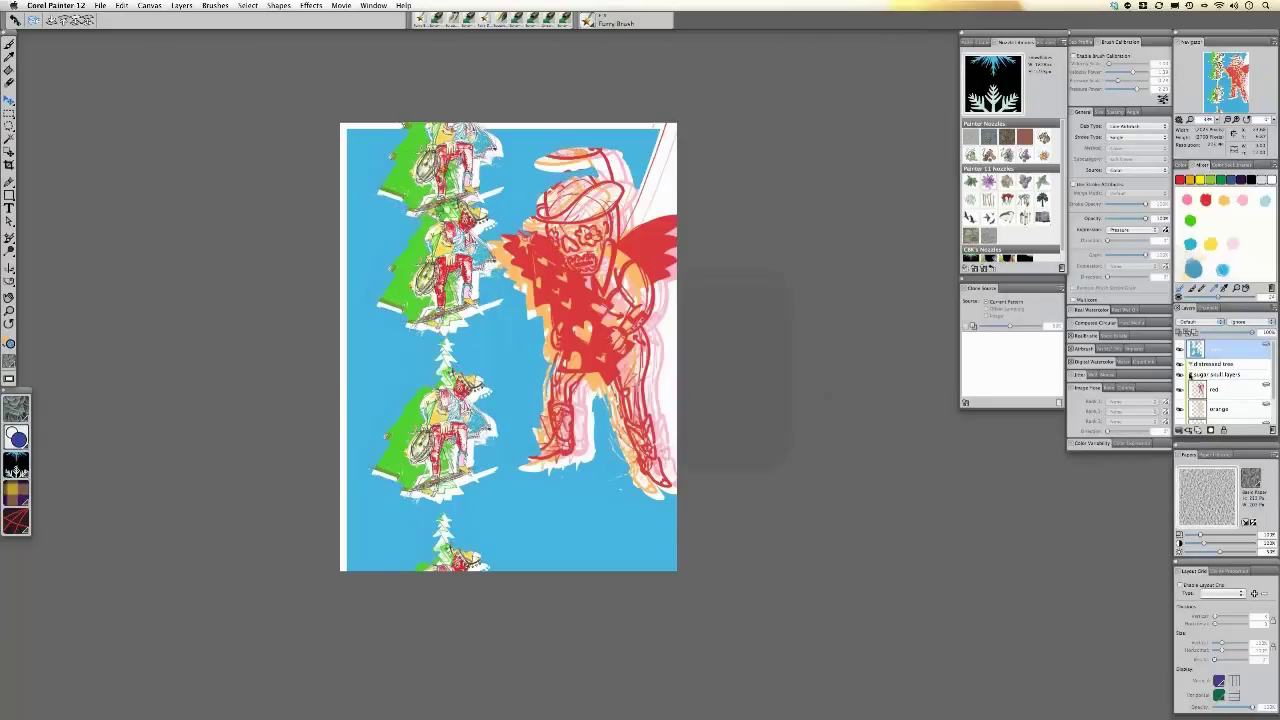
# - Collapse the open layer groups and move the distressed tree group above Layer 1
pyautogui.click(1191, 366)
pyautogui.click(1189, 366)
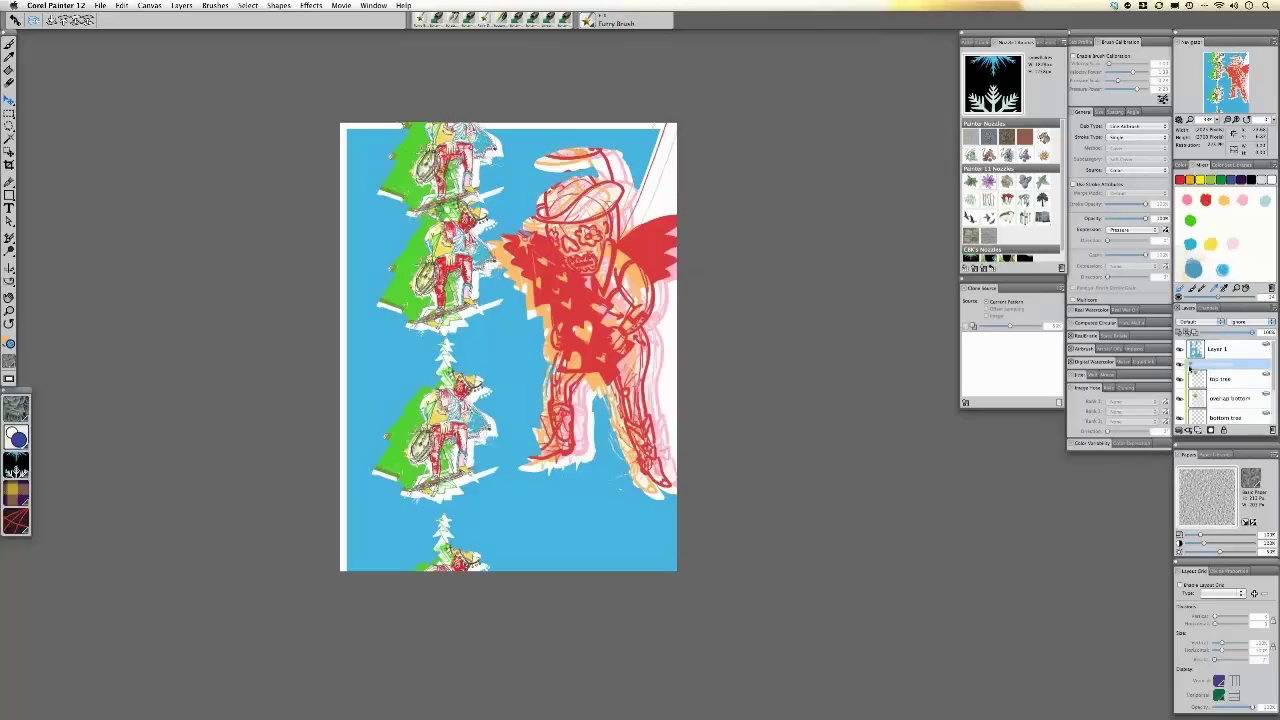
pyautogui.click(1214, 372)
pyautogui.moveTo(1214, 366); pyautogui.dragTo(1214, 343)
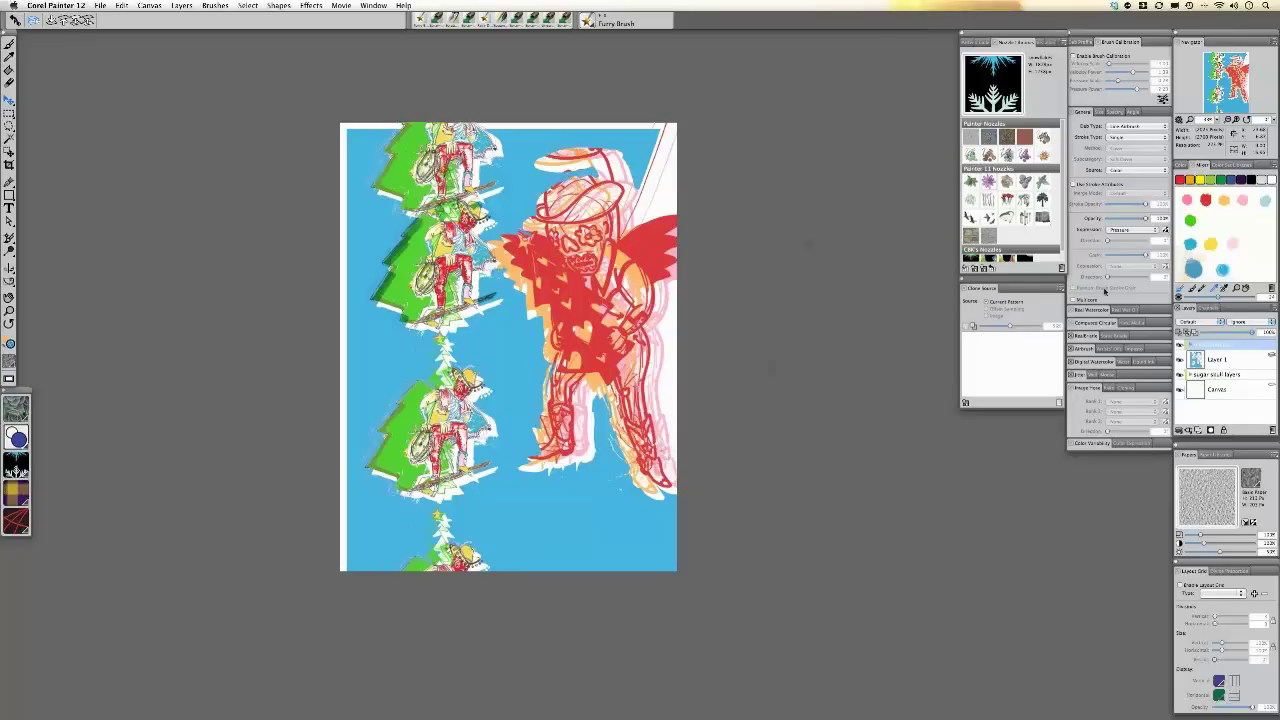
# - Send Layer 1 back below the sugar skull layers group
pyautogui.click(1227, 370)
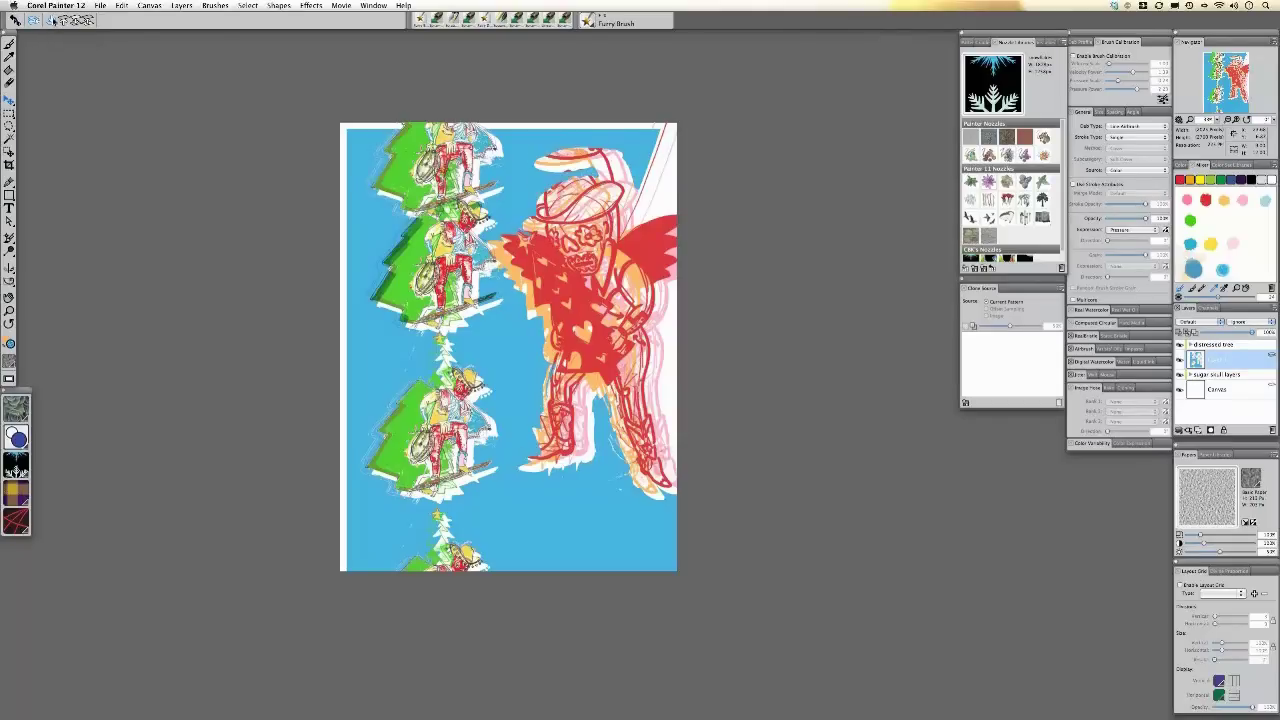
pyautogui.click(52, 20)
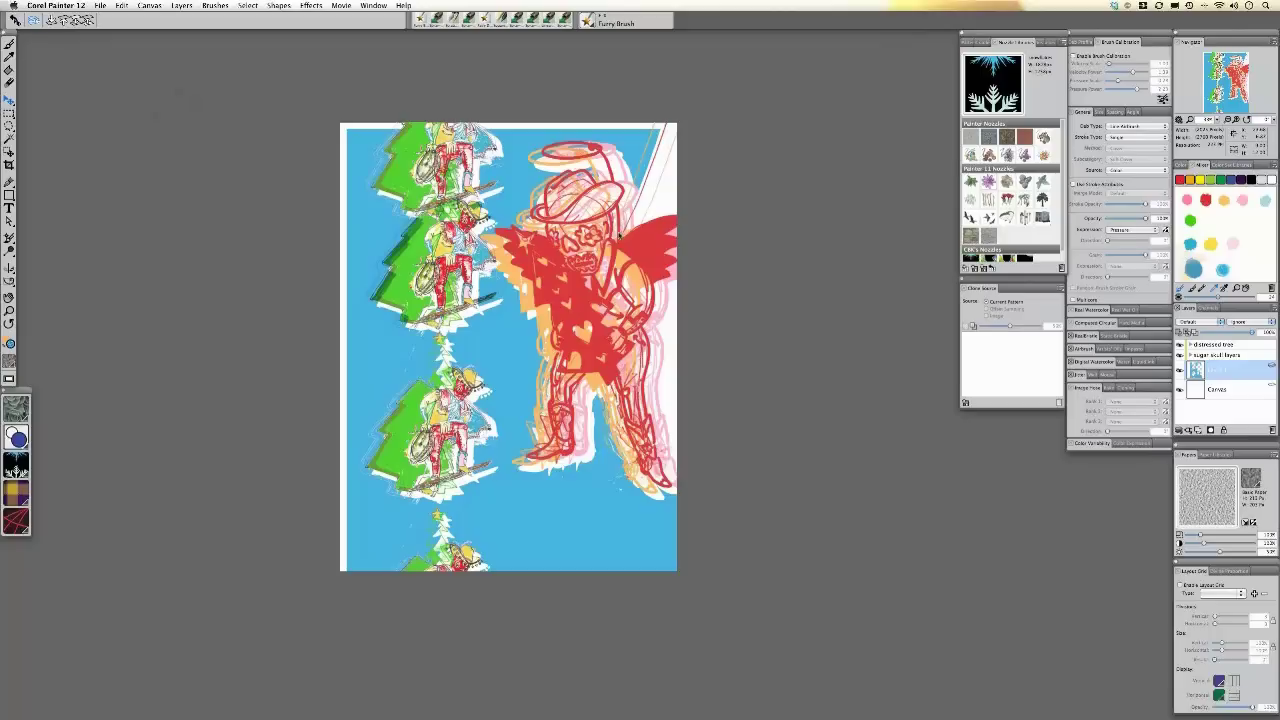
# - Expand the distressed tree group and set the overlap bottom layer's composite method to Default
pyautogui.click(427, 254)
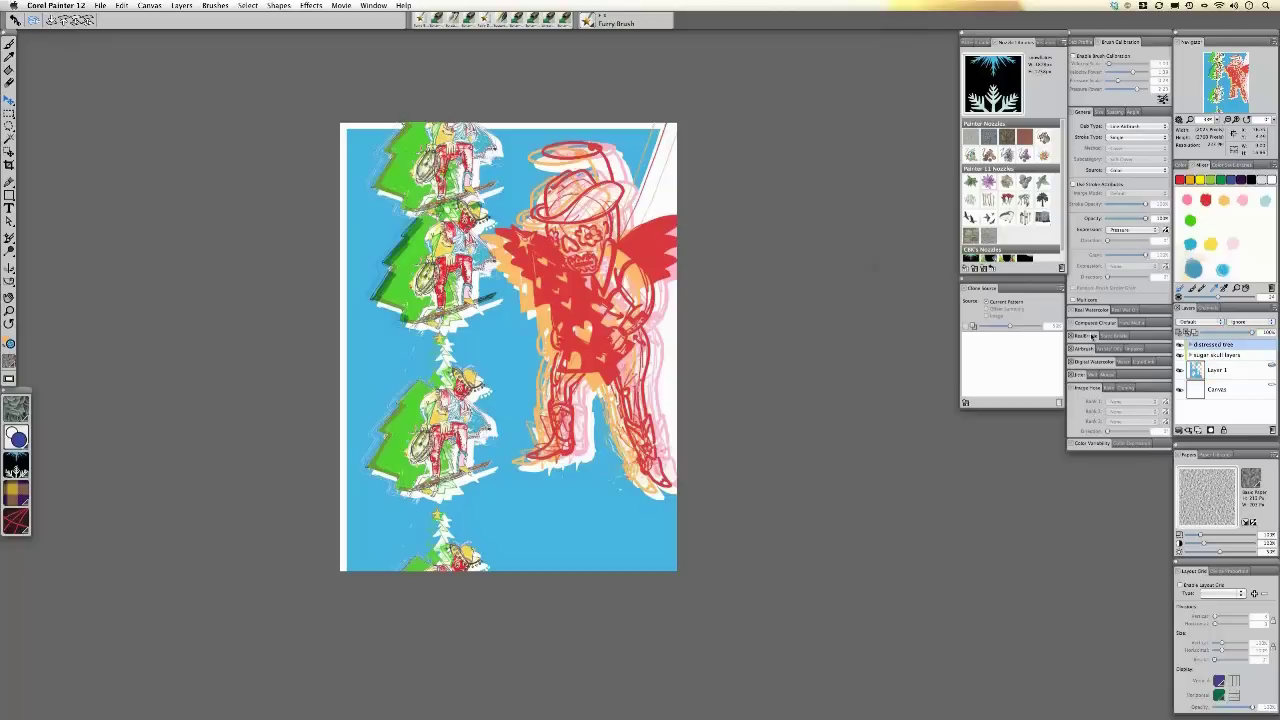
pyautogui.click(1191, 345)
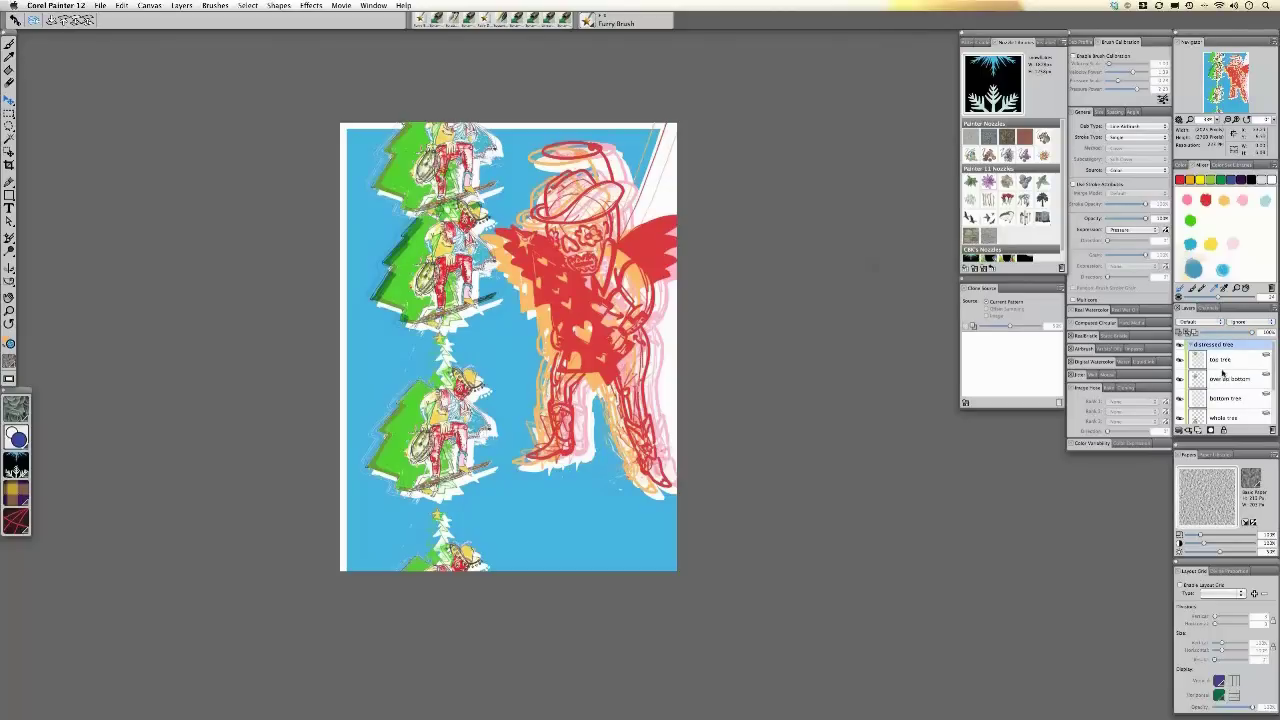
pyautogui.click(1224, 378)
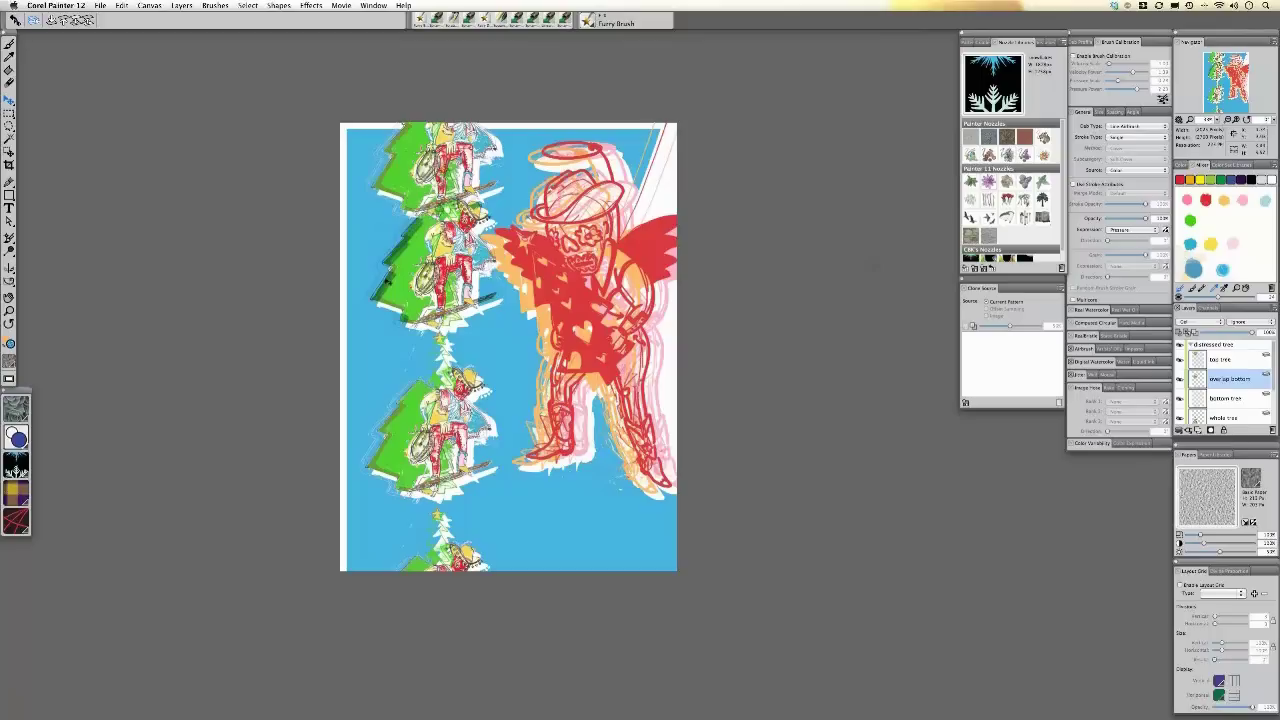
pyautogui.click(1204, 322)
pyautogui.click(1206, 314)
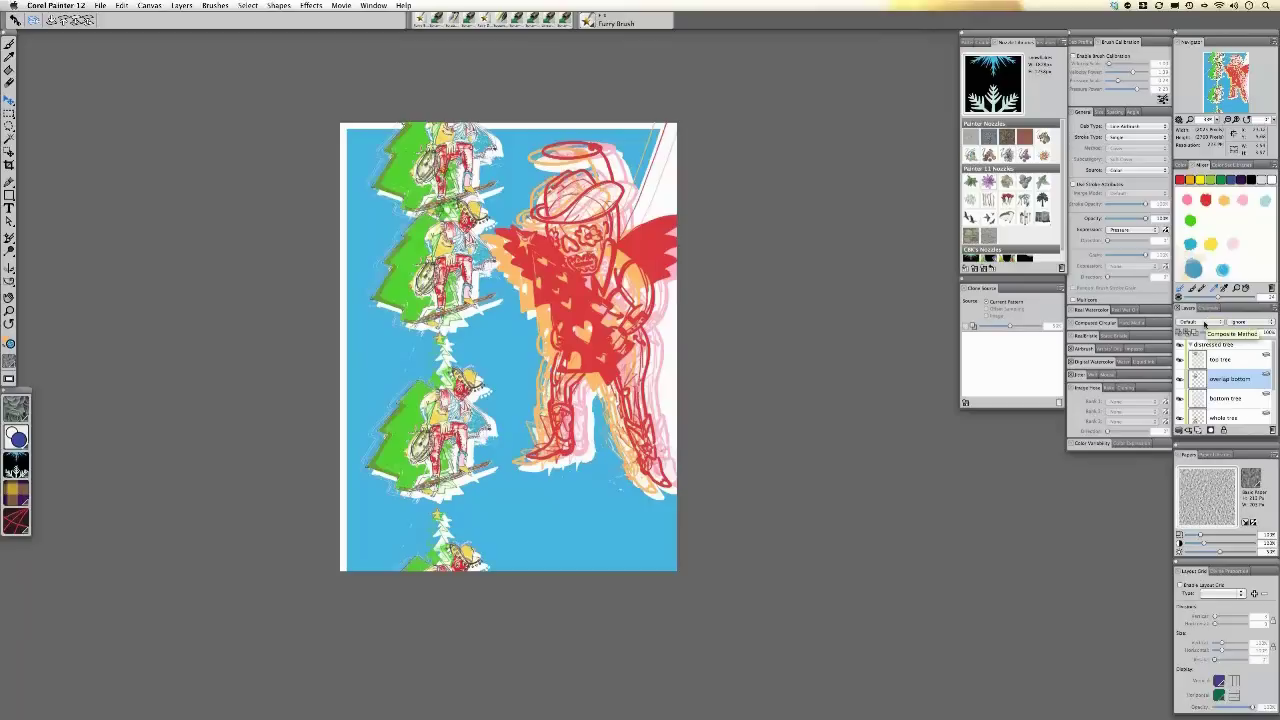
pyautogui.click(1208, 322)
pyautogui.click(1198, 328)
pyautogui.click(1197, 324)
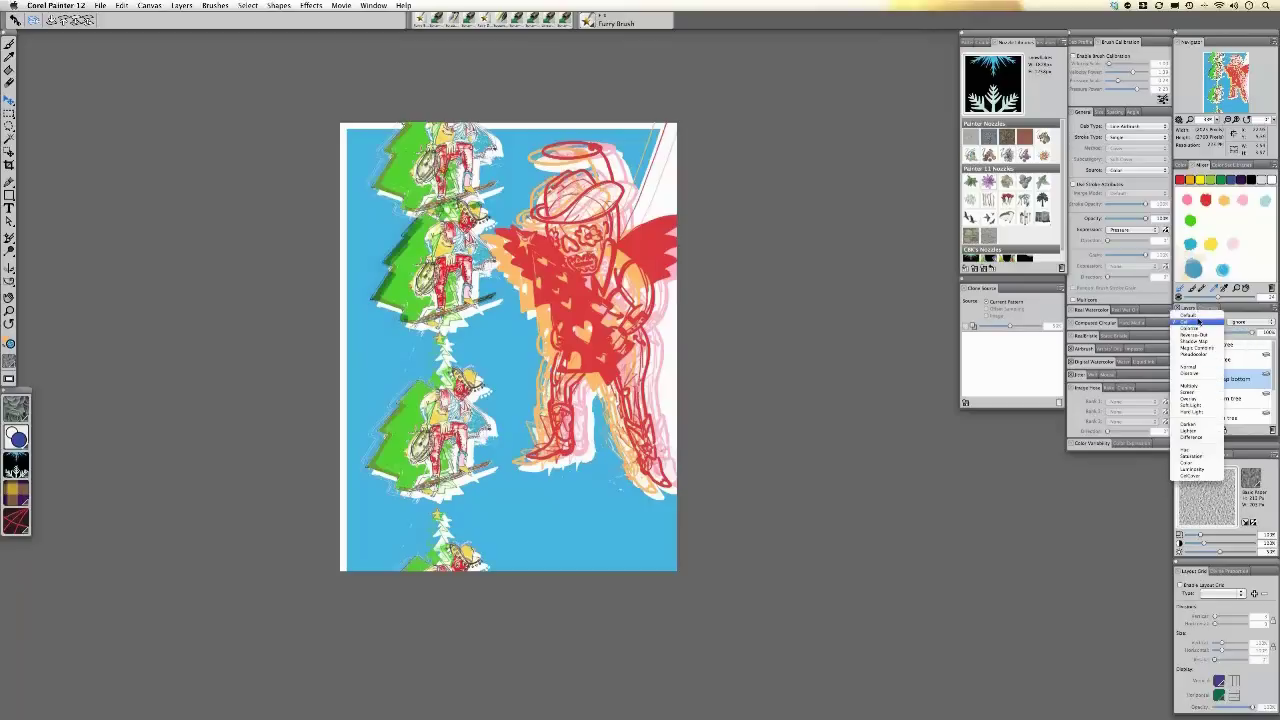
pyautogui.click(1200, 320)
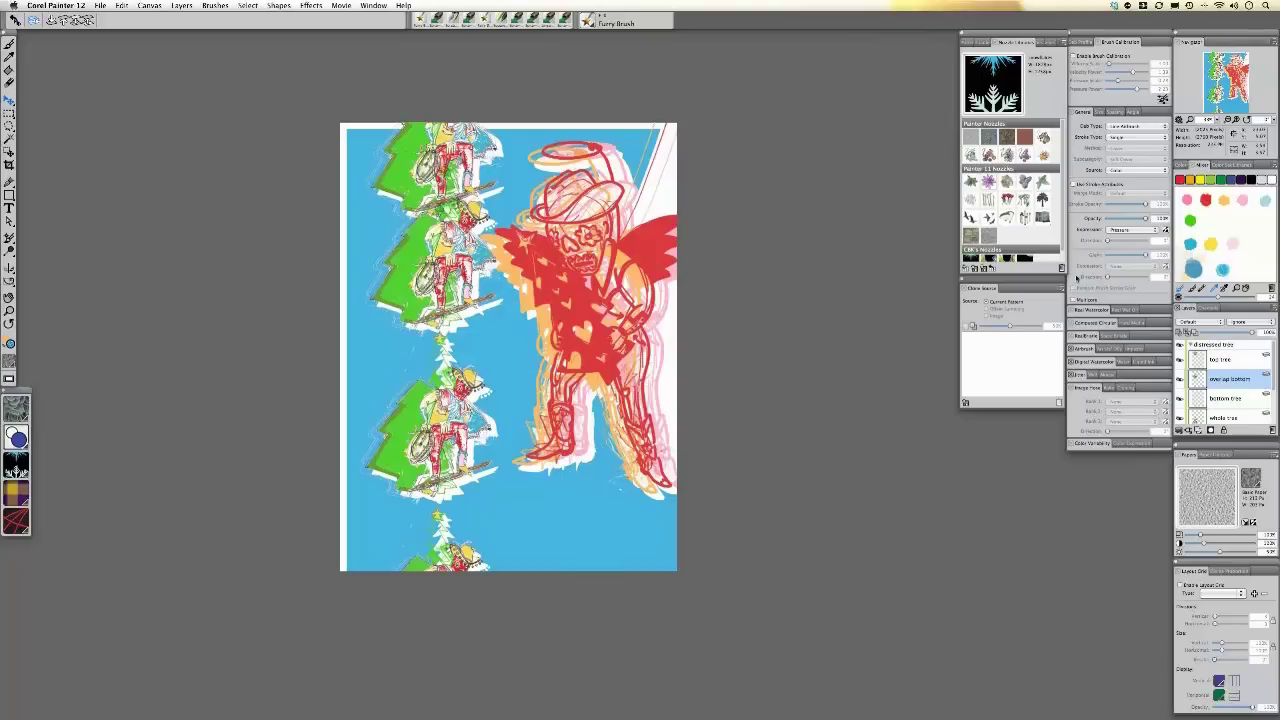
# - Examine how the stacked trees overlap by hiding and showing the top tree and overlap bottom layers
pyautogui.press('super+plus')
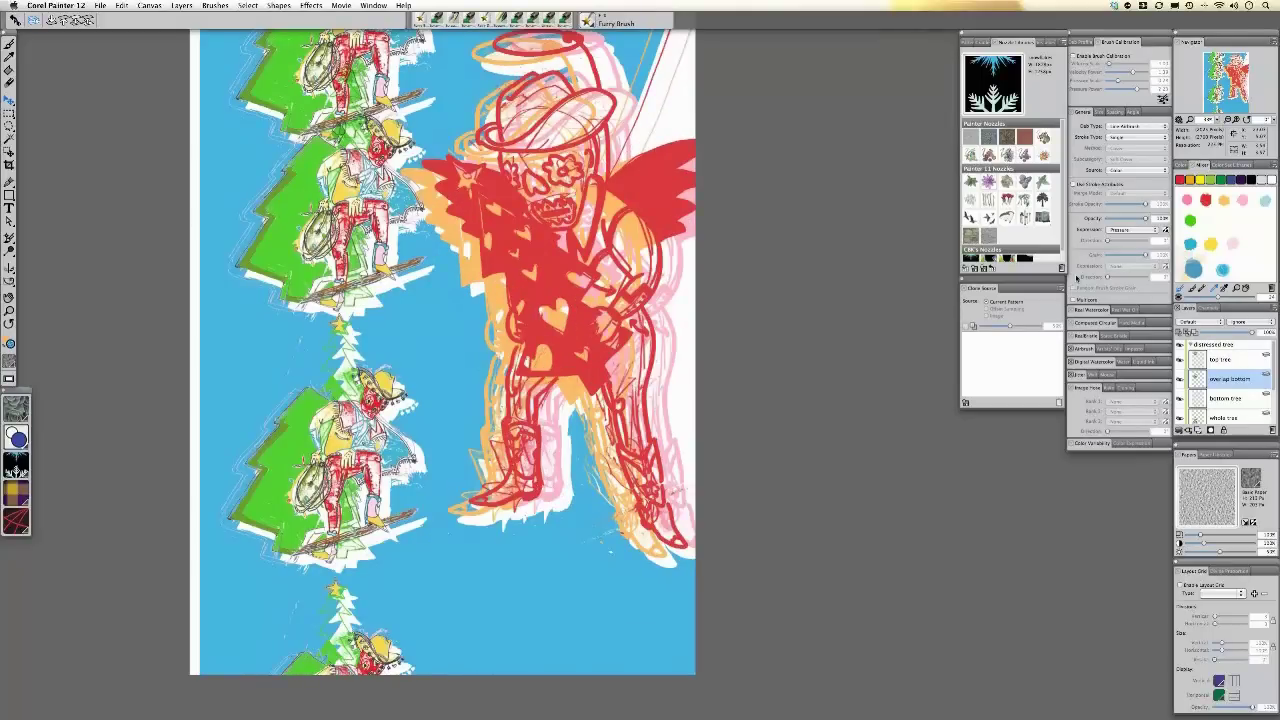
pyautogui.press('super+plus')
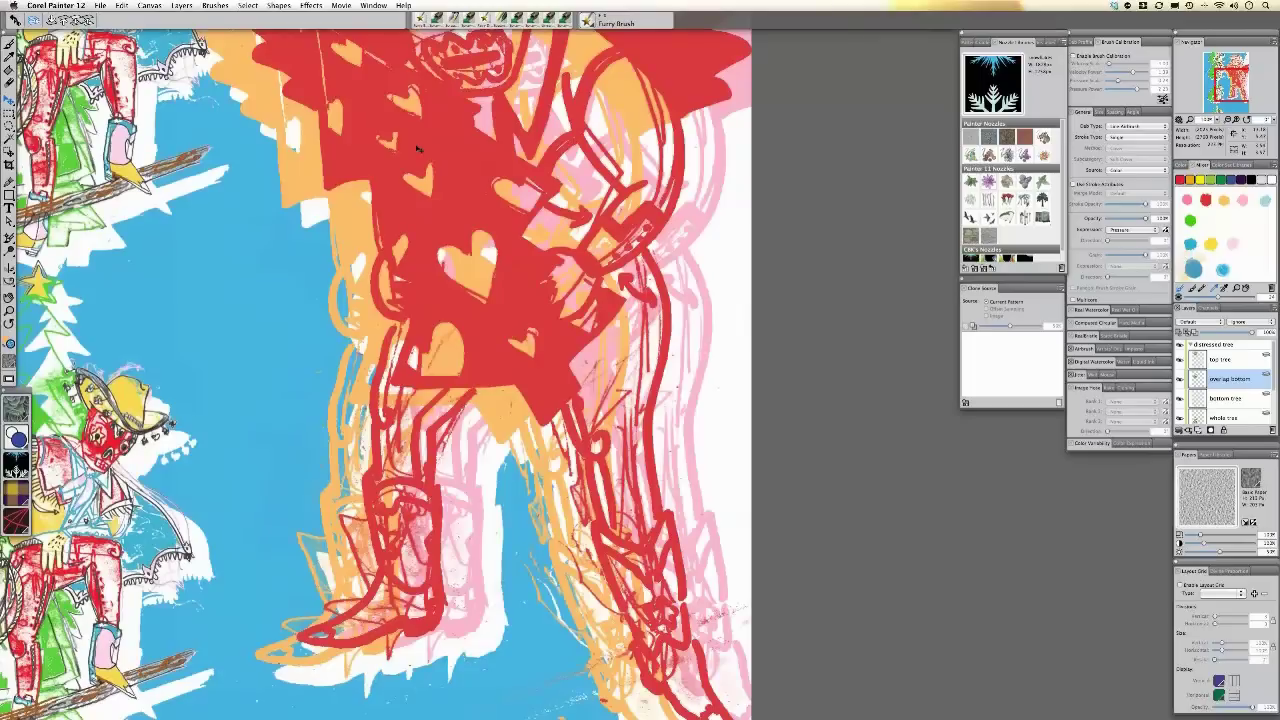
pyautogui.moveTo(418, 148); pyautogui.dragTo(512, 276)
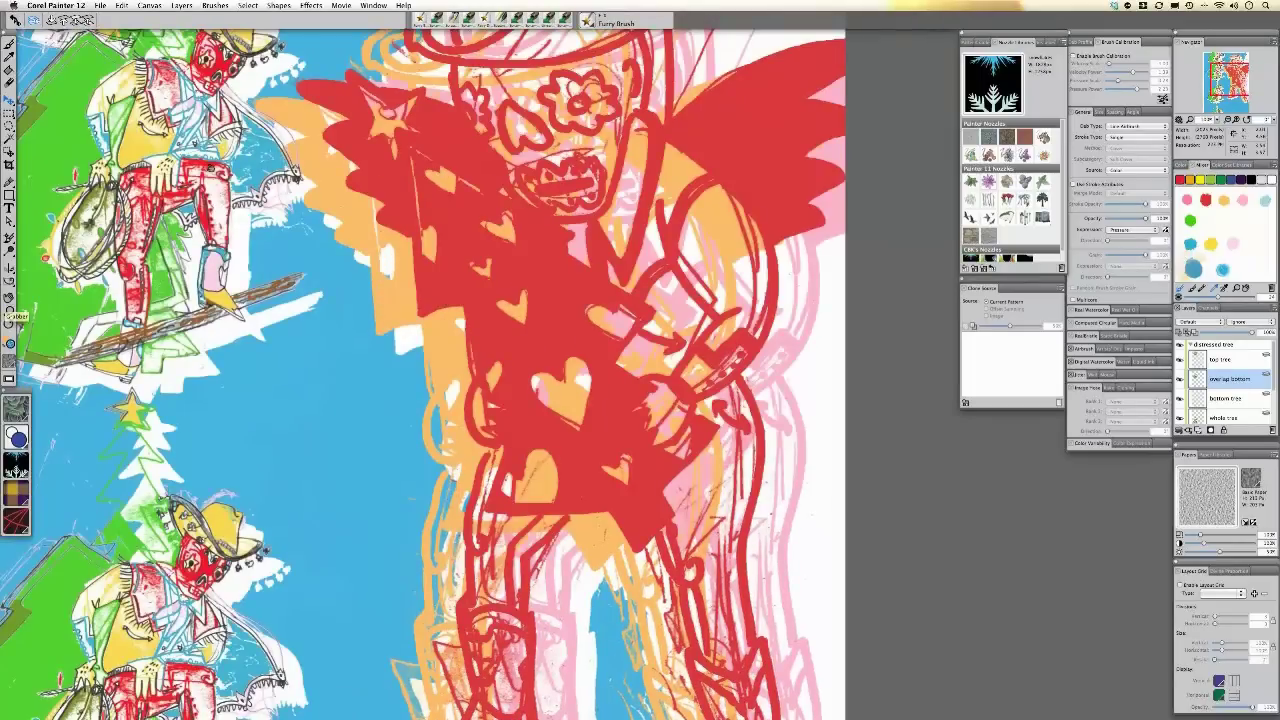
pyautogui.moveTo(562, 398); pyautogui.dragTo(597, 430)
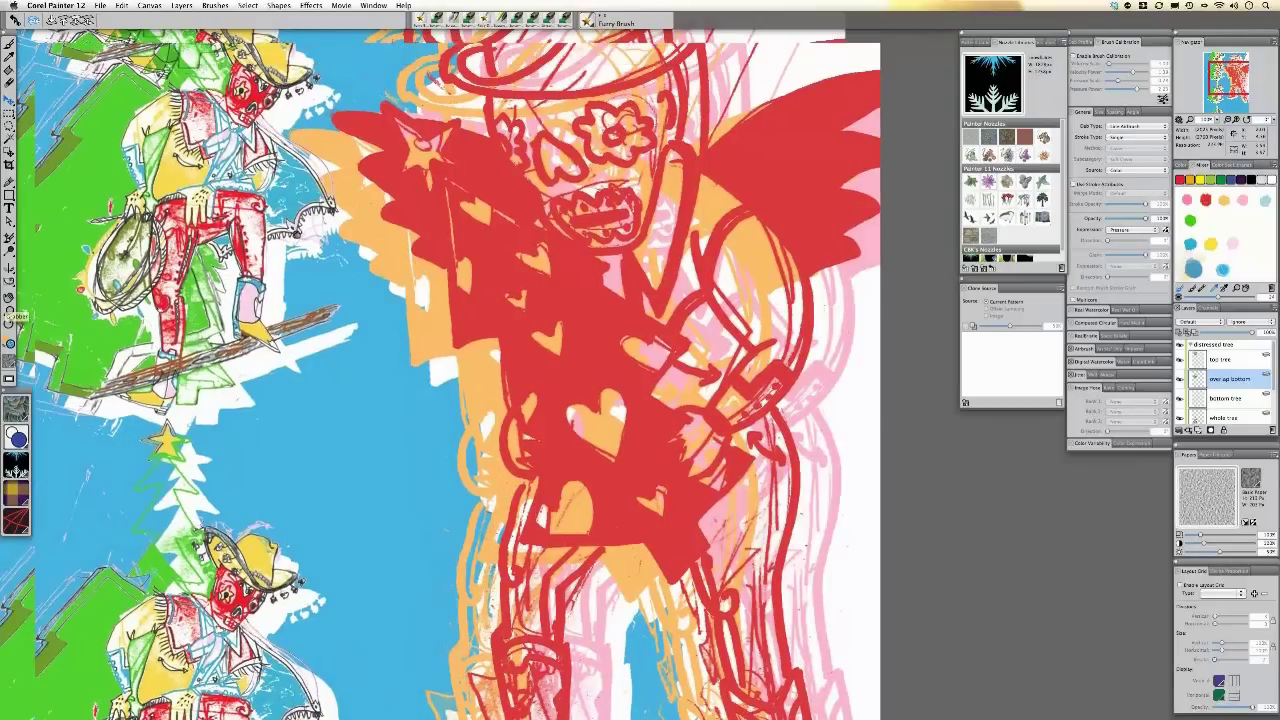
pyautogui.click(1181, 360)
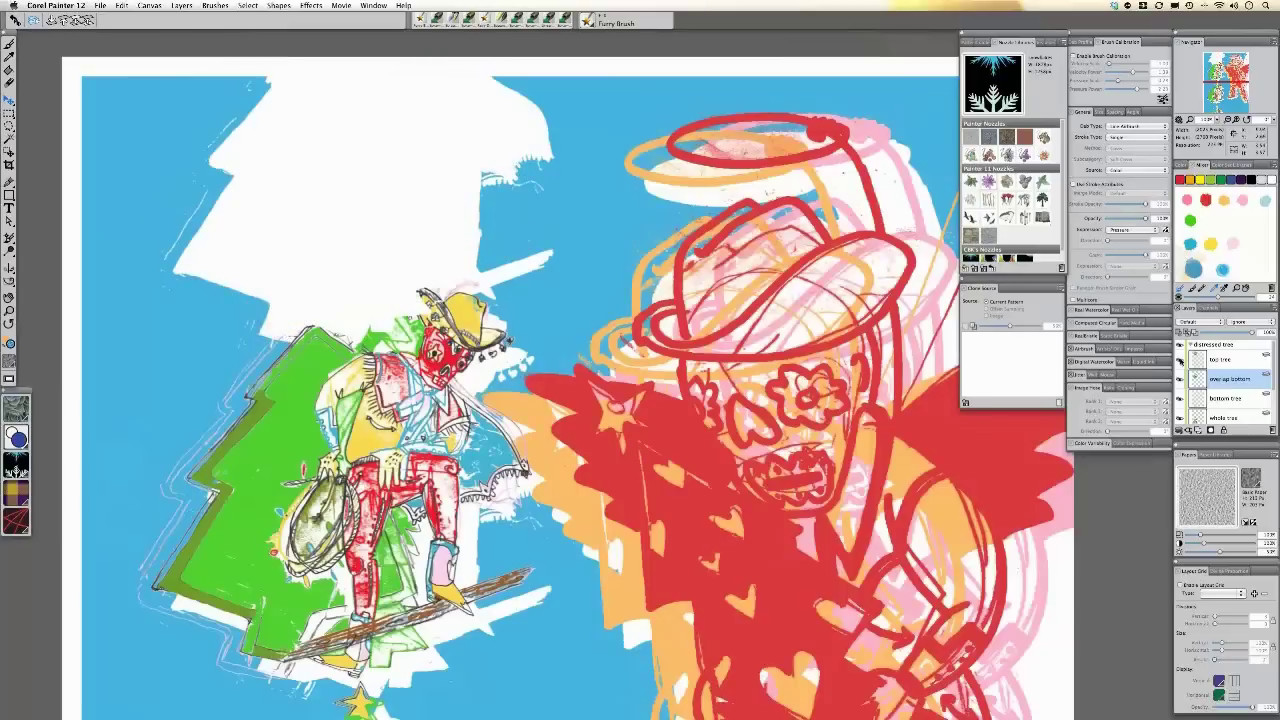
pyautogui.click(1181, 379)
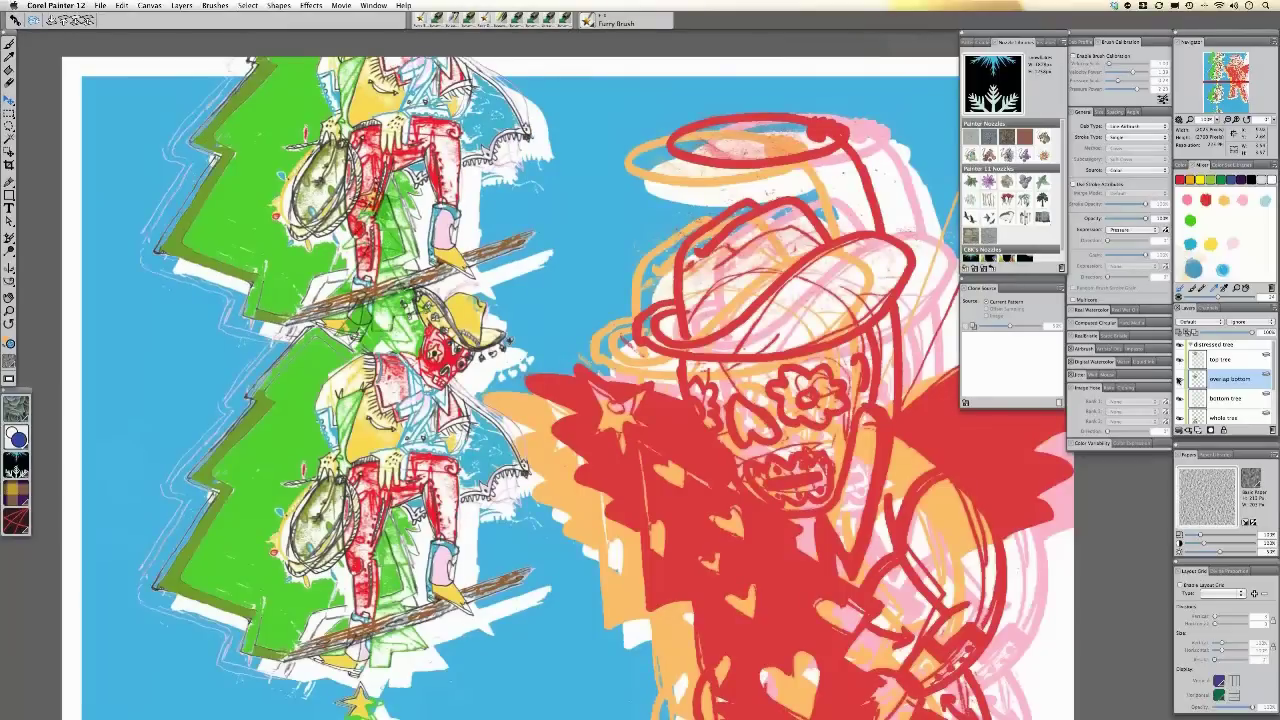
pyautogui.click(1181, 379)
pyautogui.click(1182, 383)
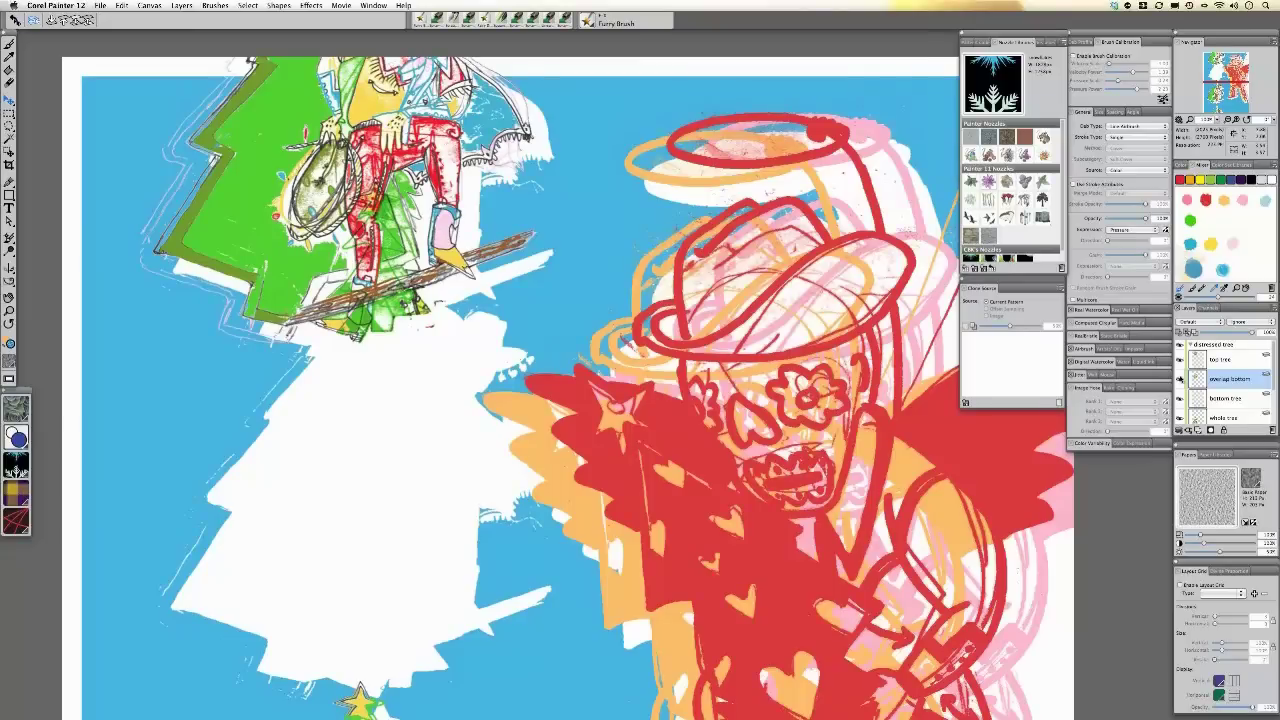
pyautogui.click(1181, 379)
pyautogui.click(1181, 379)
pyautogui.click(1181, 379)
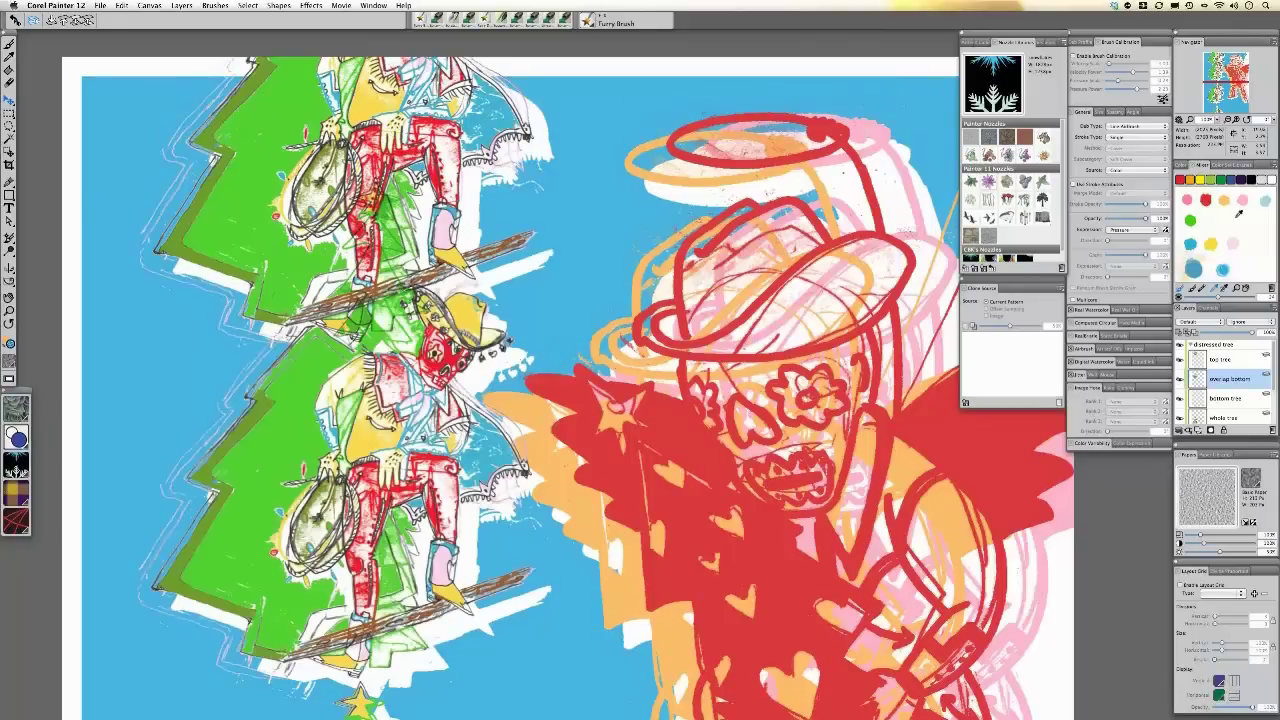
# - Collapse the distressed tree layer group
pyautogui.click(373, 5)
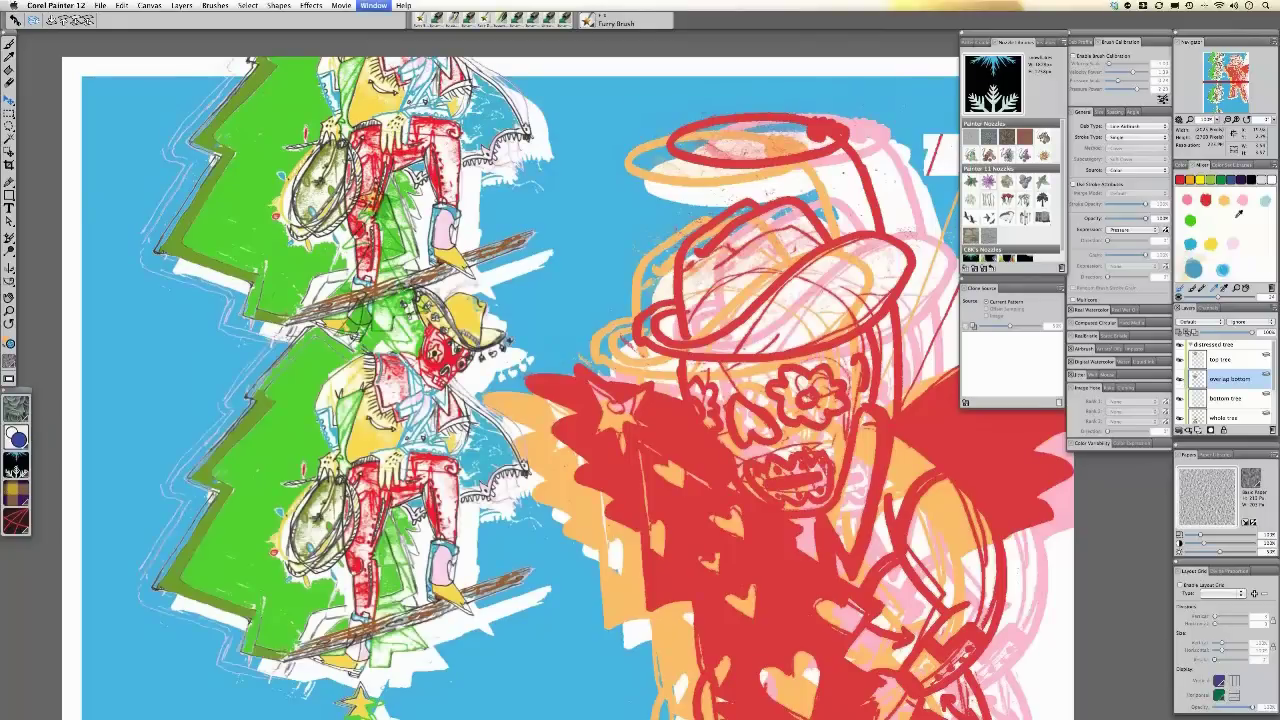
pyautogui.press('super+minus')
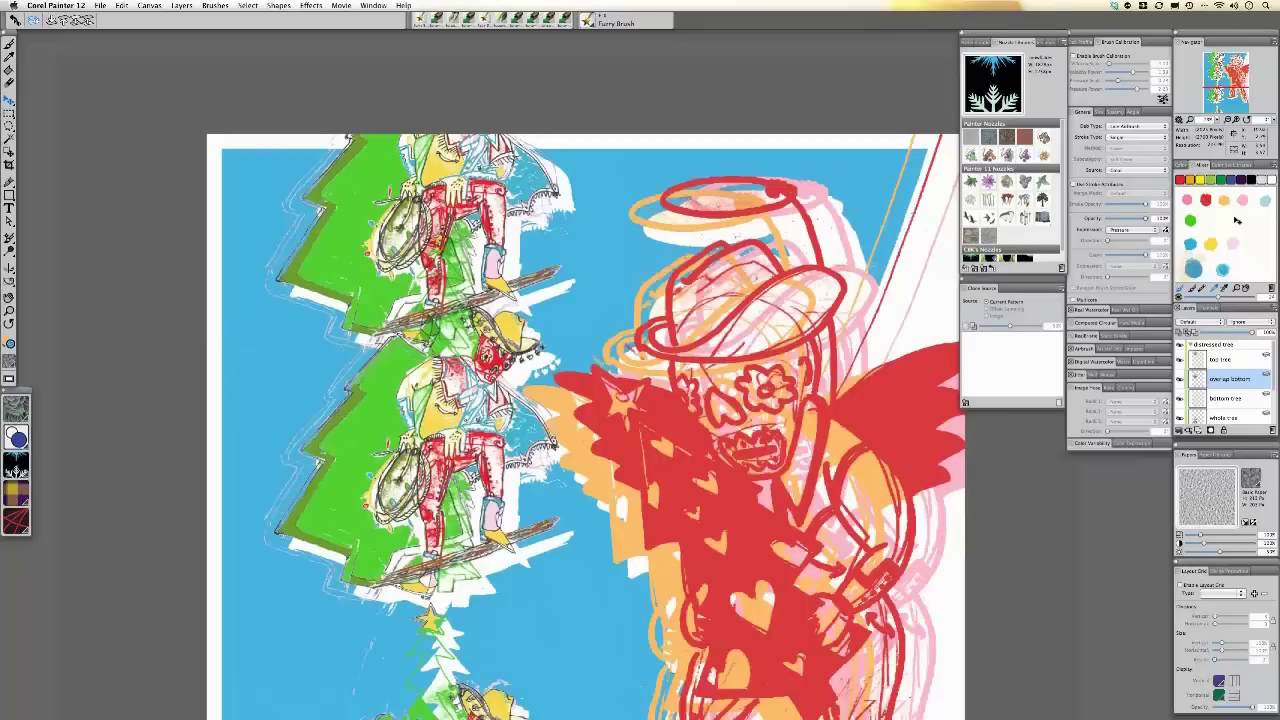
pyautogui.press('super+minus')
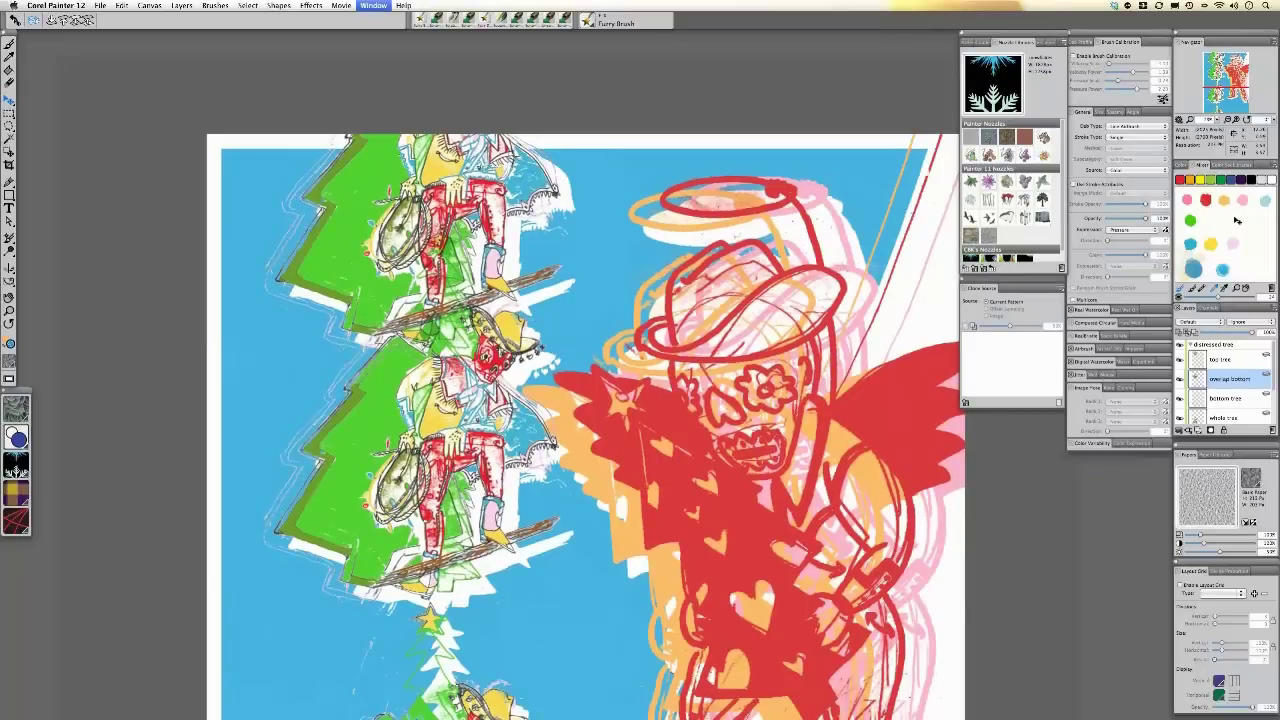
pyautogui.press('super+minus')
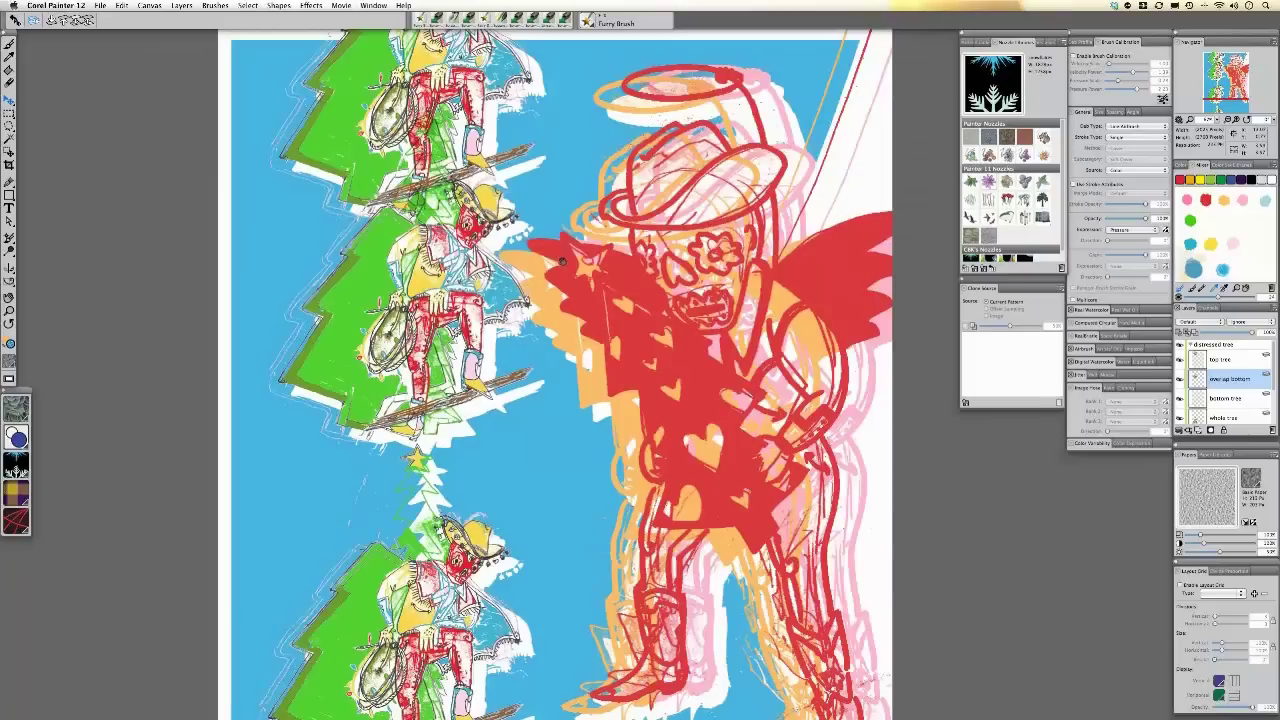
pyautogui.press('super+minus')
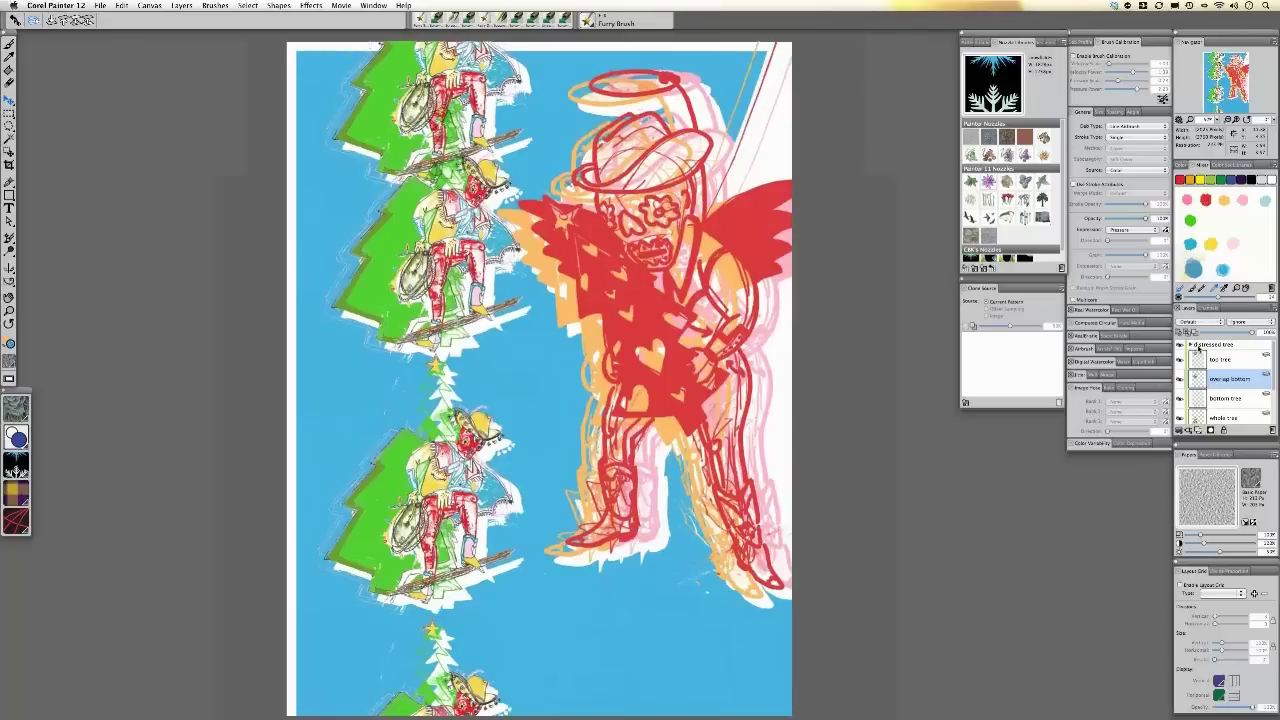
pyautogui.click(1192, 345)
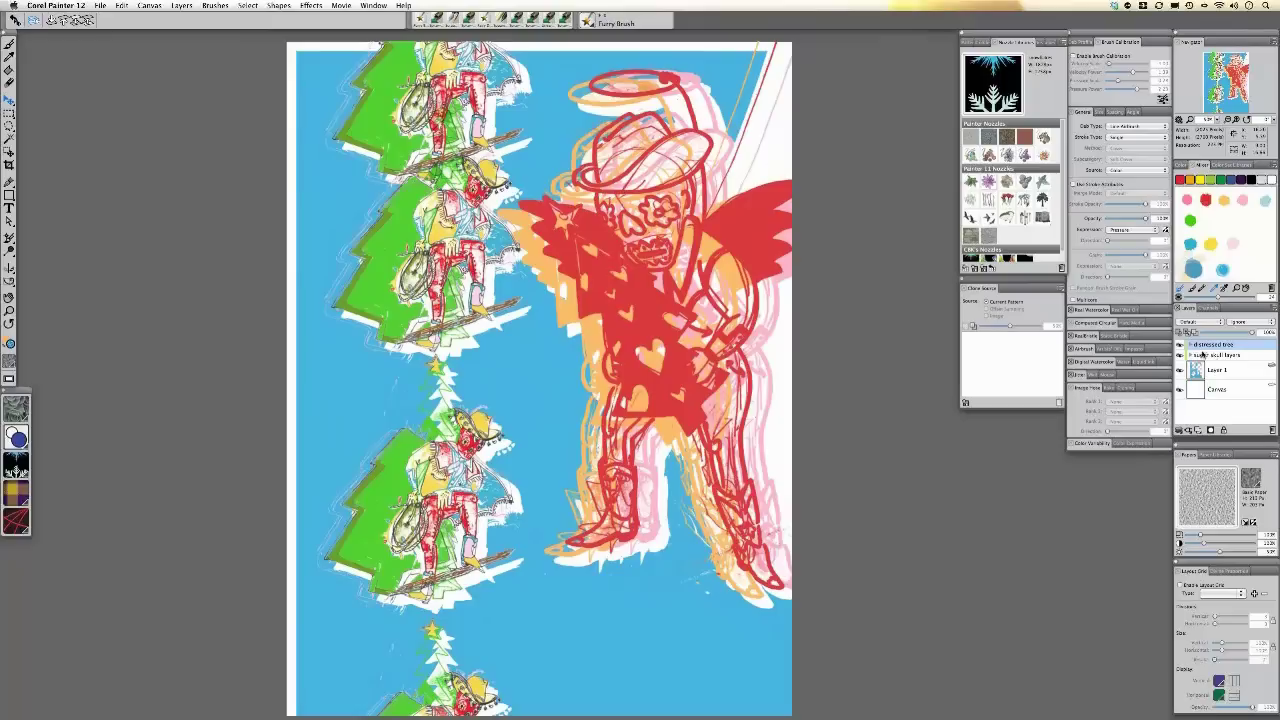
# - Rename Layer 1, the blue background, as "solid back"
pyautogui.click(1220, 372)
pyautogui.doubleClick(1220, 372)
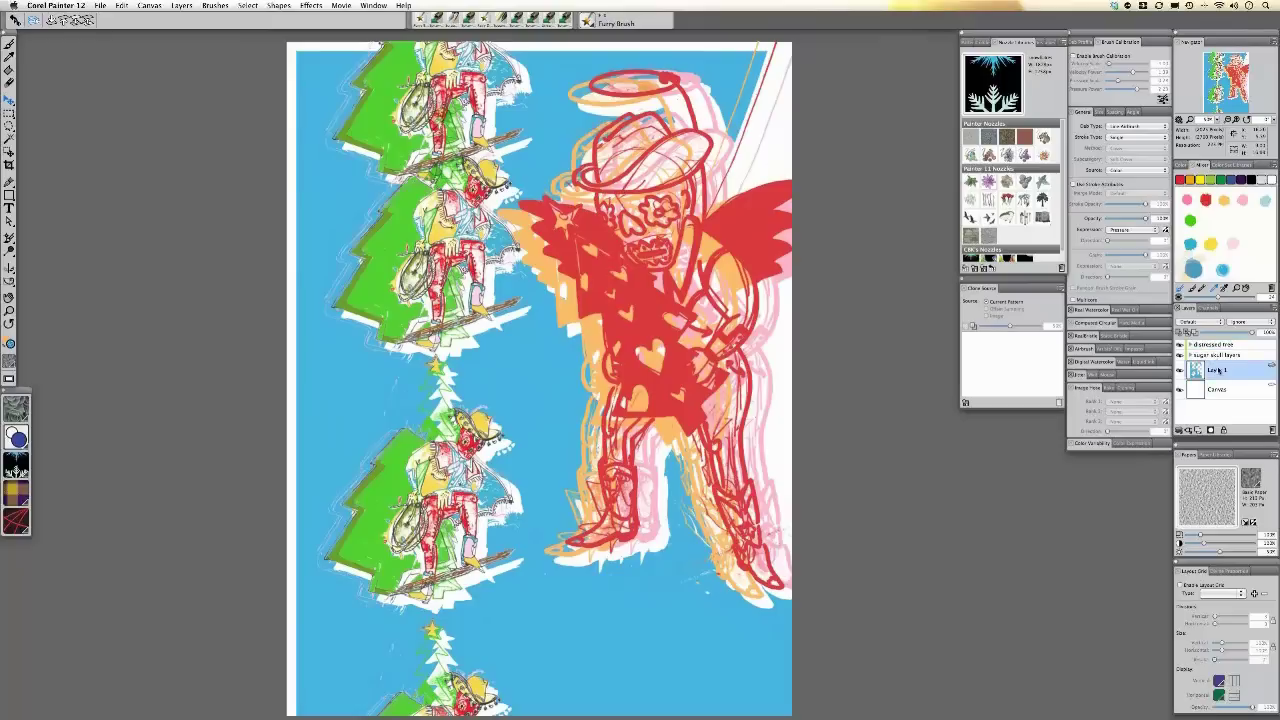
pyautogui.write('sol')
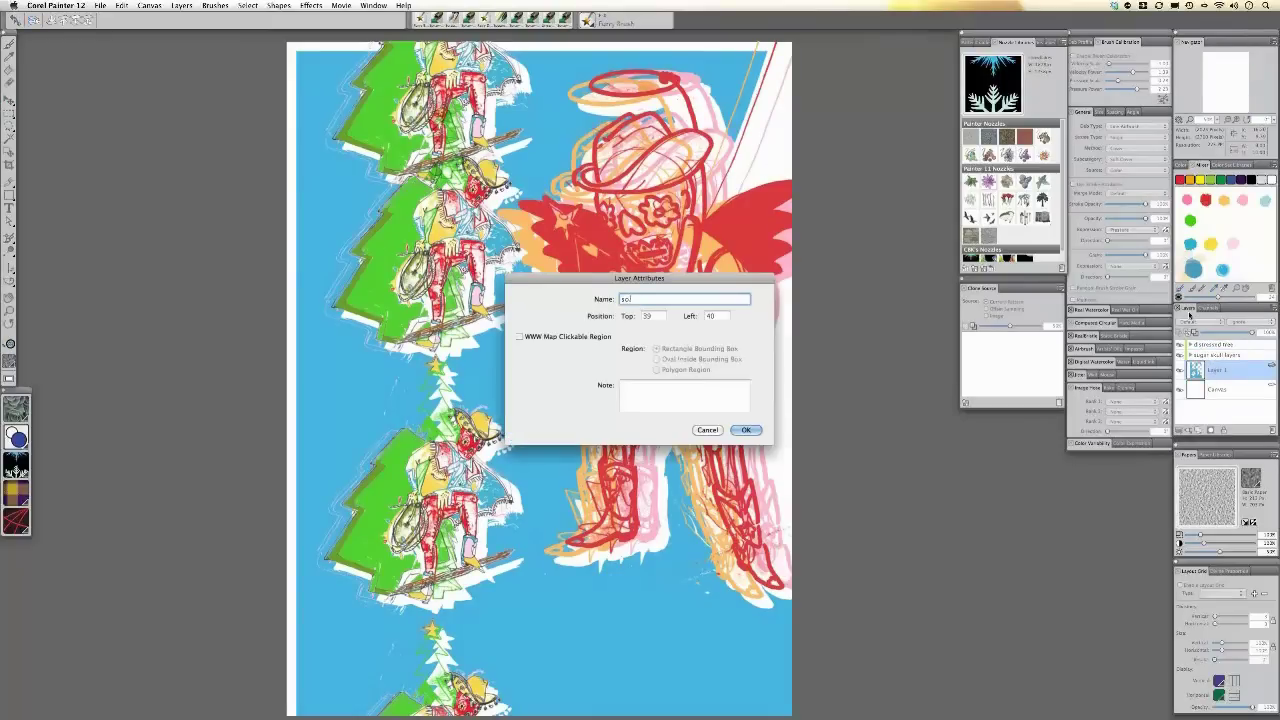
pyautogui.write('id back')
pyautogui.press('Return')
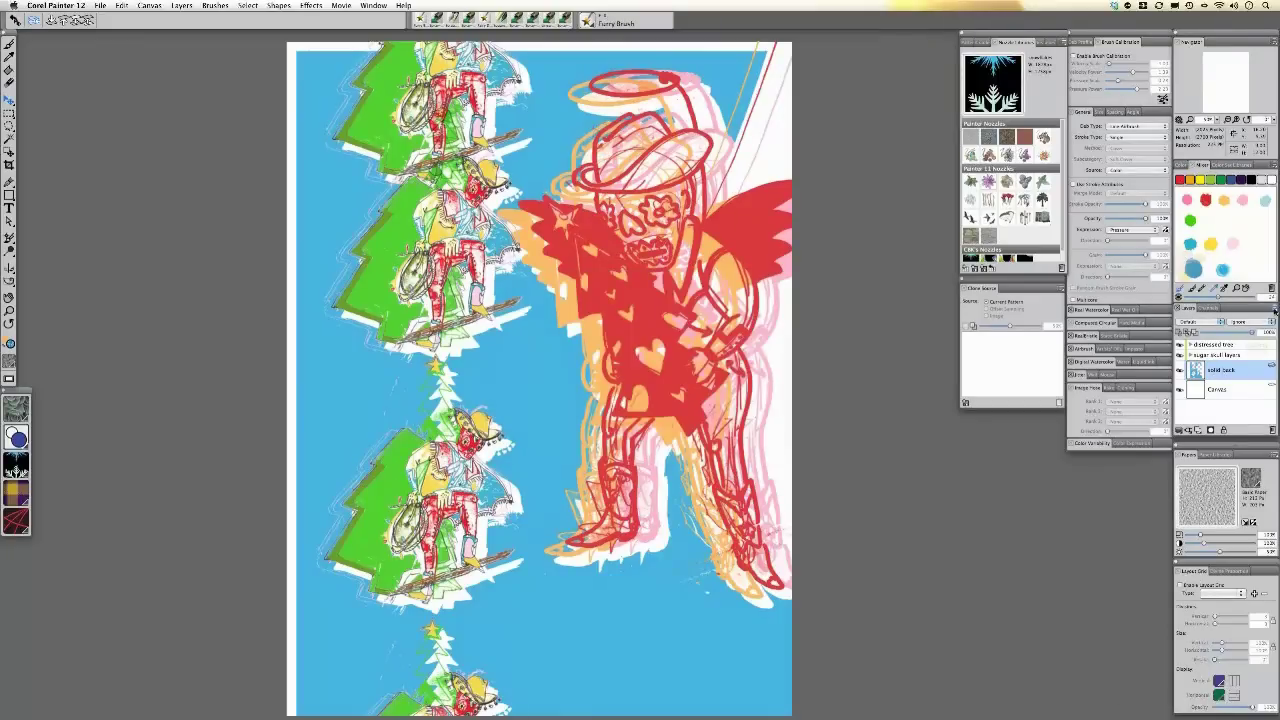
# - Duplicate the solid back layer and set the copy's composite method to Colorize
pyautogui.click(1274, 311)
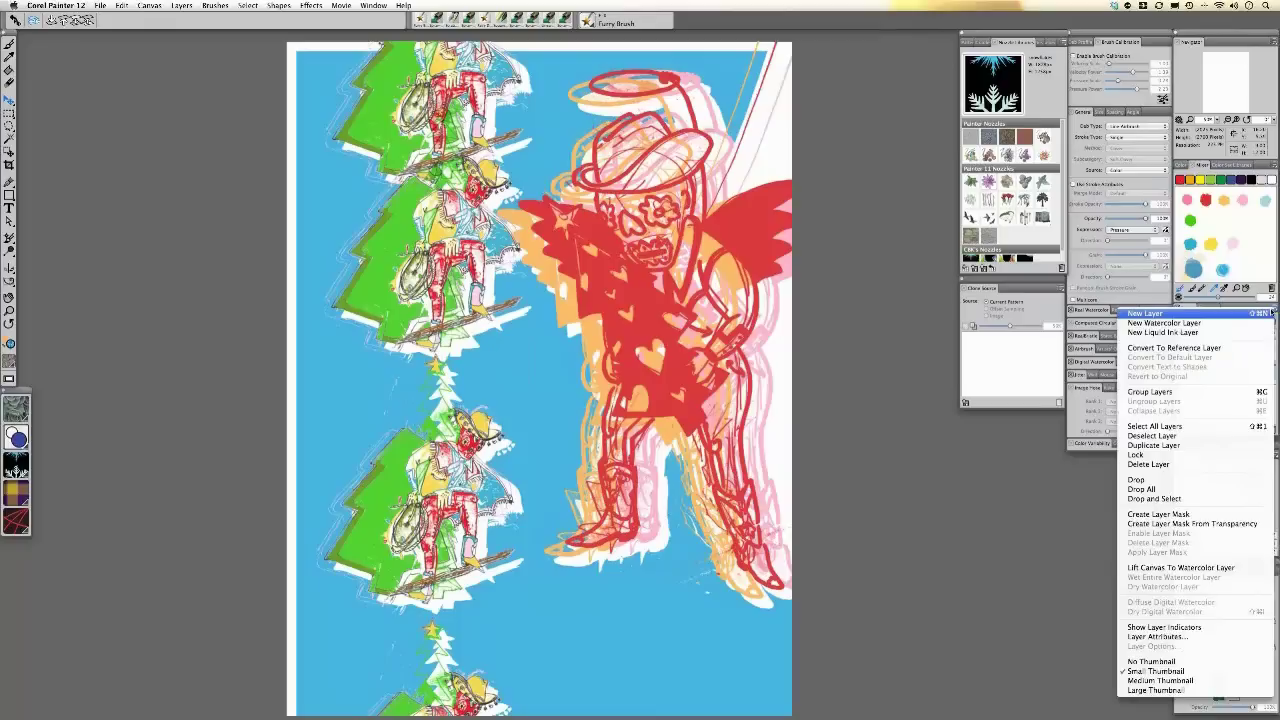
pyautogui.click(1238, 446)
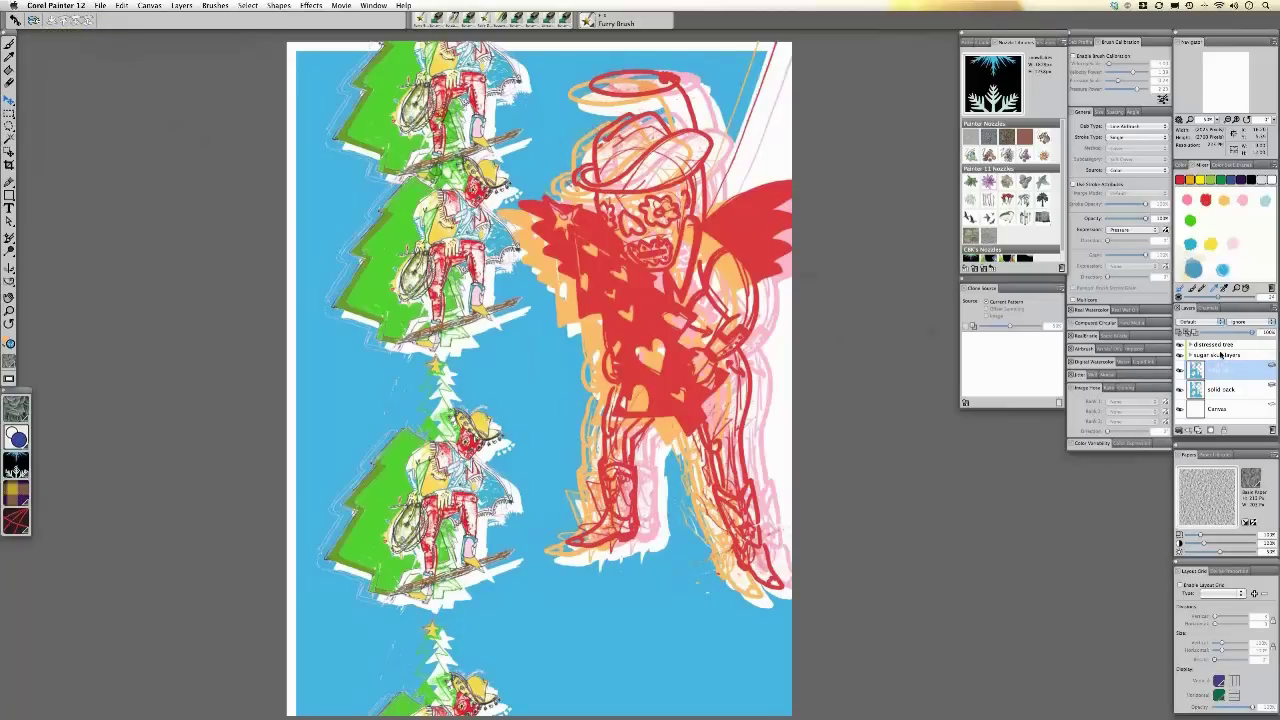
pyautogui.moveTo(1221, 372); pyautogui.dragTo(1219, 370)
pyautogui.click(1199, 322)
pyautogui.click(1196, 331)
# - Move the colorized copy up the layer stack, between the distressed tree and sugar skull layers groups
pyautogui.moveTo(1220, 372); pyautogui.dragTo(1217, 345)
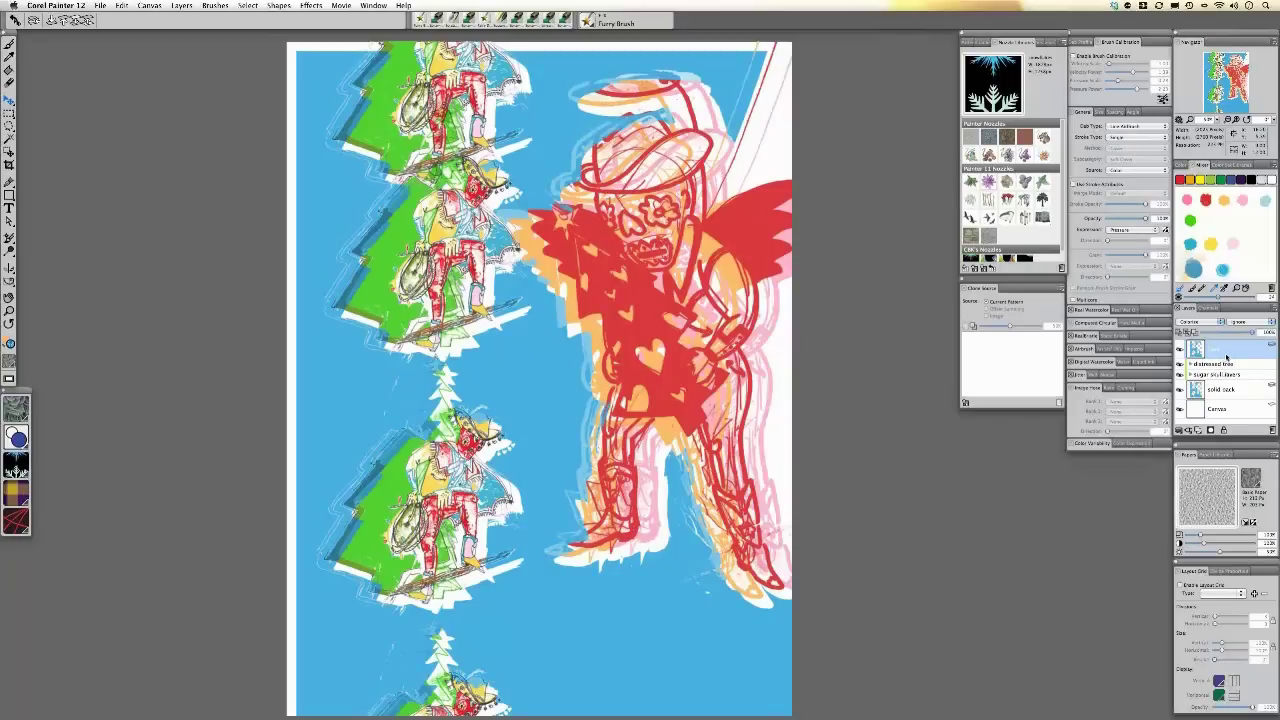
pyautogui.moveTo(1226, 356)
pyautogui.mouseDown()
pyautogui.moveTo(1215, 376)
pyautogui.moveTo(1230, 351)
pyautogui.moveTo(1213, 350)
pyautogui.mouseUp()
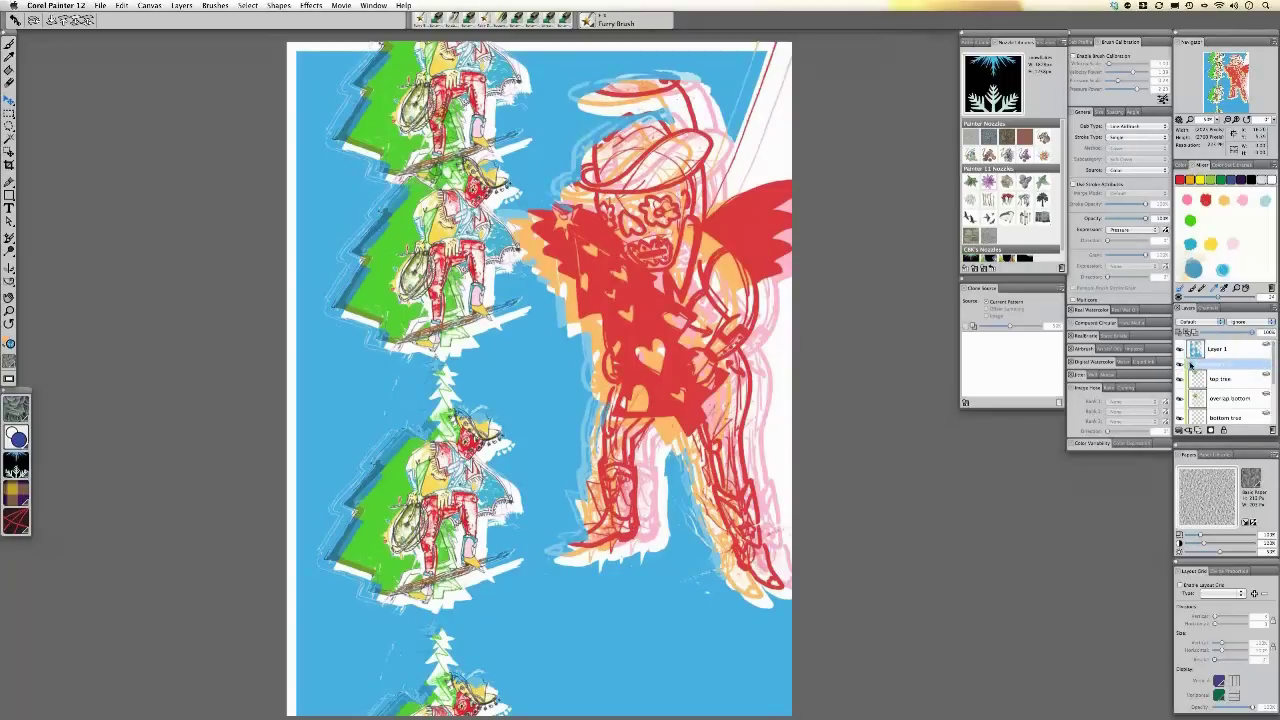
pyautogui.click(1190, 365)
pyautogui.click(1229, 351)
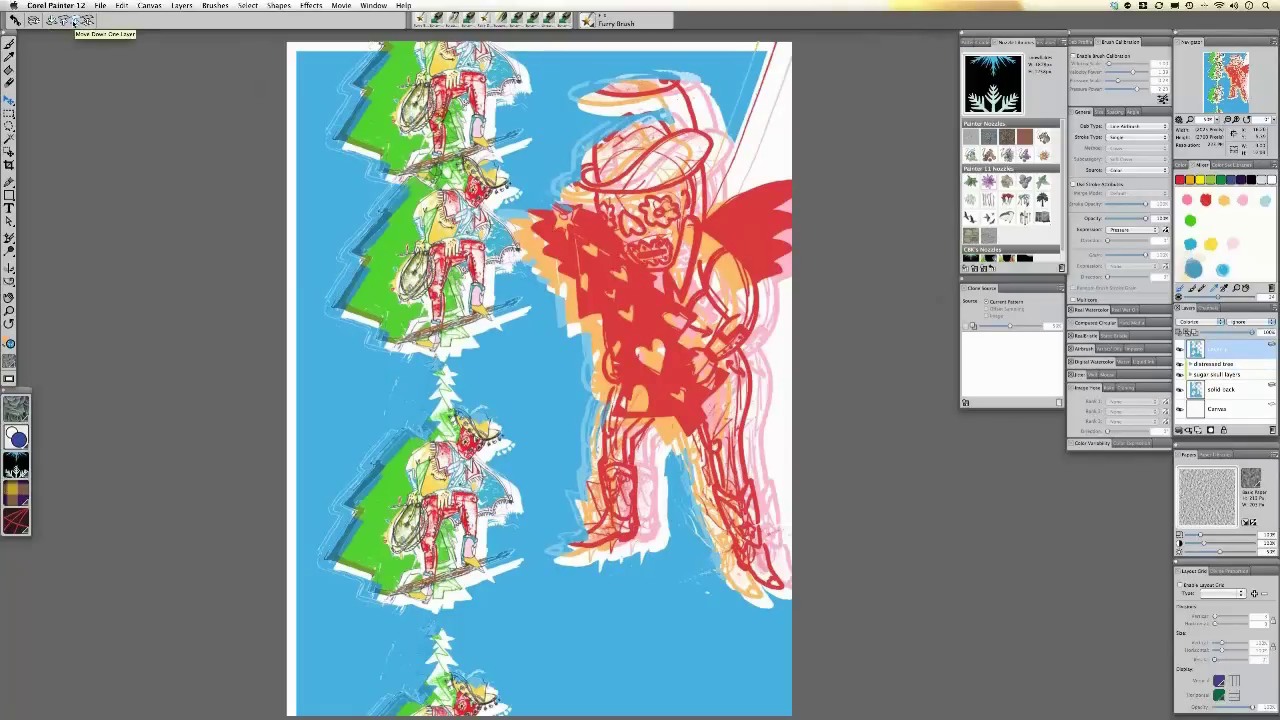
pyautogui.click(75, 20)
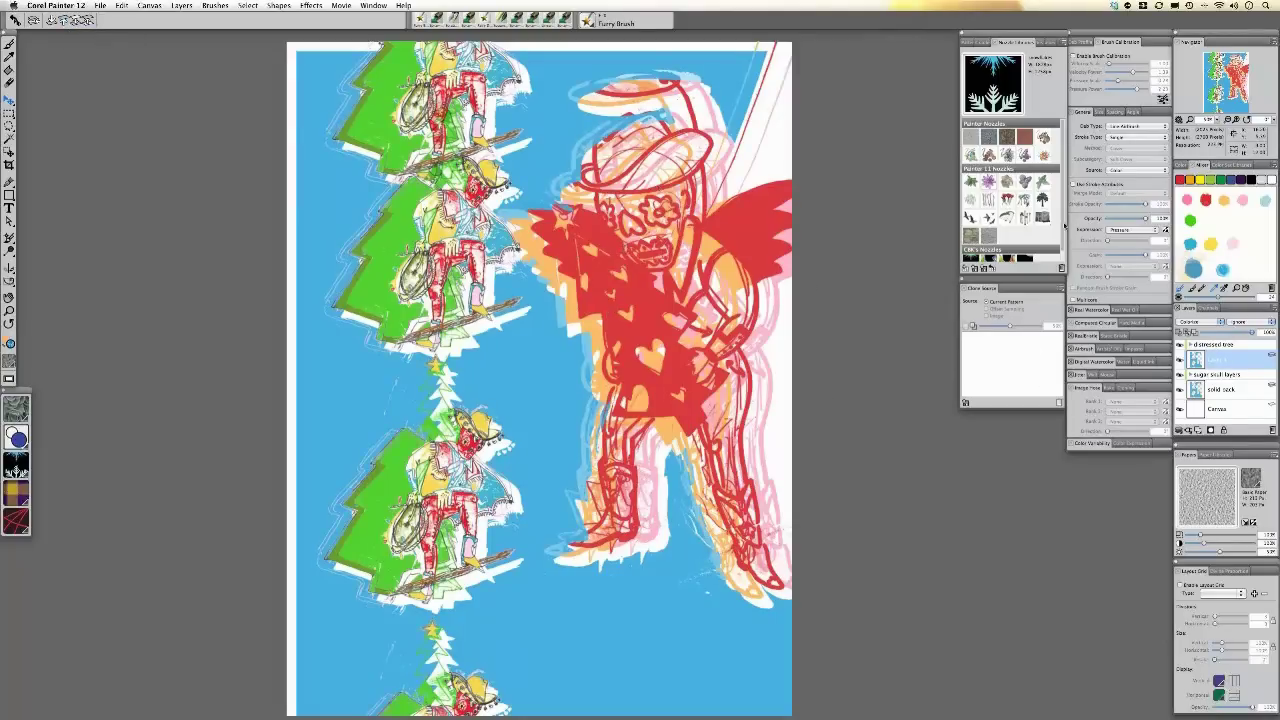
# - Compare the artwork with and without the colorized copy by hiding and showing that layer
pyautogui.click(1181, 360)
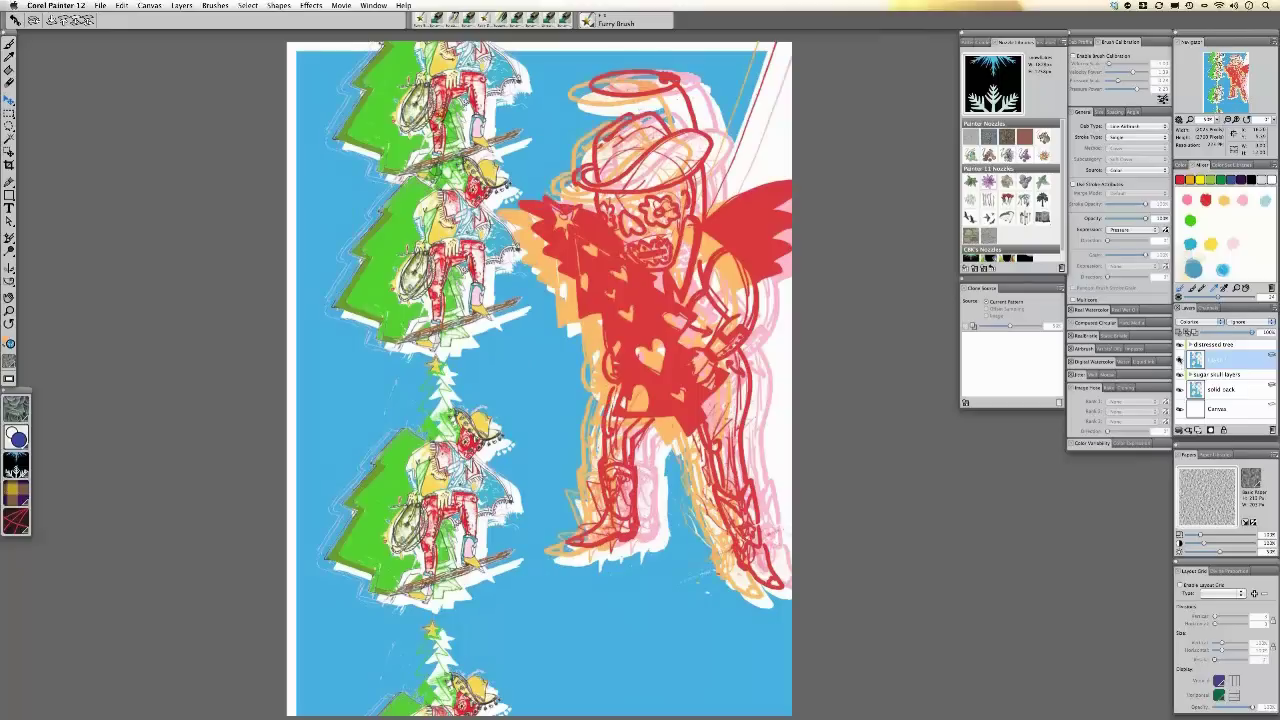
pyautogui.click(1181, 360)
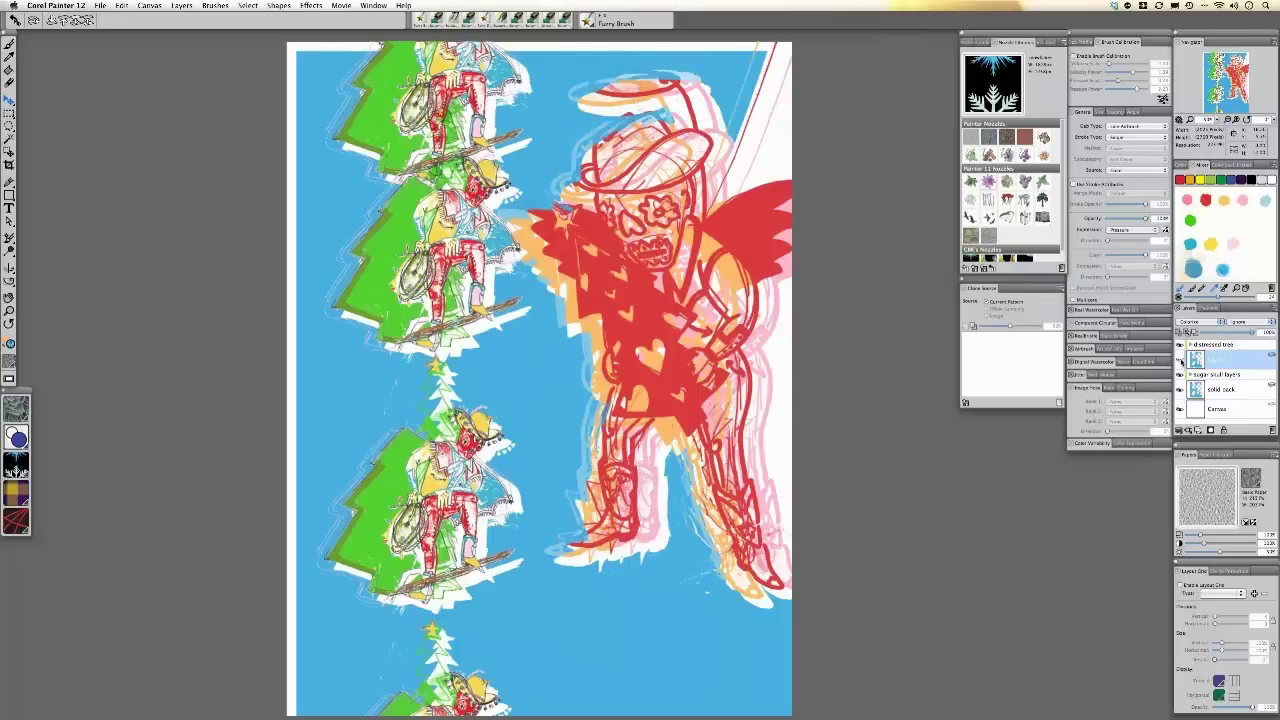
pyautogui.click(1181, 360)
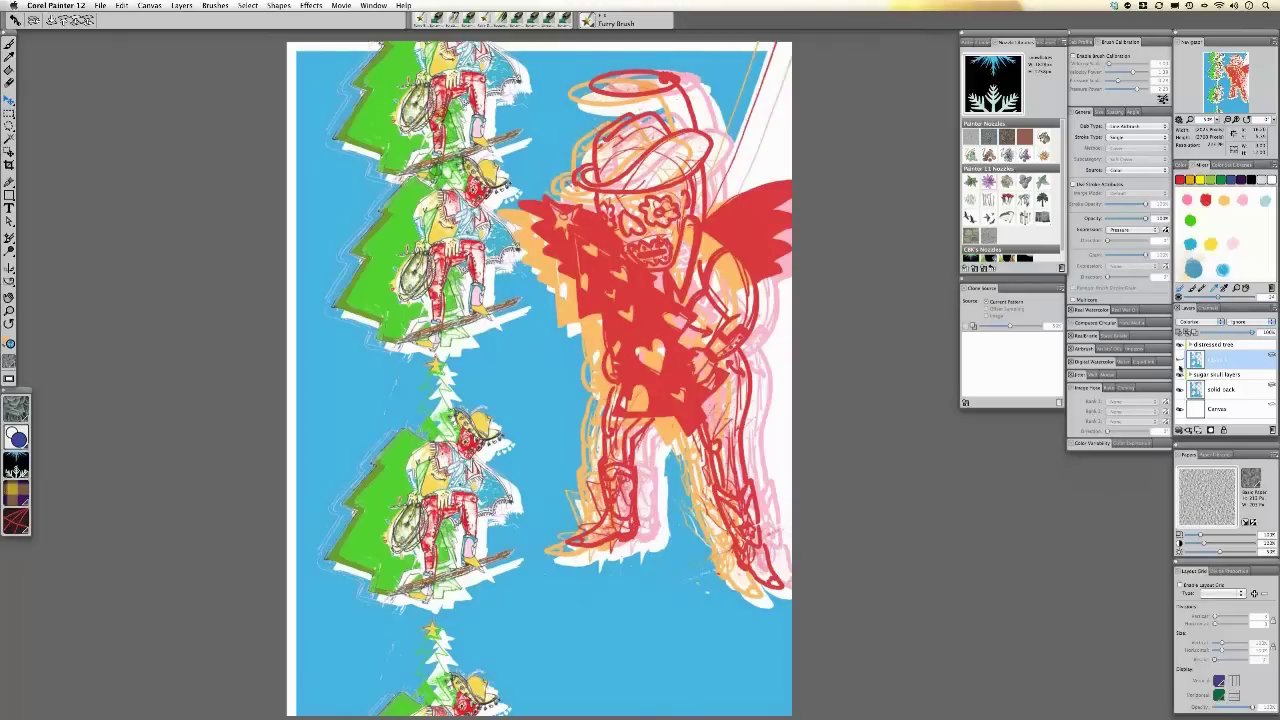
pyautogui.click(1180, 360)
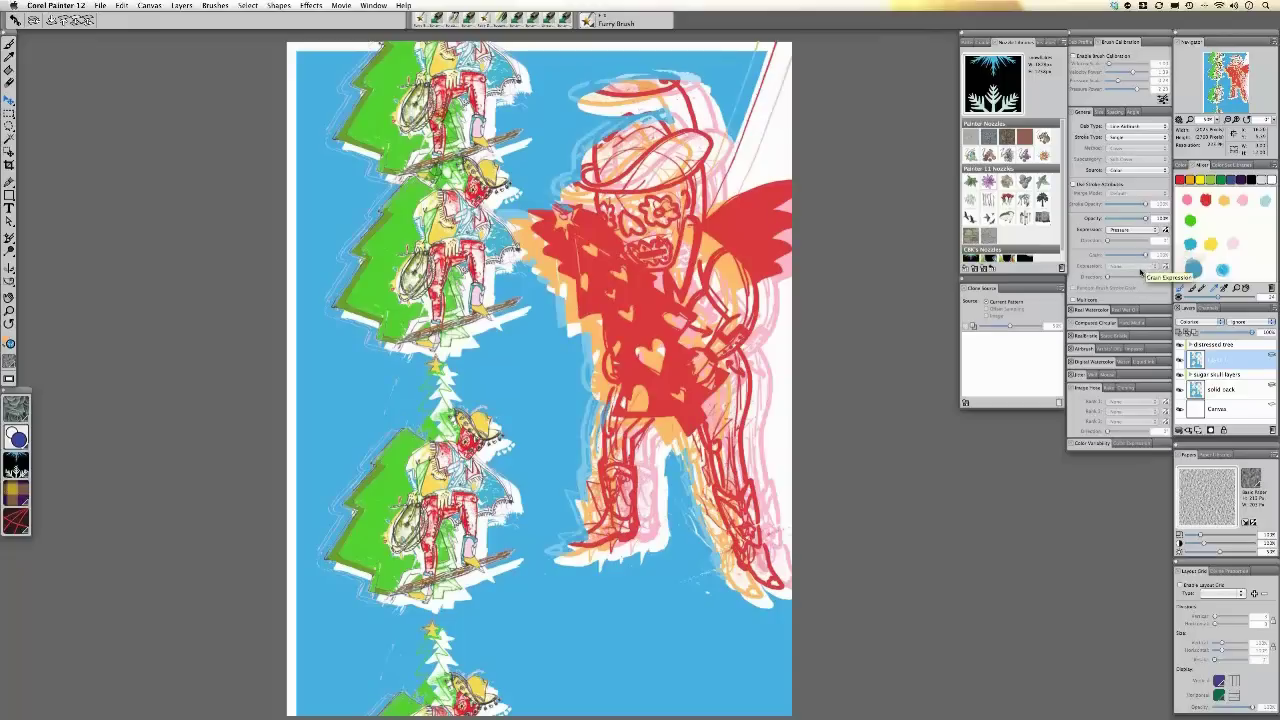
# - Try the Overlay and Hard Light composite methods on the copied background layer and return it to Colorize
pyautogui.click(1200, 323)
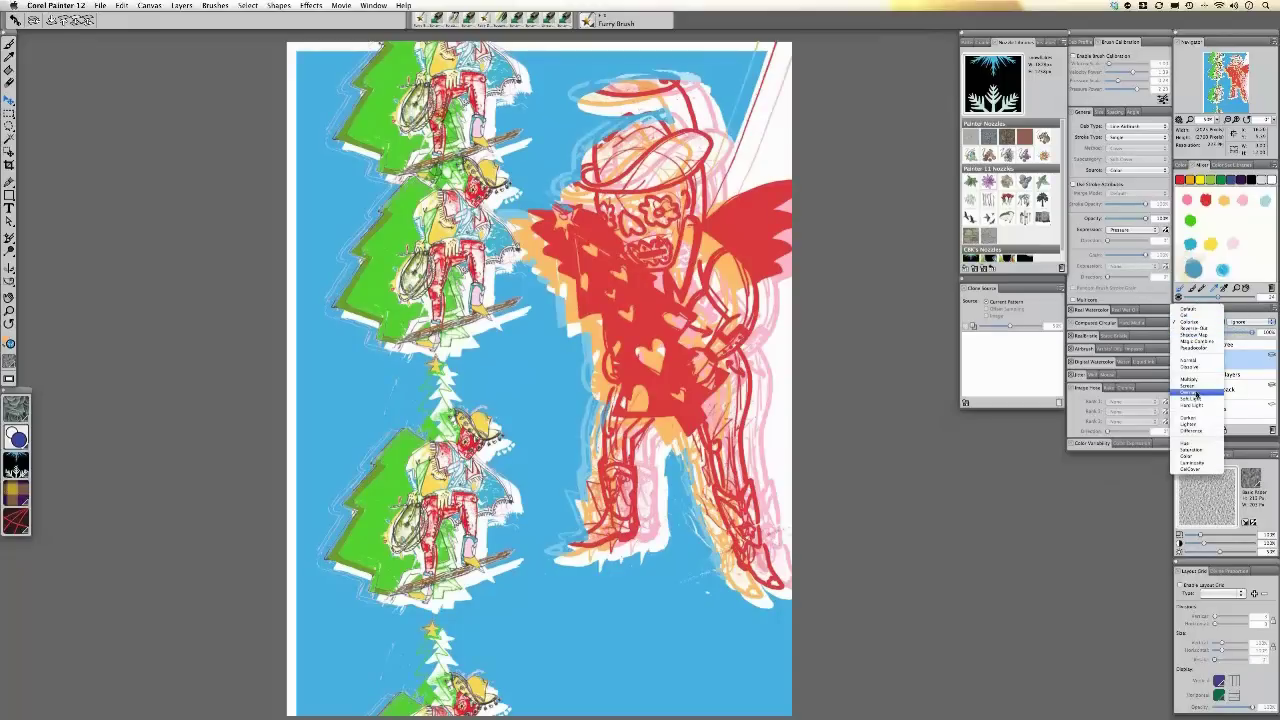
pyautogui.click(1196, 394)
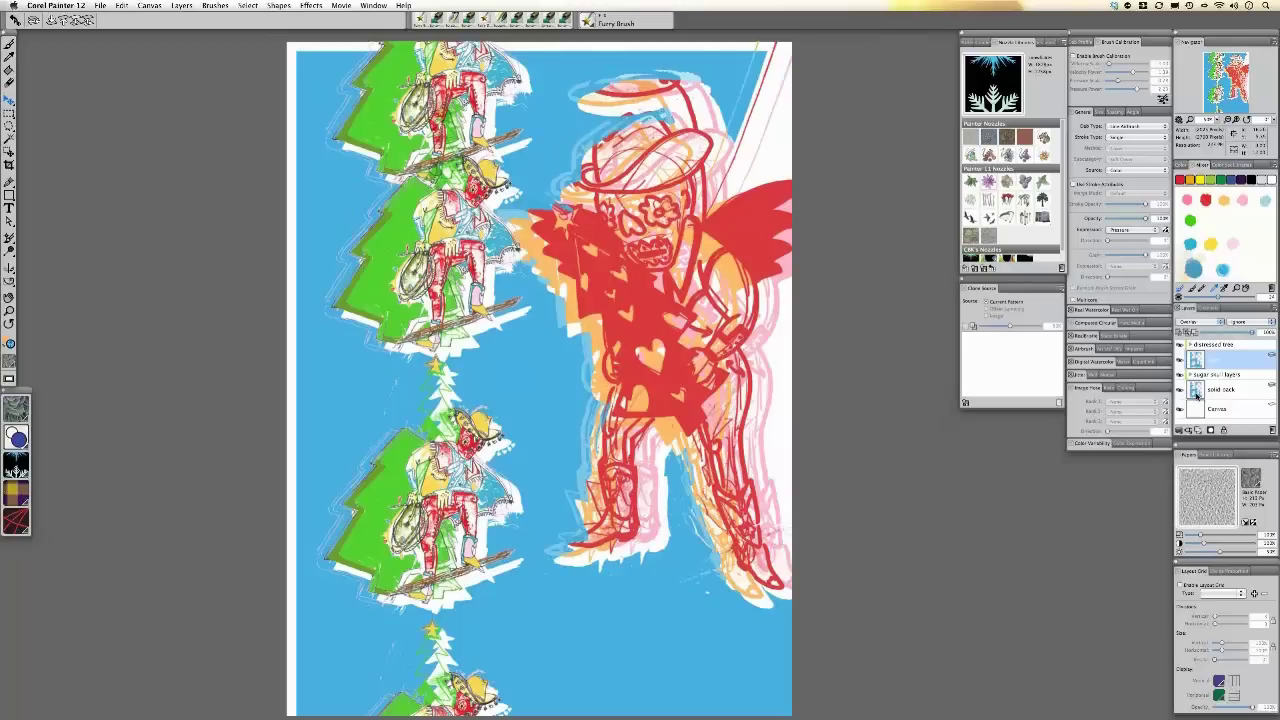
pyautogui.click(1200, 322)
pyautogui.click(1212, 338)
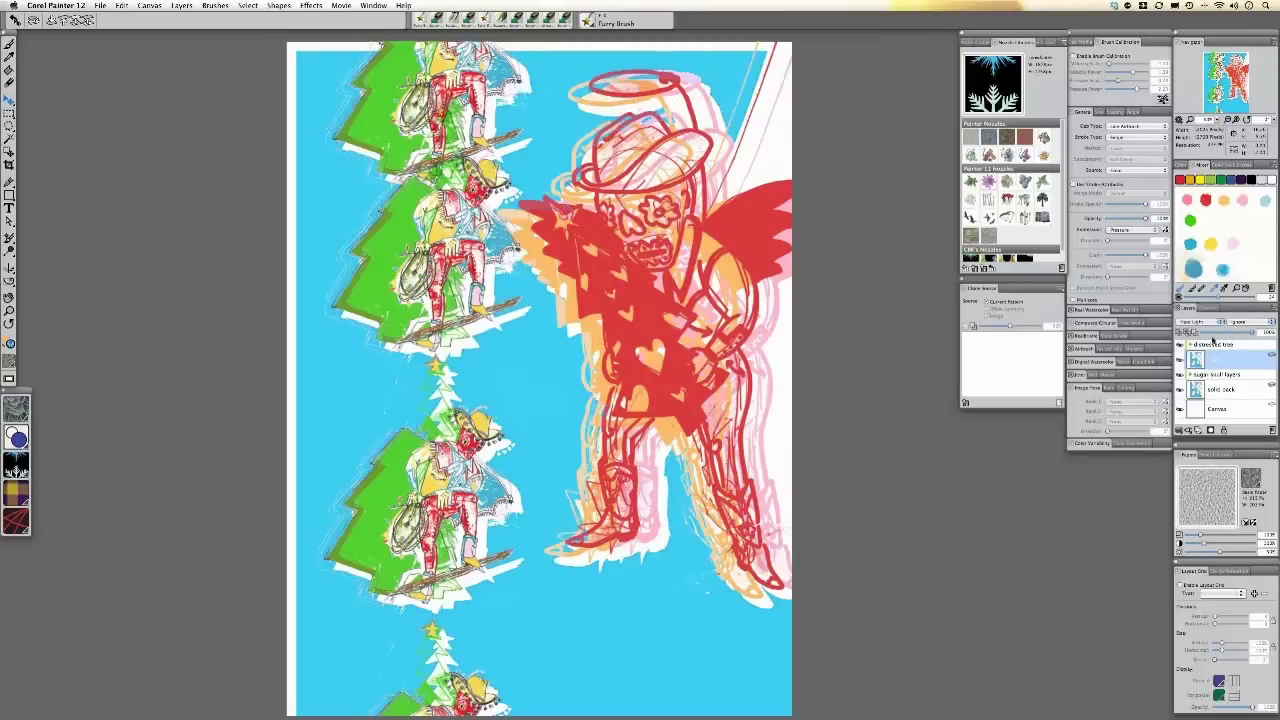
pyautogui.click(1200, 322)
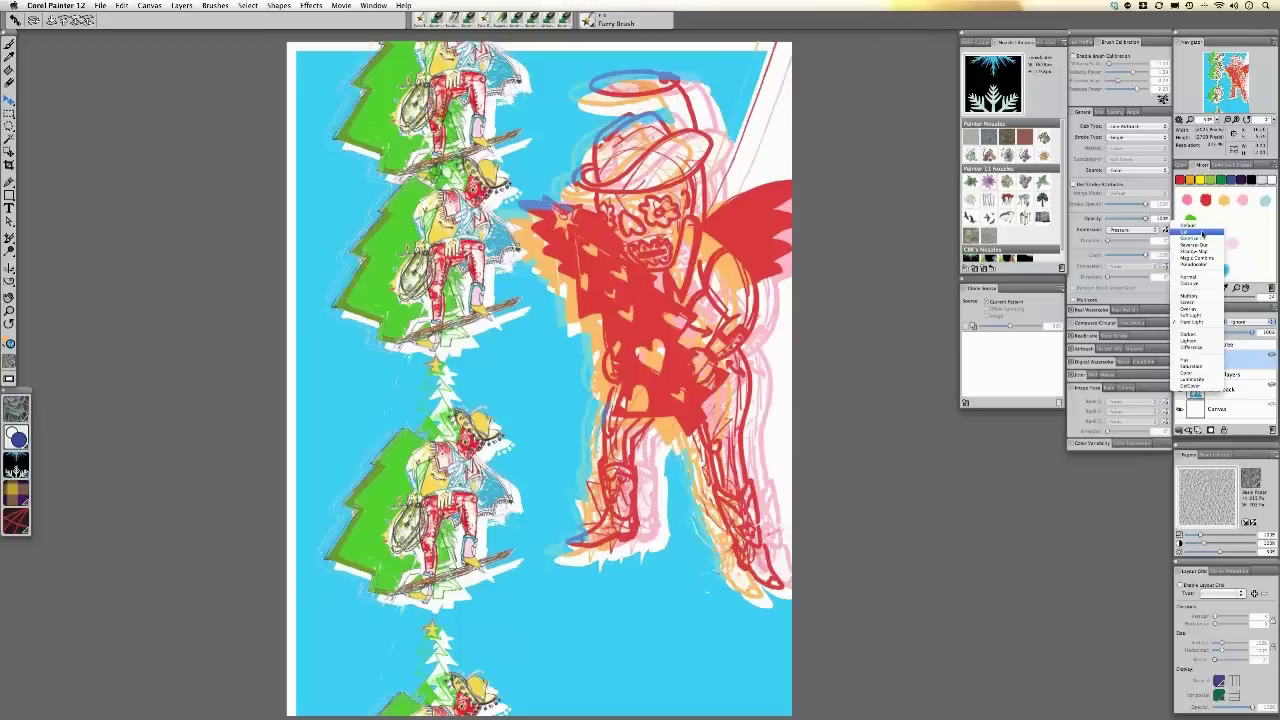
pyautogui.click(1206, 237)
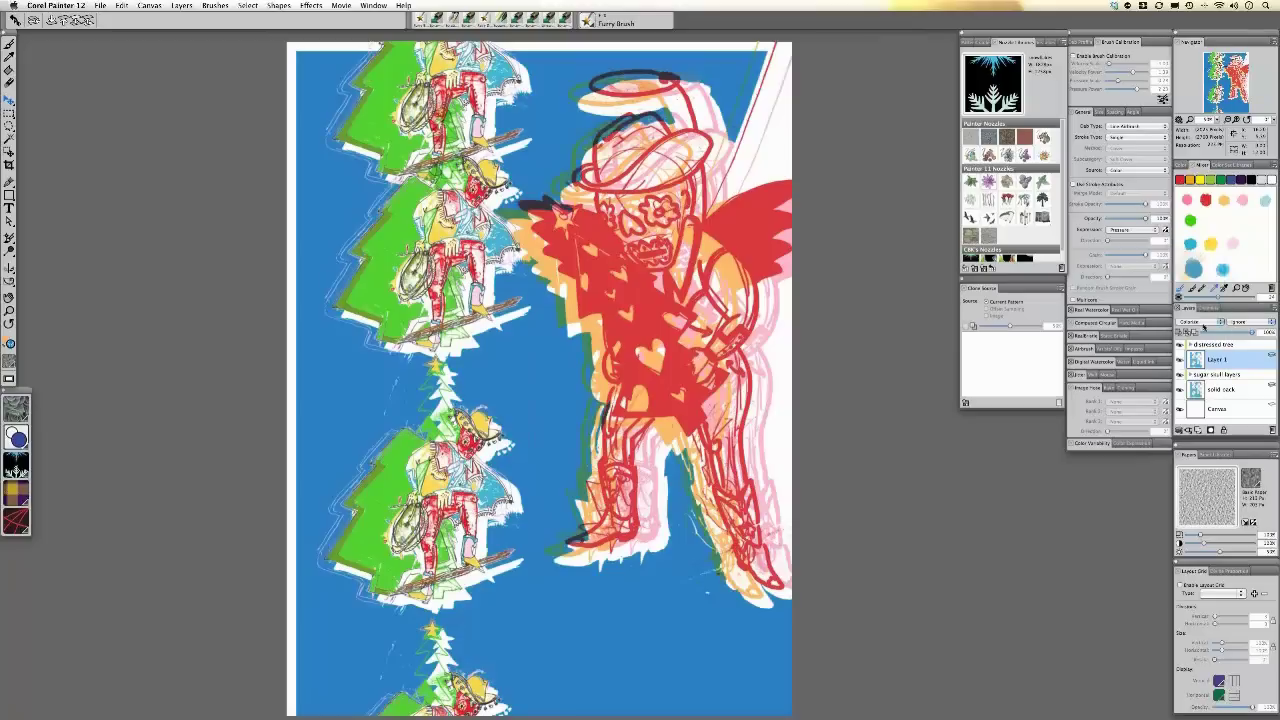
pyautogui.press('super+z')
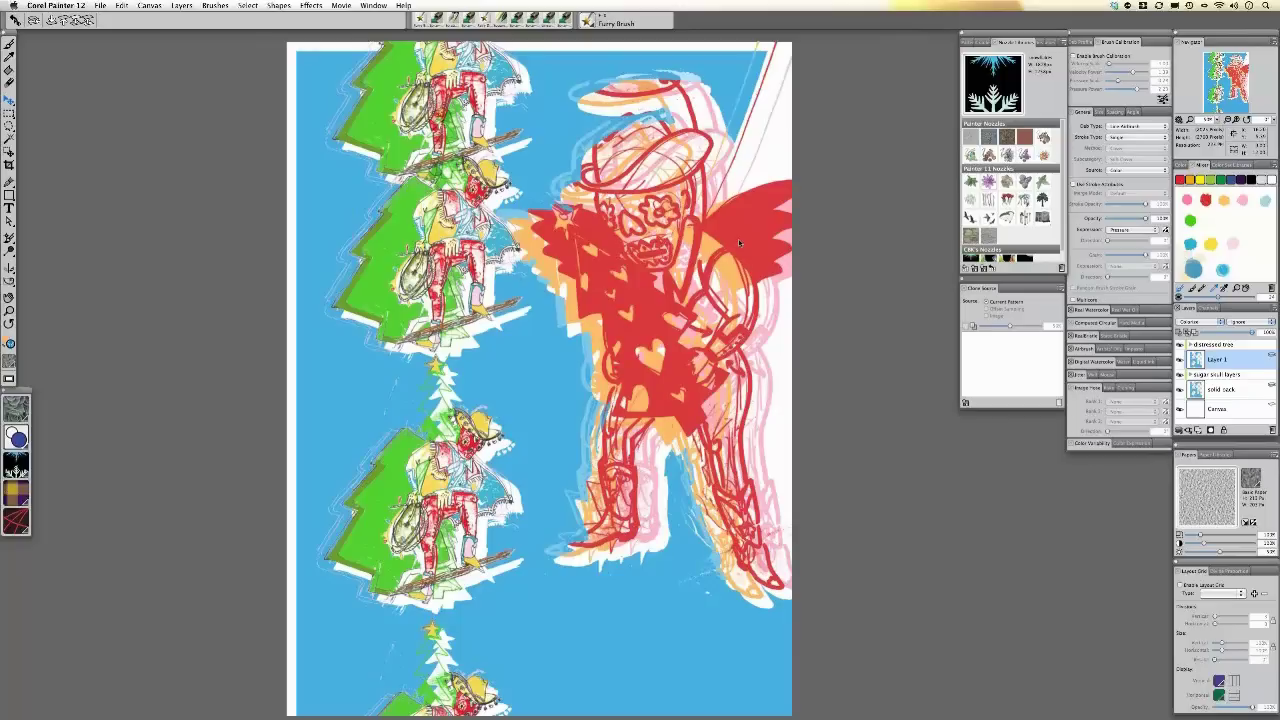
# - Rename the colorized copy of the background layer as "colorized back"
pyautogui.press('super+plus')
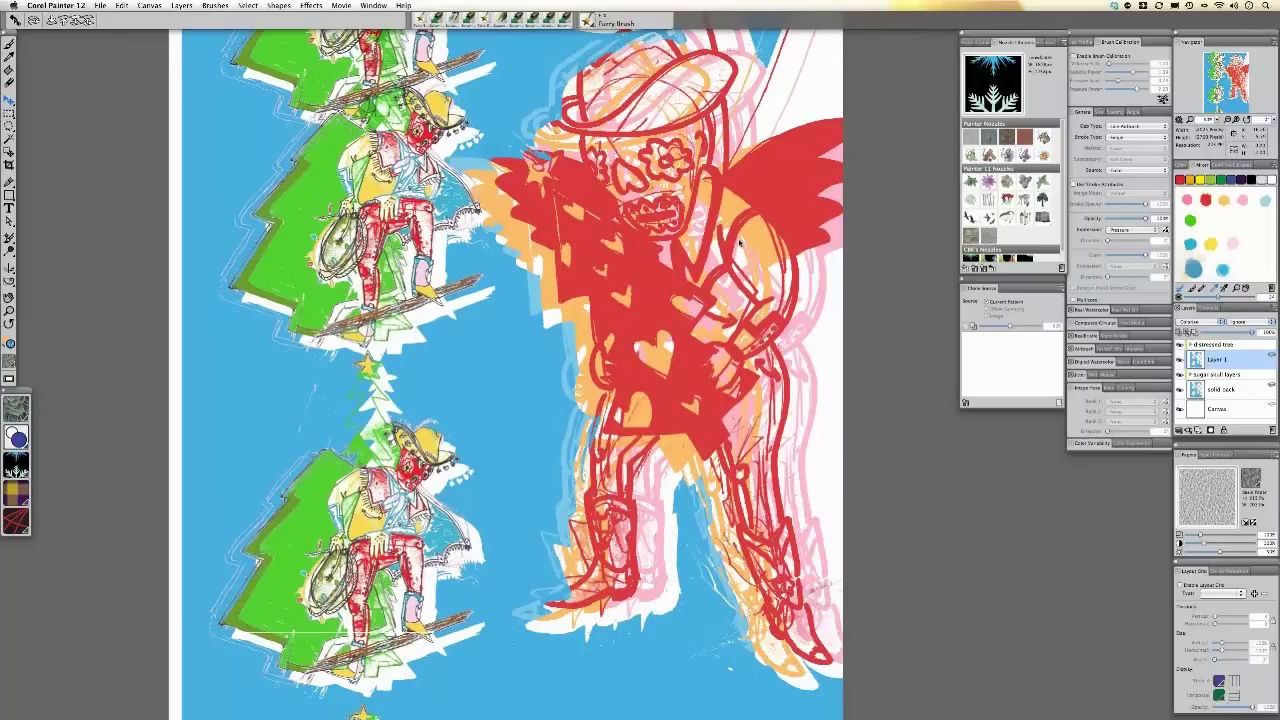
pyautogui.press('super+plus')
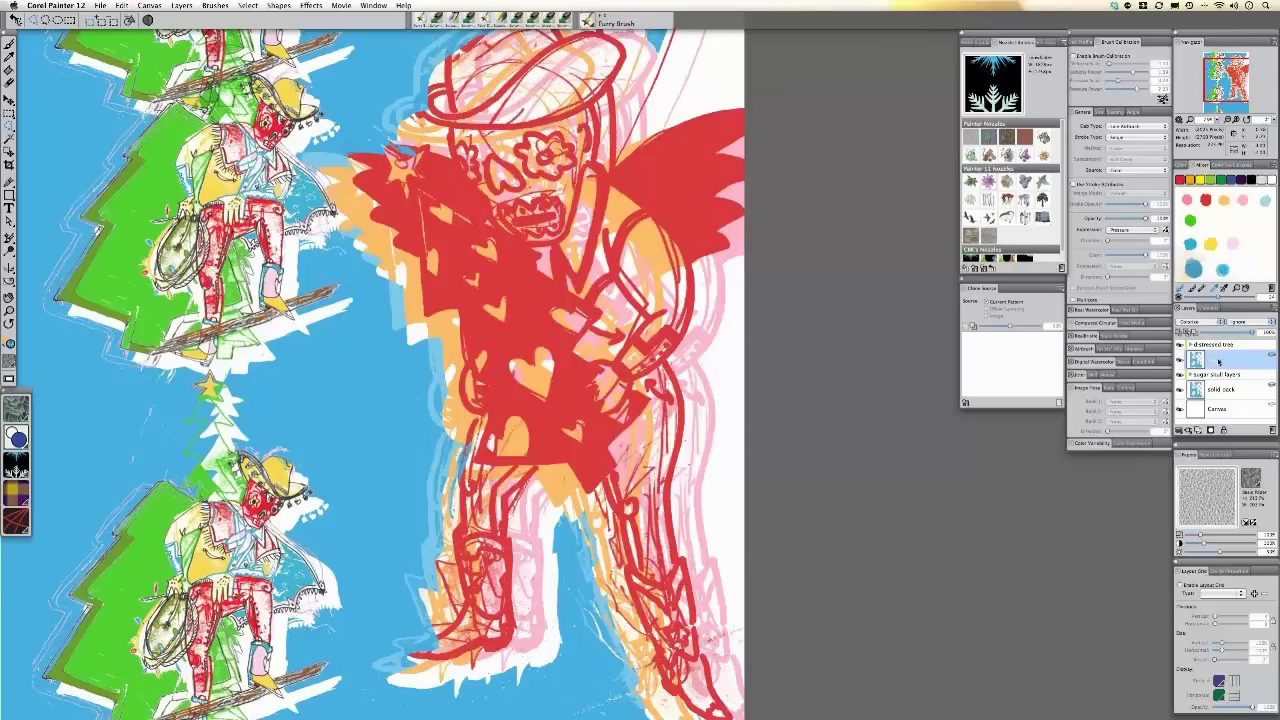
pyautogui.doubleClick(1216, 360)
pyautogui.write('colo')
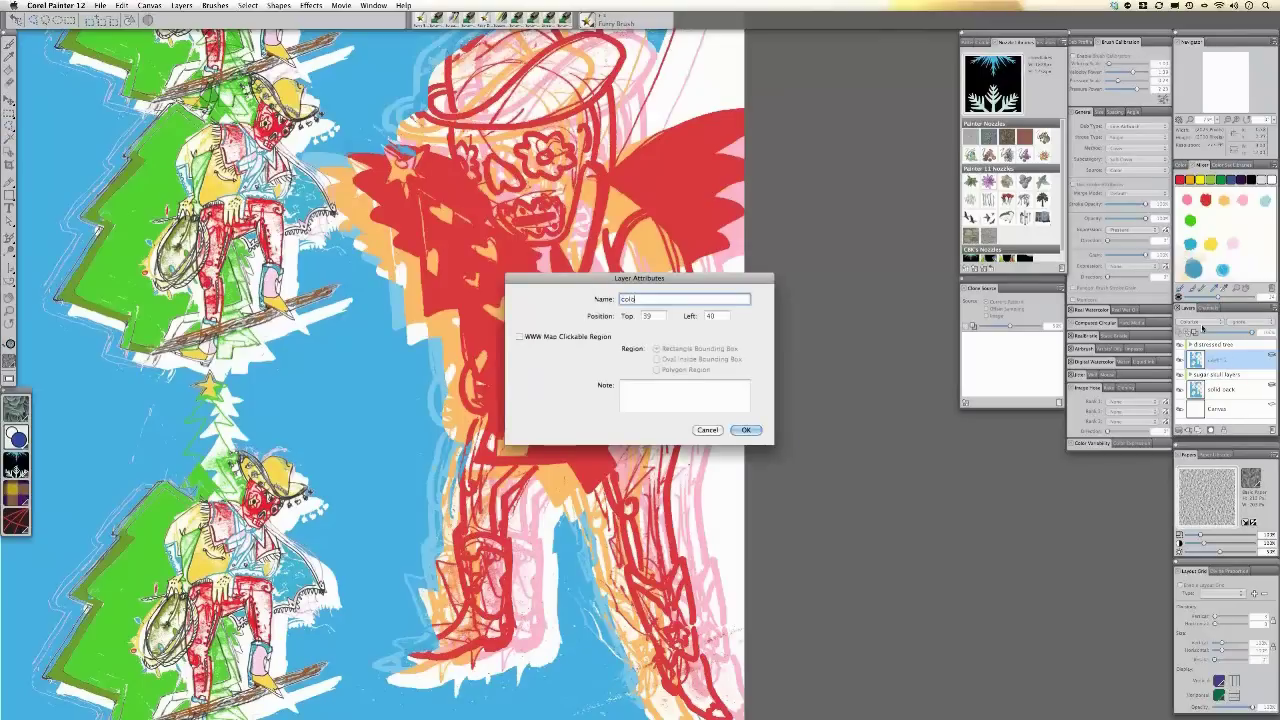
pyautogui.write('rized back')
pyautogui.press('Return')
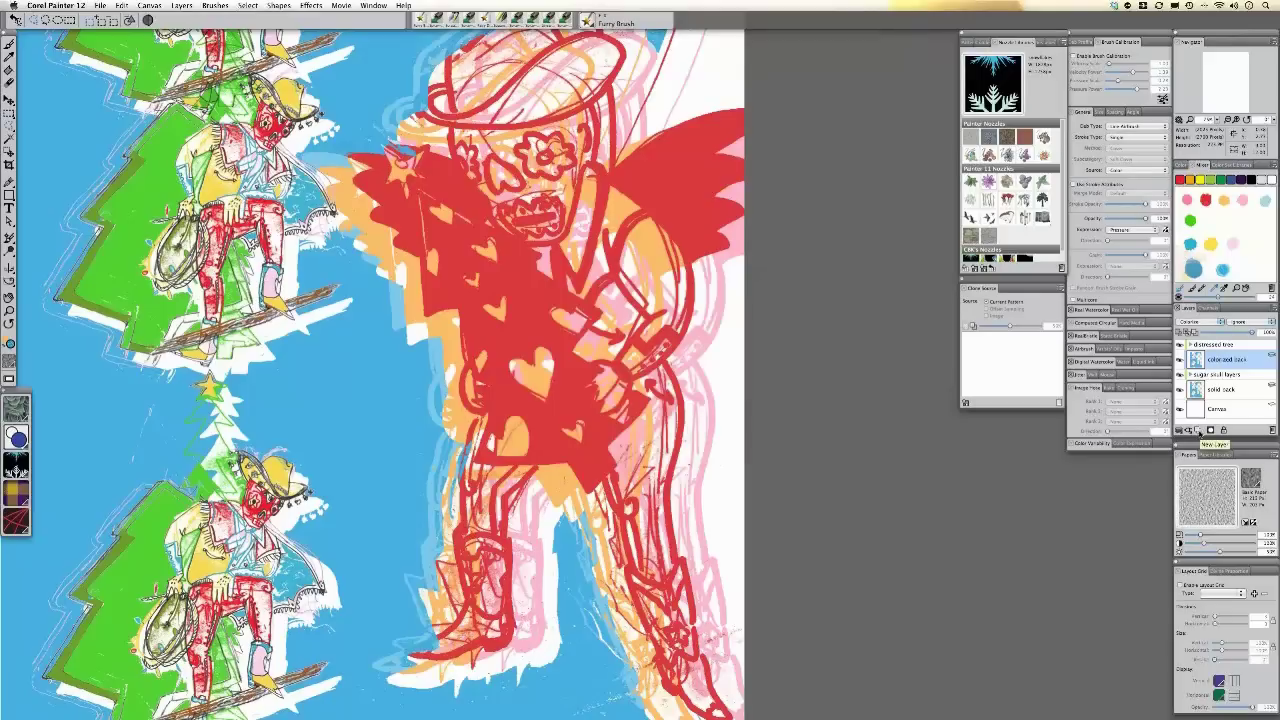
# - Add a new layer above the distressed tree group and name it "green tree"
pyautogui.click(1221, 347)
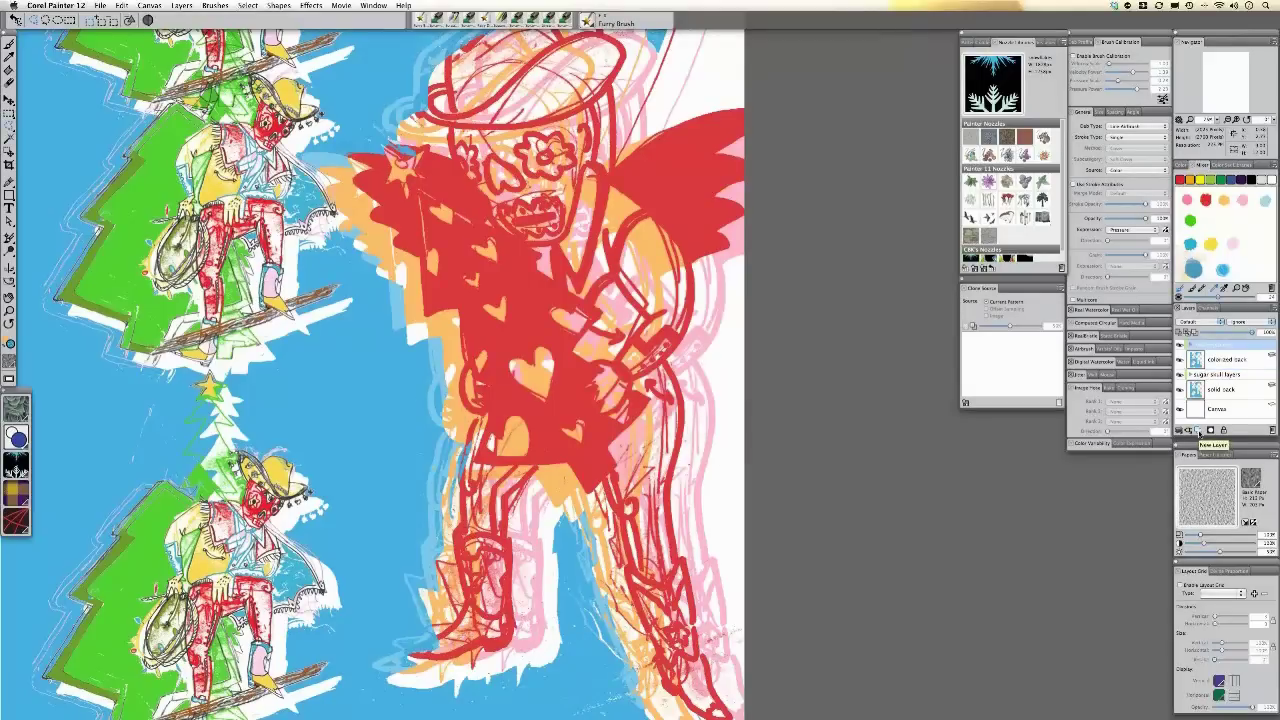
pyautogui.click(1209, 431)
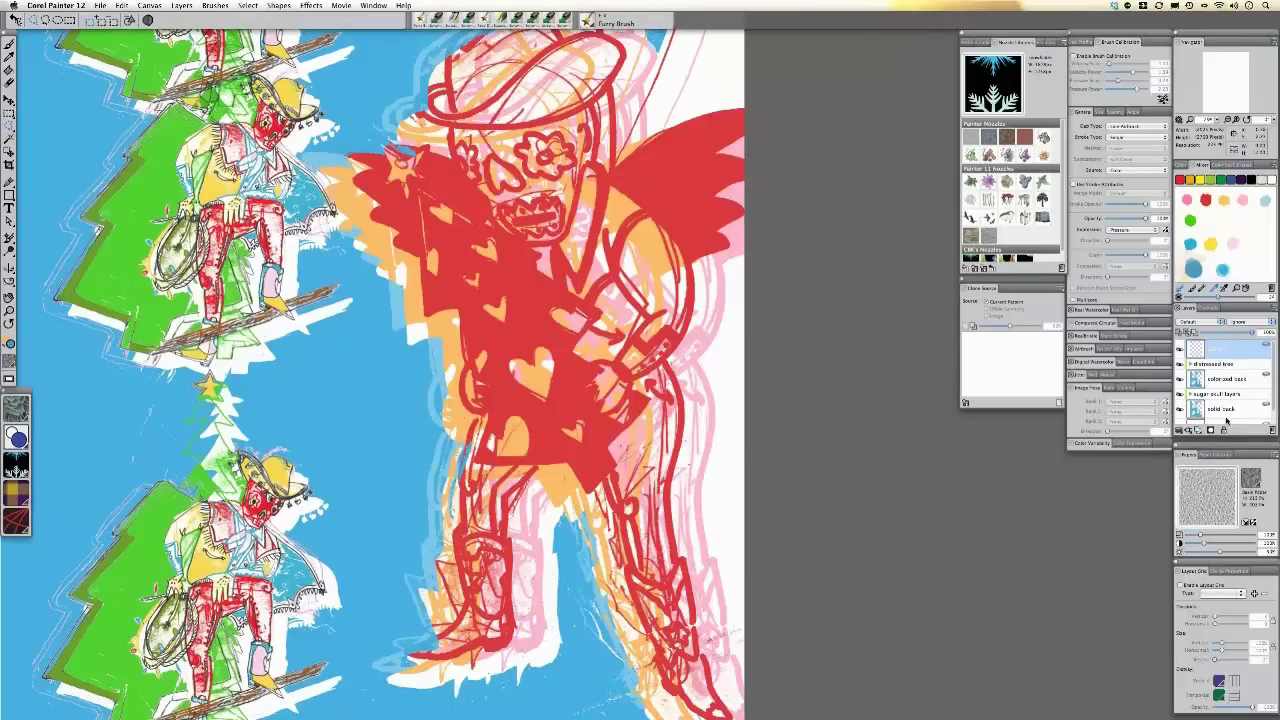
pyautogui.doubleClick(1221, 350)
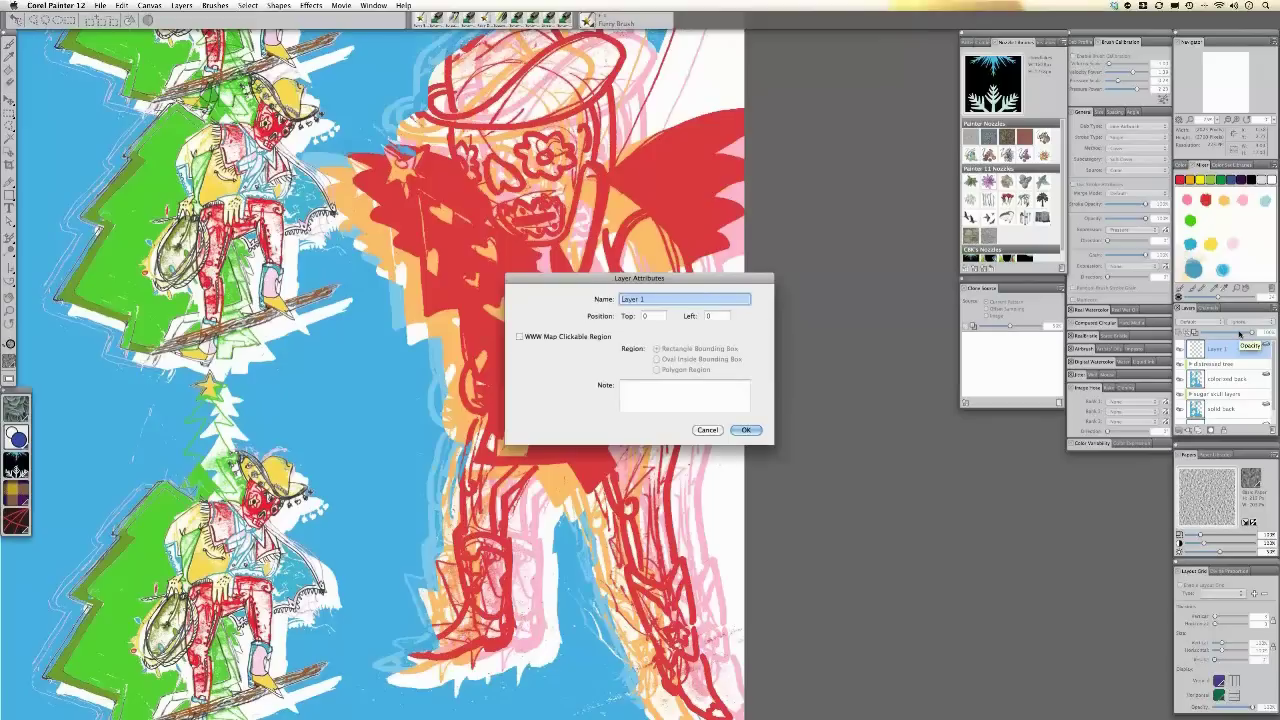
pyautogui.write('gree')
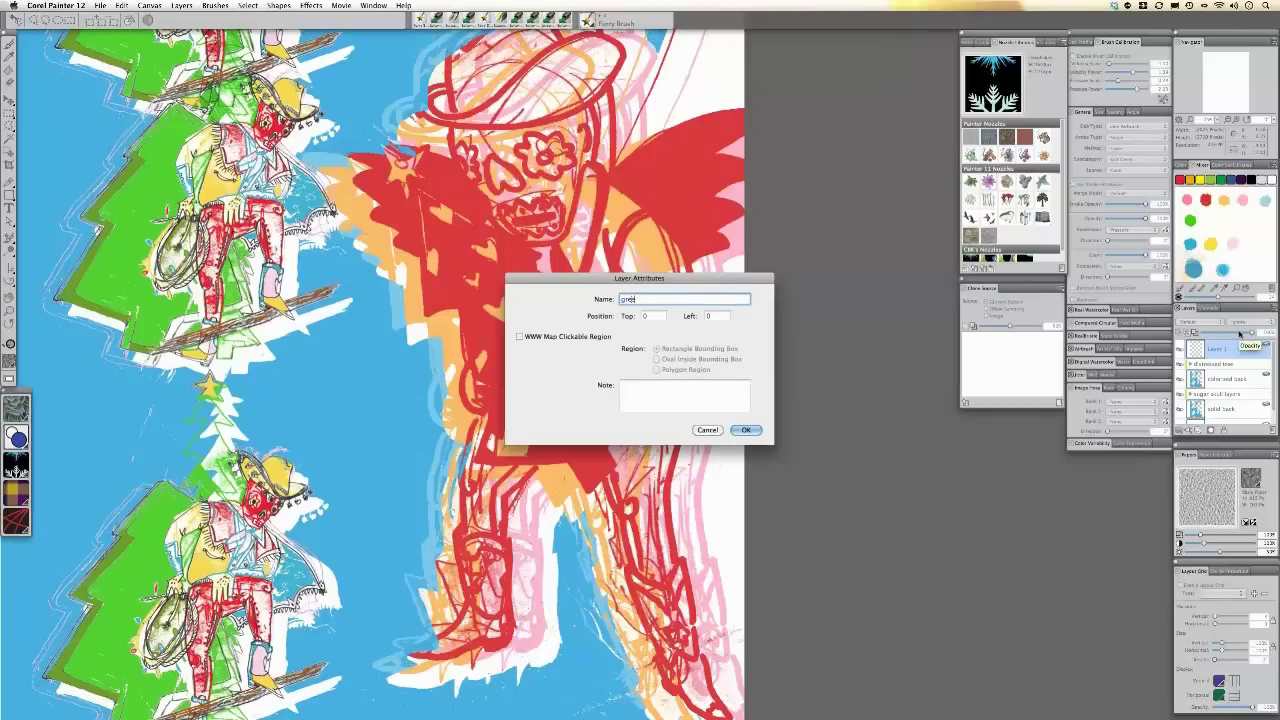
pyautogui.write('n tree')
pyautogui.press('Return')
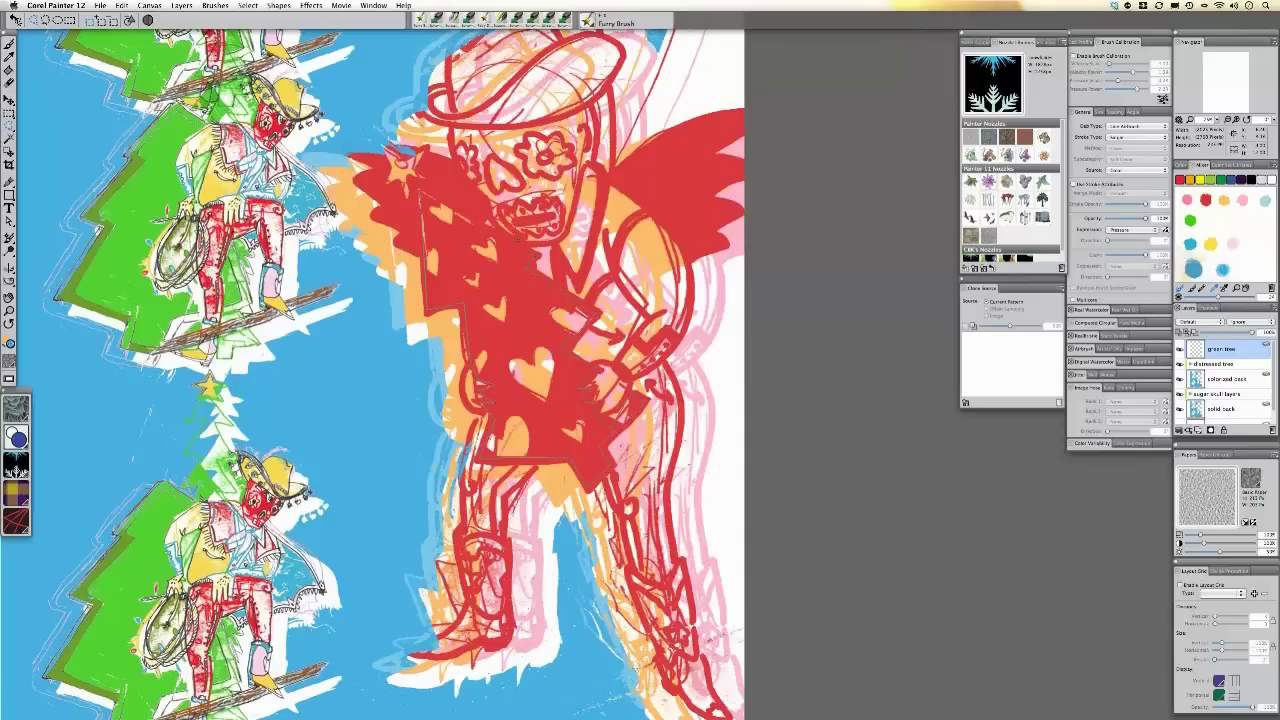
# - Deselect the tree-shaped selection on the sugar skull figure and bring it back with Reselect
pyautogui.press('super+d')
pyautogui.press('super+shift+d')
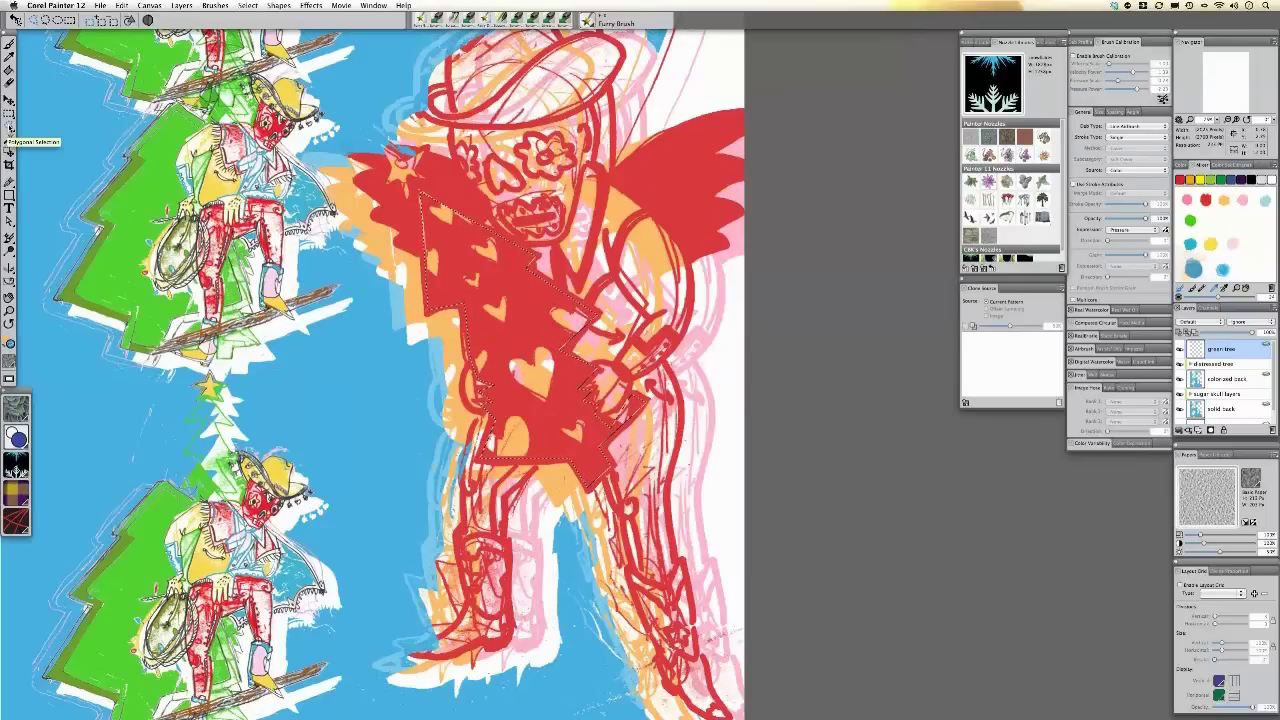
pyautogui.click(10, 127)
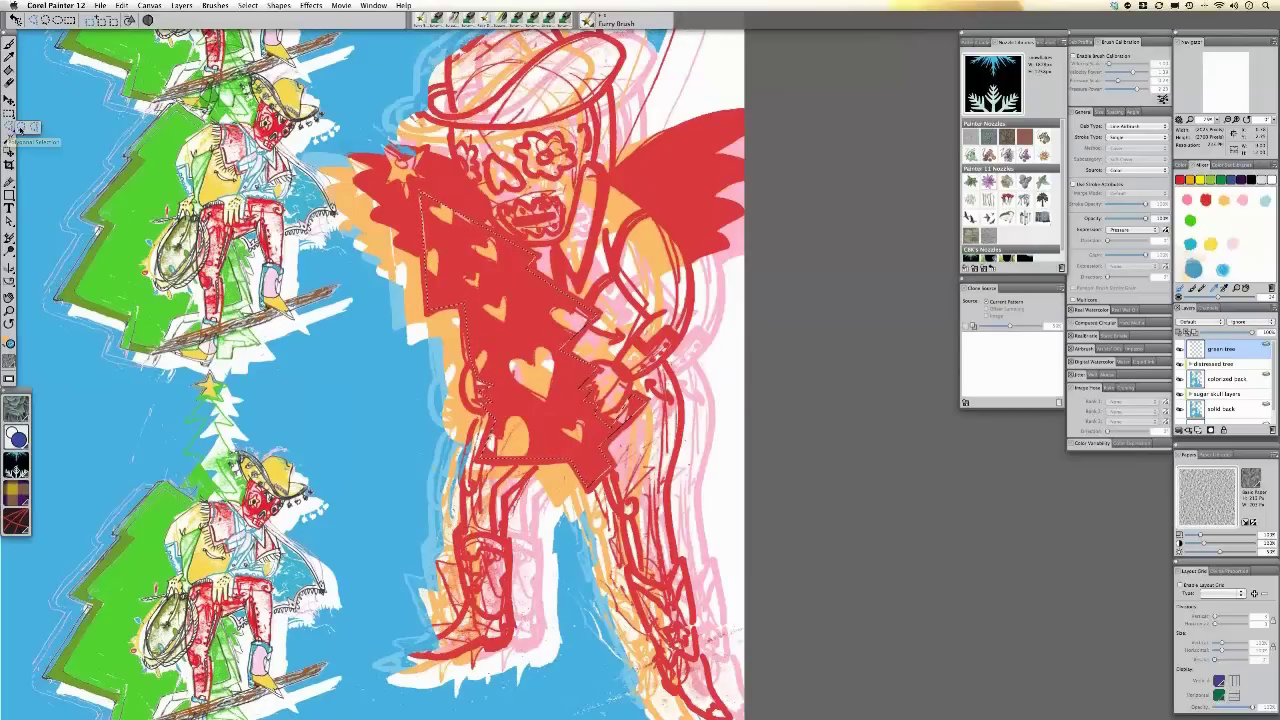
pyautogui.click(20, 128)
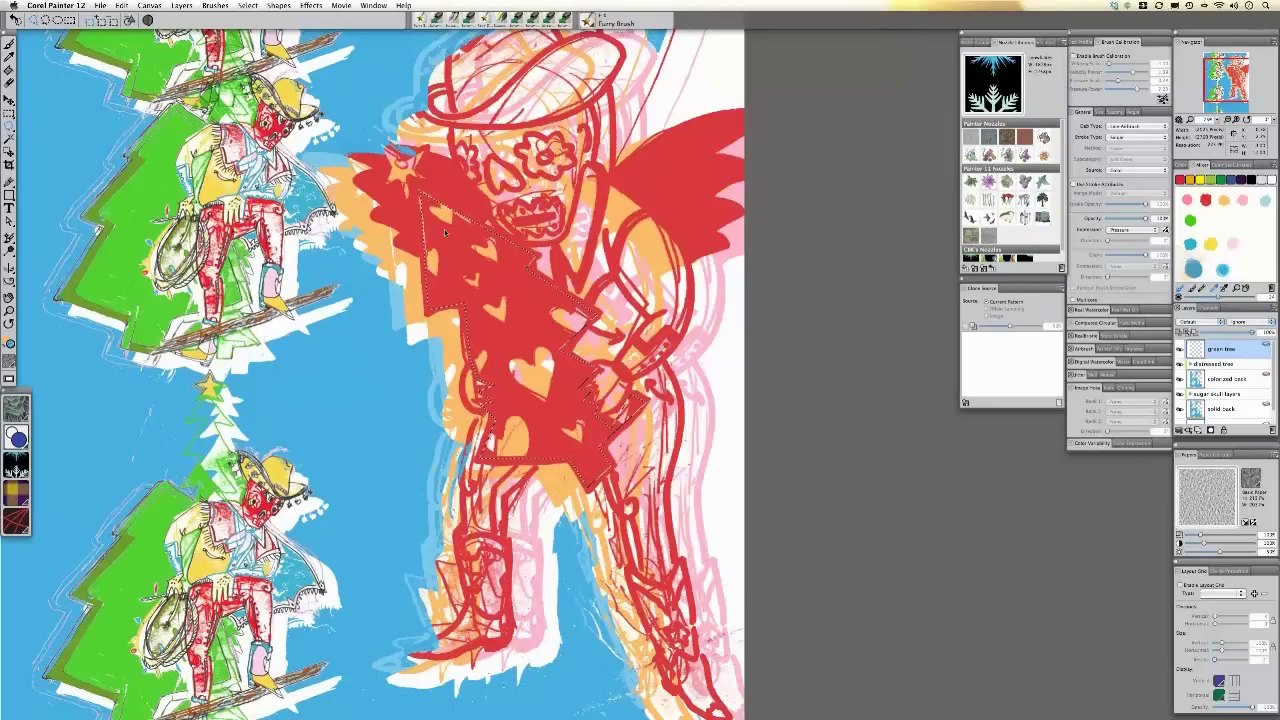
pyautogui.click(407, 182)
pyautogui.press('super+z')
pyautogui.press('super+d')
pyautogui.click(247, 5)
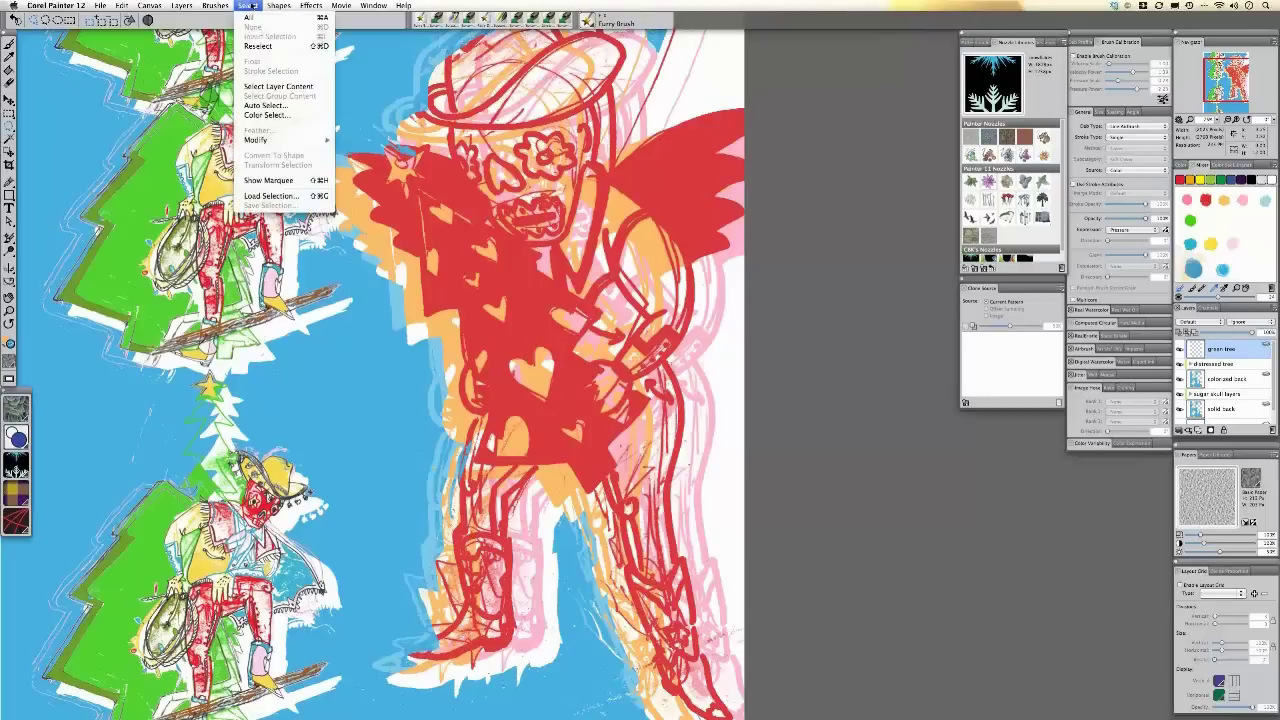
pyautogui.click(273, 44)
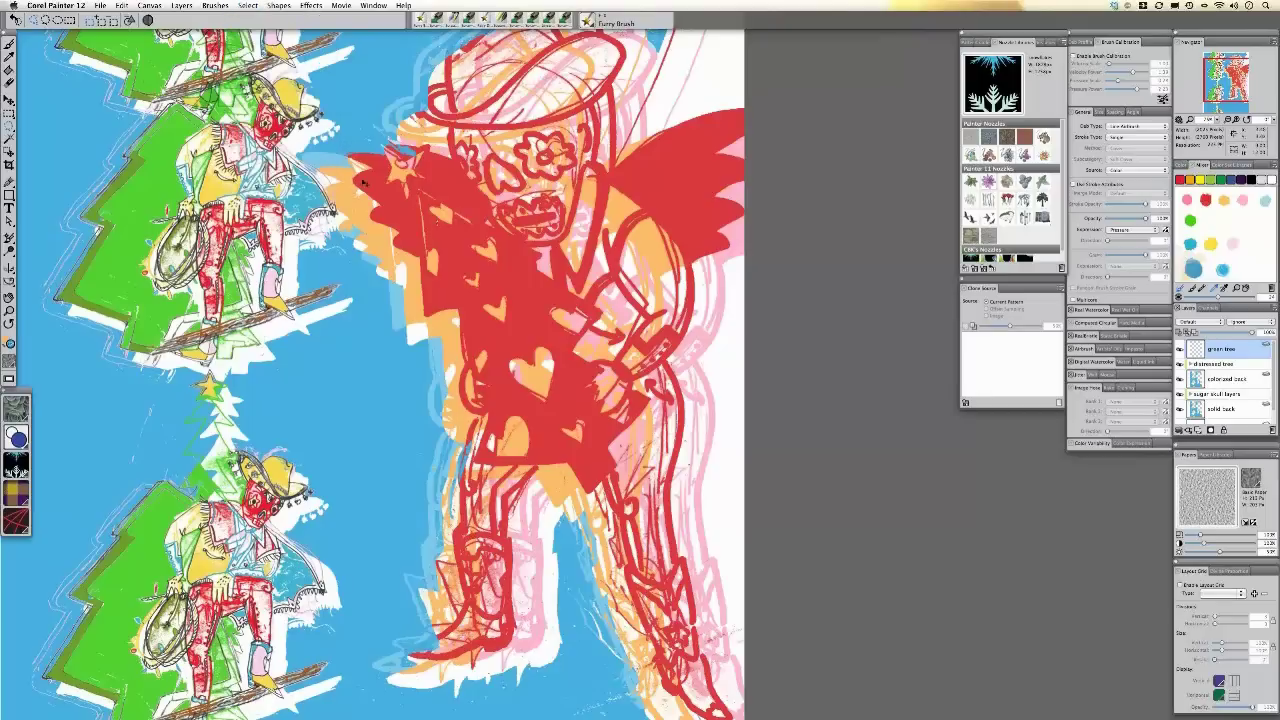
# - Try a different selection tool on the tree held by the sugar skull figure and drop the selection
pyautogui.click(9, 127)
pyautogui.click(34, 127)
pyautogui.moveTo(422, 200); pyautogui.dragTo(489, 386)
pyautogui.press('super+d')
pyautogui.click(566, 318)
# - Leave full-screen view and enlarge the holiday image window to show the whole sugar skull figure's torso and legs
pyautogui.press('super+m')
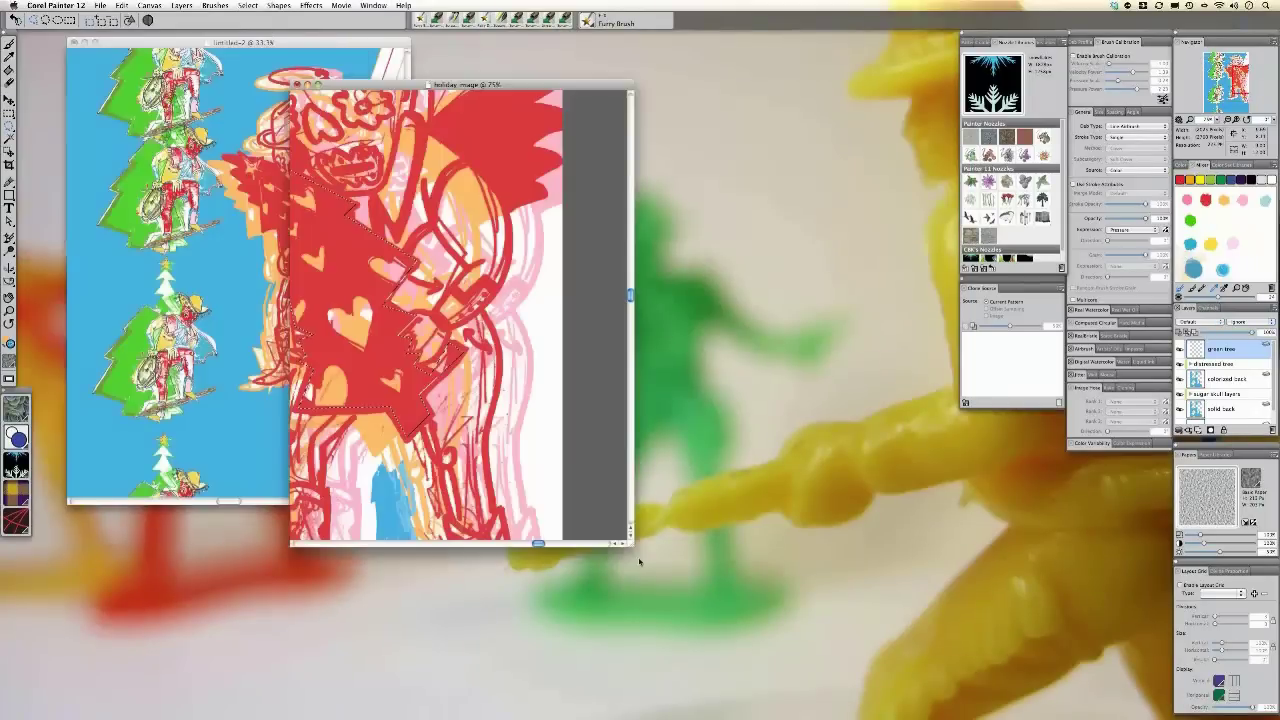
pyautogui.moveTo(630, 543); pyautogui.dragTo(930, 698)
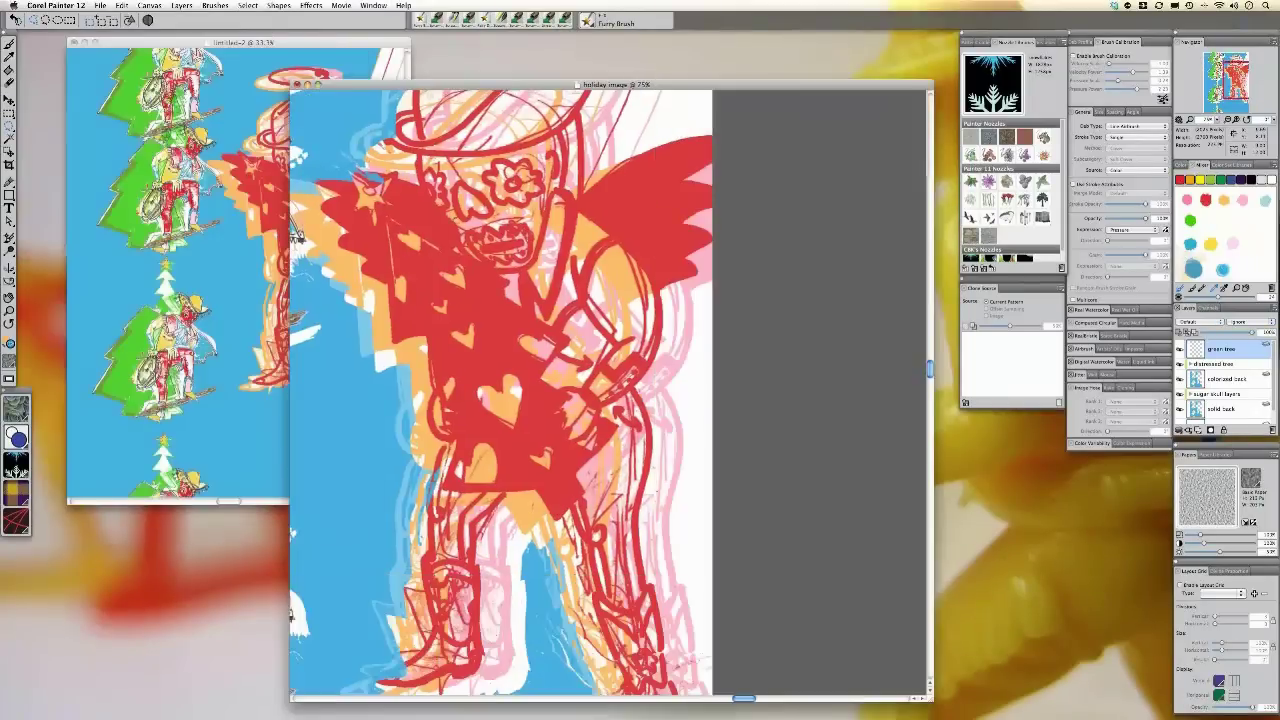
# - Bring back the tree-shaped selection on the sugar skull figure and save it under the default settings
pyautogui.click(12, 122)
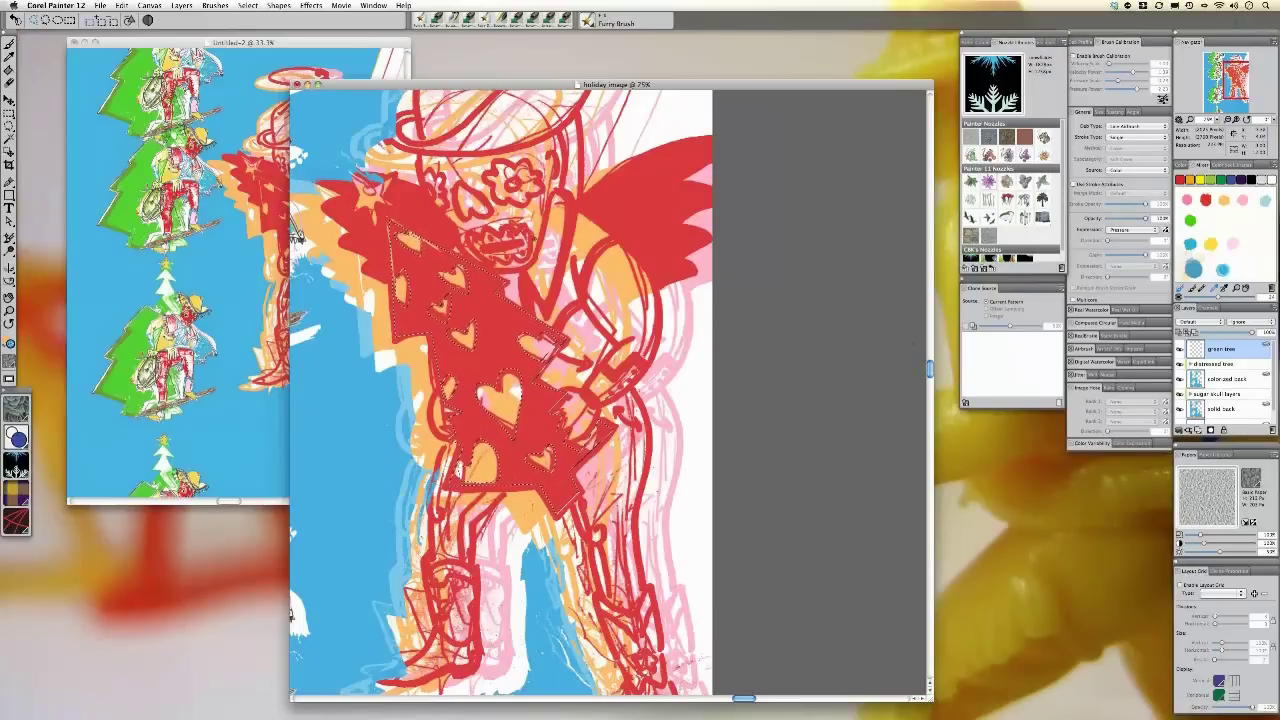
pyautogui.click(247, 6)
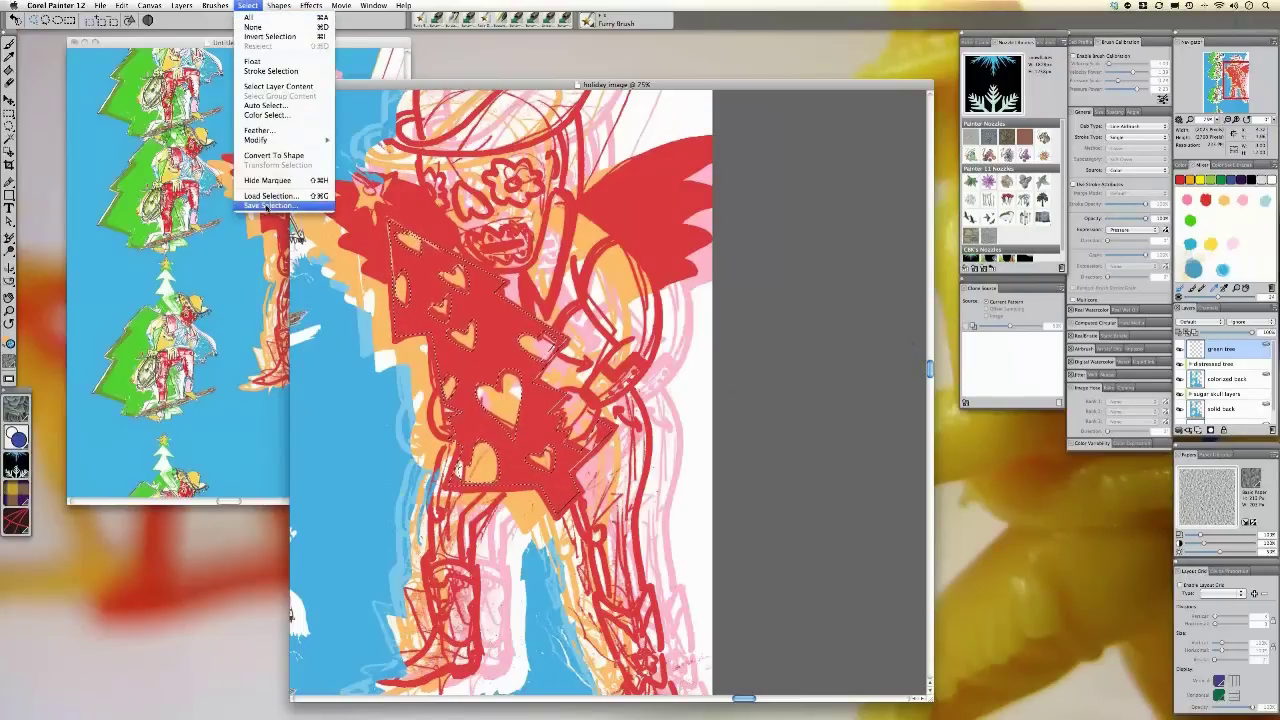
pyautogui.click(261, 207)
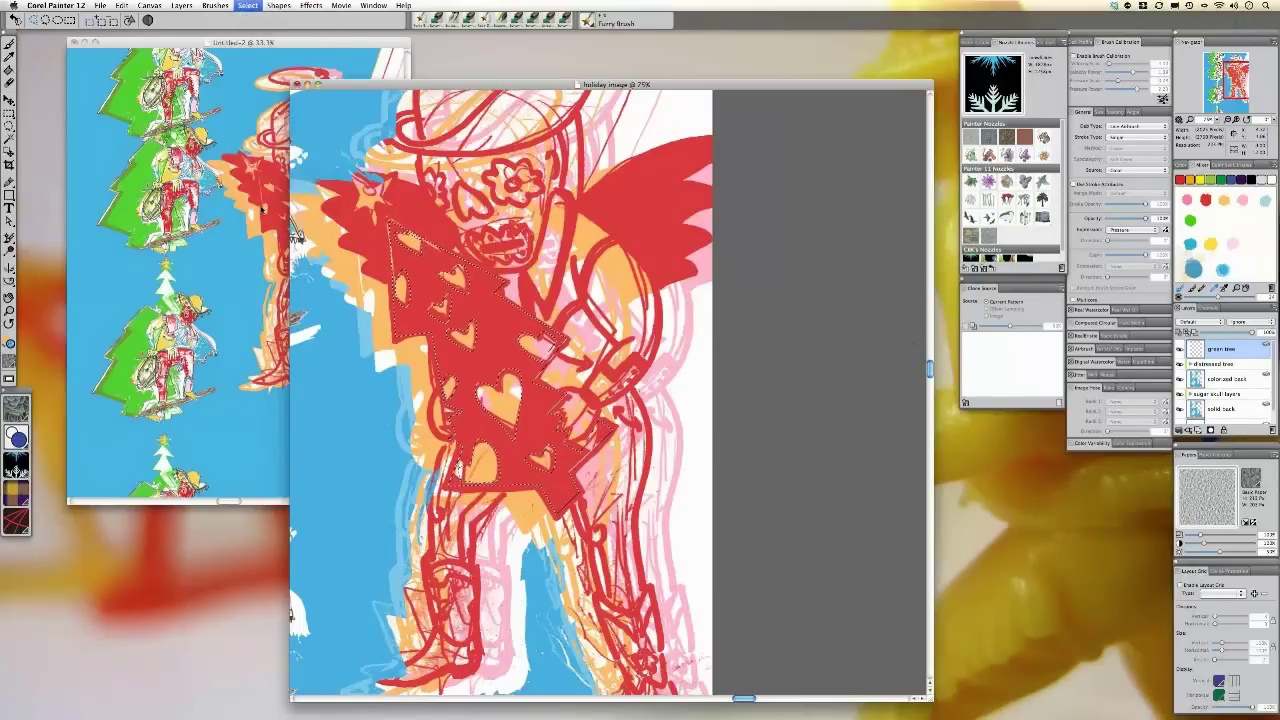
pyautogui.press('Return')
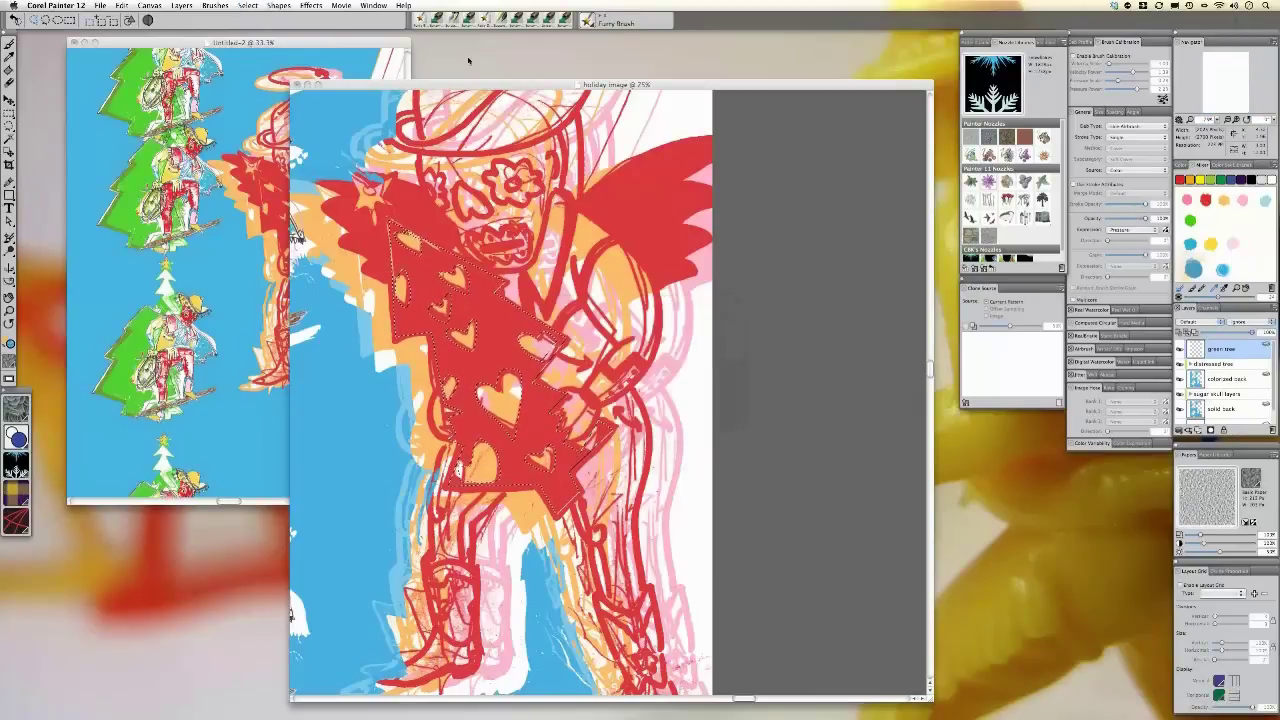
# - Fill the selected tree on the "green tree" layer with green Furry Brush strokes, leaving the hearts clear, and deselect it
pyautogui.moveTo(508, 84); pyautogui.dragTo(454, 52)
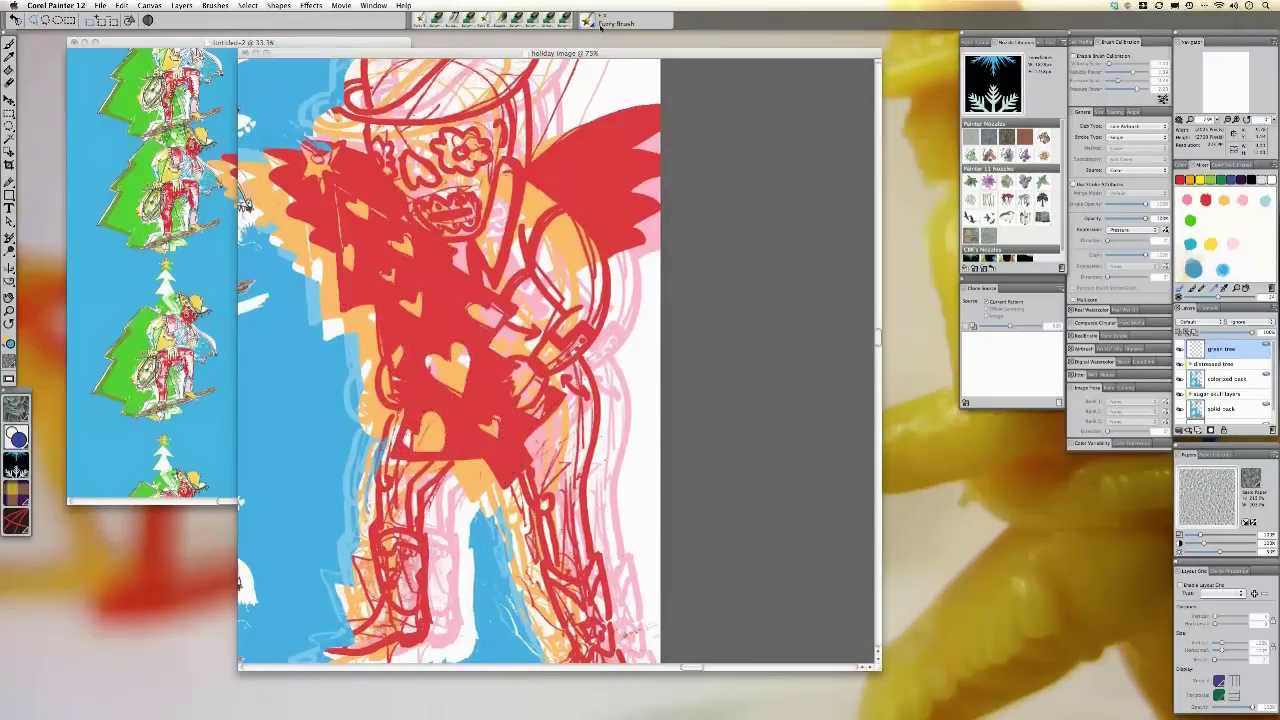
pyautogui.click(589, 22)
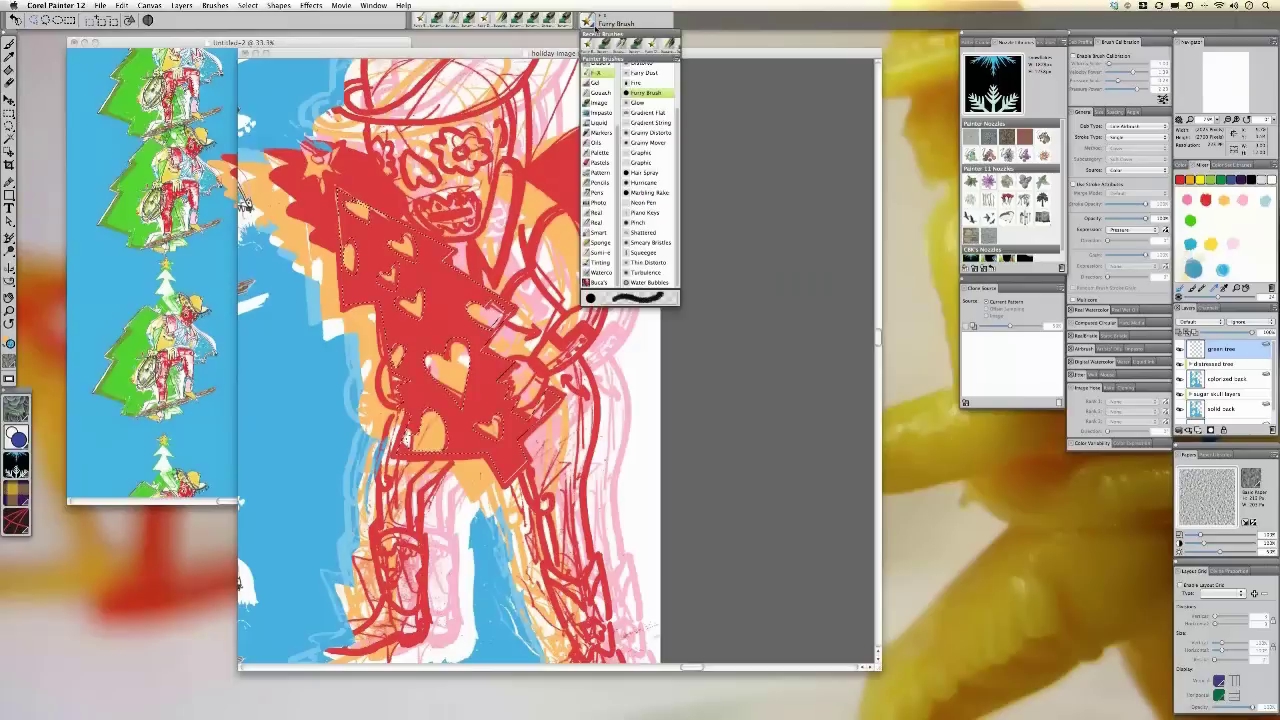
pyautogui.click(646, 93)
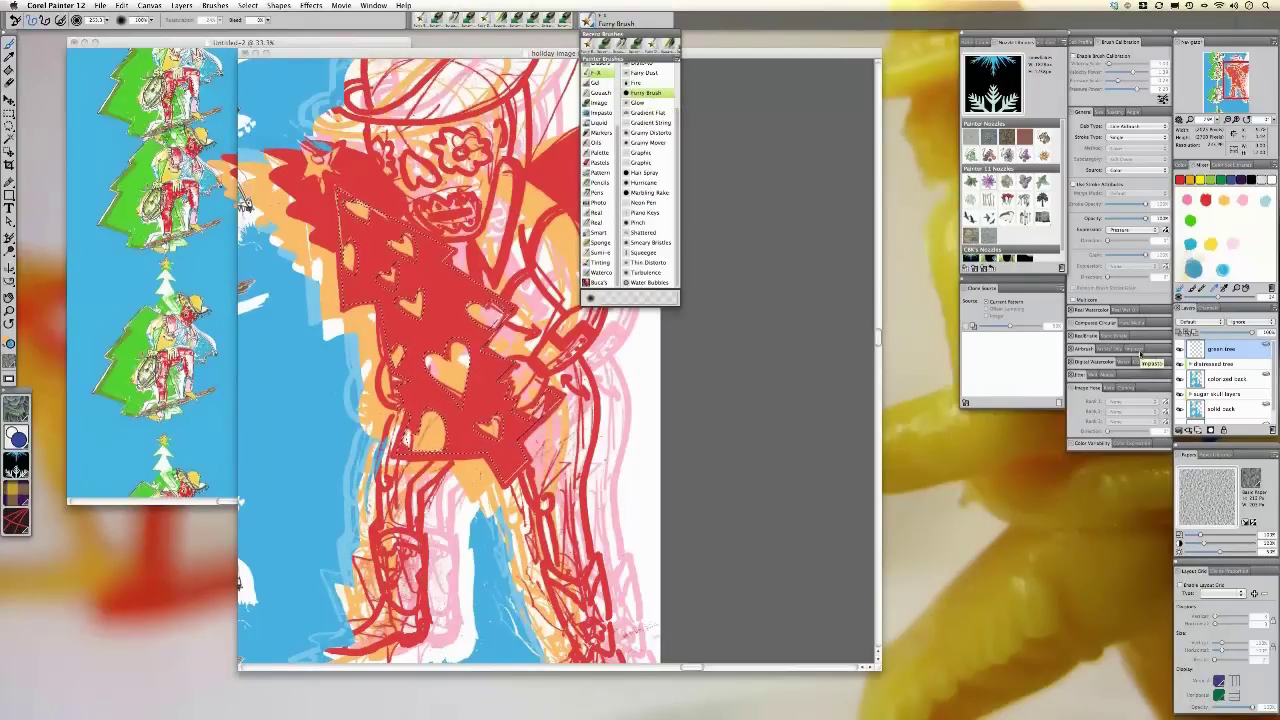
pyautogui.click(1191, 218)
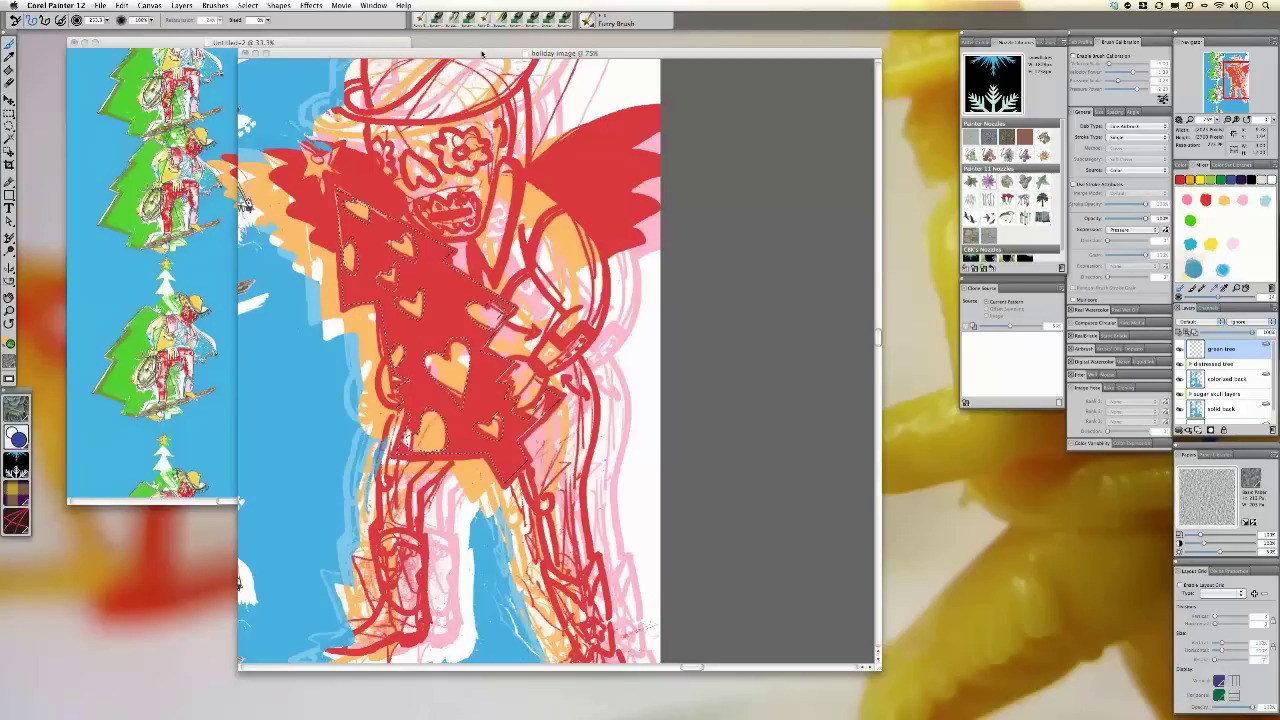
pyautogui.moveTo(481, 54); pyautogui.dragTo(476, 52)
pyautogui.moveTo(540, 405)
pyautogui.mouseDown()
pyautogui.moveTo(478, 409)
pyautogui.moveTo(371, 240)
pyautogui.mouseUp()
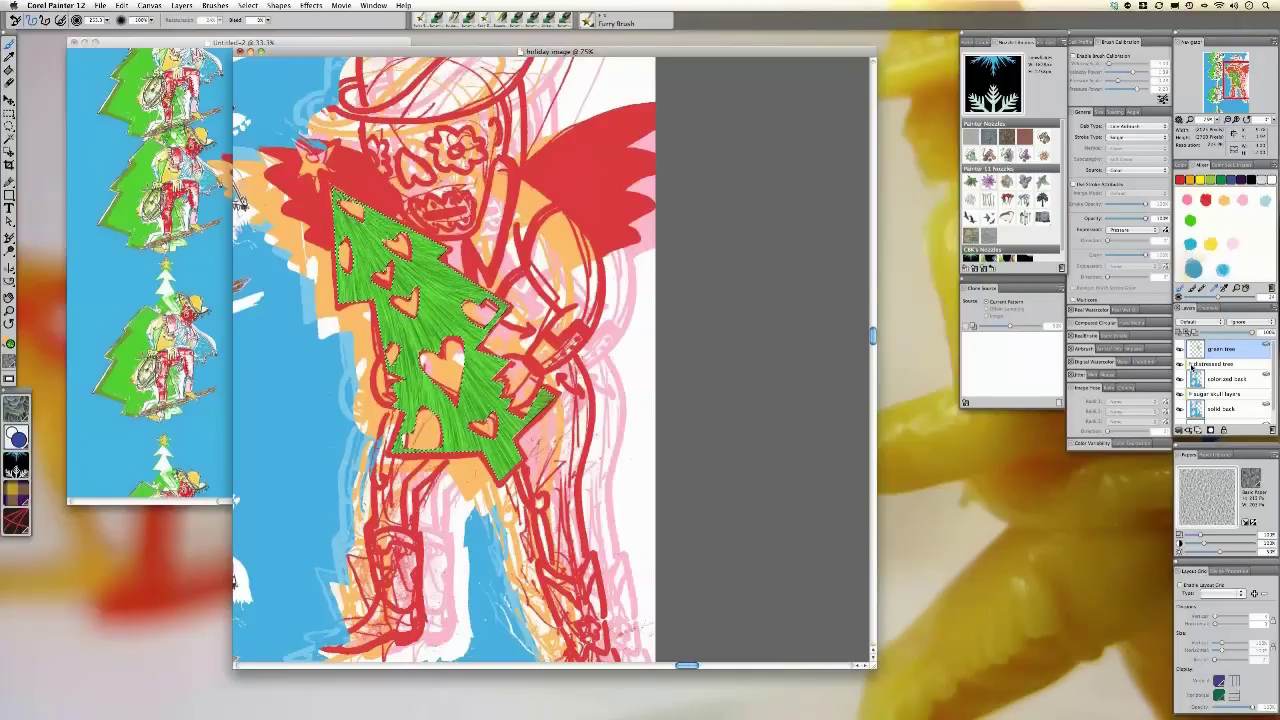
pyautogui.press('super+d')
# - In full-screen view, move the orange layer below the pink layer within the sugar skull layers group and collapse the group
pyautogui.press('super+m')
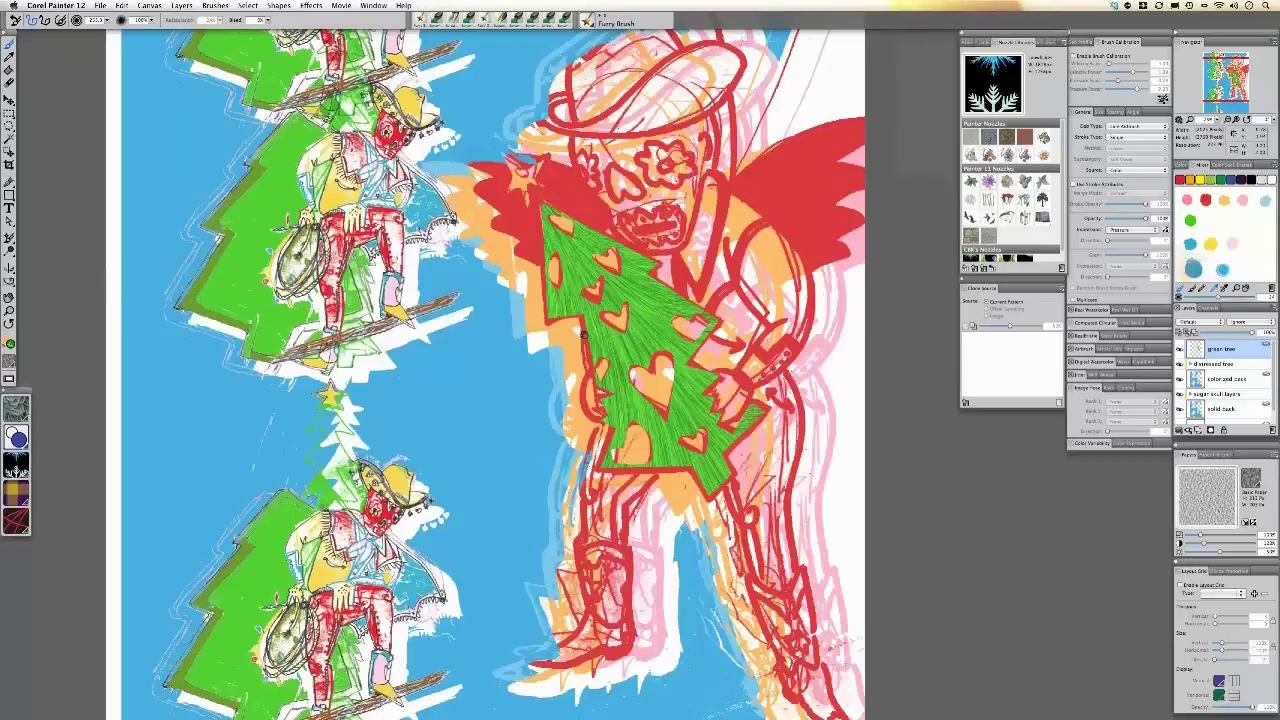
pyautogui.scroll(-1, 584, 334)
pyautogui.scroll(-1, 1201, 398)
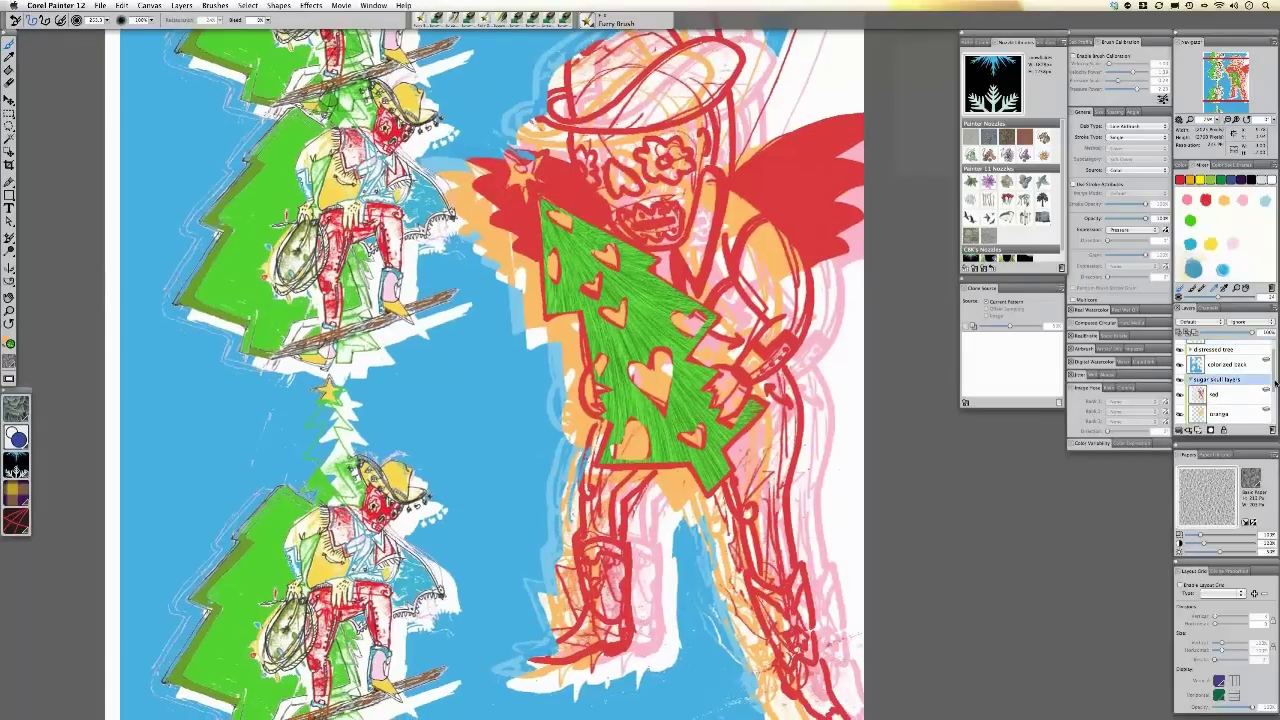
pyautogui.moveTo(1271, 384); pyautogui.dragTo(1271, 410)
pyautogui.click(1228, 358)
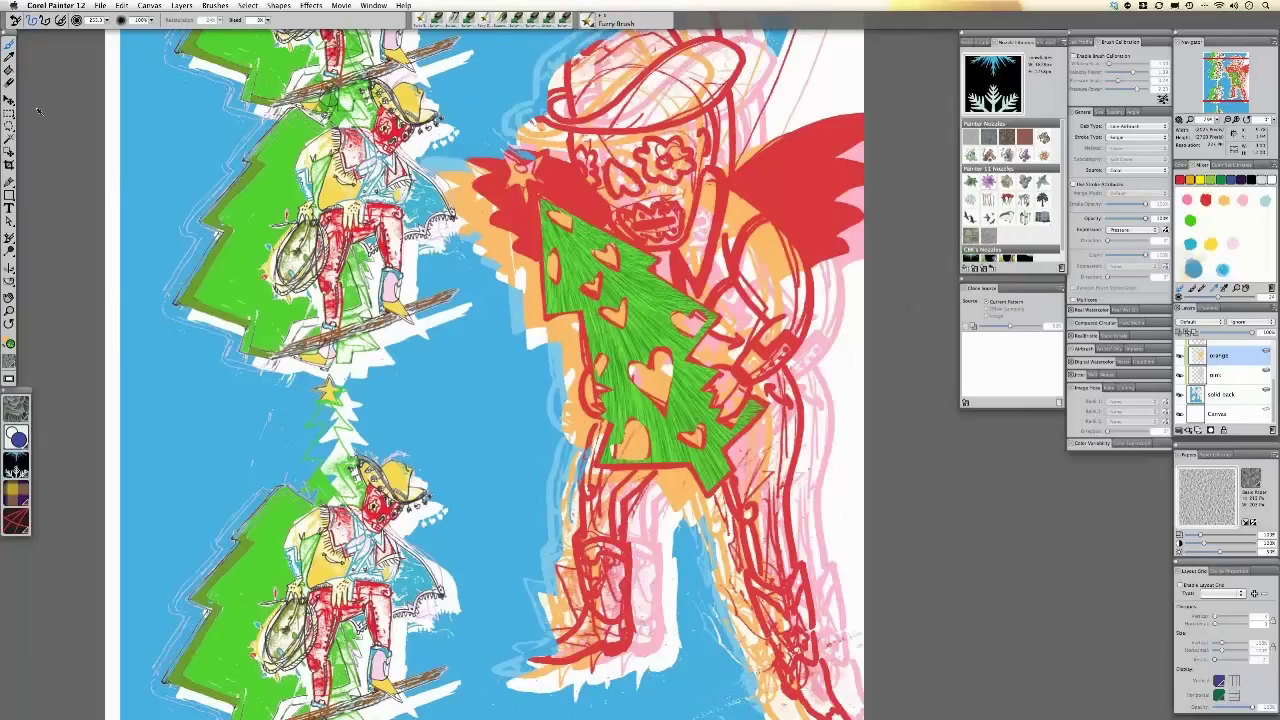
pyautogui.press('f')
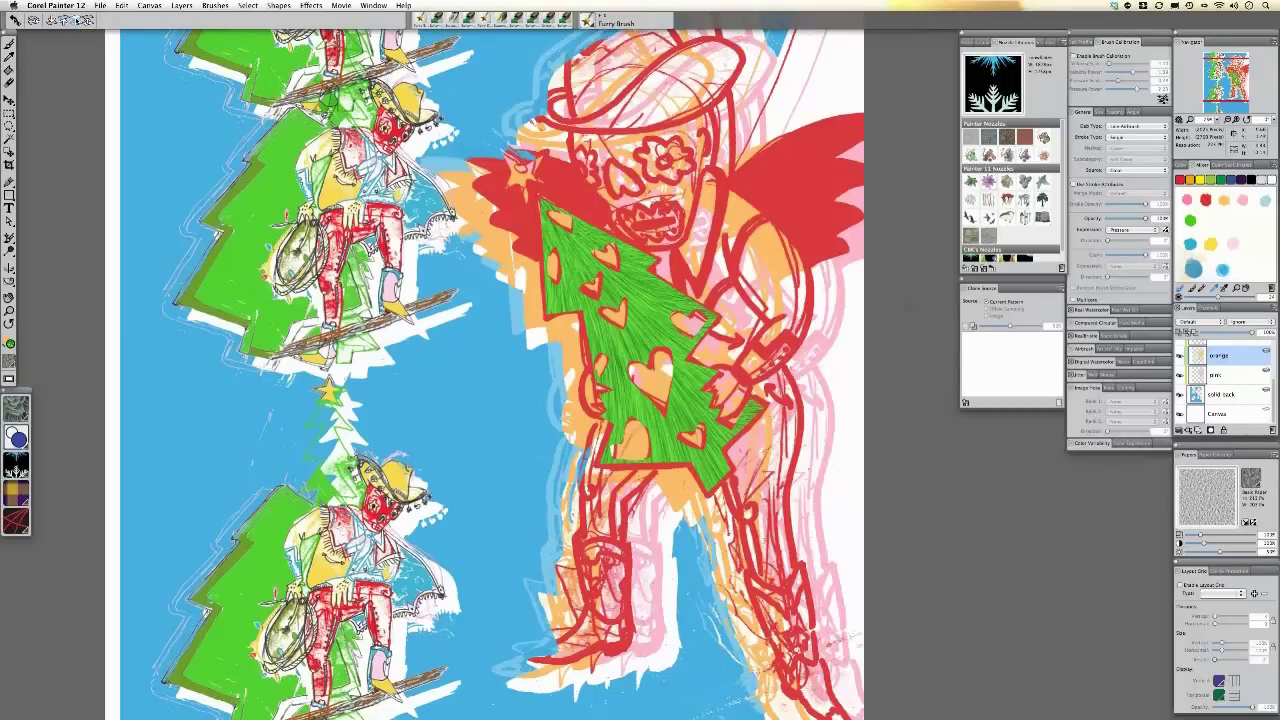
pyautogui.click(78, 20)
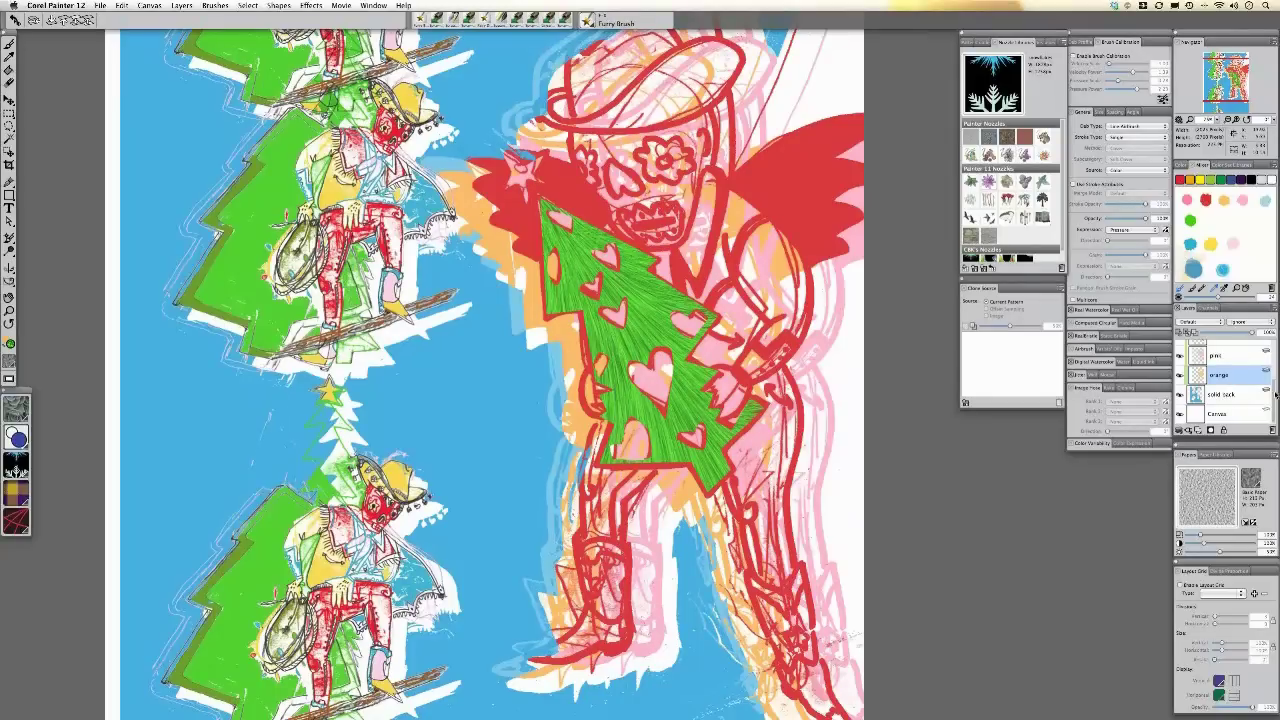
pyautogui.scroll(3, 1221, 360)
pyautogui.click(1190, 363)
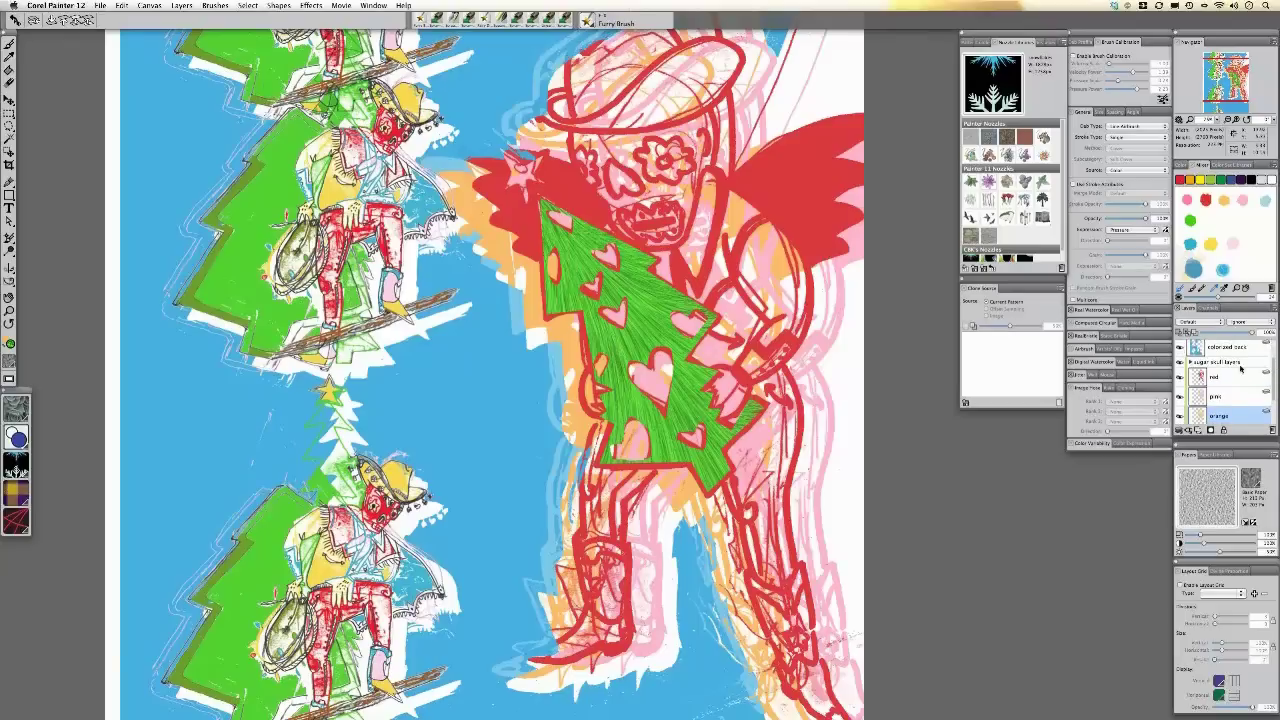
pyautogui.moveTo(1275, 376); pyautogui.dragTo(1273, 362)
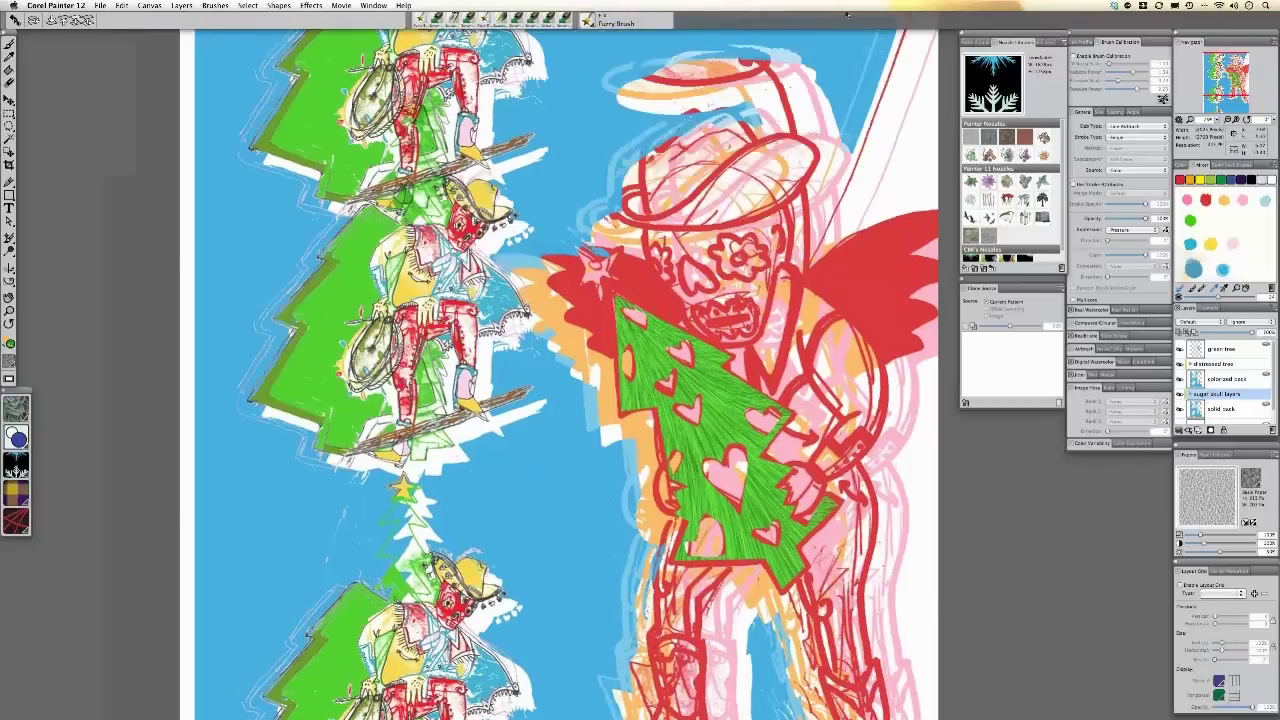
pyautogui.hotkey('ctrl', 'n')
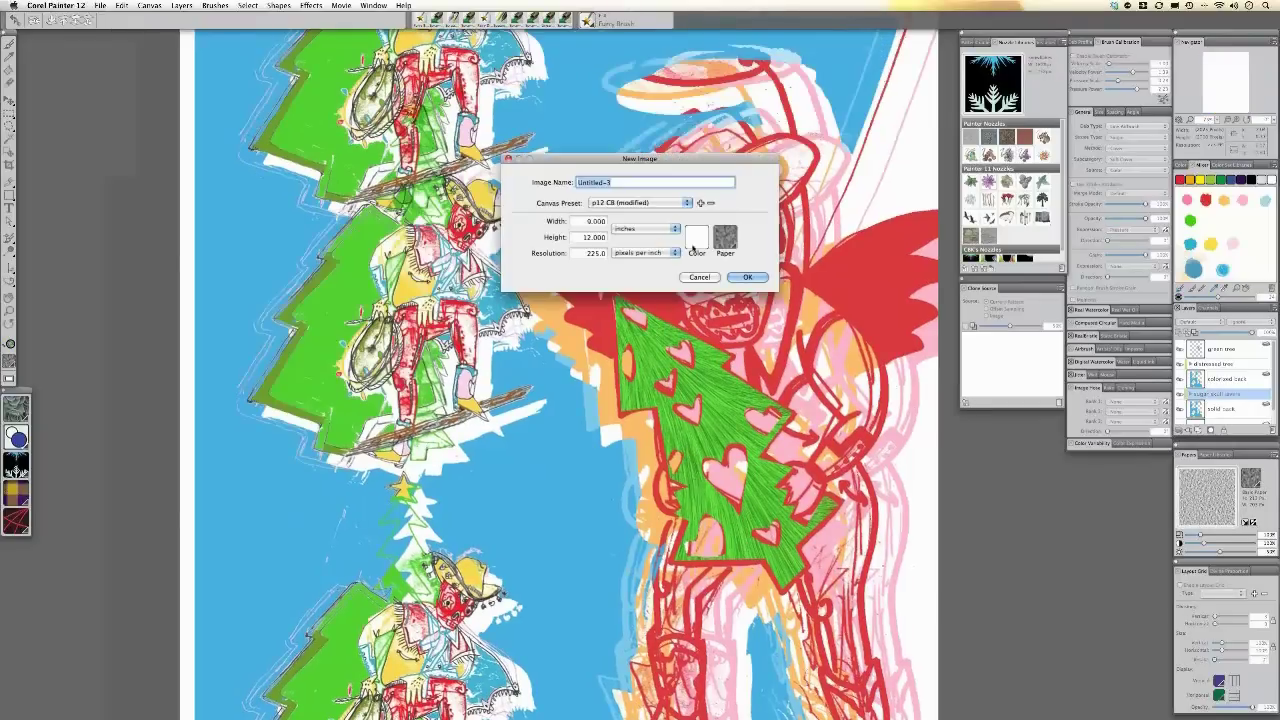
pyautogui.click(701, 275)
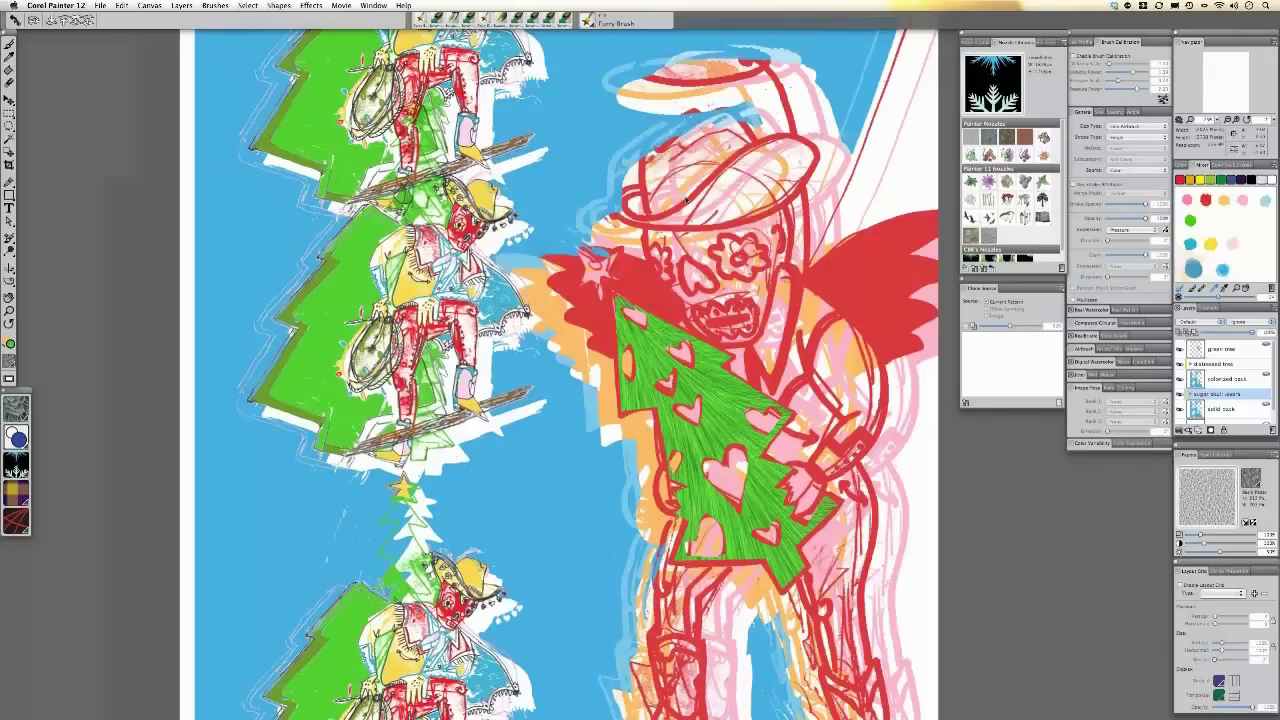
pyautogui.press('super+minus')
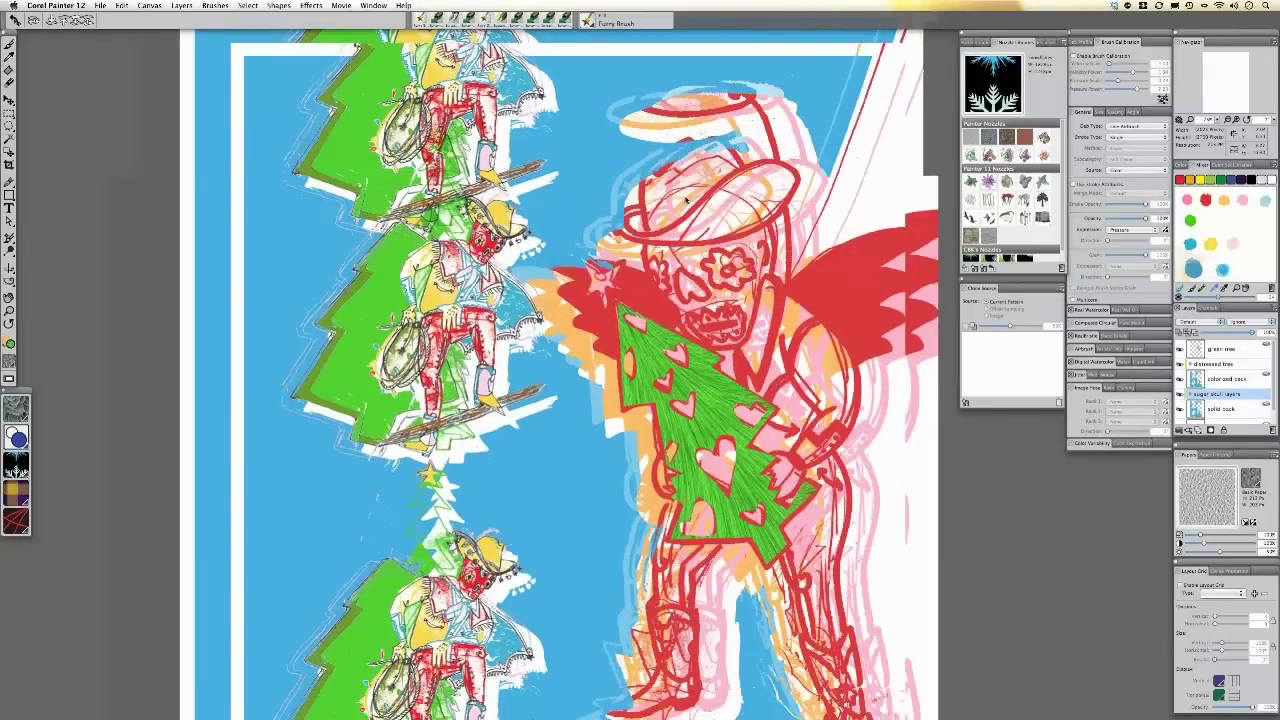
pyautogui.scroll(-2, 686, 198)
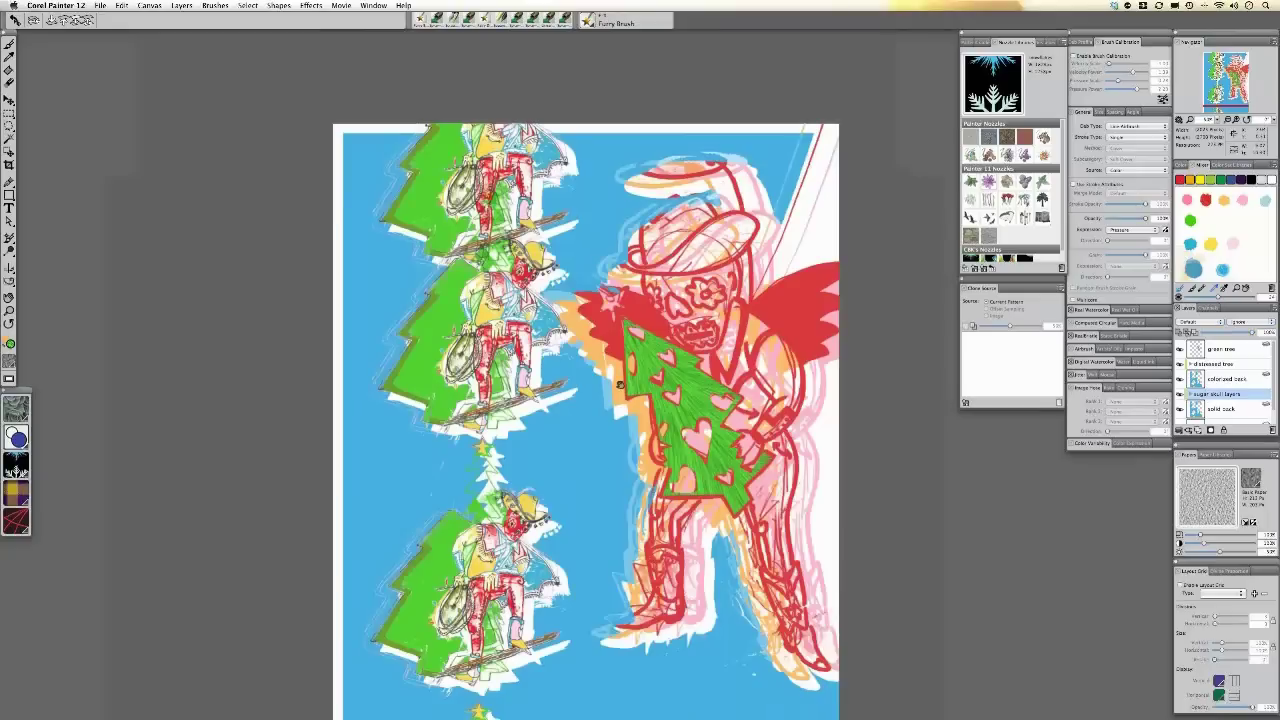
pyautogui.moveTo(620, 385); pyautogui.dragTo(593, 269)
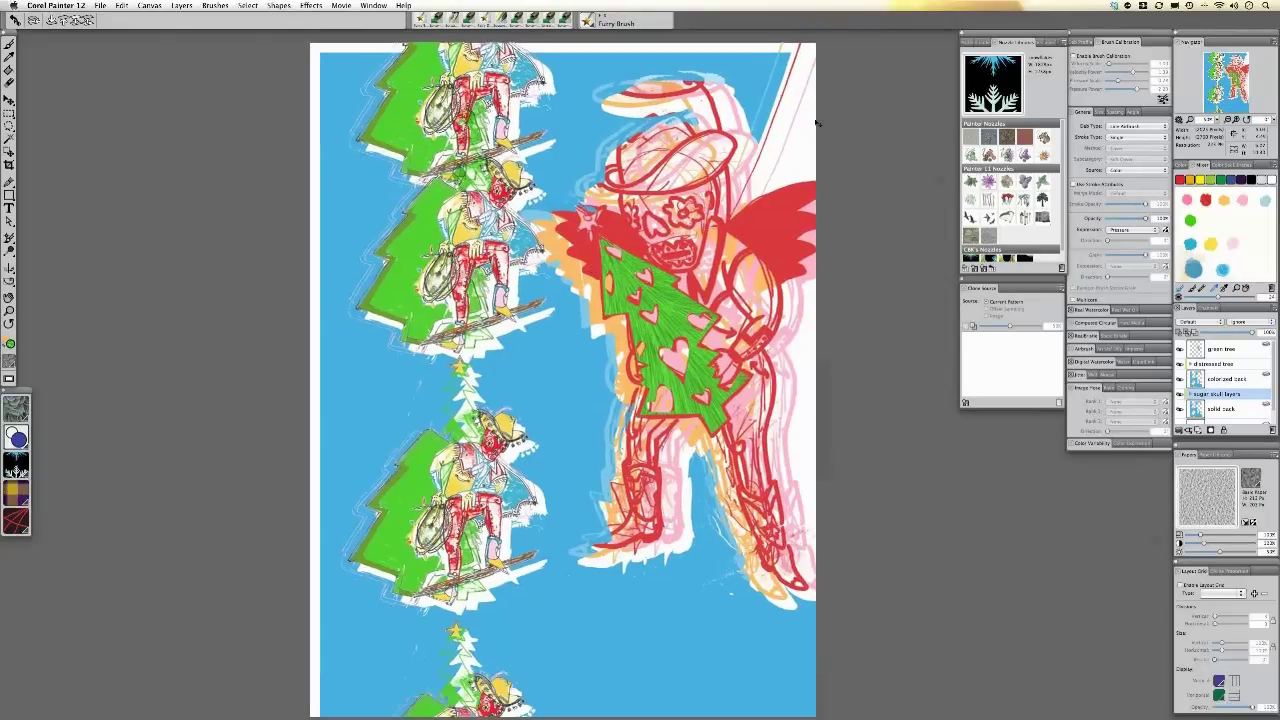
# - Leave full-screen view, open "3.Corel Snowflakes" from the Corel Webinar folder on the Desktop, and place its window beside the holiday image
pyautogui.press('super+m')
pyautogui.press('super+o')
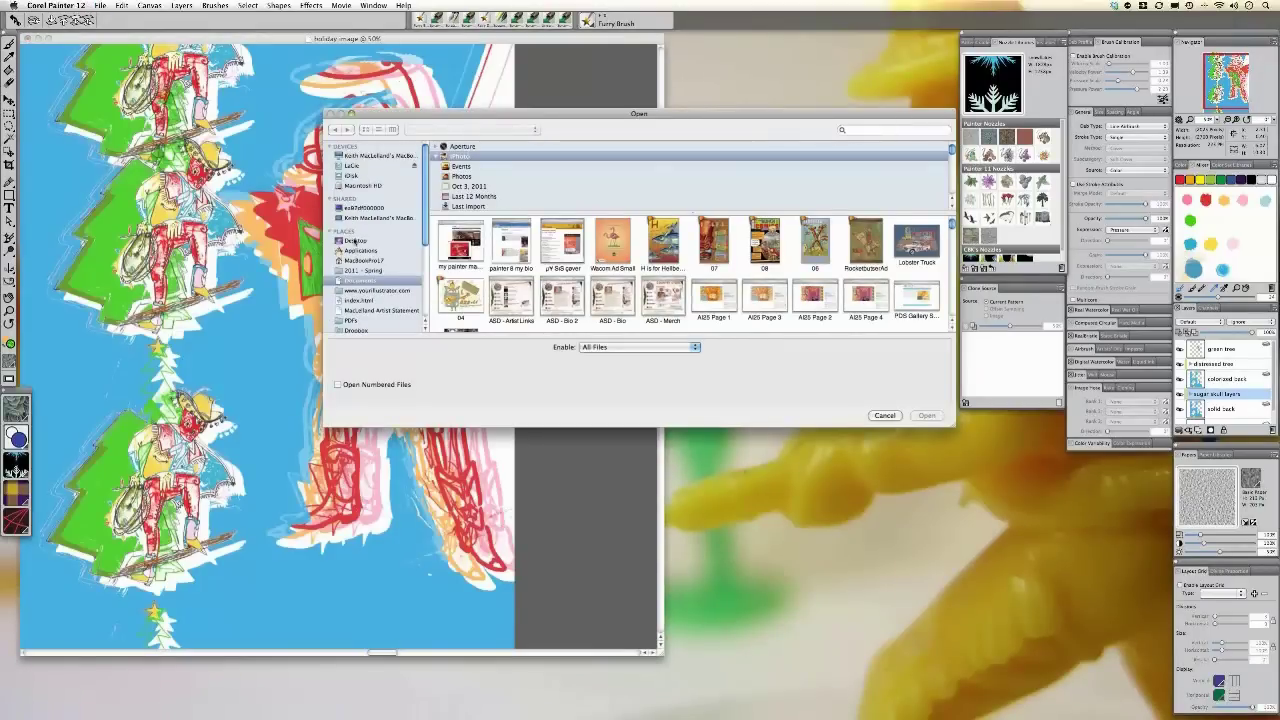
pyautogui.click(355, 241)
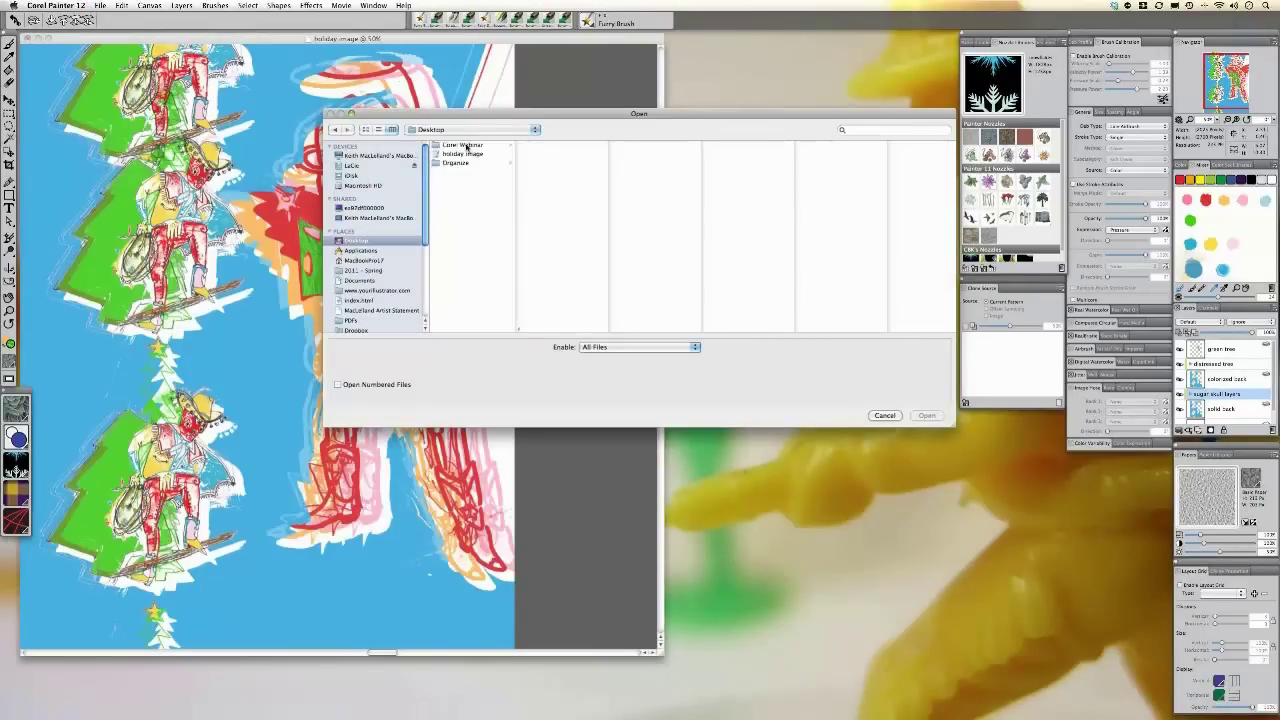
pyautogui.click(463, 145)
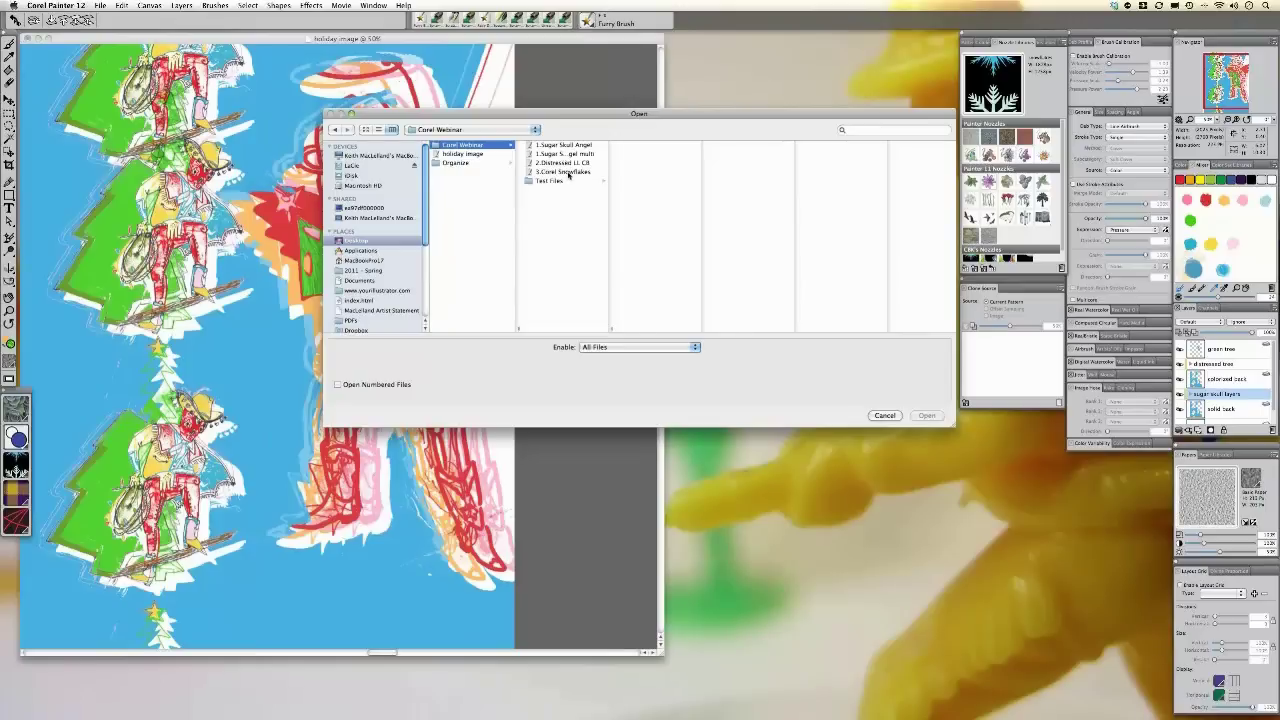
pyautogui.doubleClick(568, 174)
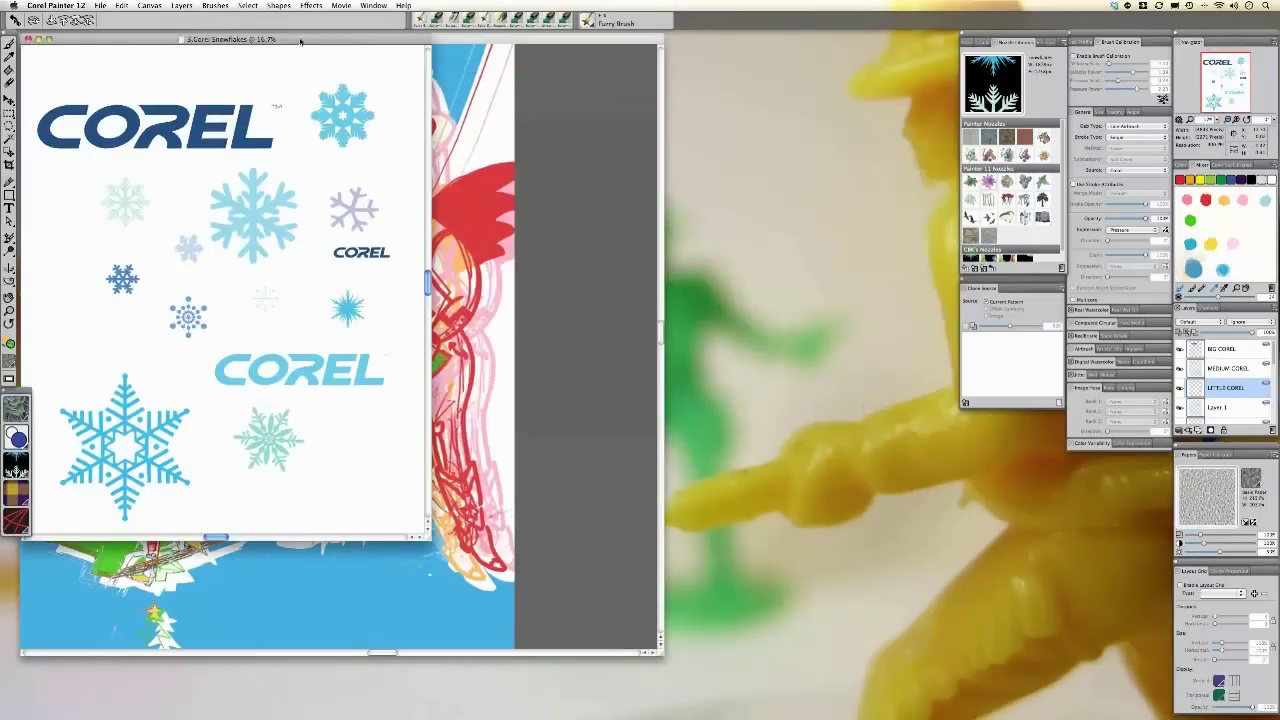
pyautogui.moveTo(300, 41); pyautogui.dragTo(735, 92)
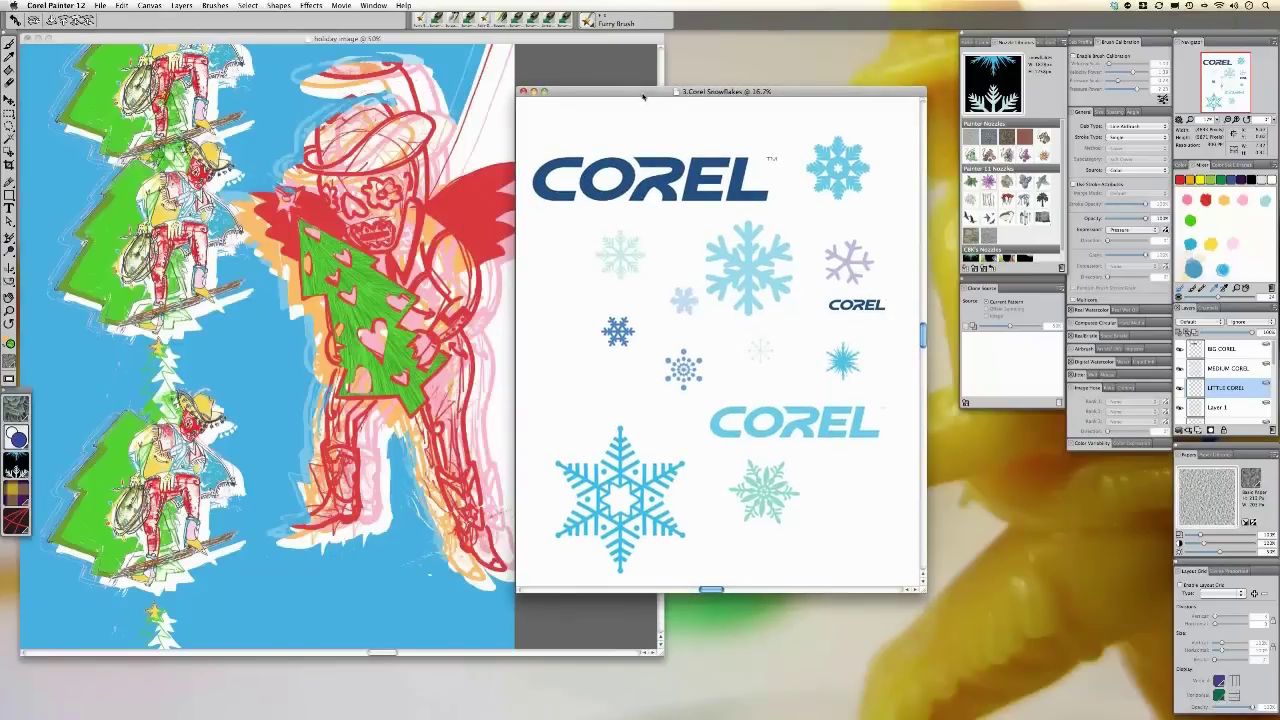
pyautogui.moveTo(643, 96); pyautogui.dragTo(641, 89)
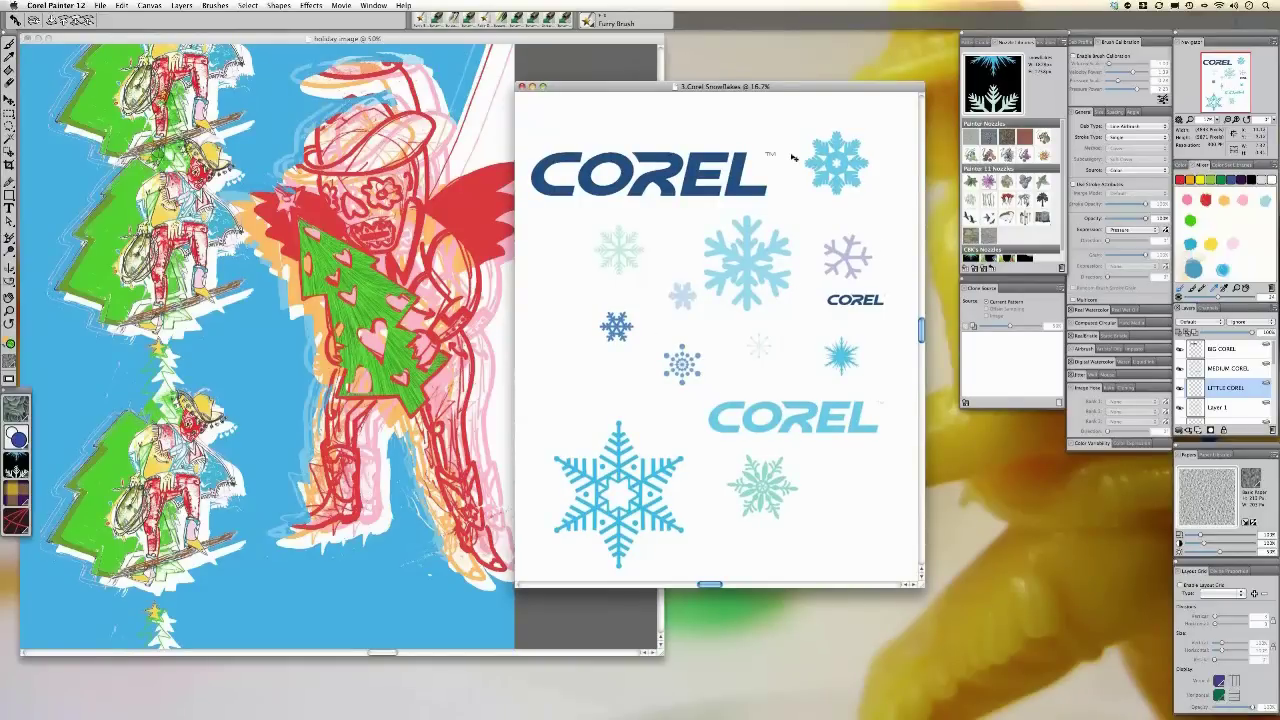
pyautogui.moveTo(784, 84); pyautogui.dragTo(780, 82)
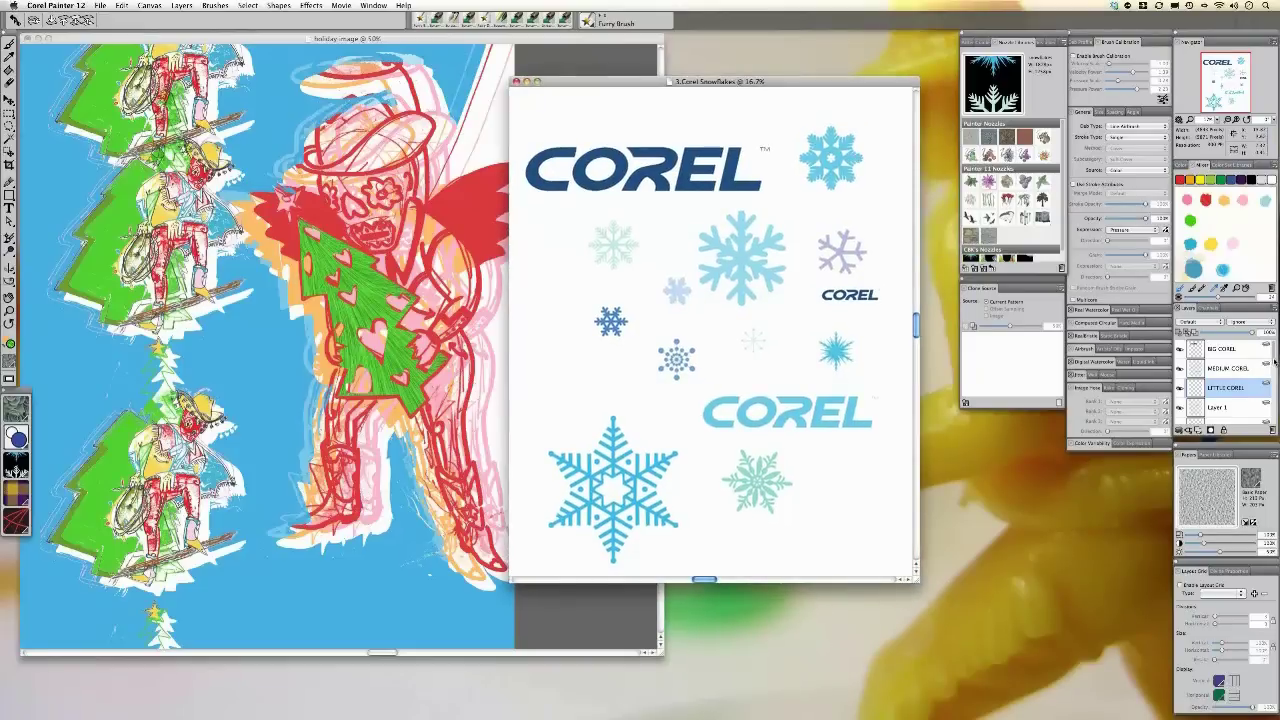
# - Select the BIG COREL layer in the snowflakes file and shift the large dark blue logo slightly right and down
pyautogui.scroll(-5, 1274, 362)
pyautogui.scroll(-5, 1273, 384)
pyautogui.click(1240, 350)
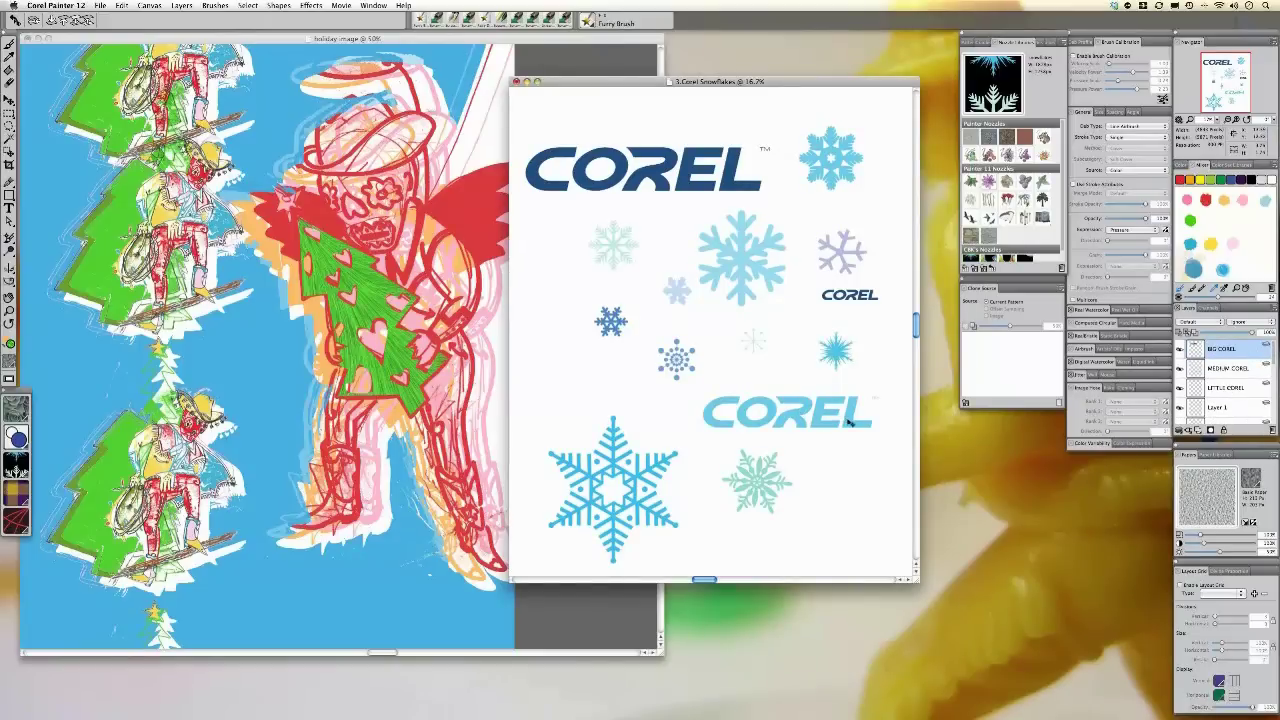
pyautogui.moveTo(847, 420); pyautogui.dragTo(856, 427)
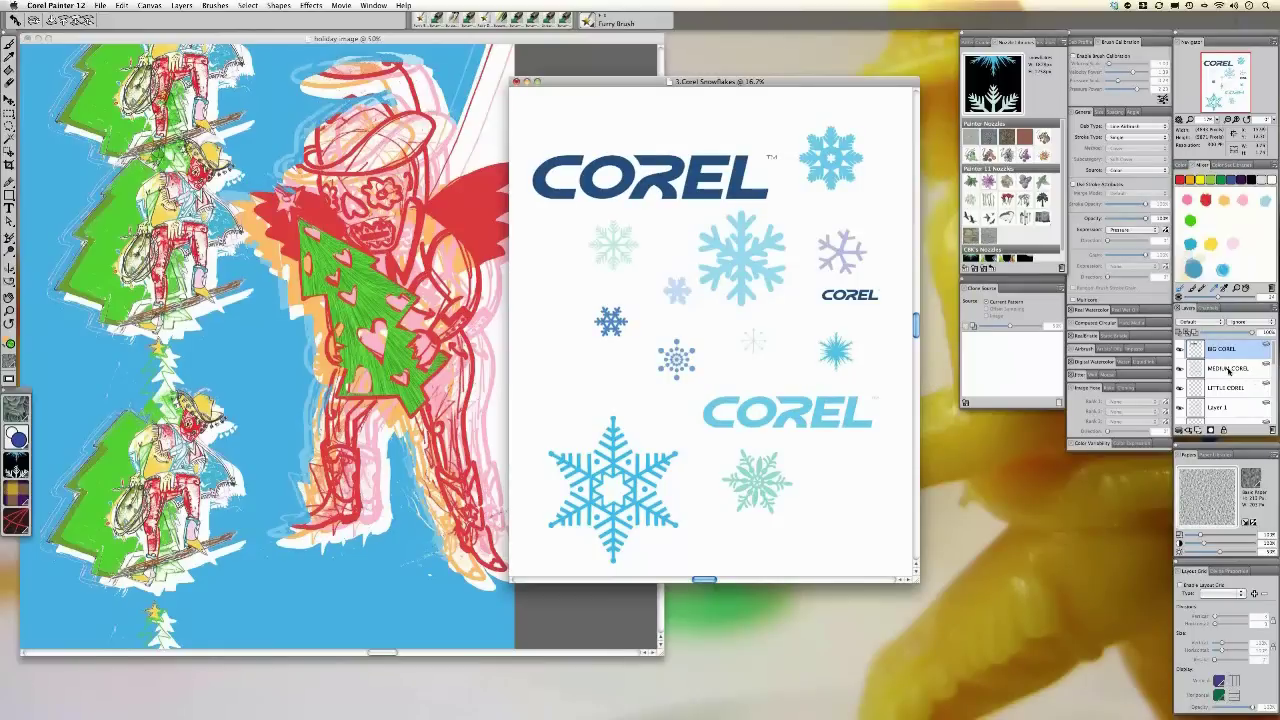
# - Examine the snowflakes file's layer stack and view the attributes of the lowest layer above the canvas
pyautogui.scroll(-2, 1260, 380)
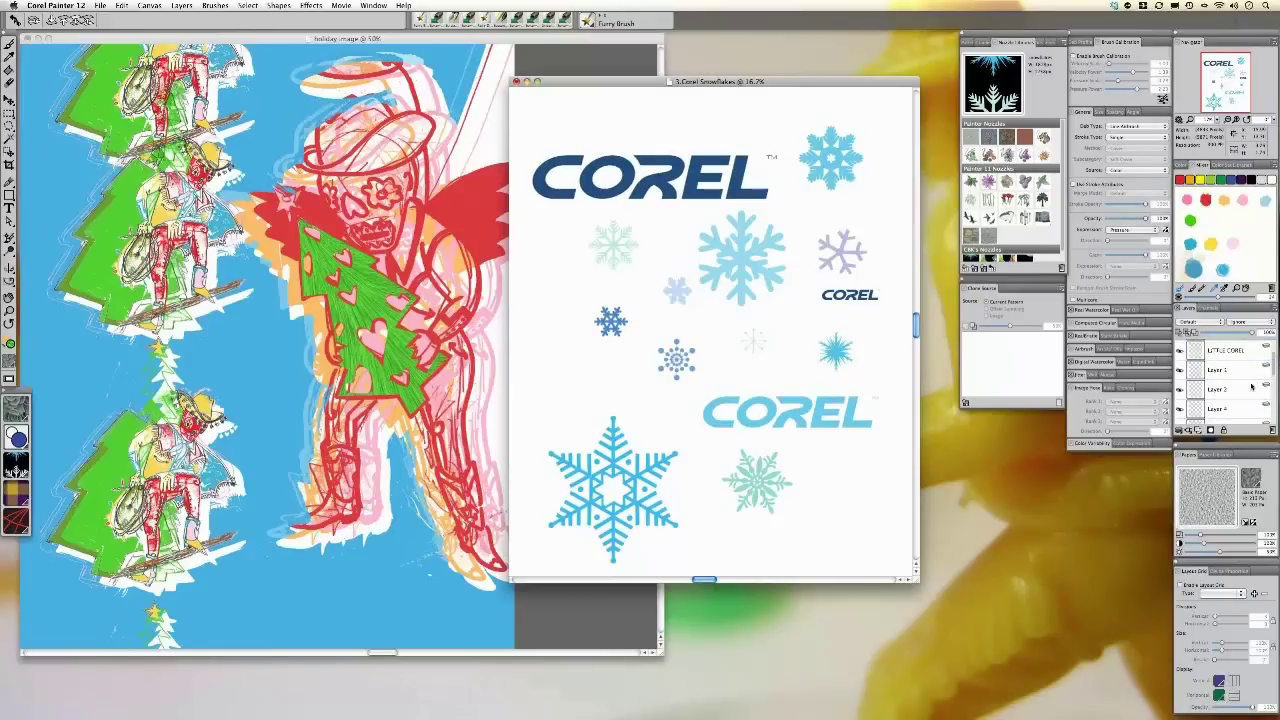
pyautogui.scroll(-5, 1262, 380)
pyautogui.click(1236, 396)
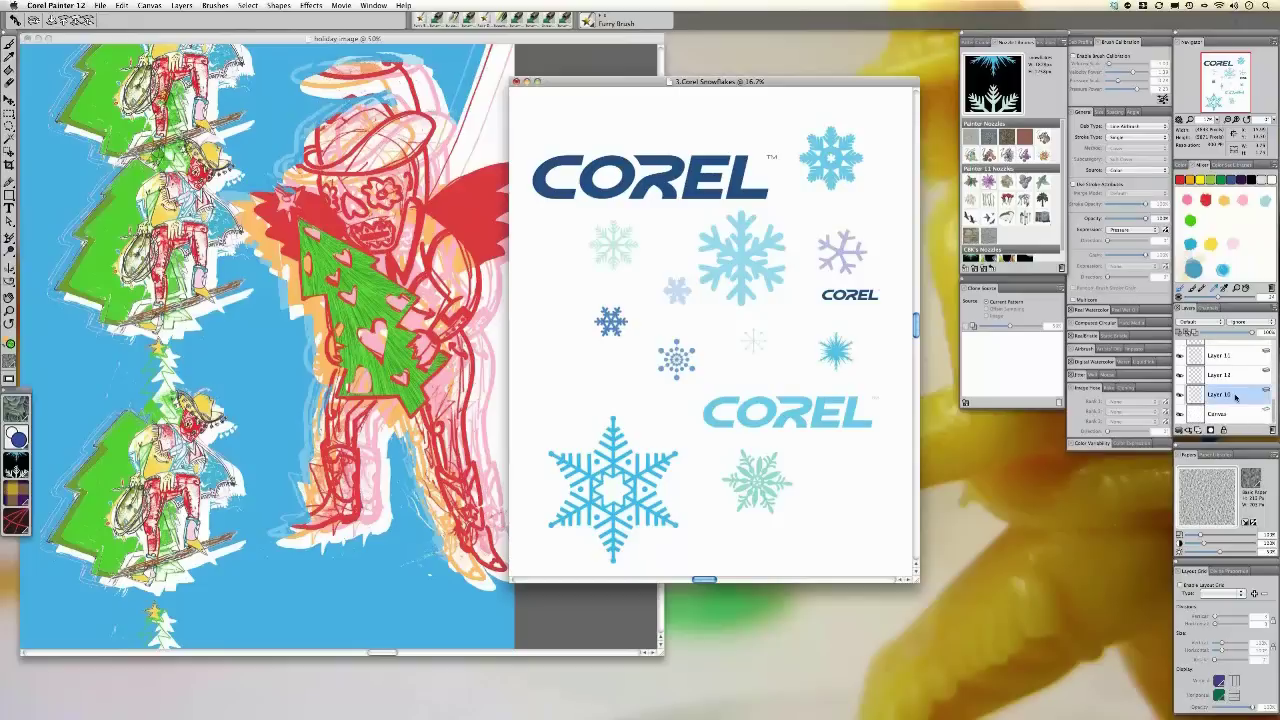
pyautogui.doubleClick(1236, 396)
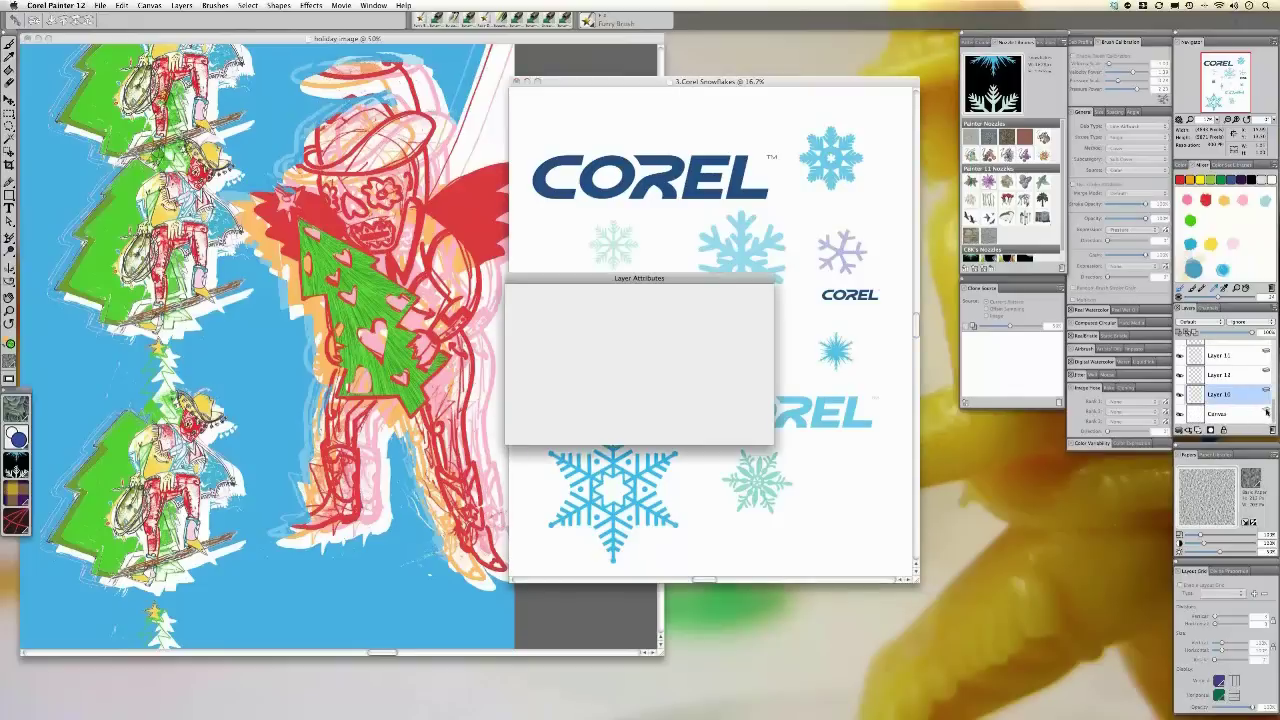
pyautogui.press('Return')
pyautogui.scroll(3, 1268, 385)
pyautogui.scroll(4, 1273, 381)
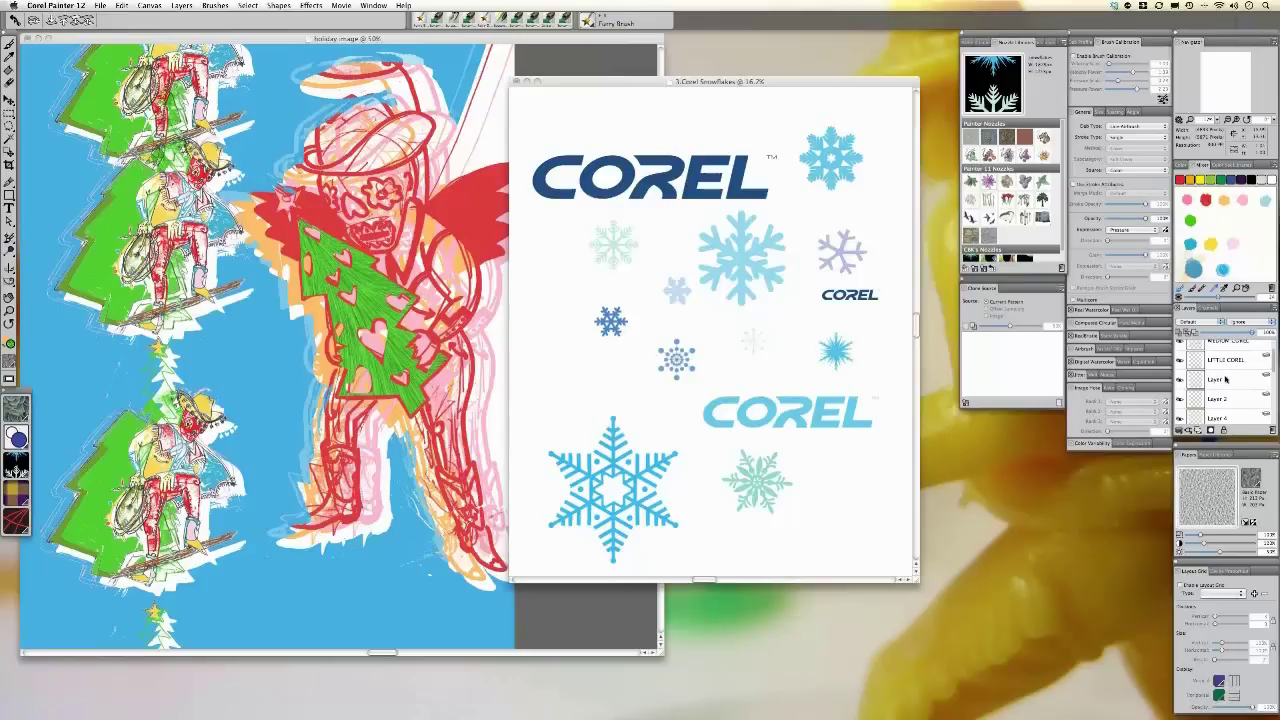
pyautogui.scroll(-5, 1273, 385)
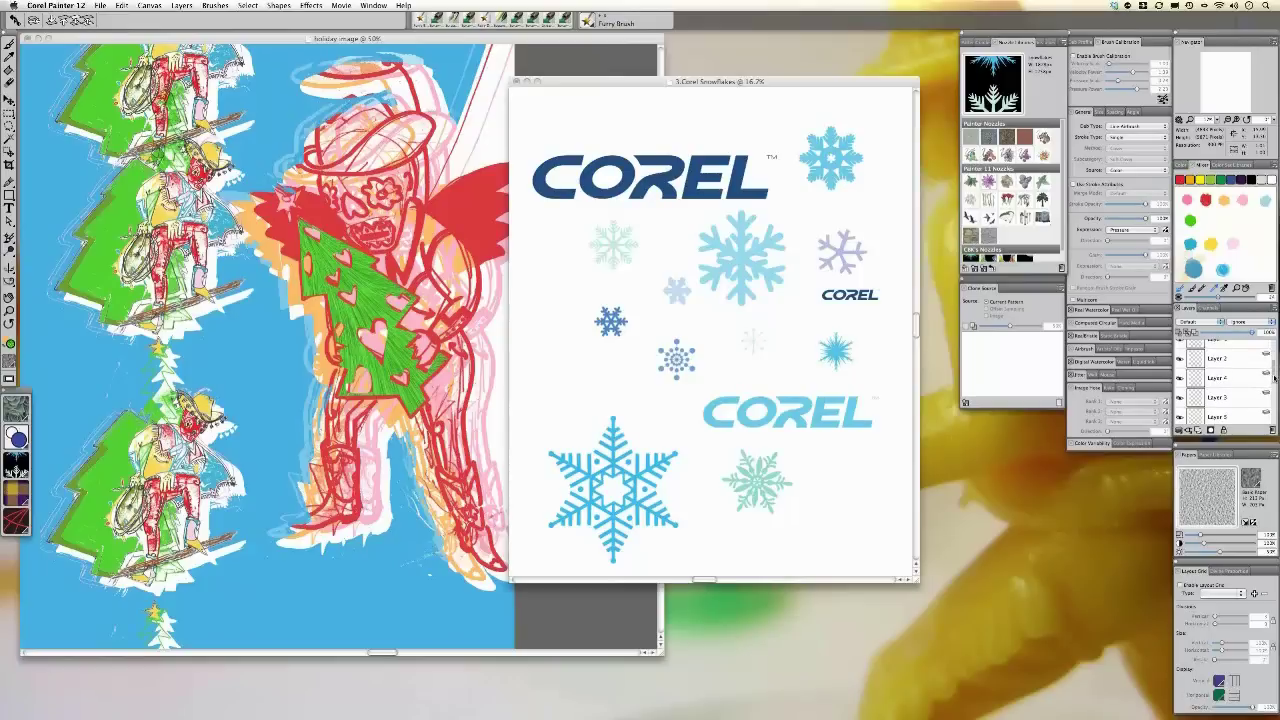
# - Group the numbered snowflake layers together with the MEDIUM COREL layer, leaving out BIG COREL and LITTLE COREL
pyautogui.moveTo(1273, 403); pyautogui.dragTo(1275, 361)
pyautogui.scroll(1, 1256, 390)
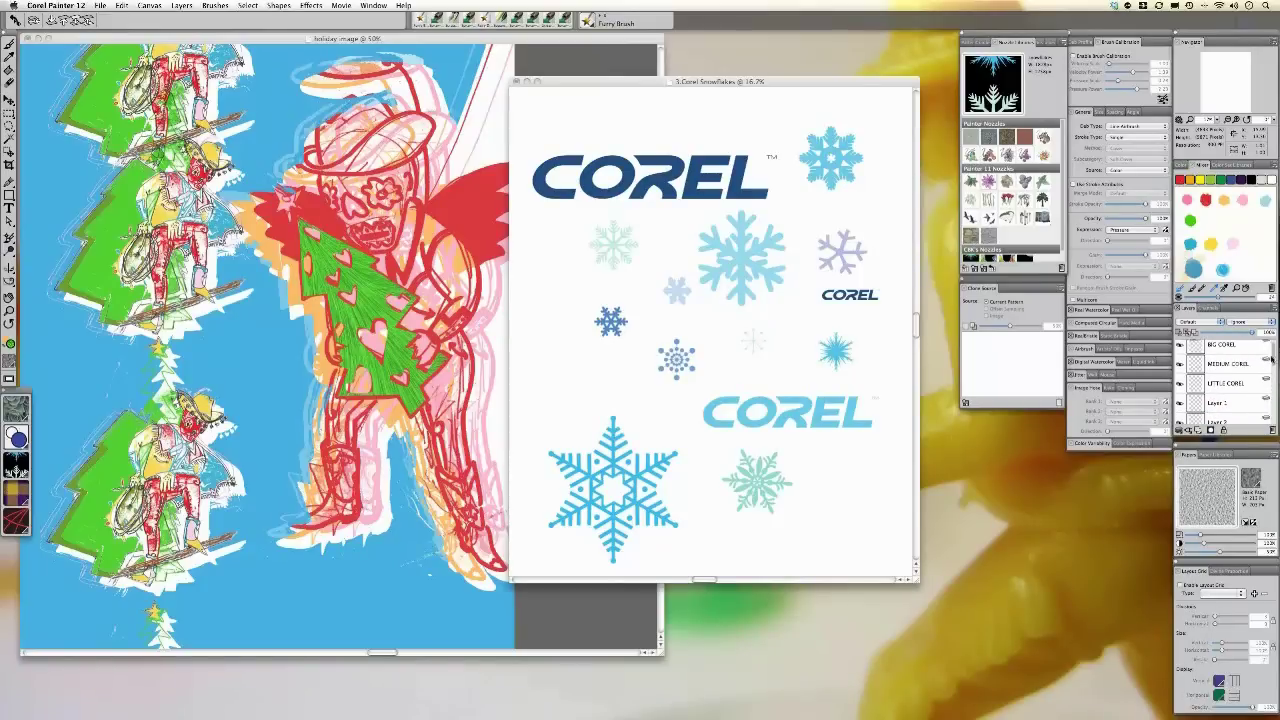
pyautogui.click(1232, 402)
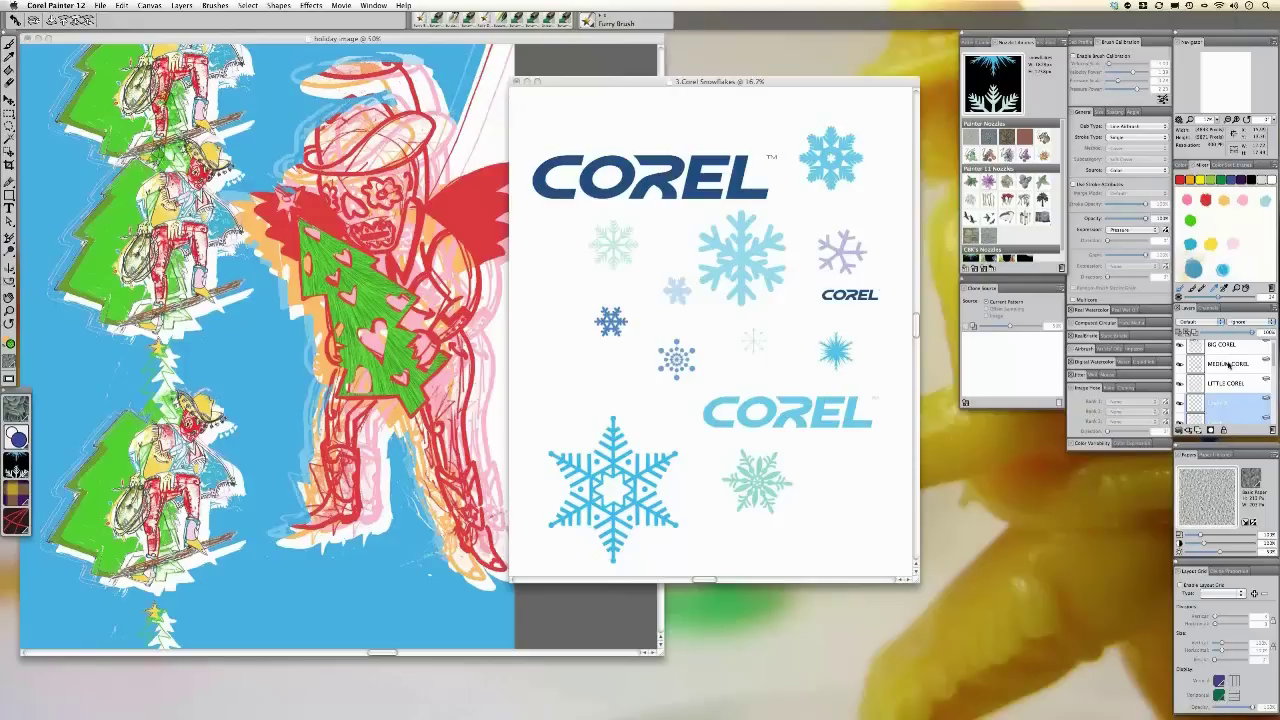
pyautogui.keyDown('super'); pyautogui.click(1232, 366); pyautogui.keyUp('super')
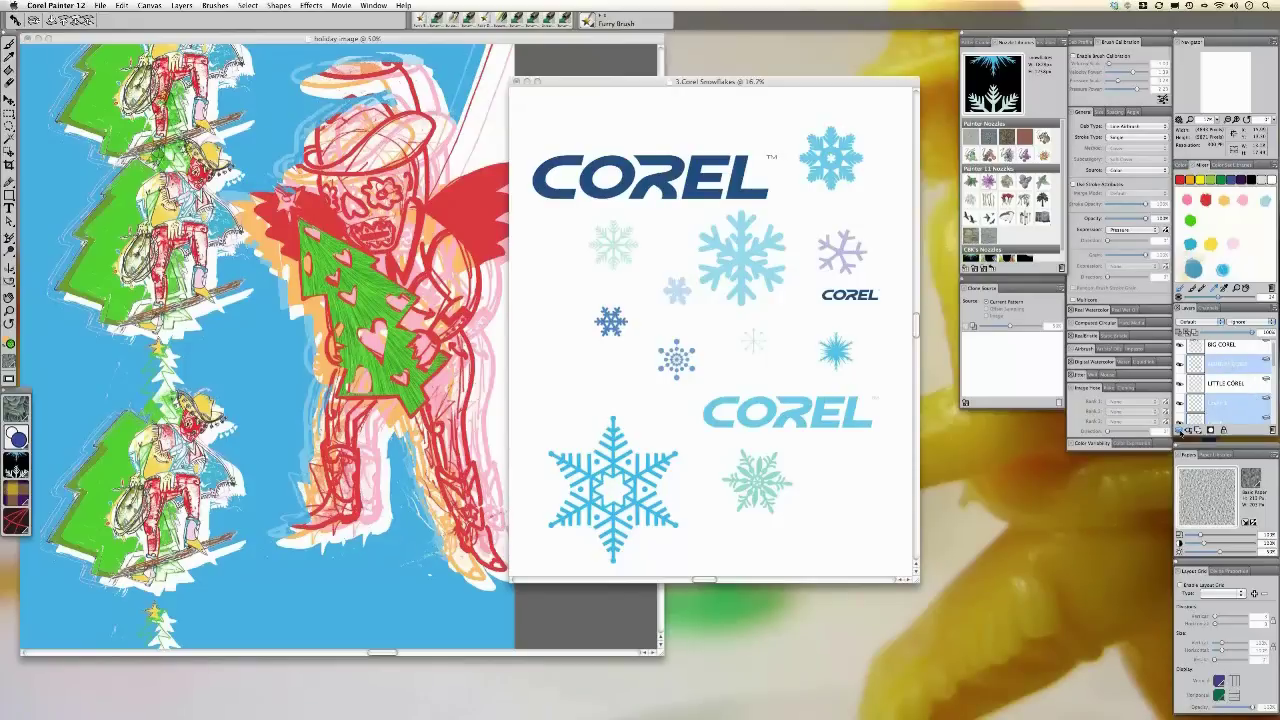
pyautogui.click(1183, 430)
pyautogui.click(1217, 454)
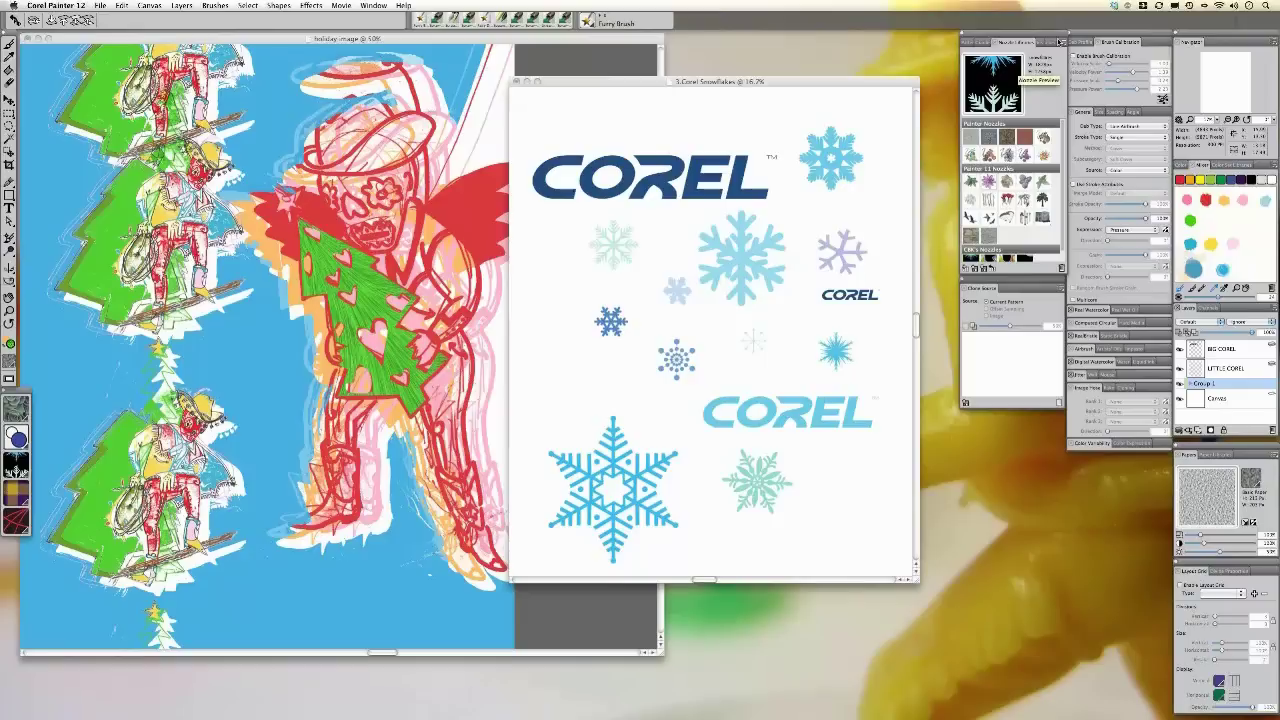
# - Make a nozzle from the layer group and save the resulting image as "corel snow" in Painter RIFF format in the Corel Webinar folder
pyautogui.click(1063, 43)
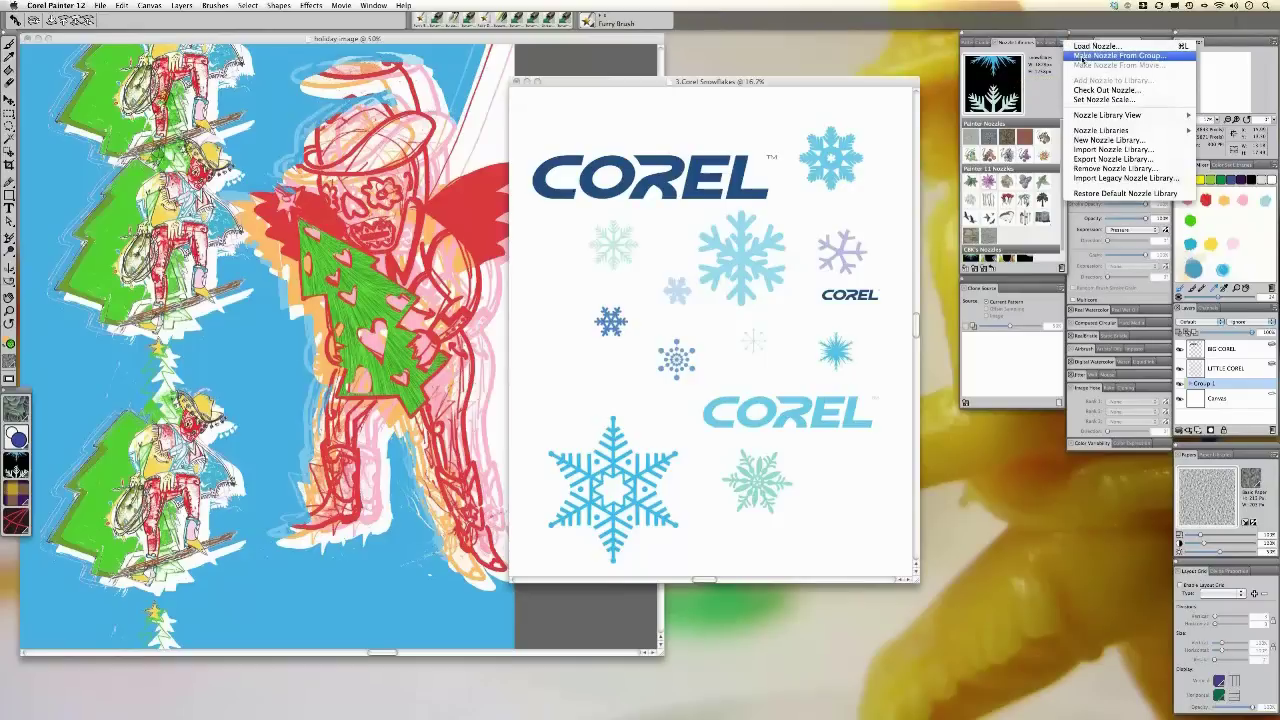
pyautogui.click(1080, 56)
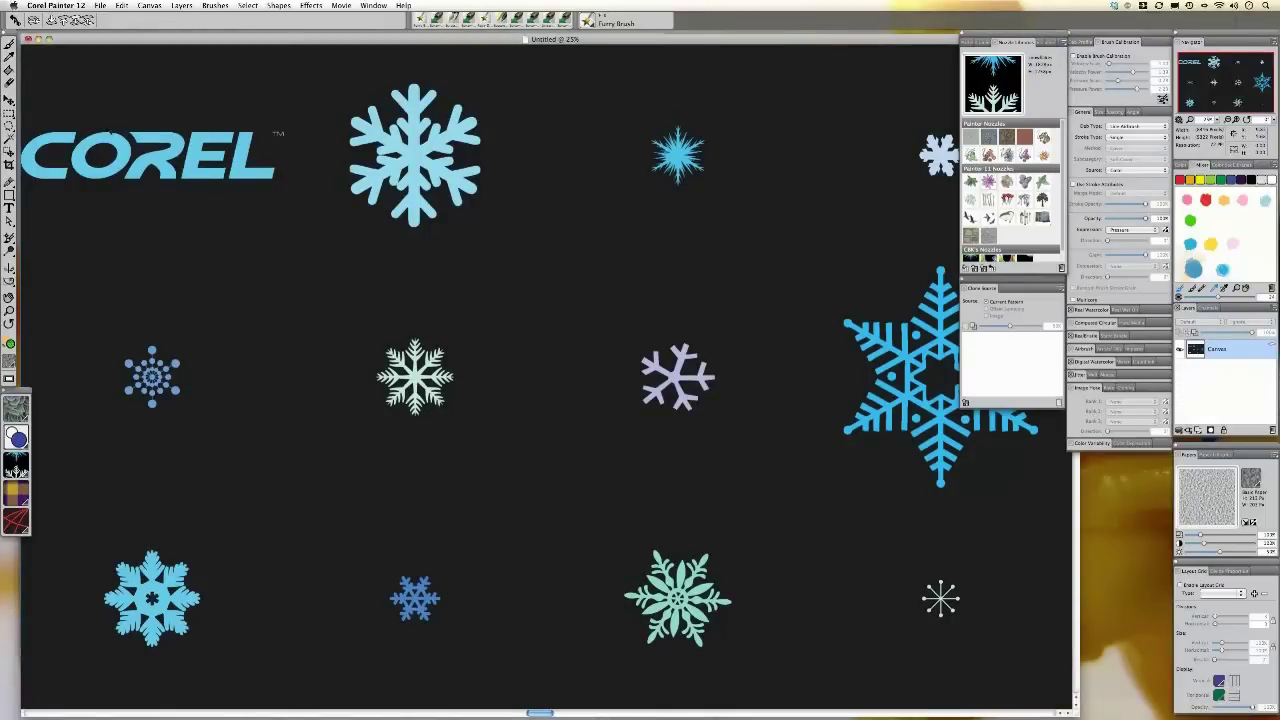
pyautogui.click(119, 5)
pyautogui.moveTo(100, 5)
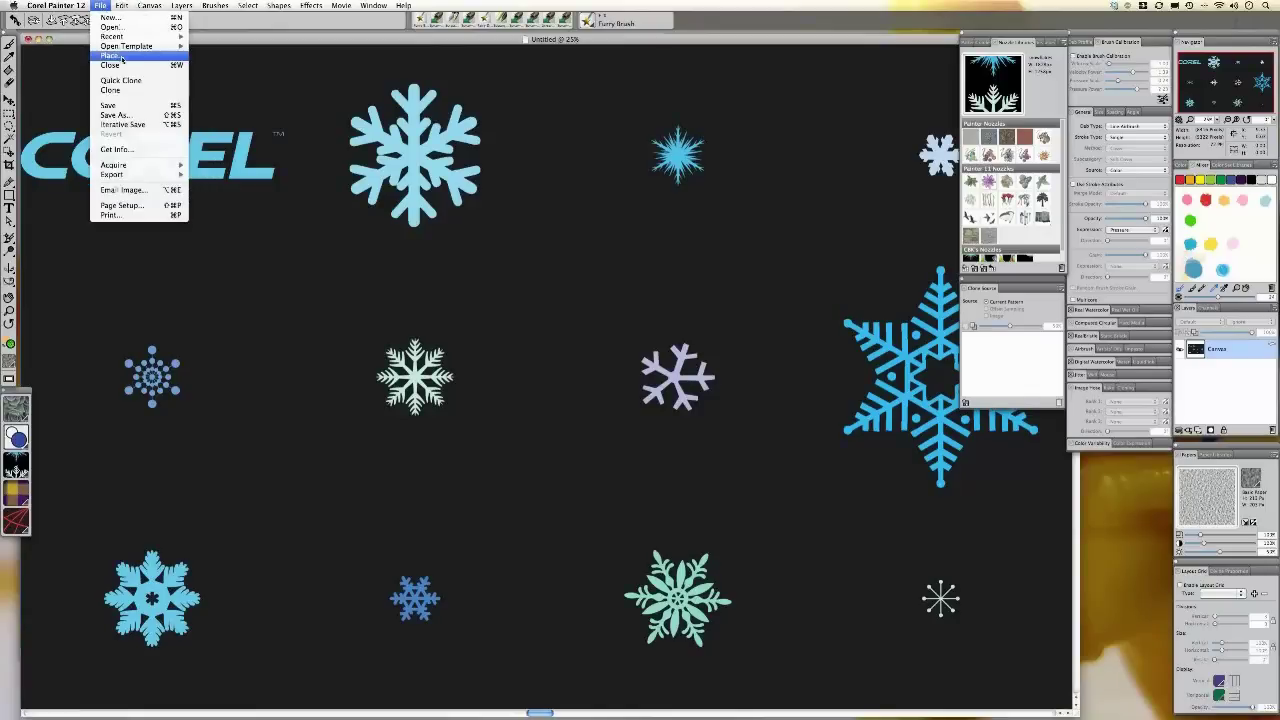
pyautogui.click(115, 115)
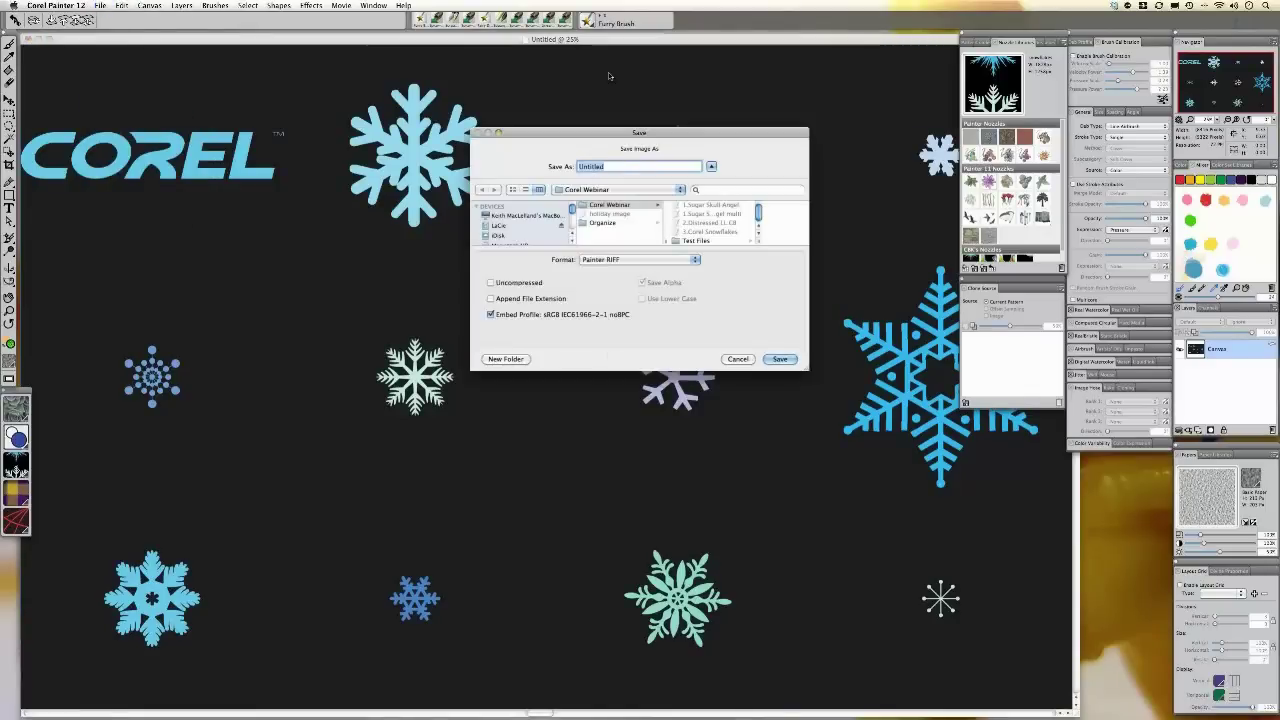
pyautogui.write('corel')
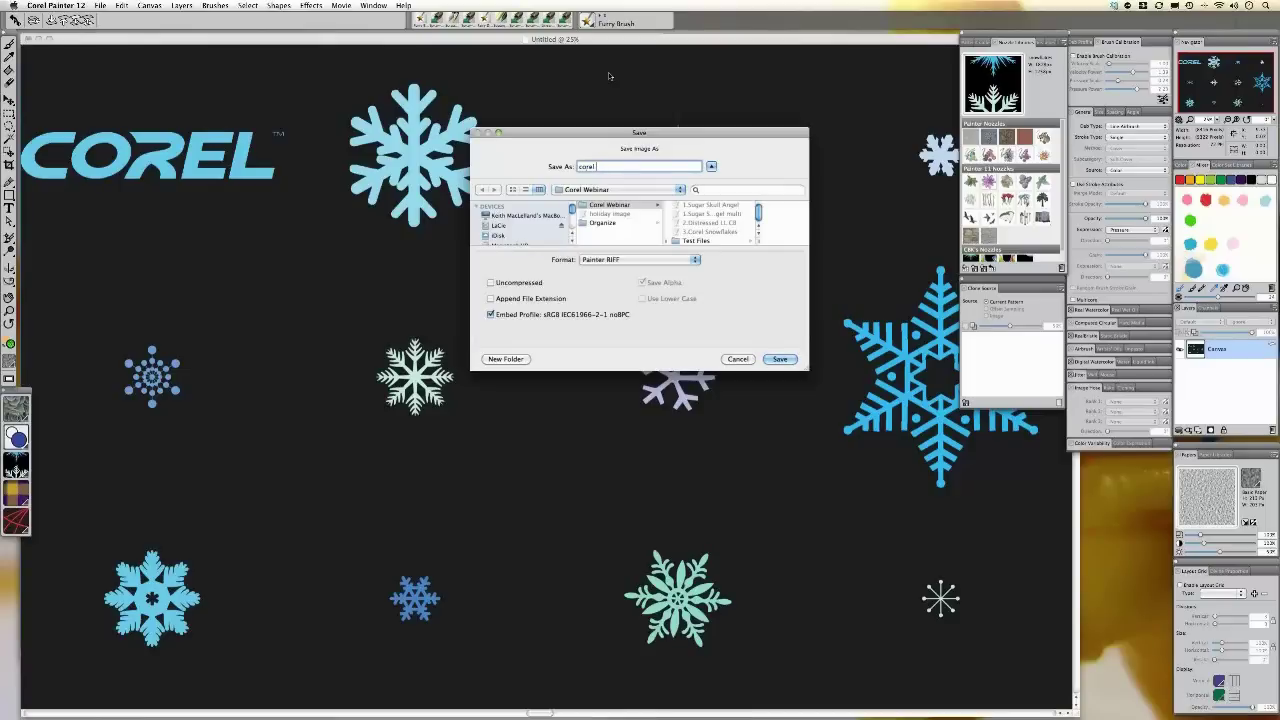
pyautogui.write(' snow')
pyautogui.press('Return')
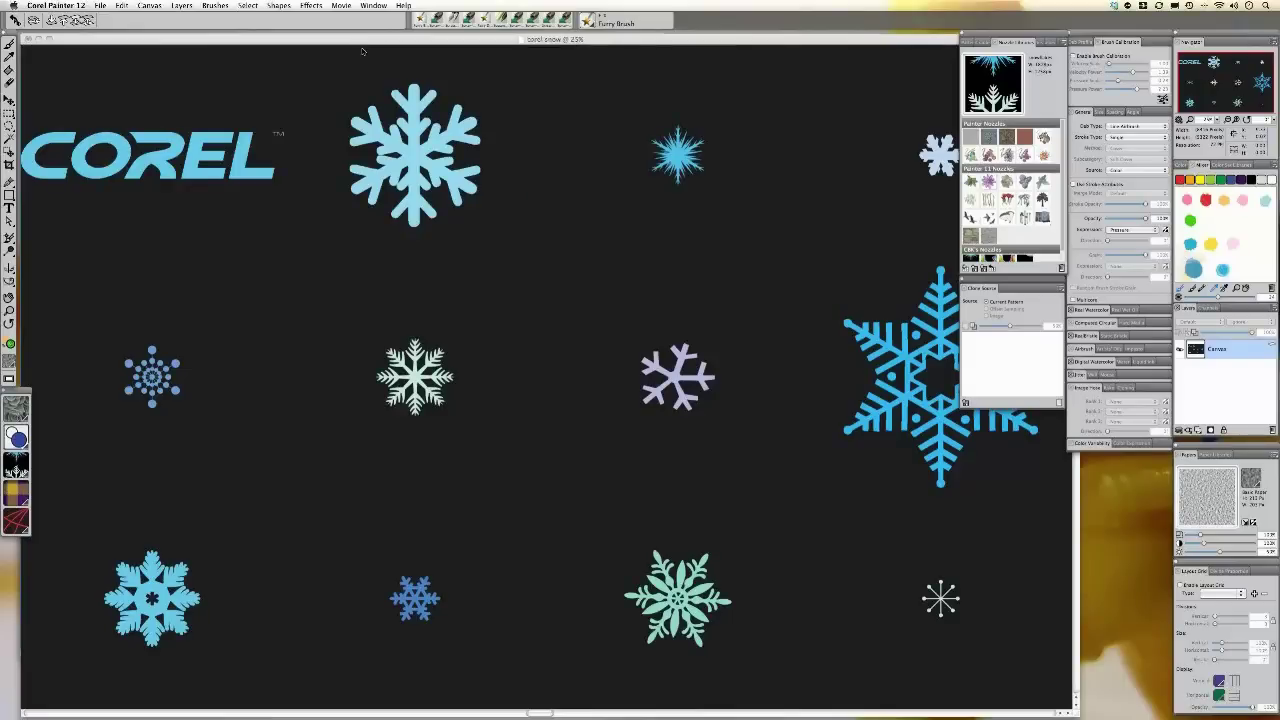
# - Close the nozzle file, minimize the snowflakes file, and shift the holiday image window slightly right
pyautogui.click(28, 39)
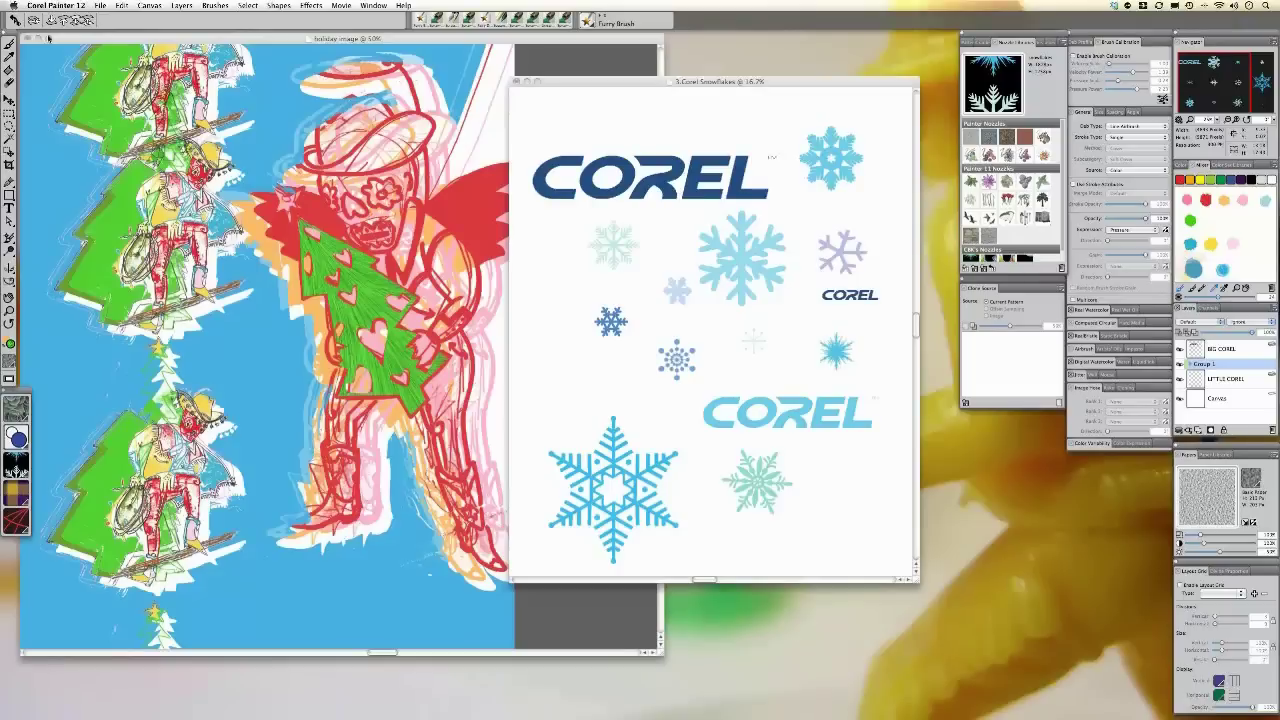
pyautogui.moveTo(573, 84); pyautogui.dragTo(579, 83)
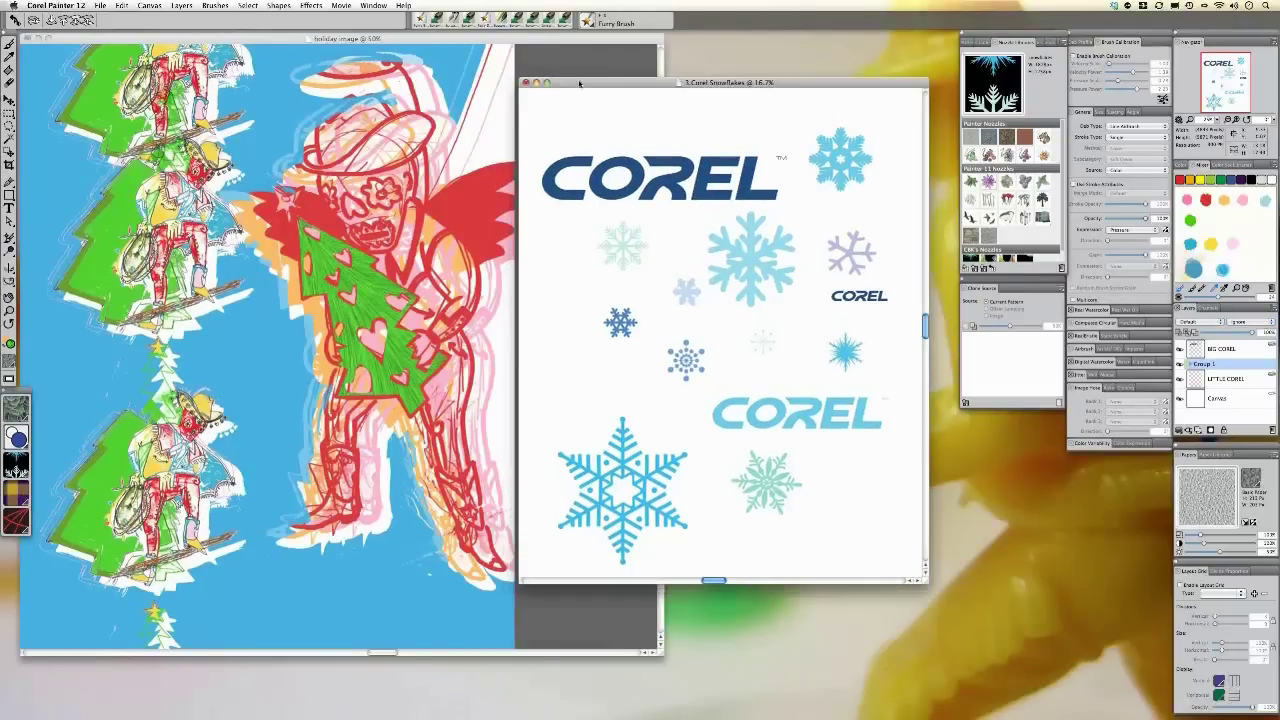
pyautogui.click(537, 83)
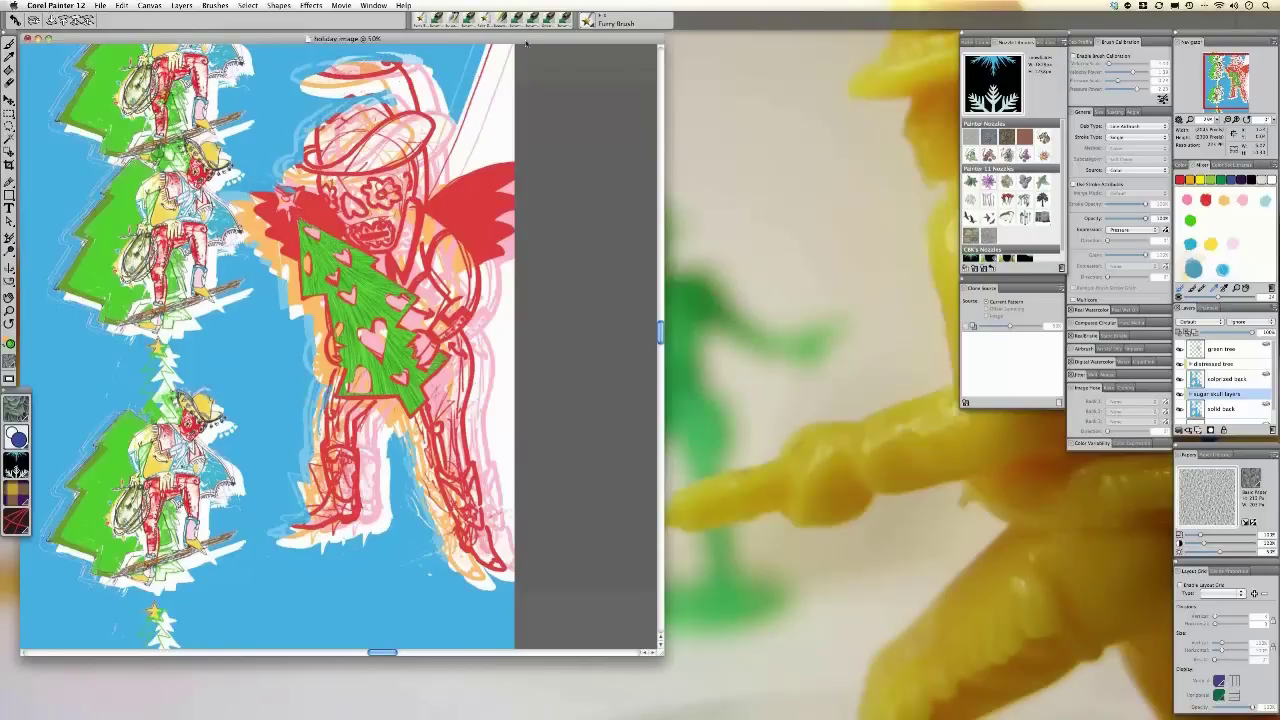
pyautogui.moveTo(525, 44); pyautogui.dragTo(565, 45)
# - Load "corel snow" from the Corel Webinar folder as the current nozzle
pyautogui.click(1062, 42)
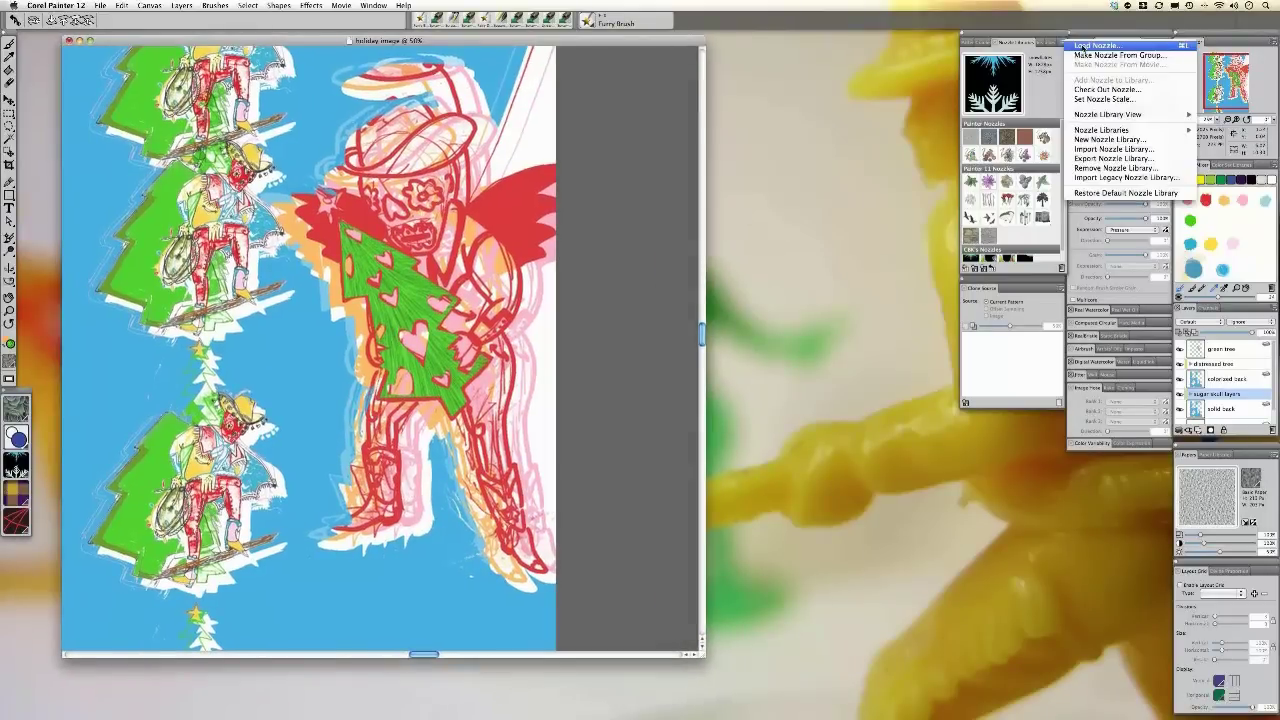
pyautogui.click(1096, 48)
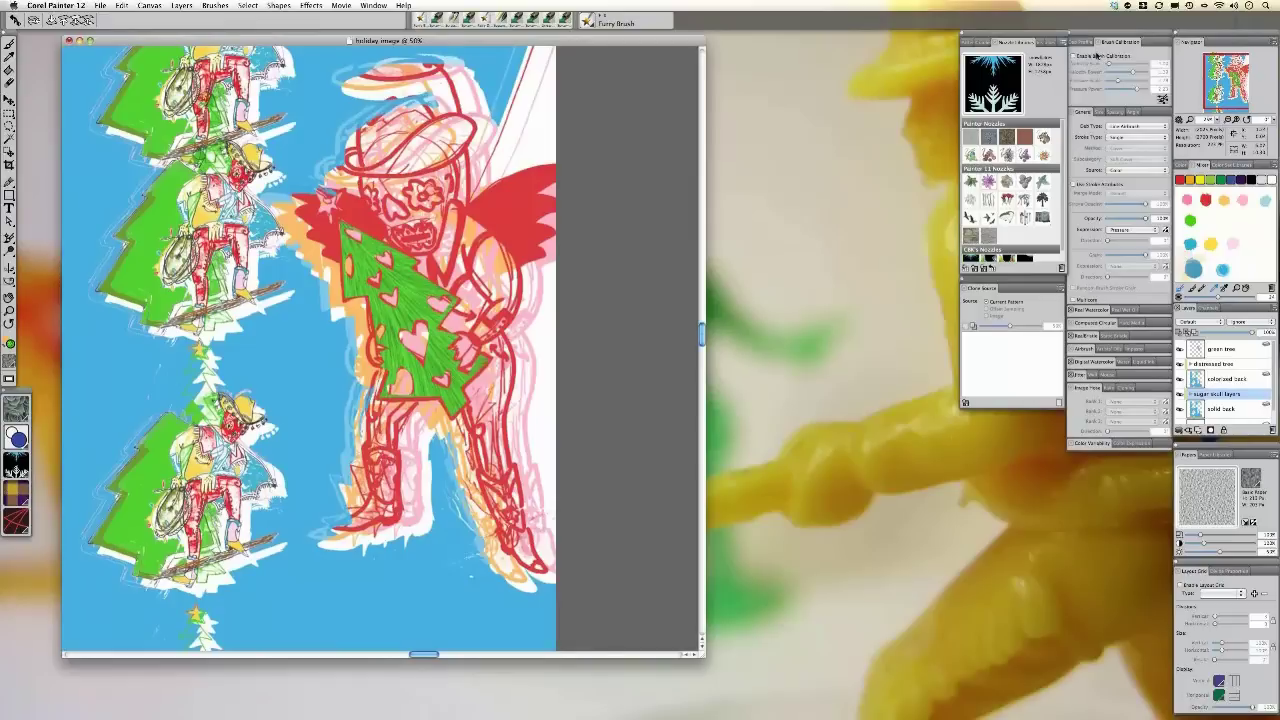
pyautogui.press('super+o')
pyautogui.click(563, 183)
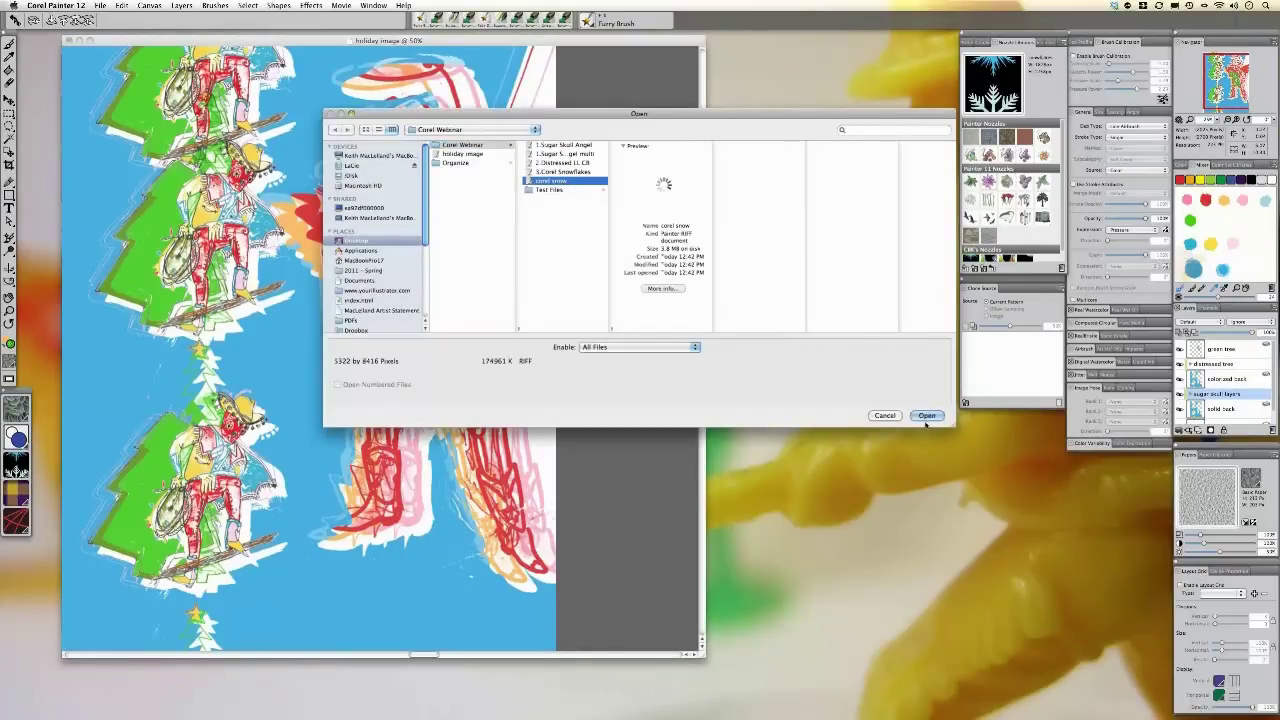
pyautogui.click(927, 416)
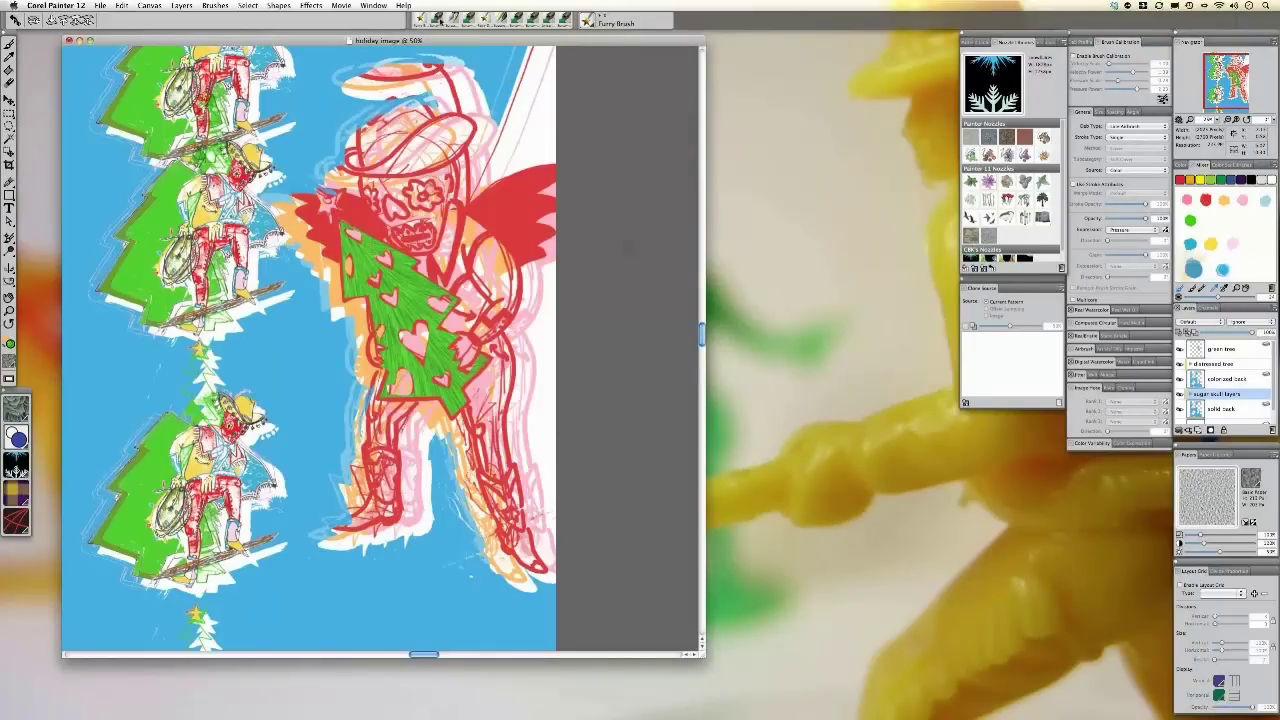
# - Choose the Image Hose brush variant Spray-Size-W and check it in the brush library
pyautogui.click(439, 19)
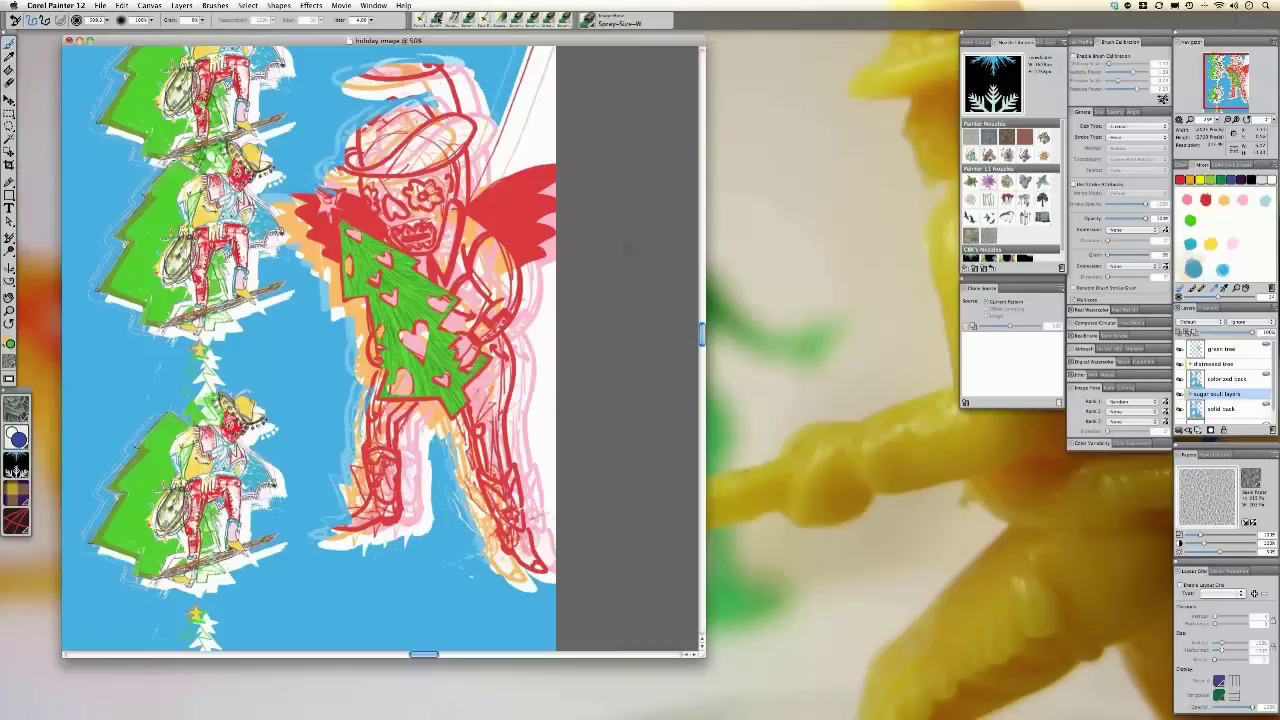
pyautogui.click(595, 22)
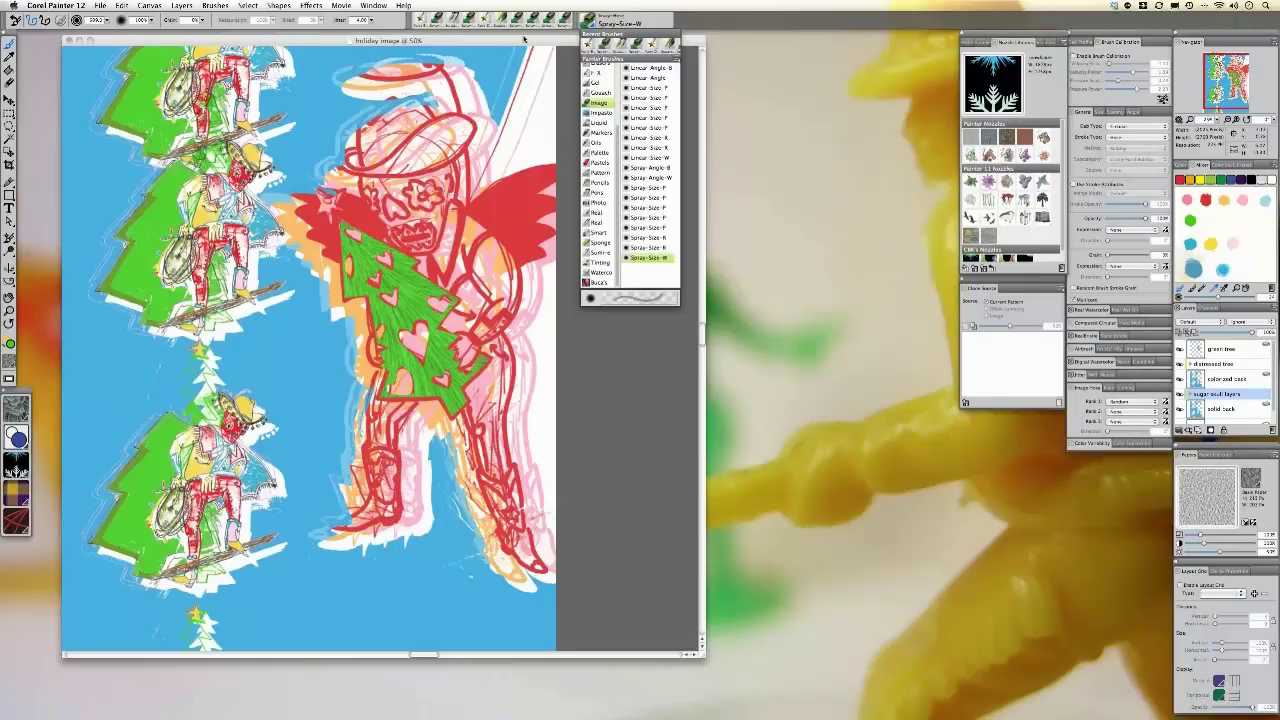
pyautogui.doubleClick(524, 39)
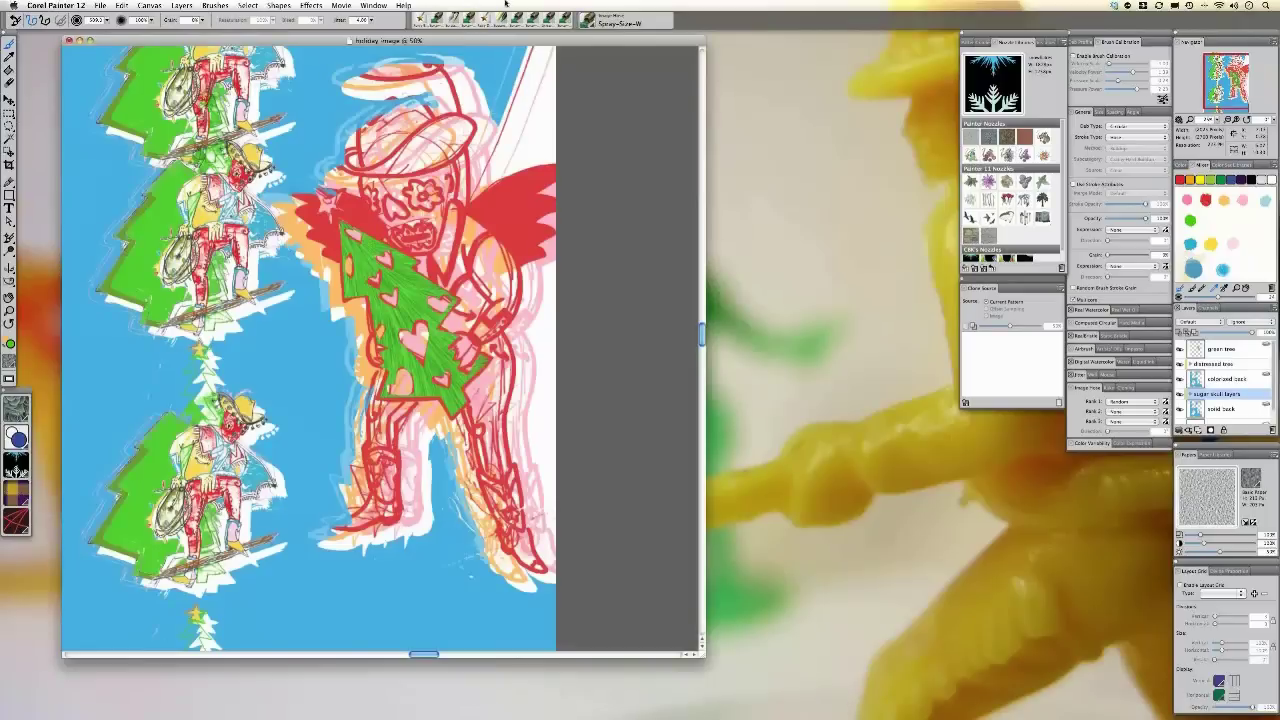
# - Show the holiday image in full-screen view and reposition it clear of the panels
pyautogui.press('super+m')
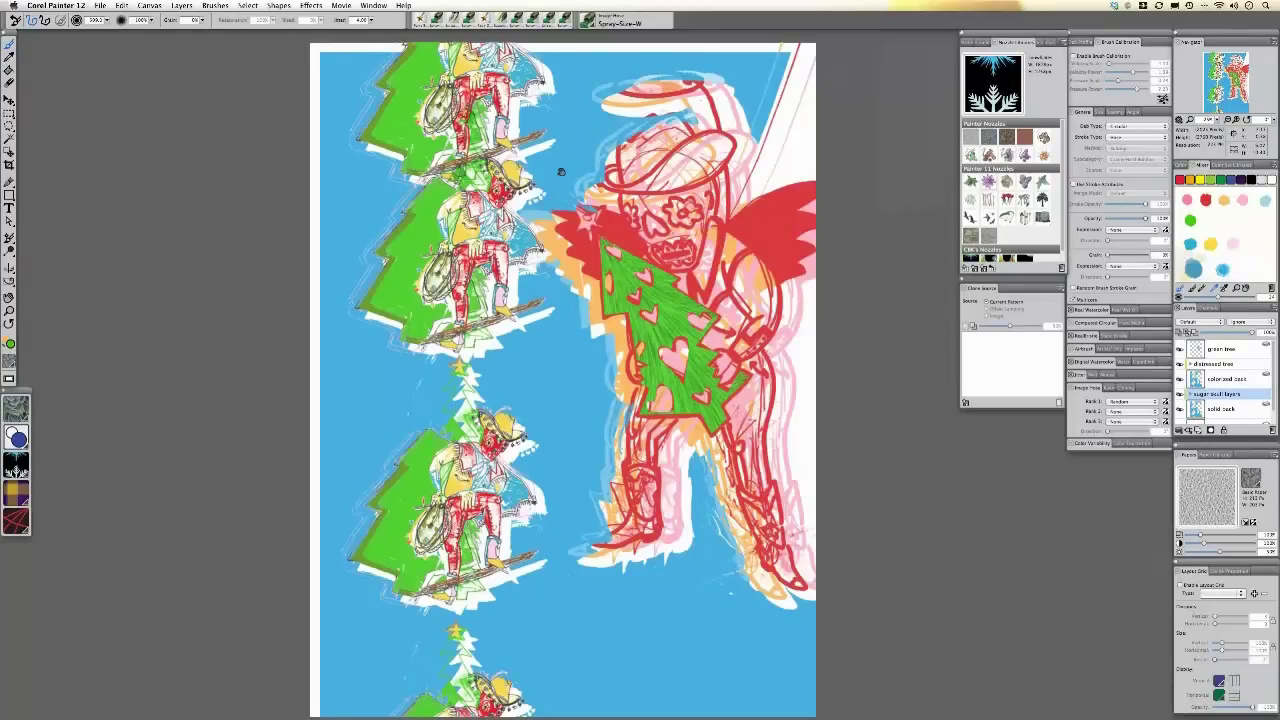
pyautogui.moveTo(561, 172); pyautogui.dragTo(529, 164)
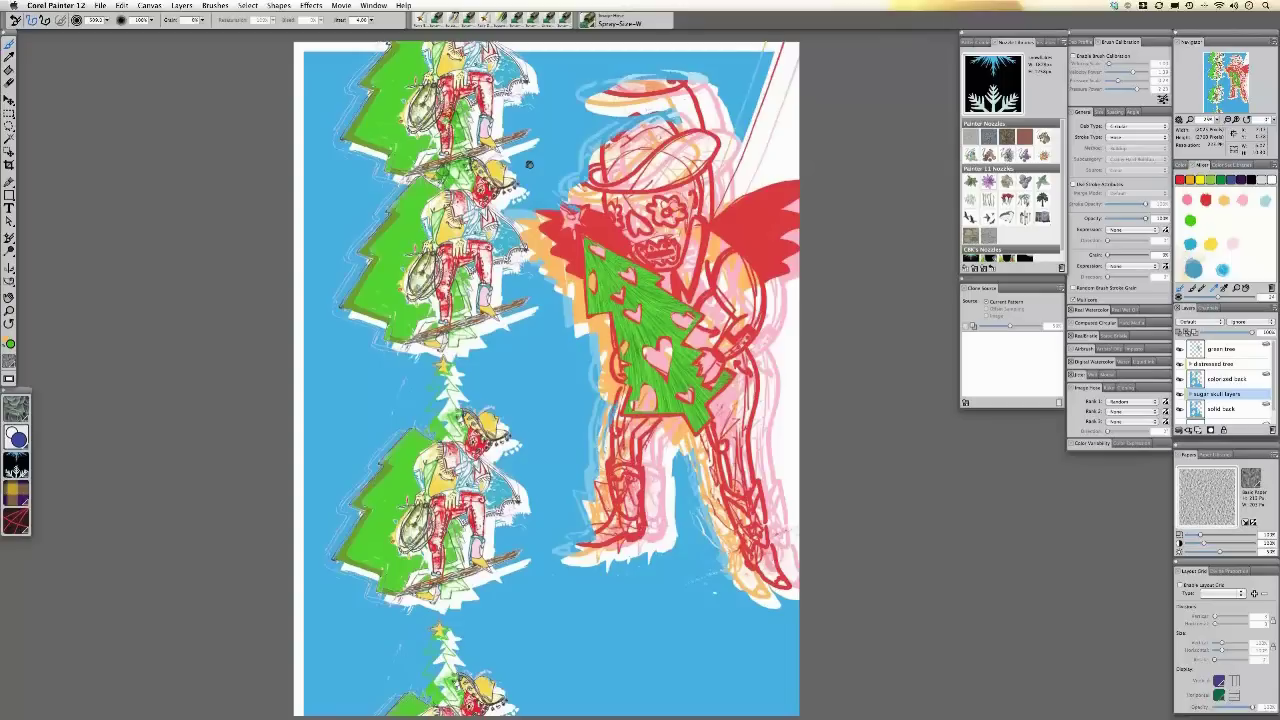
pyautogui.hscroll(3, 530, 165)
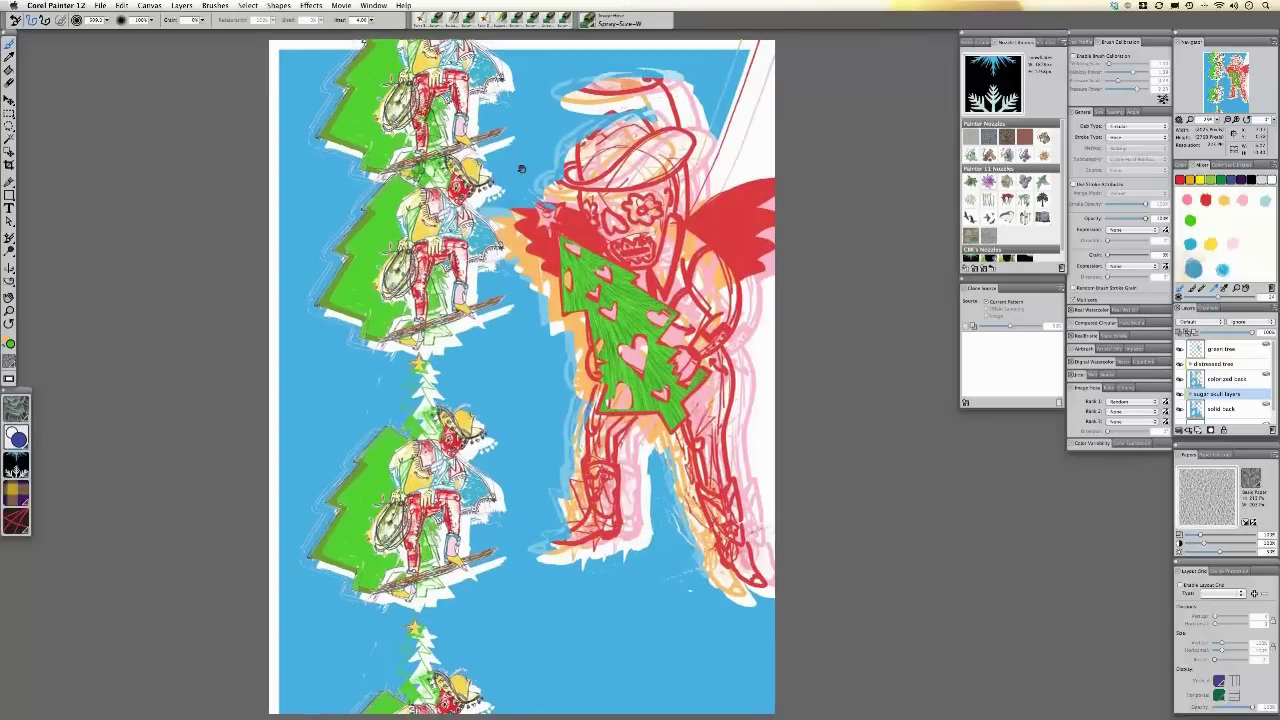
pyautogui.hscroll(1, 521, 168)
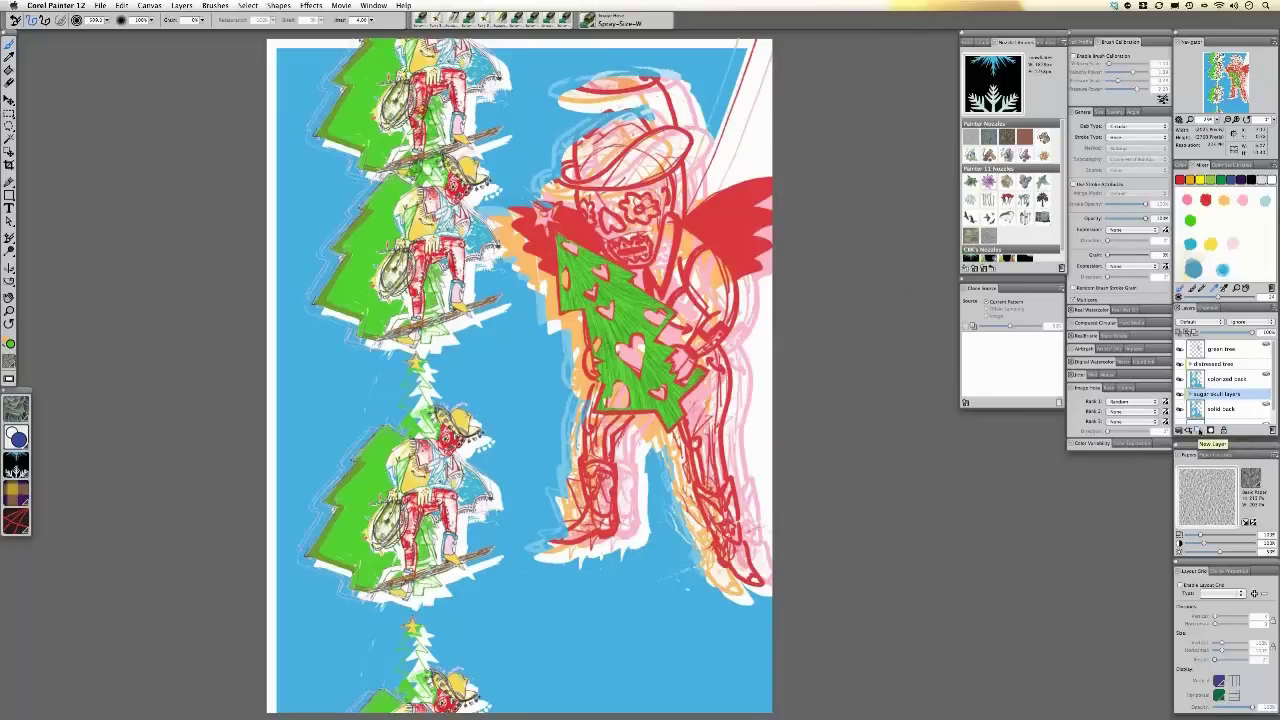
# - On the solid back layer, sample the white area beside the figure and auto-select using Current Color with Invert on
pyautogui.click(1258, 416)
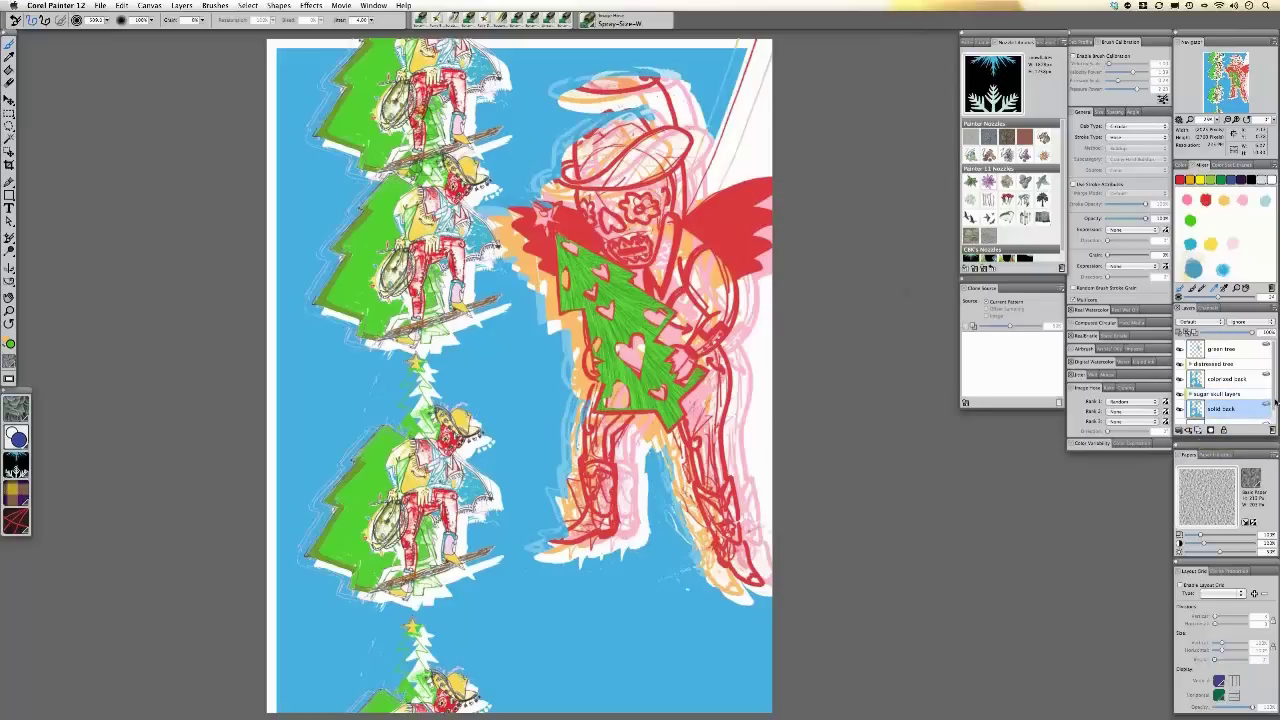
pyautogui.scroll(-1, 1259, 418)
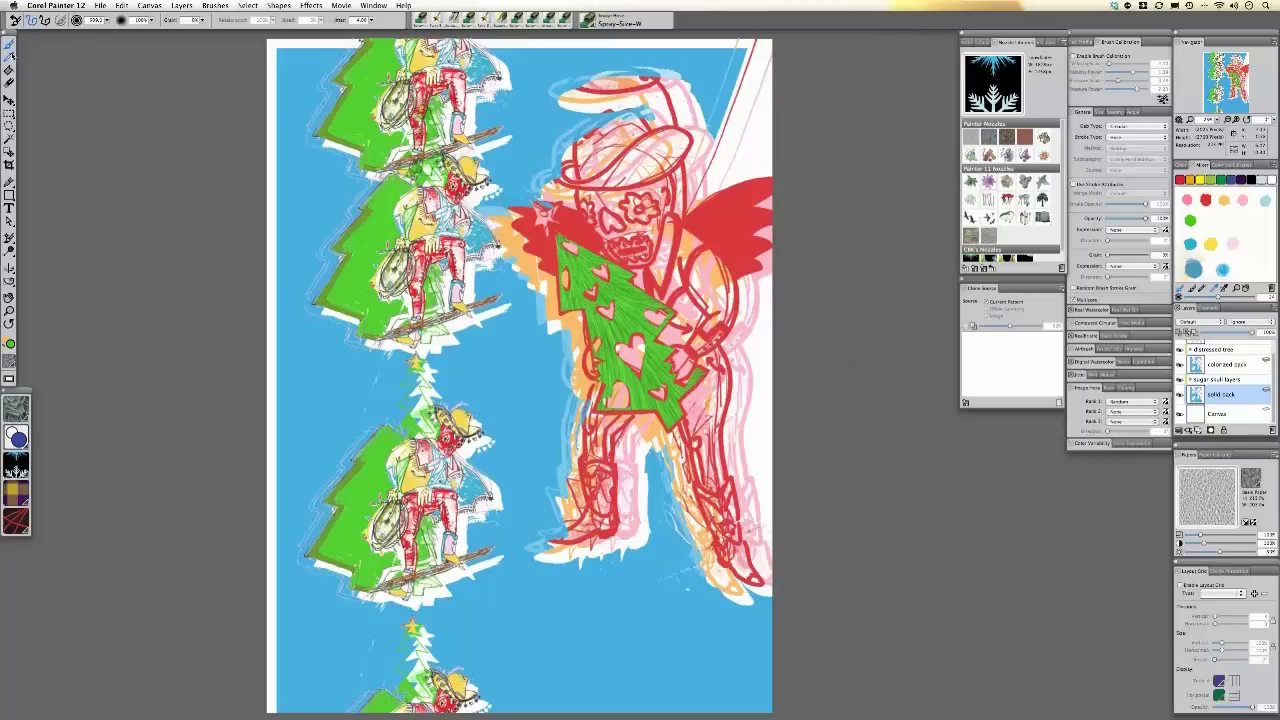
pyautogui.click(9, 57)
pyautogui.click(754, 138)
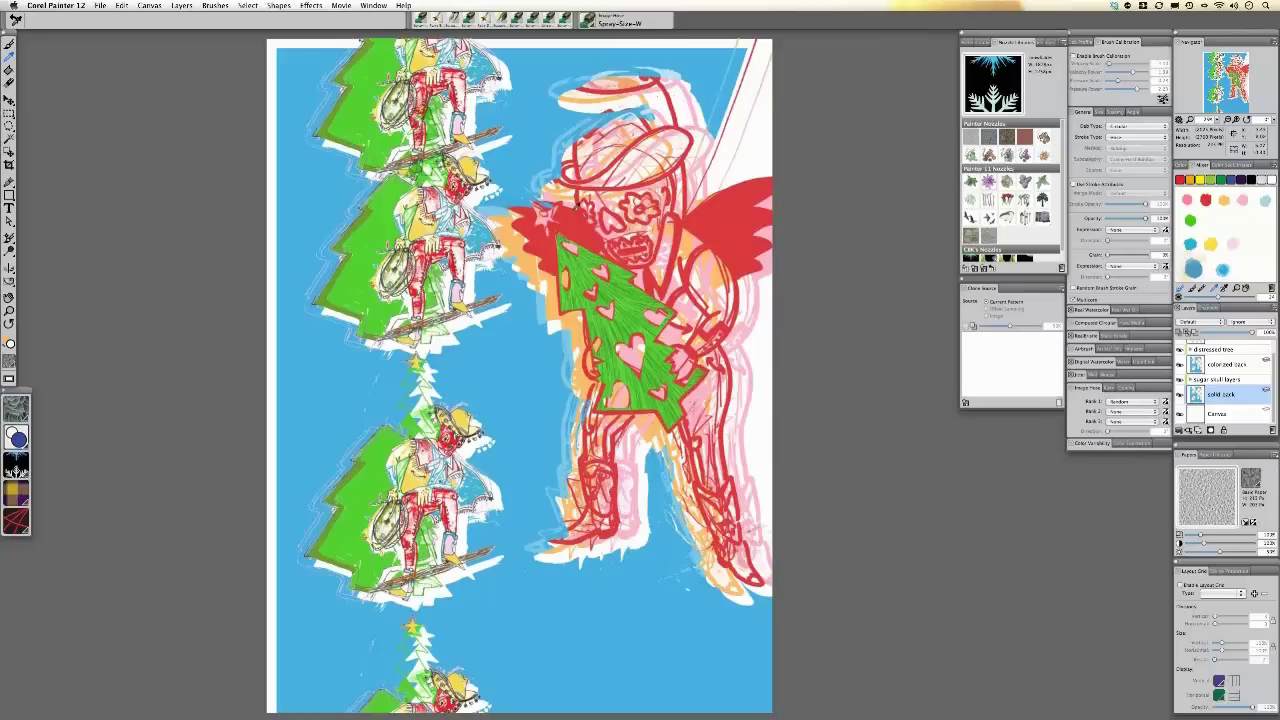
pyautogui.click(247, 6)
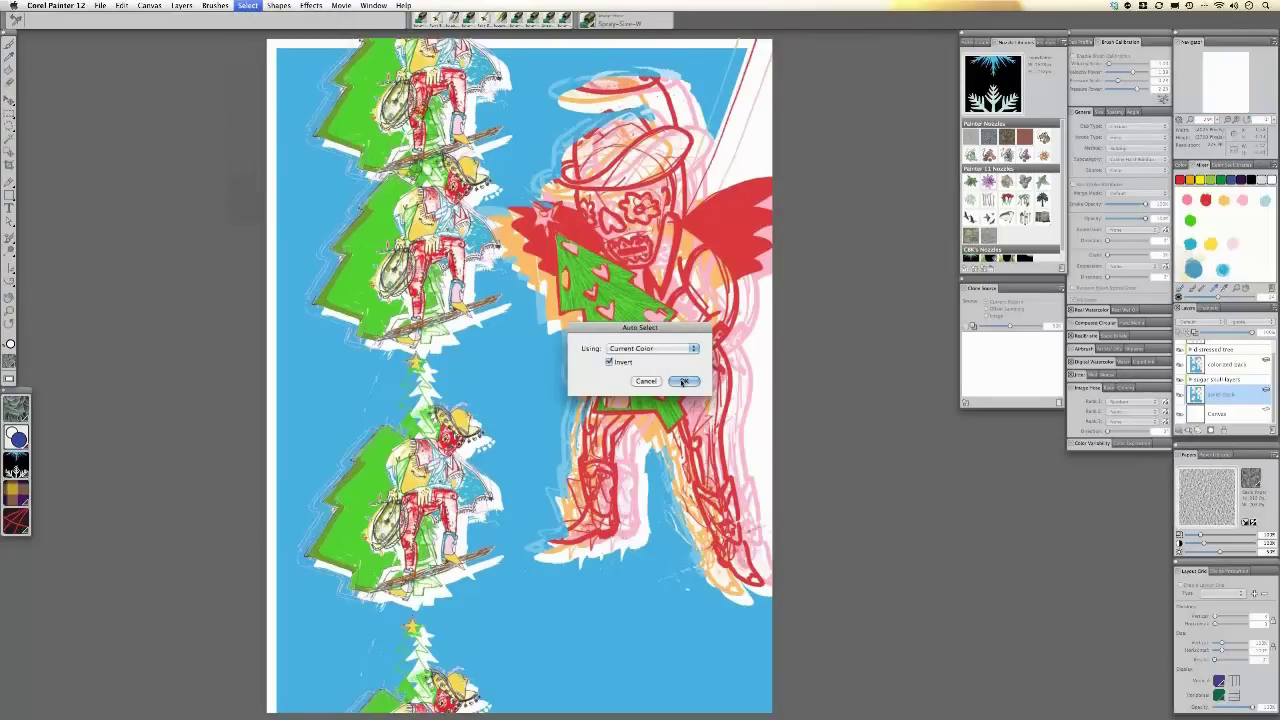
pyautogui.click(683, 381)
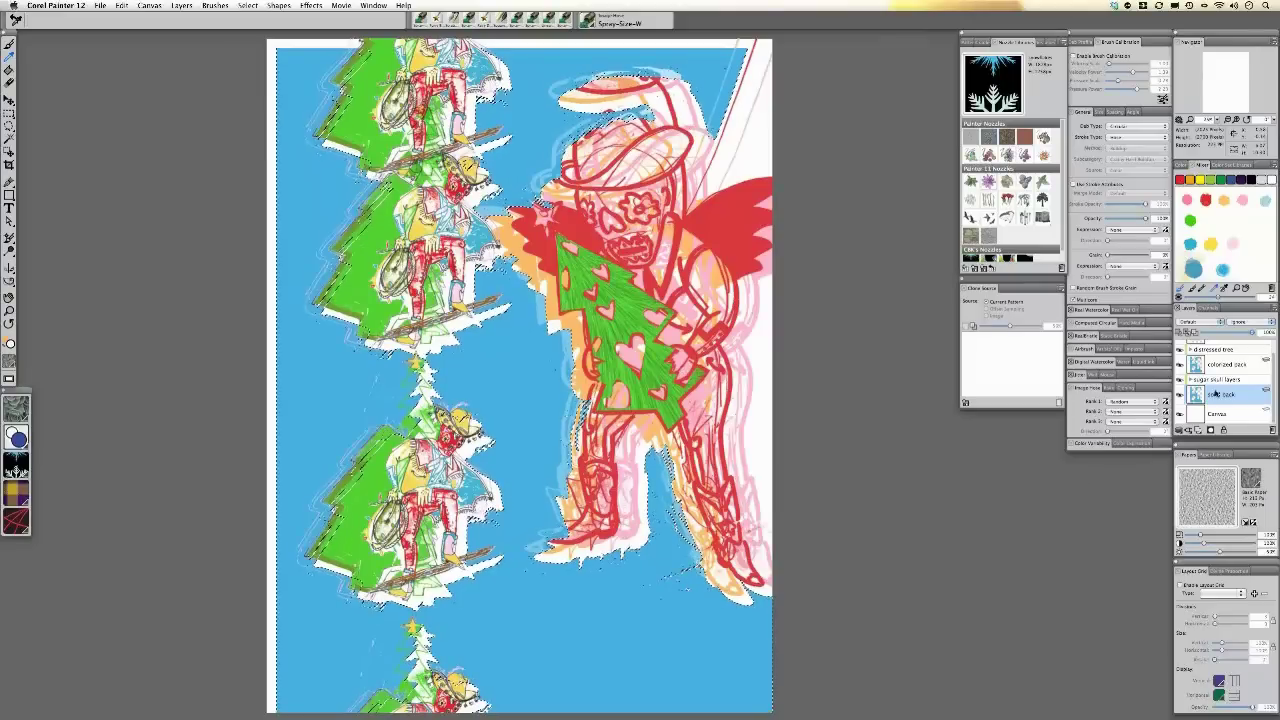
# - Save the selection as a new channel named "blue background"
pyautogui.click(247, 5)
pyautogui.click(287, 206)
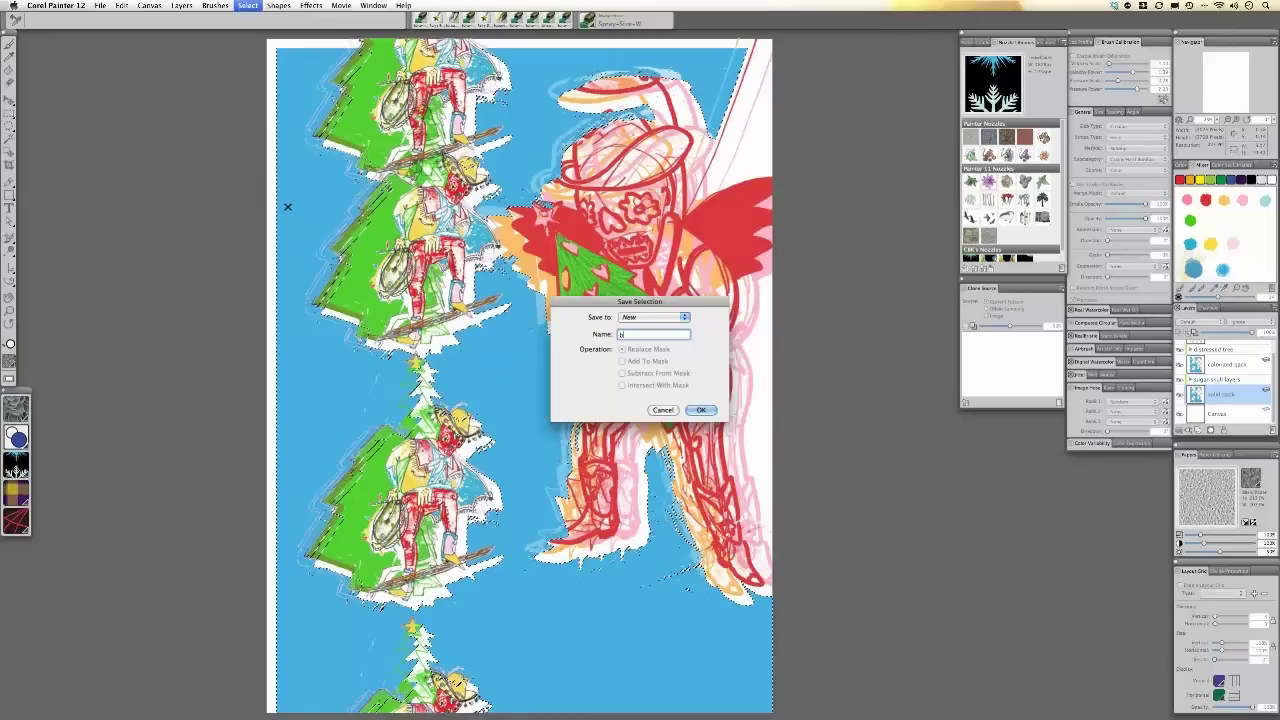
pyautogui.write('blue background')
pyautogui.press('Return')
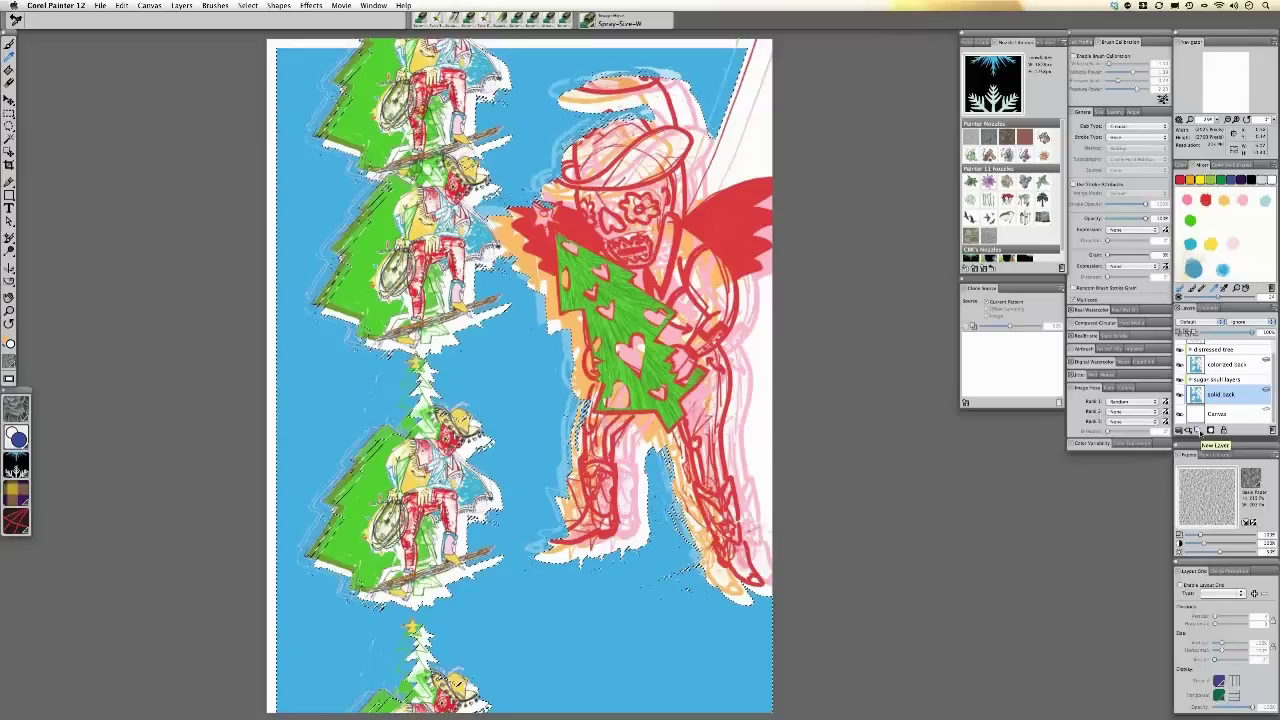
# - Create a layer directly above the solid back layer, name it "blue snow", and switch back to the Brush tool
pyautogui.press('super+shift+n')
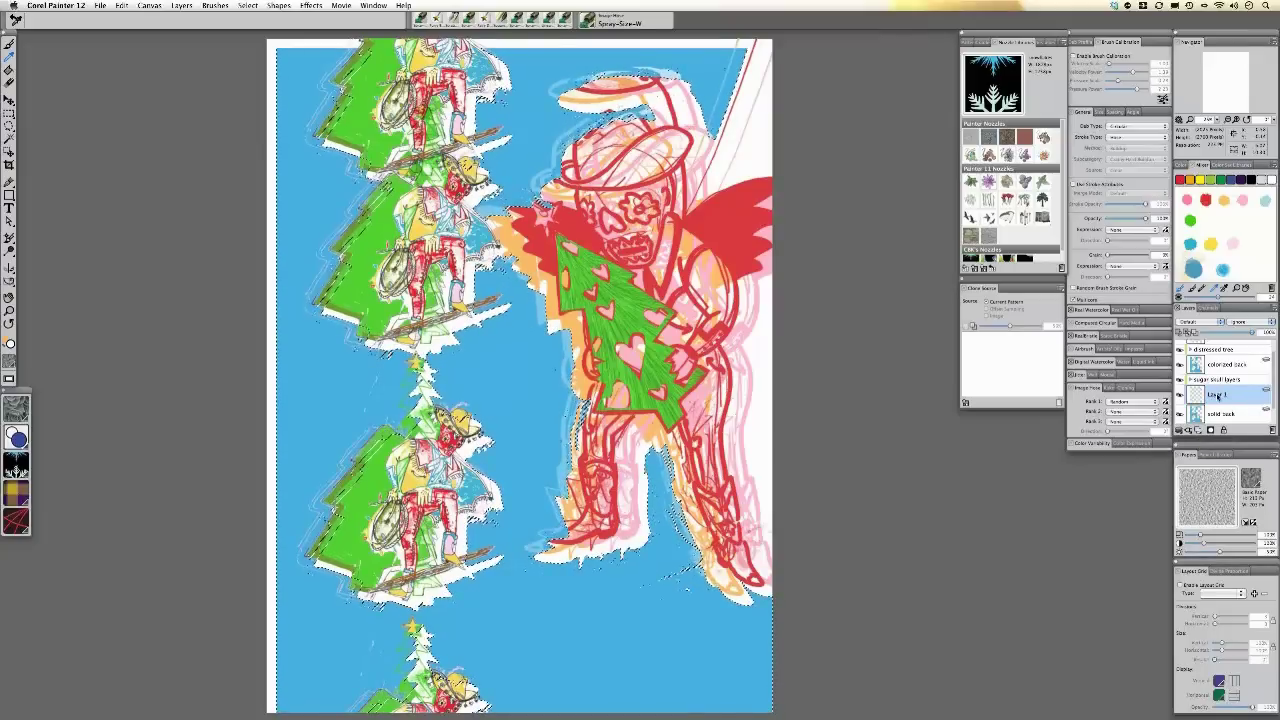
pyautogui.doubleClick(1216, 395)
pyautogui.write('b')
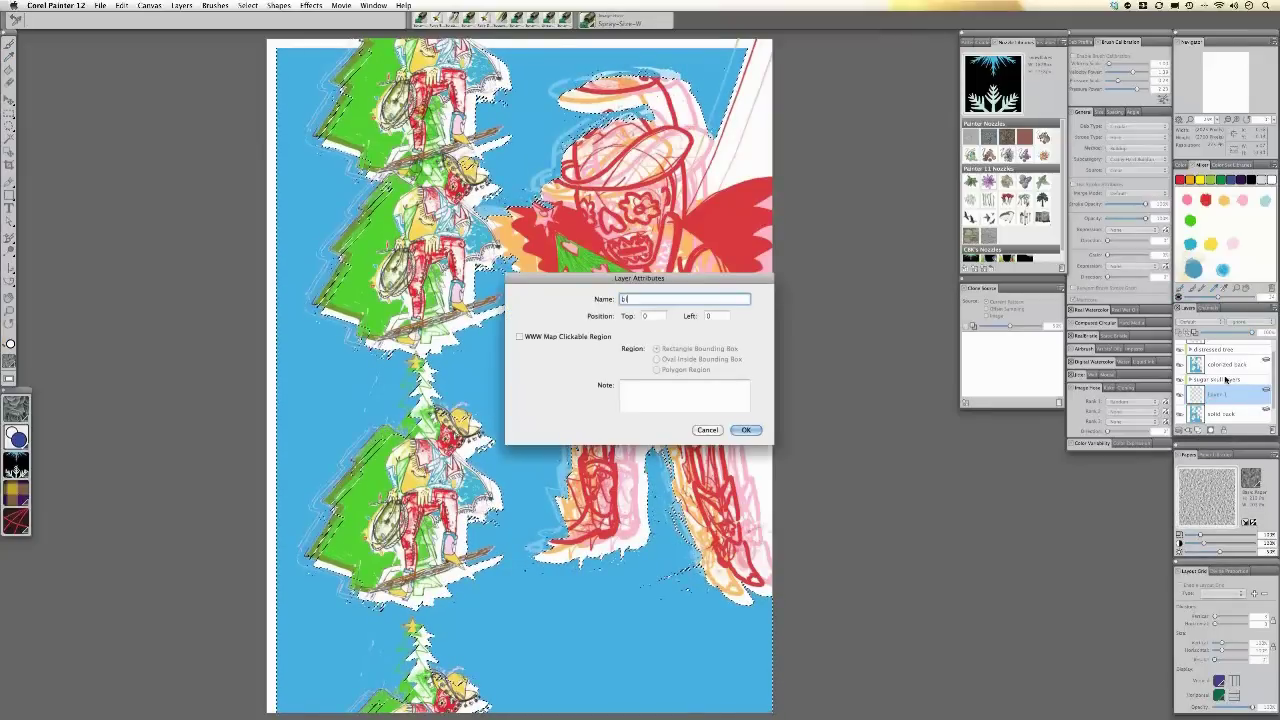
pyautogui.write('lue snow')
pyautogui.press('Return')
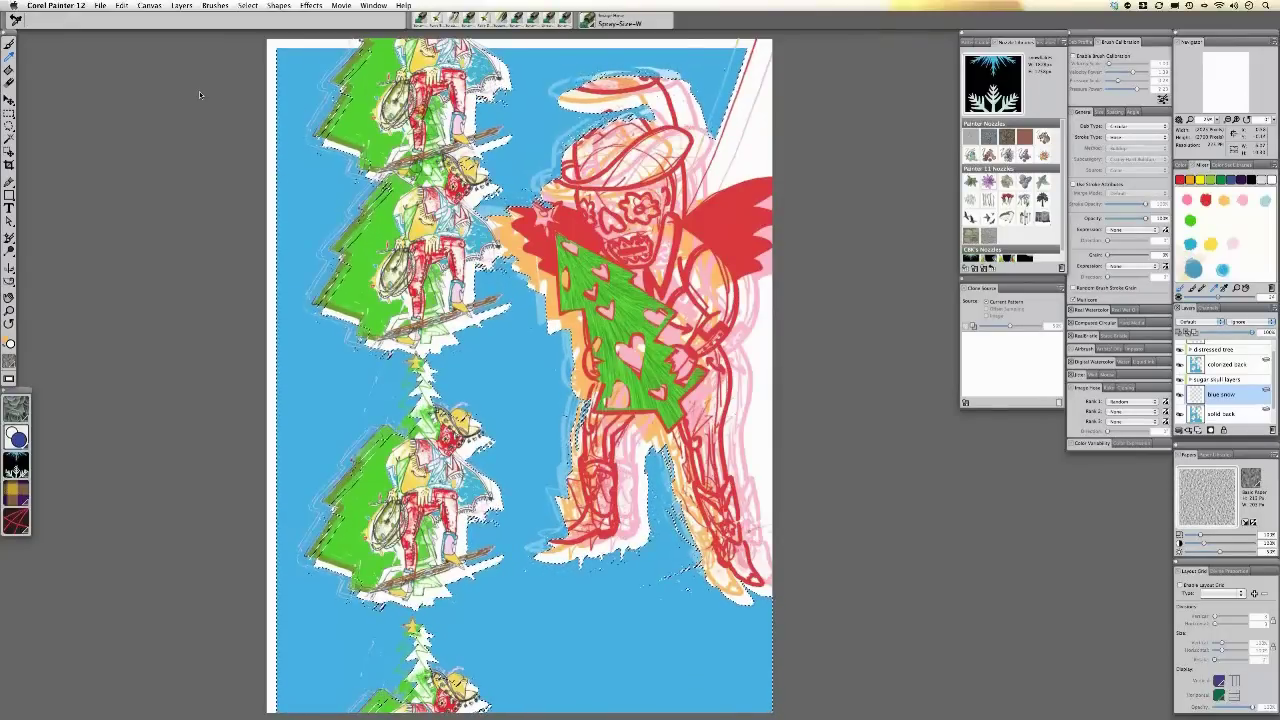
pyautogui.click(9, 45)
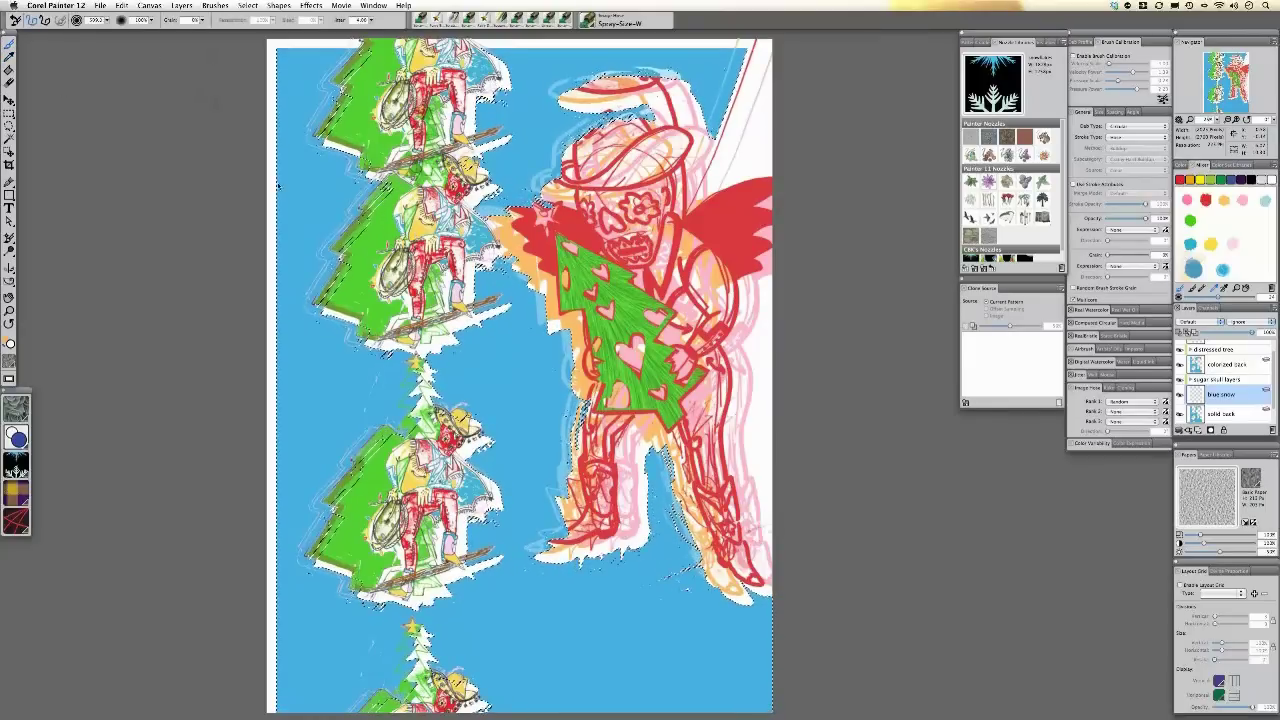
# - Try spraying the nozzle over the lower blue background at a smaller brush size, and clear the strokes from the blue snow layer
pyautogui.moveTo(109, 20)
pyautogui.mouseDown()
pyautogui.moveTo(150, 28)
pyautogui.moveTo(134, 33)
pyautogui.mouseUp()
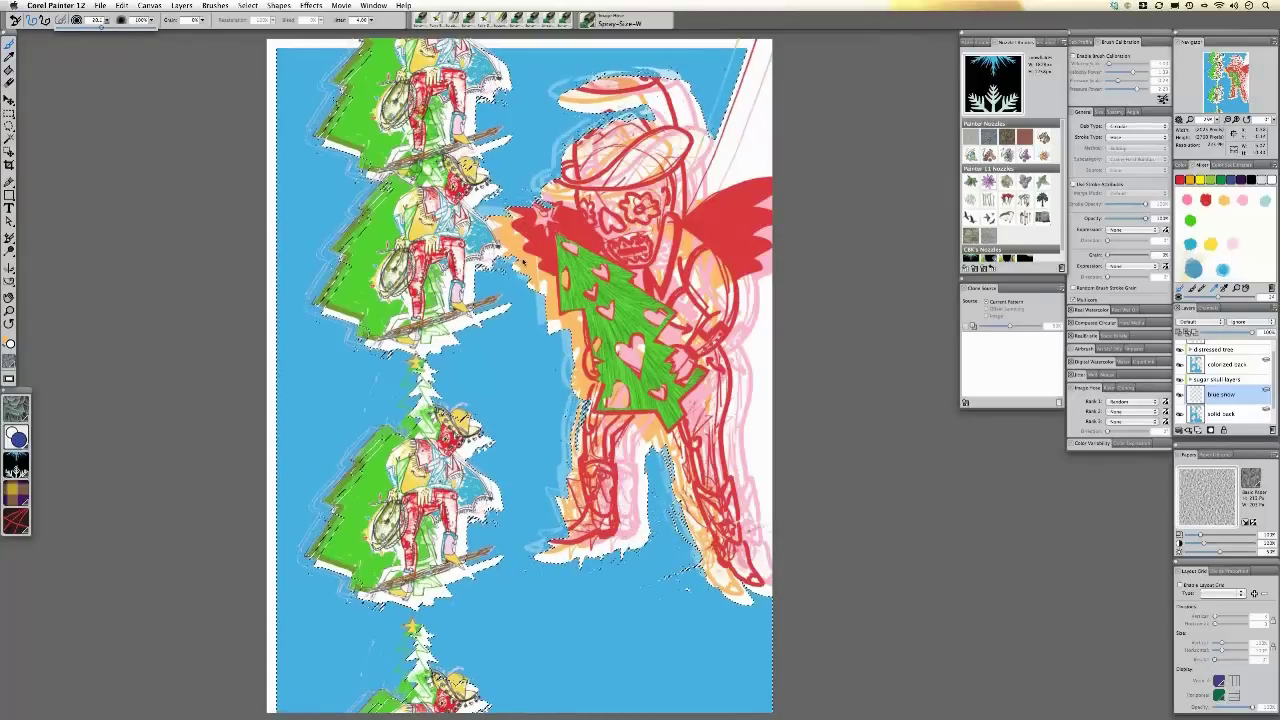
pyautogui.click(530, 372)
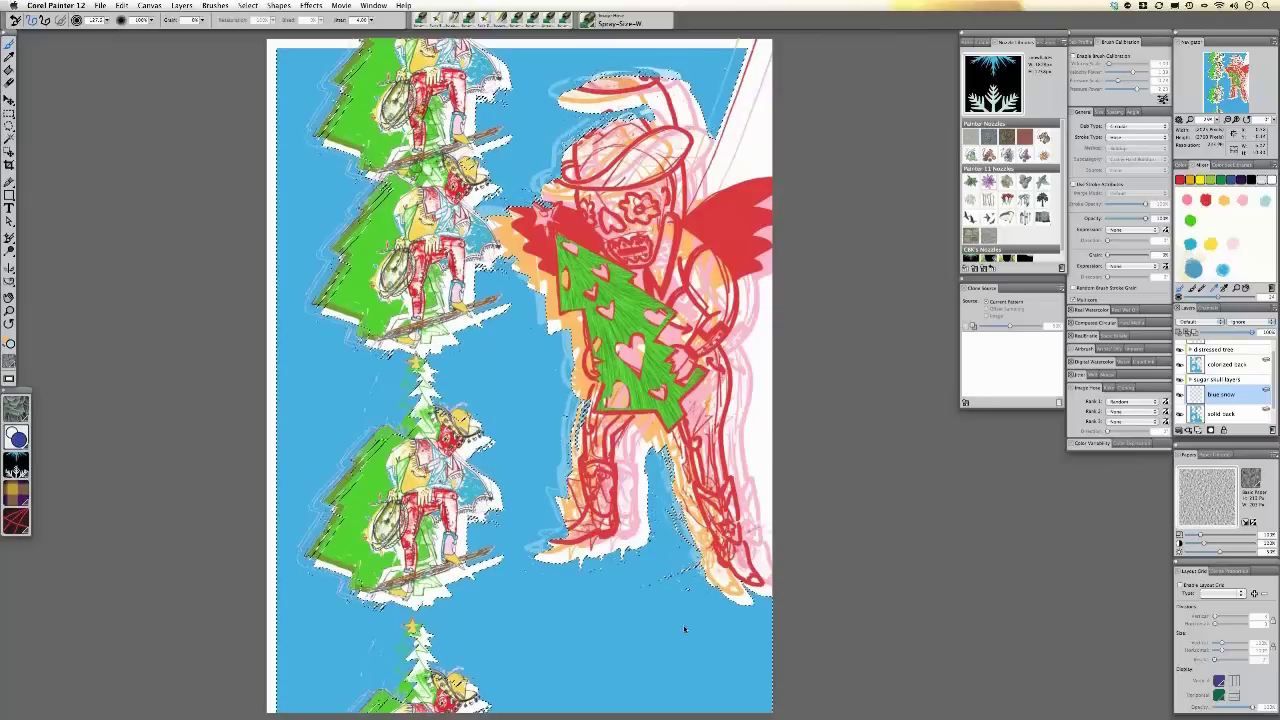
pyautogui.moveTo(737, 692)
pyautogui.mouseDown()
pyautogui.moveTo(658, 646)
pyautogui.moveTo(677, 638)
pyautogui.moveTo(633, 618)
pyautogui.moveTo(571, 606)
pyautogui.moveTo(642, 610)
pyautogui.moveTo(595, 564)
pyautogui.moveTo(629, 618)
pyautogui.moveTo(629, 585)
pyautogui.moveTo(673, 623)
pyautogui.mouseUp()
pyautogui.moveTo(572, 622)
pyautogui.mouseDown()
pyautogui.moveTo(518, 544)
pyautogui.moveTo(506, 405)
pyautogui.mouseUp()
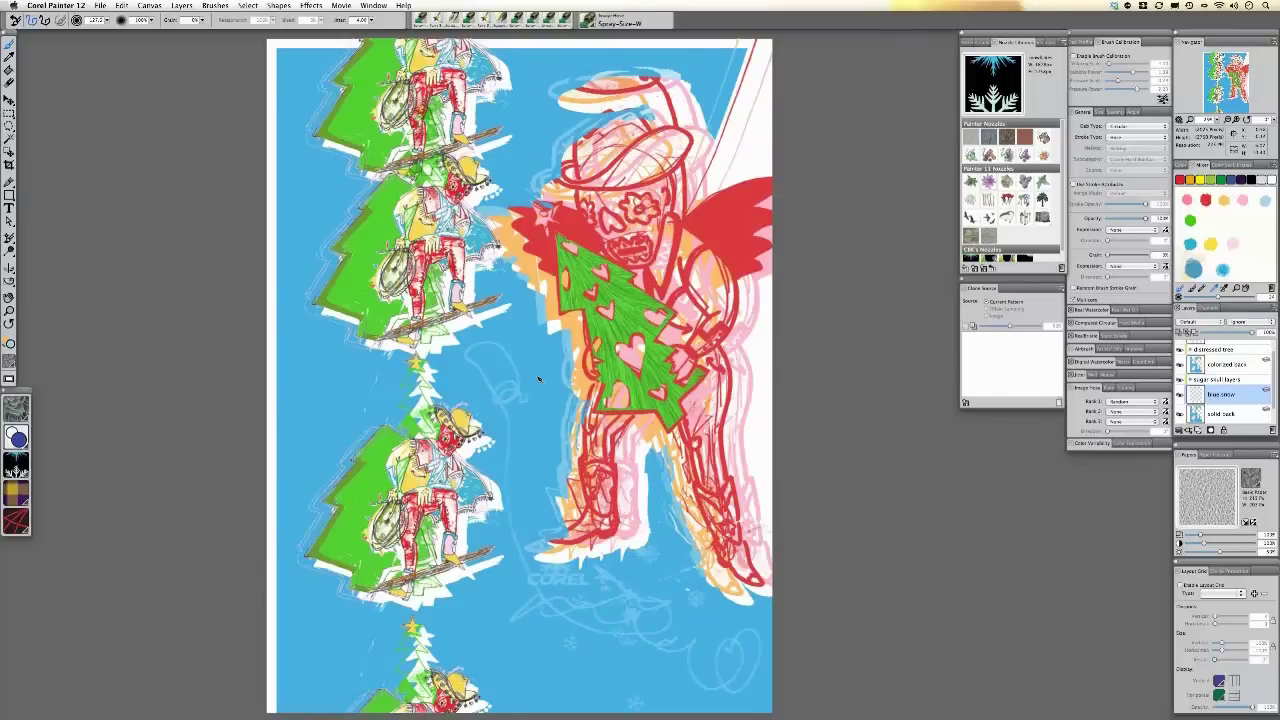
pyautogui.press('super+shift+h')
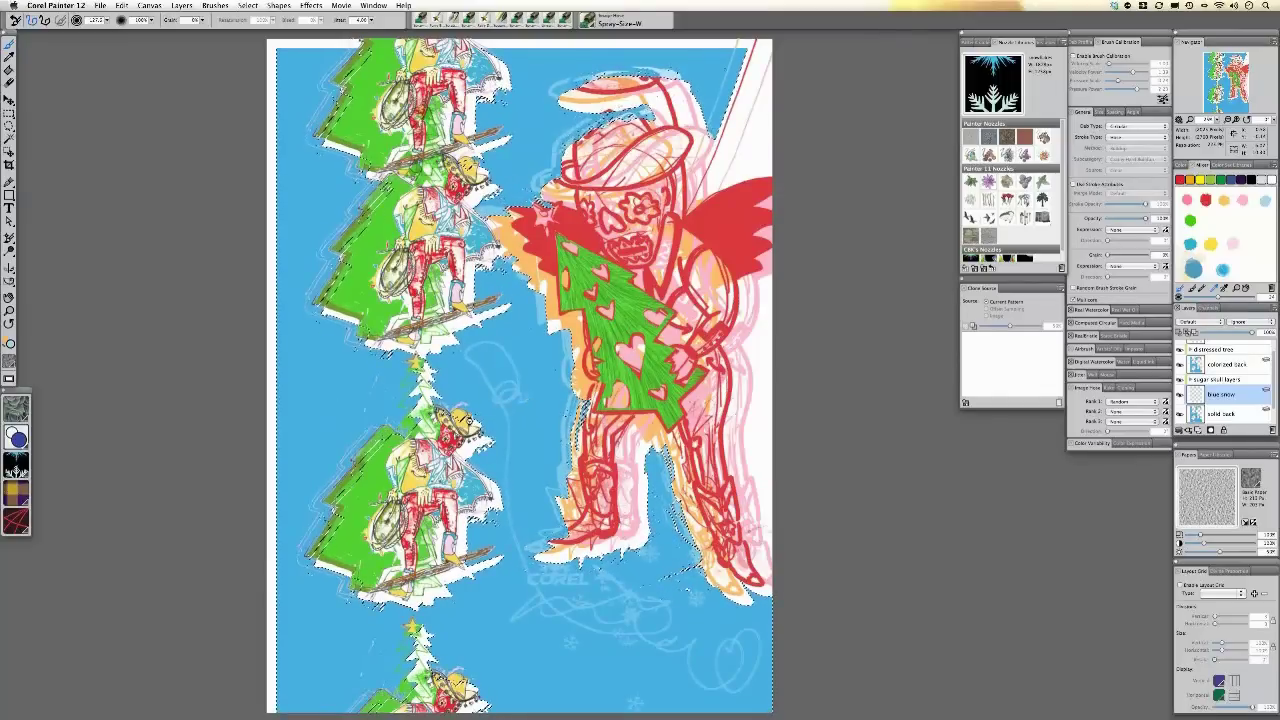
pyautogui.press('BackSpace')
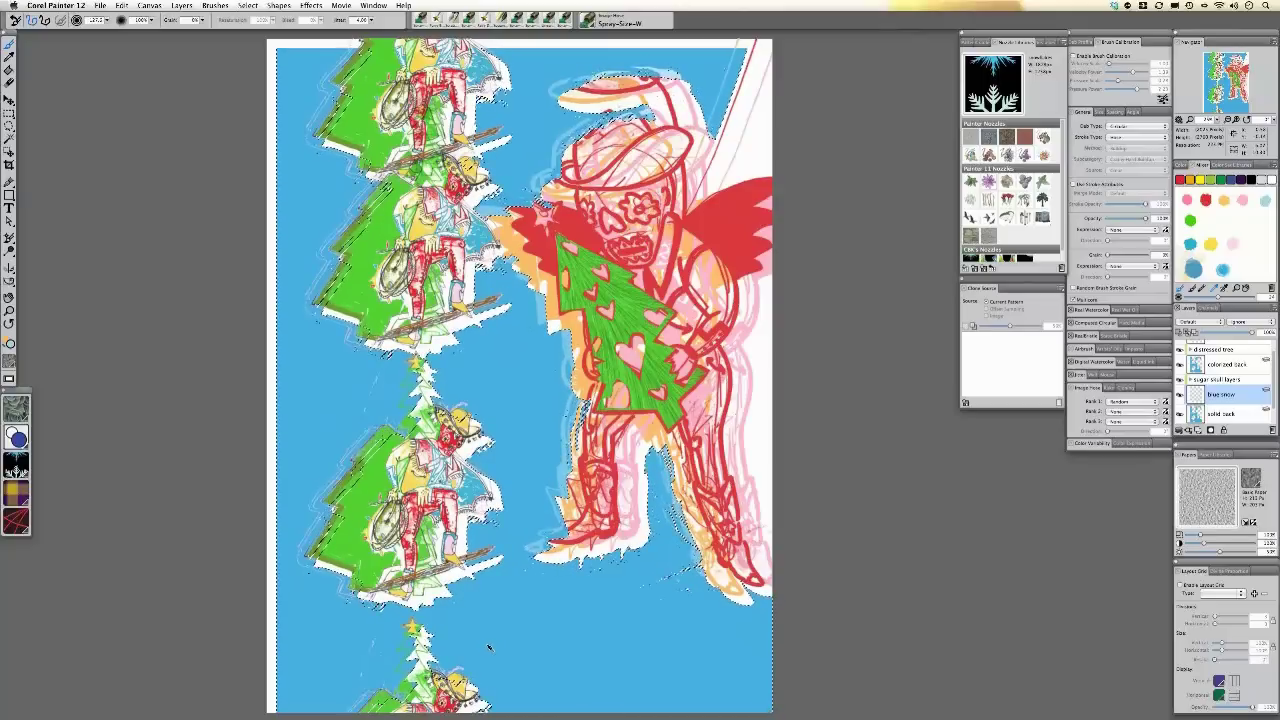
# - Try further test sprays of the logo and snowflake nozzle across the lower blue background, and undo them
pyautogui.moveTo(484, 647); pyautogui.dragTo(675, 630)
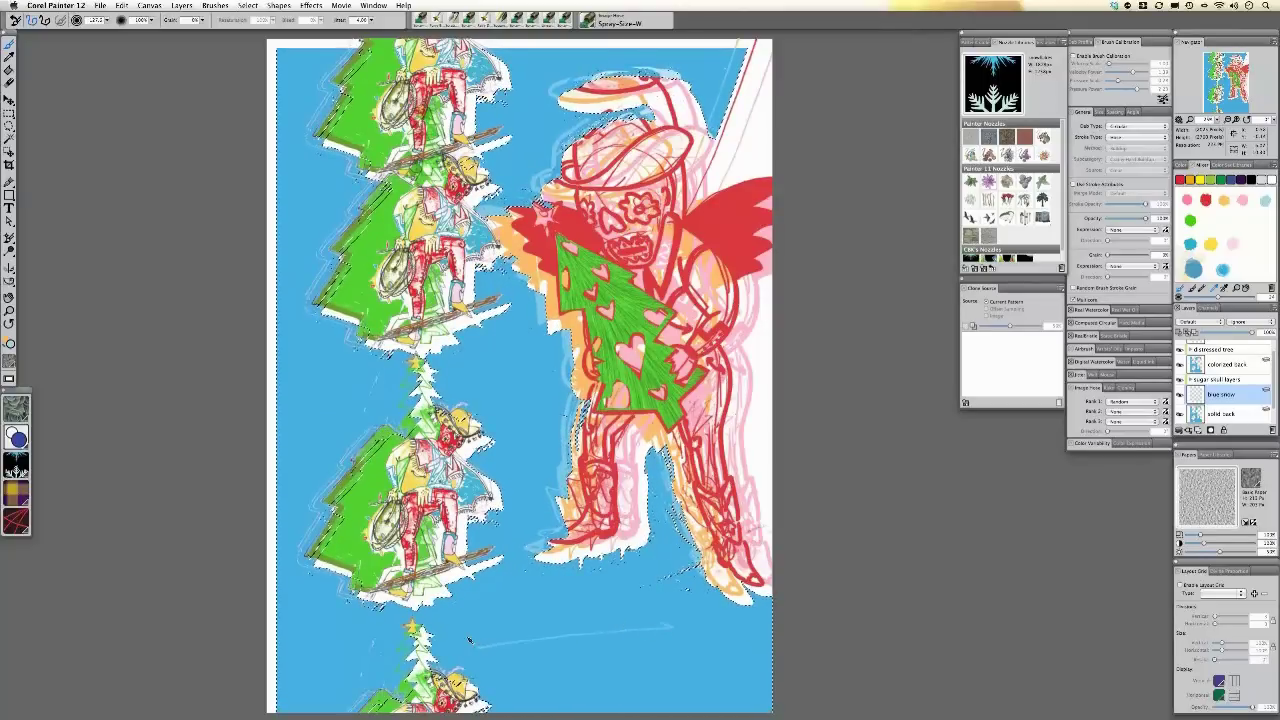
pyautogui.moveTo(456, 635); pyautogui.dragTo(494, 631)
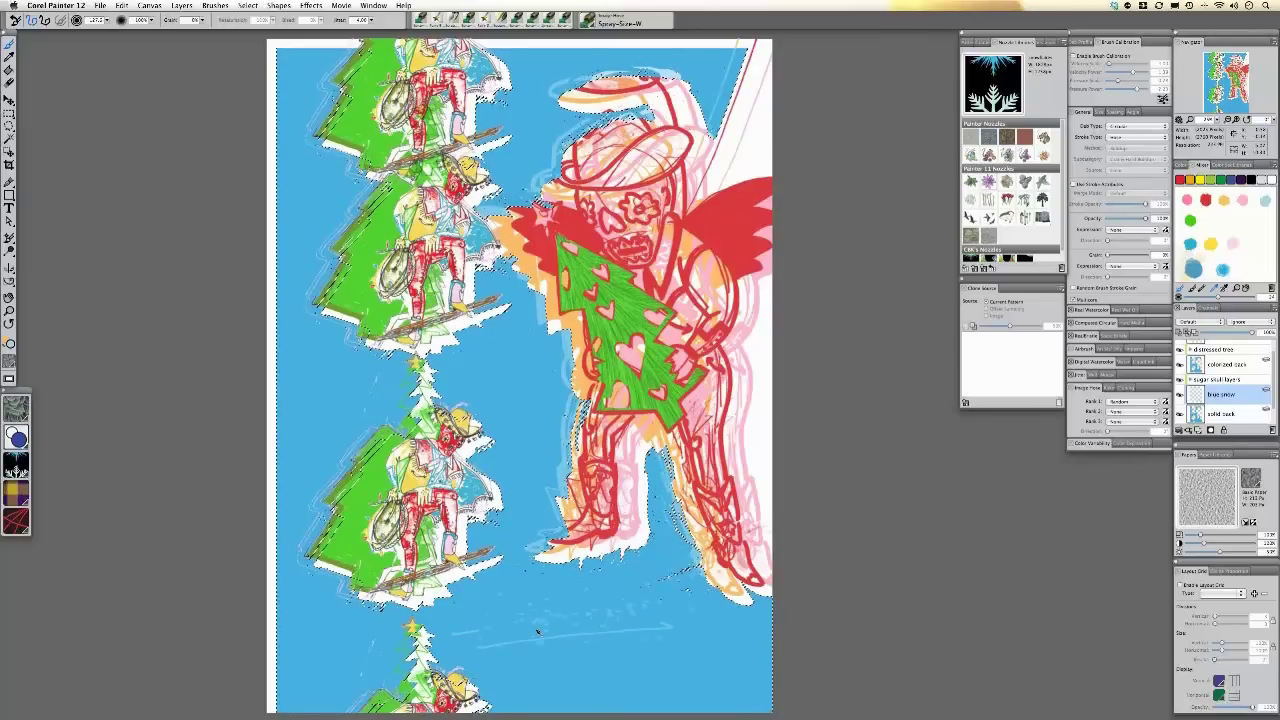
pyautogui.moveTo(537, 632)
pyautogui.mouseDown()
pyautogui.moveTo(505, 642)
pyautogui.moveTo(640, 647)
pyautogui.moveTo(501, 636)
pyautogui.moveTo(714, 640)
pyautogui.moveTo(591, 636)
pyautogui.moveTo(486, 613)
pyautogui.moveTo(592, 604)
pyautogui.mouseUp()
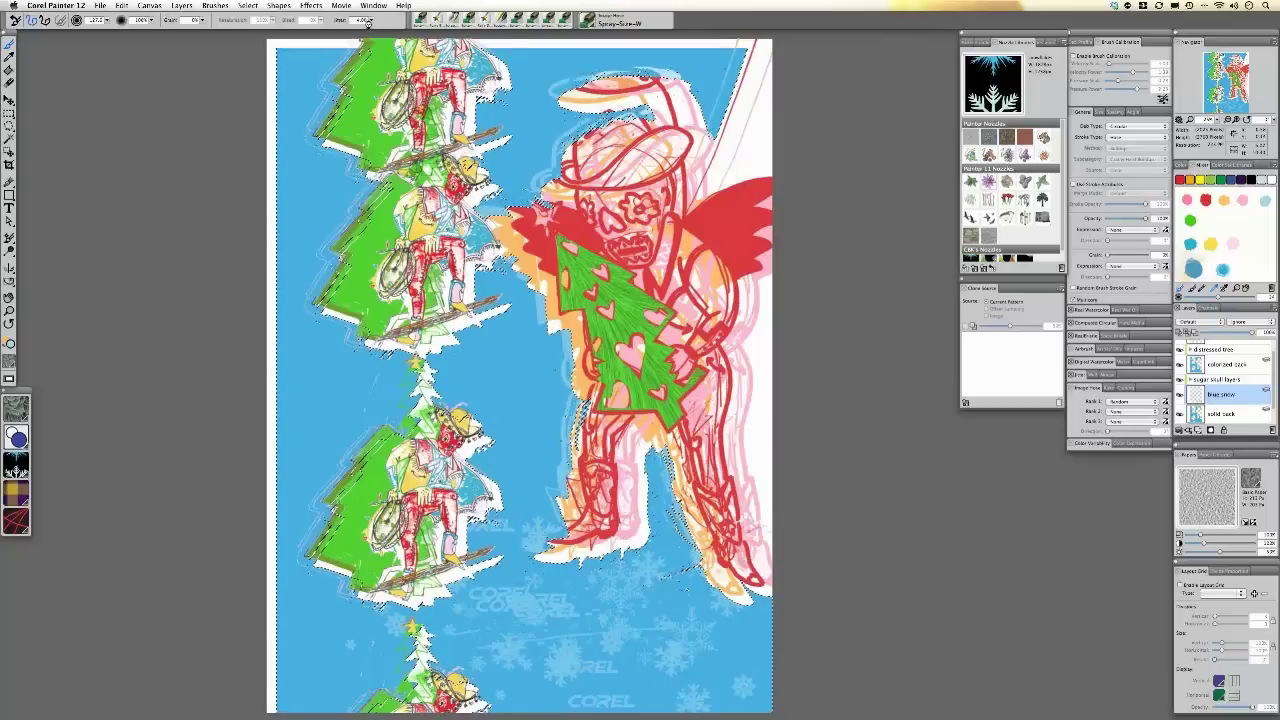
pyautogui.press('super+z')
pyautogui.press('super+z')
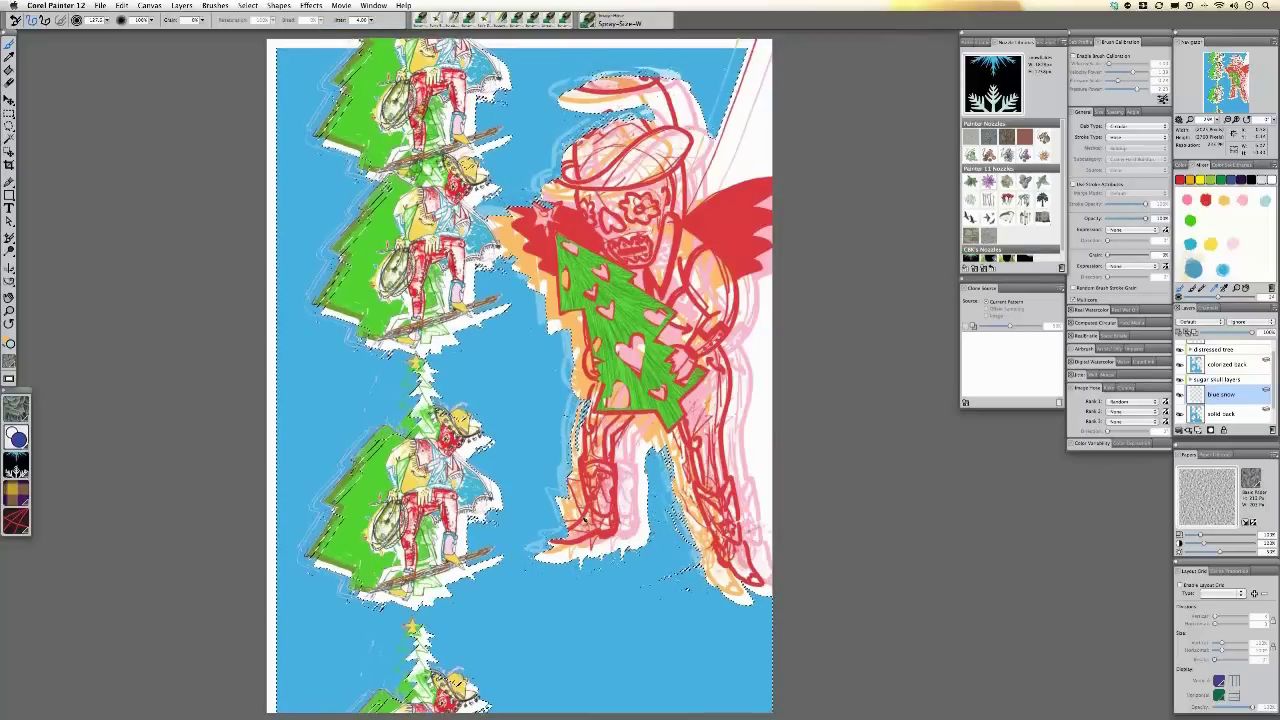
# - Enlarge the brush and spray large Corel logos and snowflakes over the whole selected blue background on the blue snow layer
pyautogui.click(133, 28)
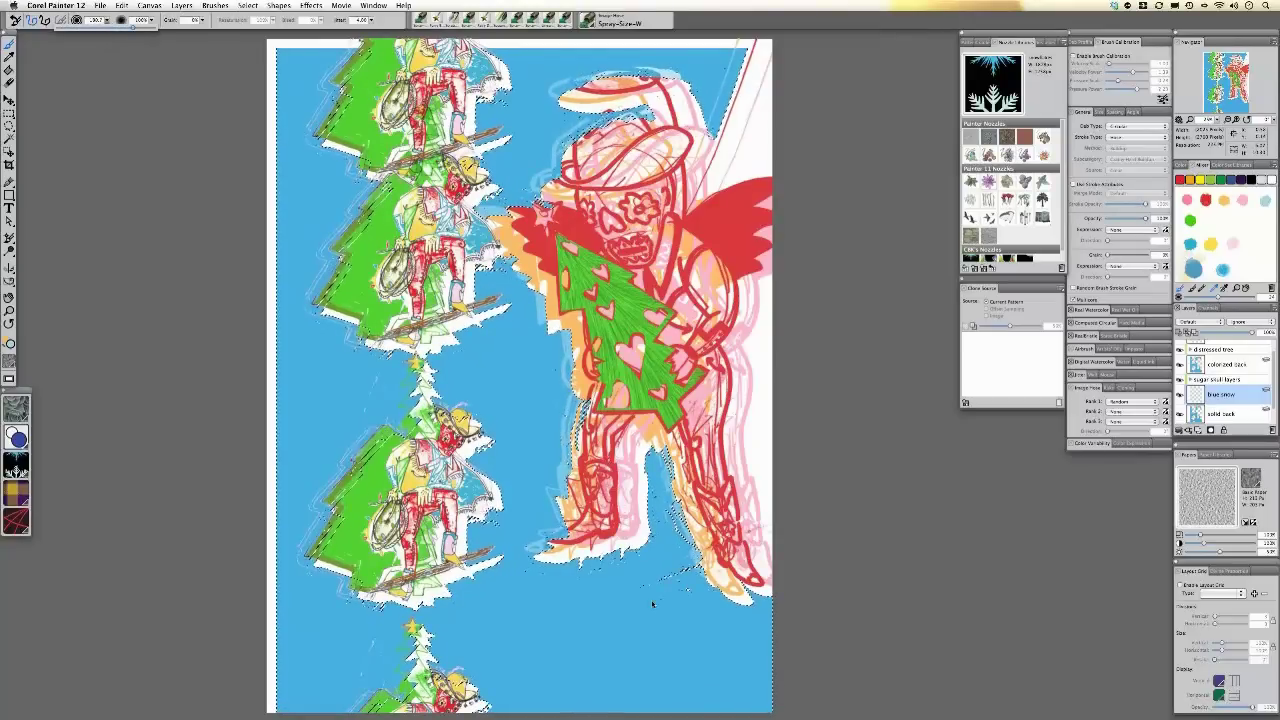
pyautogui.moveTo(640, 604)
pyautogui.mouseDown()
pyautogui.moveTo(690, 622)
pyautogui.moveTo(559, 561)
pyautogui.moveTo(506, 492)
pyautogui.moveTo(384, 442)
pyautogui.moveTo(376, 397)
pyautogui.moveTo(316, 419)
pyautogui.moveTo(281, 267)
pyautogui.moveTo(367, 127)
pyautogui.moveTo(603, 125)
pyautogui.moveTo(618, 80)
pyautogui.moveTo(688, 133)
pyautogui.moveTo(548, 133)
pyautogui.moveTo(356, 612)
pyautogui.moveTo(333, 715)
pyautogui.moveTo(339, 690)
pyautogui.moveTo(469, 670)
pyautogui.moveTo(745, 681)
pyautogui.moveTo(492, 617)
pyautogui.moveTo(352, 428)
pyautogui.mouseUp()
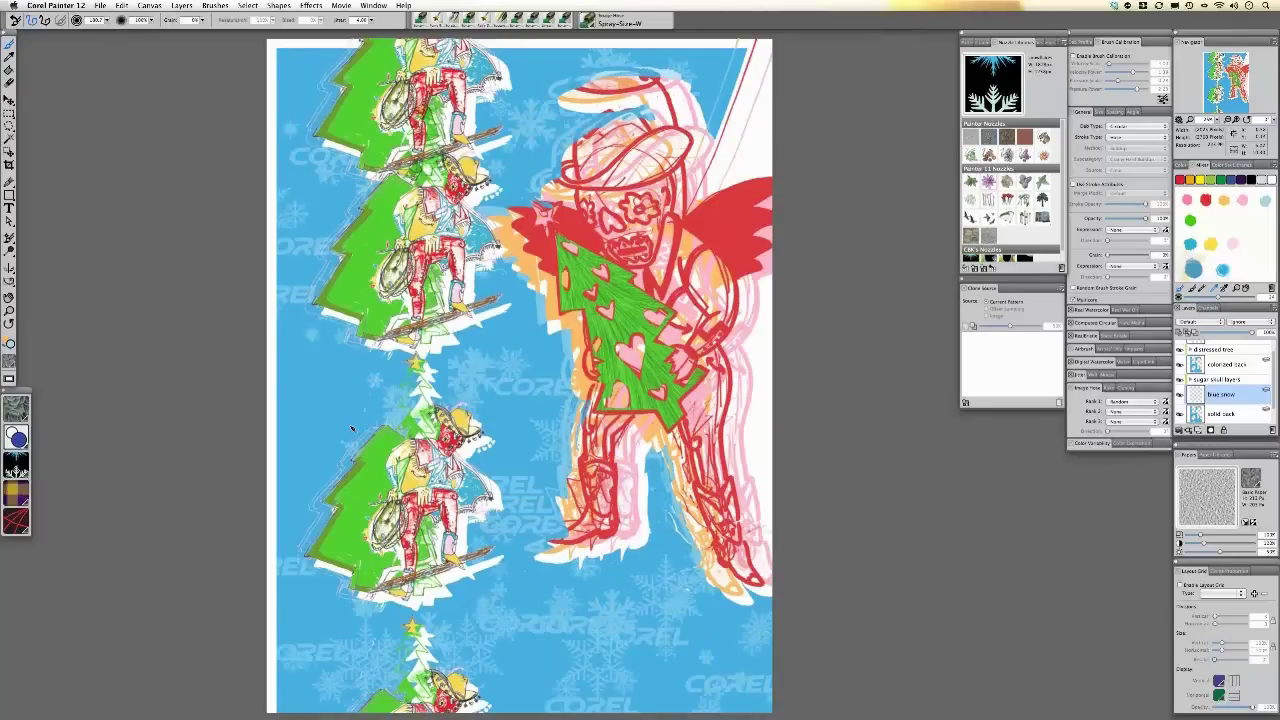
pyautogui.click(337, 462)
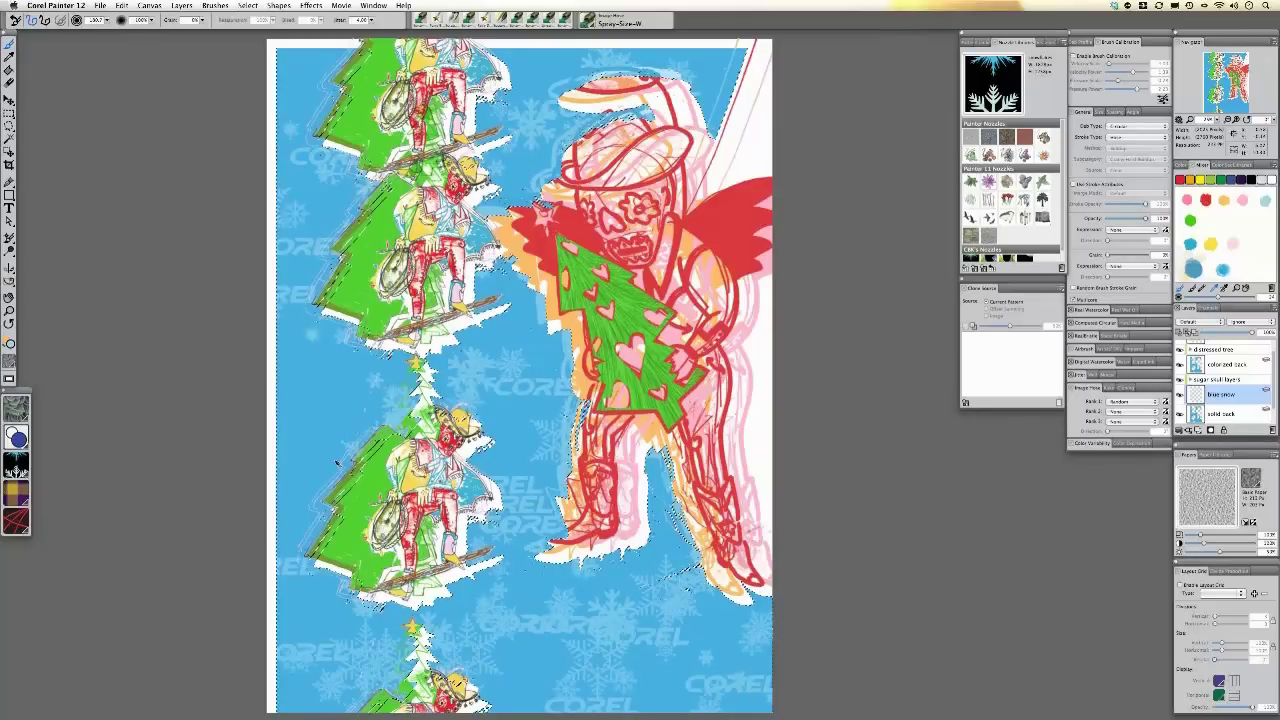
pyautogui.moveTo(337, 462)
pyautogui.mouseDown()
pyautogui.moveTo(517, 332)
pyautogui.moveTo(583, 541)
pyautogui.moveTo(537, 511)
pyautogui.moveTo(552, 360)
pyautogui.mouseUp()
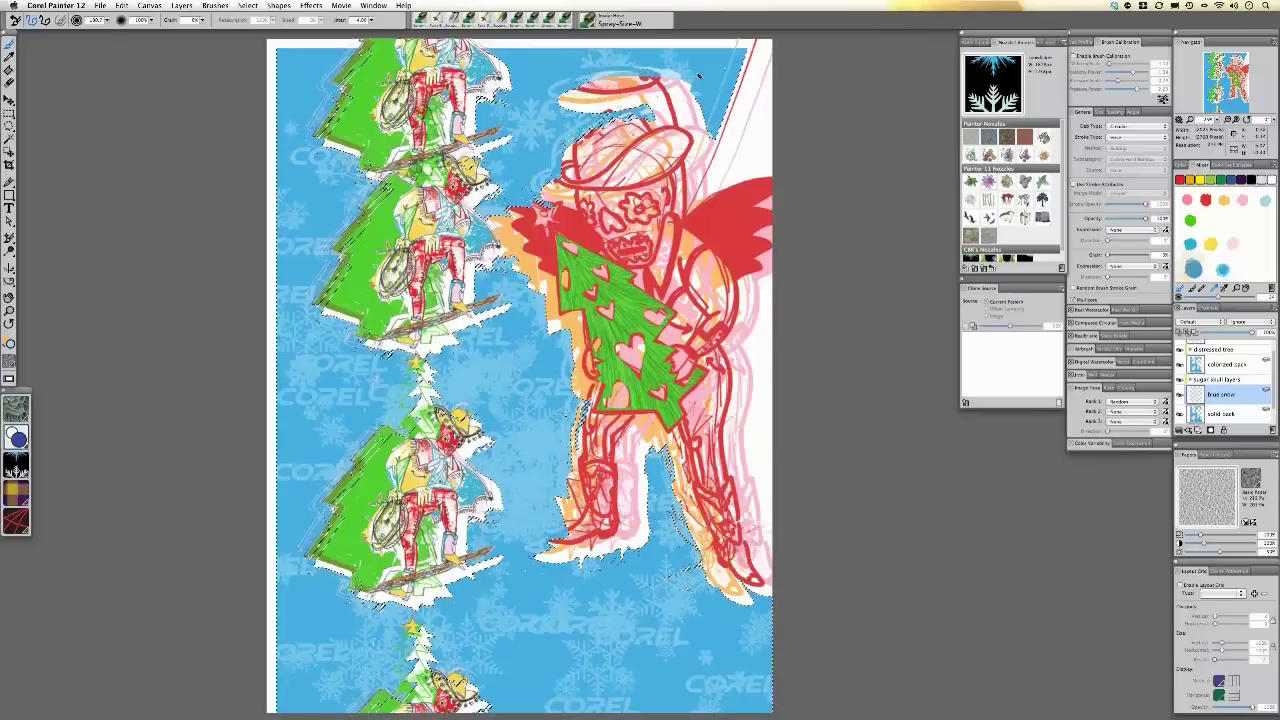
pyautogui.moveTo(698, 75)
pyautogui.mouseDown()
pyautogui.moveTo(545, 452)
pyautogui.moveTo(452, 538)
pyautogui.moveTo(476, 590)
pyautogui.mouseUp()
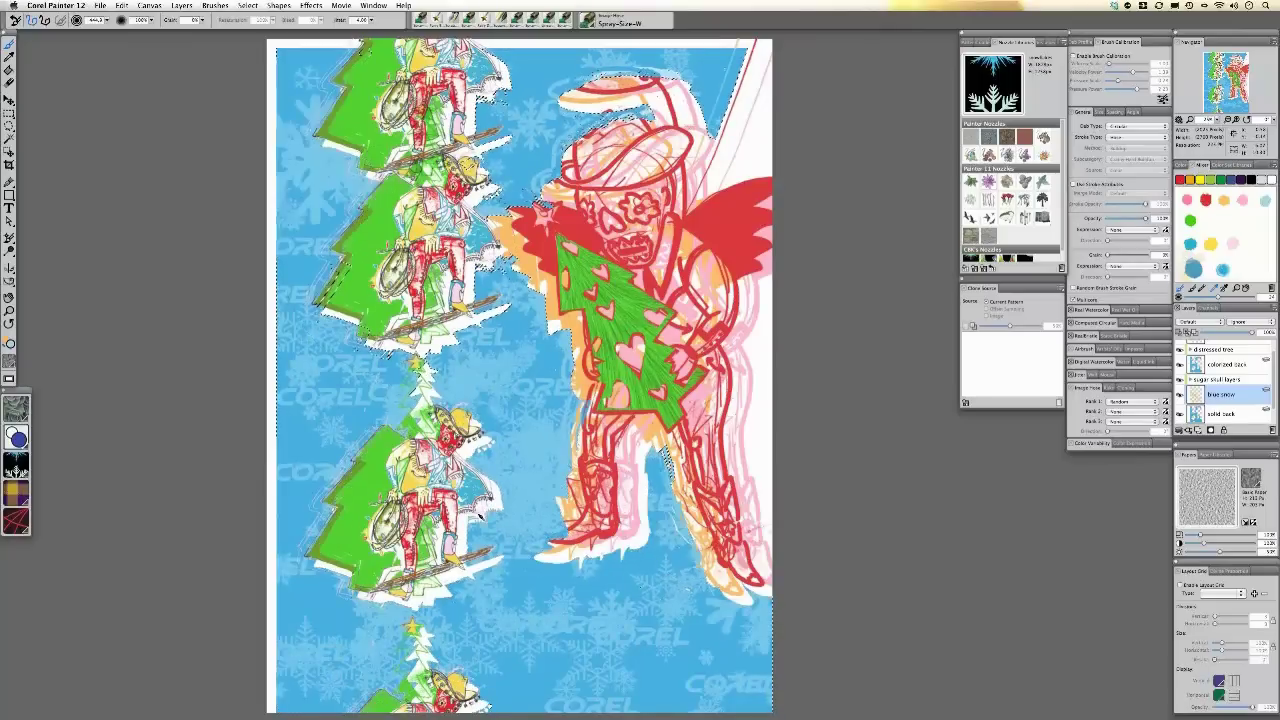
pyautogui.click(542, 525)
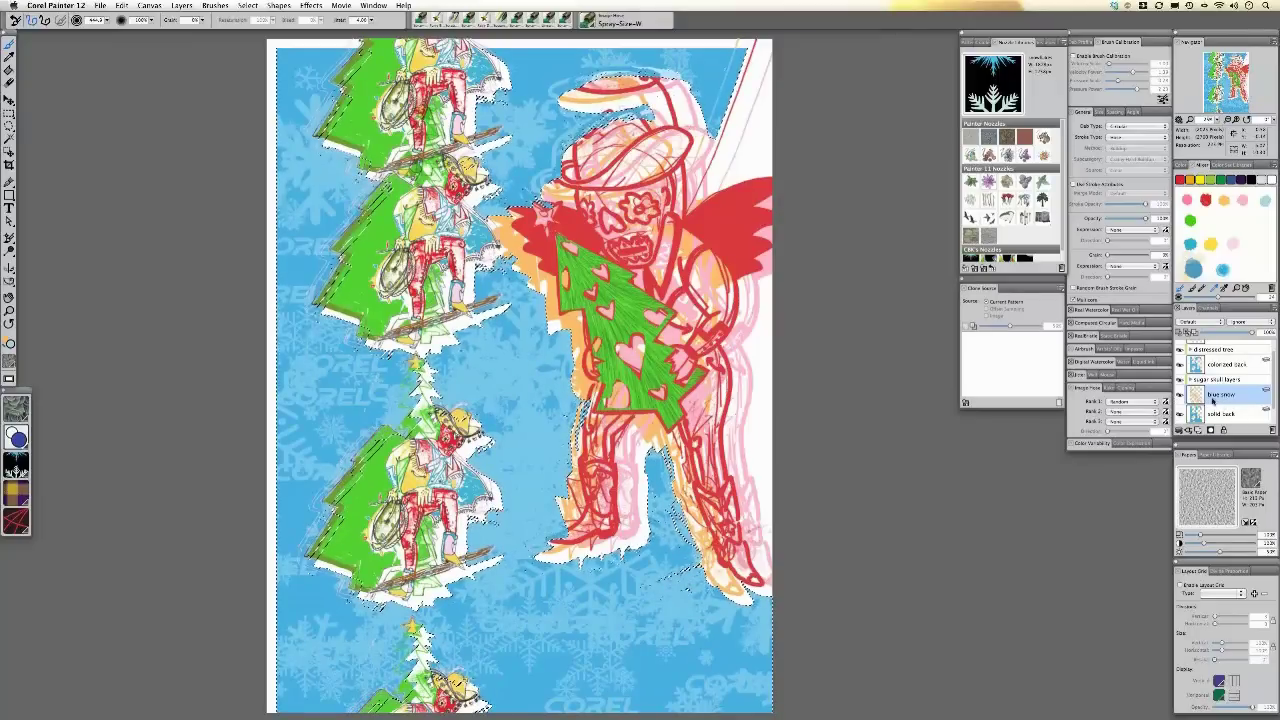
# - Compare the Gel, Colorize, Soft Light and Hard Light composite methods on the blue snow layer and settle on Overlay
pyautogui.click(1205, 323)
pyautogui.click(1203, 333)
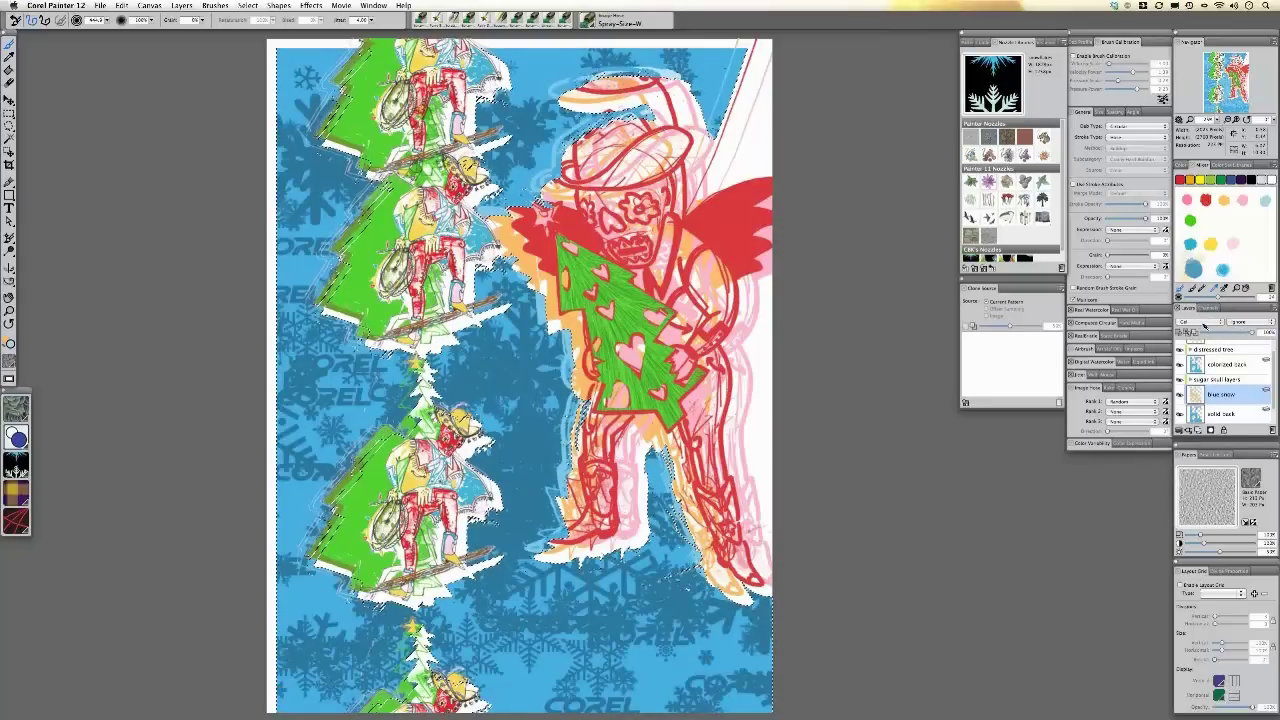
pyautogui.press('Down')
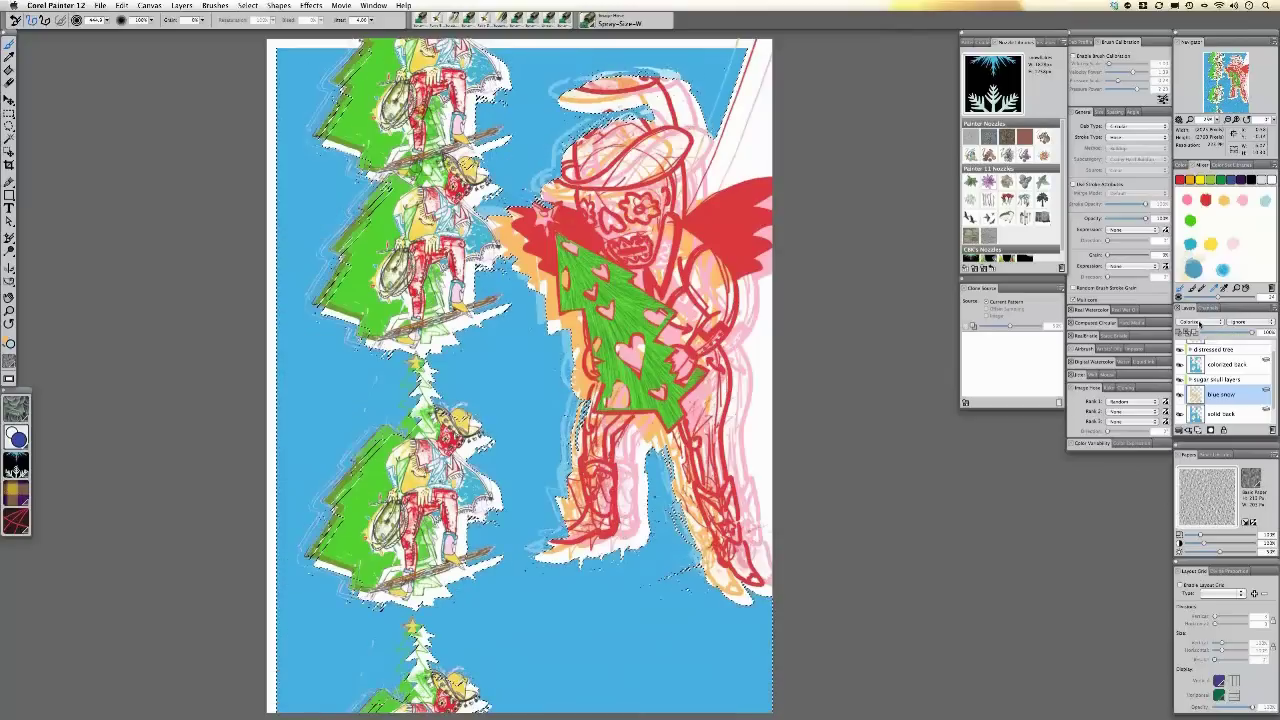
pyautogui.click(1200, 324)
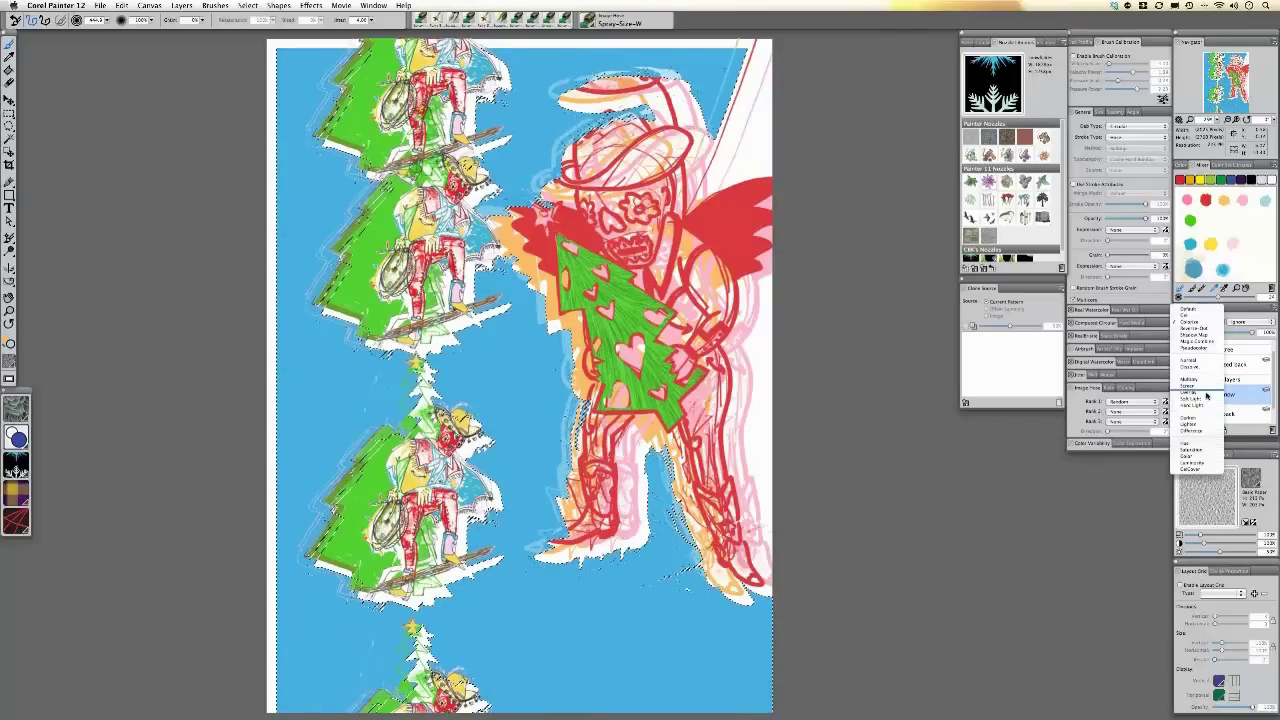
pyautogui.click(1207, 397)
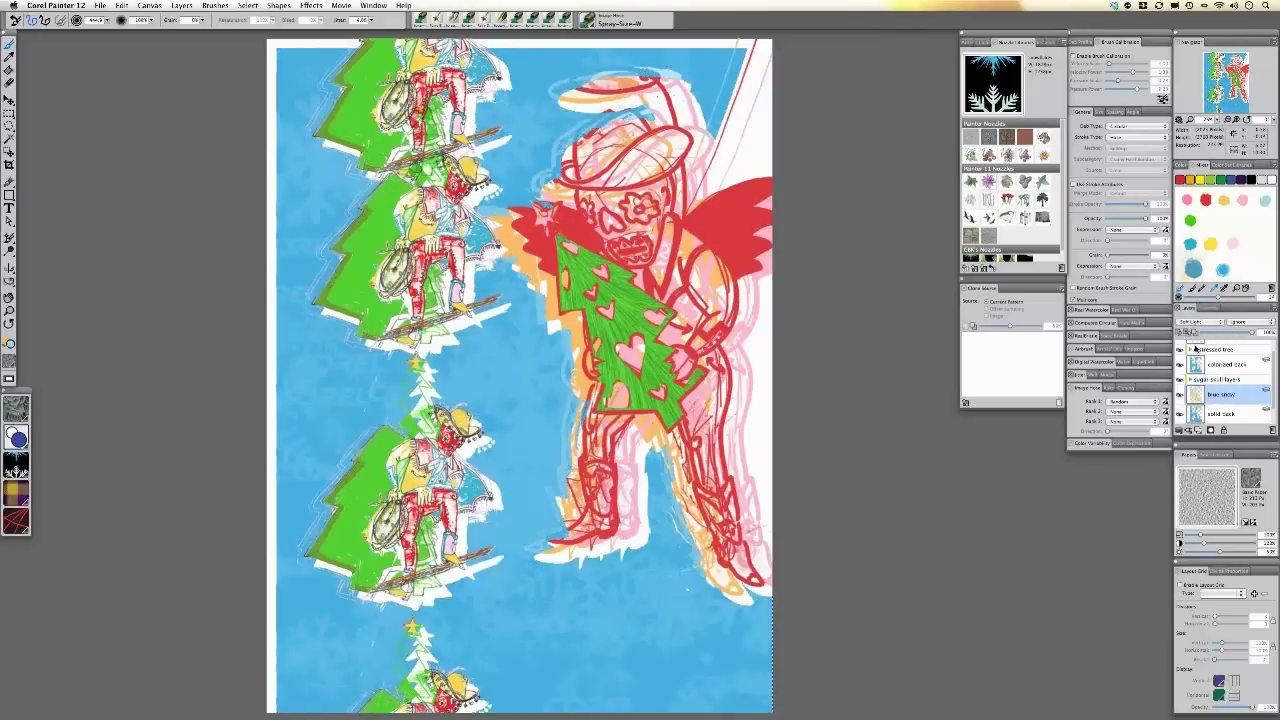
pyautogui.press('Down')
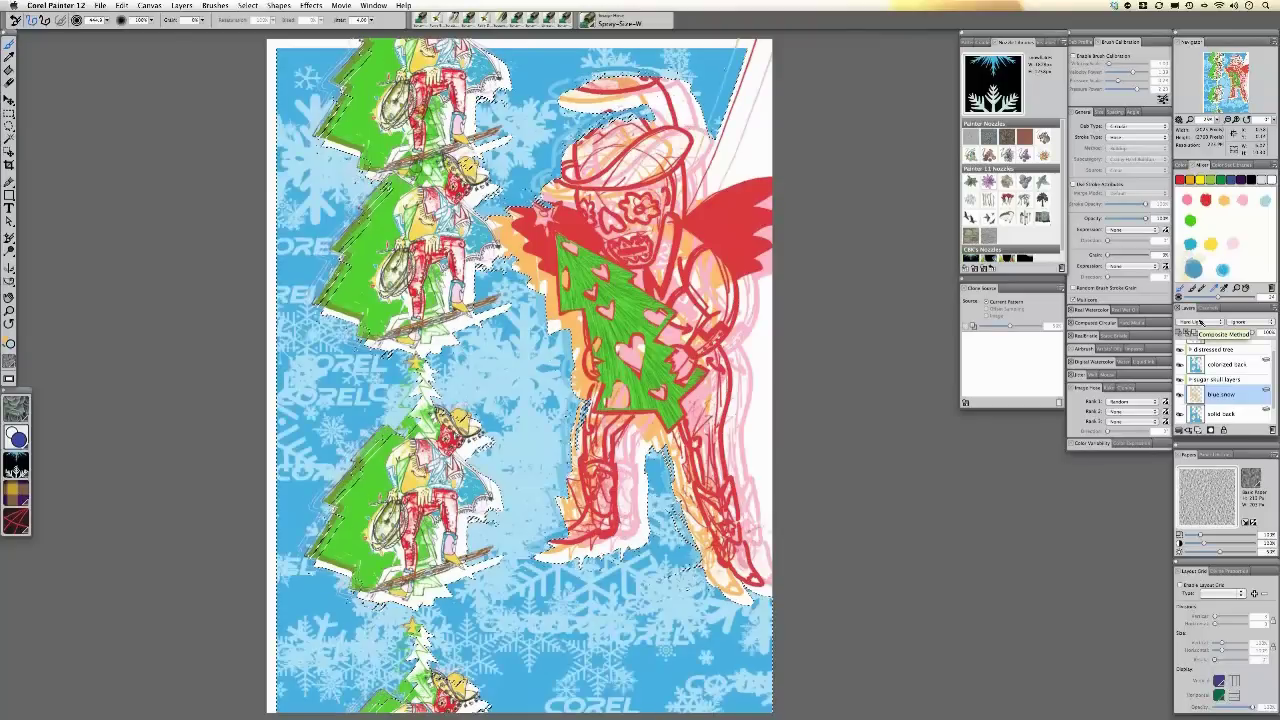
pyautogui.press('Up')
pyautogui.press('Up')
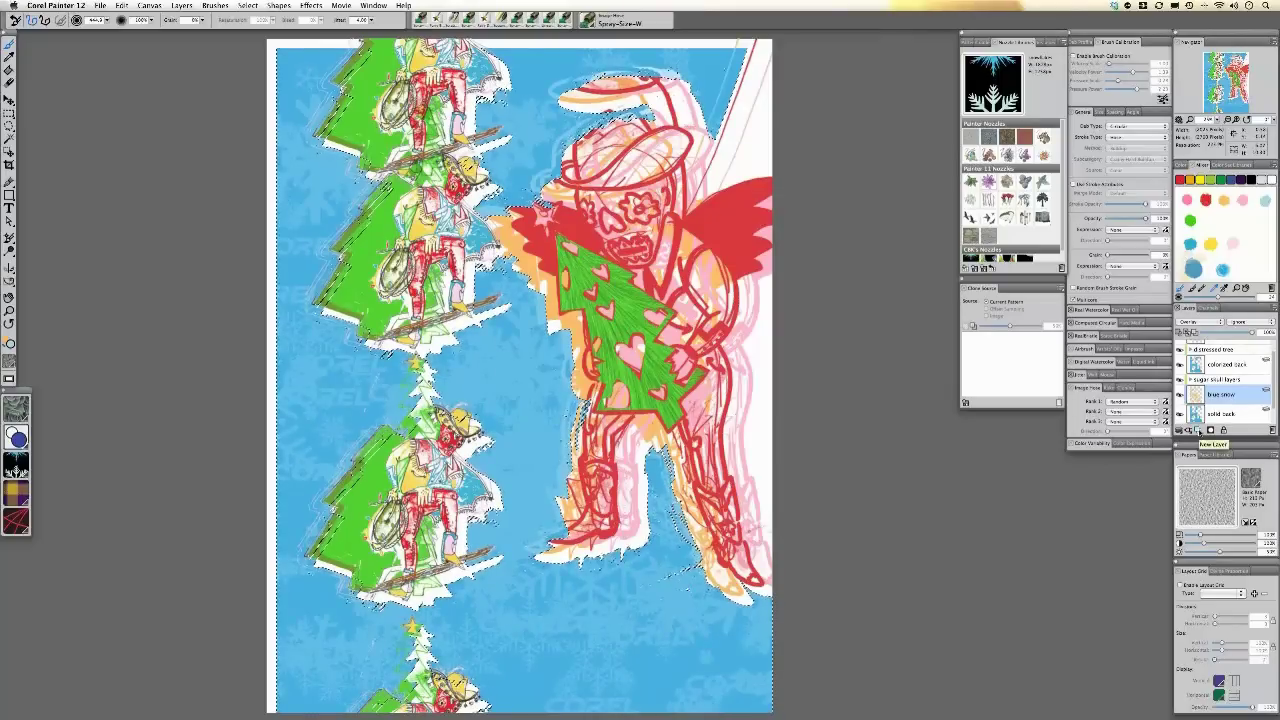
# - On a new layer above blue snow, spray large snowflakes and logos across the blue background with Grain set to 100%
pyautogui.click(1198, 431)
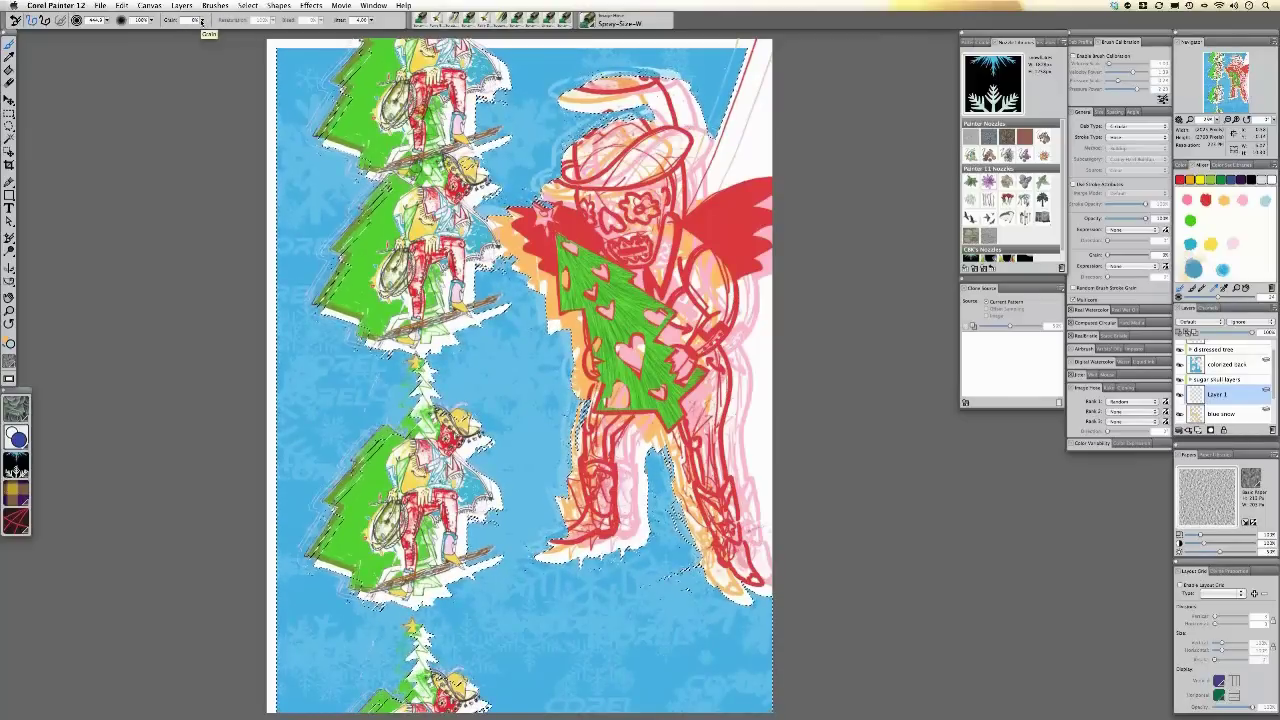
pyautogui.moveTo(203, 21); pyautogui.dragTo(258, 29)
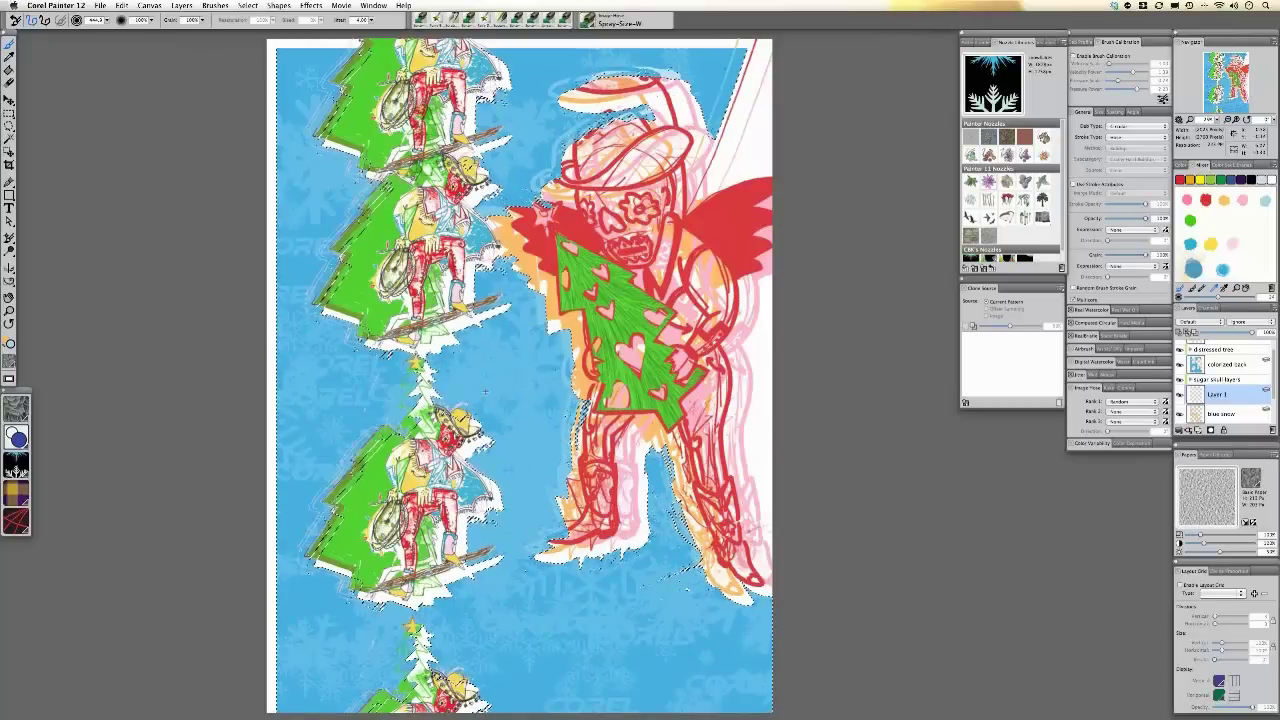
pyautogui.click(506, 392)
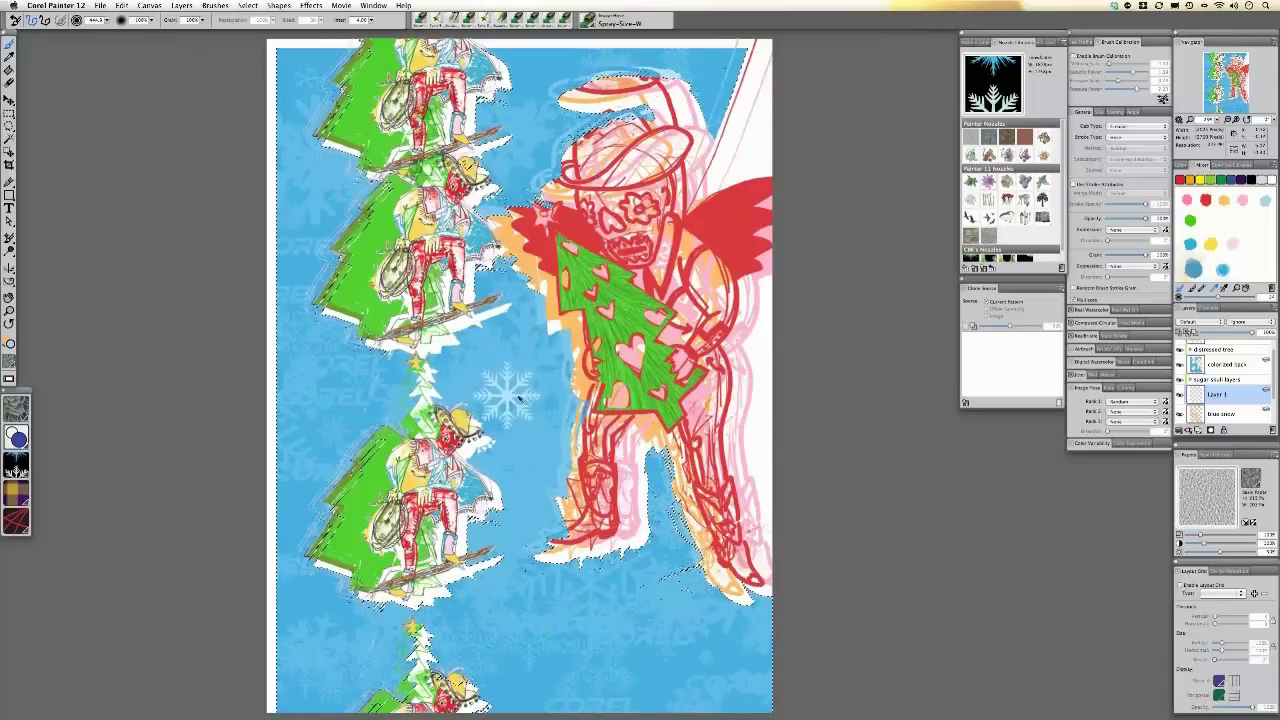
pyautogui.moveTo(543, 423)
pyautogui.mouseDown()
pyautogui.moveTo(555, 471)
pyautogui.moveTo(642, 582)
pyautogui.moveTo(642, 613)
pyautogui.moveTo(579, 567)
pyautogui.moveTo(531, 428)
pyautogui.mouseUp()
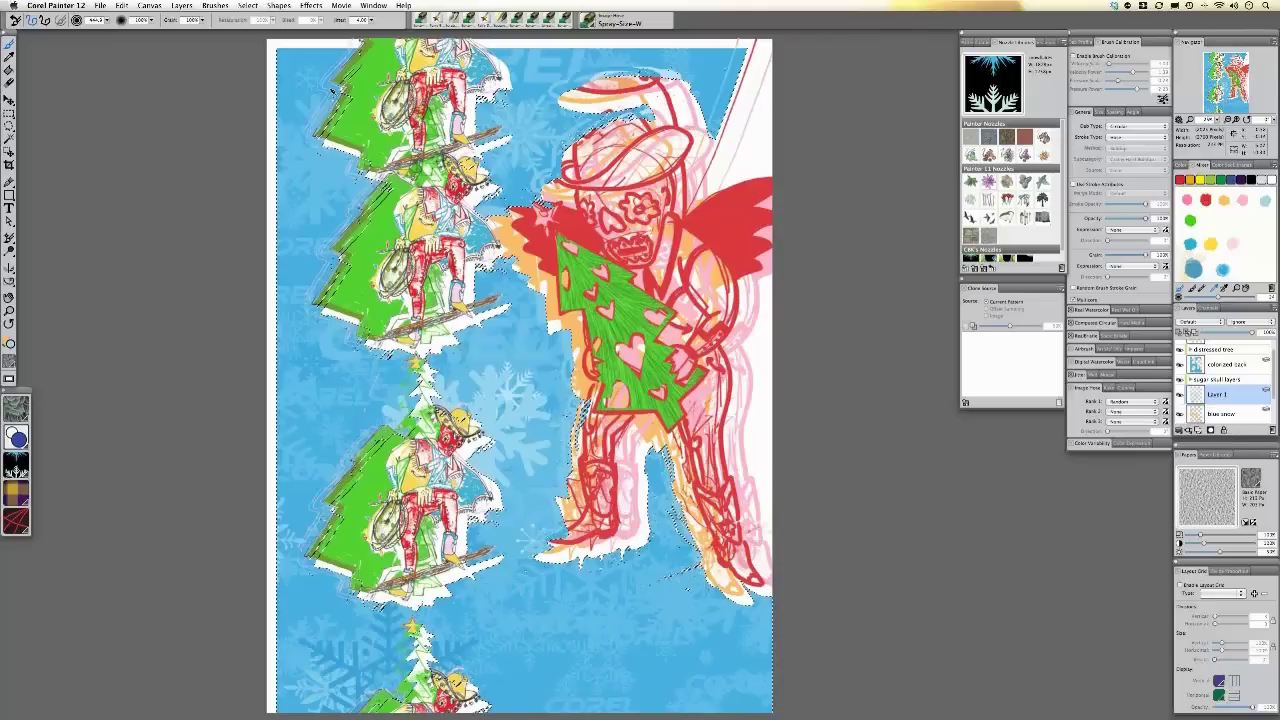
pyautogui.click(680, 614)
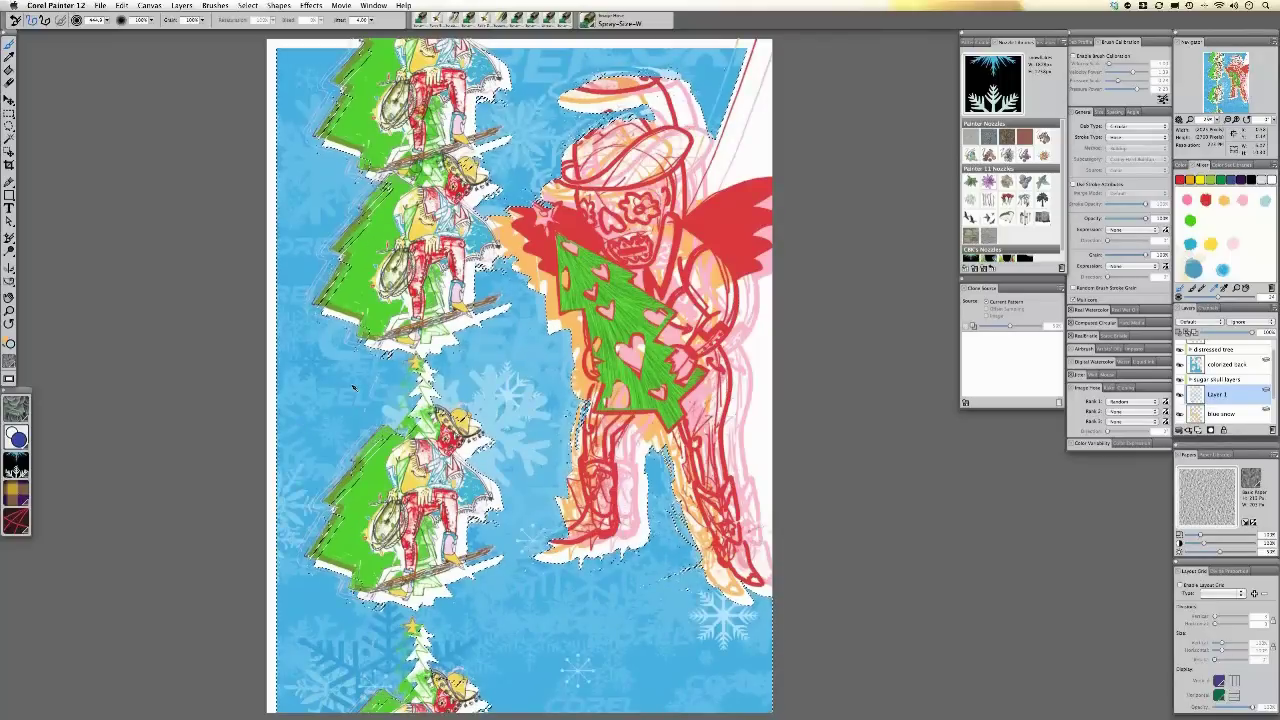
pyautogui.click(574, 585)
pyautogui.click(606, 639)
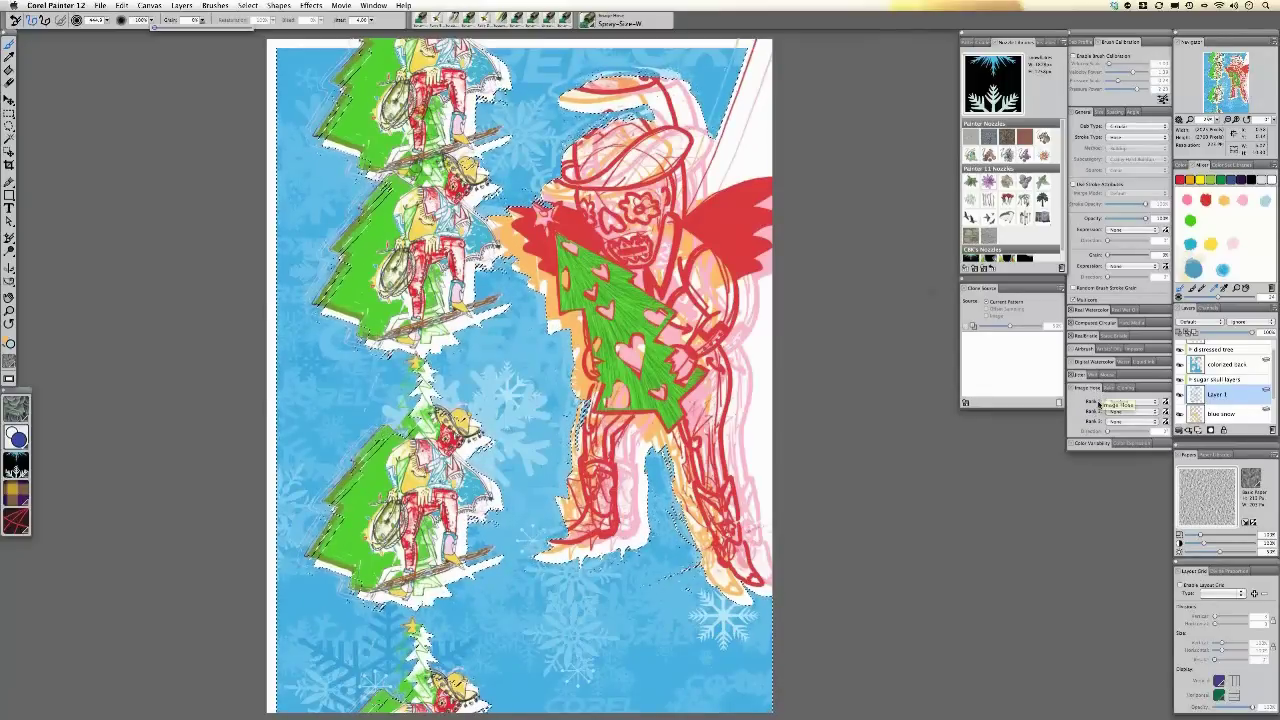
# - Rename the new snowflake layer "multi color snow"
pyautogui.doubleClick(1217, 395)
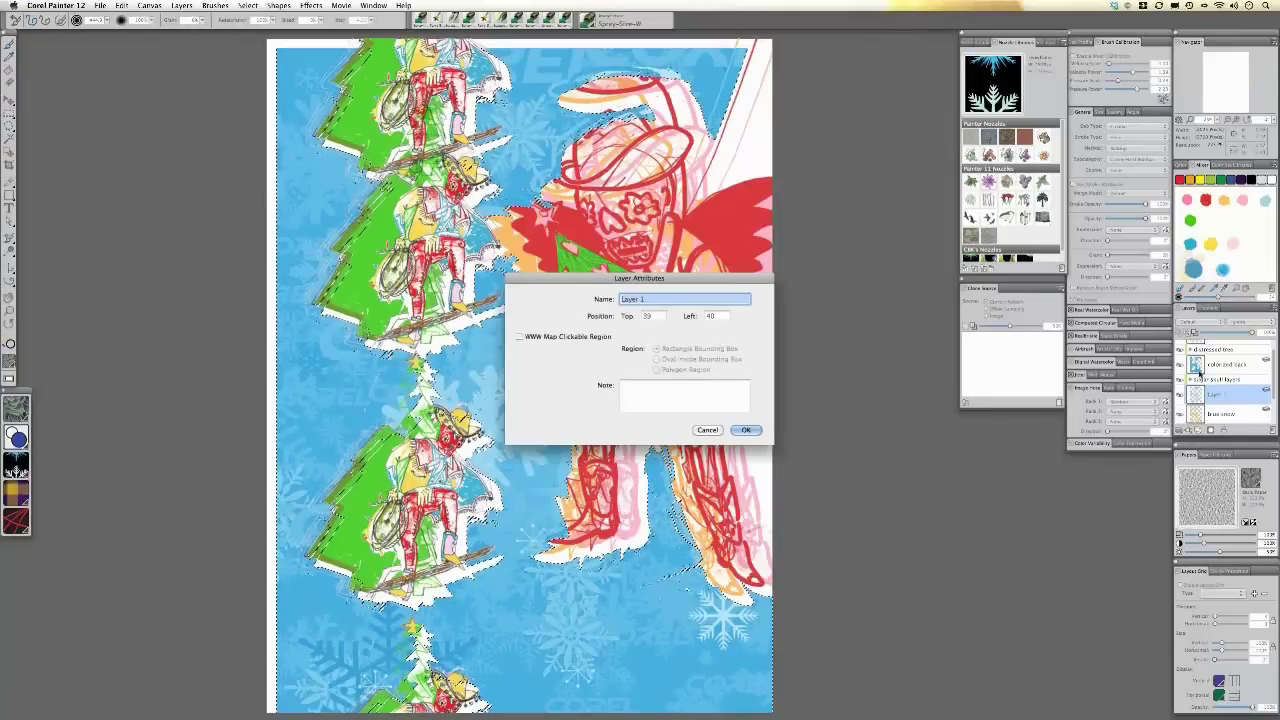
pyautogui.write('multi')
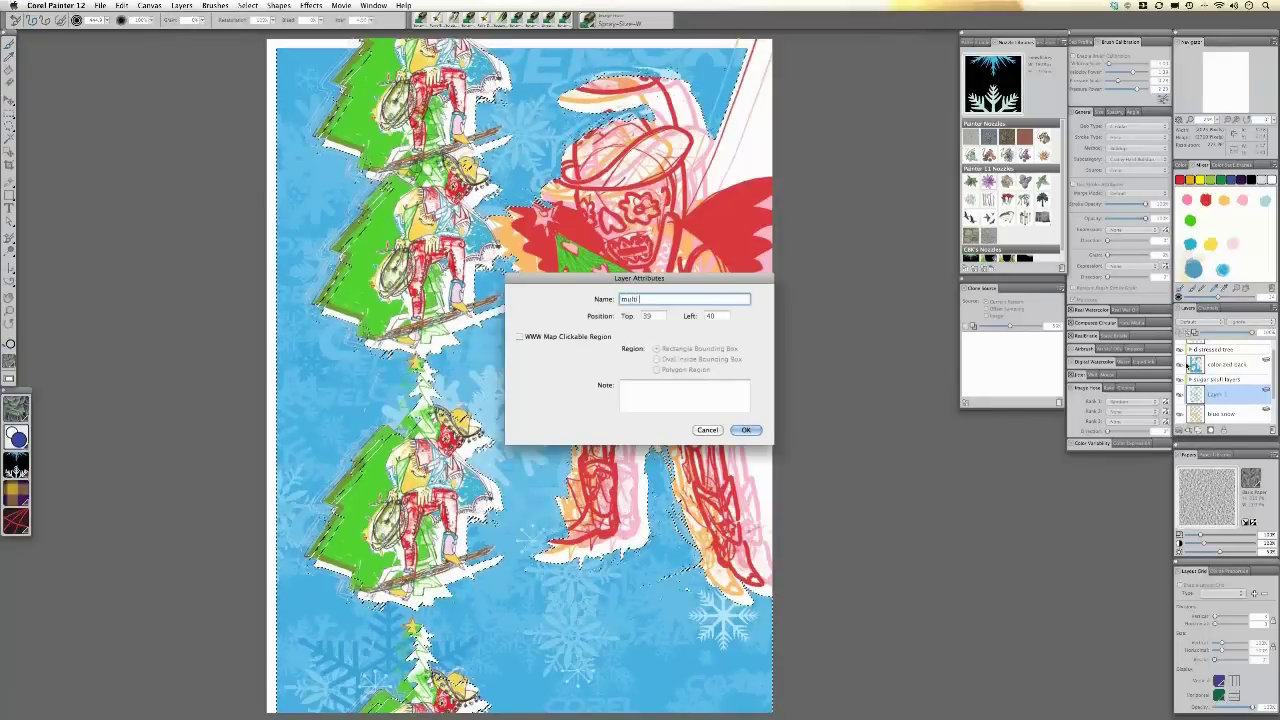
pyautogui.write(' color snow')
pyautogui.press('Return')
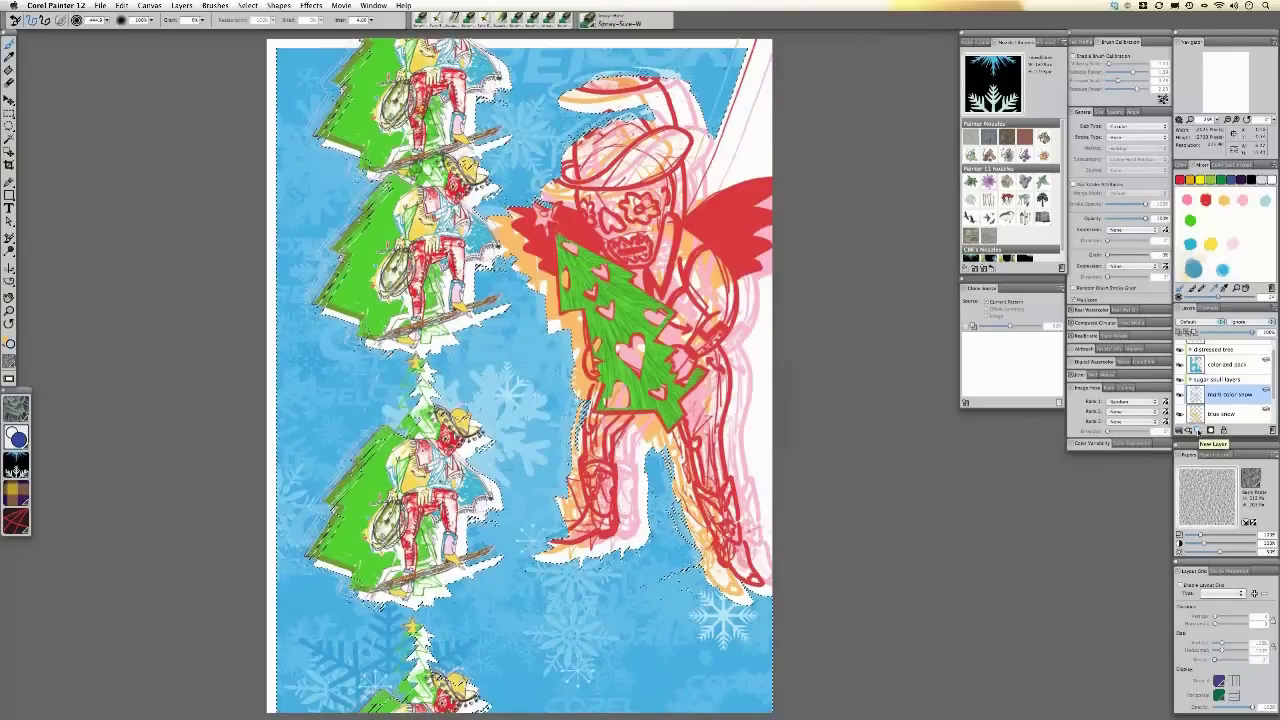
# - On a new layer above multi color snow, spray white snowflakes and Corel logos over the blue background, enlarging the brush partway through
pyautogui.click(1213, 422)
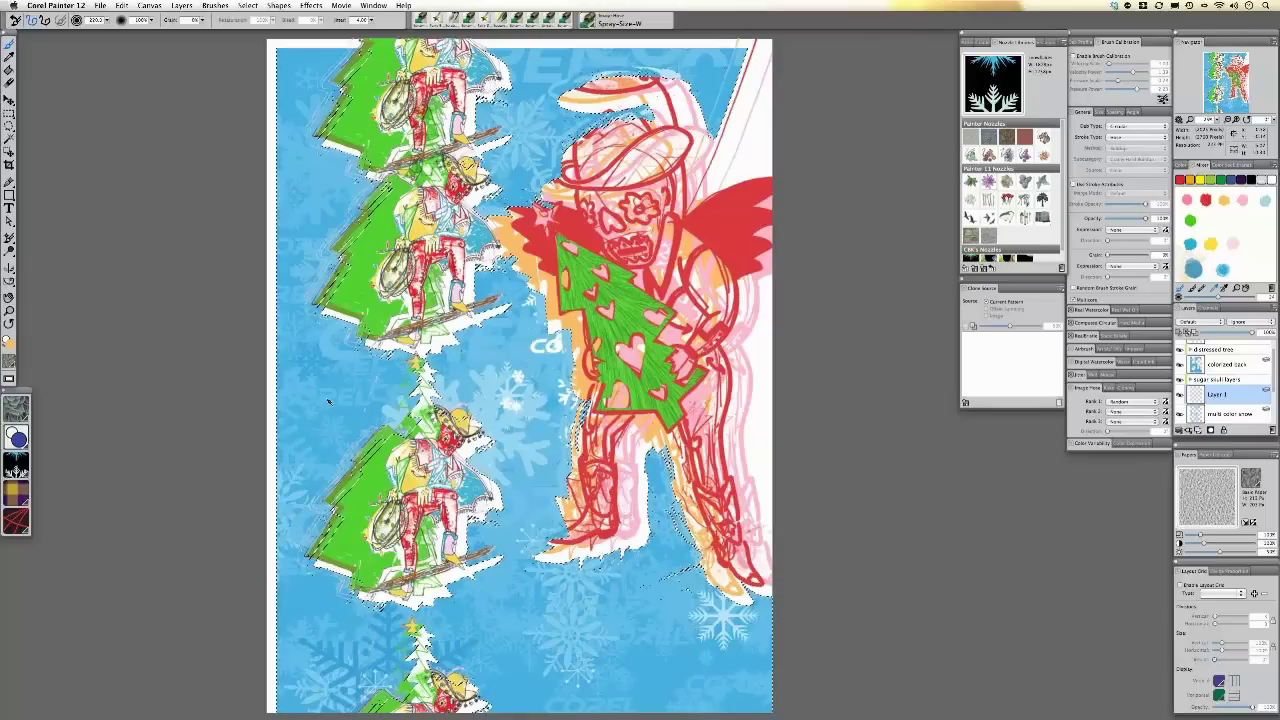
pyautogui.moveTo(688, 590); pyautogui.dragTo(694, 615)
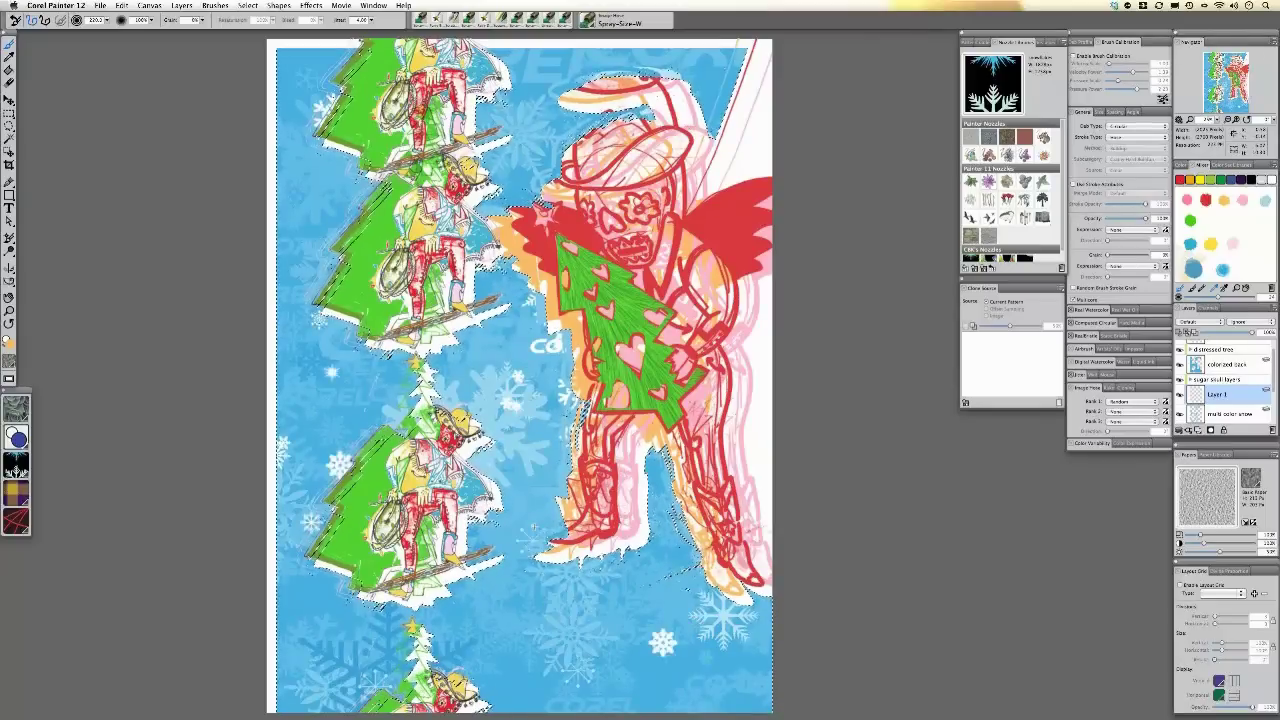
pyautogui.press(']')
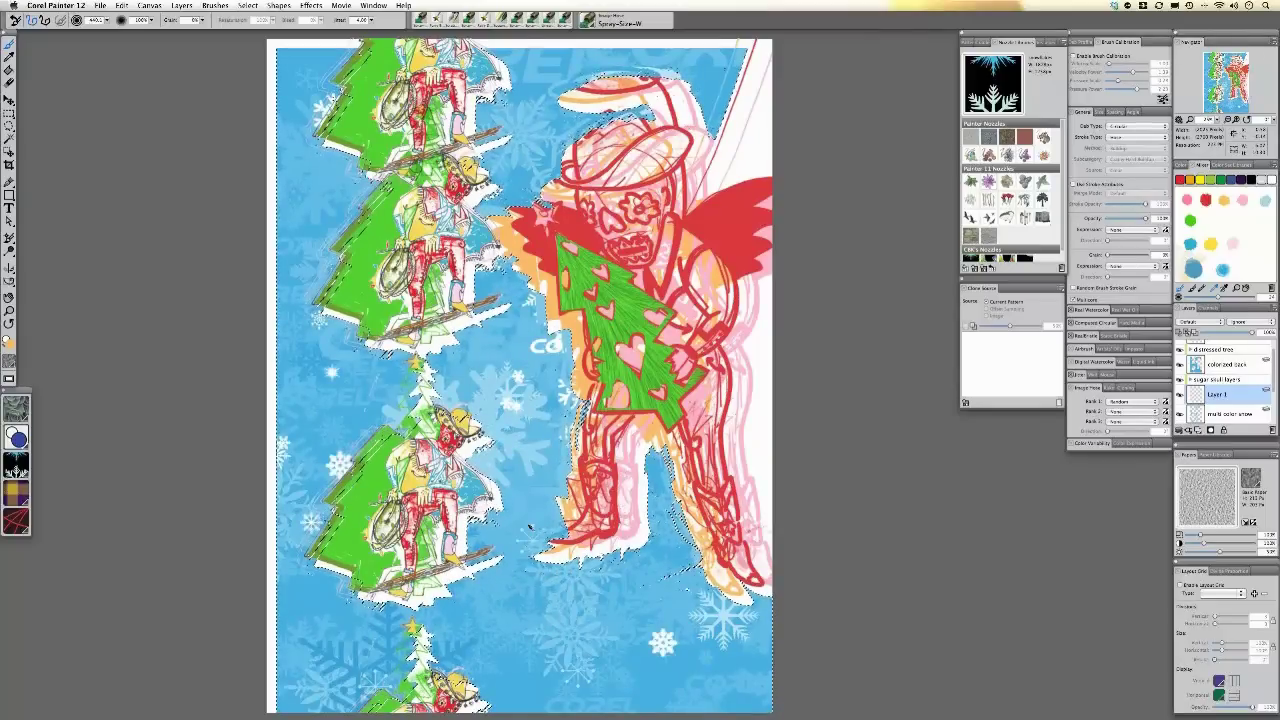
pyautogui.click(530, 526)
pyautogui.moveTo(530, 506); pyautogui.dragTo(486, 370)
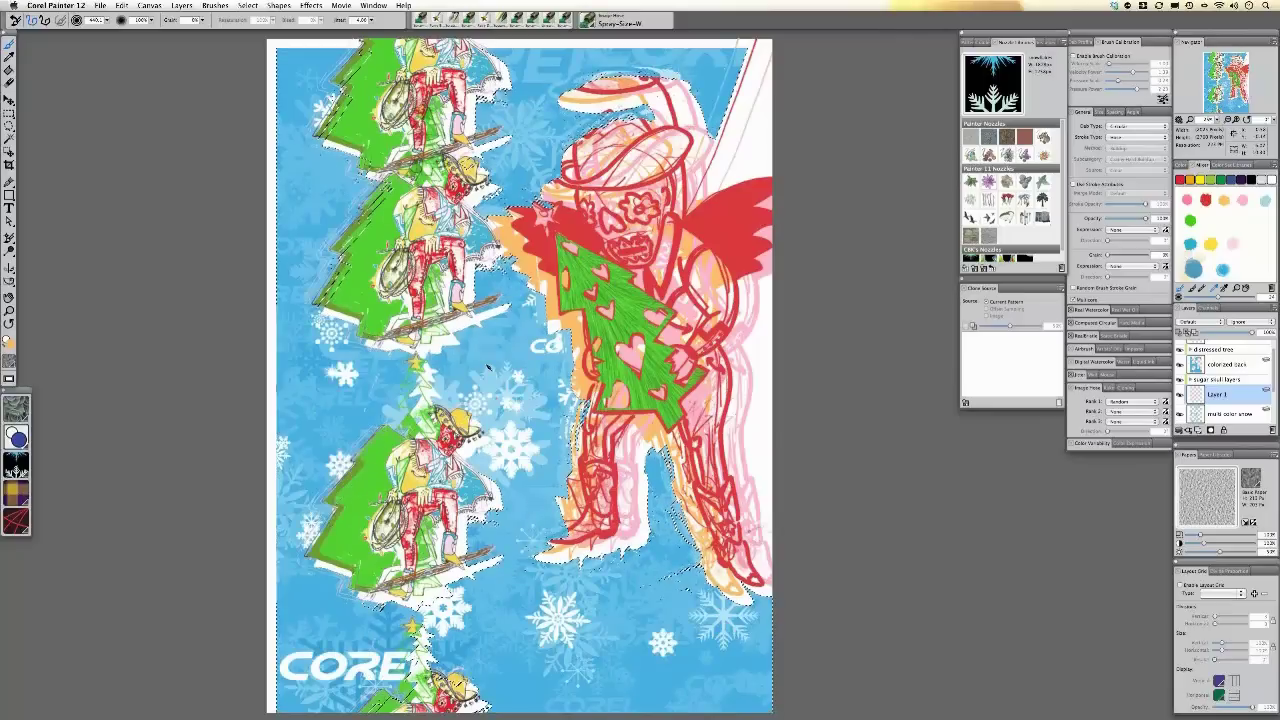
pyautogui.click(566, 631)
pyautogui.moveTo(558, 155); pyautogui.dragTo(577, 148)
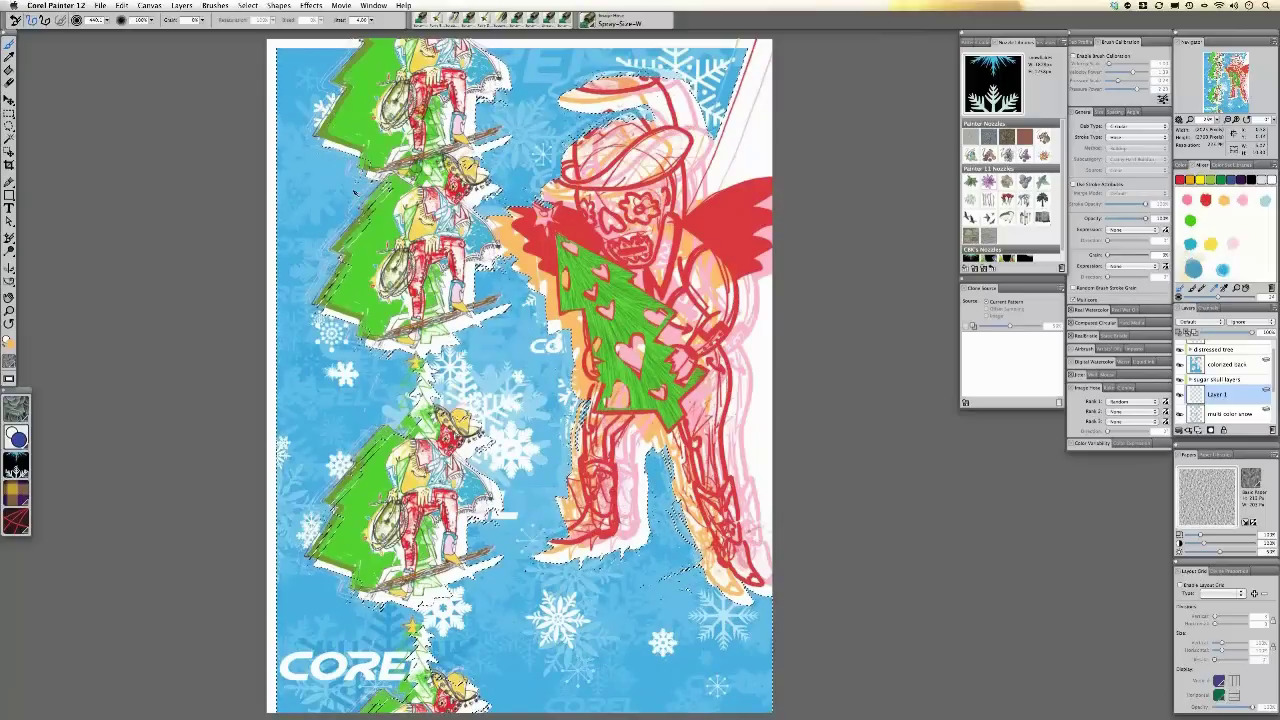
# - Spray large white snowflakes in the background's upper corner and below the skull figure, undo the last one, and lower the layer's opacity
pyautogui.click(355, 192)
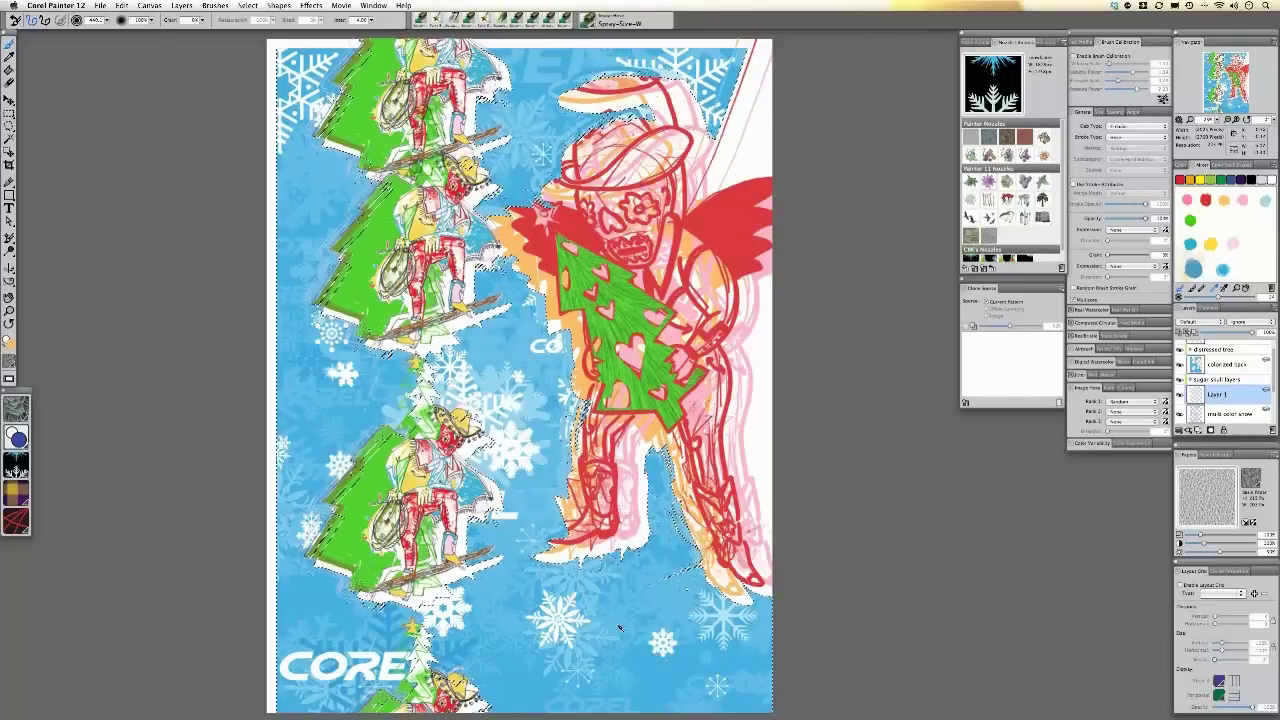
pyautogui.click(580, 662)
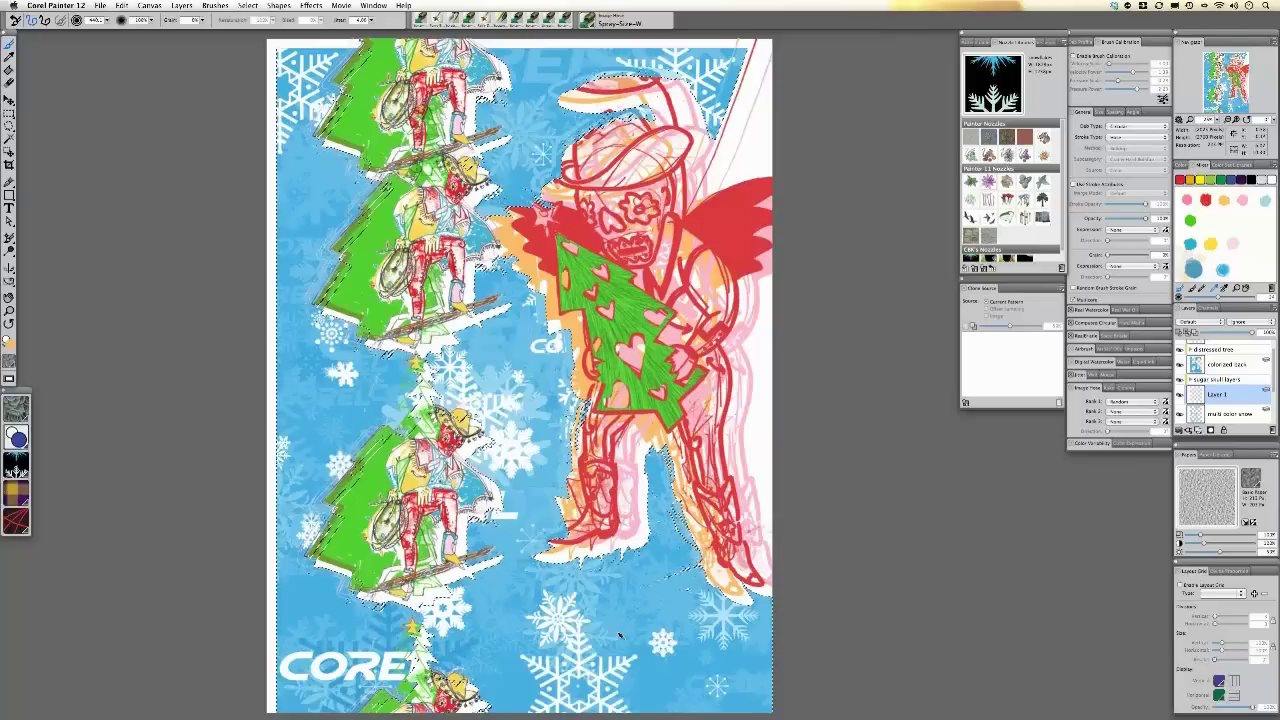
pyautogui.click(558, 583)
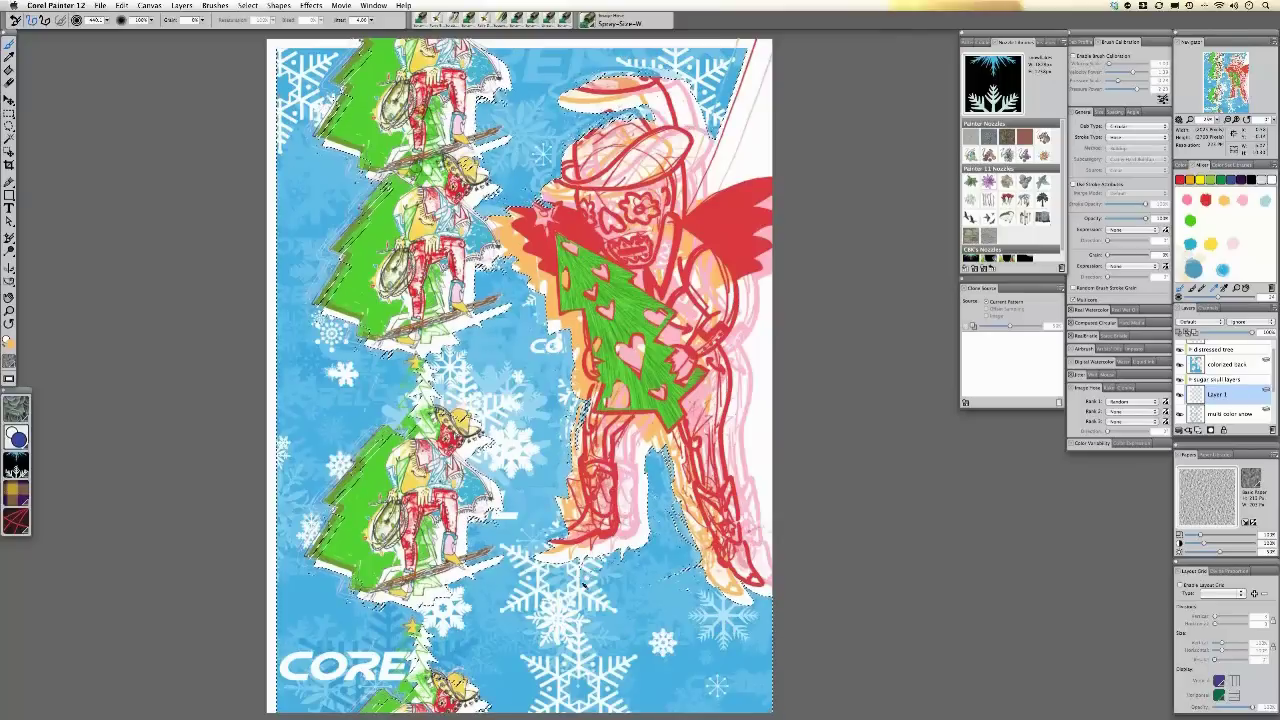
pyautogui.hotkey('ctrl', 'z')
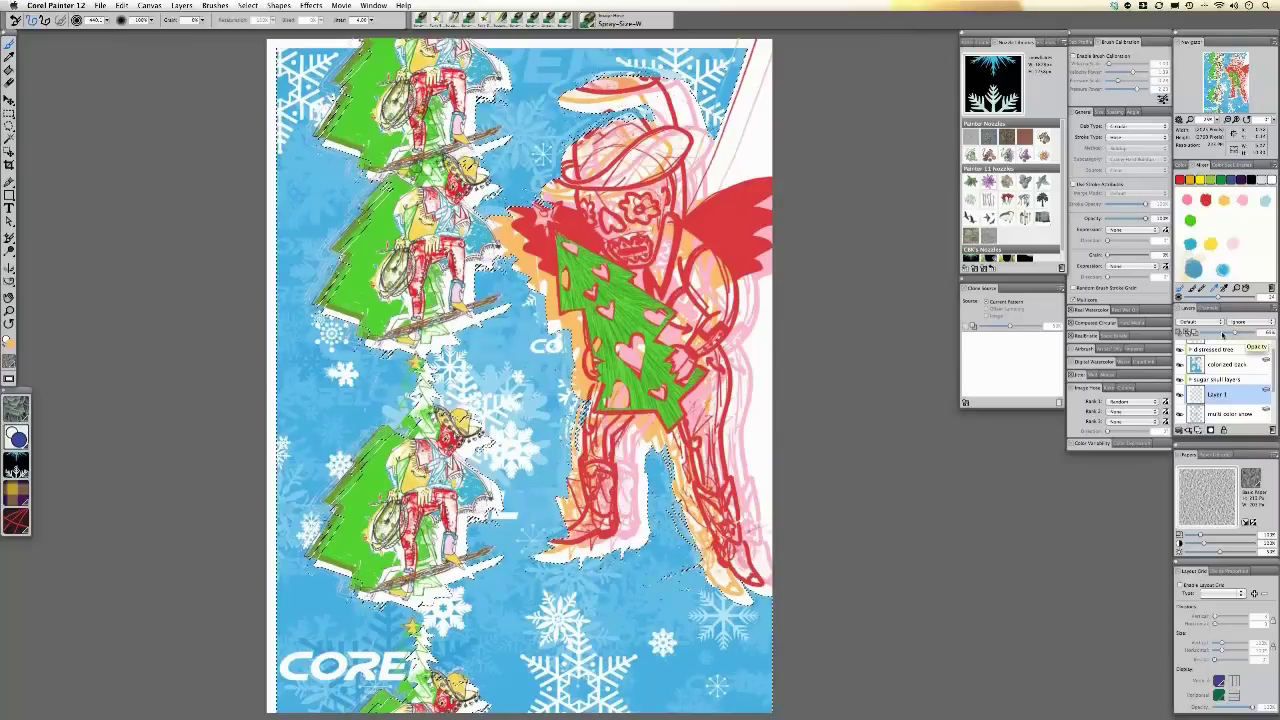
pyautogui.moveTo(1222, 335); pyautogui.dragTo(1226, 335)
pyautogui.click(347, 655)
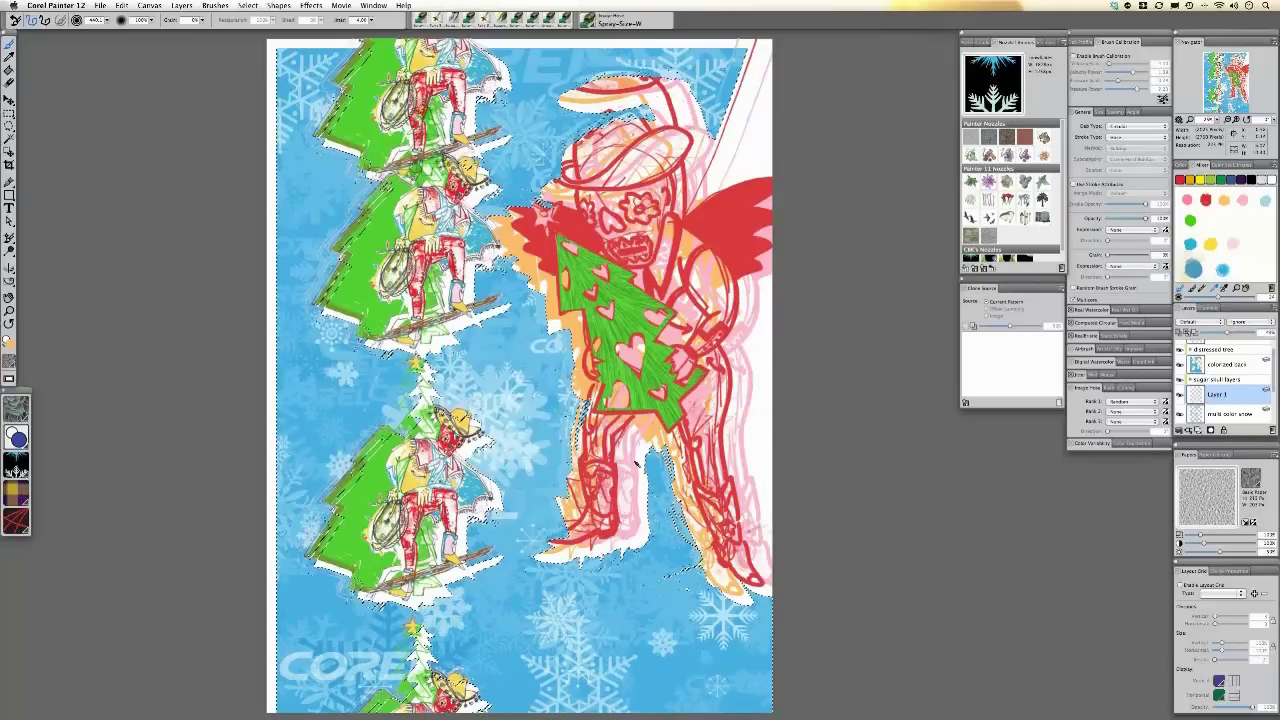
# - Rename the semi-transparent snowflake layer "screened snow"
pyautogui.doubleClick(1227, 392)
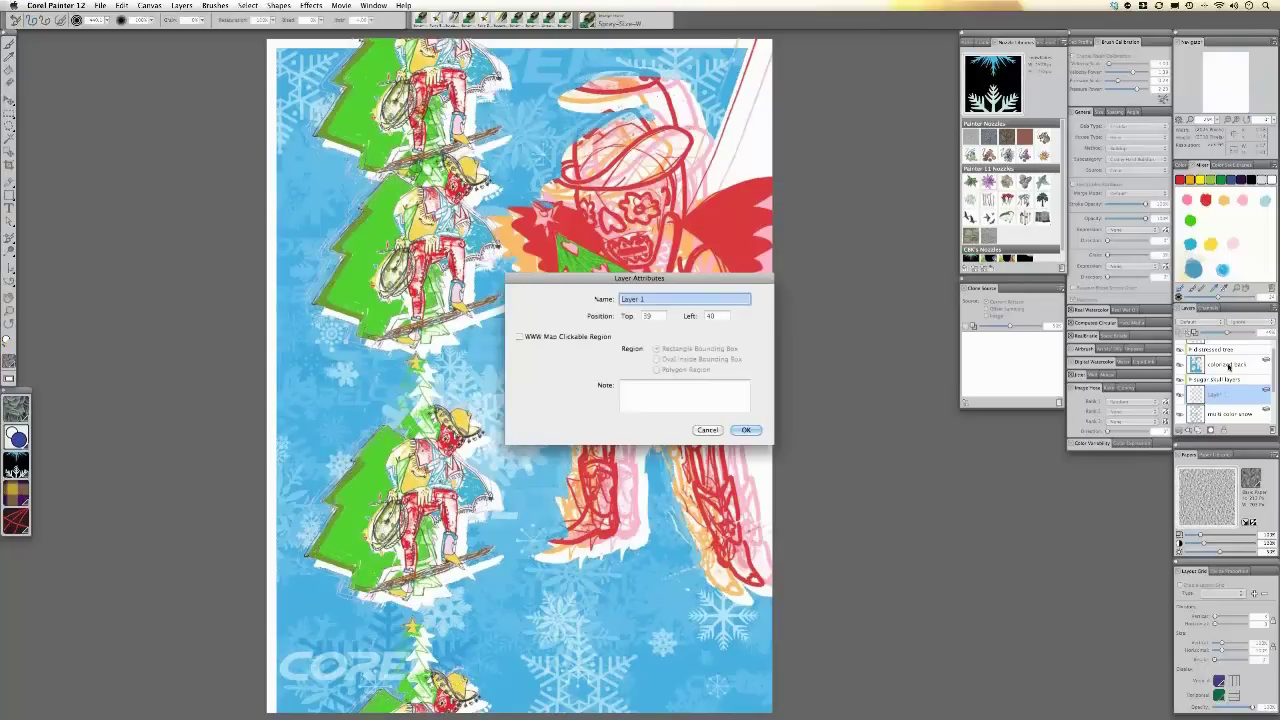
pyautogui.write('screeen')
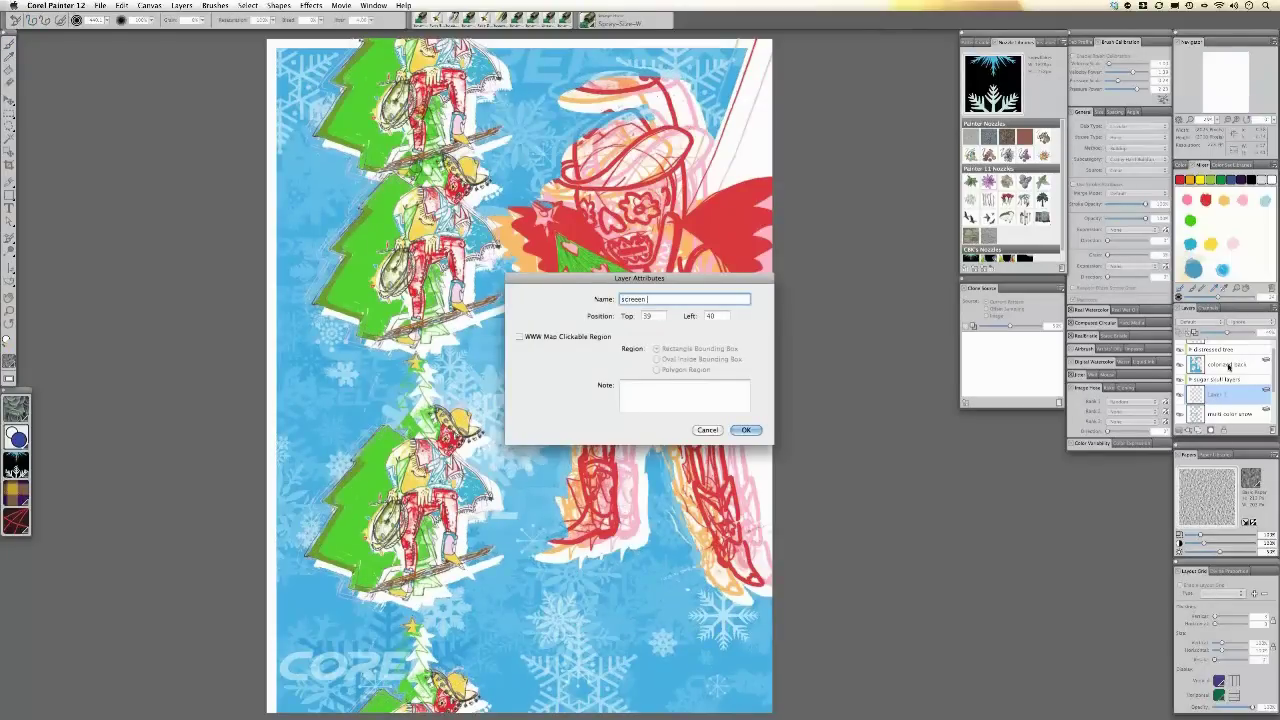
pyautogui.press('BackSpace')
pyautogui.press('BackSpace')
pyautogui.press('BackSpace')
pyautogui.write('ened')
pyautogui.press('Return')
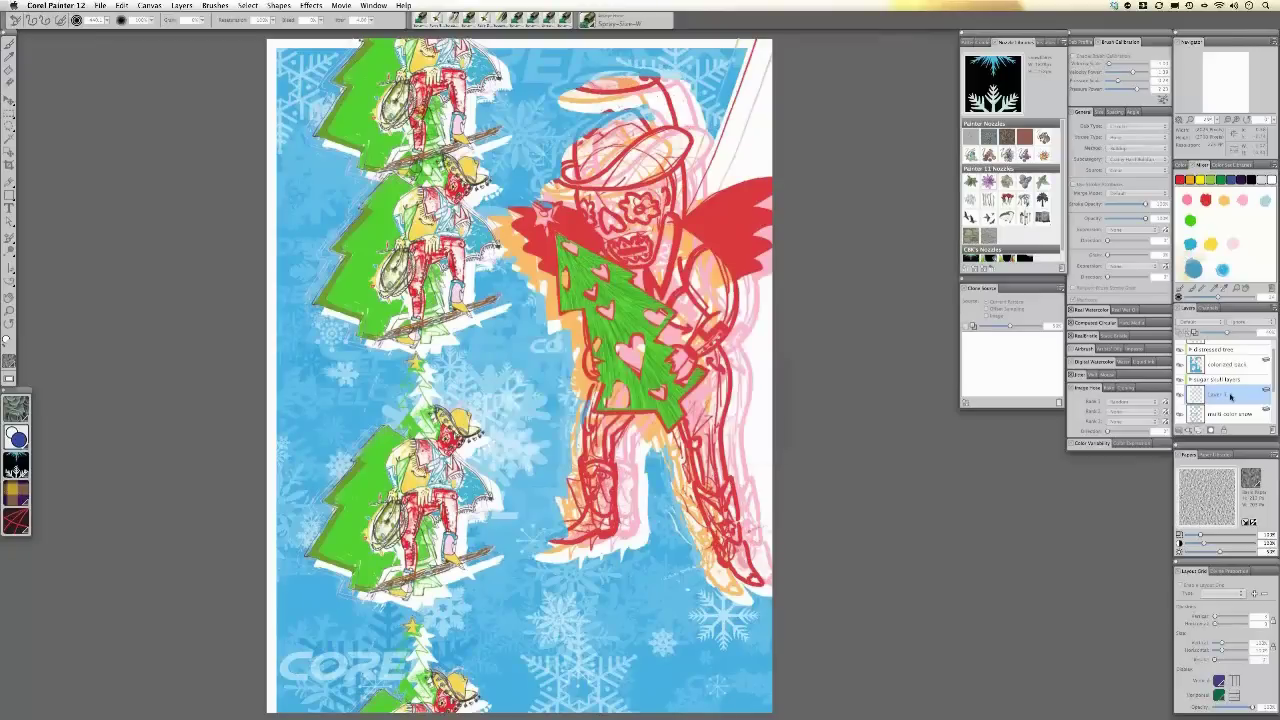
# - Add a new layer above screened snow, spray large solid white snowflakes over the blue background, and undo unwanted ones
pyautogui.click(1198, 430)
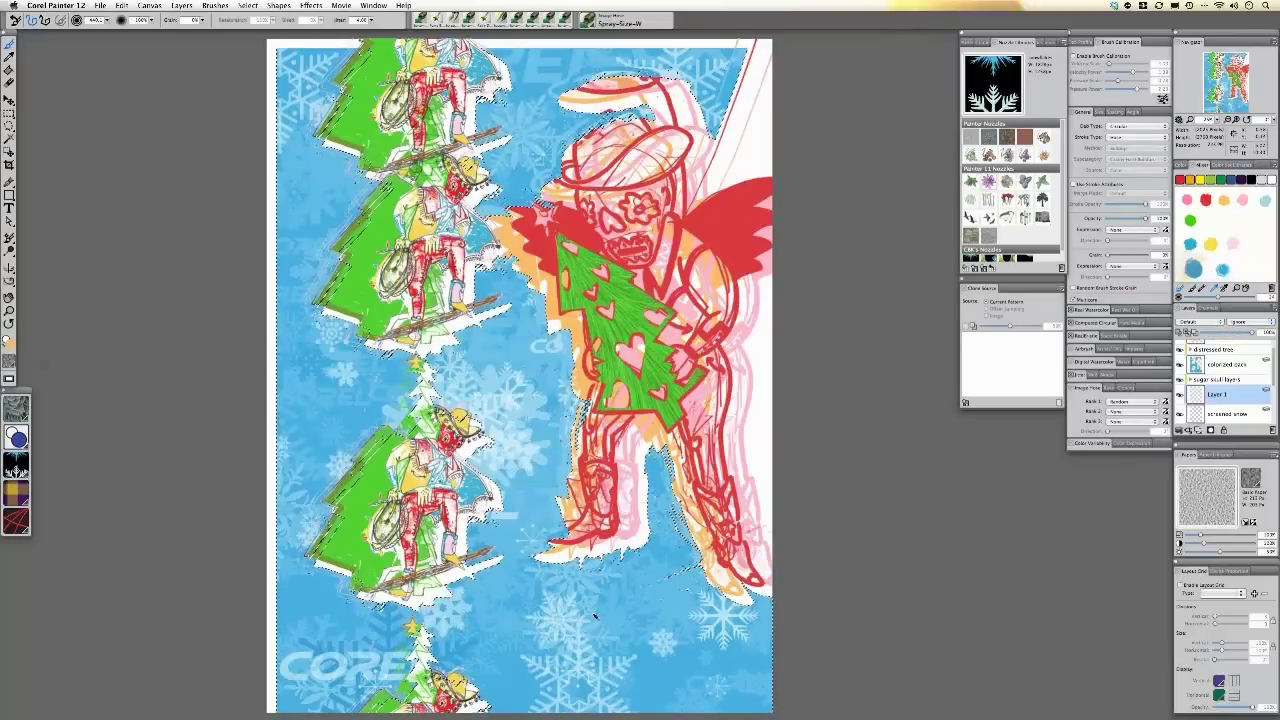
pyautogui.moveTo(613, 631); pyautogui.dragTo(559, 505)
pyautogui.click(546, 482)
pyautogui.click(362, 434)
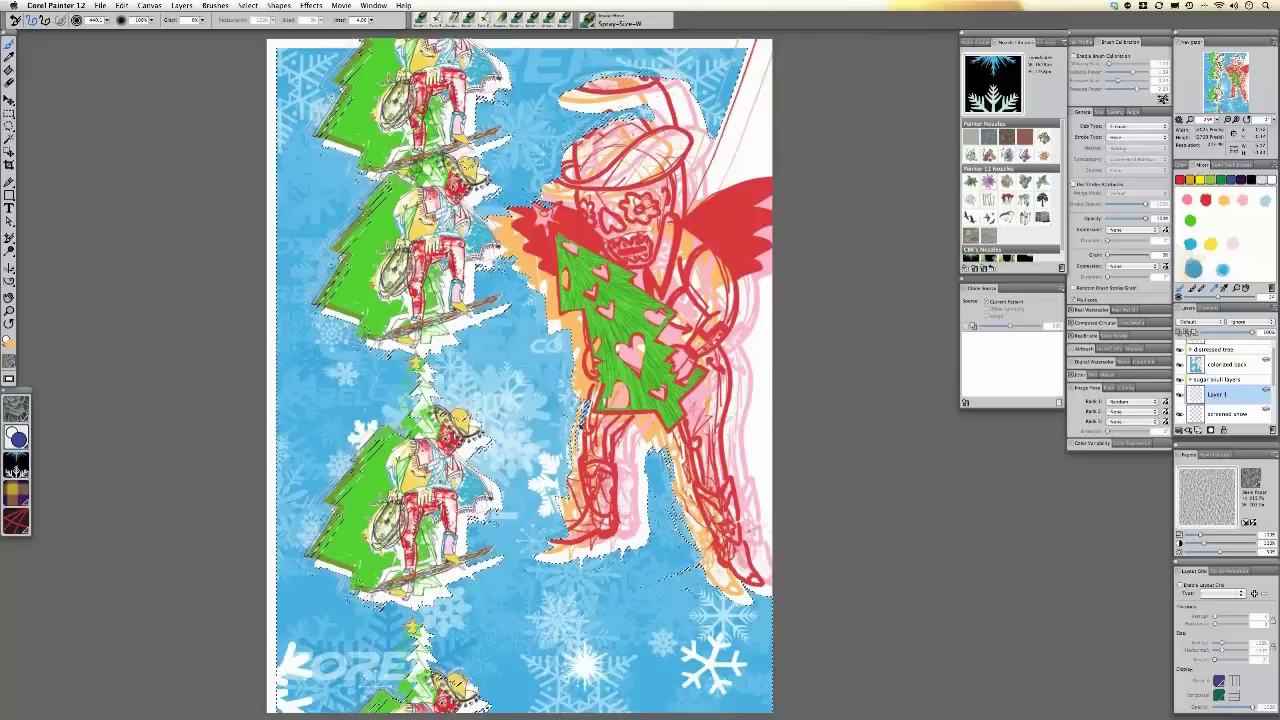
pyautogui.click(300, 396)
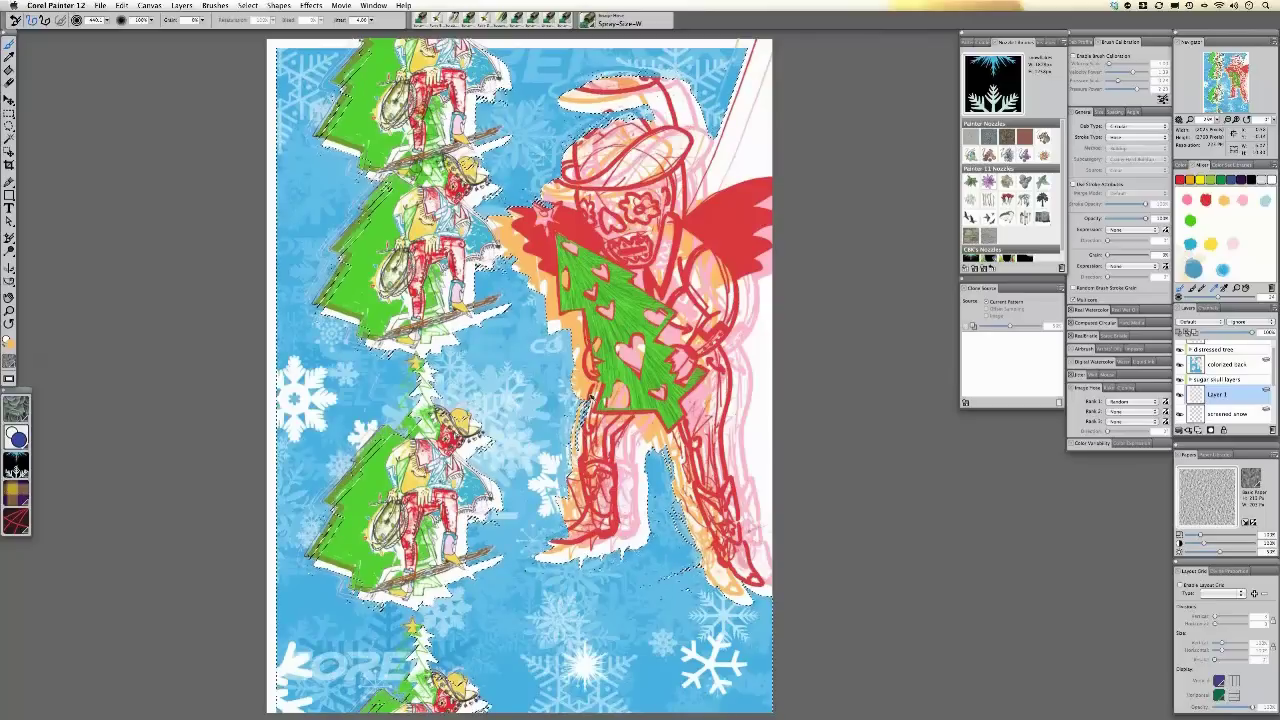
pyautogui.press('super+z')
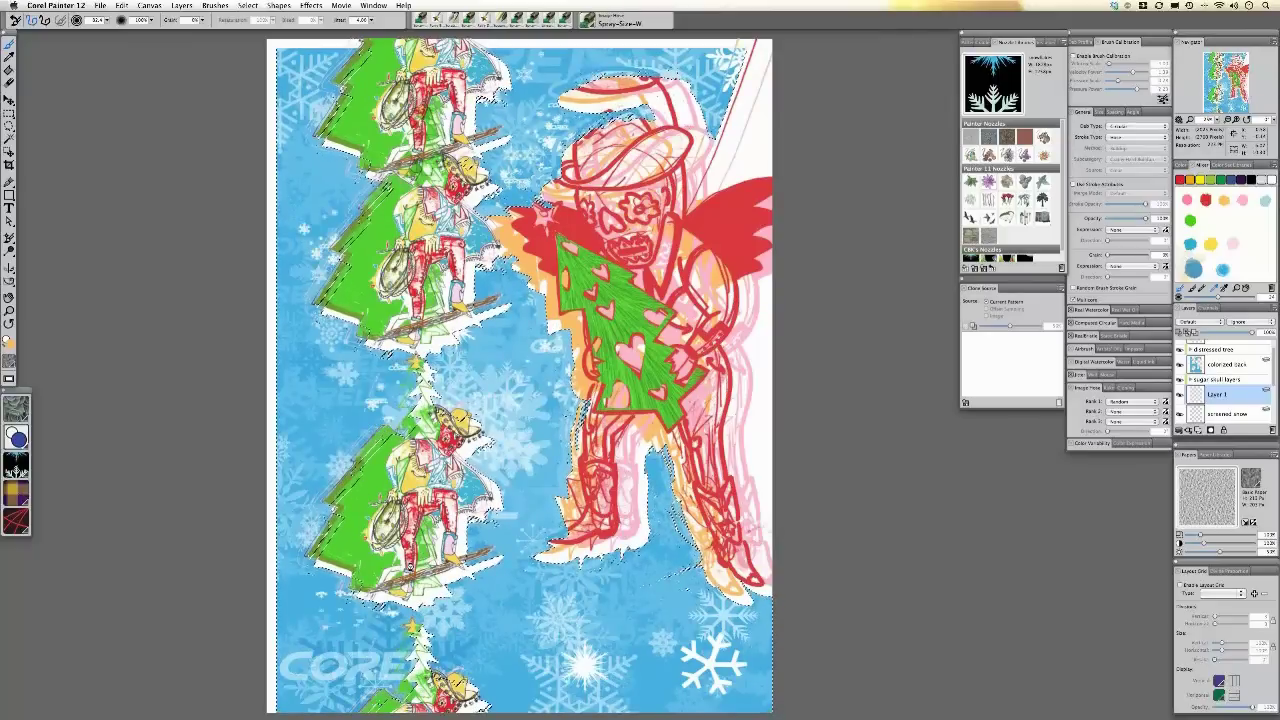
# - Enlarge the small brush and spray more white snowflakes between the trees and the skull figure, undoing an unwanted stroke
pyautogui.press(']')
pyautogui.press(']')
pyautogui.press(']')
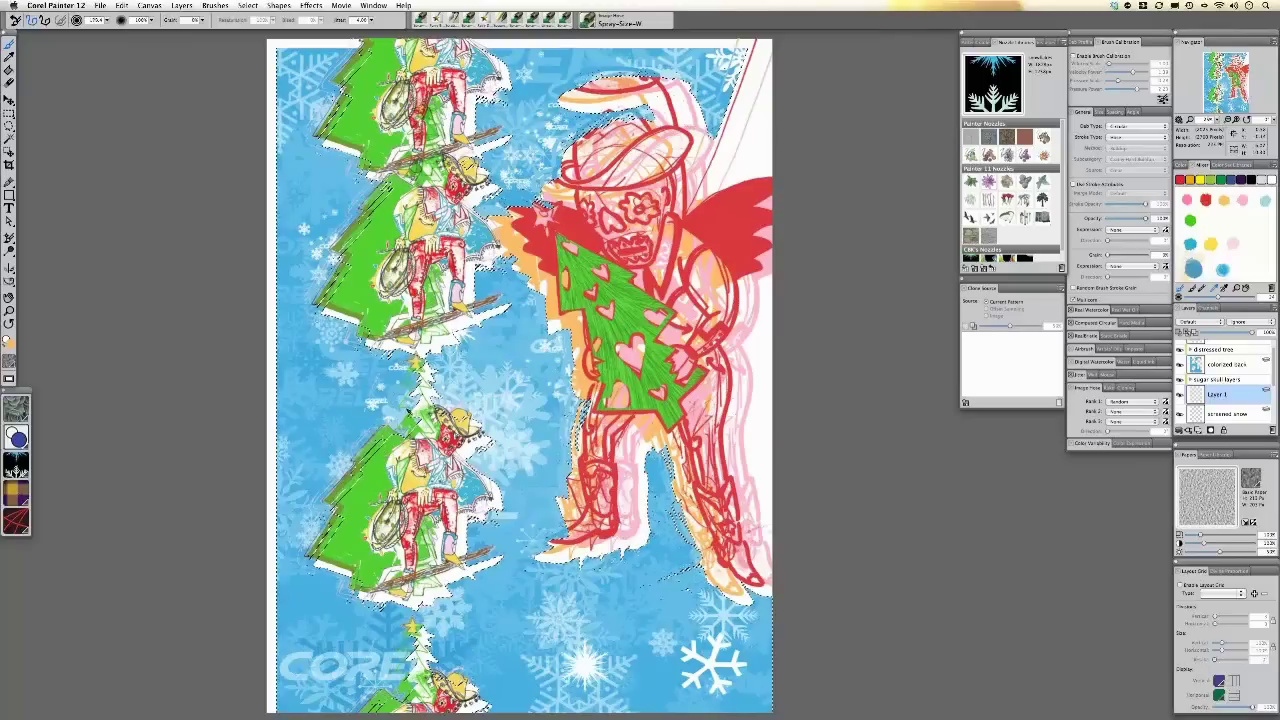
pyautogui.moveTo(410, 412); pyautogui.dragTo(480, 634)
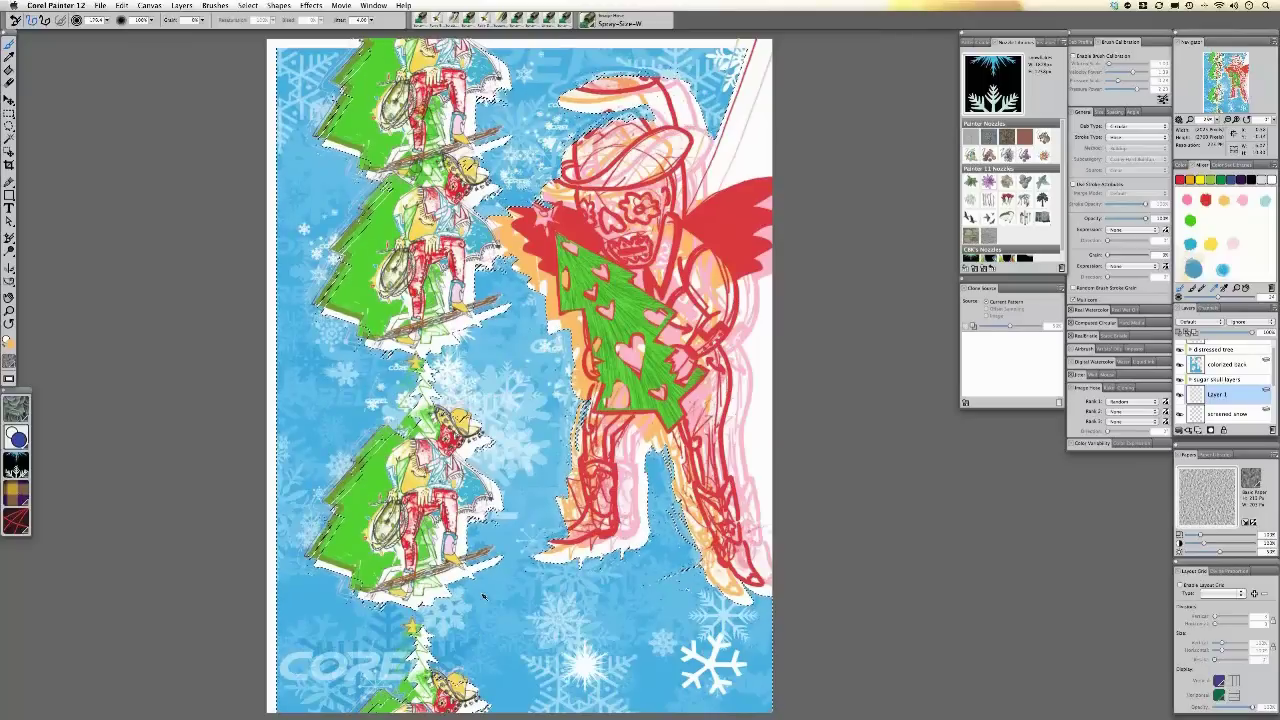
pyautogui.press('super+z')
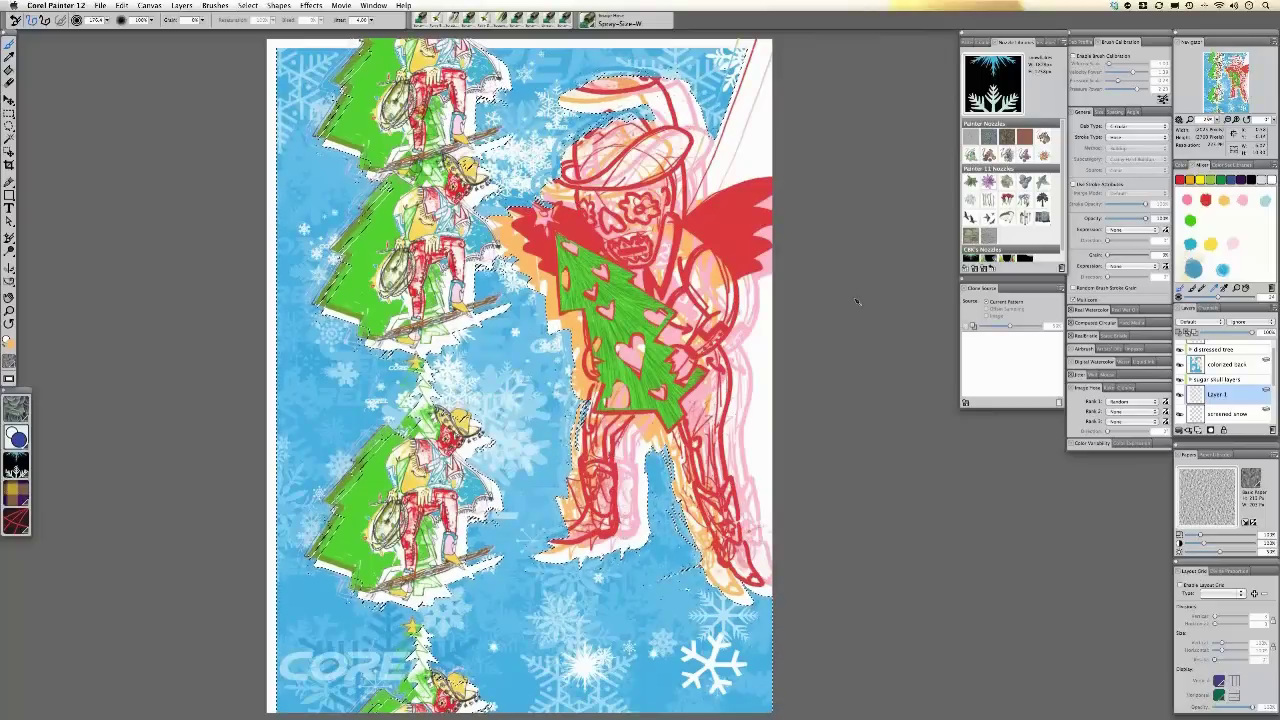
# - Move the new solid white snowflake layer below the screened snow layer using the Layer Adjuster
pyautogui.moveTo(1229, 412)
pyautogui.mouseDown()
pyautogui.moveTo(1228, 390)
pyautogui.moveTo(1228, 413)
pyautogui.mouseUp()
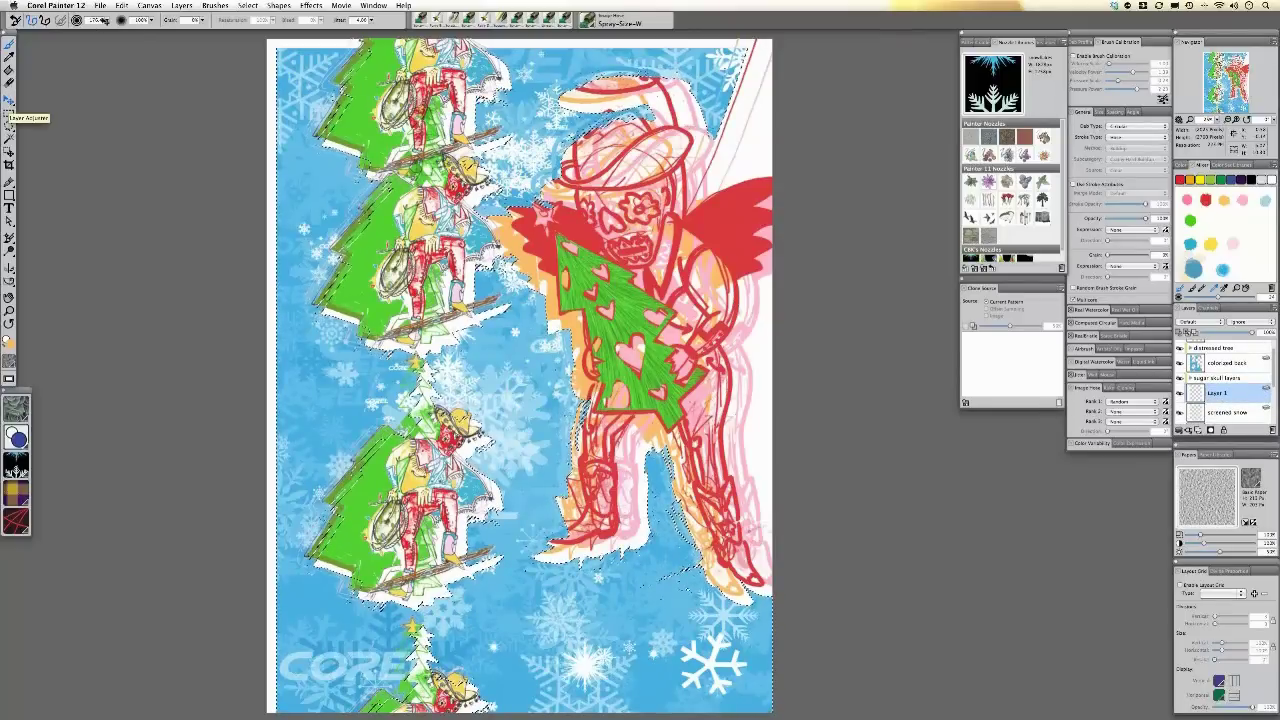
pyautogui.press('f')
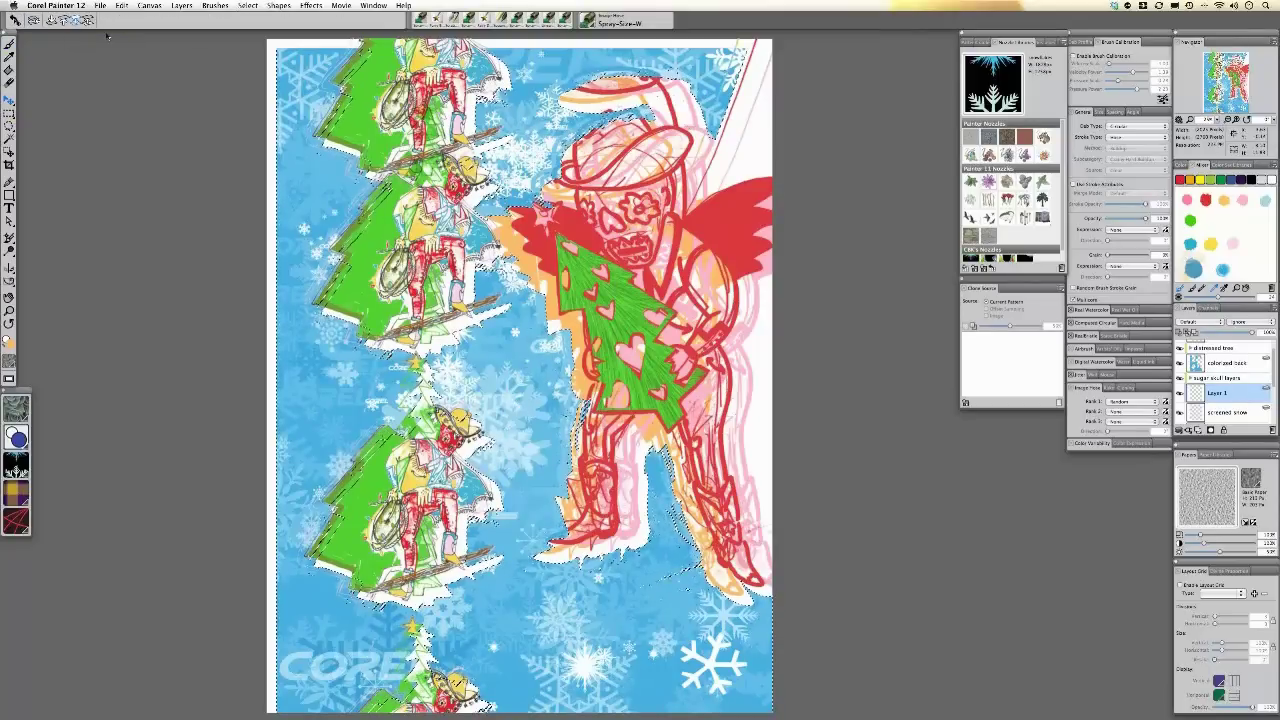
pyautogui.press('super+bracketleft')
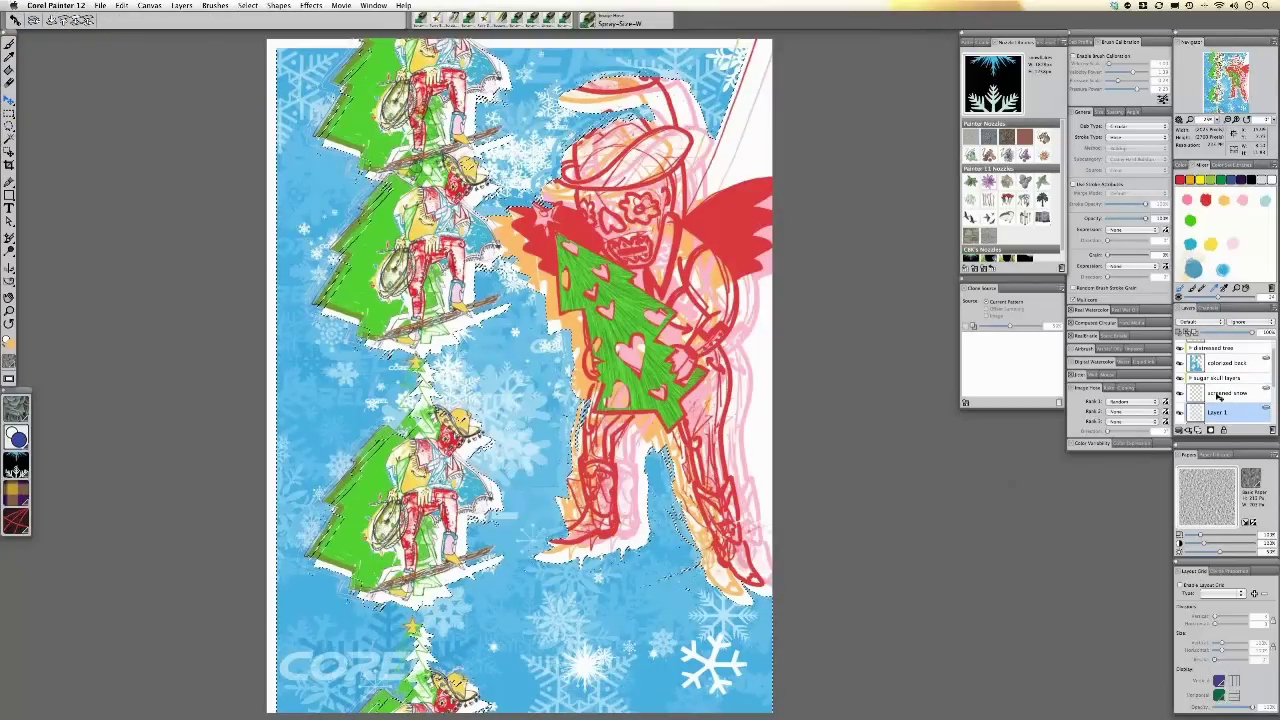
# - Rename the solid snowflake layer between screened snow and multi color snow "white snow"
pyautogui.scroll(-3, 1275, 405)
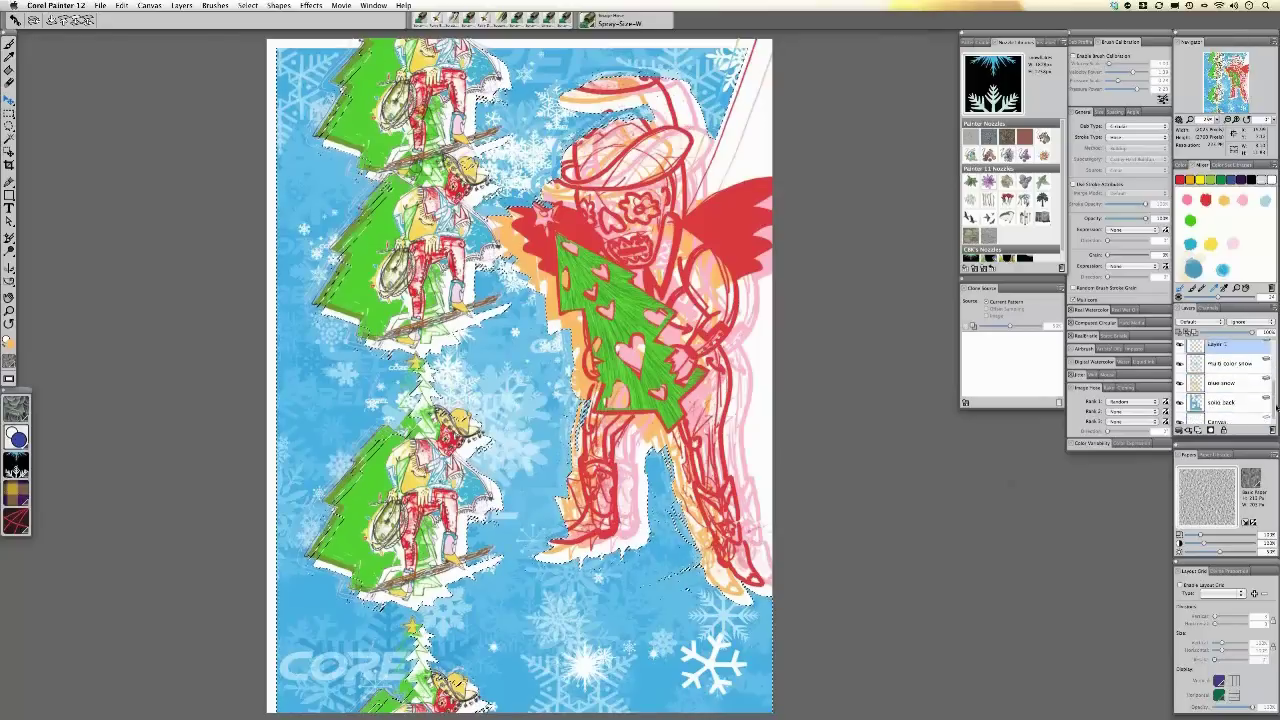
pyautogui.scroll(4, 1268, 406)
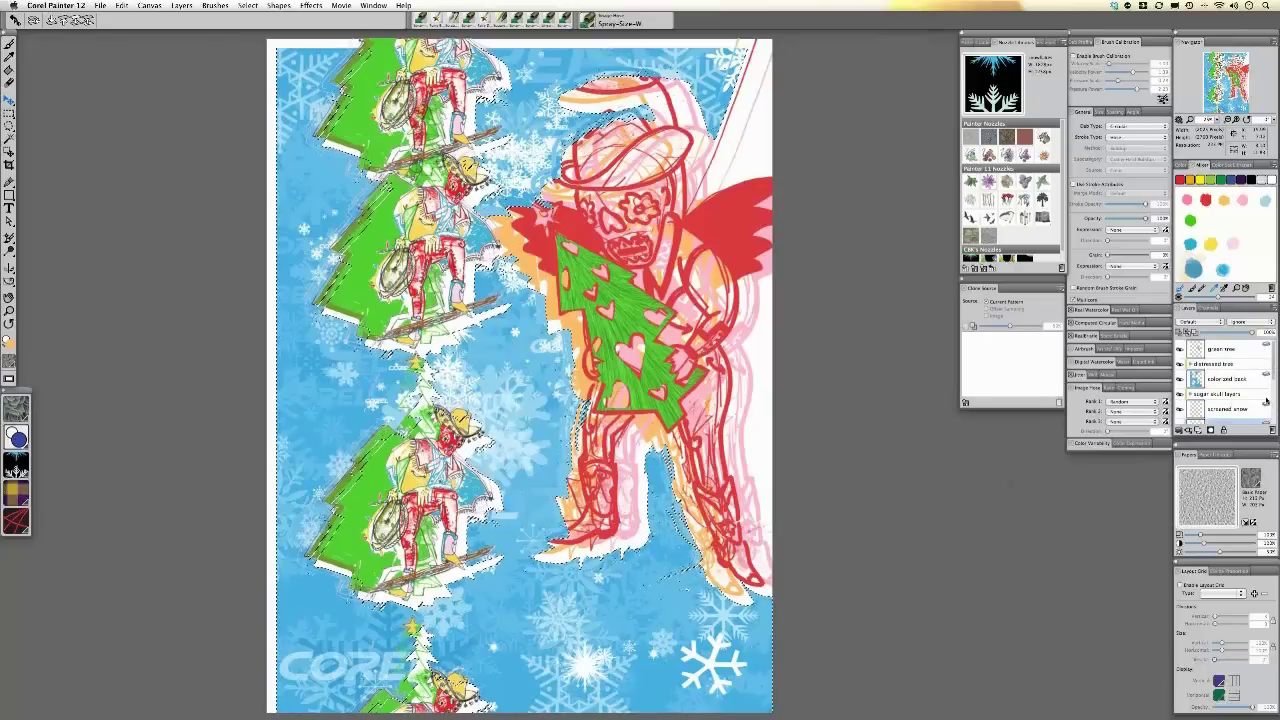
pyautogui.scroll(-3, 1230, 395)
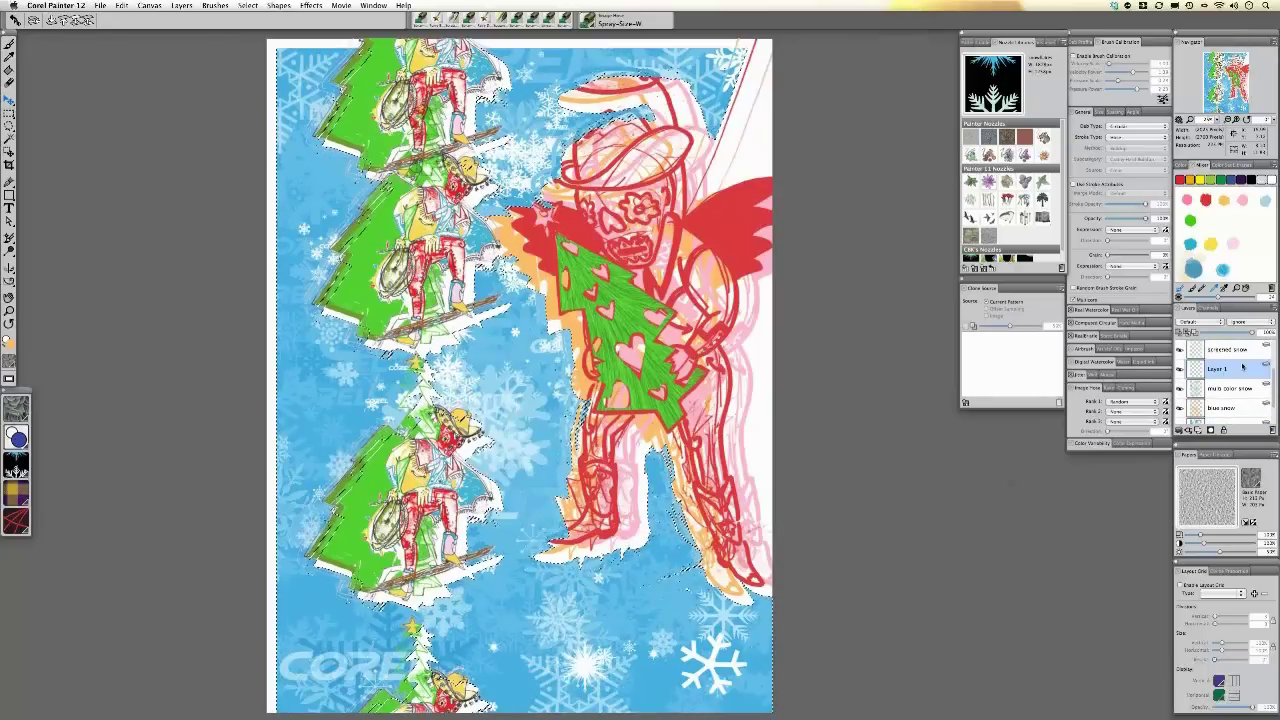
pyautogui.doubleClick(1243, 368)
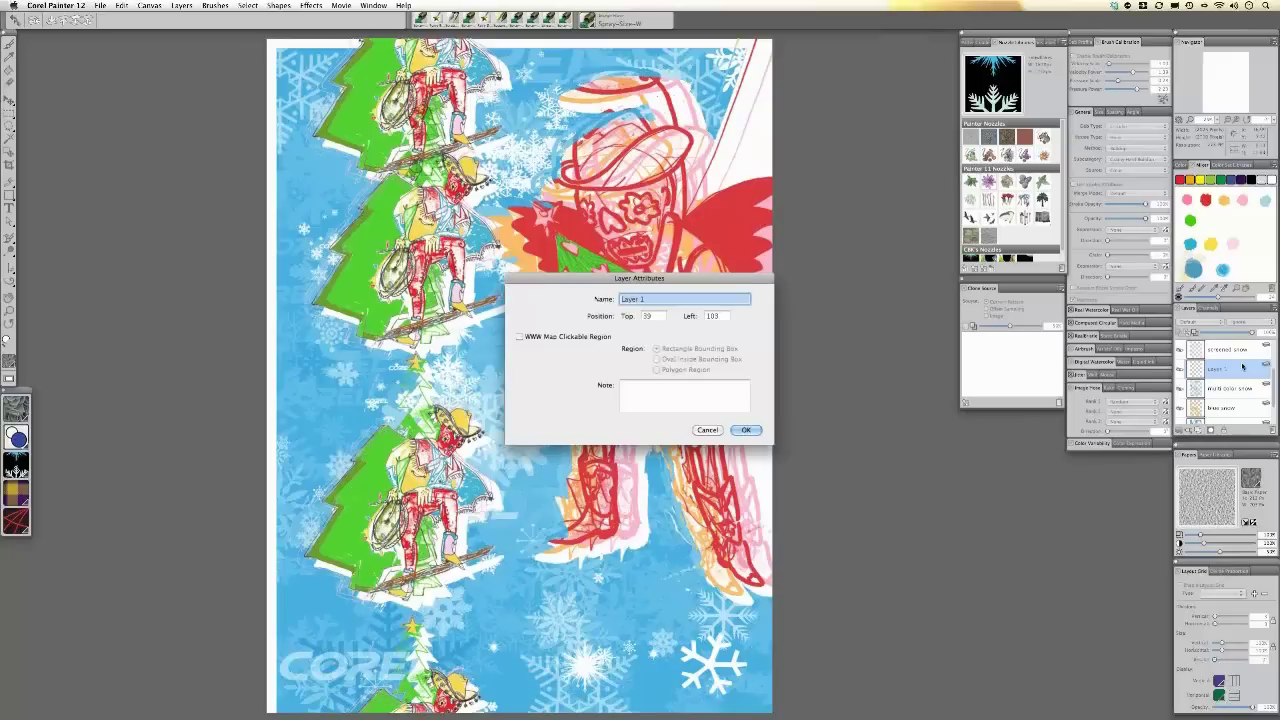
pyautogui.write('white snow')
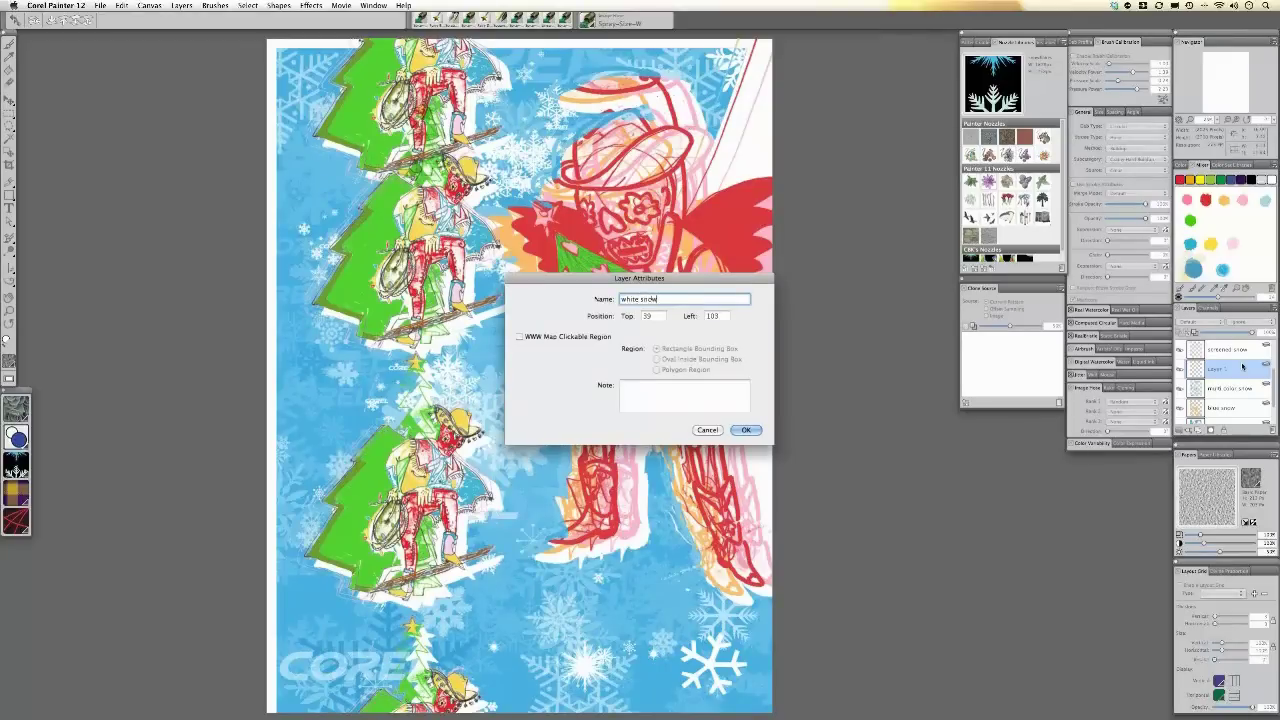
pyautogui.press('Return')
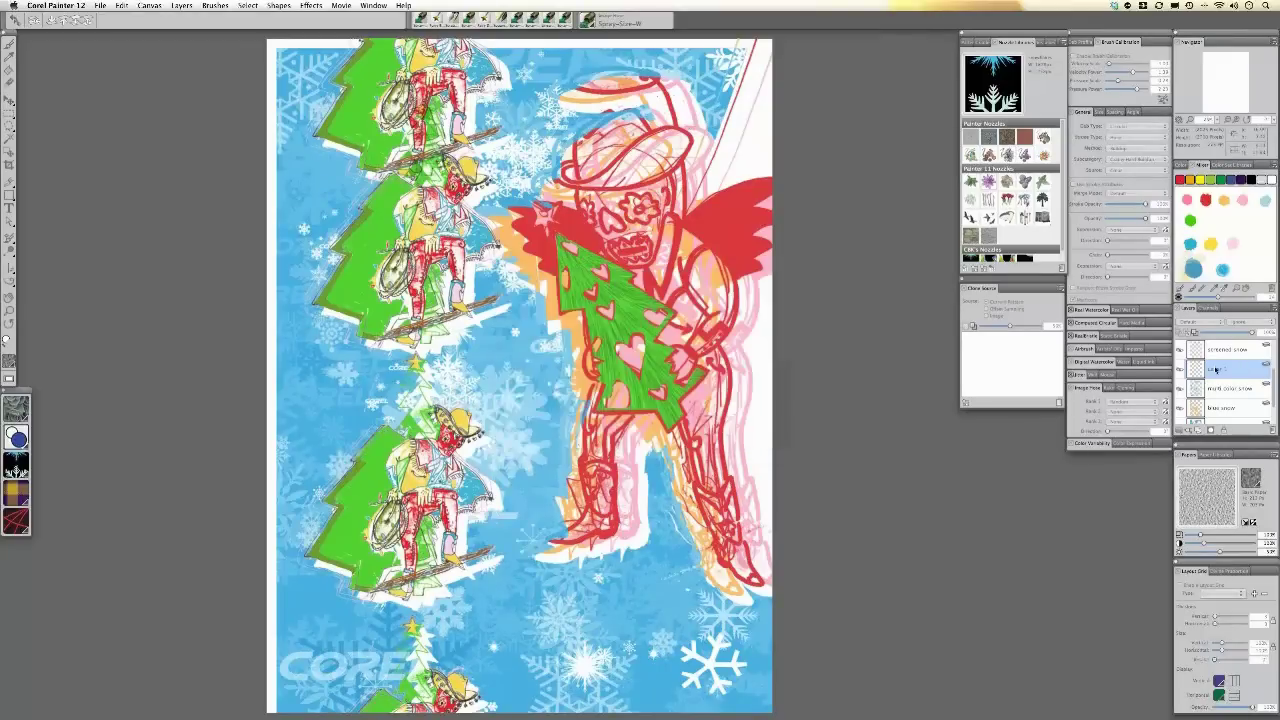
# - Remove the active selection around the blue background and make the solid back layer active
pyautogui.moveTo(1270, 384); pyautogui.dragTo(1270, 404)
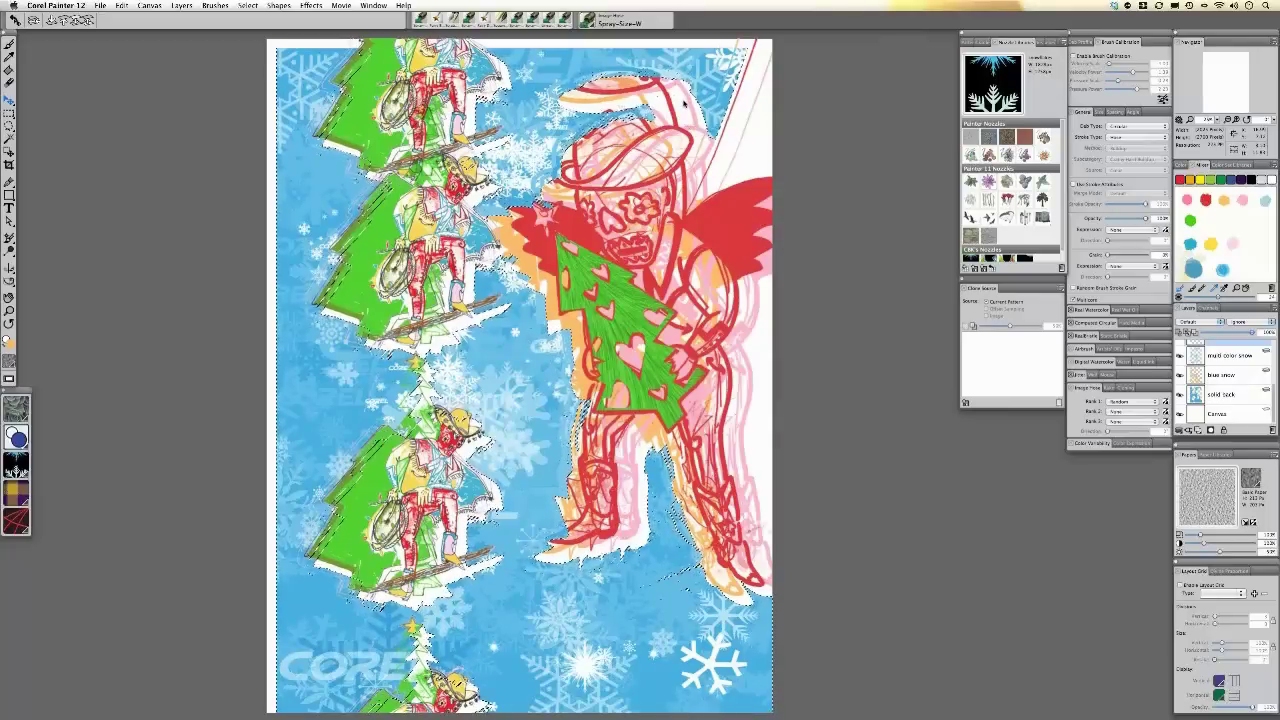
pyautogui.press('super+d')
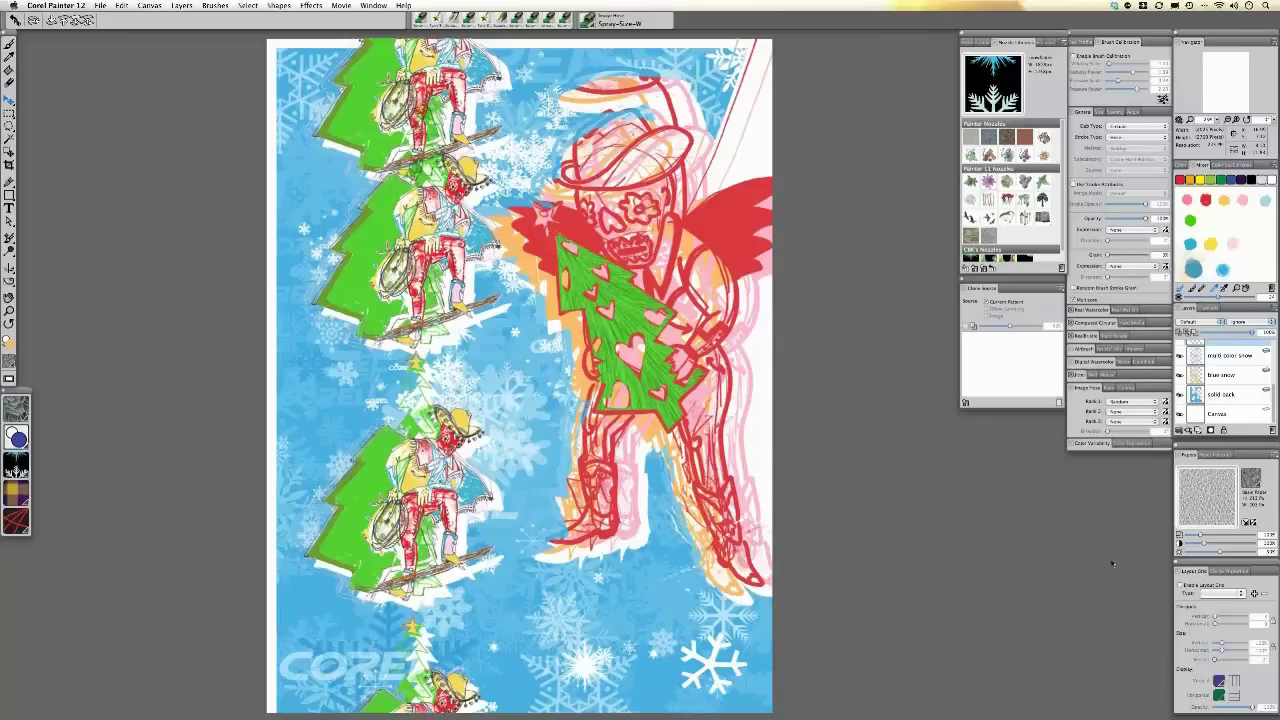
pyautogui.click(1226, 398)
pyautogui.scroll(3, 1260, 370)
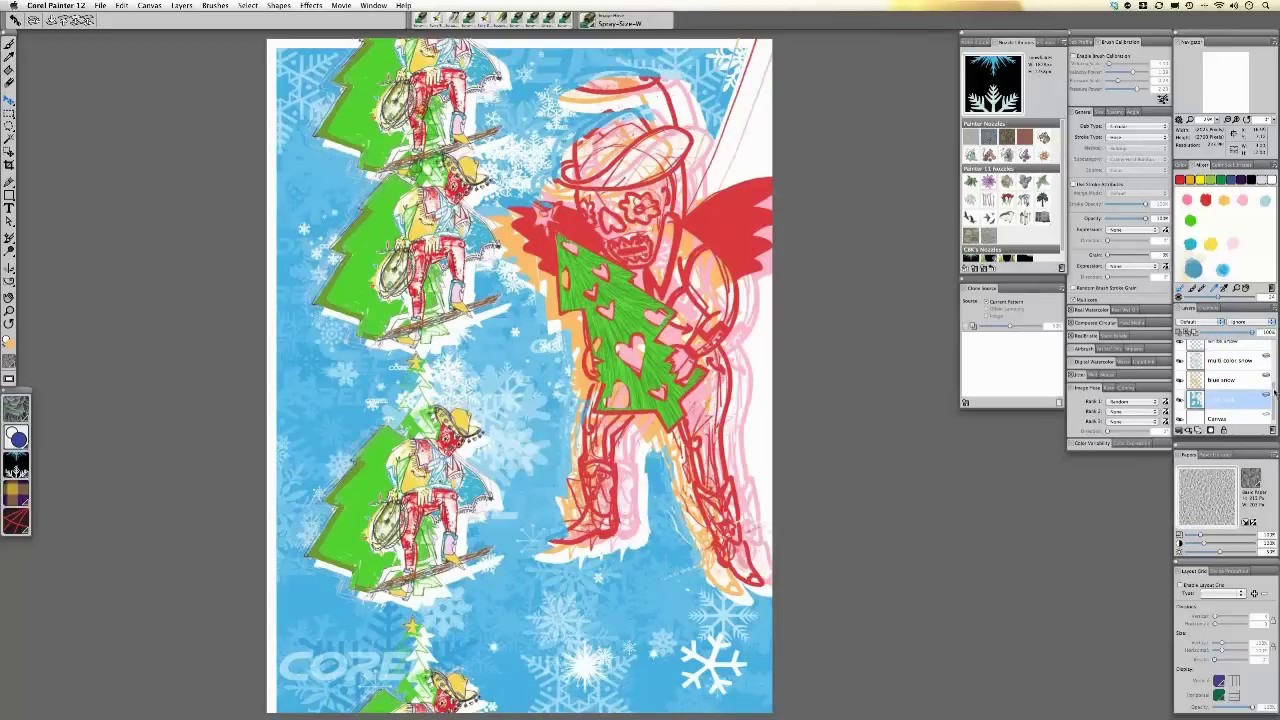
# - Create a new layer above the green tree layer and name it "signature"
pyautogui.click(1240, 350)
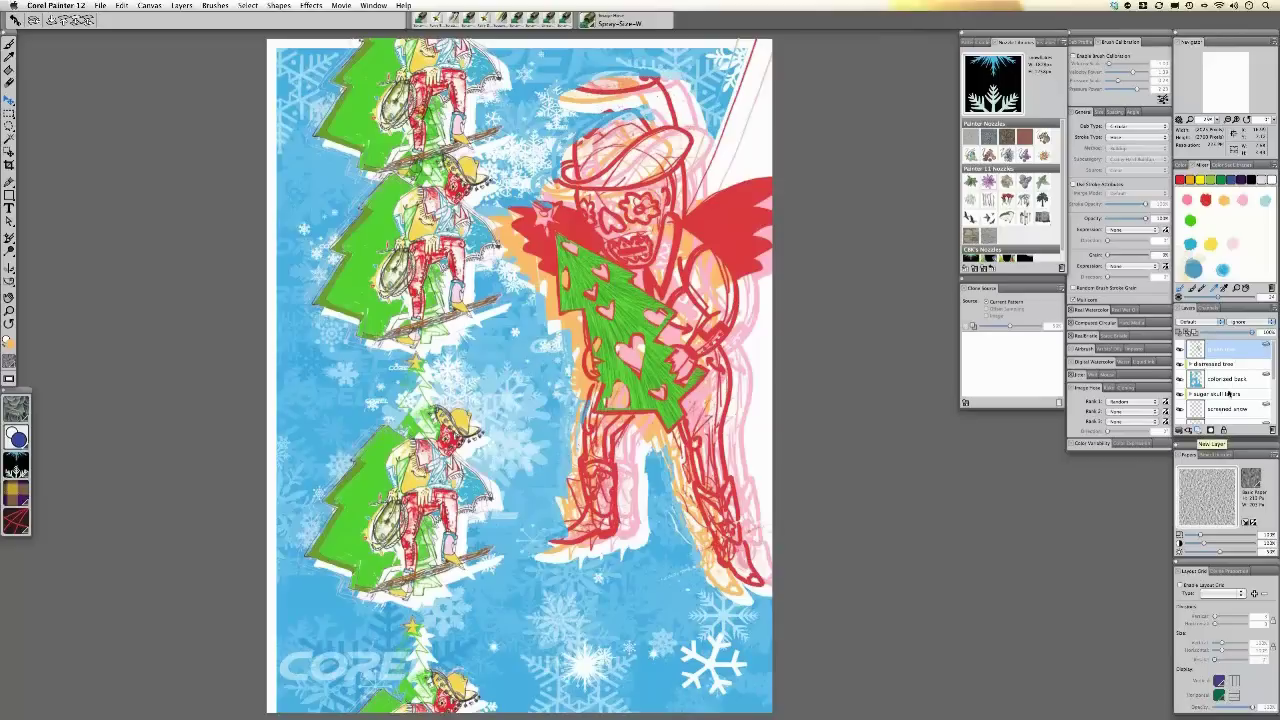
pyautogui.press('super+shift+n')
pyautogui.doubleClick(1216, 350)
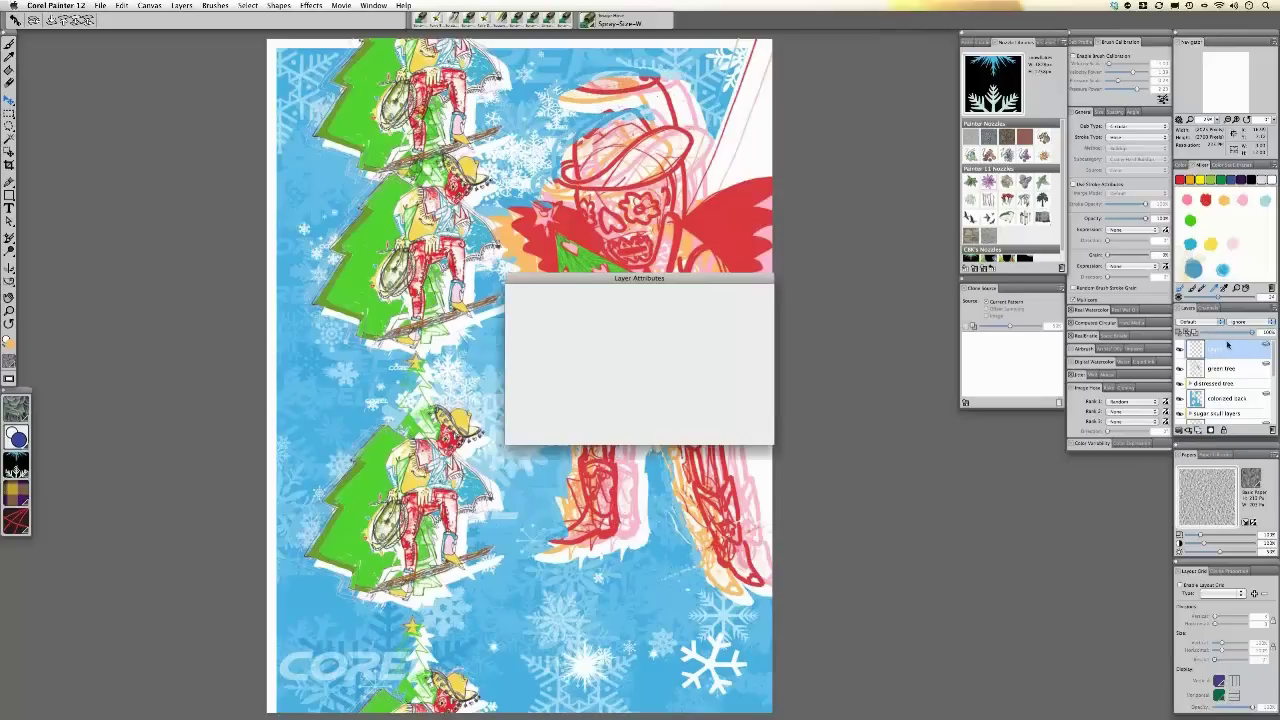
pyautogui.write('signa')
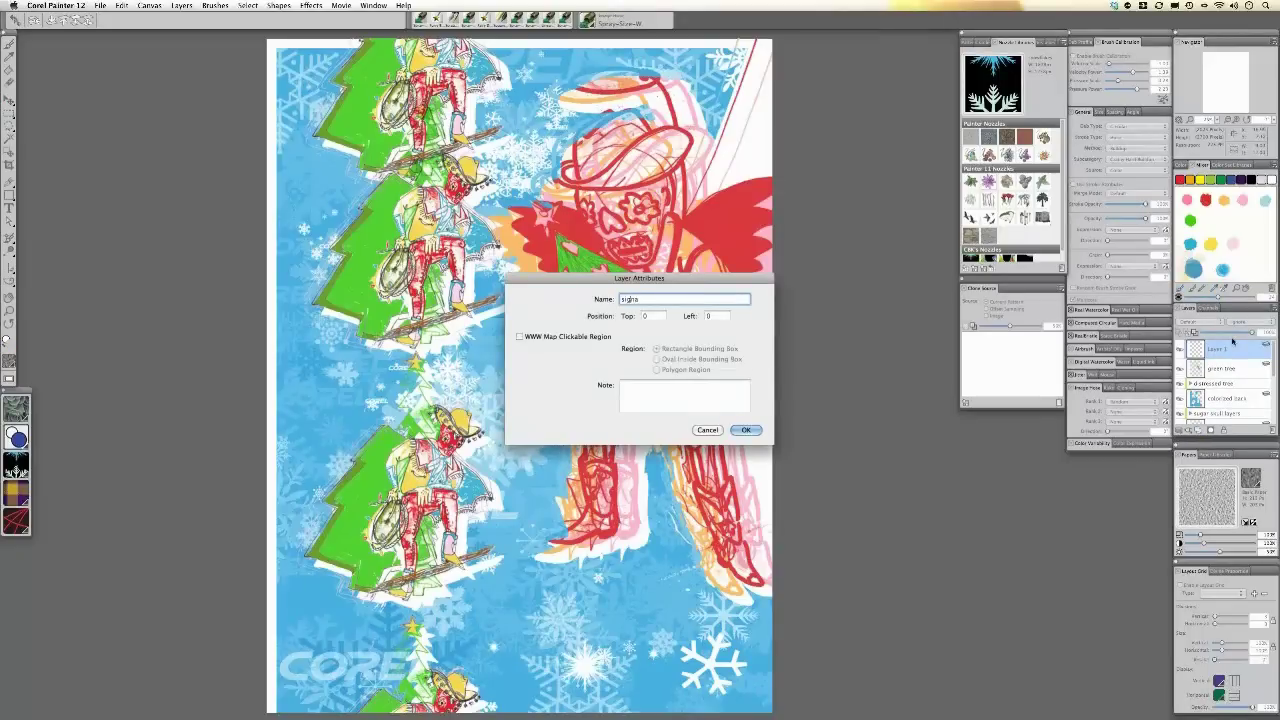
pyautogui.write('ture')
pyautogui.press('Return')
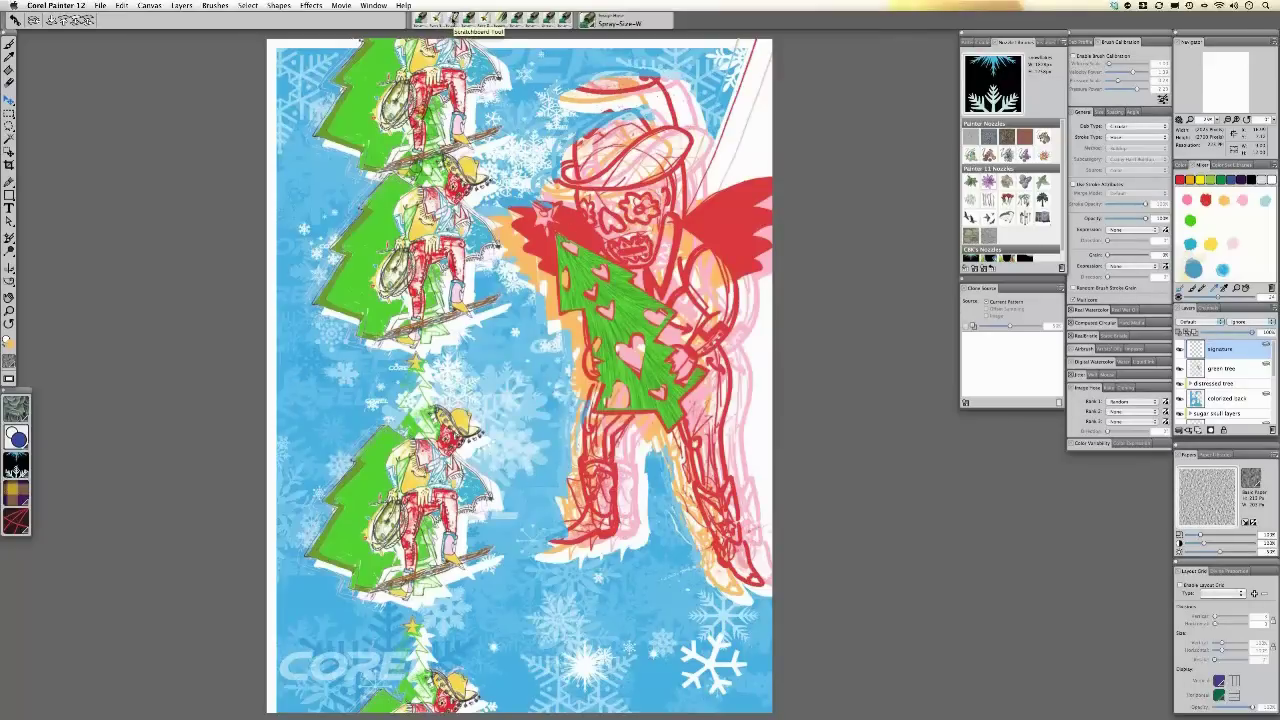
# - Choose the Scratchboard Tool from the Pens brushes for drawing the signature
pyautogui.click(455, 19)
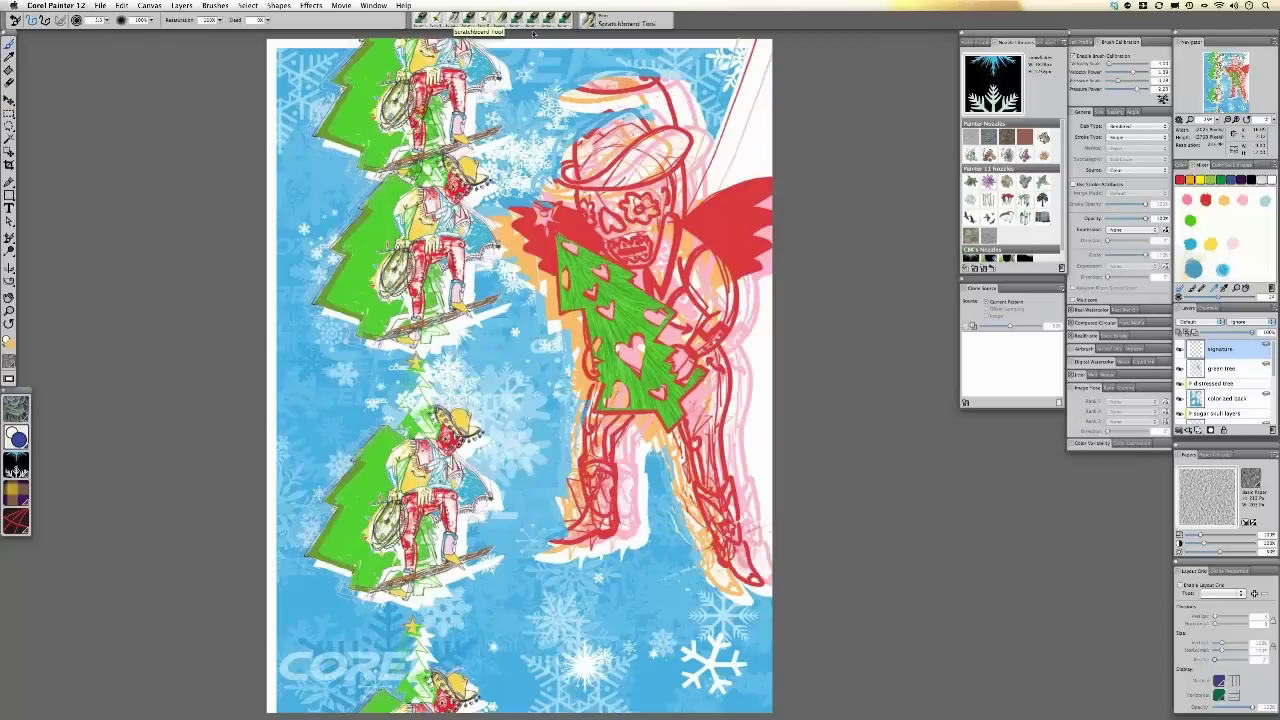
pyautogui.click(592, 22)
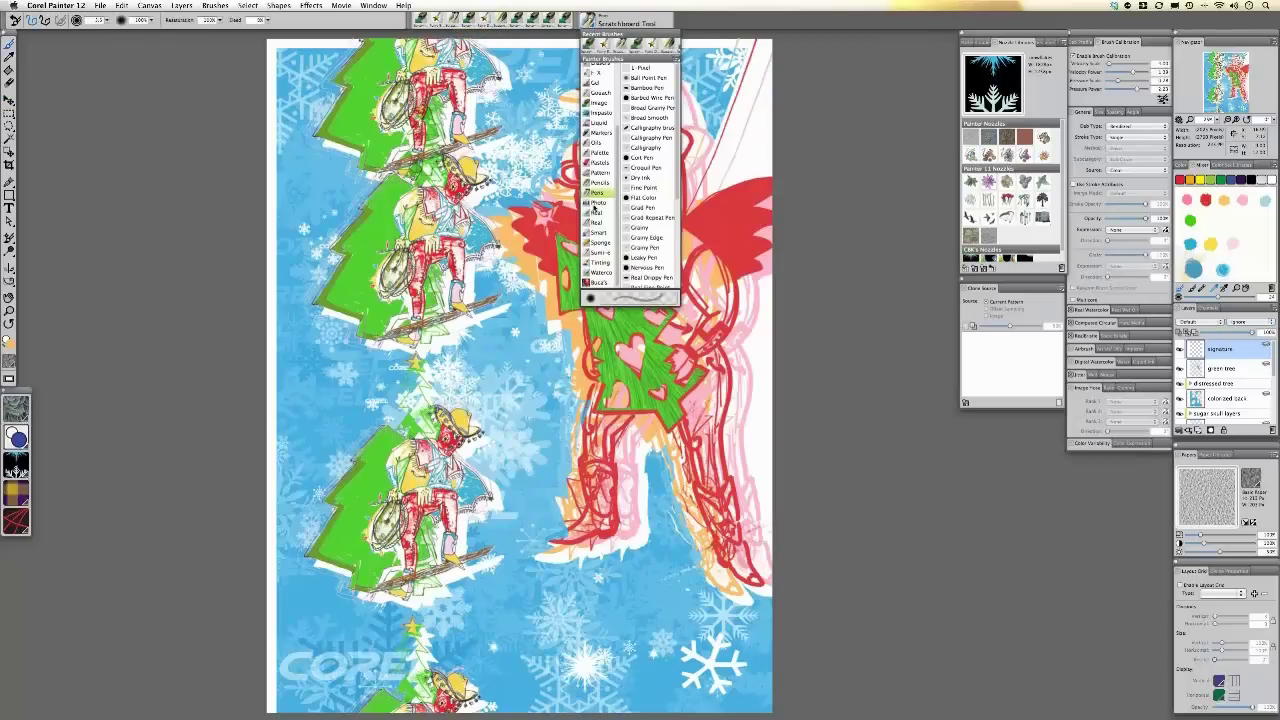
pyautogui.scroll(-5, 670, 250)
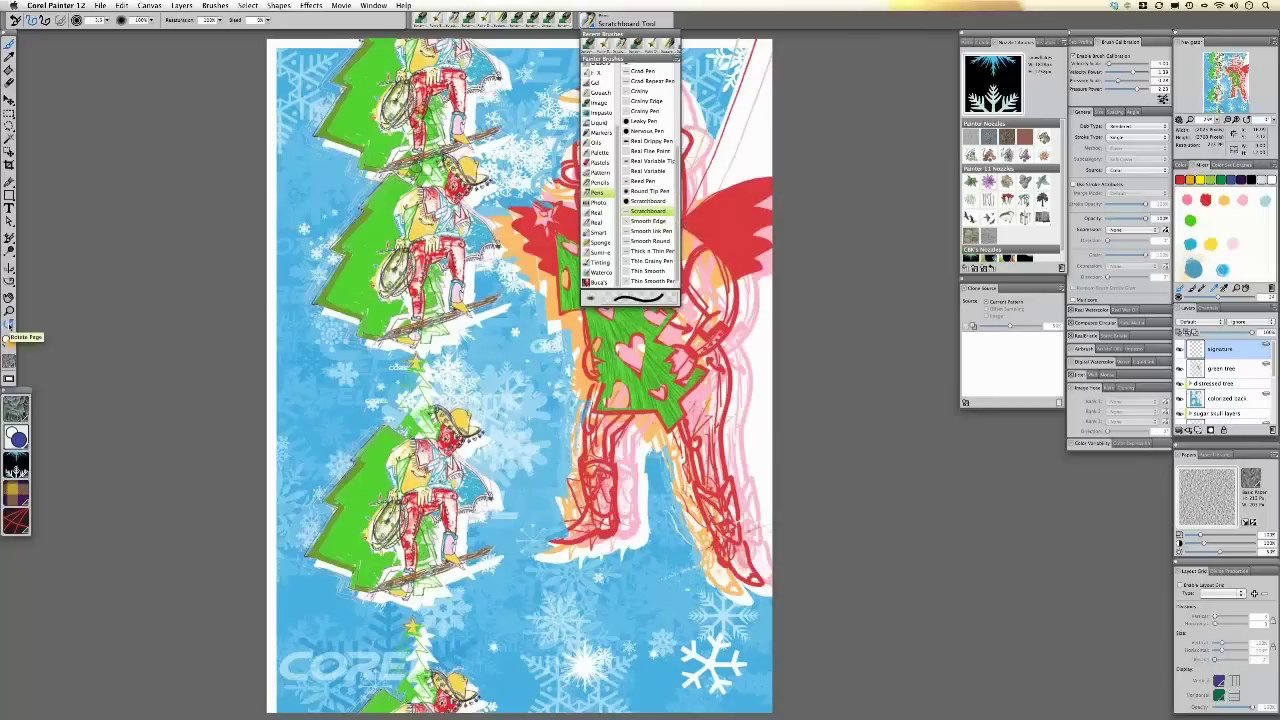
# - Tilt the page for comfortable writing and sign in darker blue beside the solid white snowflake near the page's lower-right corner
pyautogui.click(10, 322)
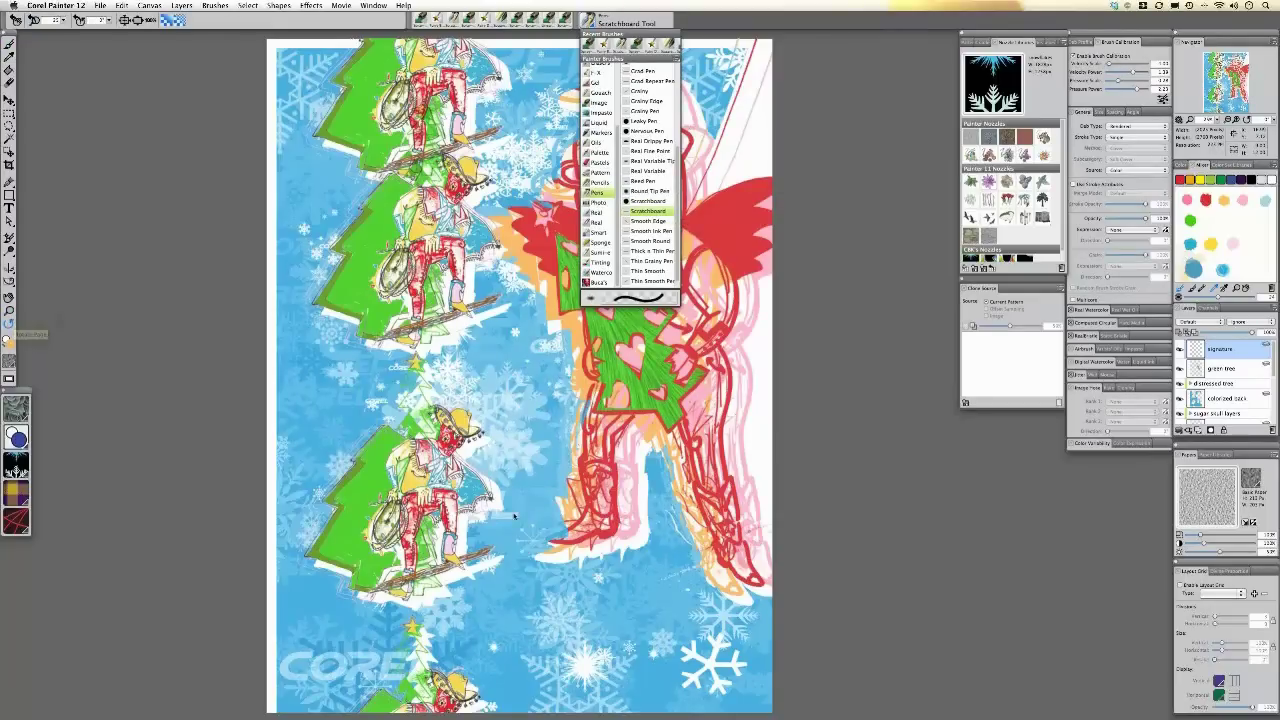
pyautogui.click(562, 521)
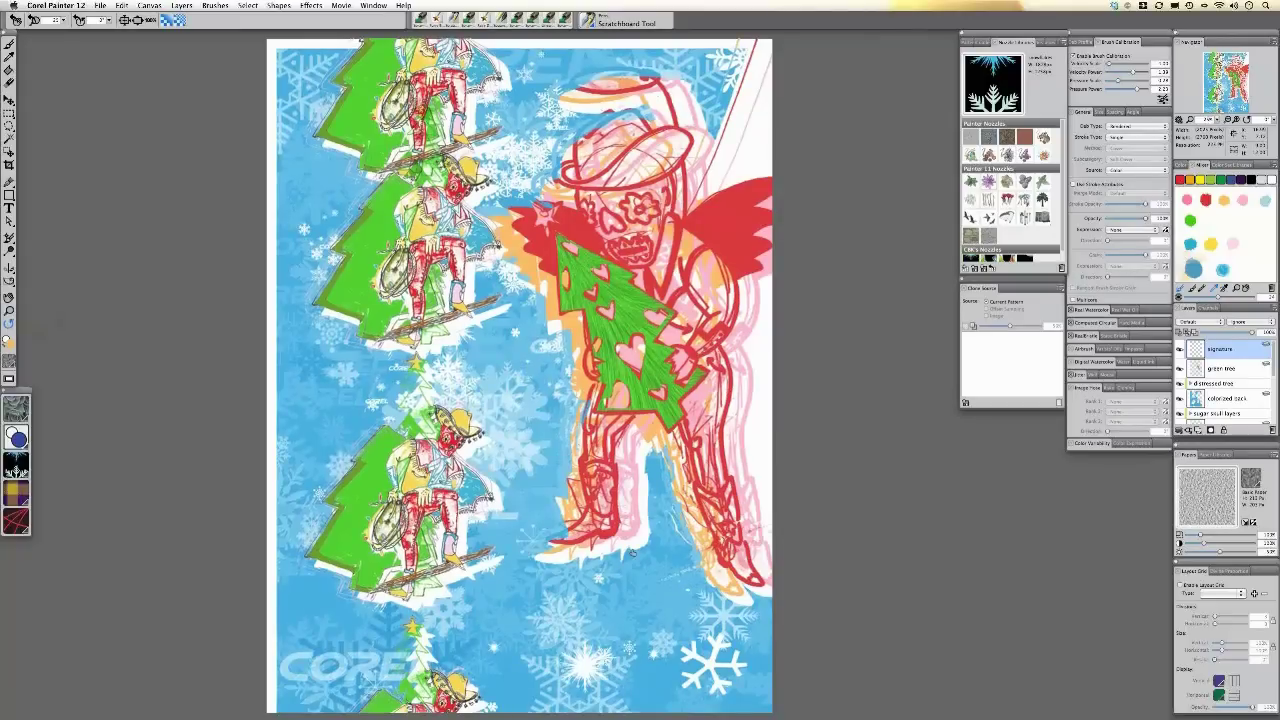
pyautogui.moveTo(632, 552); pyautogui.dragTo(696, 481)
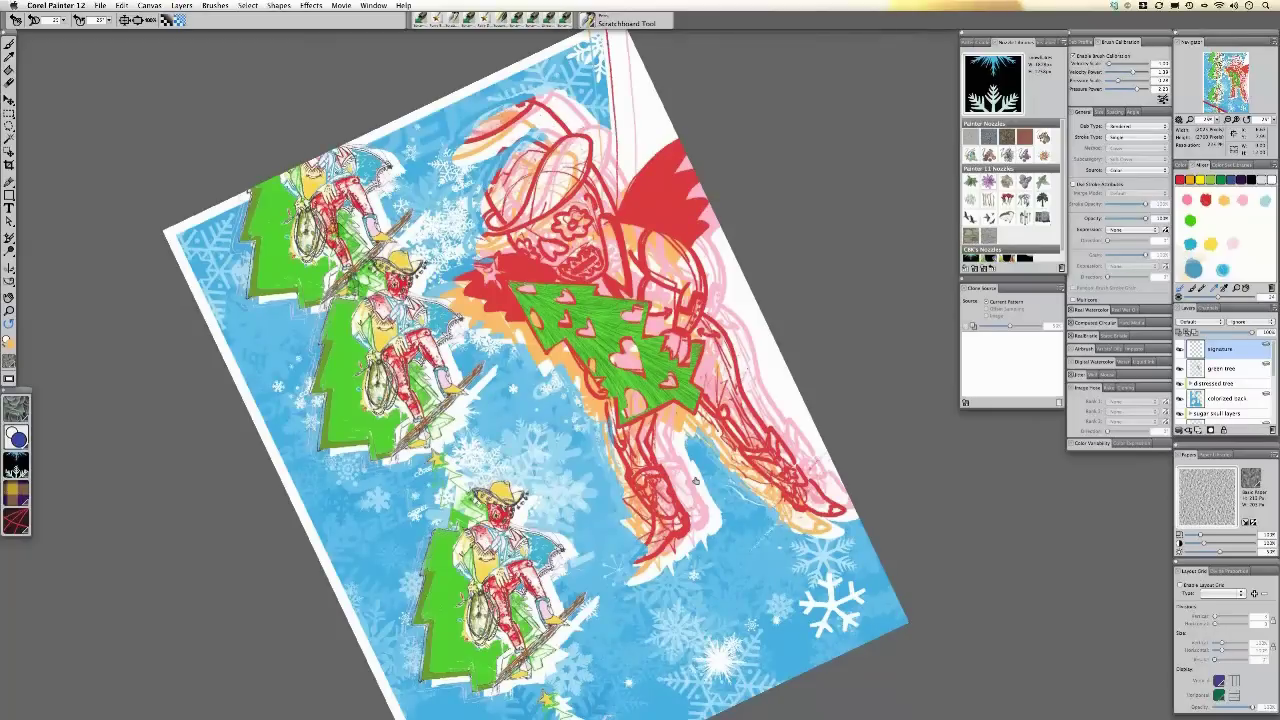
pyautogui.moveTo(591, 535)
pyautogui.mouseDown()
pyautogui.moveTo(571, 420)
pyautogui.moveTo(423, 280)
pyautogui.mouseUp()
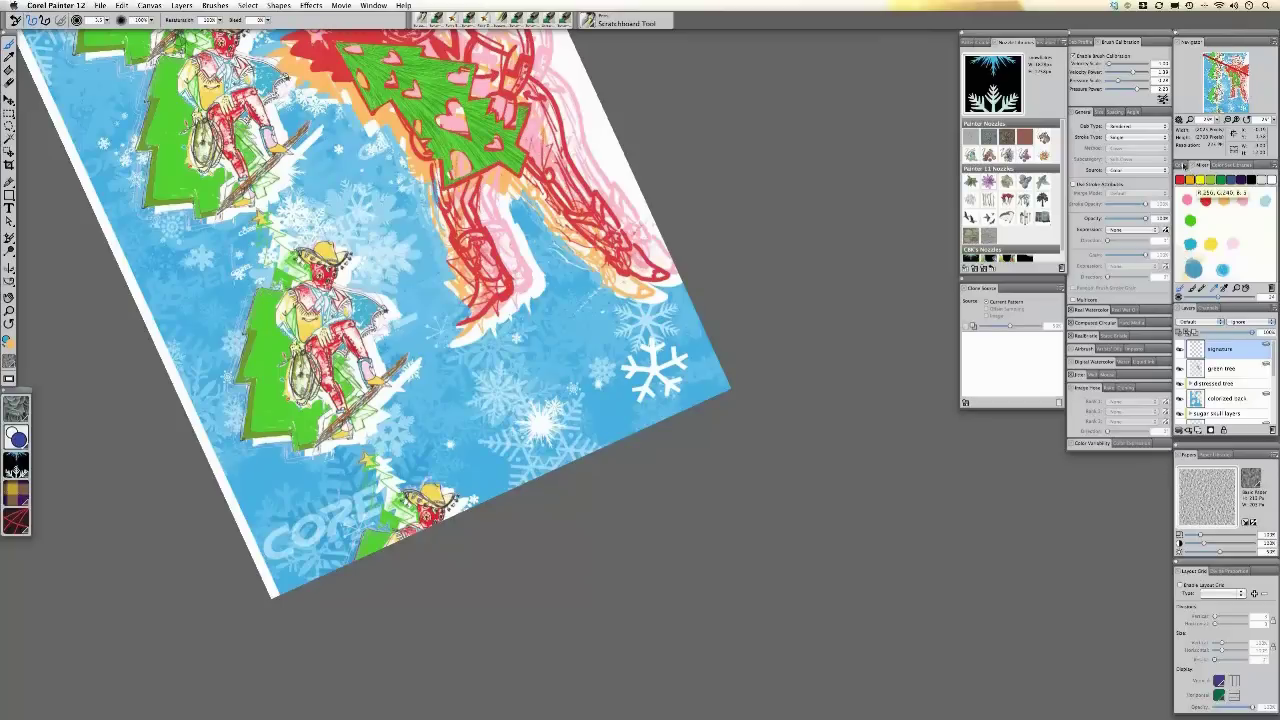
pyautogui.click(1184, 165)
pyautogui.click(1245, 228)
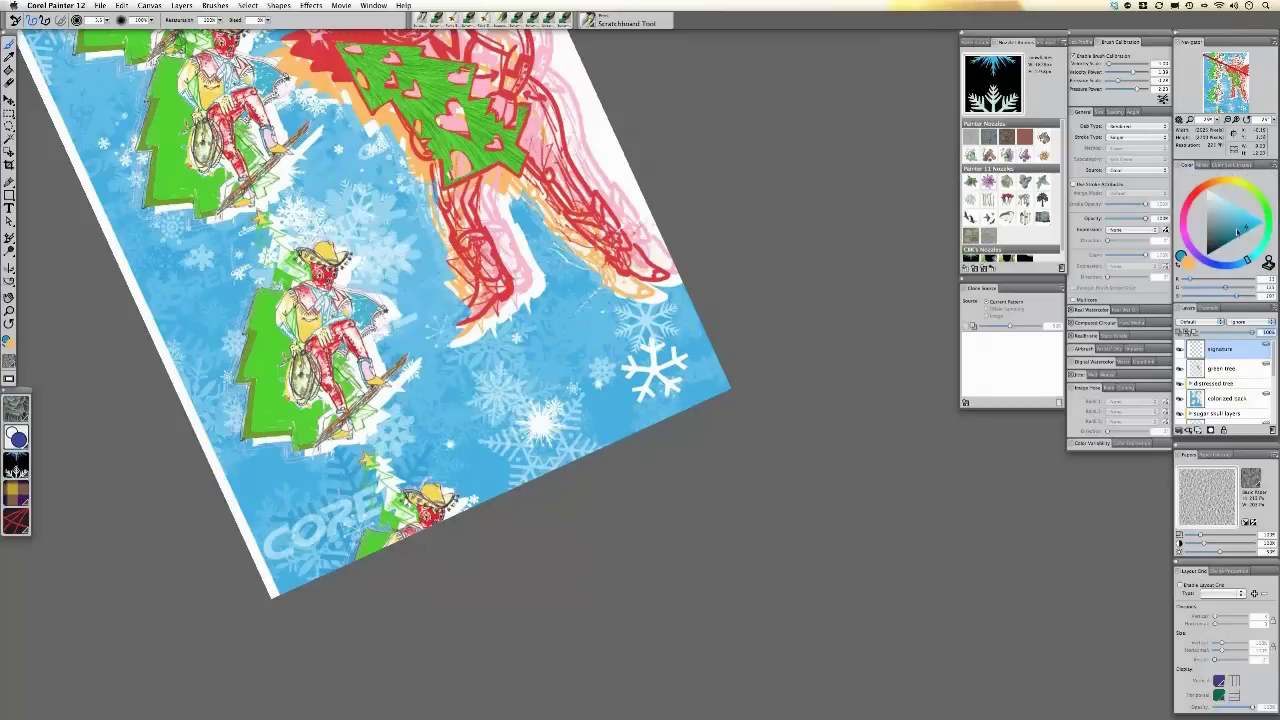
pyautogui.click(1181, 258)
pyautogui.moveTo(510, 440)
pyautogui.mouseDown()
pyautogui.moveTo(555, 413)
pyautogui.moveTo(559, 435)
pyautogui.moveTo(567, 394)
pyautogui.moveTo(612, 380)
pyautogui.mouseUp()
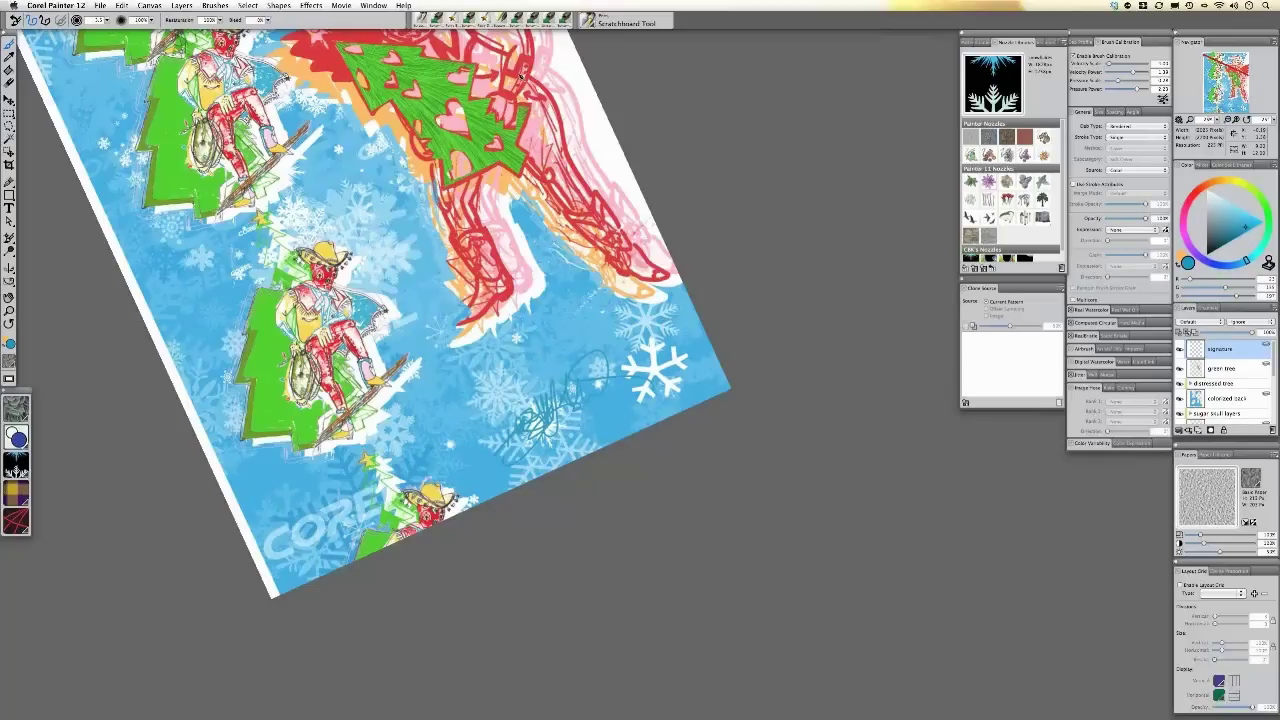
# - Return the page to its upright orientation and move the signature closer to the page's lower-right corner
pyautogui.click(9, 322)
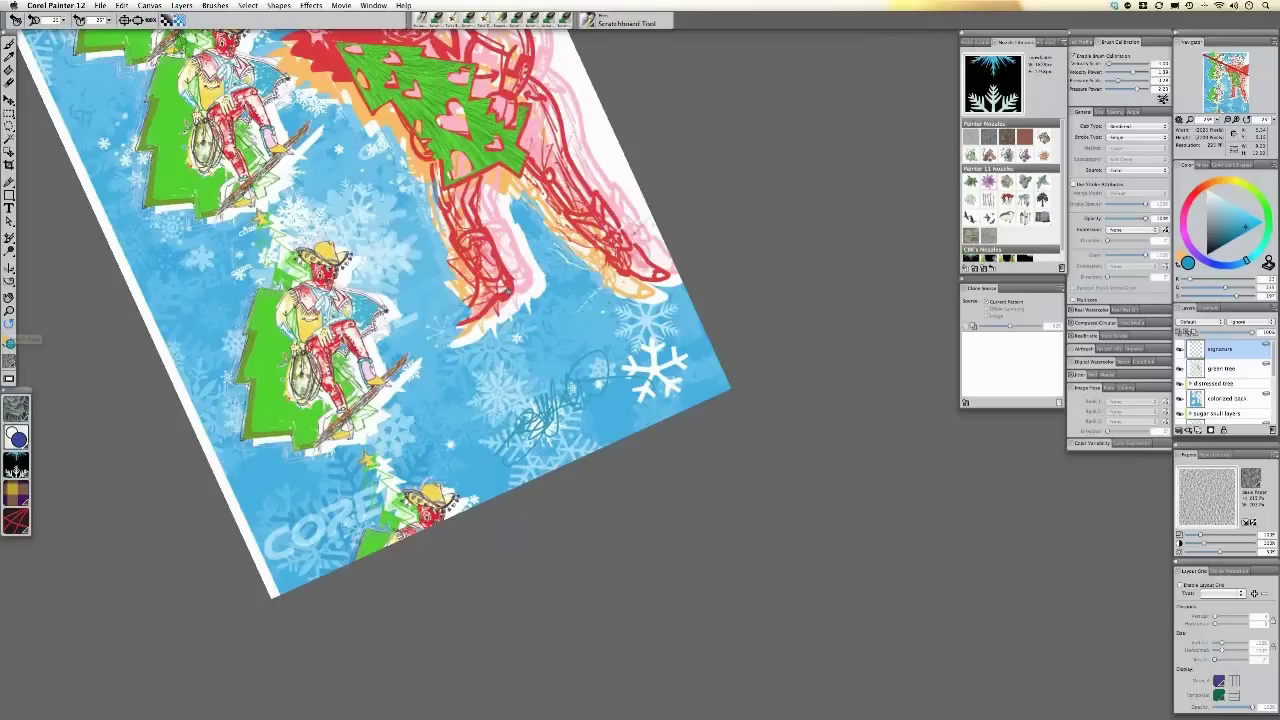
pyautogui.click(508, 291)
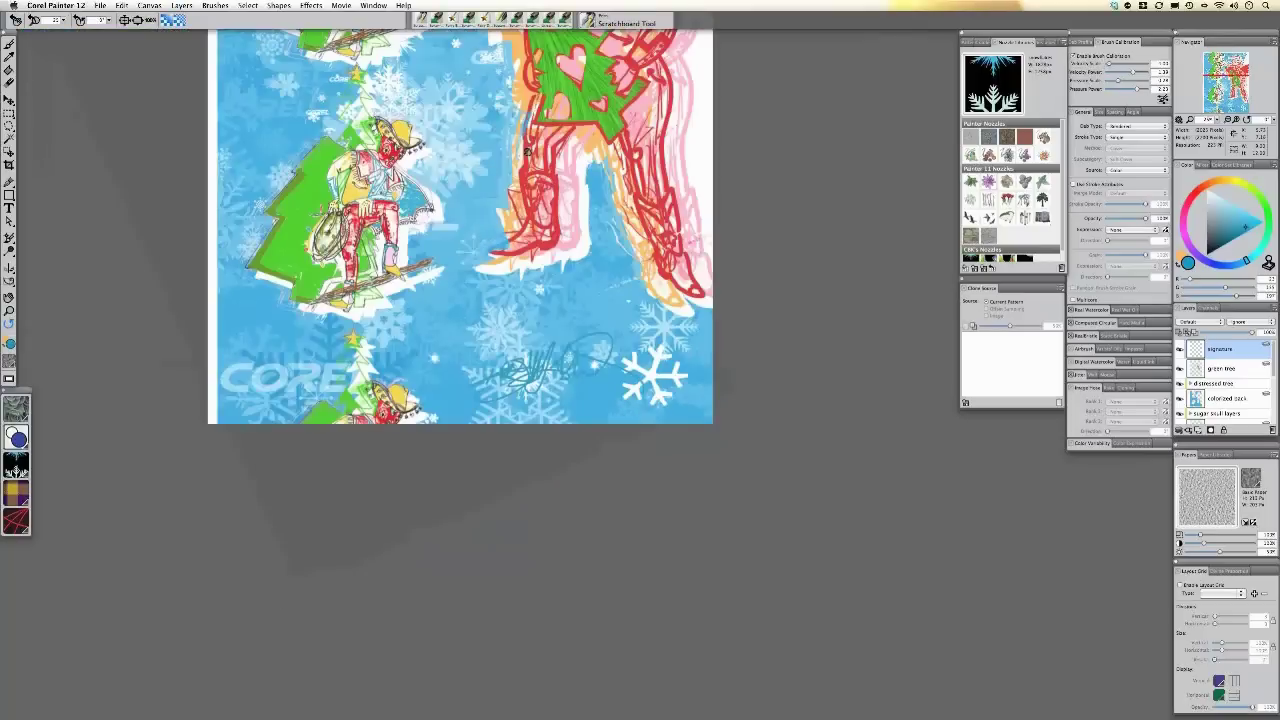
pyautogui.moveTo(527, 152)
pyautogui.mouseDown()
pyautogui.moveTo(606, 436)
pyautogui.moveTo(604, 422)
pyautogui.mouseUp()
pyautogui.press('f')
pyautogui.moveTo(655, 650)
pyautogui.mouseDown()
pyautogui.moveTo(705, 657)
pyautogui.moveTo(703, 645)
pyautogui.mouseUp()
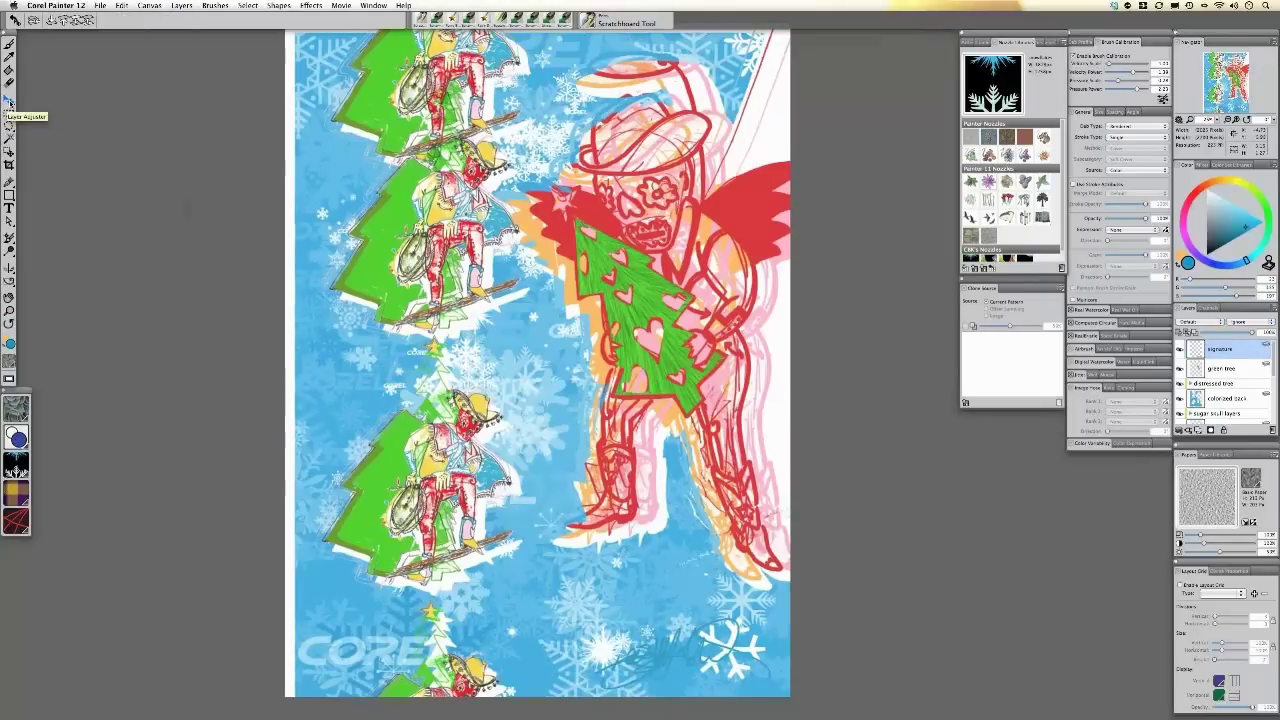
# - Scale the signature down toward the page's lower-right corner with the Transform tool and commit the transformation
pyautogui.click(8, 100)
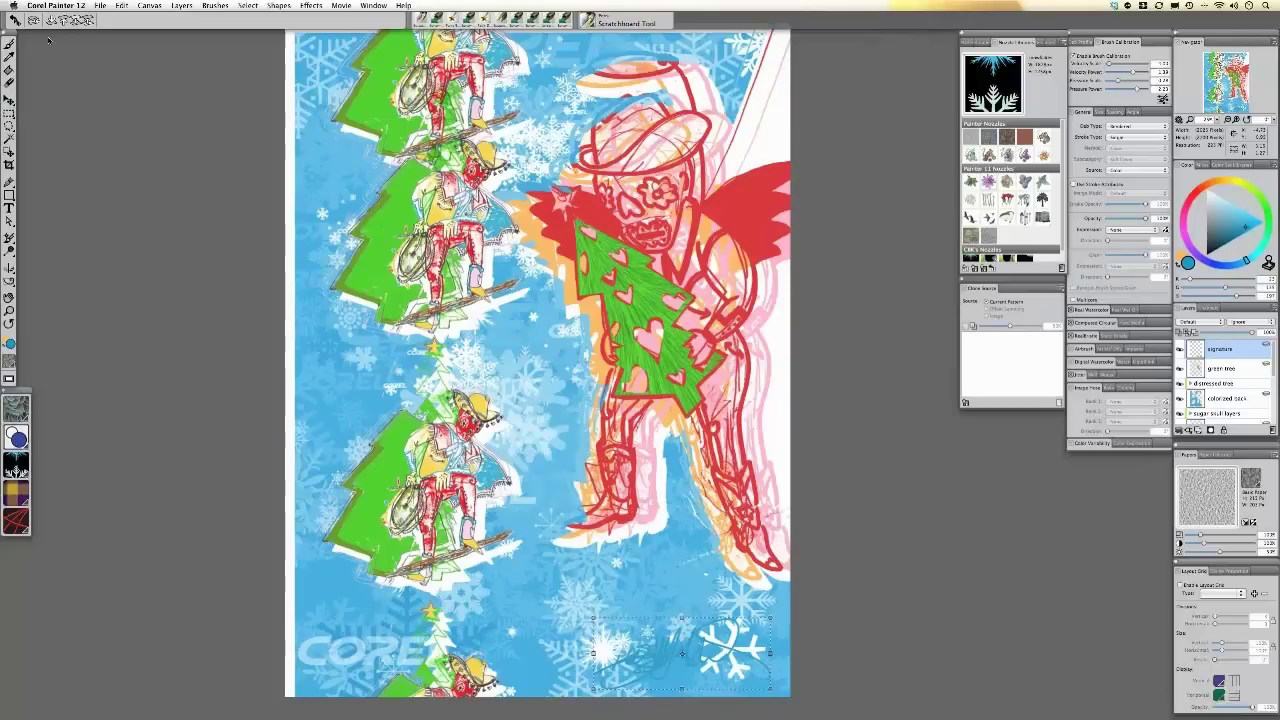
pyautogui.click(50, 21)
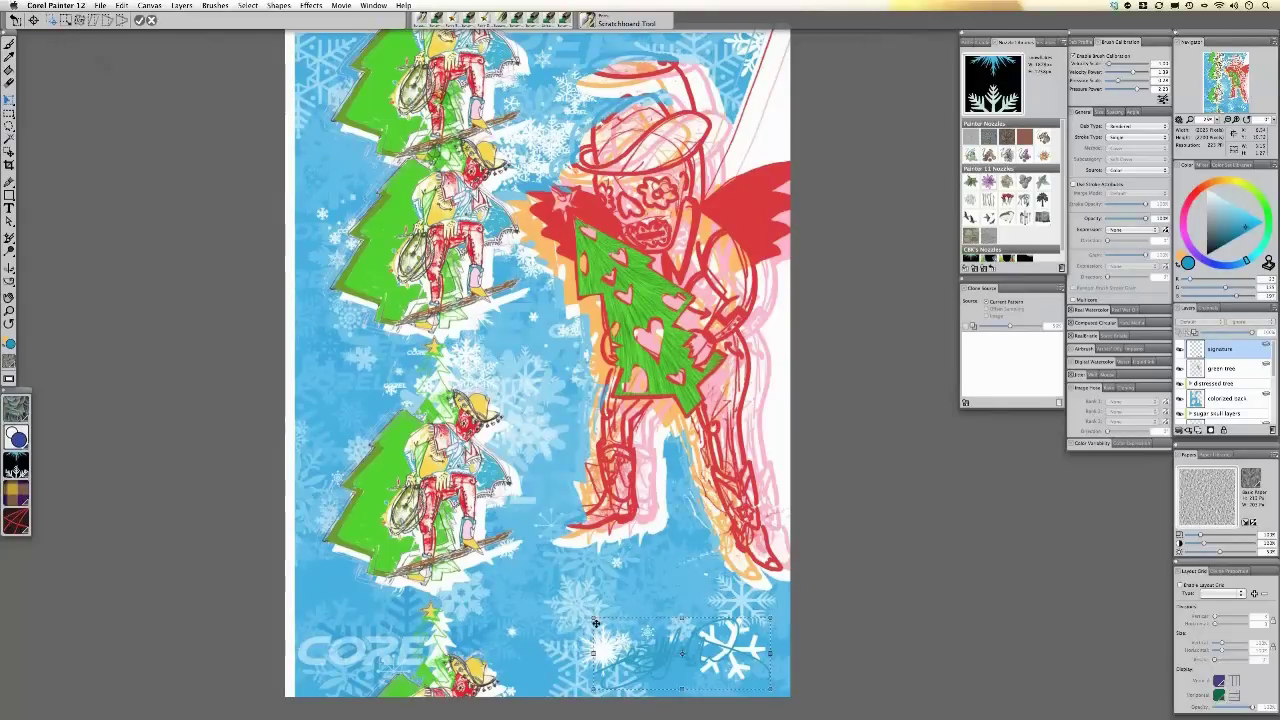
pyautogui.moveTo(595, 623)
pyautogui.mouseDown()
pyautogui.moveTo(614, 649)
pyautogui.moveTo(632, 645)
pyautogui.moveTo(600, 644)
pyautogui.moveTo(648, 662)
pyautogui.mouseUp()
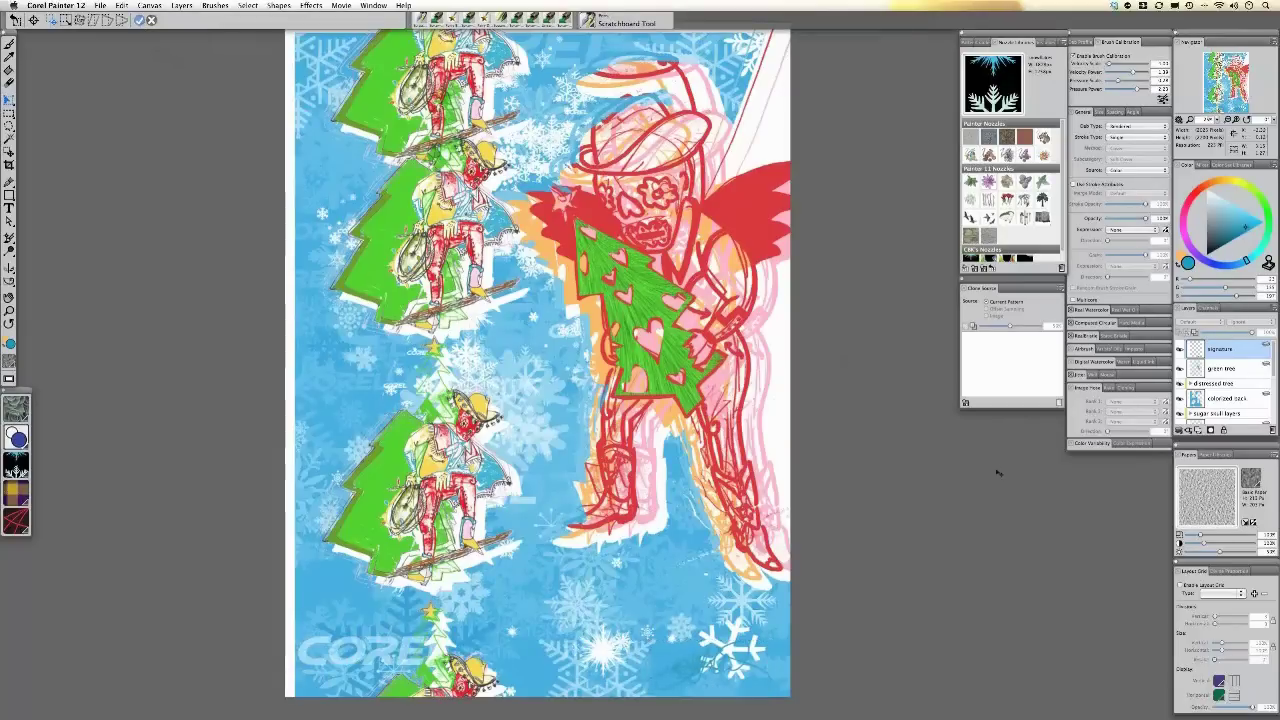
pyautogui.press('Return')
# - Set the signature layer's composite method to Gel and reduce its opacity
pyautogui.click(1196, 322)
pyautogui.click(1200, 334)
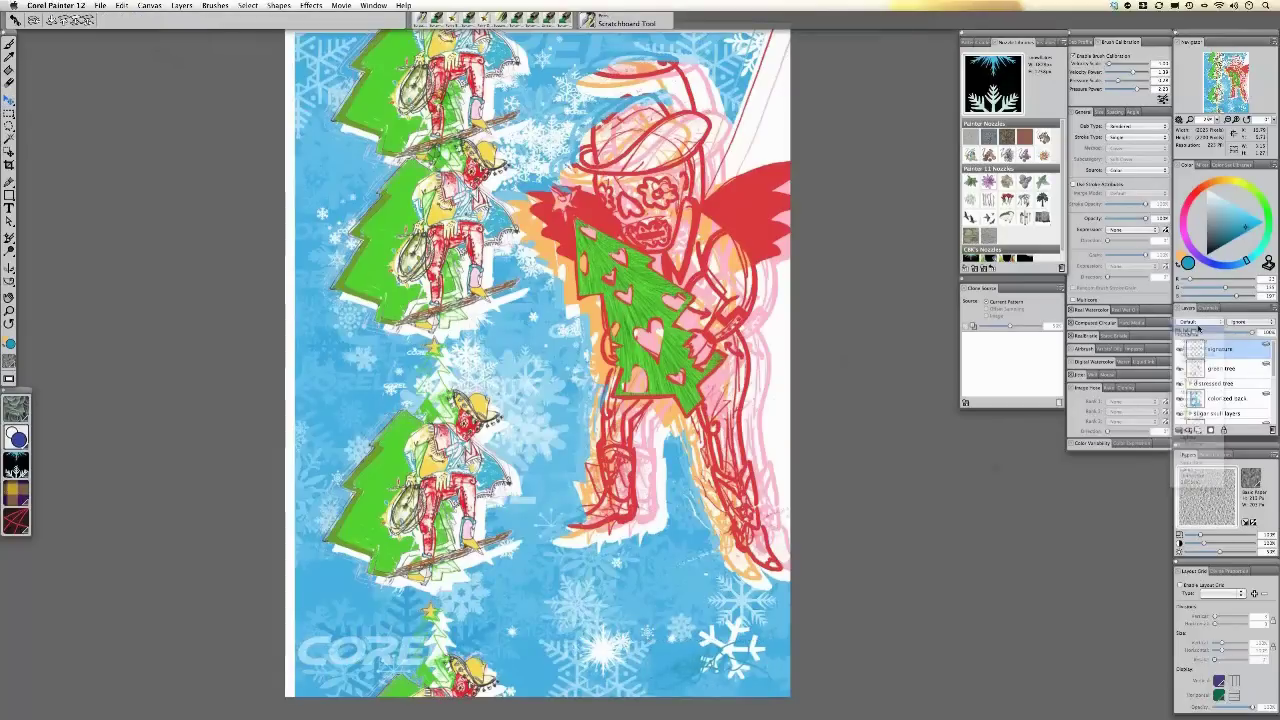
pyautogui.click(1230, 334)
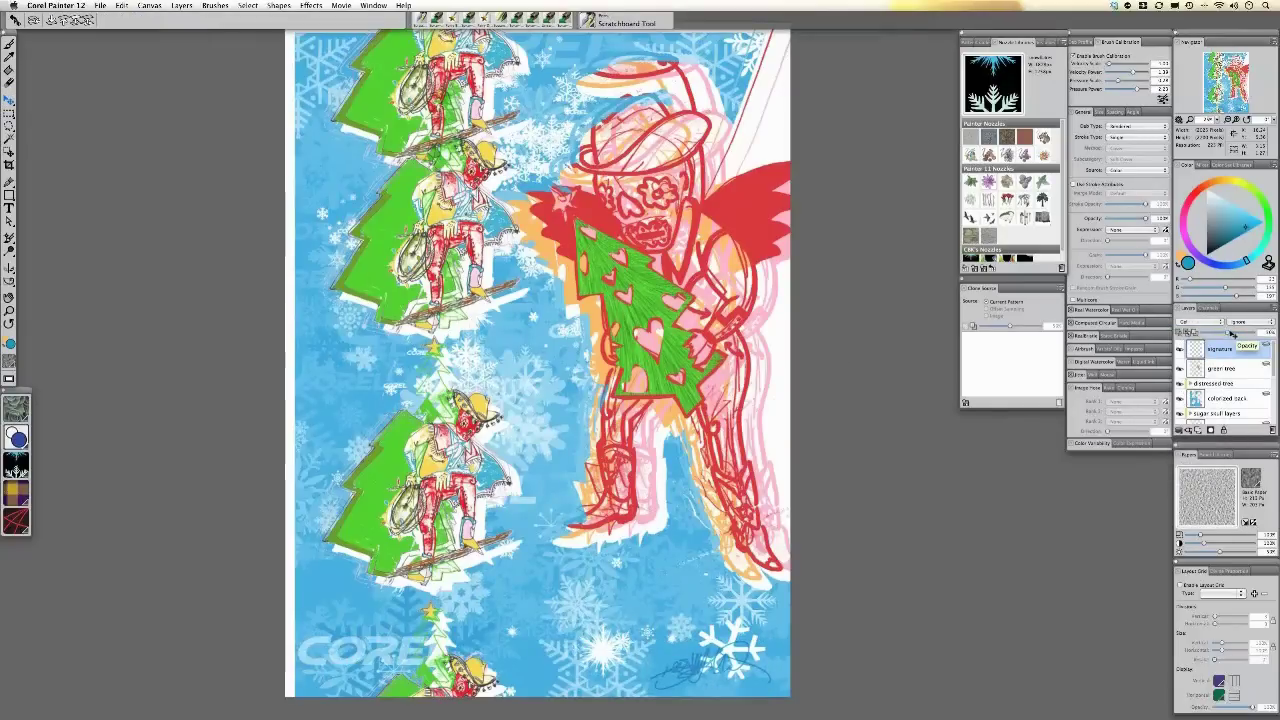
# - Nudge the signature slightly left, away from the solid white snowflake
pyautogui.moveTo(692, 668); pyautogui.dragTo(680, 670)
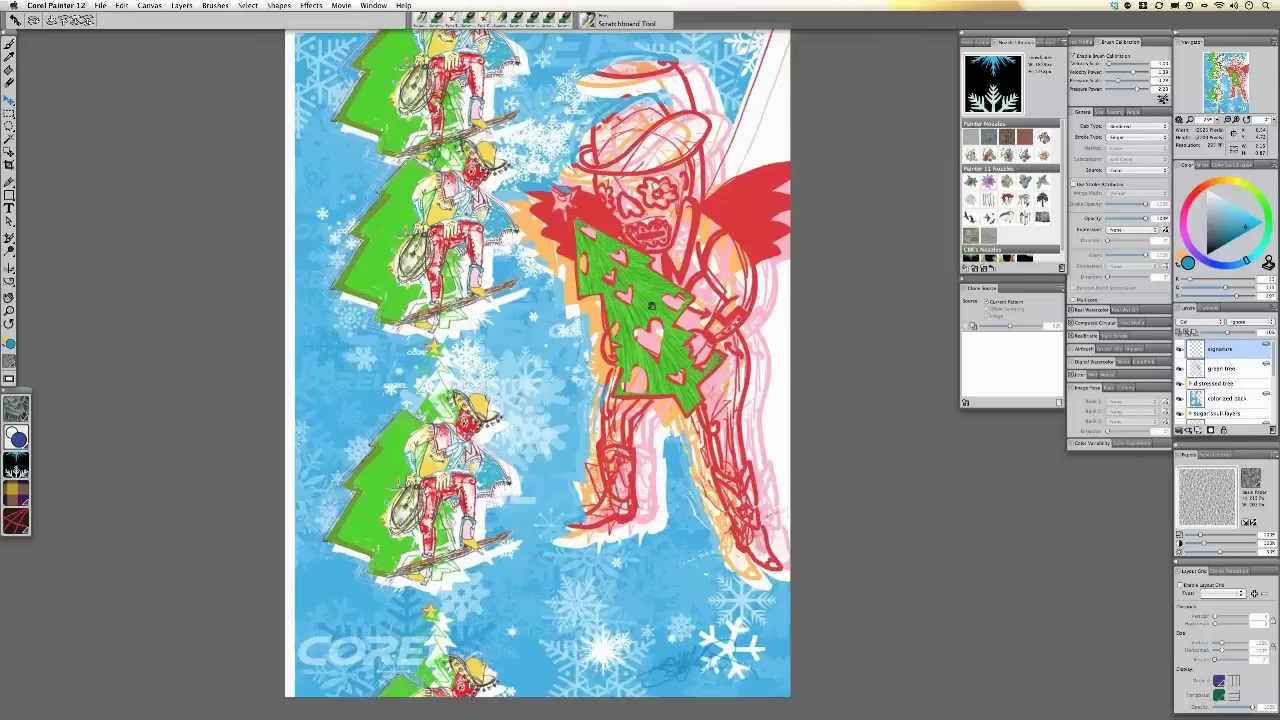
pyautogui.click(651, 304)
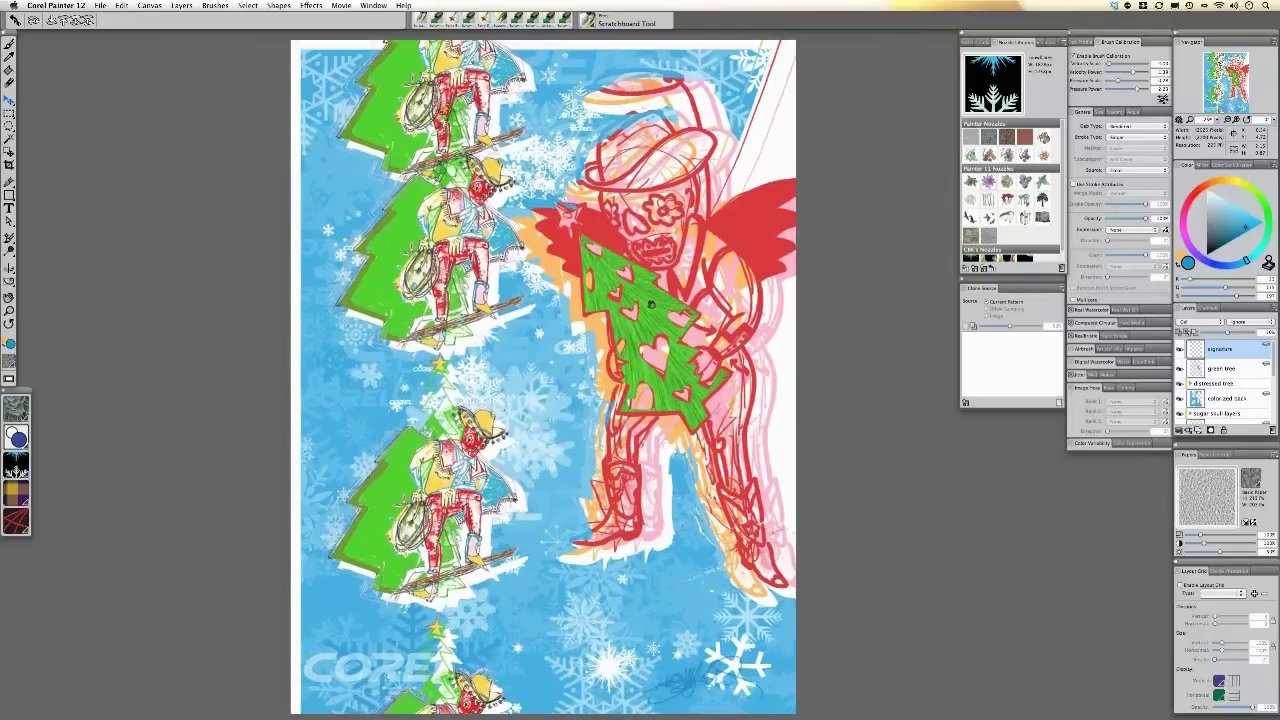
pyautogui.scroll(-1, 806, 236)
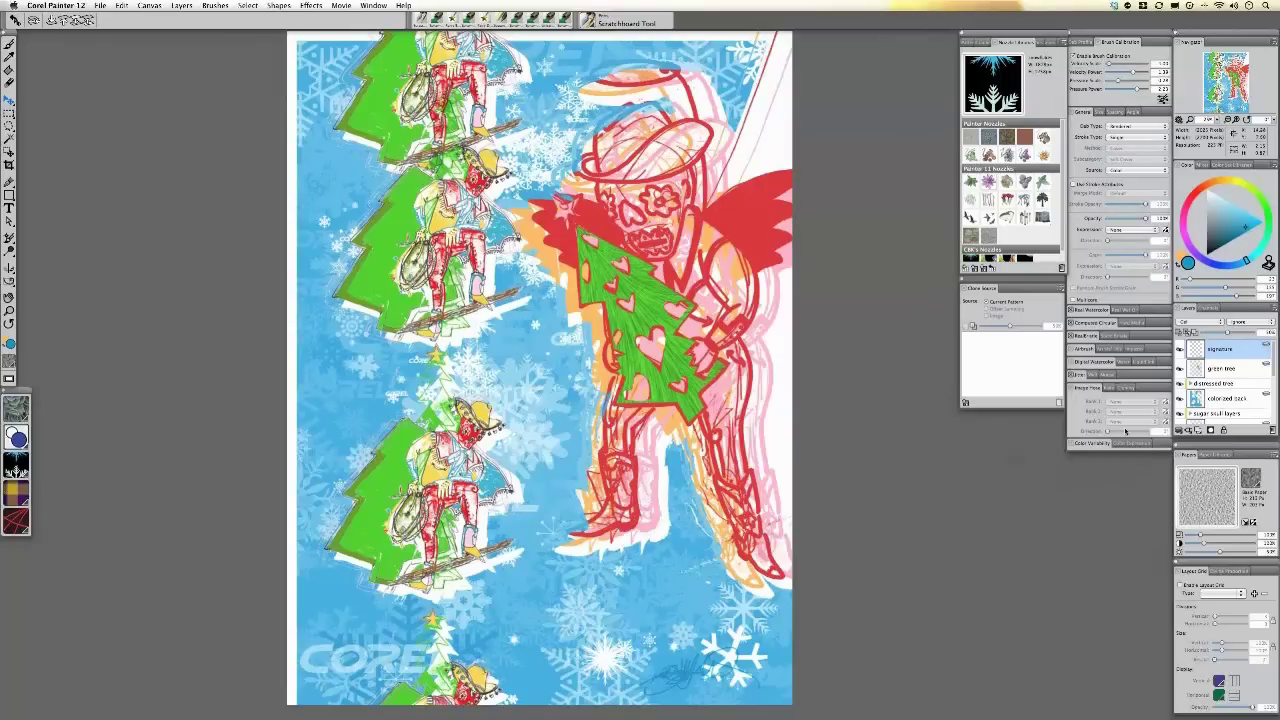
pyautogui.press('XF86AudioRaiseVolume')
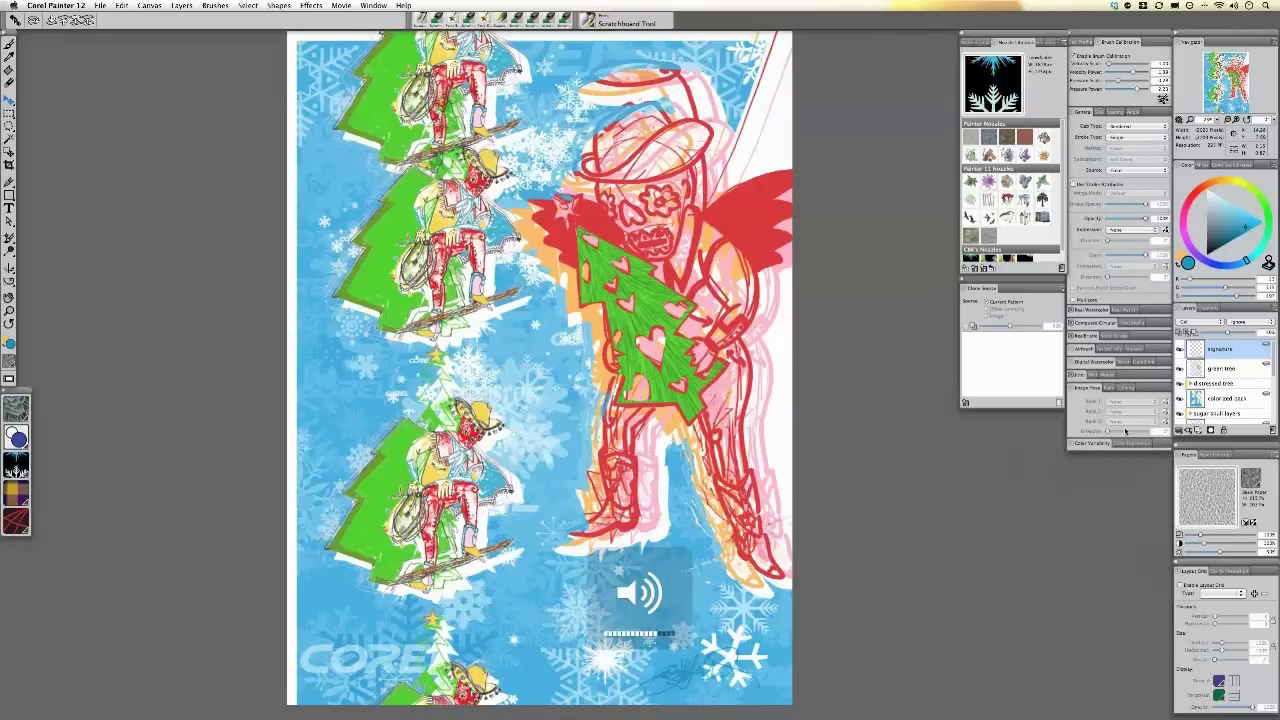